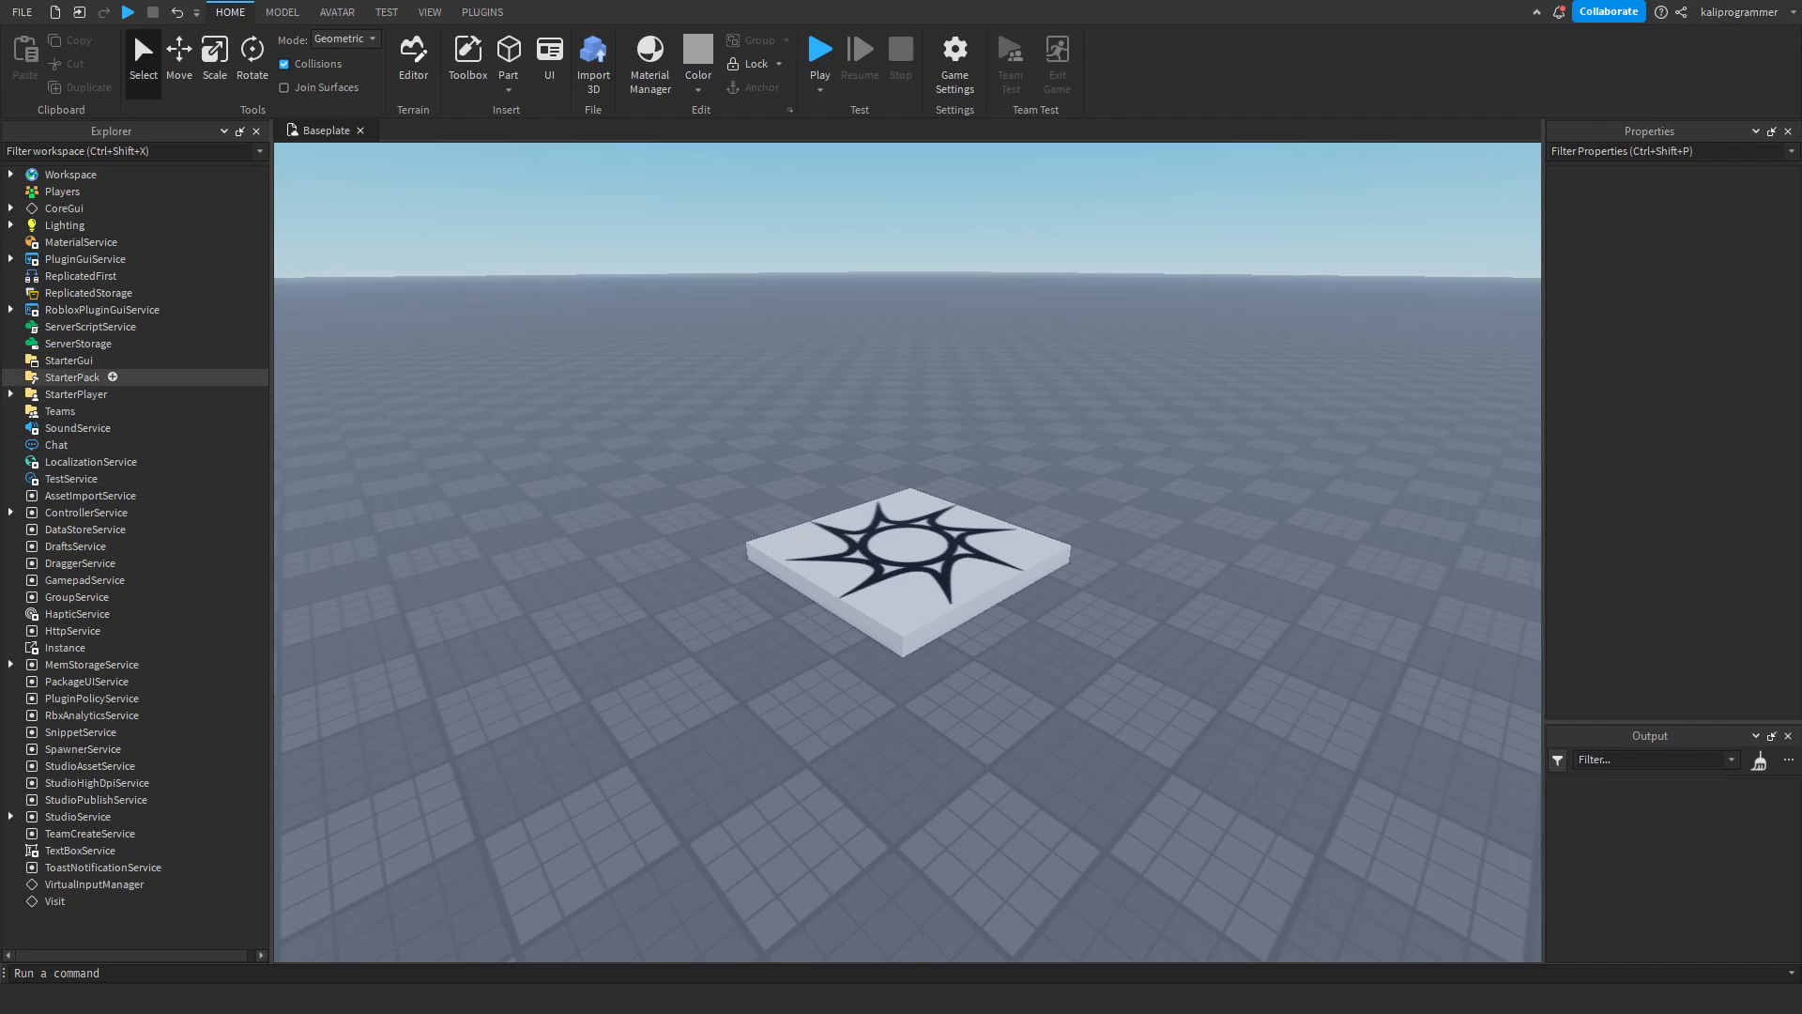
Insert a ScreenGui into StarterGui and open its DisplayOrder property for editing.
{"action": "left_click", "coordinate": [96, 361]}
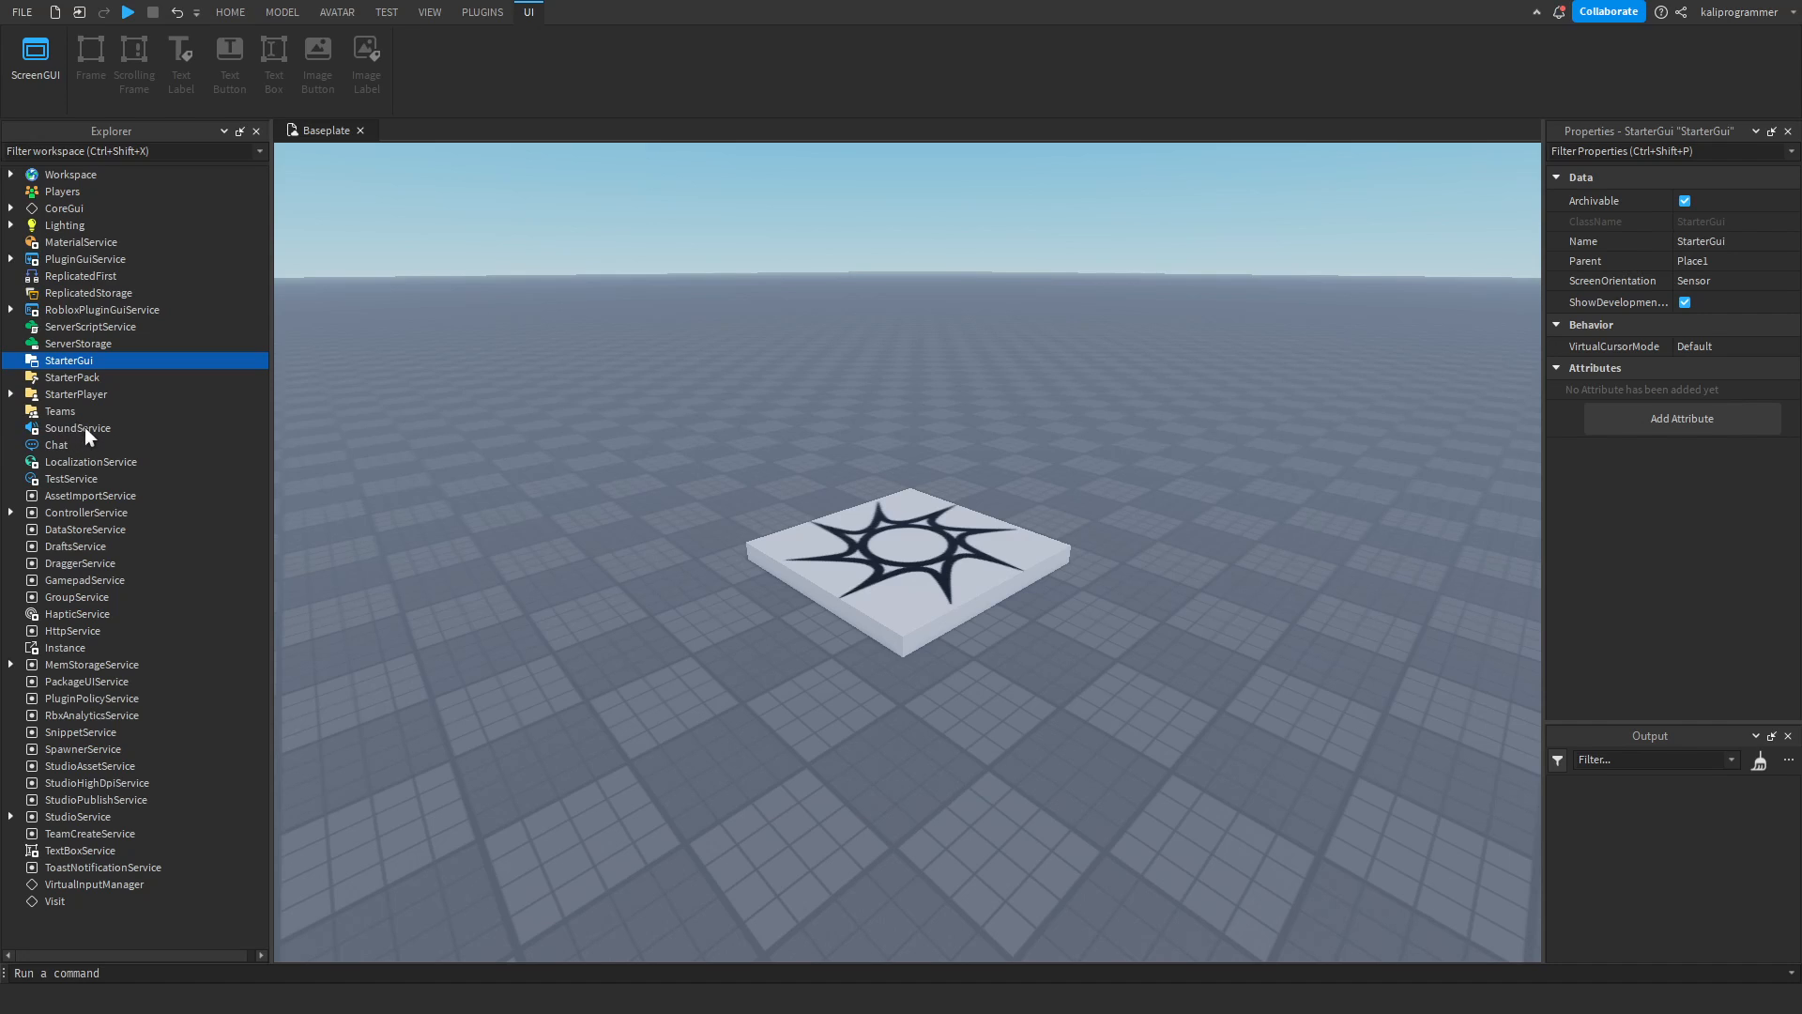
{"action": "left_click", "coordinate": [64, 379]}
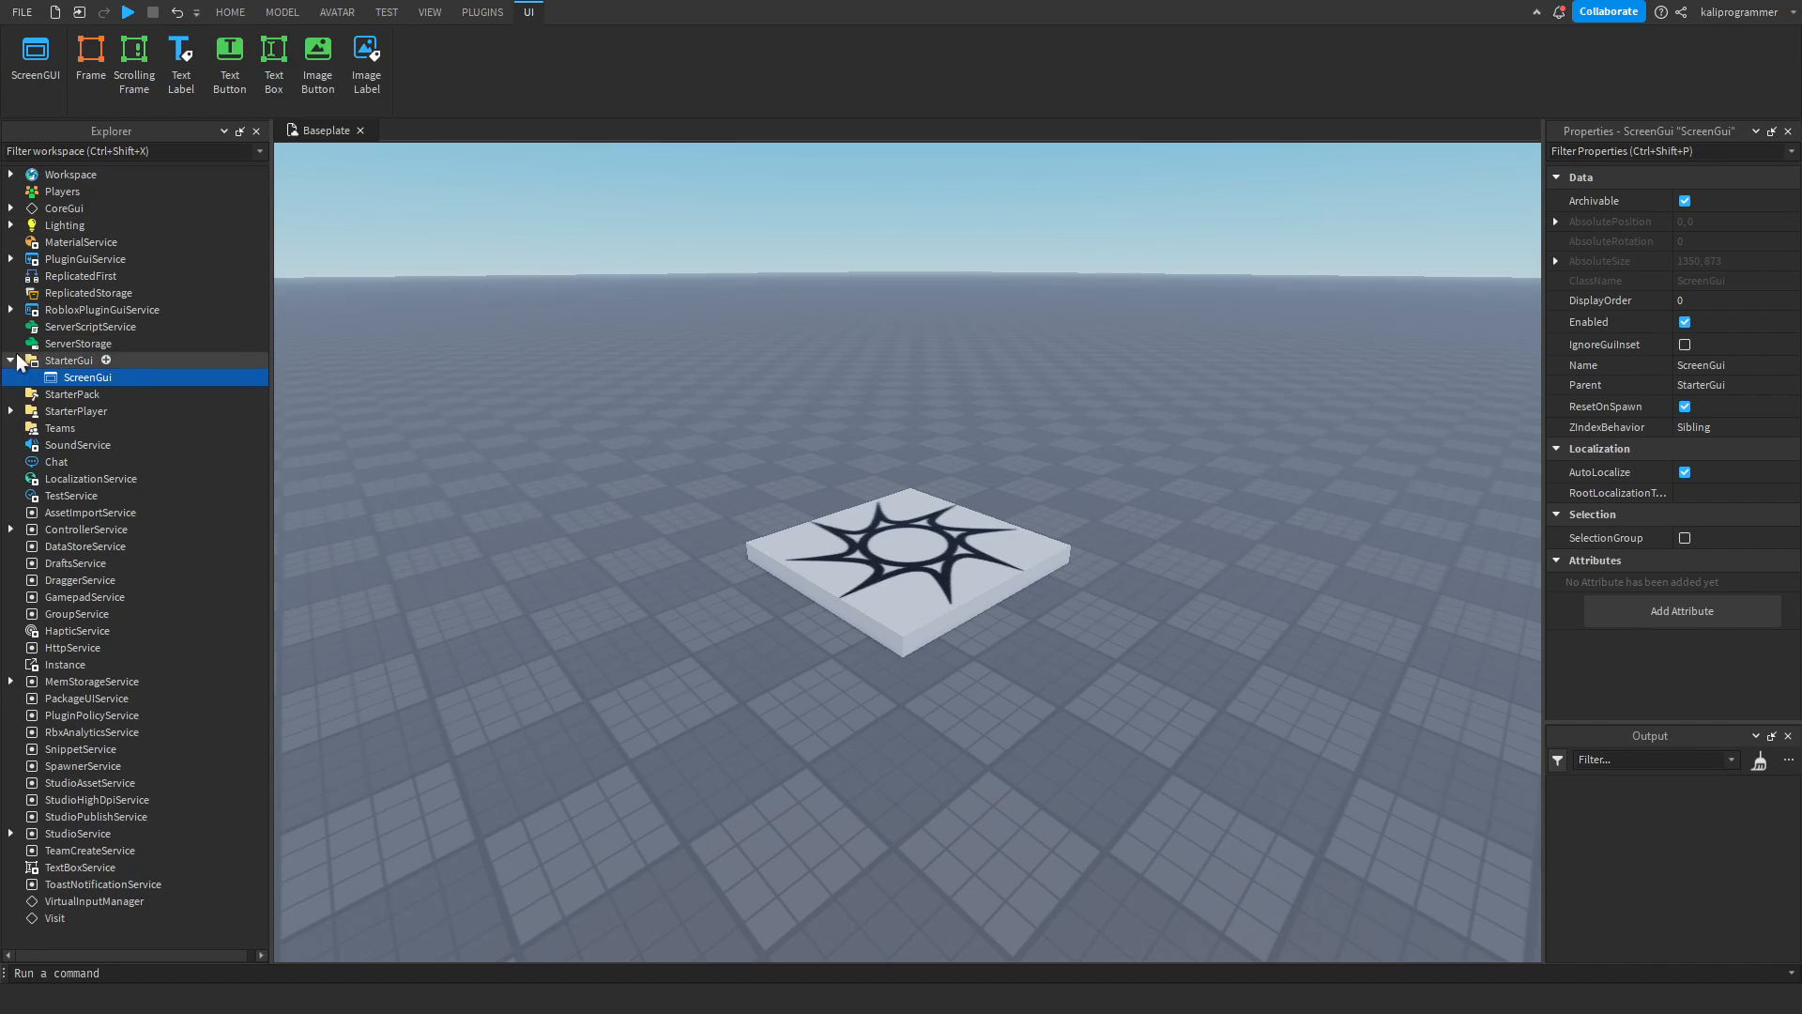
{"action": "mouse_move", "coordinate": [88, 378]}
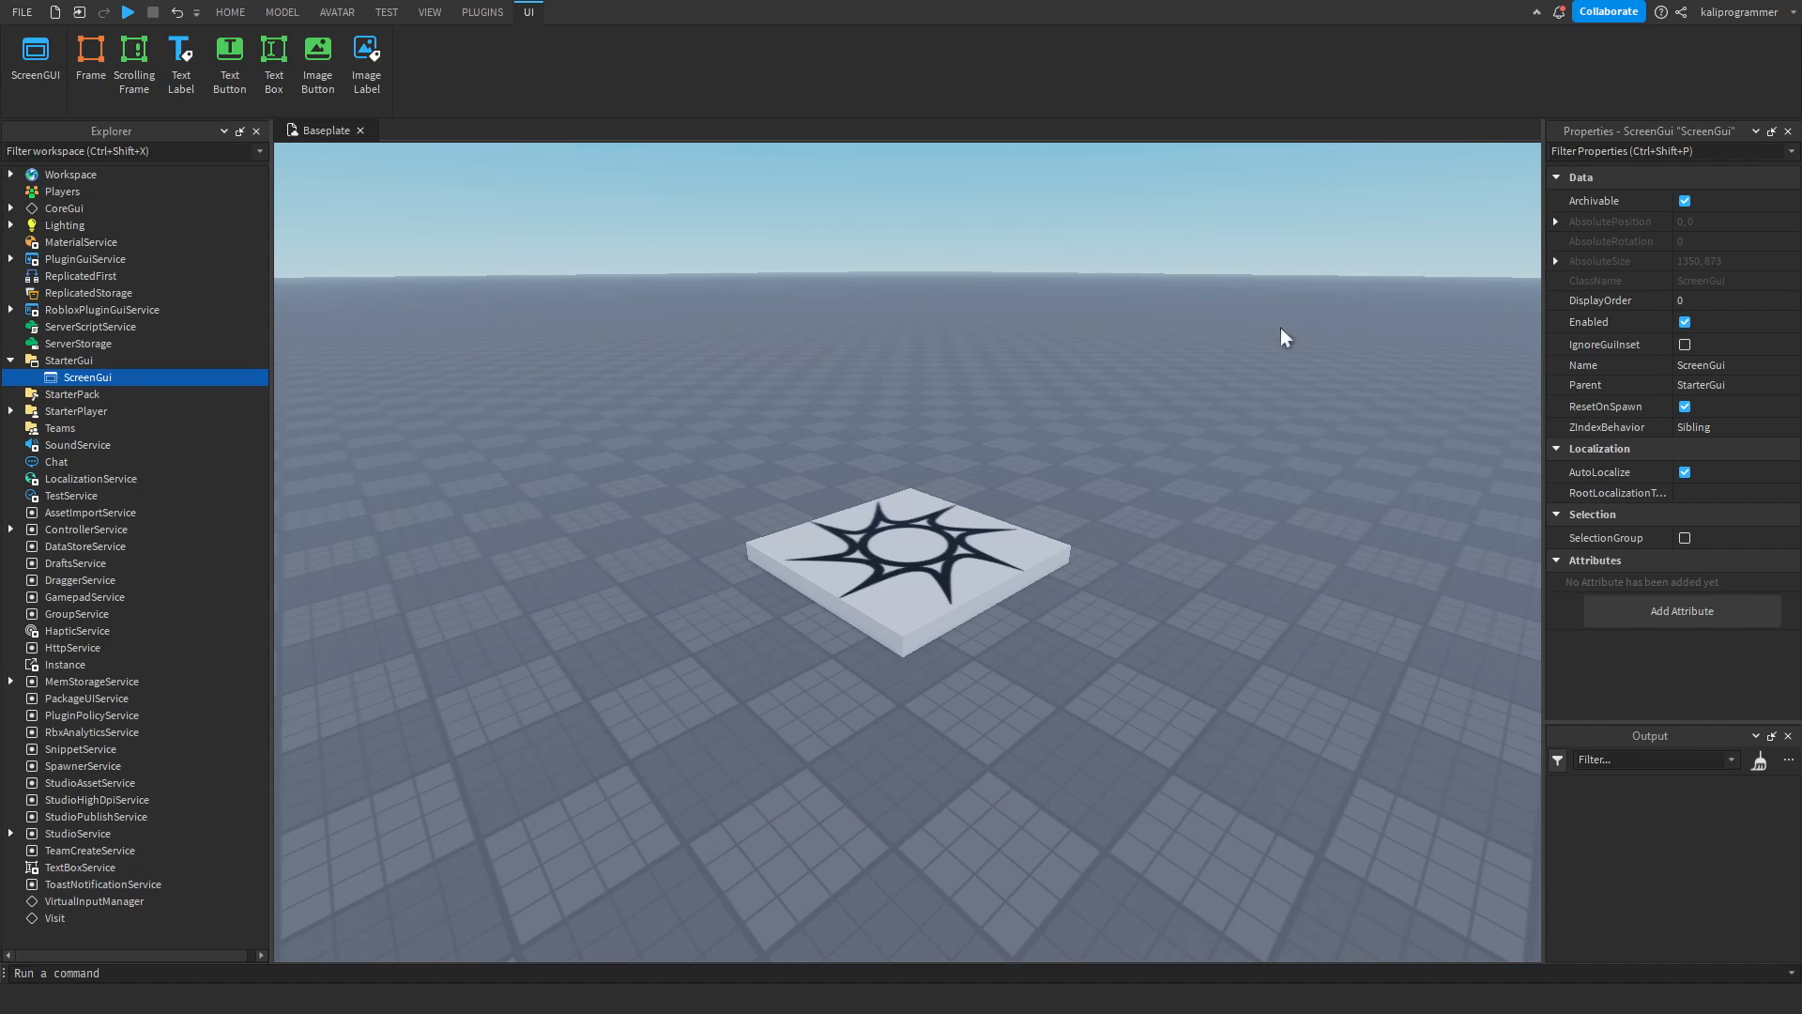
{"action": "left_click", "coordinate": [1671, 300]}
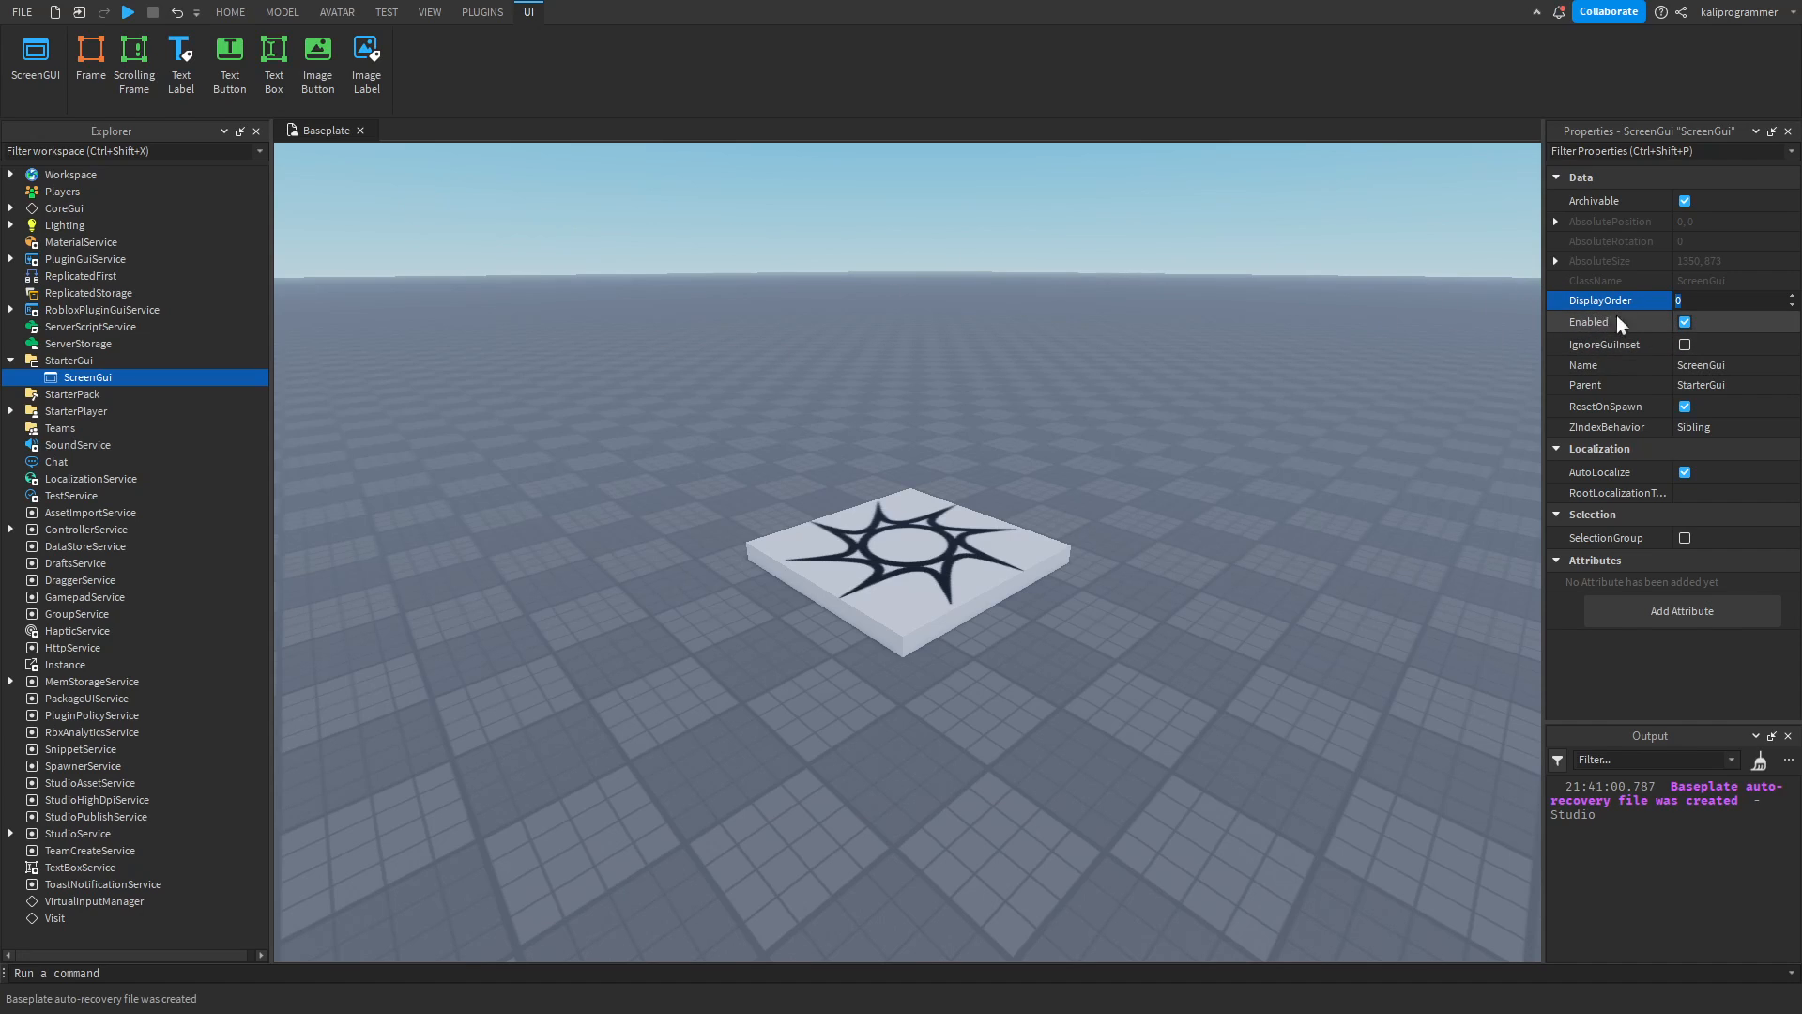
Add a Frame to the ScreenGui and move it to about 288, 122 pixels.
{"action": "left_click", "coordinate": [126, 378]}
{"action": "left_click", "coordinate": [47, 442]}
{"action": "left_click_drag", "start_coordinate": [324, 191], "coordinate": [594, 306]}
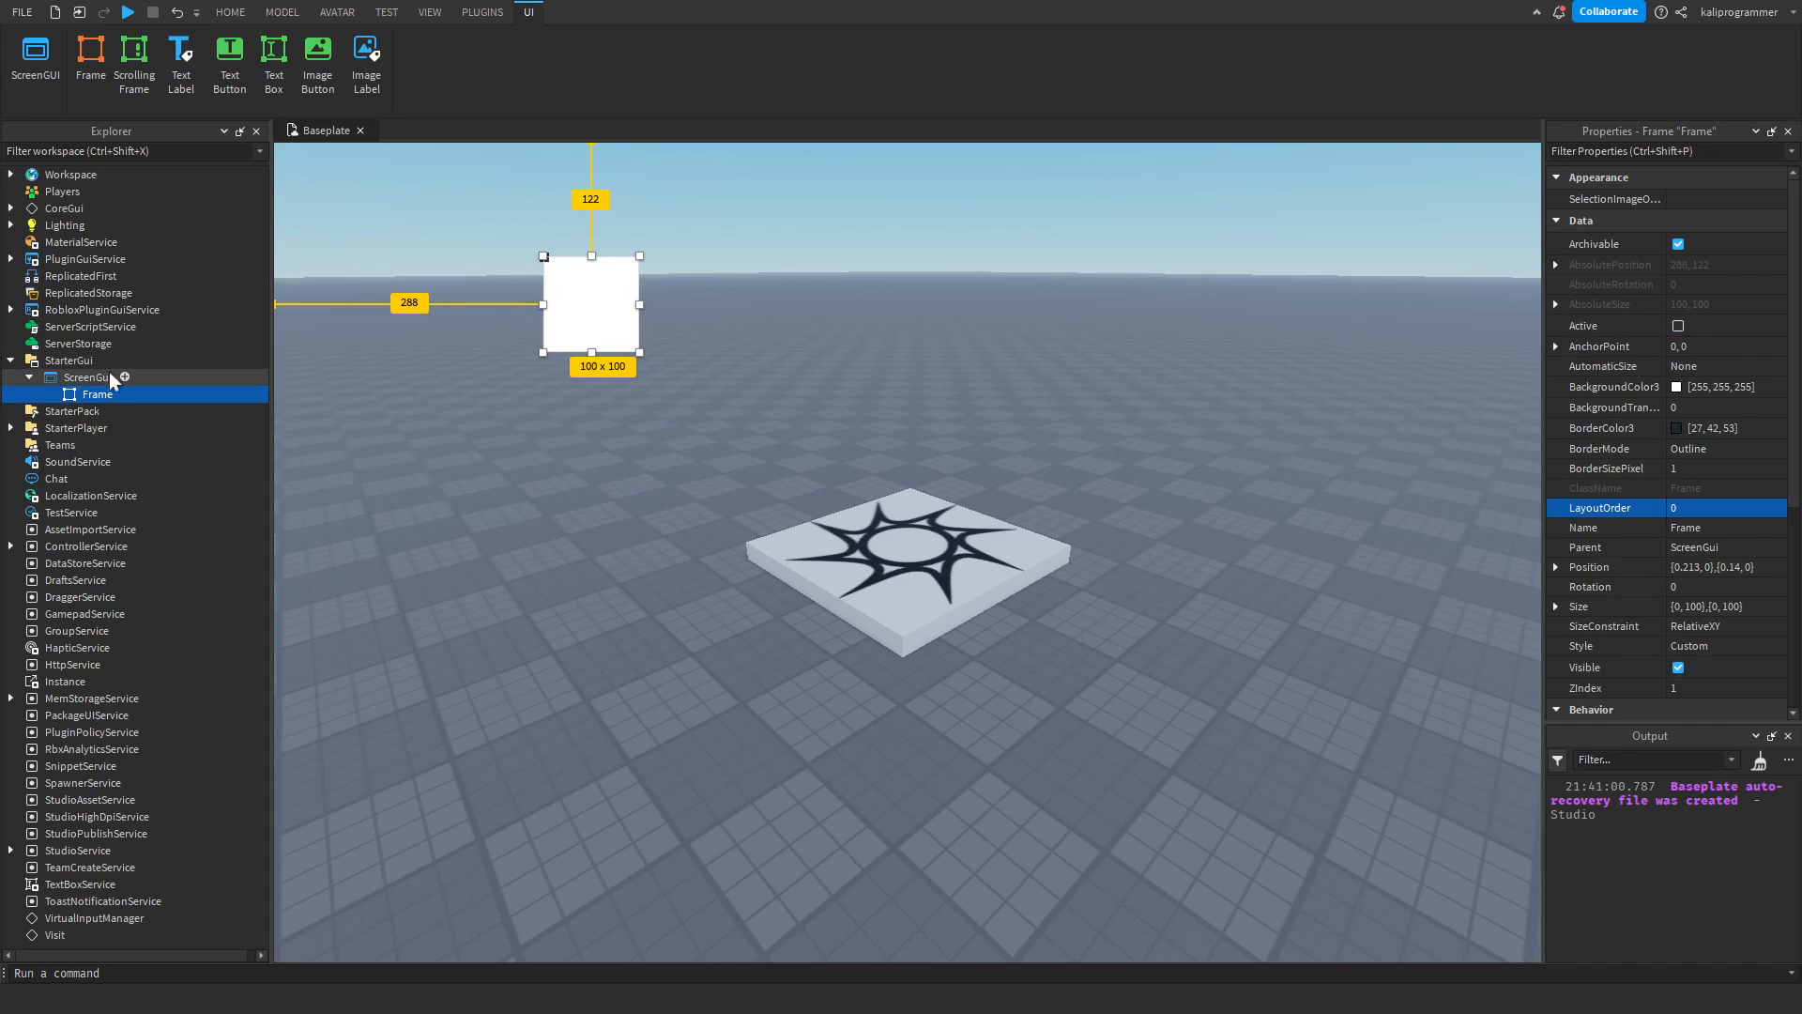
Toggle the ScreenGui's Enabled property off and back on.
{"action": "left_click", "coordinate": [122, 377]}
{"action": "left_click", "coordinate": [1730, 329]}
{"action": "double_click", "coordinate": [1686, 322]}
{"action": "left_click", "coordinate": [1683, 320]}
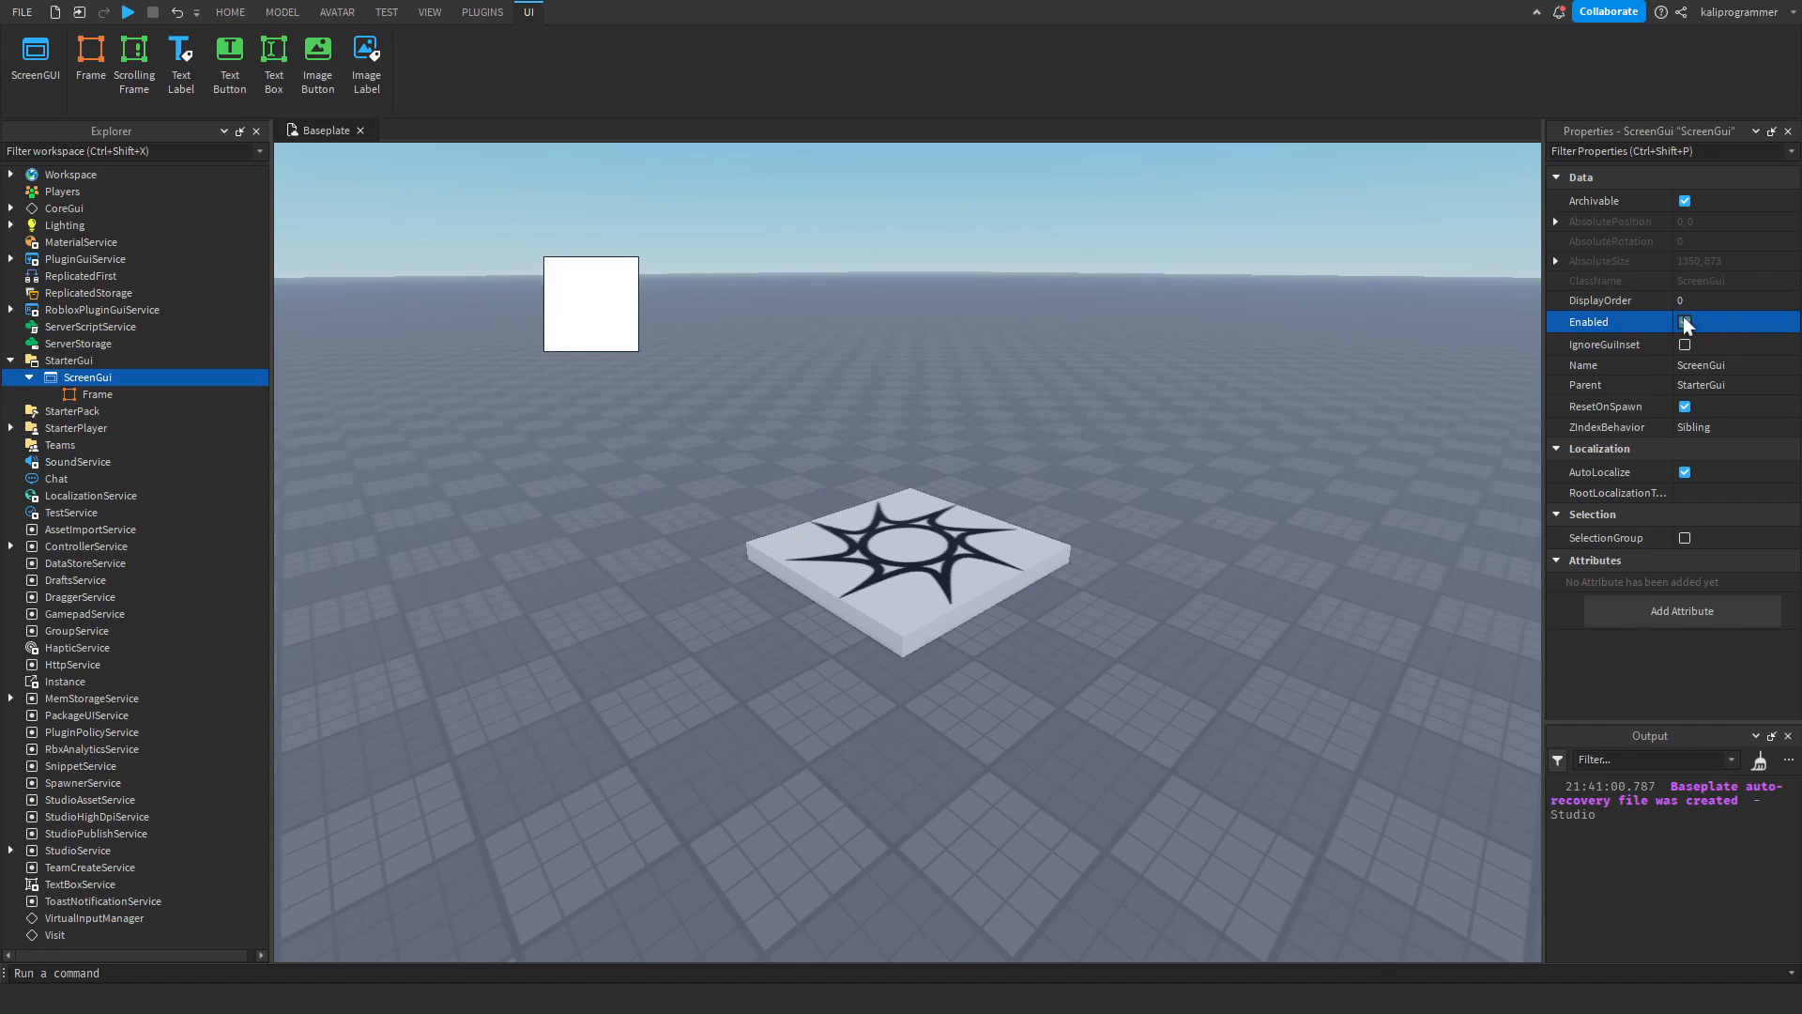
Replace the Frame in the ScreenGui with a new one and enlarge it to about 813 × 323 pixels.
{"action": "left_click", "coordinate": [97, 394]}
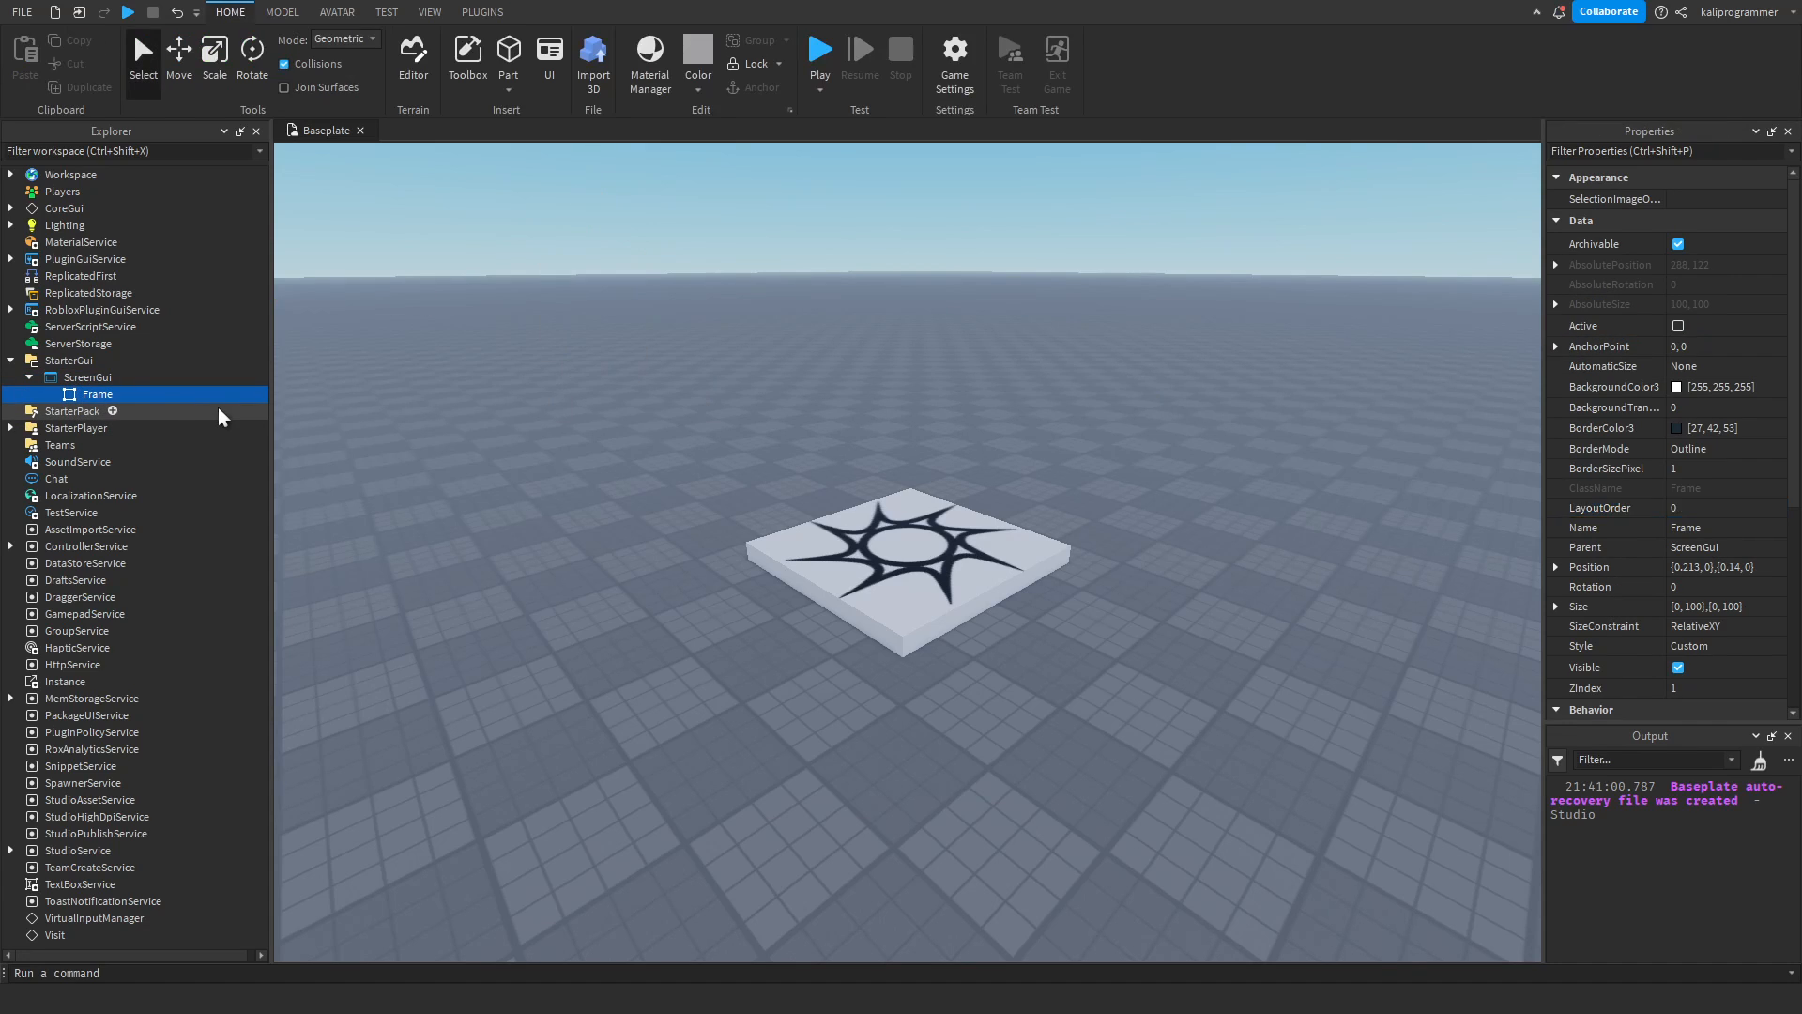
{"action": "key", "text": "Delete"}
{"action": "left_click", "coordinate": [109, 377]}
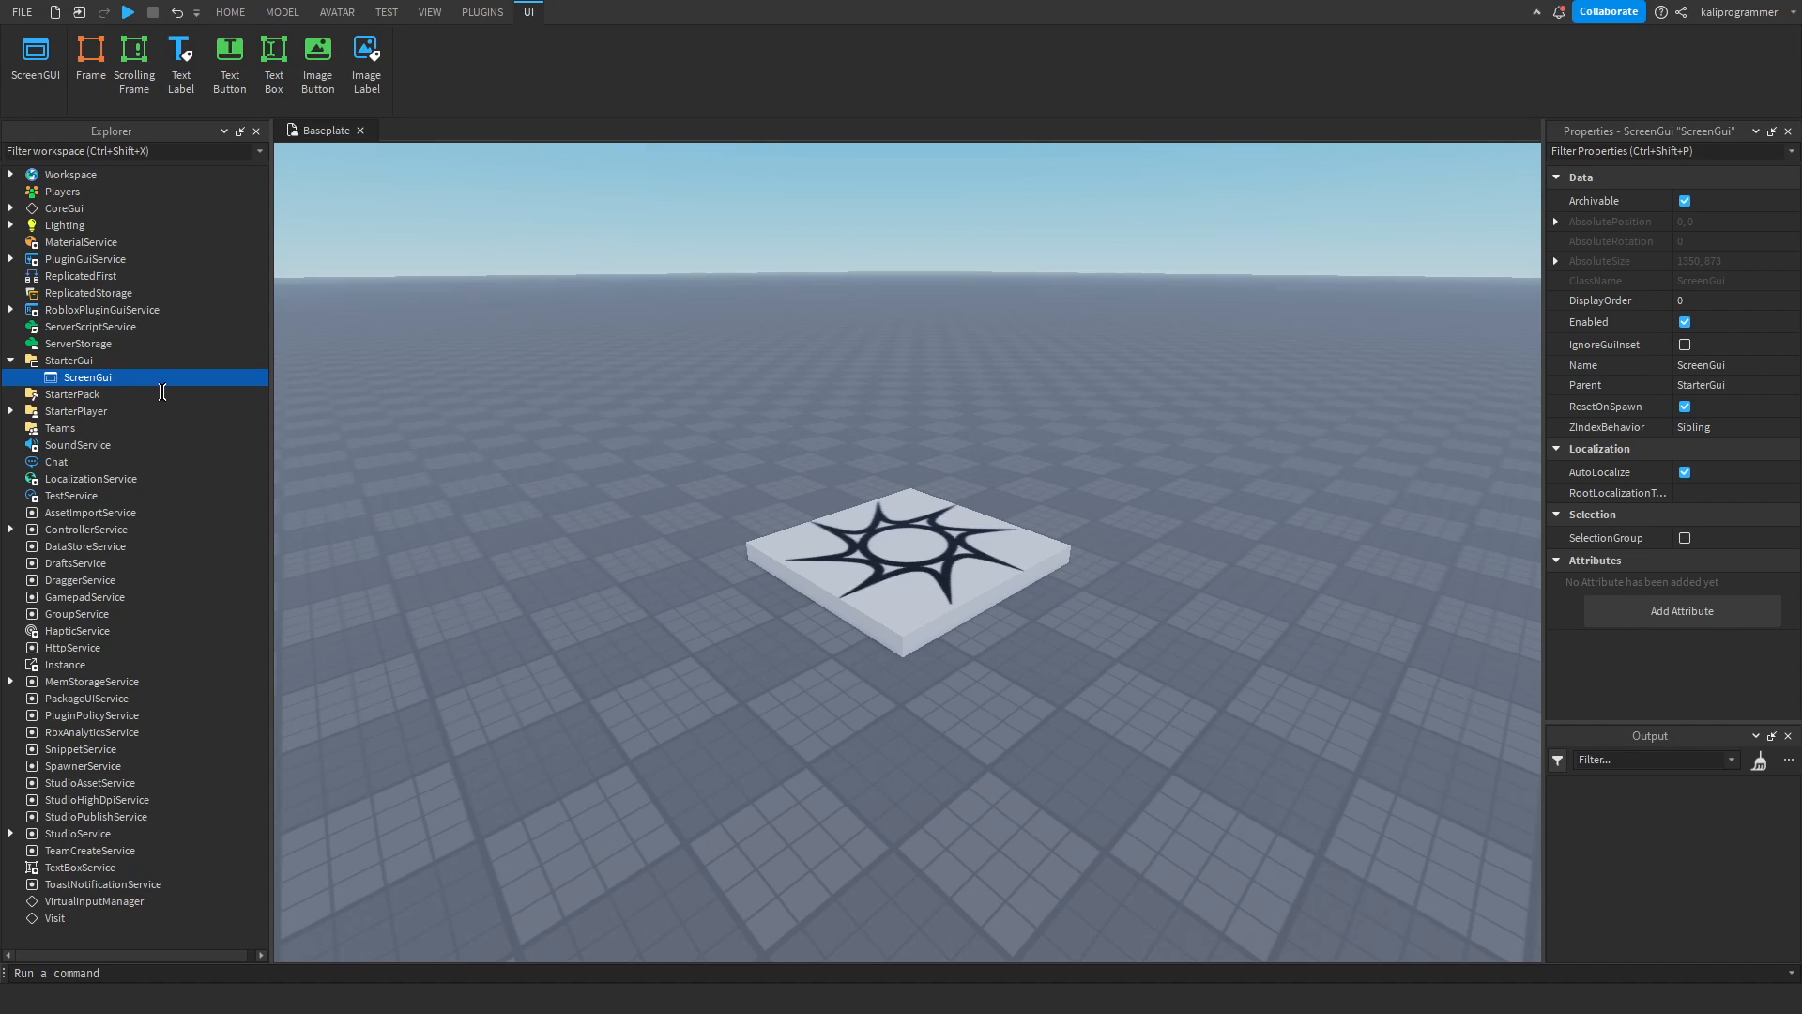
{"action": "key", "text": "ctrl+z"}
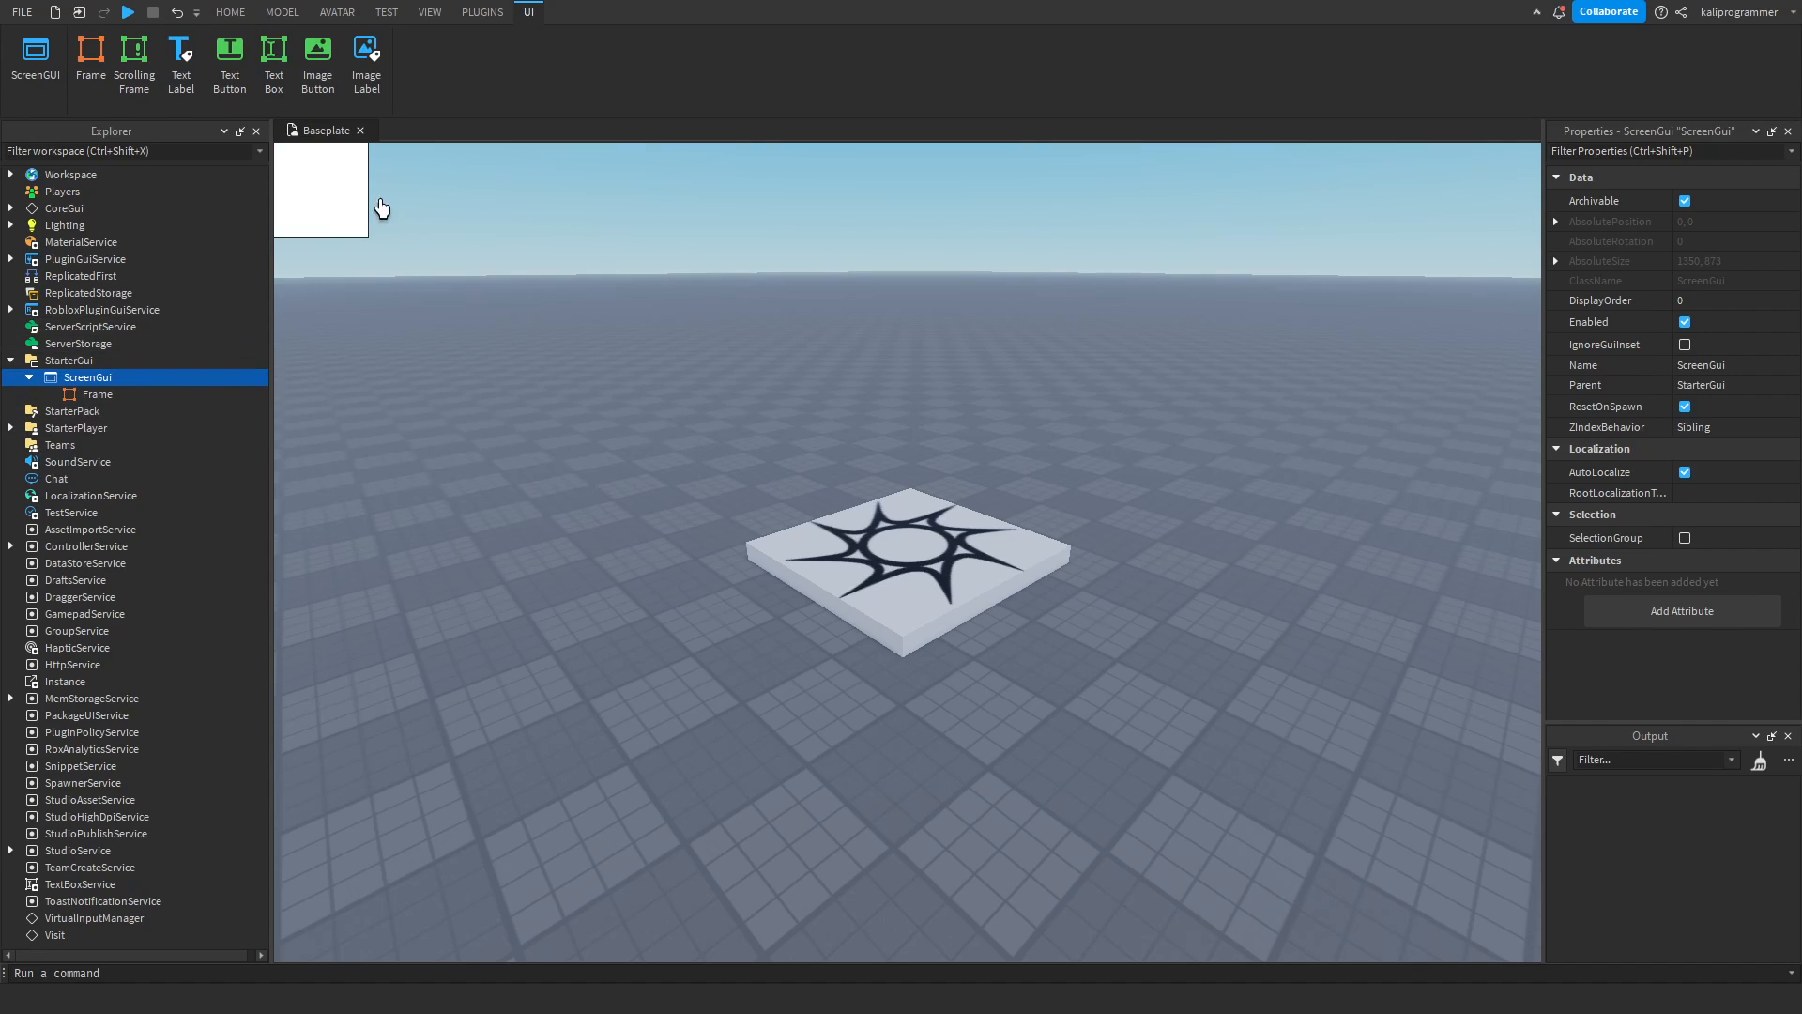
{"action": "left_click", "coordinate": [384, 189]}
{"action": "left_click", "coordinate": [77, 394]}
{"action": "left_click", "coordinate": [442, 302]}
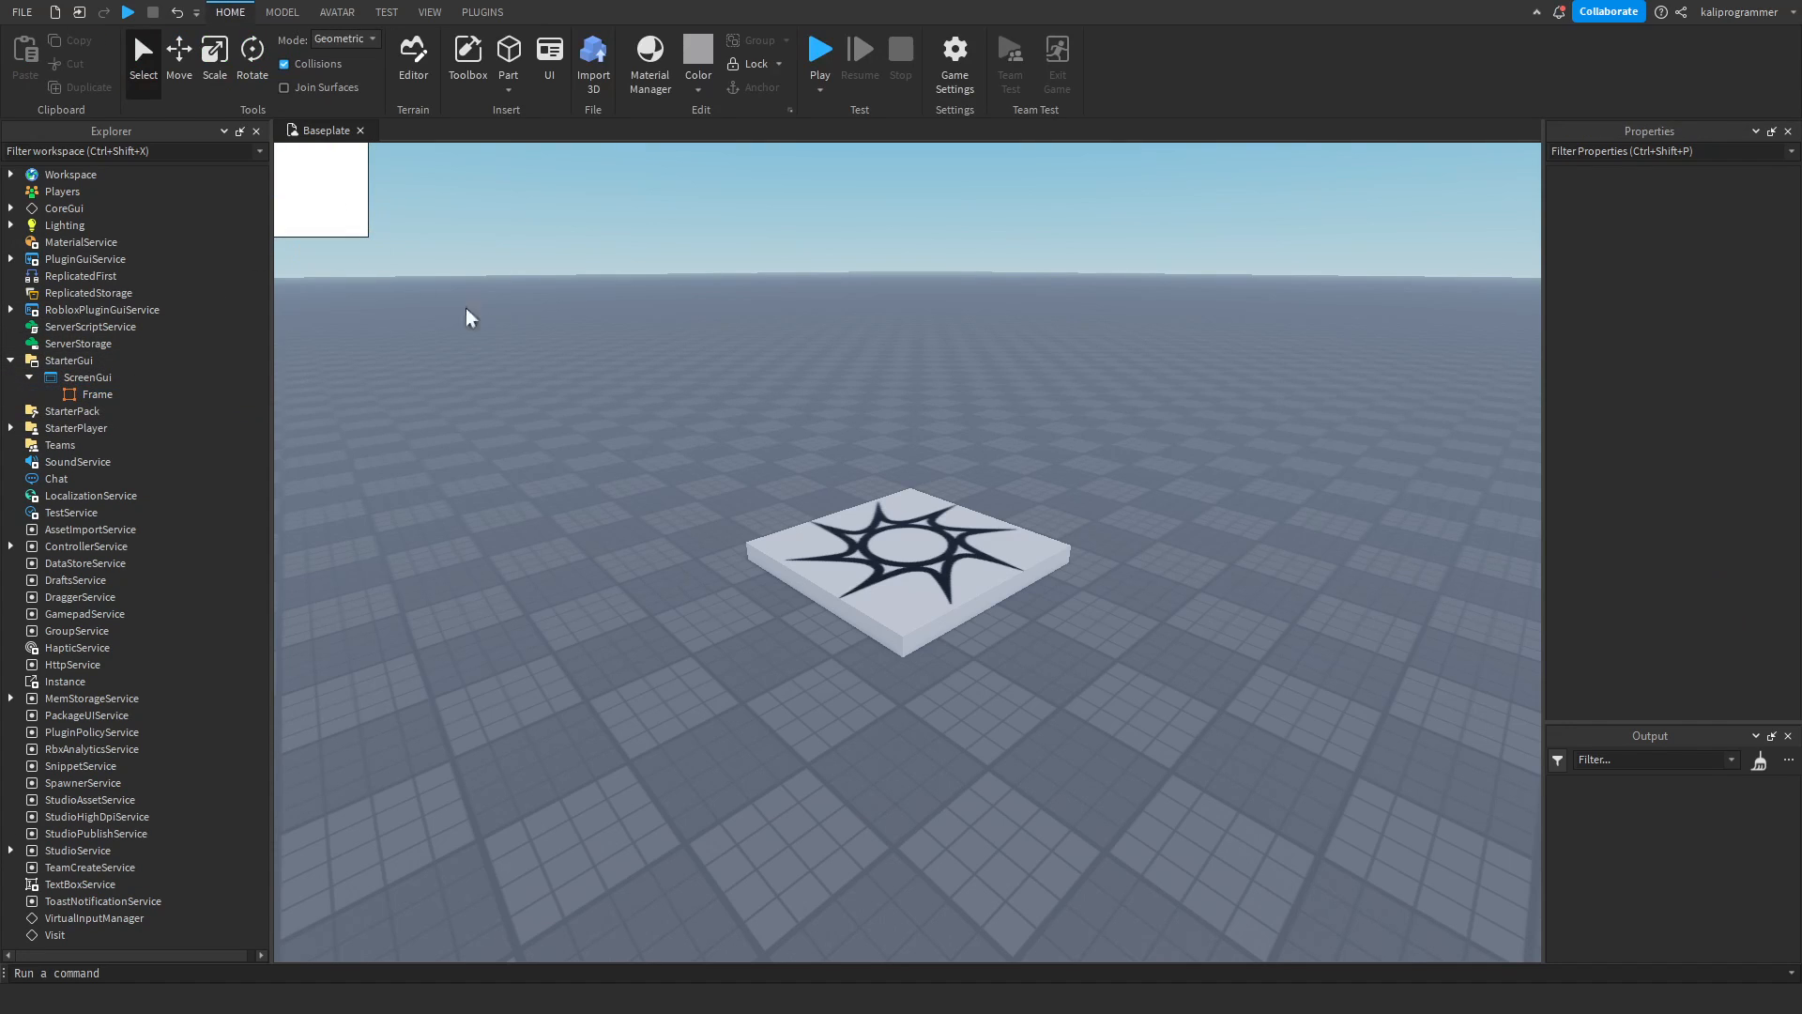
{"action": "left_click", "coordinate": [75, 393]}
{"action": "left_click_drag", "start_coordinate": [367, 236], "coordinate": [1038, 446]}
{"action": "left_click", "coordinate": [1053, 323]}
Start a play test and open and close the in-game Roblox menu to compare the Frame with the top bar.
{"action": "left_click", "coordinate": [820, 51]}
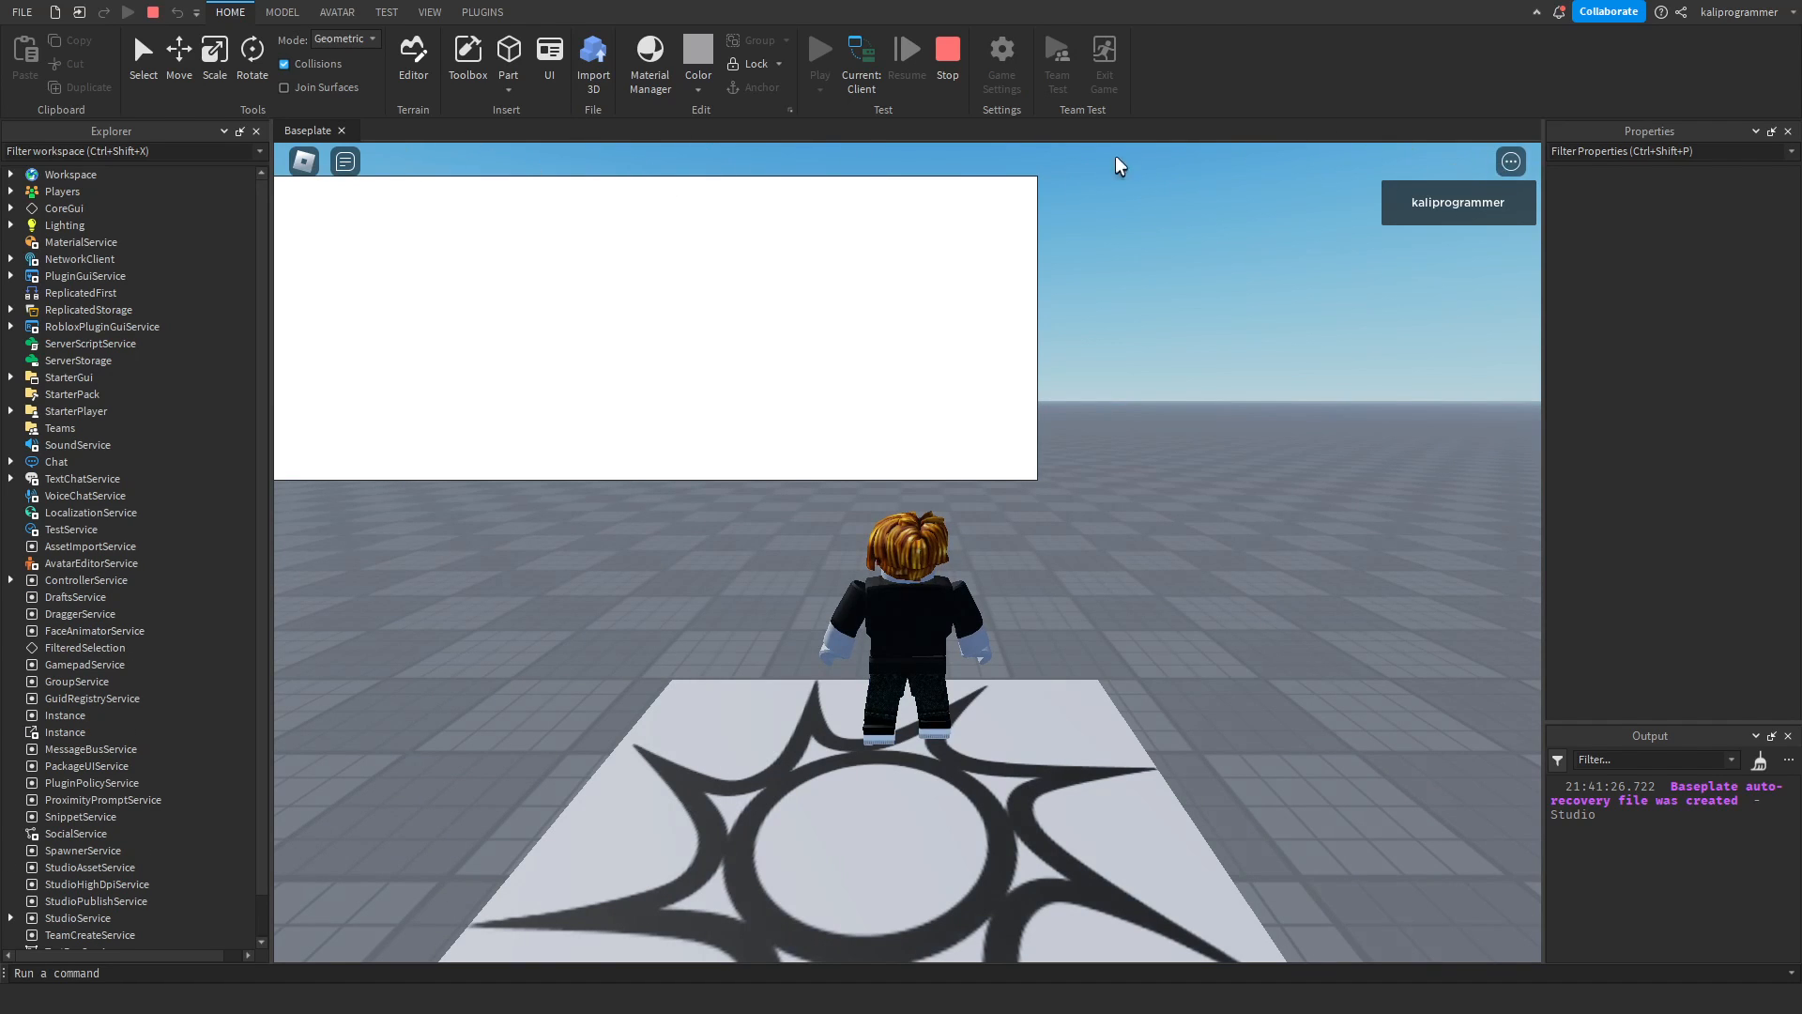
{"action": "left_click", "coordinate": [302, 162]}
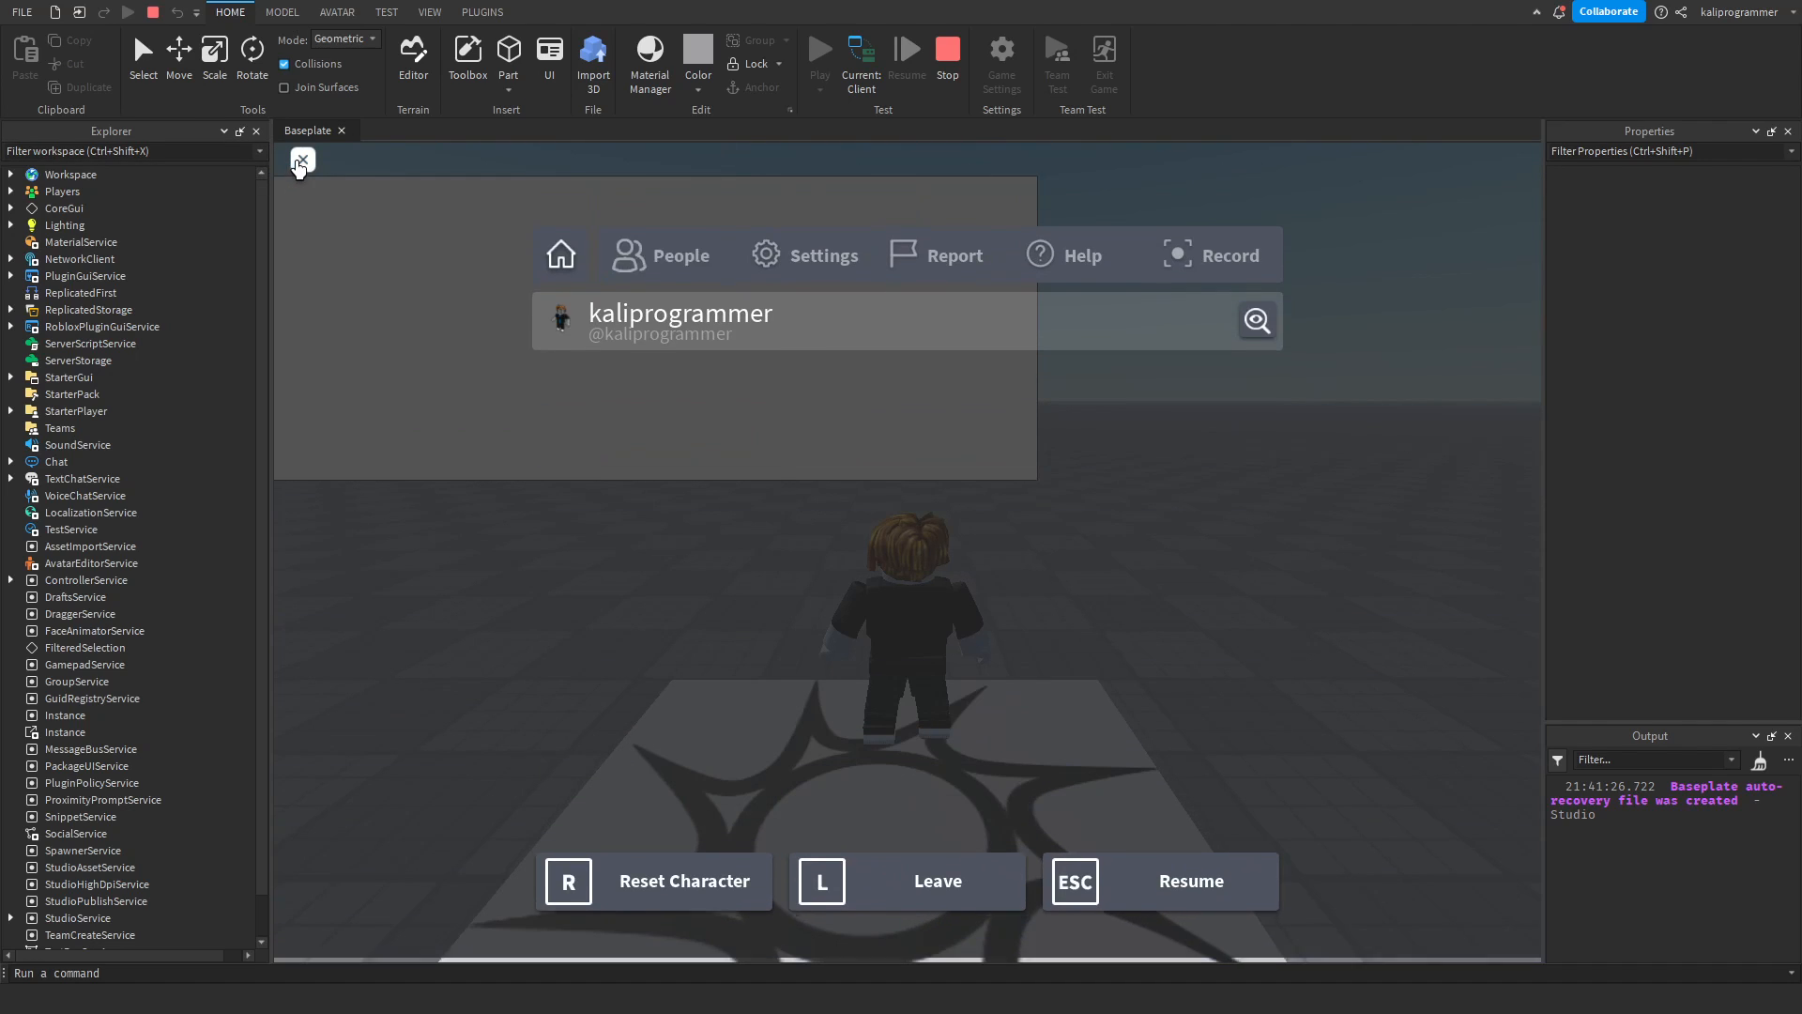
{"action": "left_click", "coordinate": [300, 163]}
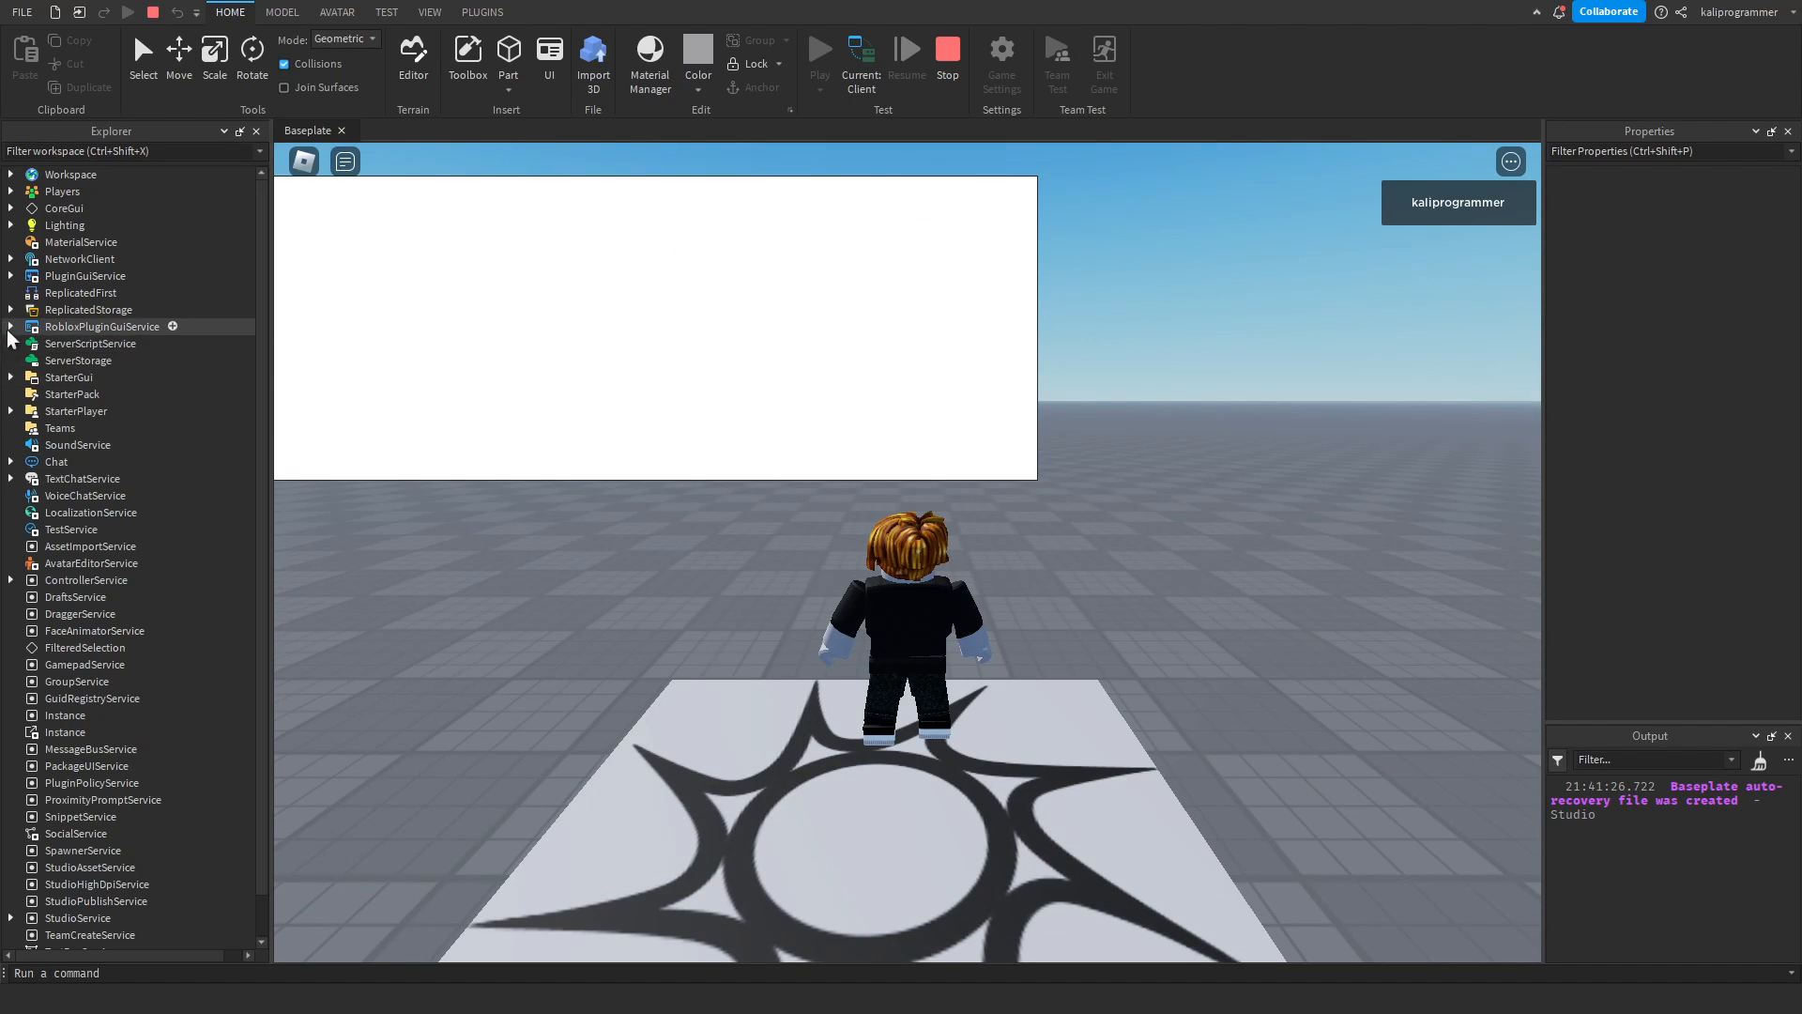
Enable IgnoreGuiInset on the running ScreenGui inside the player's PlayerGui and check the Frame in the game view.
{"action": "left_click", "coordinate": [10, 191]}
{"action": "left_click", "coordinate": [46, 259]}
{"action": "left_click", "coordinate": [125, 327]}
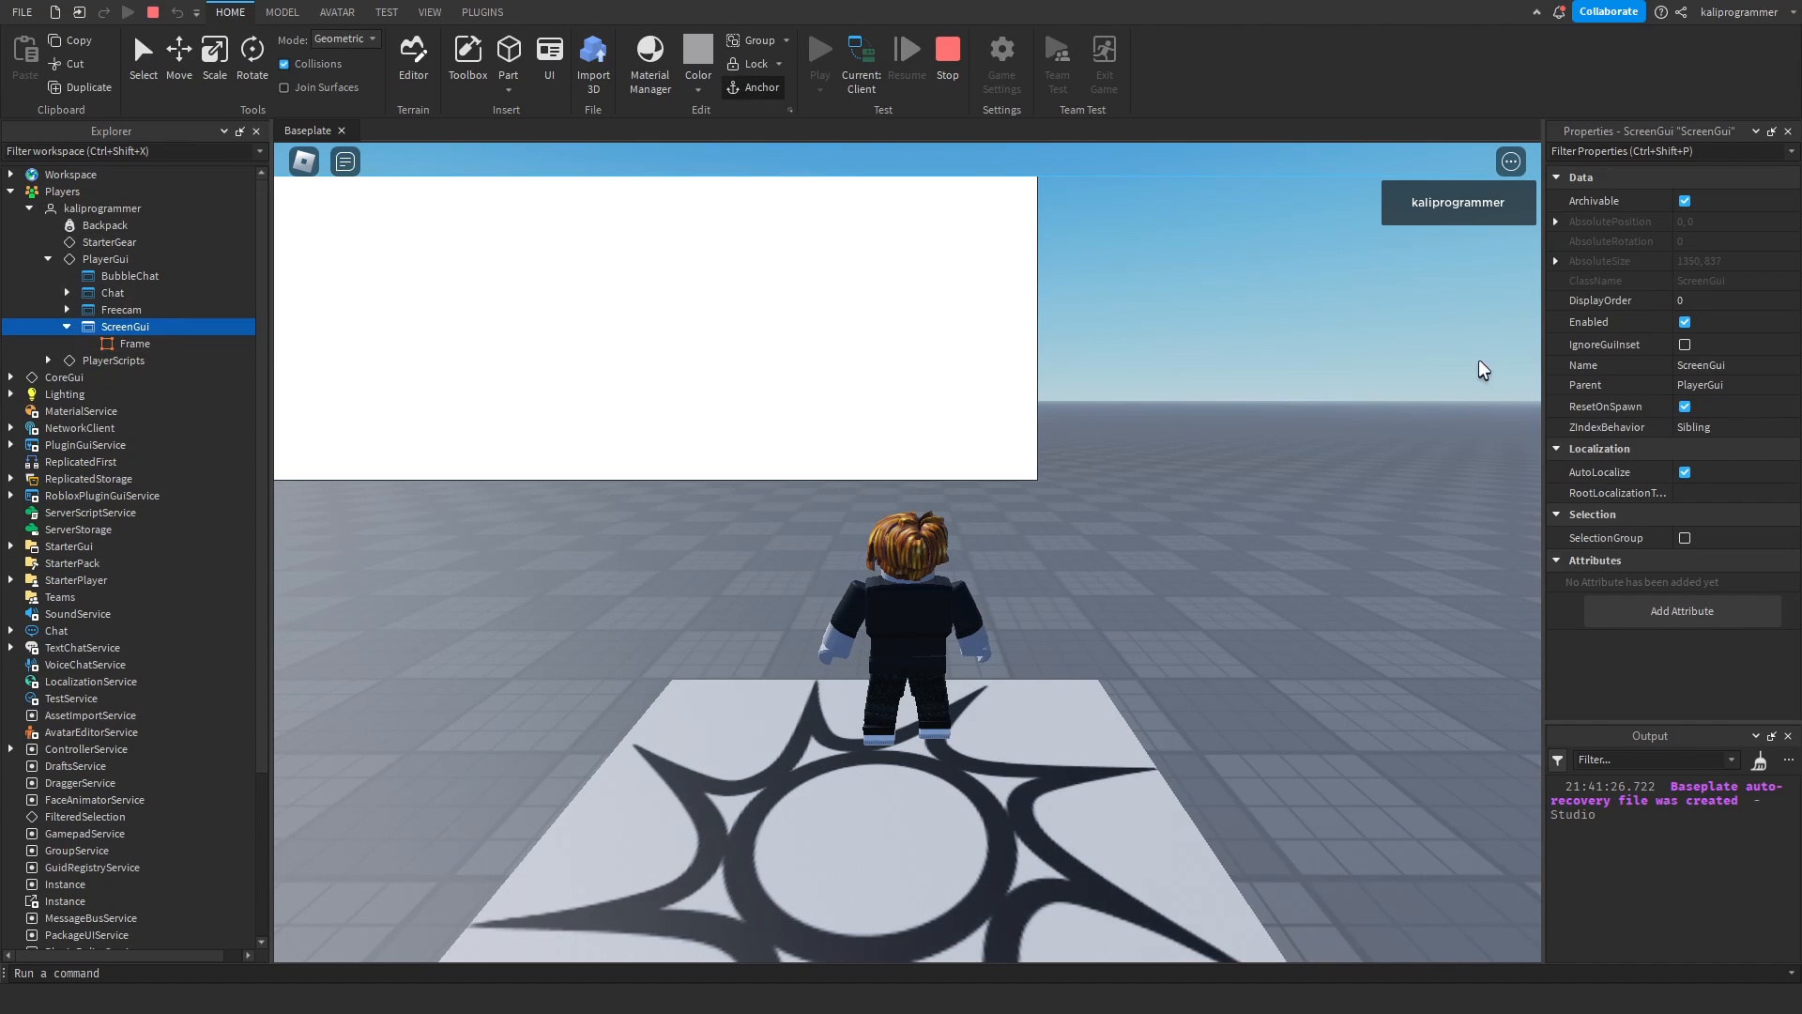
{"action": "left_click", "coordinate": [1685, 344]}
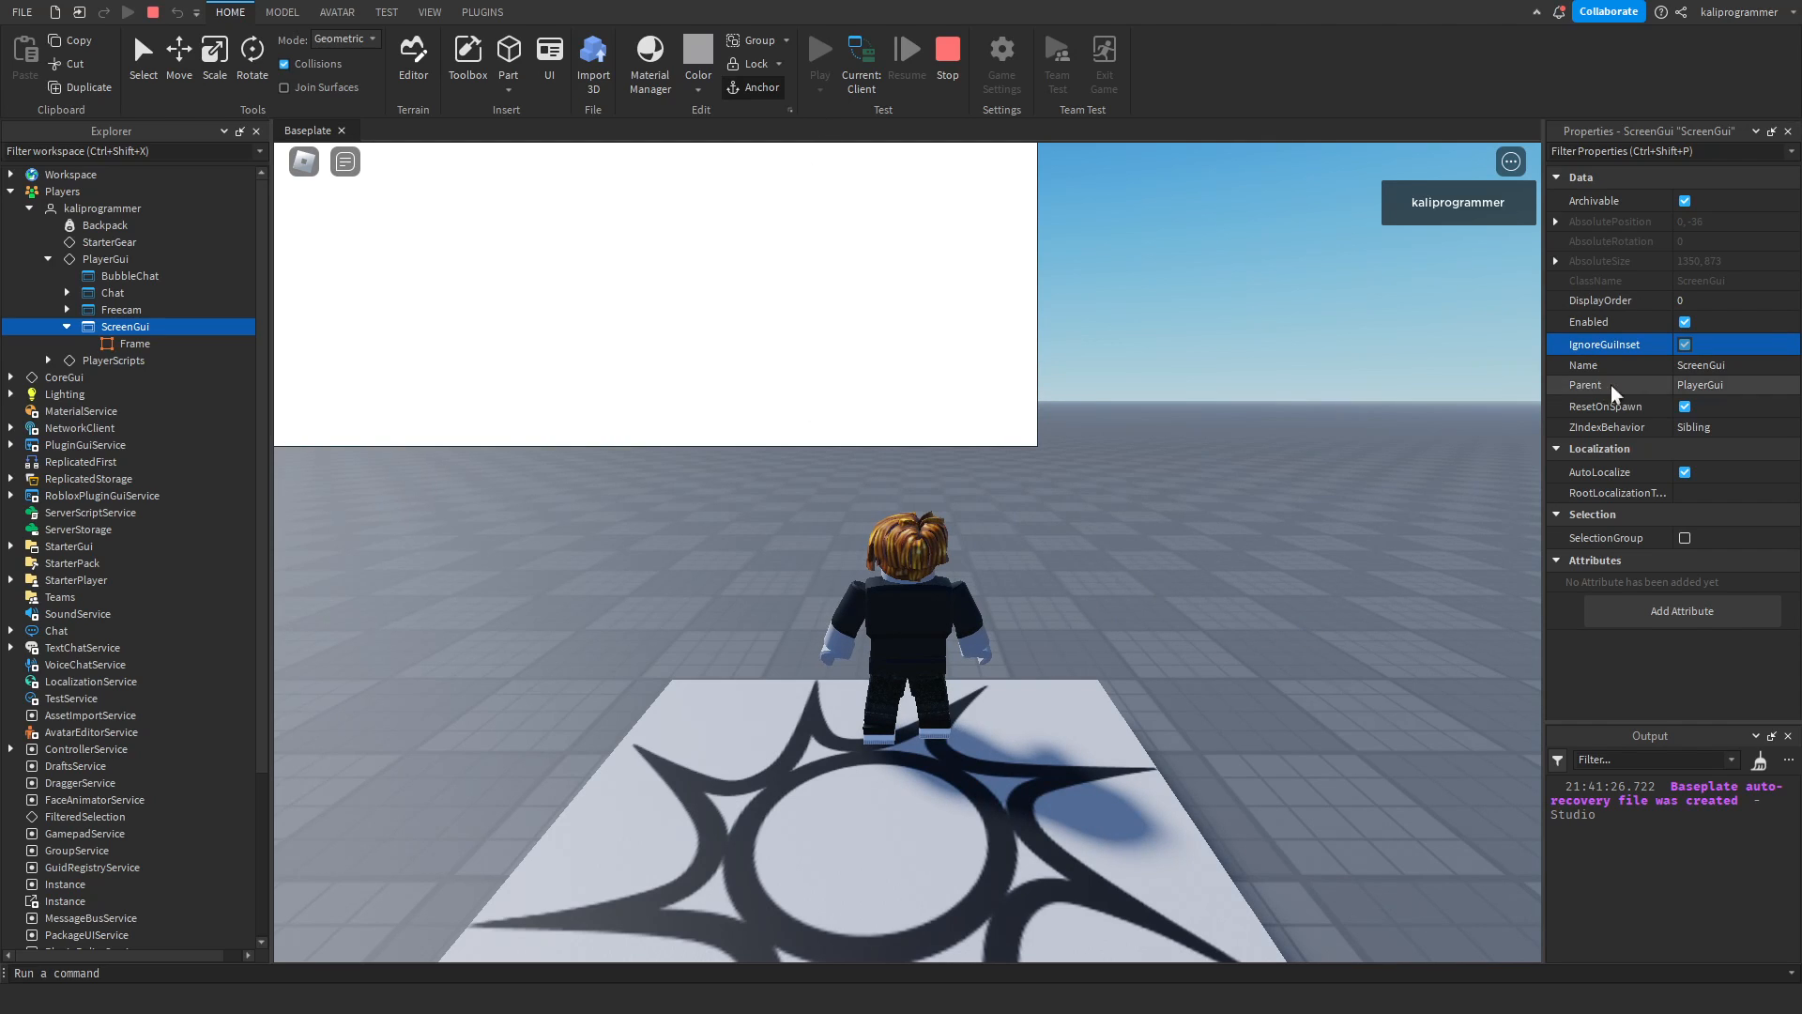
{"action": "right_click_drag", "start_coordinate": [1160, 232], "coordinate": [1164, 232]}
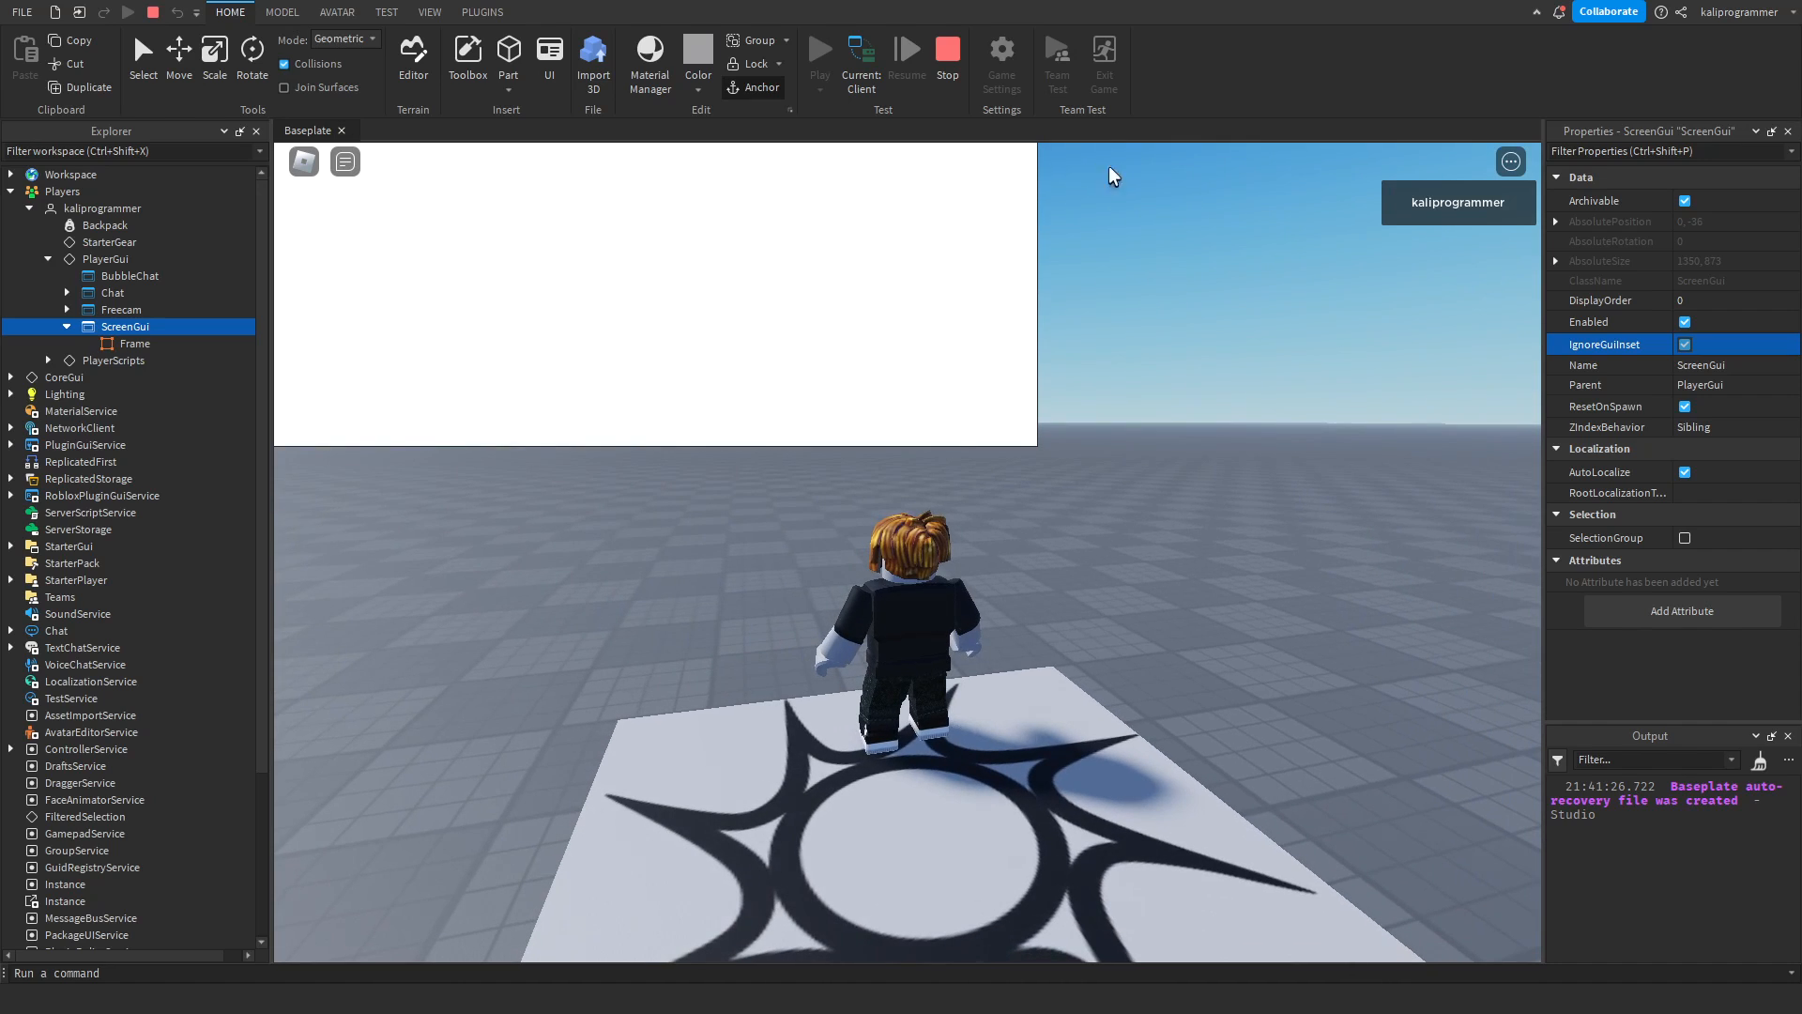
Disable IgnoreGuiInset on the running ScreenGui and stop the play test.
{"action": "left_click", "coordinate": [1686, 344]}
{"action": "left_click", "coordinate": [1714, 345]}
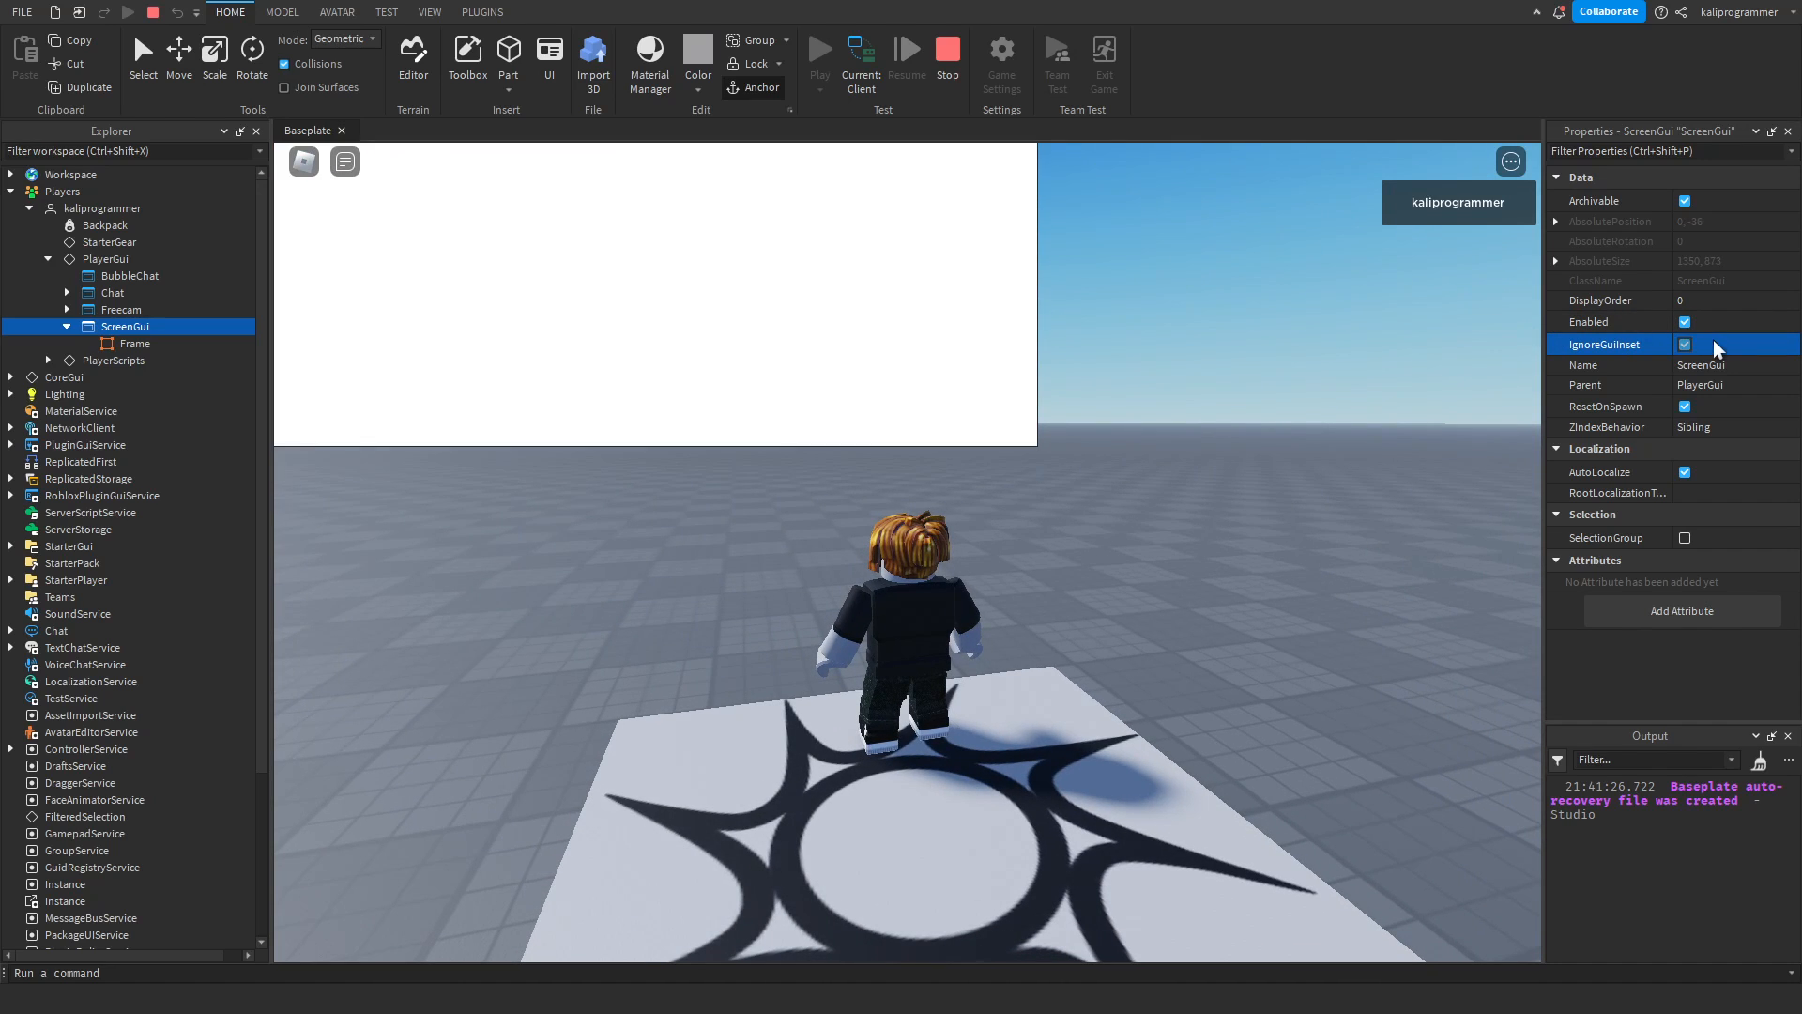
{"action": "left_click", "coordinate": [1685, 345]}
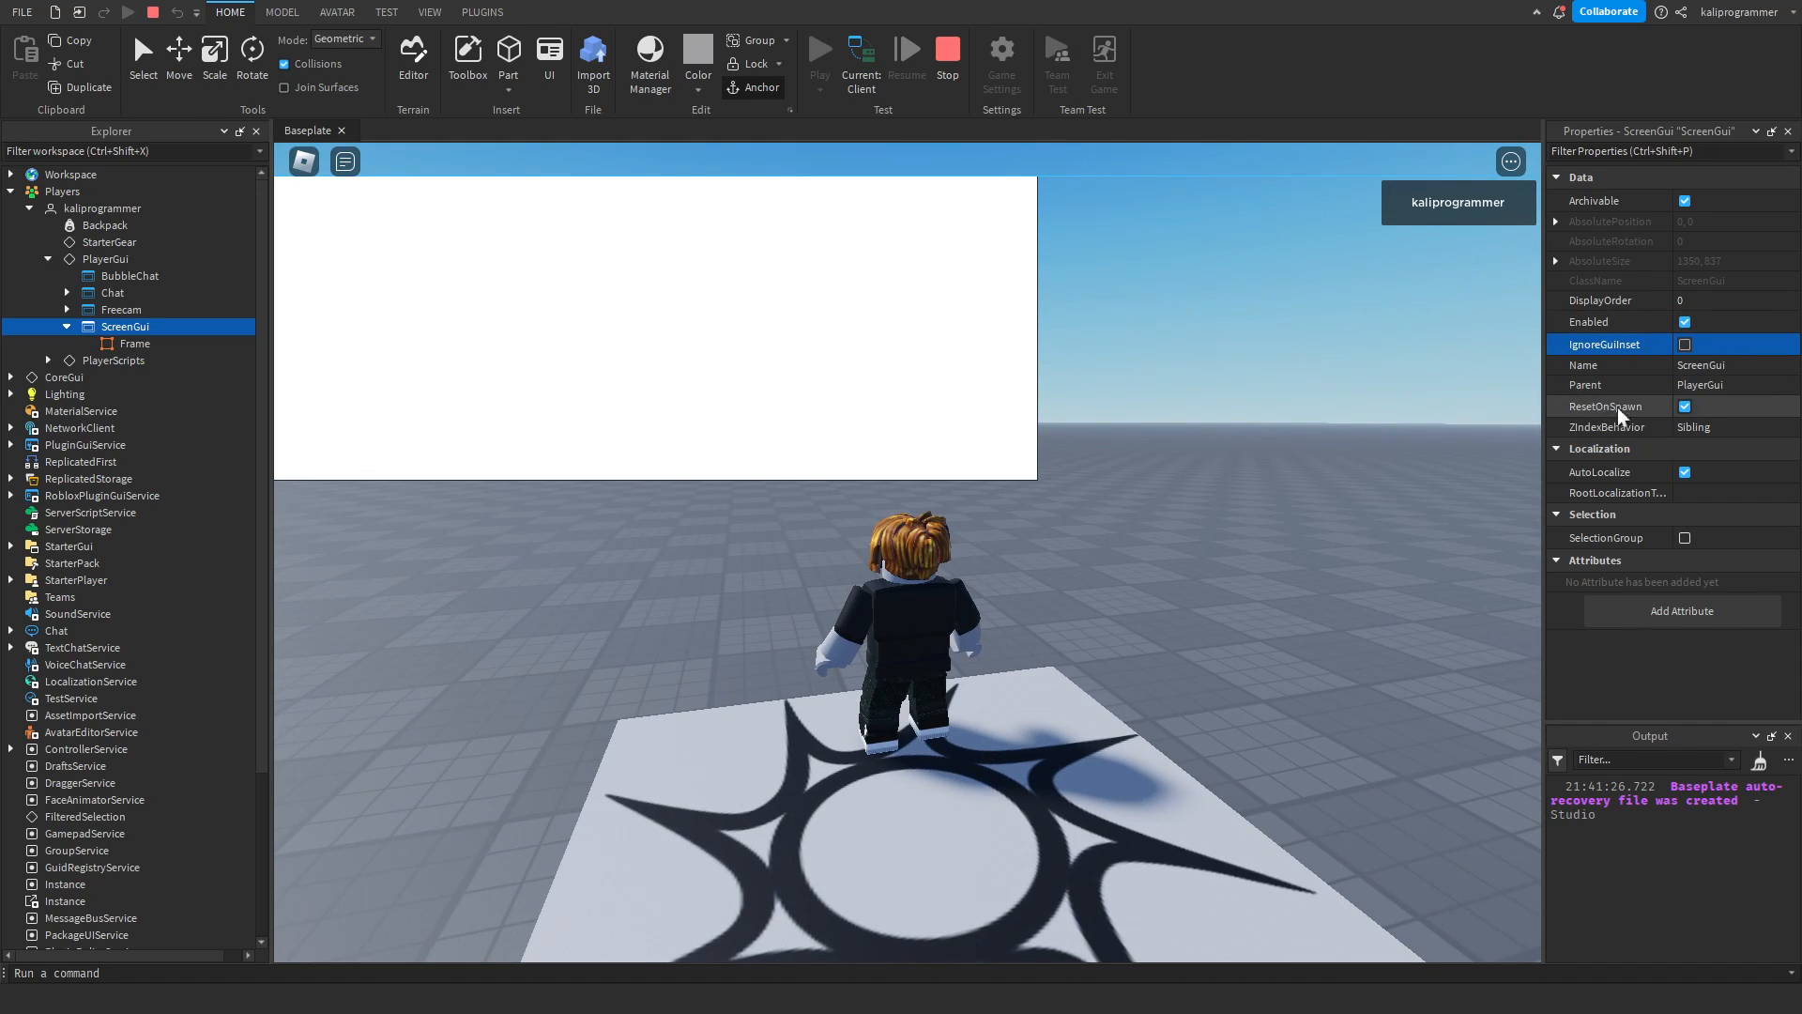
{"action": "left_click", "coordinate": [950, 56]}
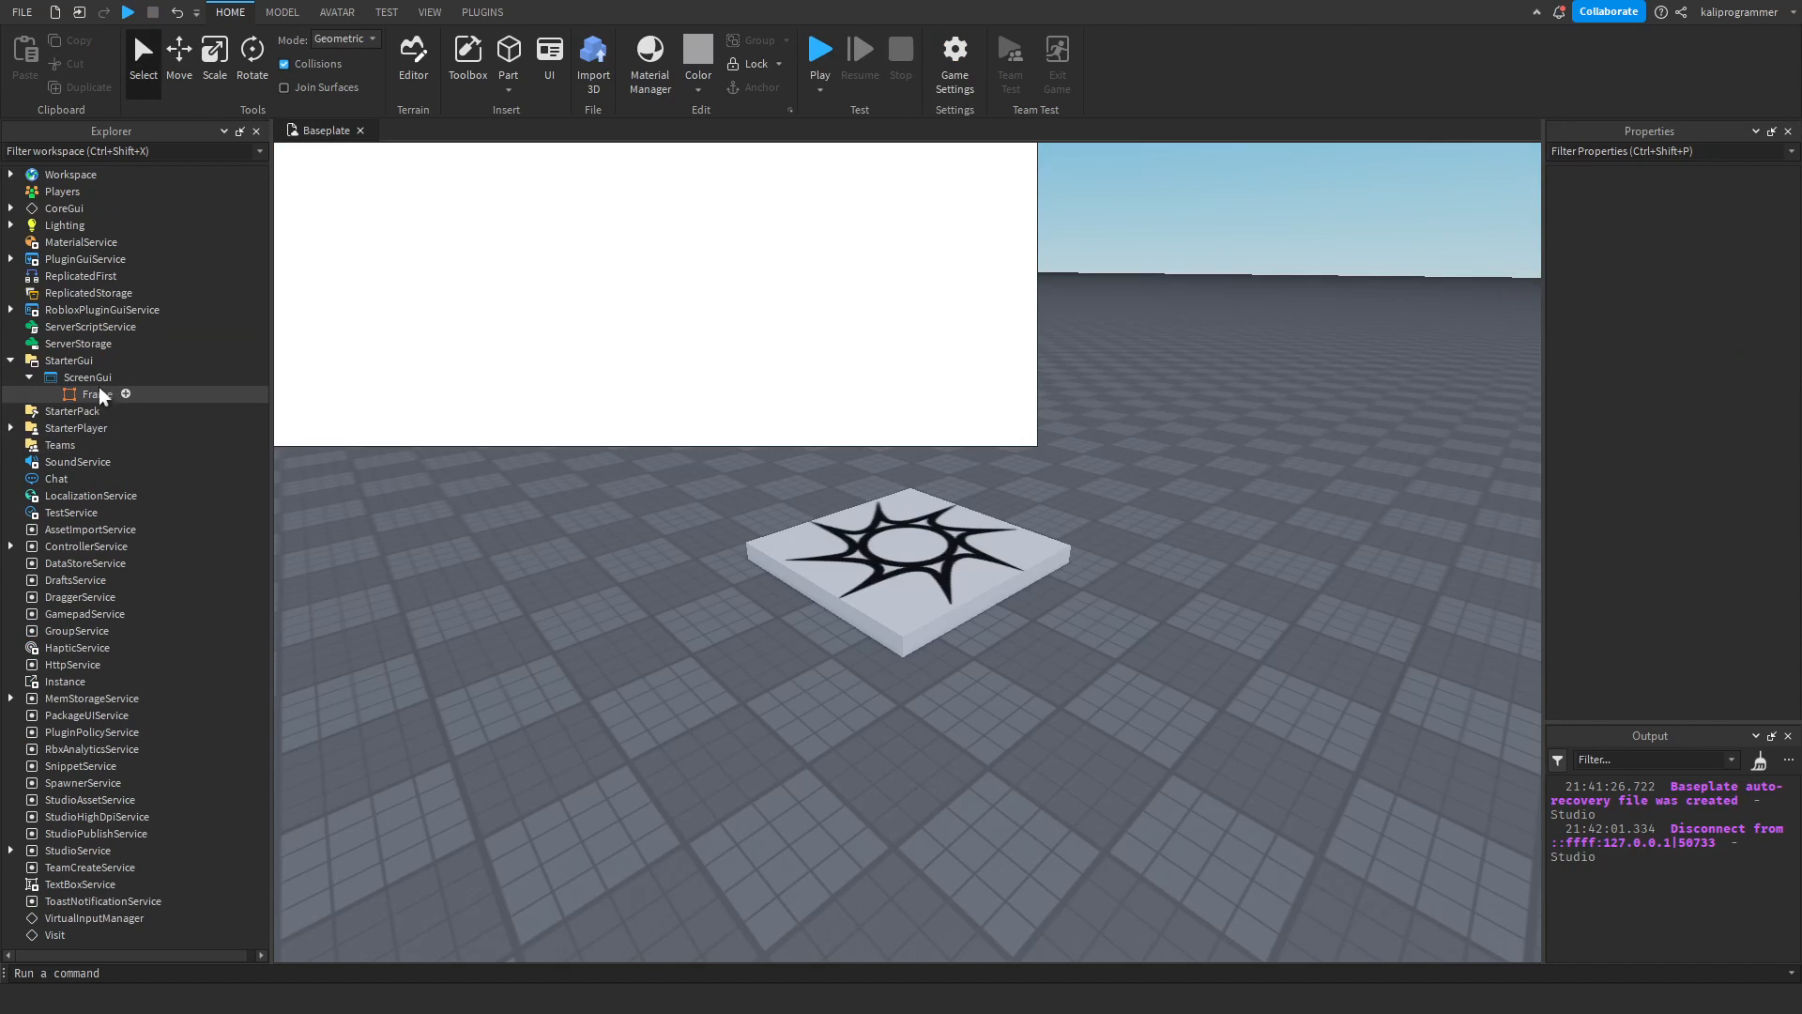
Turn off ResetOnSpawn for the ScreenGui in StarterGui.
{"action": "left_click", "coordinate": [87, 380]}
{"action": "left_click", "coordinate": [1714, 409]}
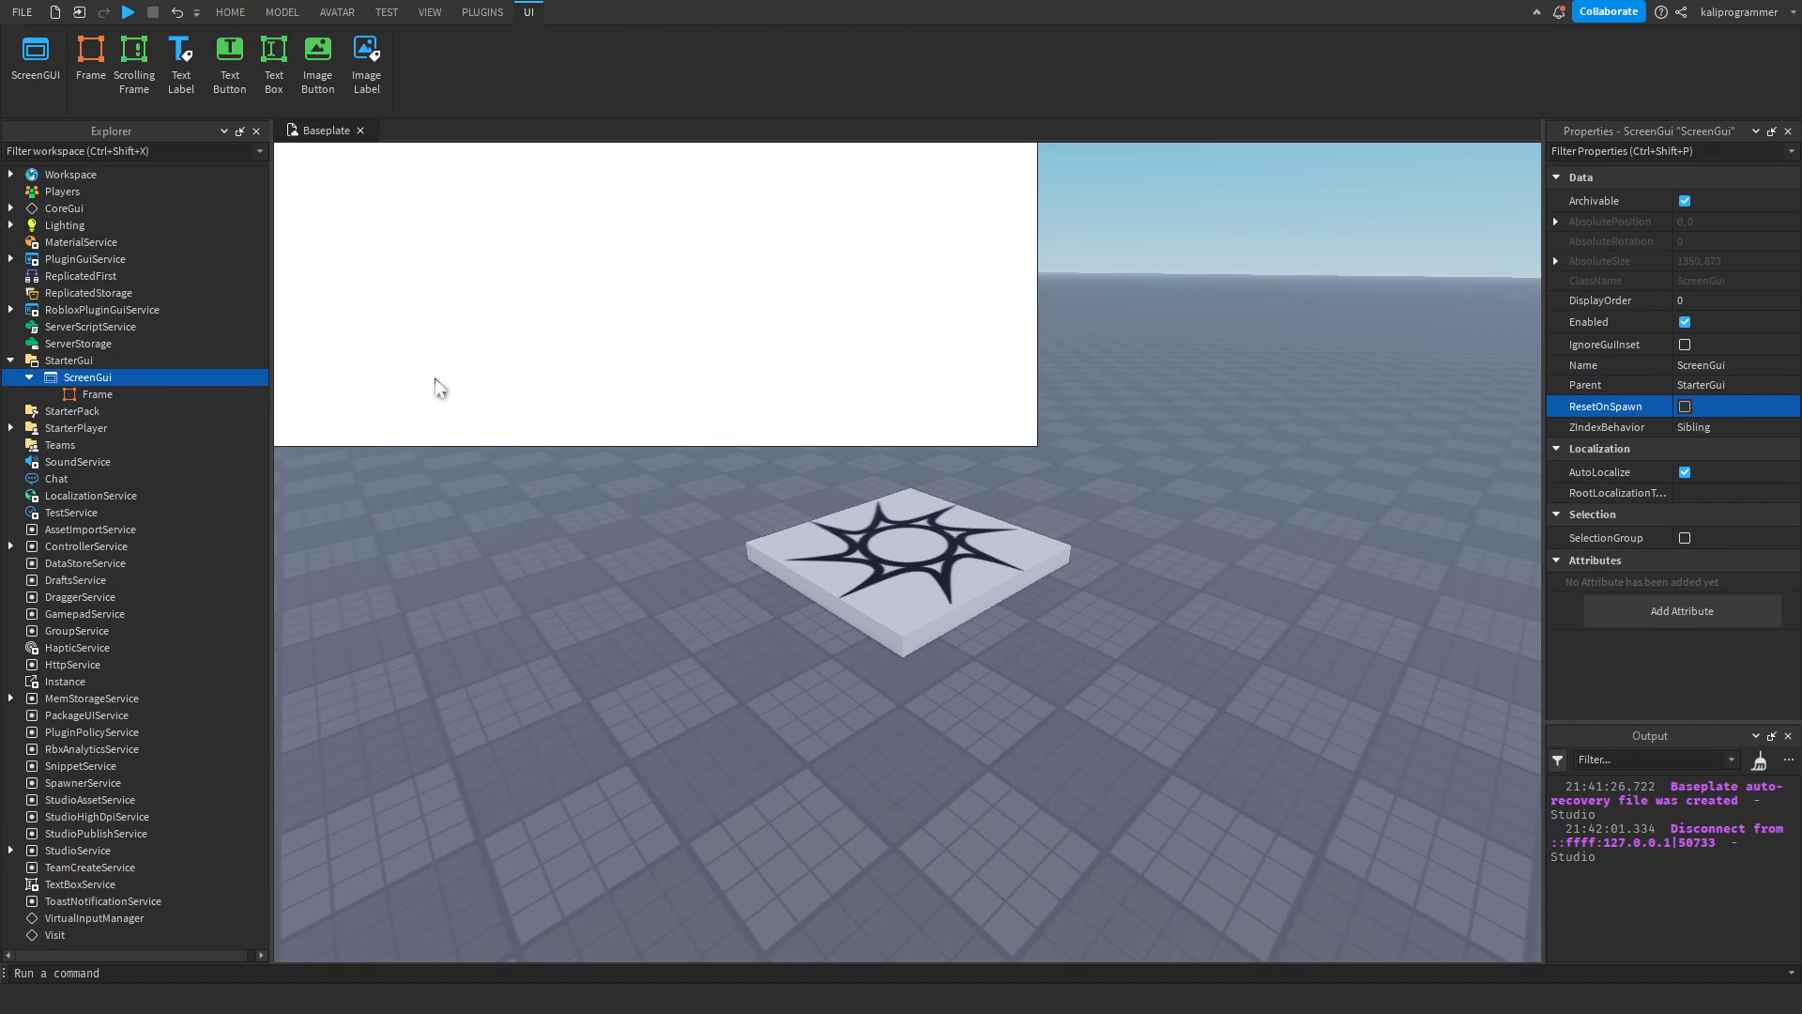
Move the Frame to about 182, 57 pixels and open the ScreenGui's ZIndexBehavior property.
{"action": "left_click", "coordinate": [75, 395]}
{"action": "left_click_drag", "start_coordinate": [789, 372], "coordinate": [988, 424]}
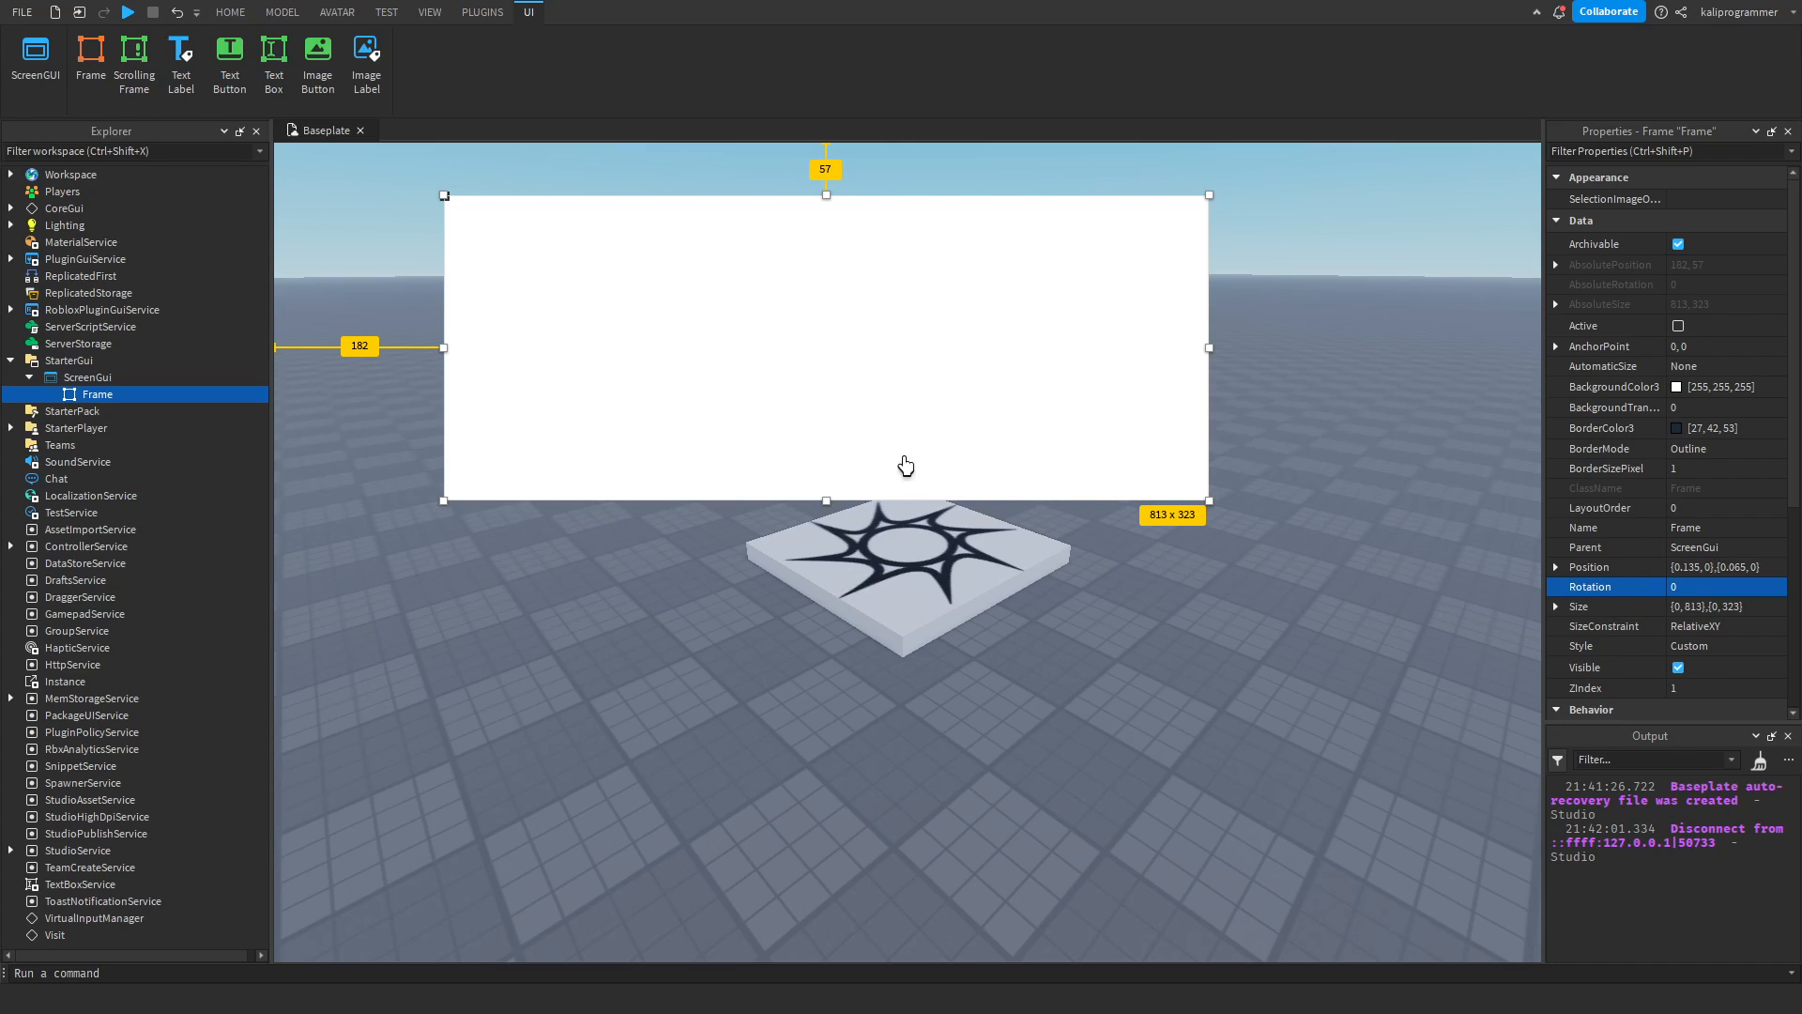
{"action": "left_click", "coordinate": [467, 777]}
{"action": "left_click", "coordinate": [62, 377]}
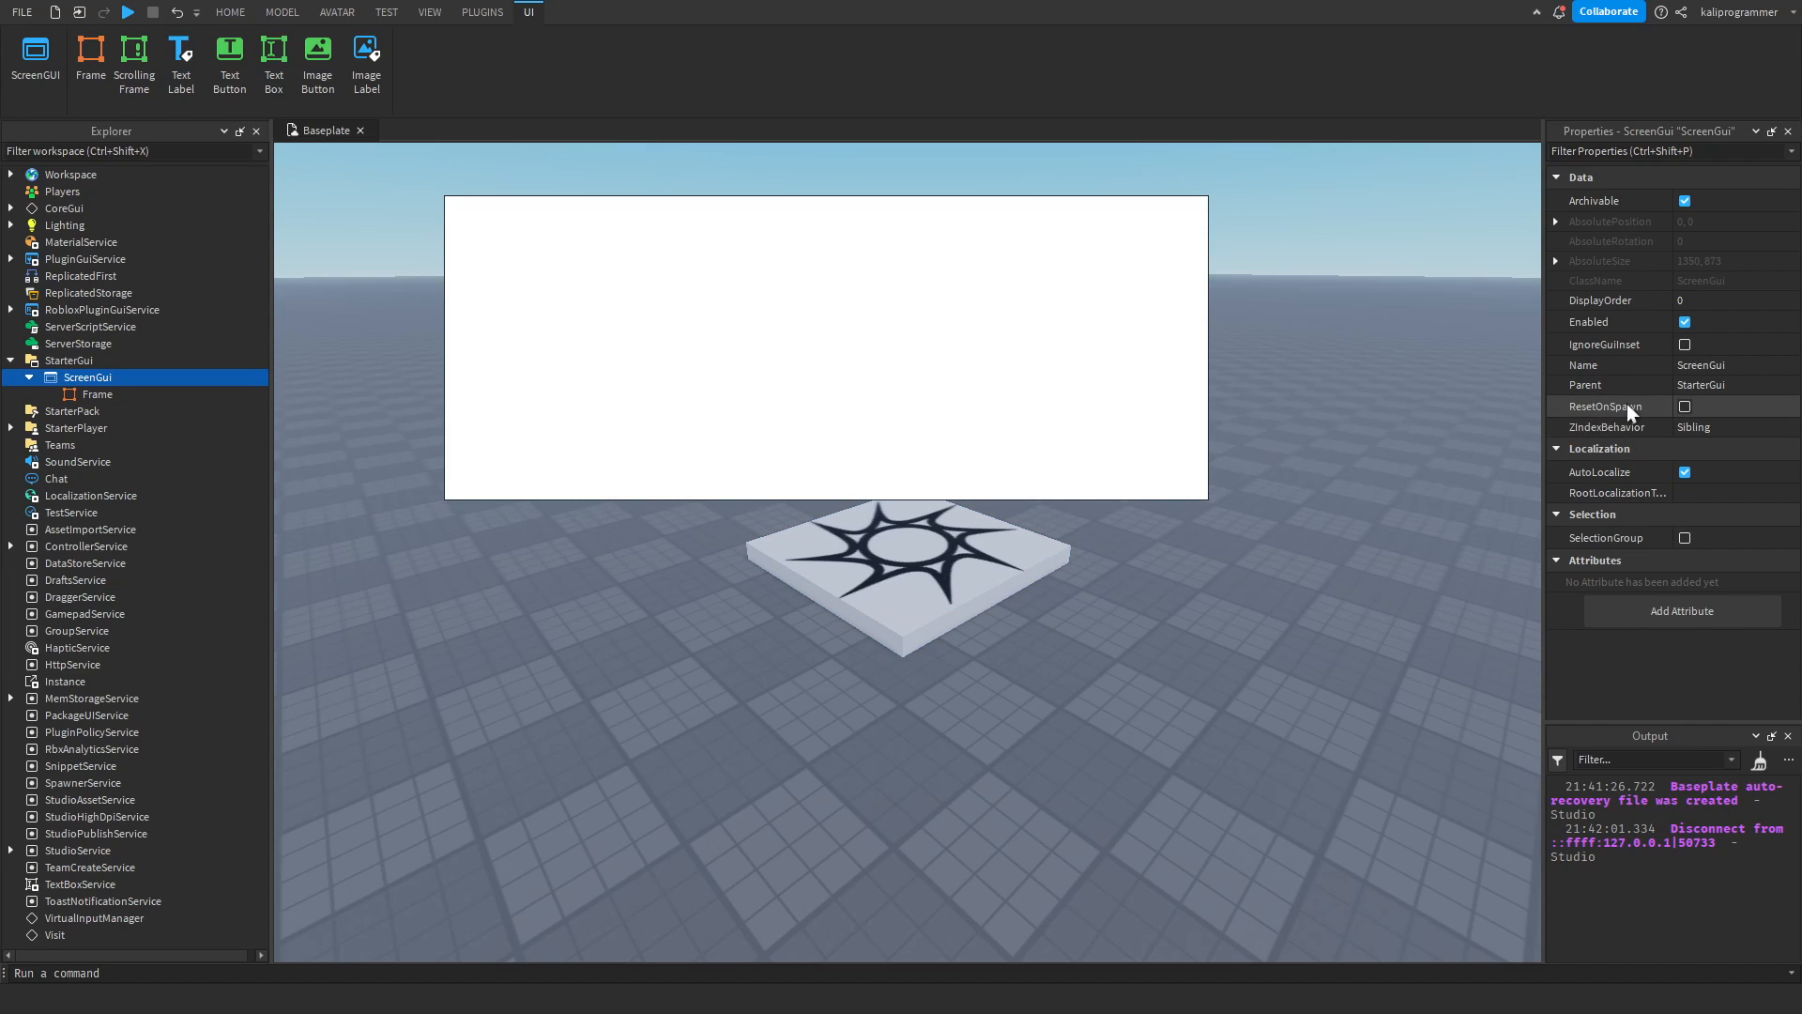
{"action": "left_click", "coordinate": [1687, 426]}
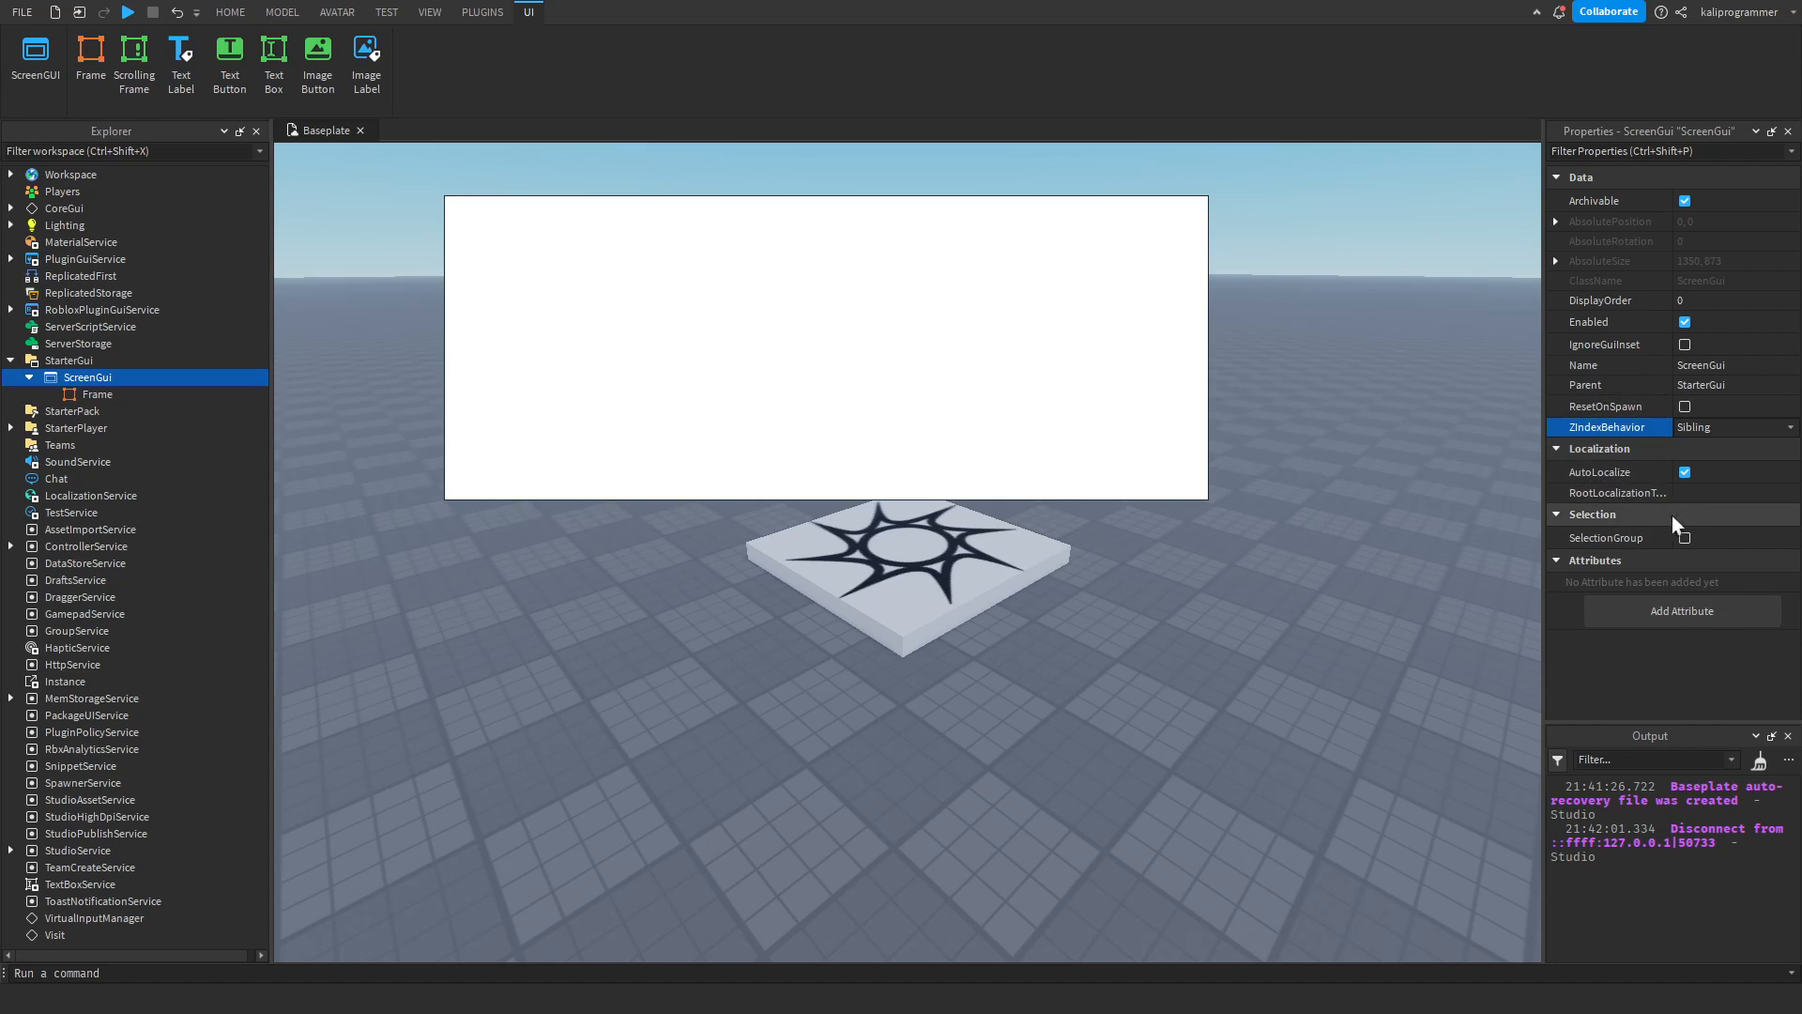
Delete the large Frame and insert a fresh default Frame into the ScreenGui.
{"action": "left_click", "coordinate": [105, 394]}
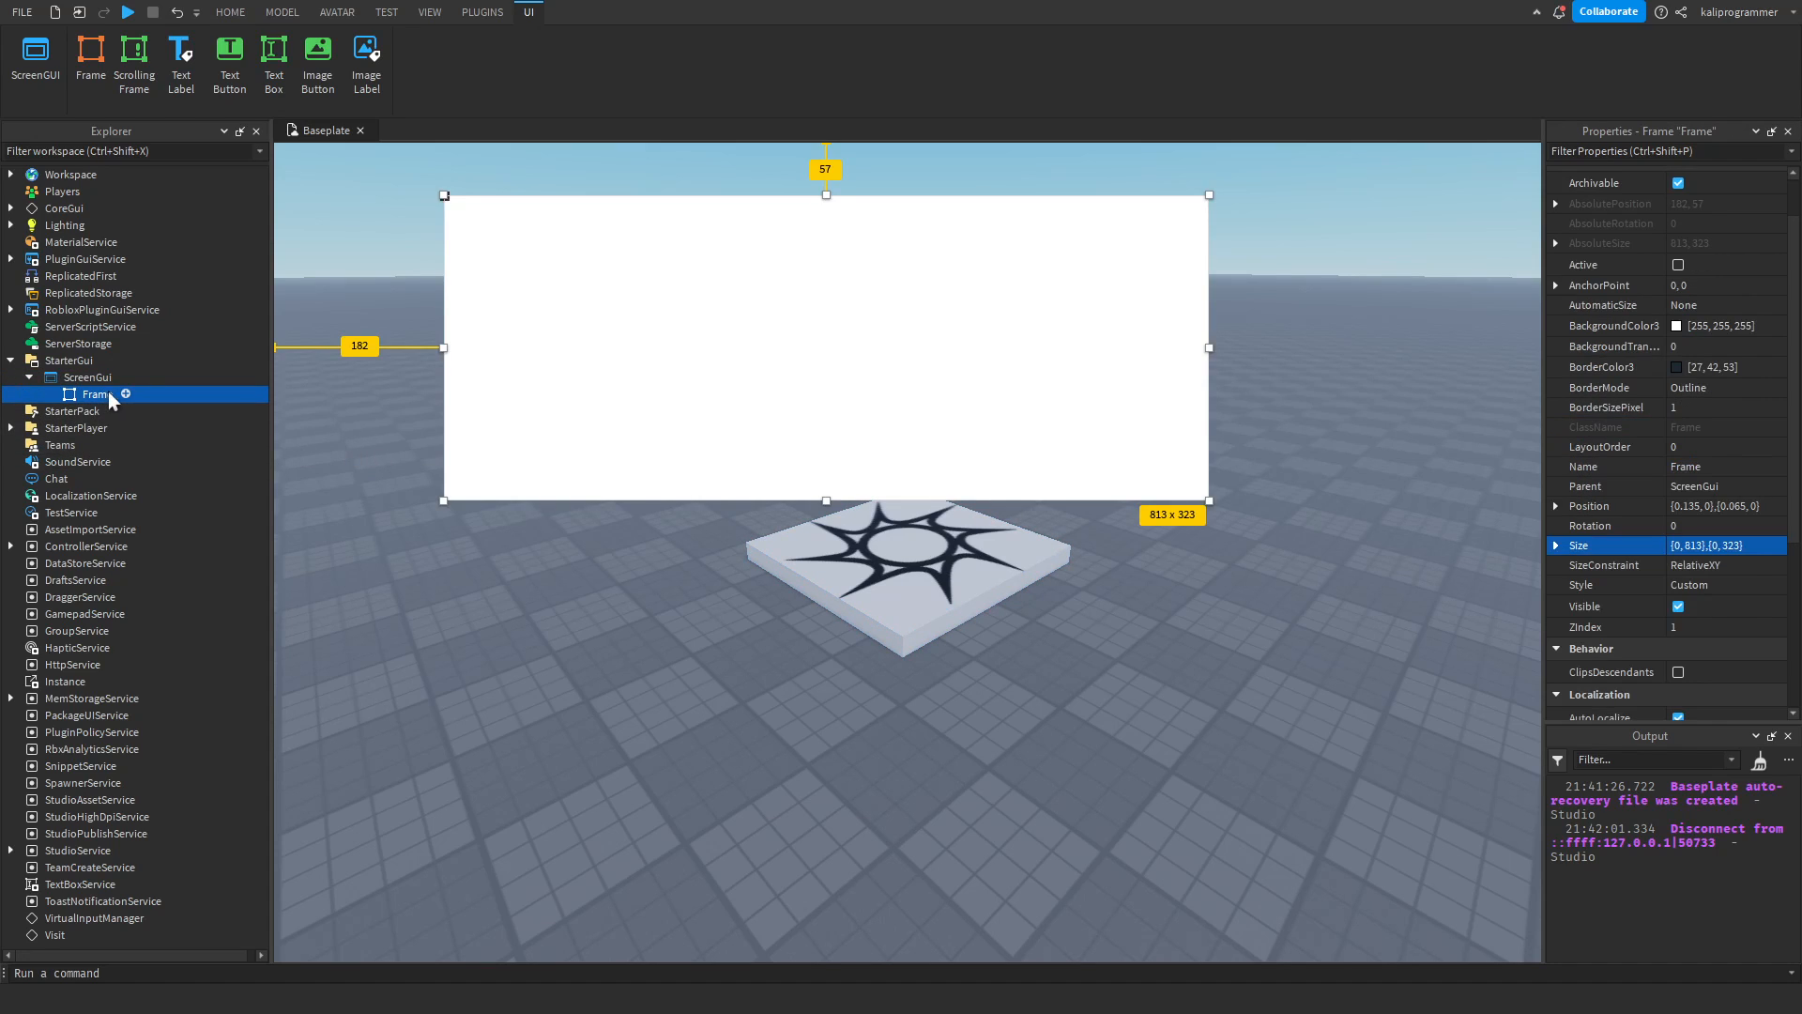
{"action": "key", "text": "Delete"}
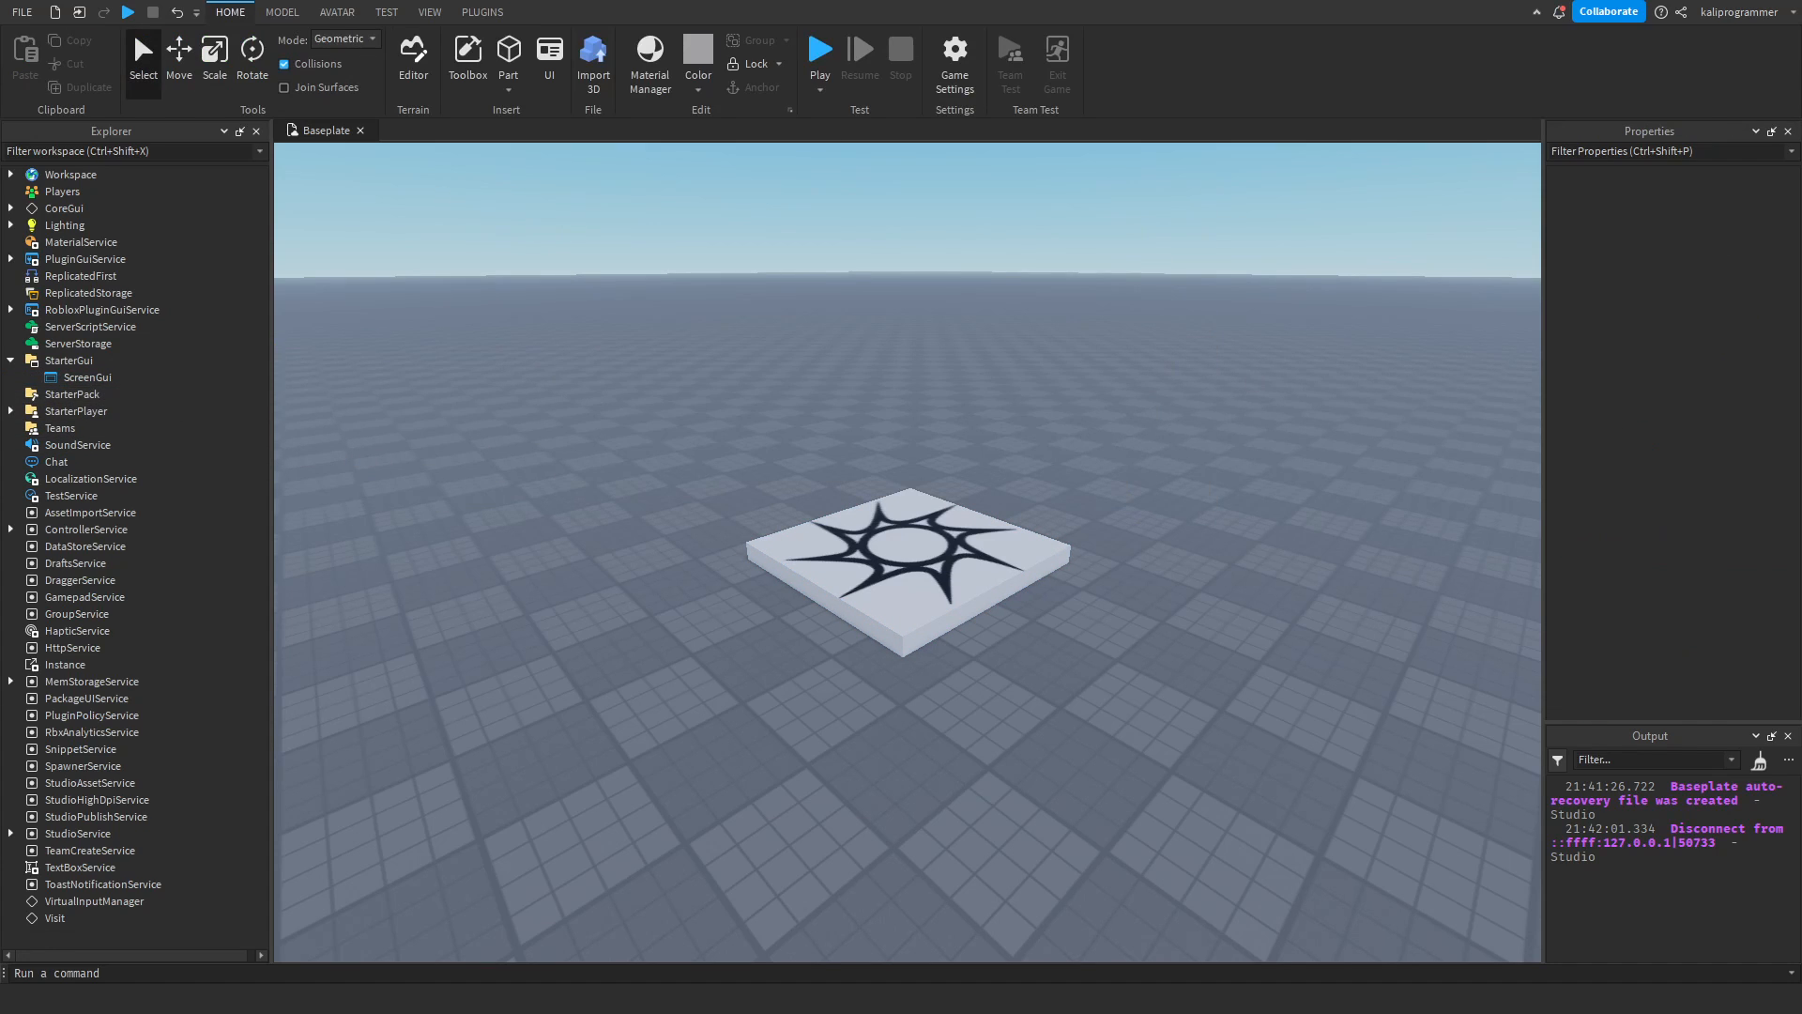
{"action": "left_click", "coordinate": [123, 376]}
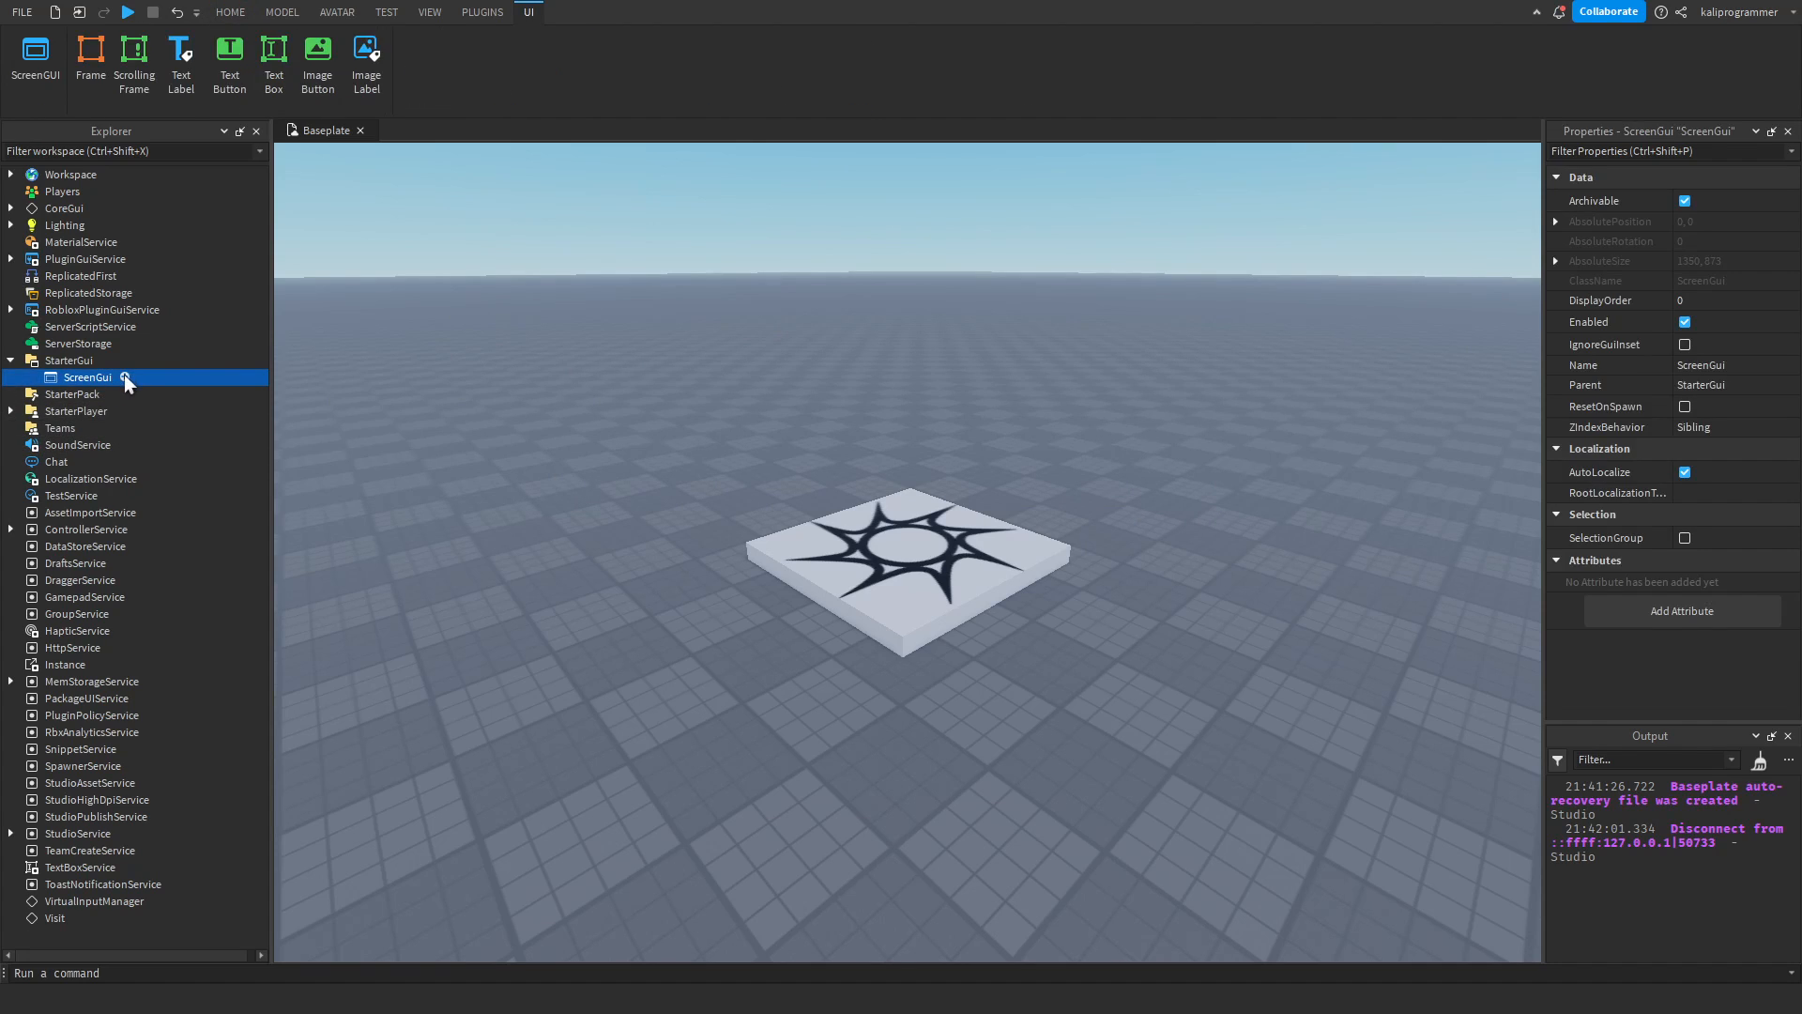
{"action": "key", "text": "ctrl+z"}
{"action": "left_click", "coordinate": [98, 394]}
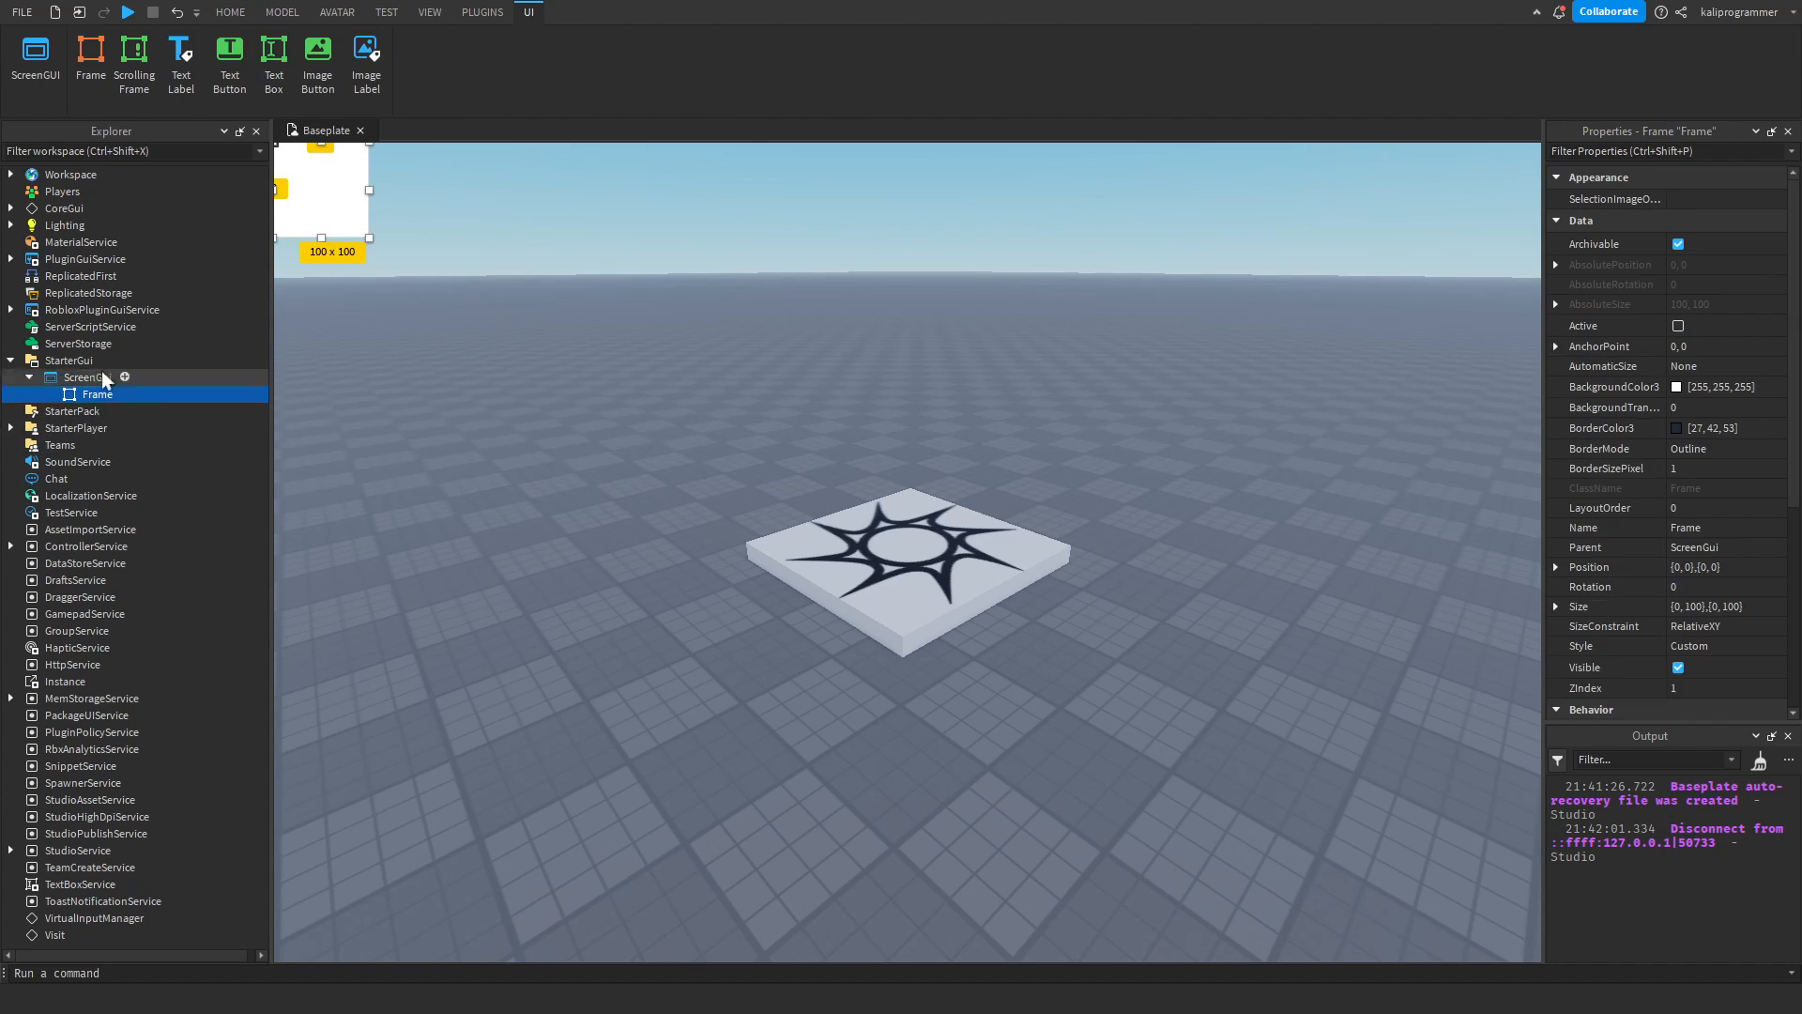
Resize the new Frame to about 838 × 563 pixels and place it at about 178, 125 pixels.
{"action": "left_click_drag", "start_coordinate": [337, 238], "coordinate": [600, 466]}
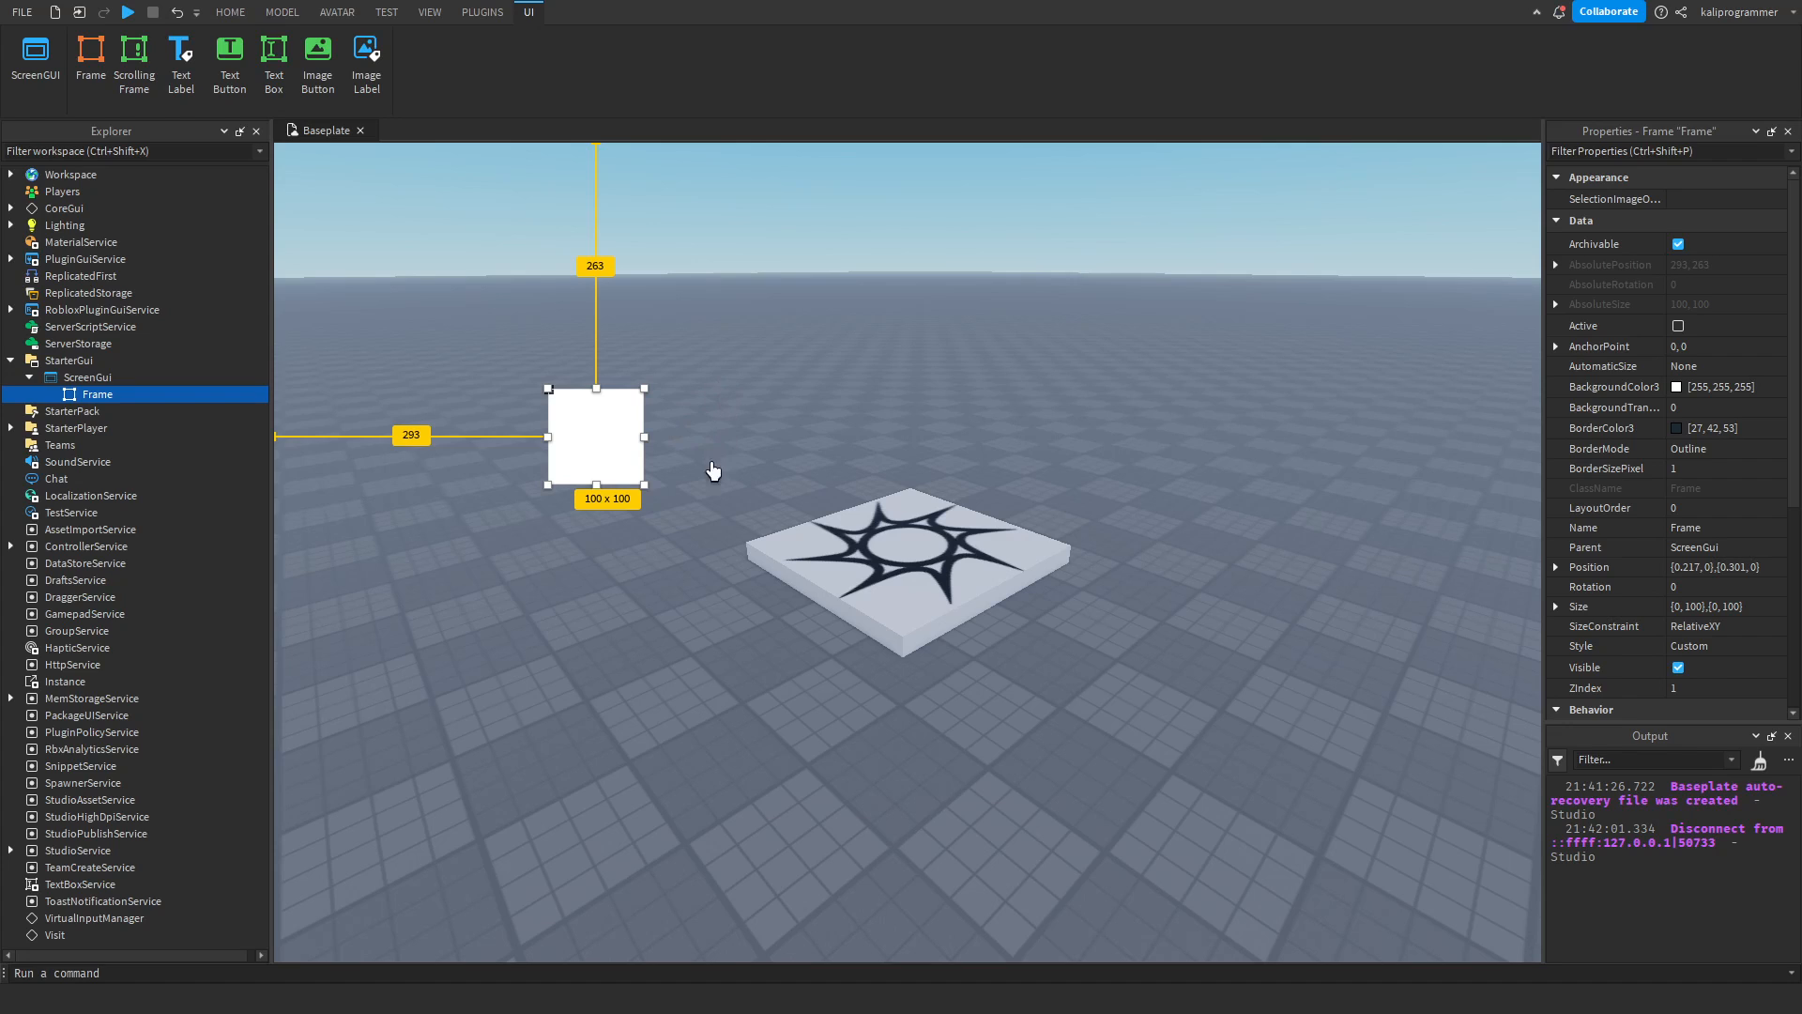
{"action": "left_click_drag", "start_coordinate": [644, 488], "coordinate": [1430, 777]}
{"action": "left_click_drag", "start_coordinate": [987, 555], "coordinate": [862, 456]}
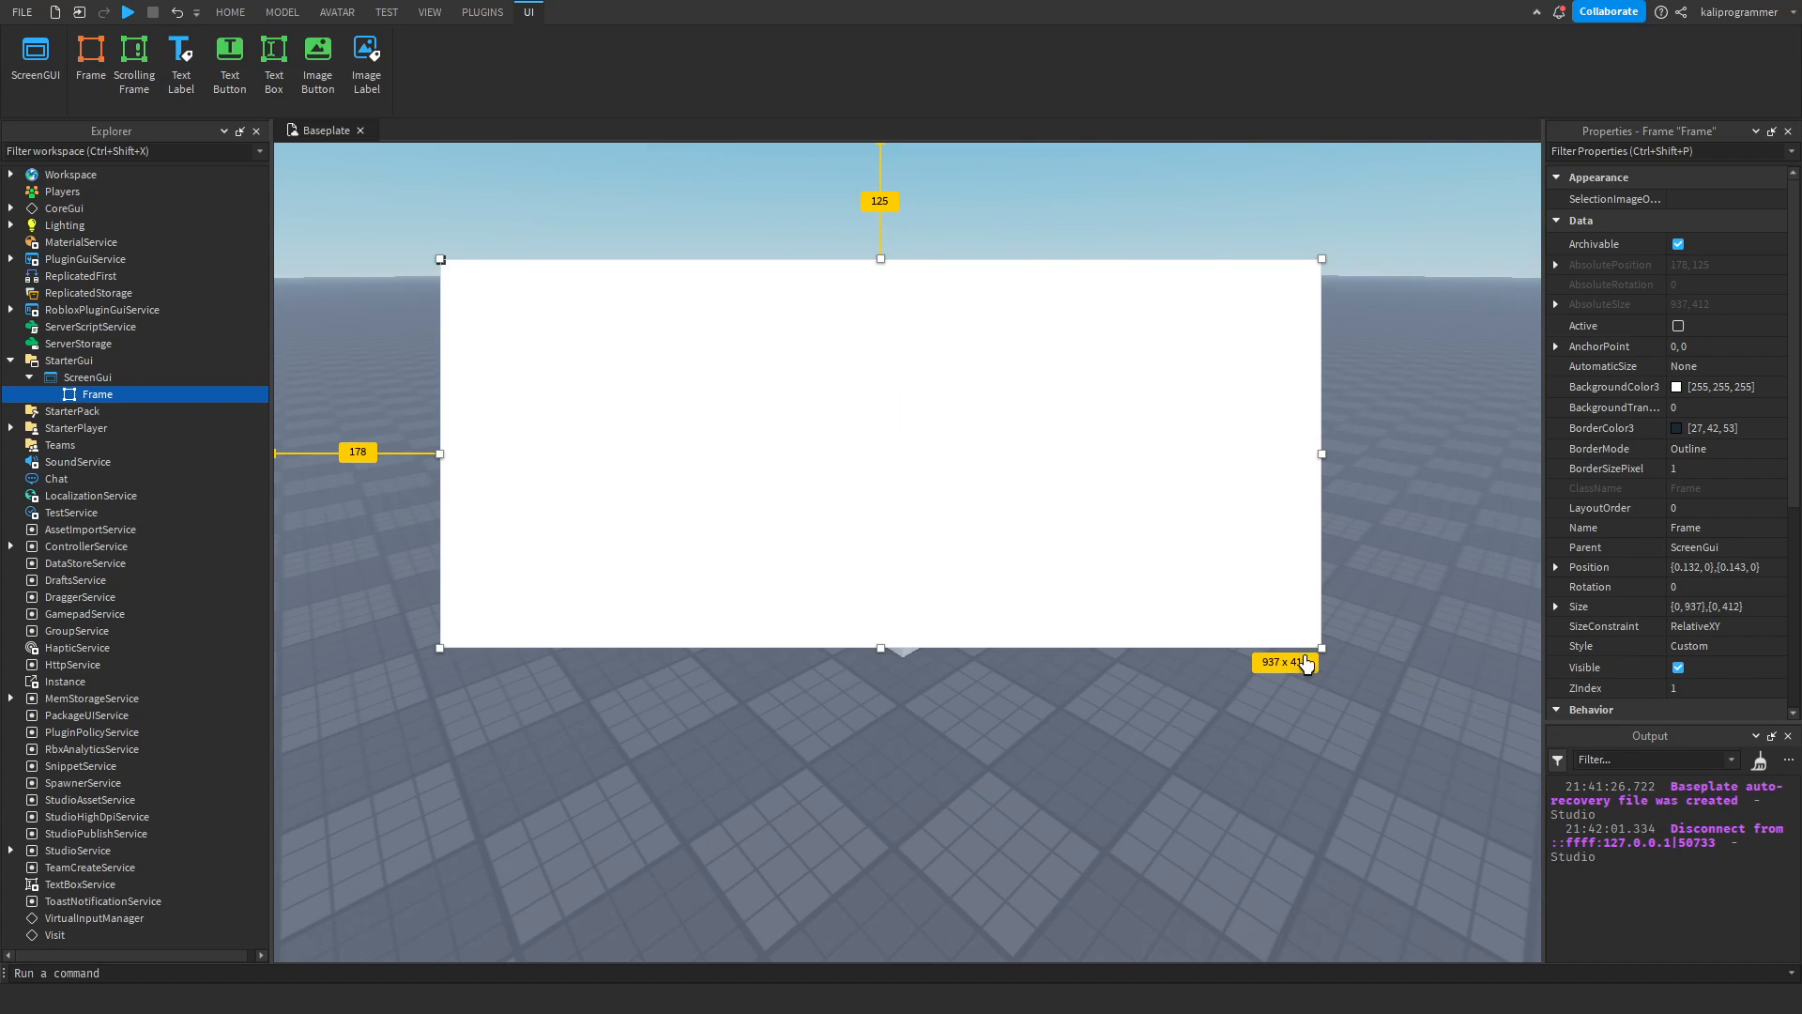
{"action": "left_click_drag", "start_coordinate": [1323, 648], "coordinate": [1229, 789]}
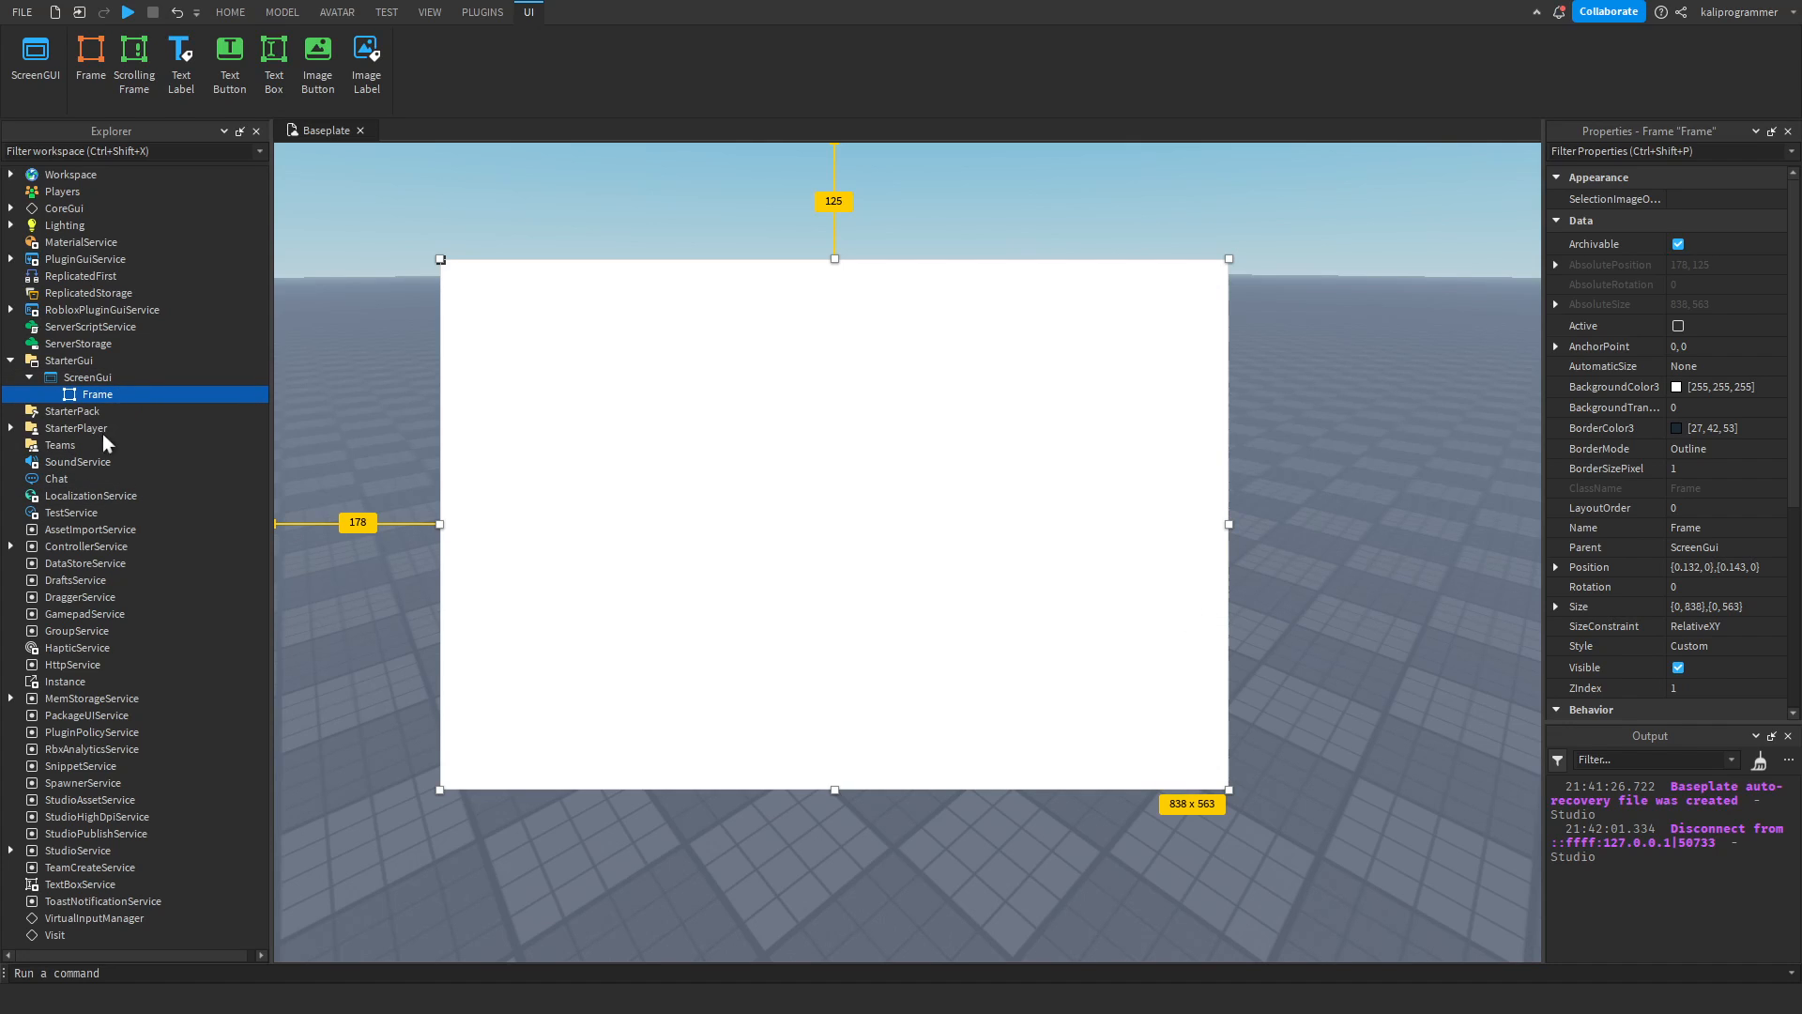
Add a TextLabel inside the Frame and move the Frame to about 297, 132 pixels.
{"action": "key", "text": "ctrl+shift+v"}
{"action": "left_click", "coordinate": [105, 411]}
{"action": "left_click", "coordinate": [97, 394]}
{"action": "left_click_drag", "start_coordinate": [763, 549], "coordinate": [845, 577]}
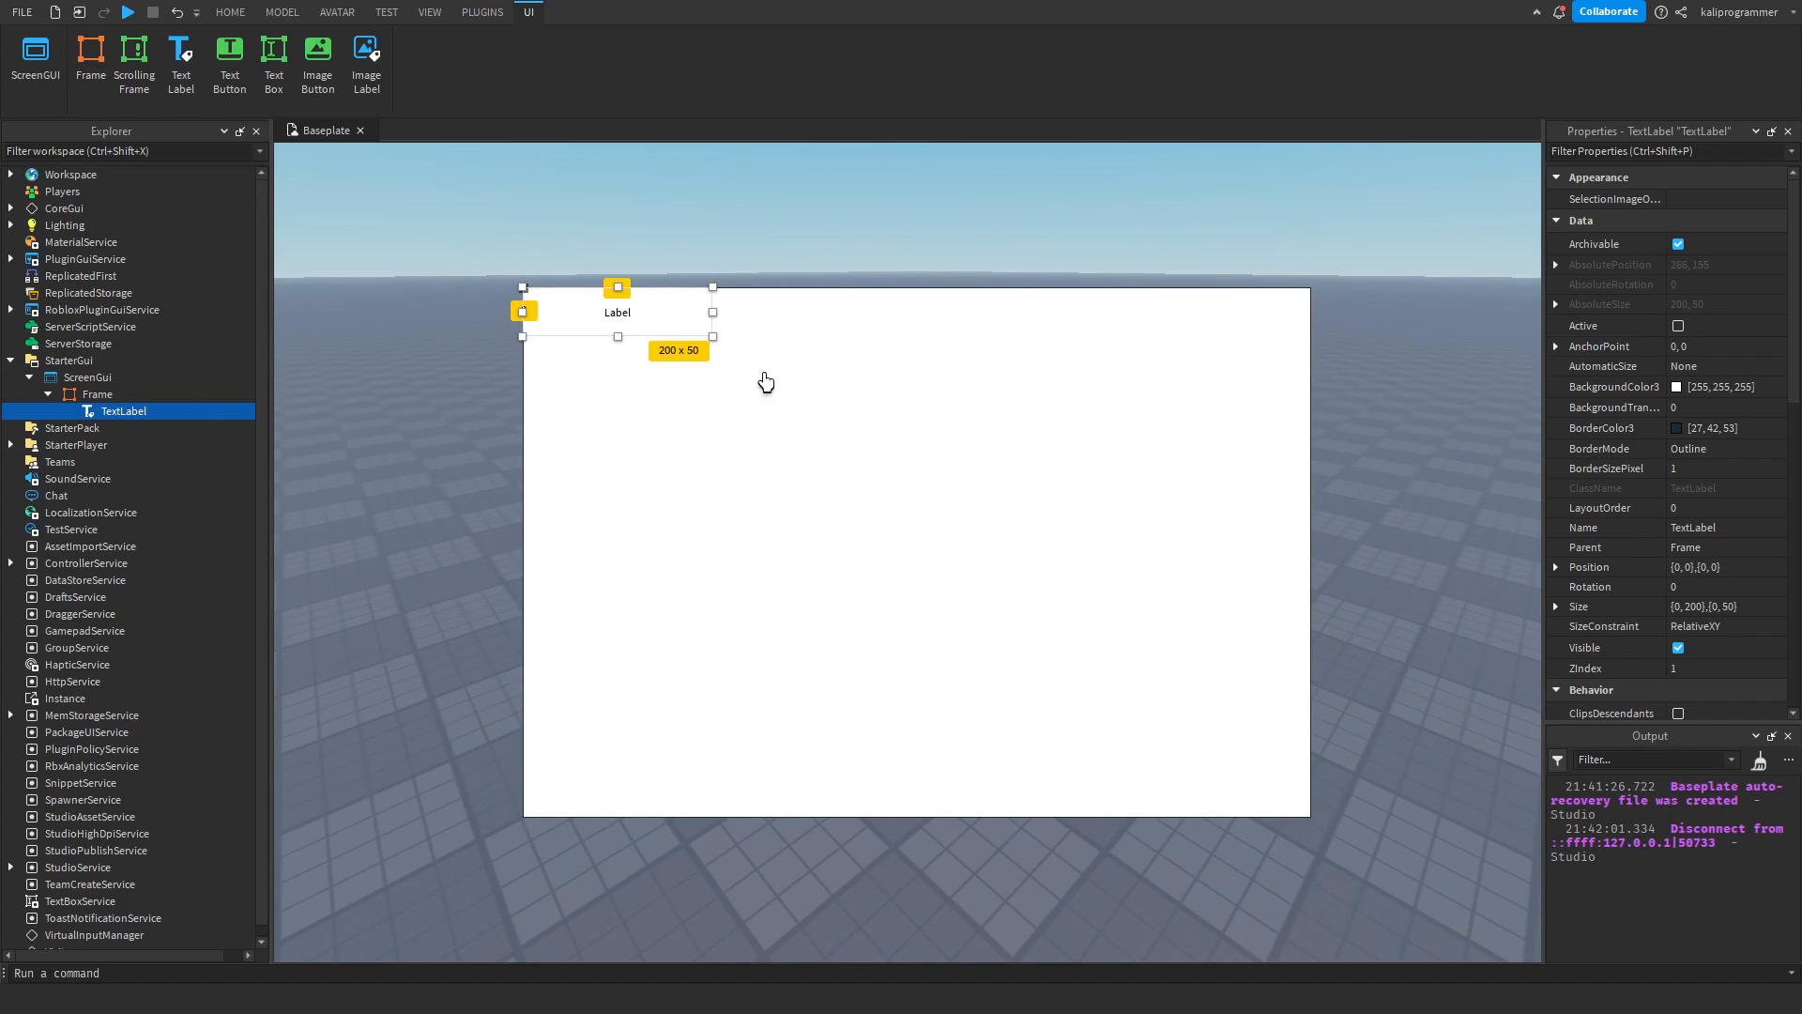
{"action": "left_click_drag", "start_coordinate": [791, 492], "coordinate": [819, 469]}
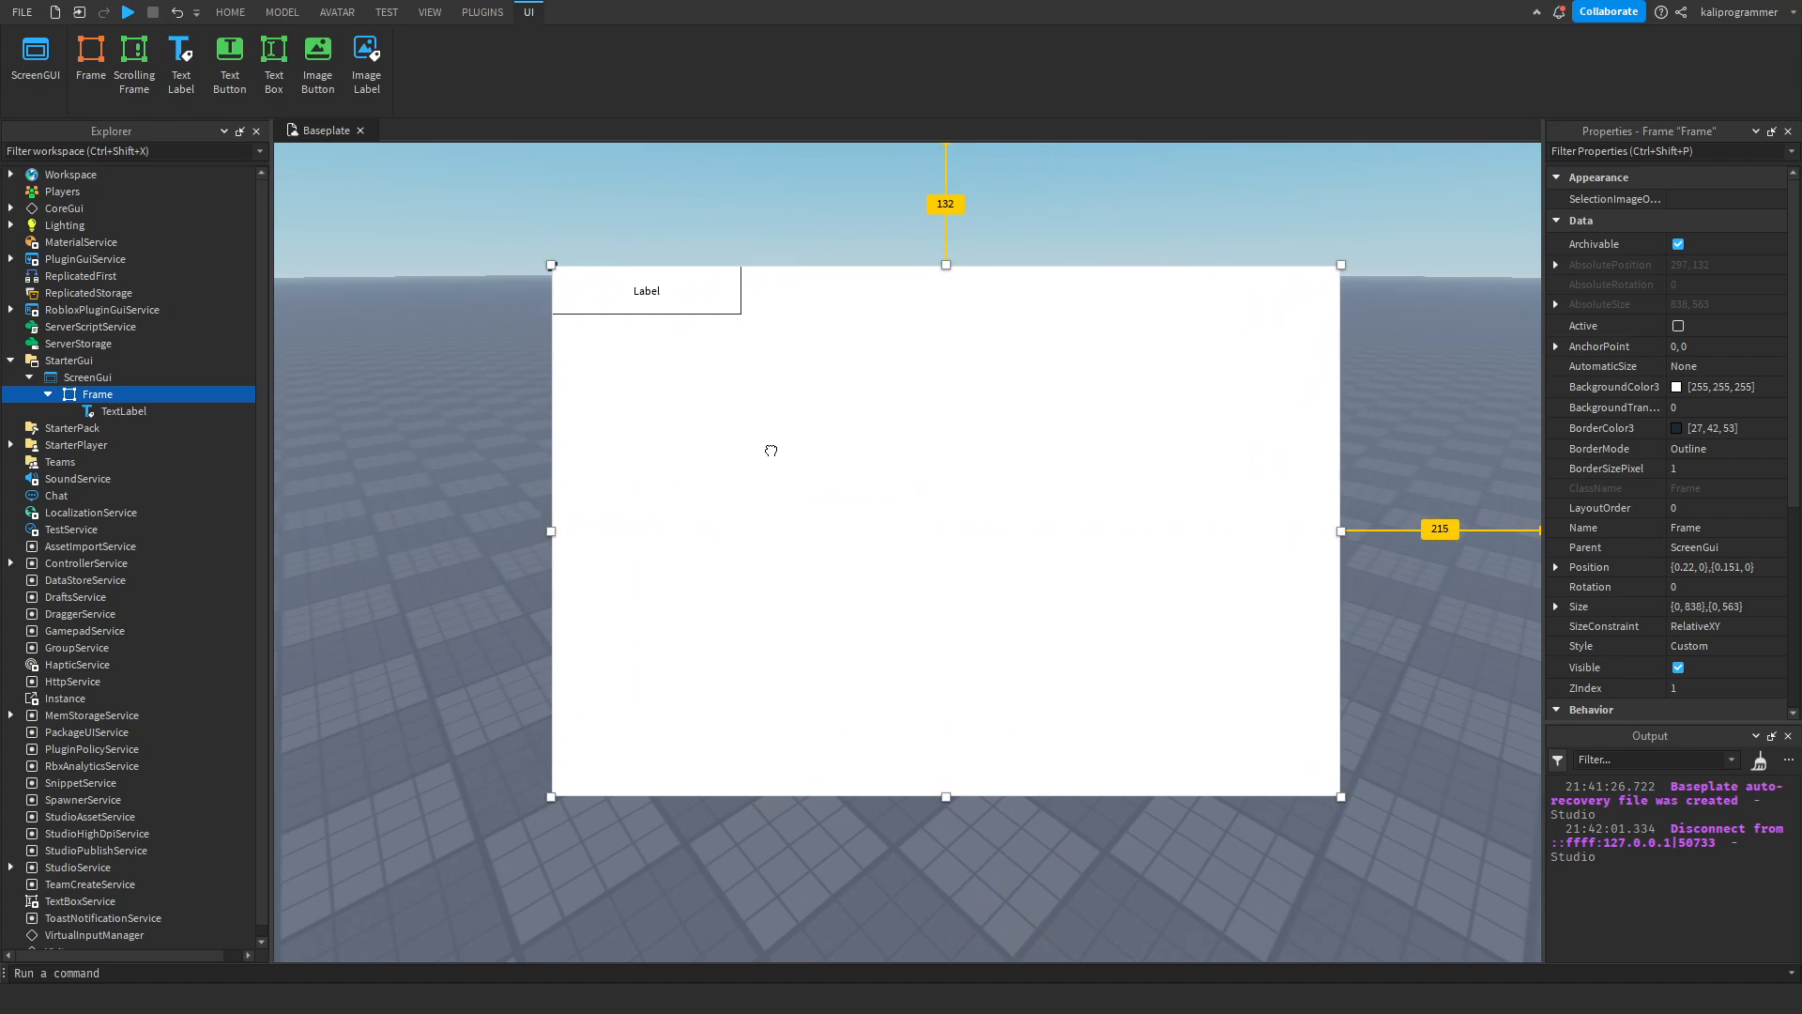
Select the Frame containing the TextLabel and expand its AbsolutePosition property.
{"action": "left_click", "coordinate": [117, 411]}
{"action": "left_click", "coordinate": [94, 394]}
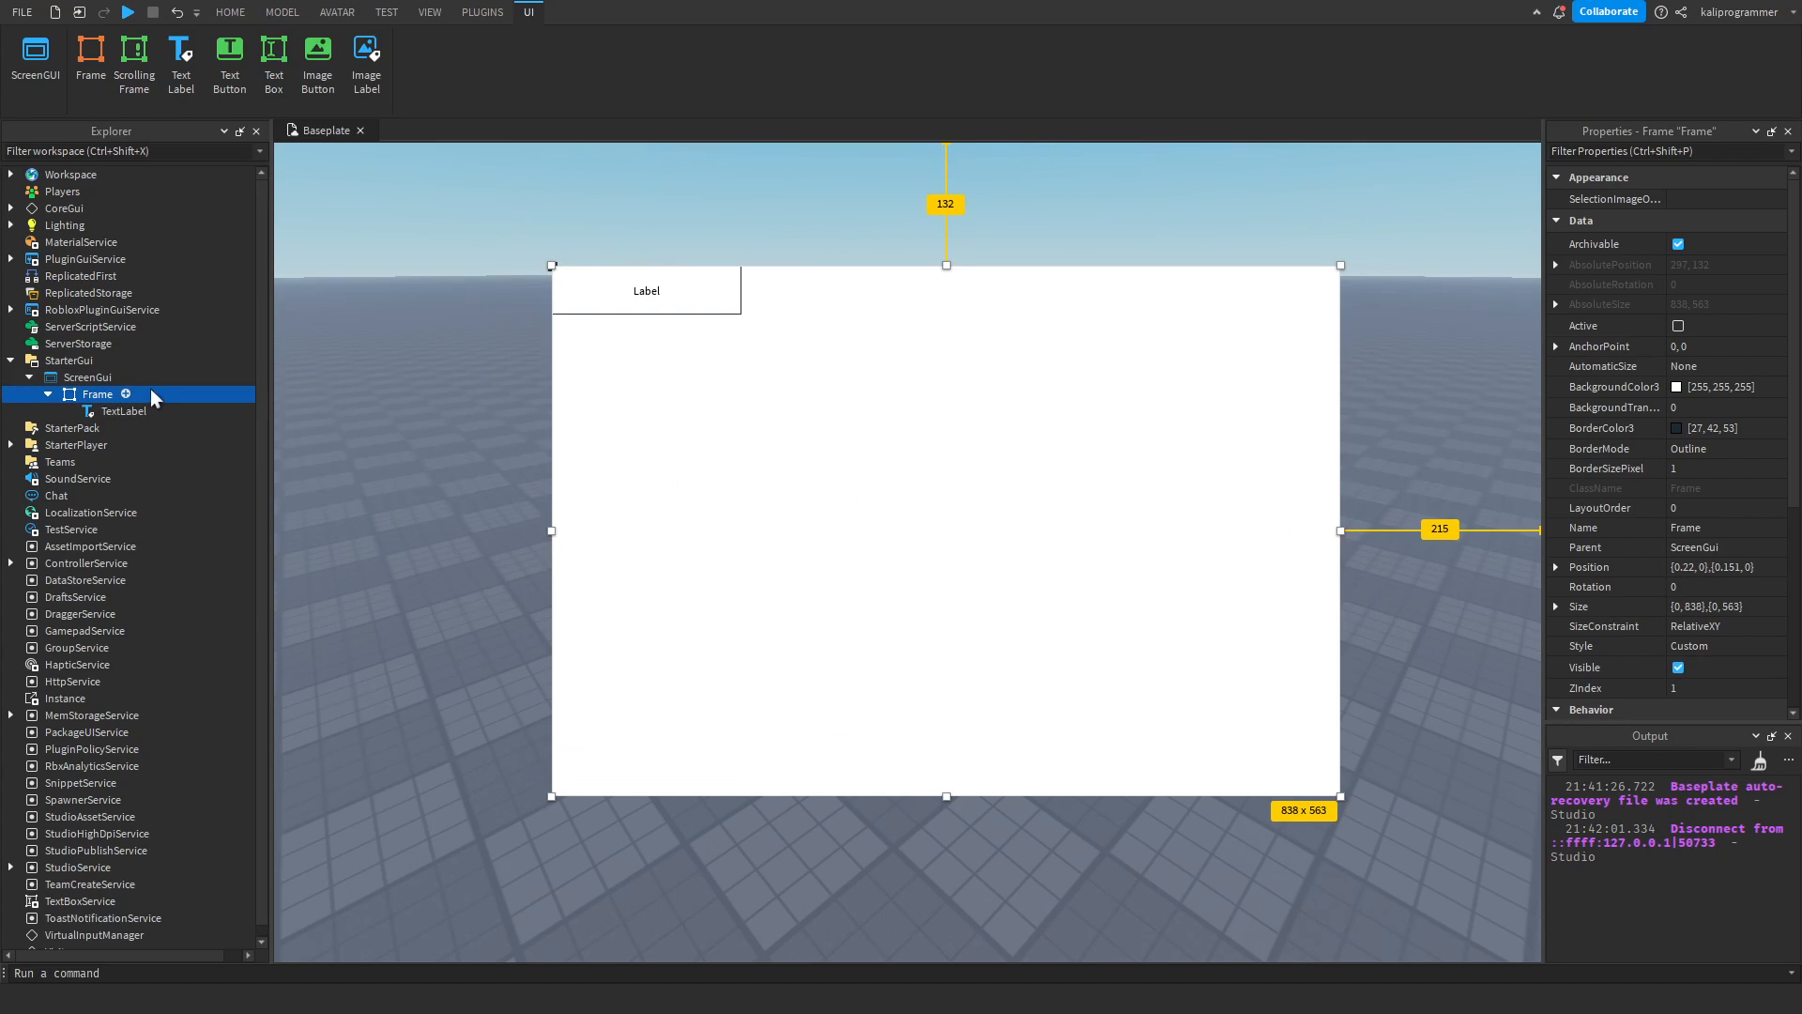
{"action": "left_click", "coordinate": [89, 389]}
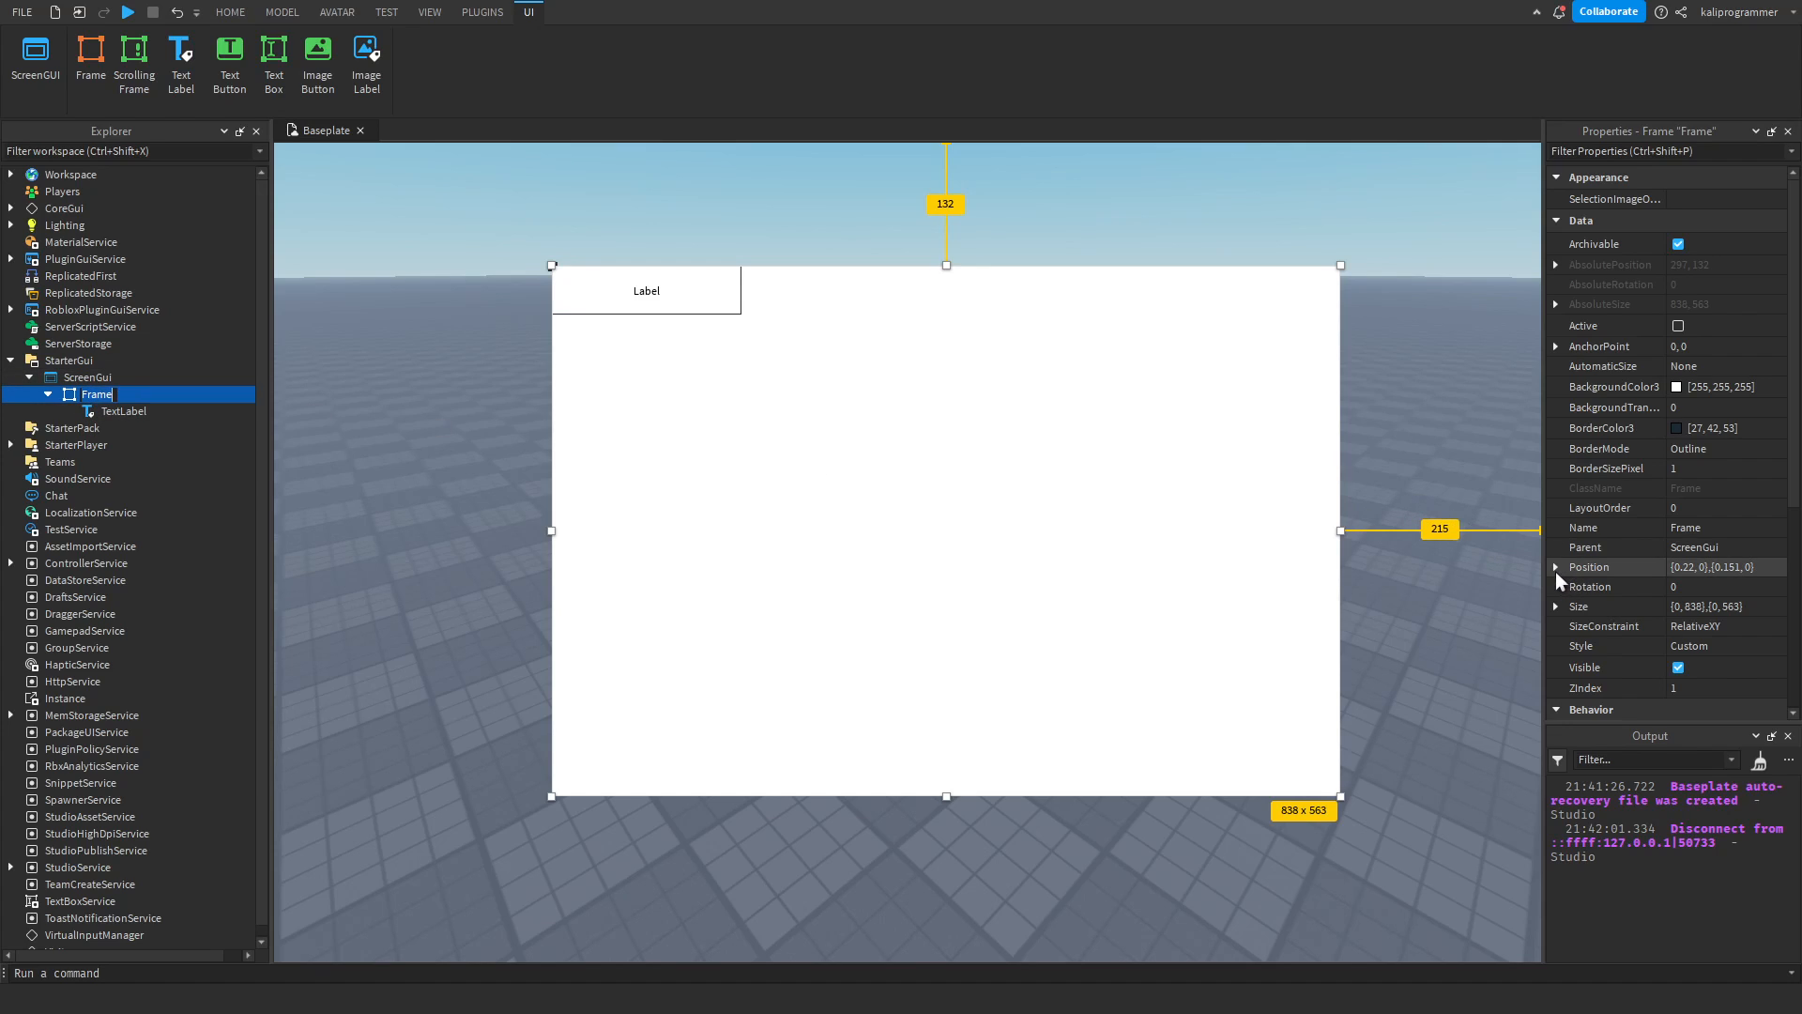
{"action": "left_click", "coordinate": [1555, 265]}
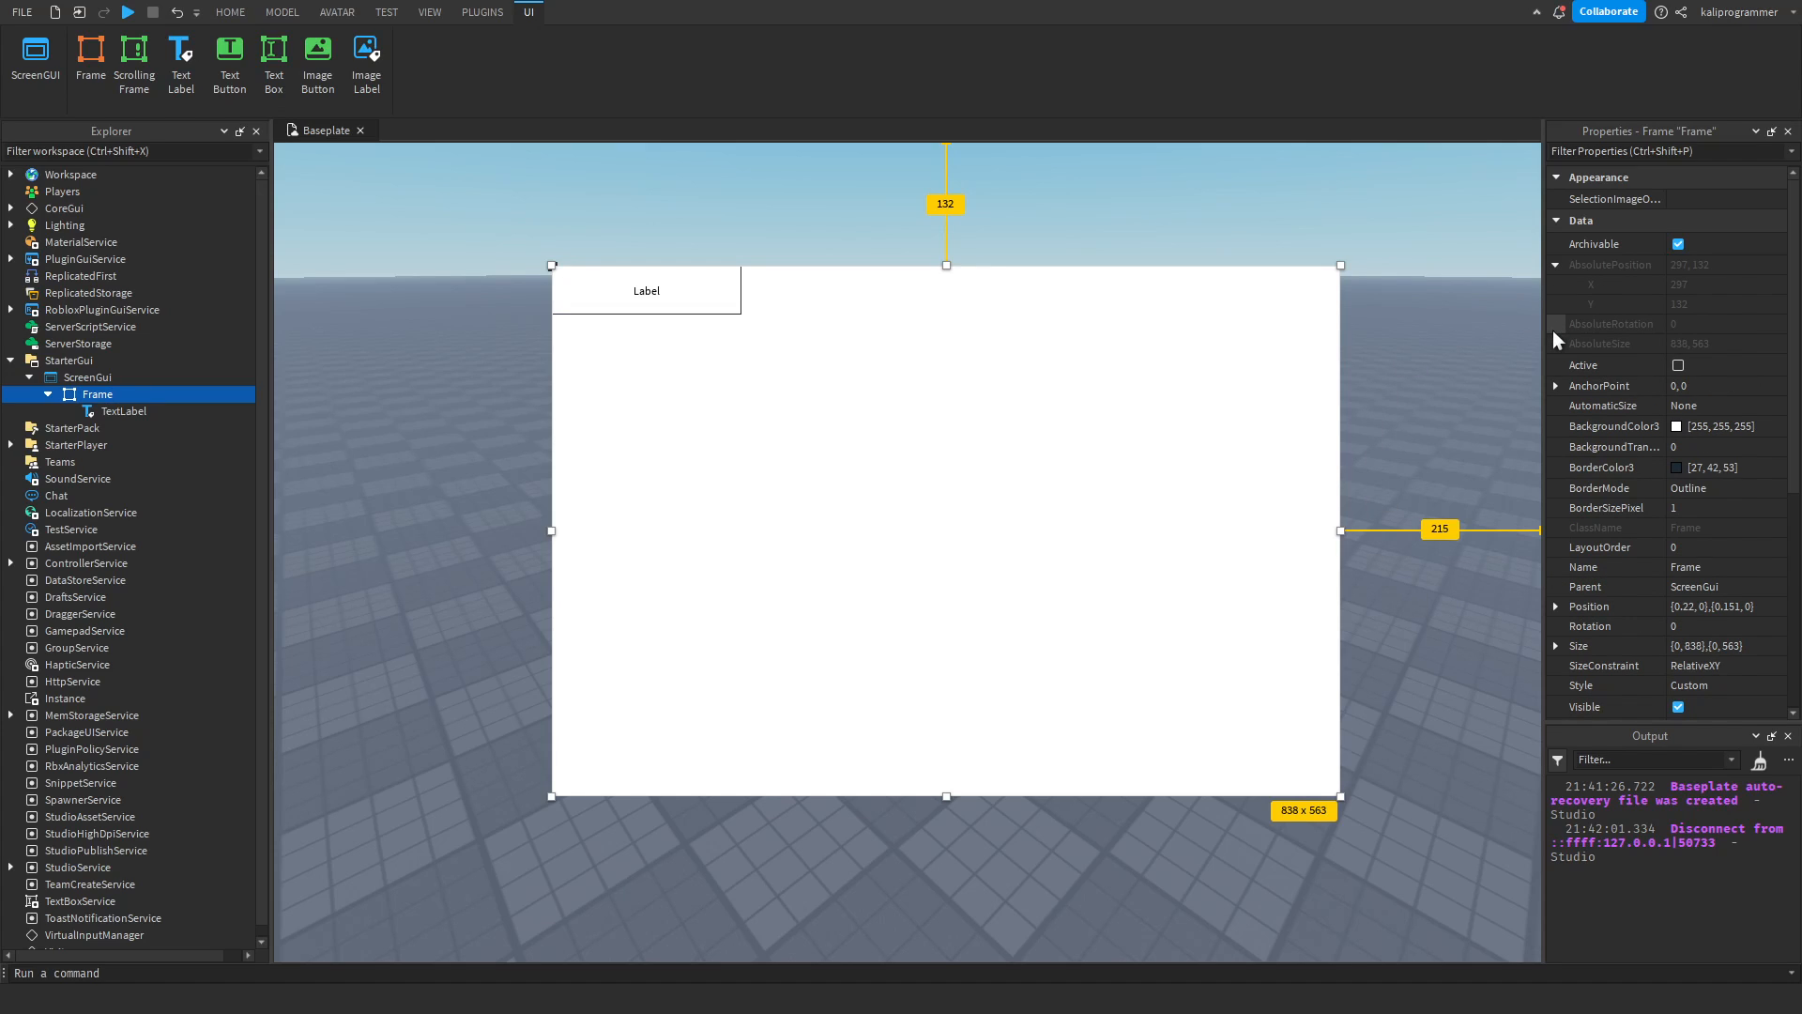
Compare the Frame and its child TextLabel by selecting each alternately, finishing on the TextLabel.
{"action": "left_click", "coordinate": [86, 411]}
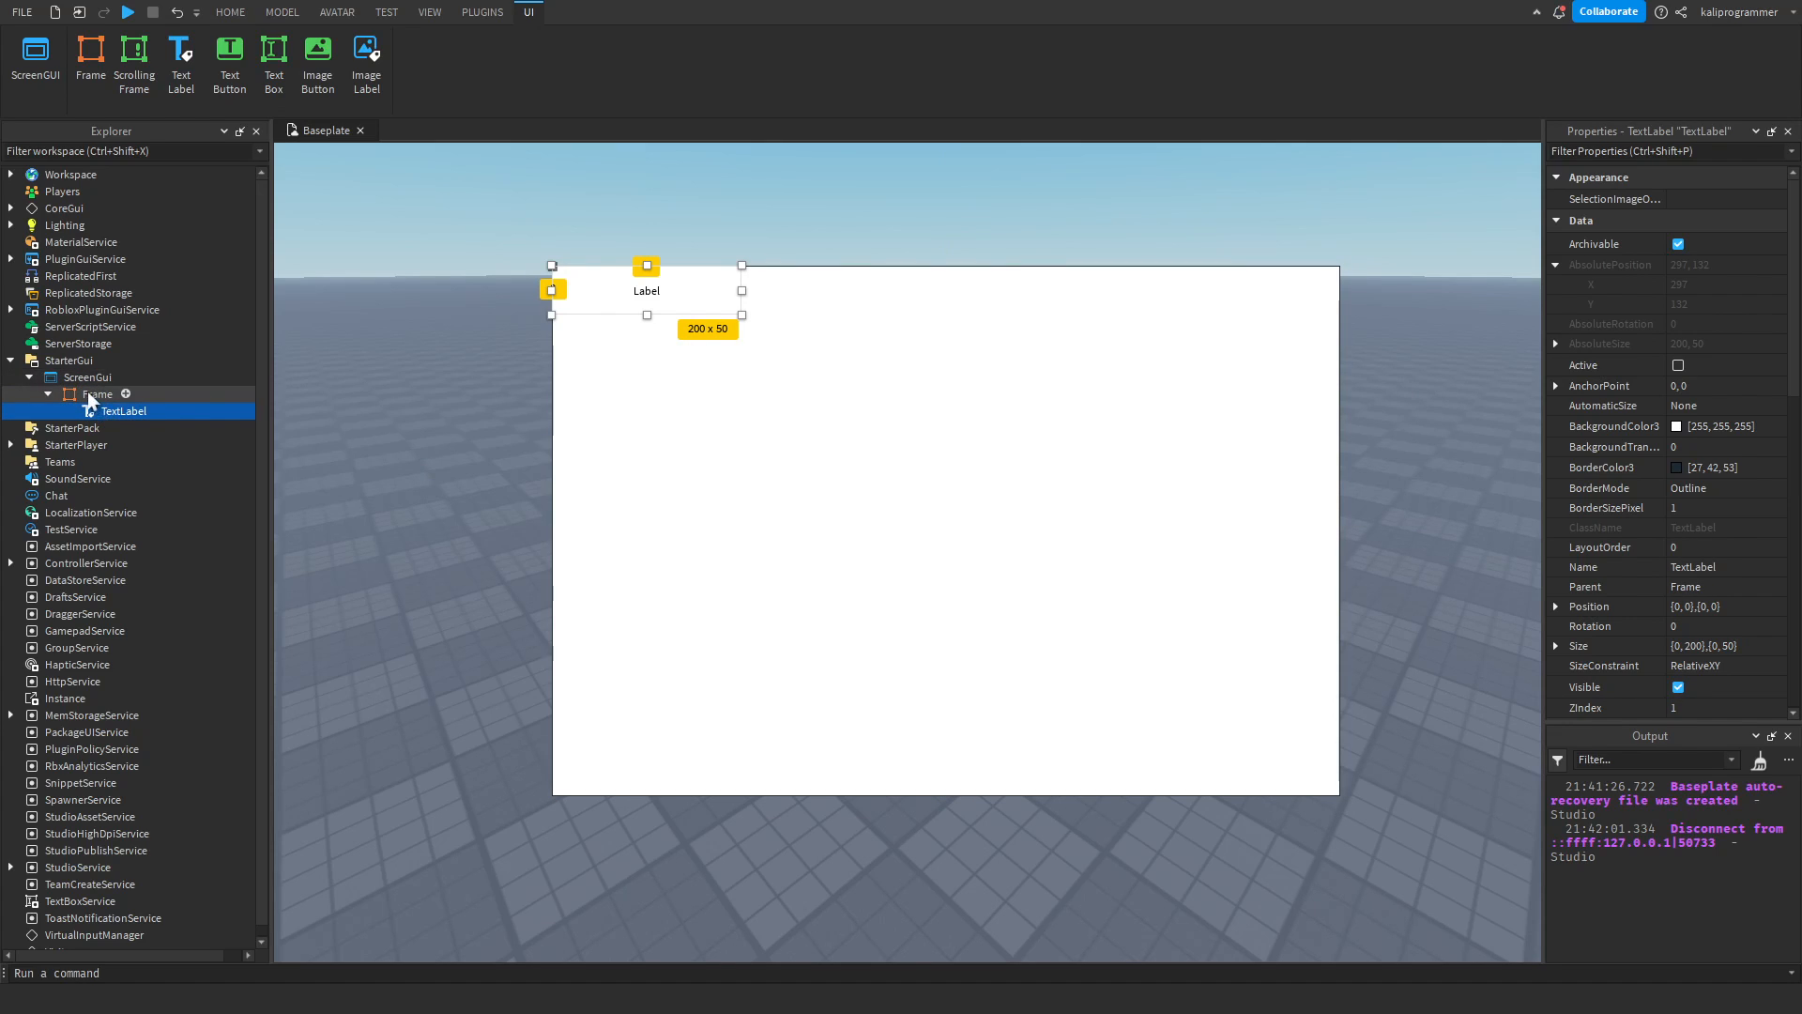
{"action": "left_click", "coordinate": [94, 395]}
{"action": "left_click", "coordinate": [105, 411]}
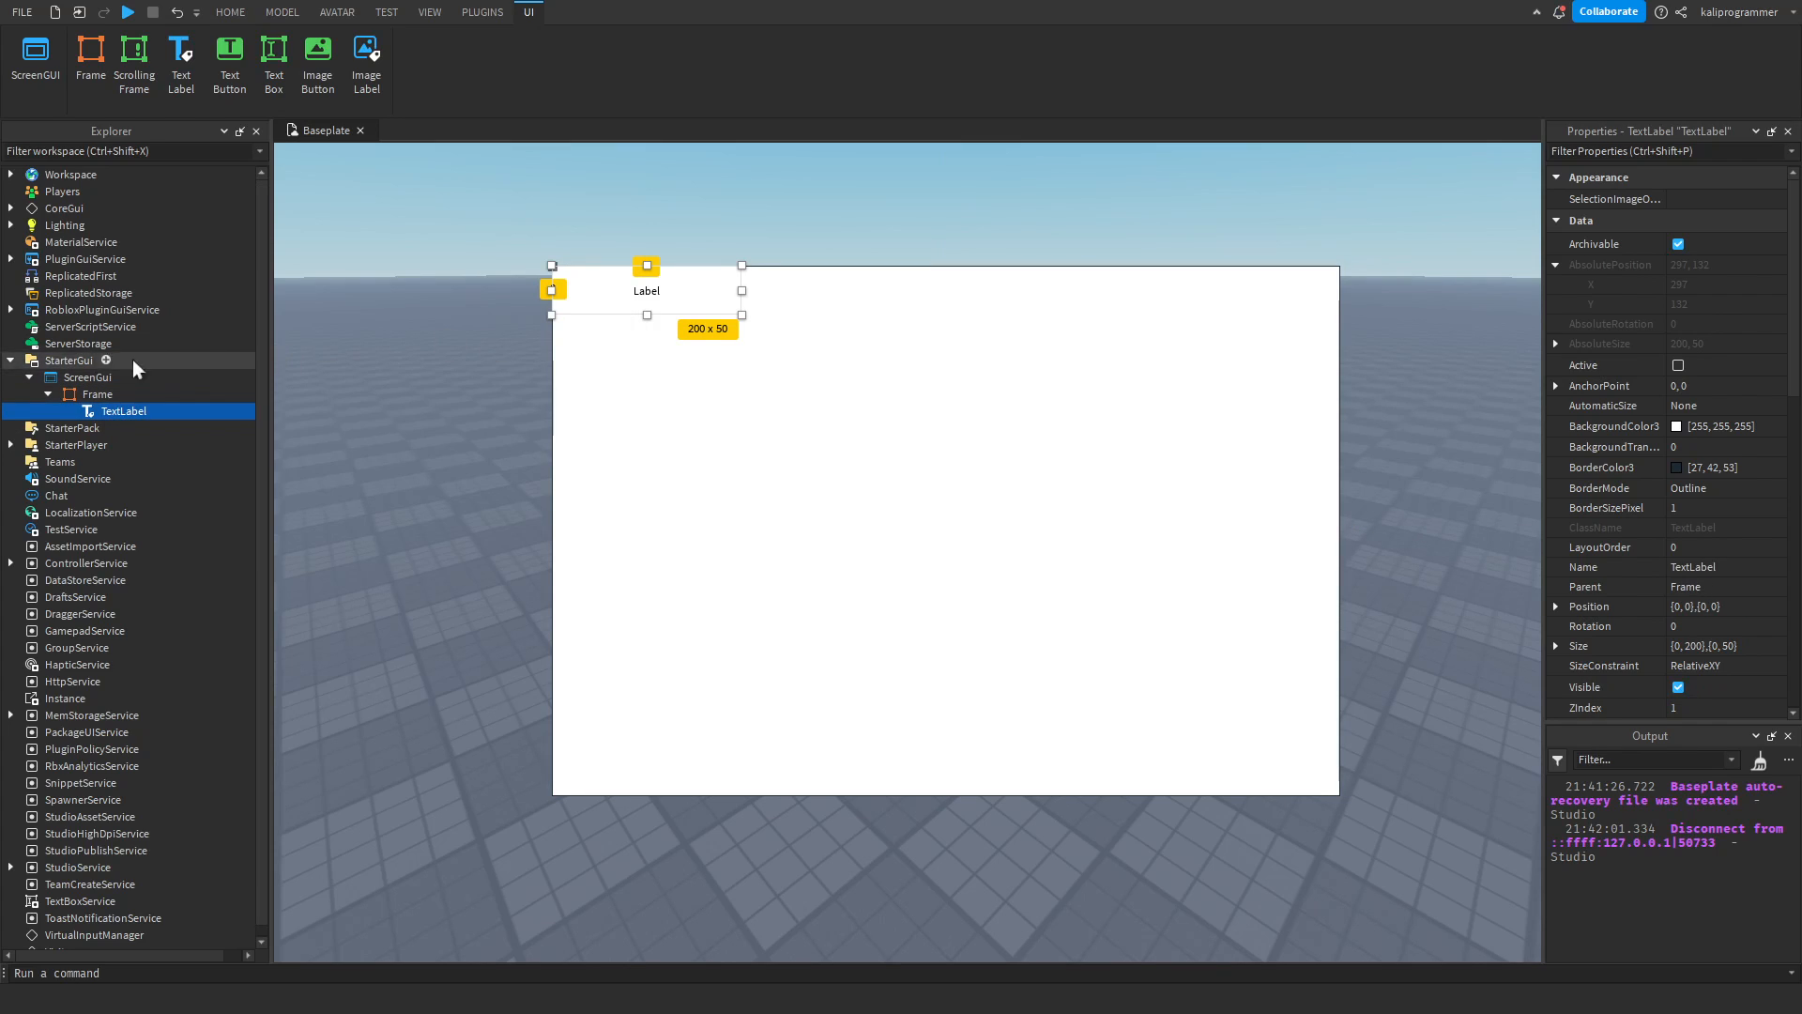
{"action": "left_click", "coordinate": [96, 395]}
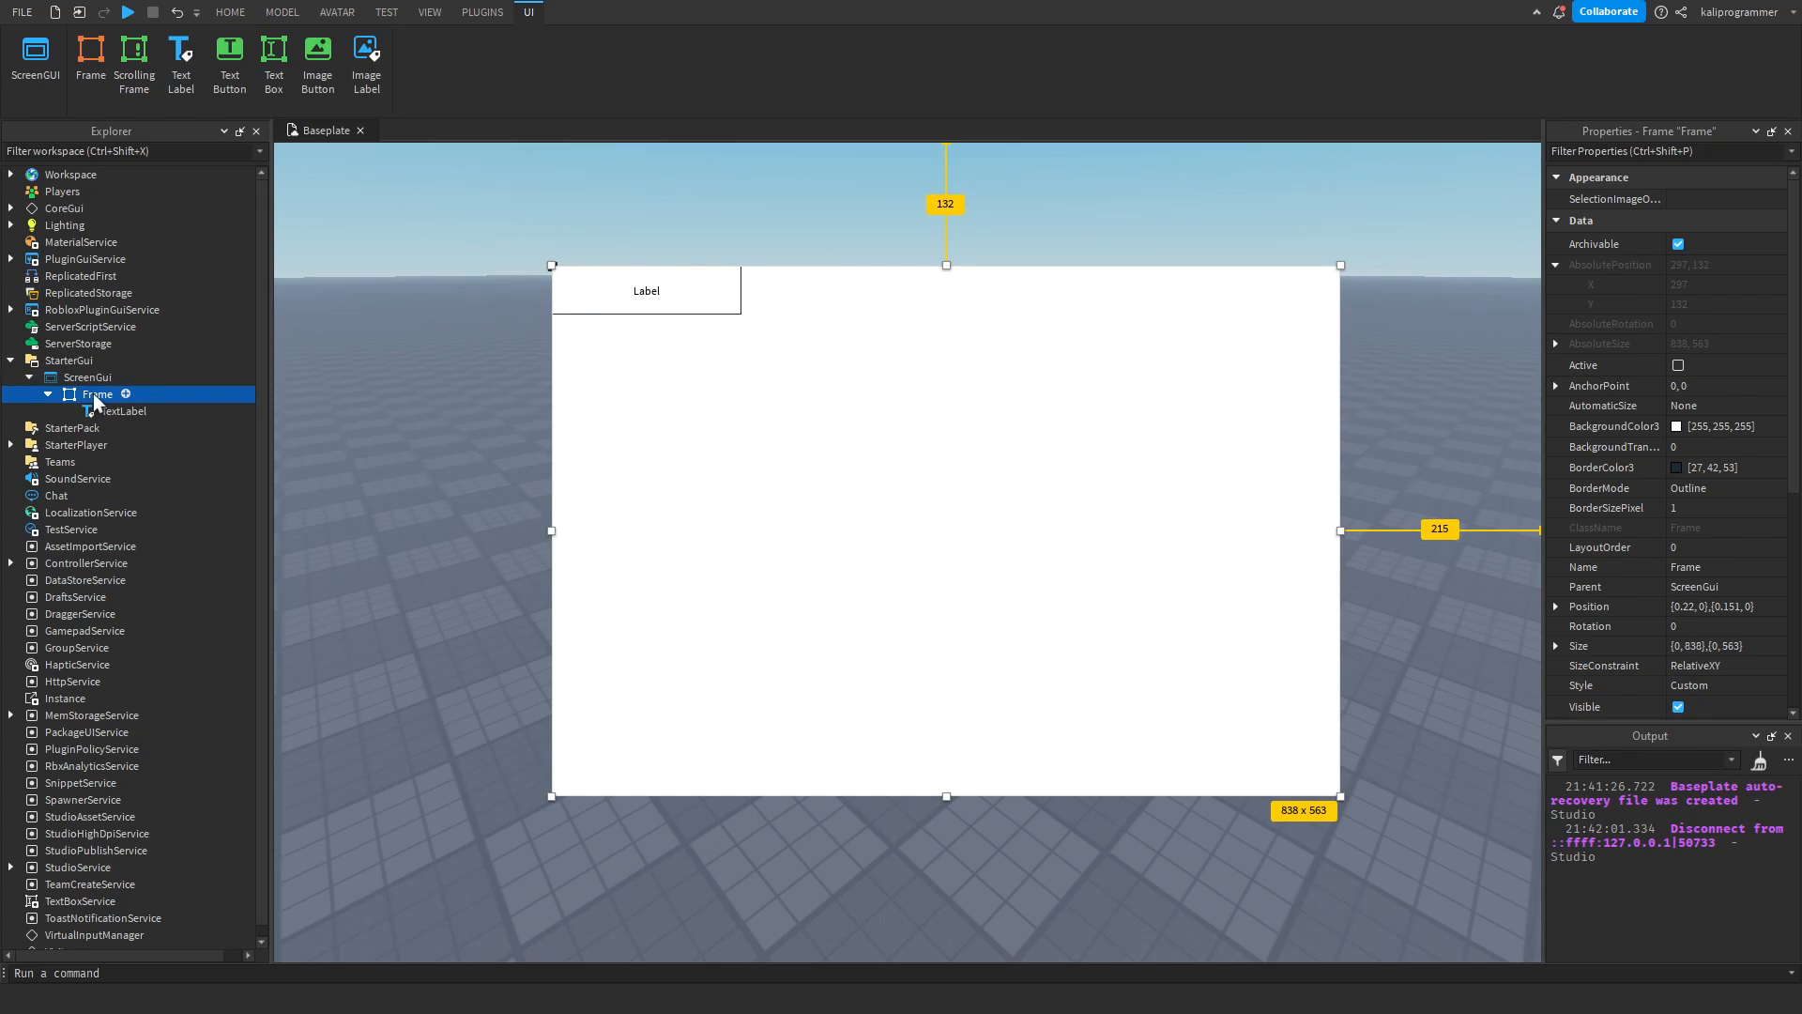
{"action": "left_click", "coordinate": [111, 412]}
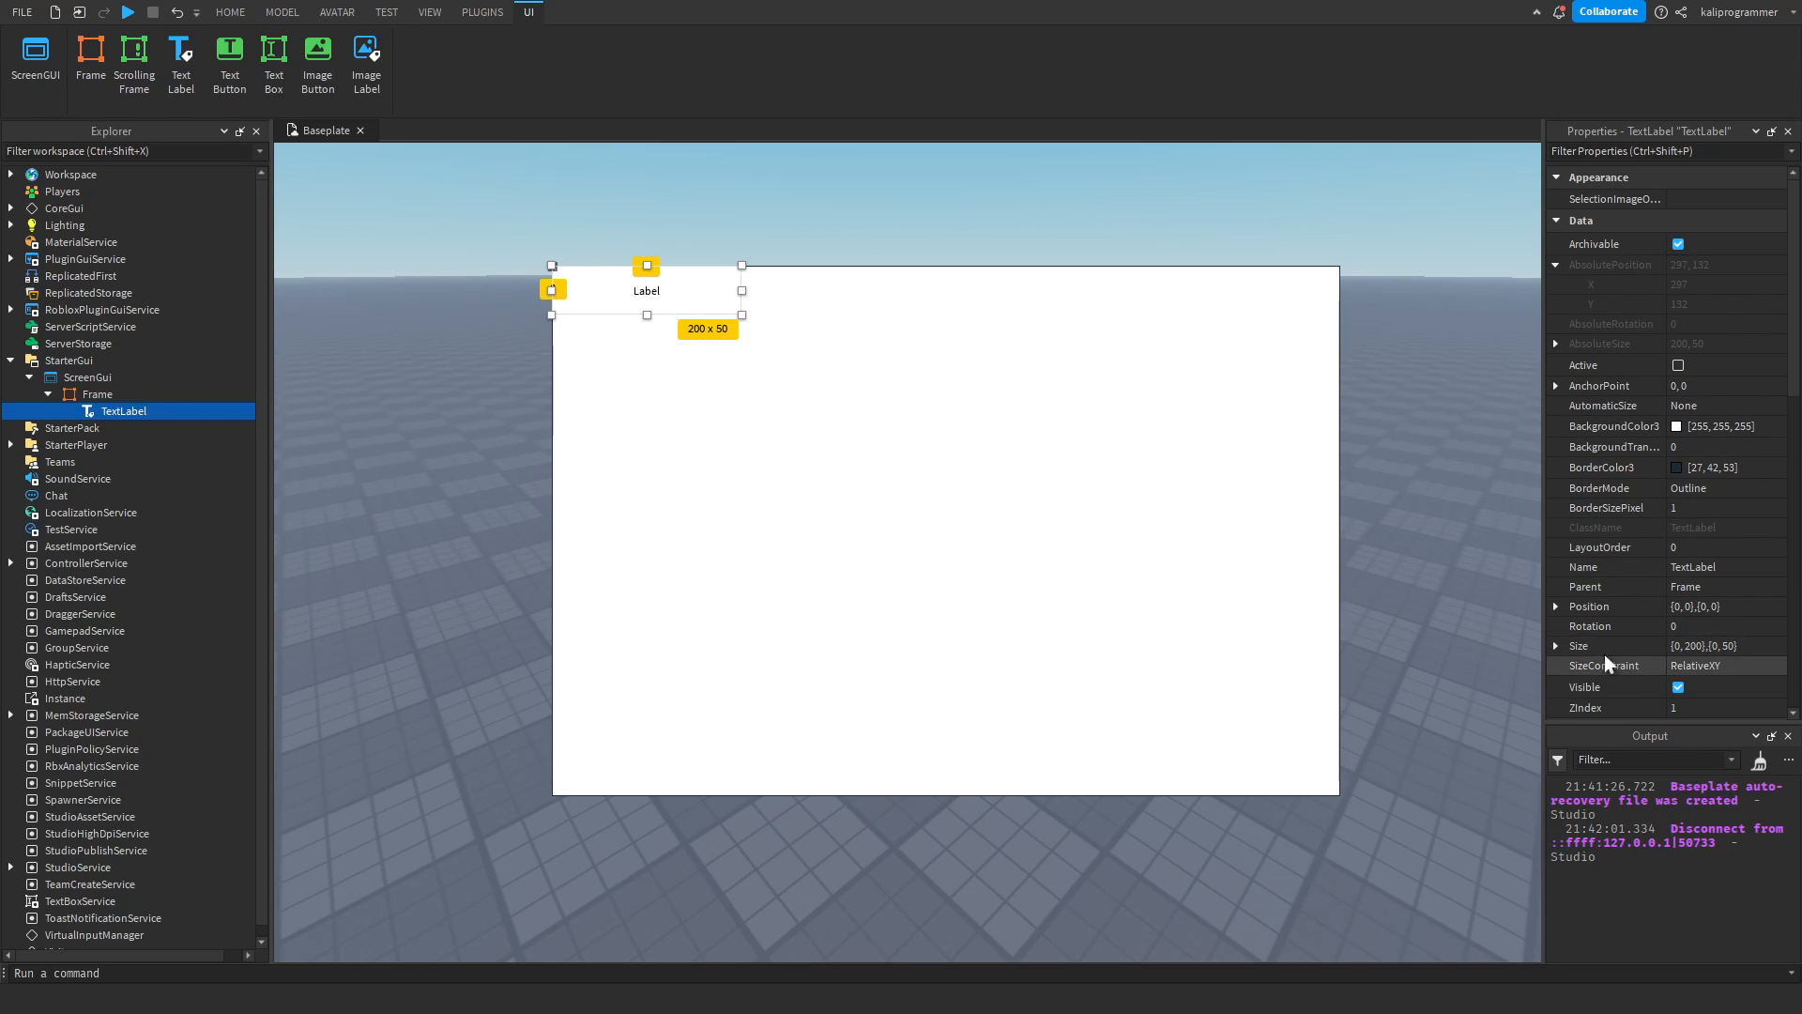
Expand the TextLabel's Position property and set its X value to 0, 100.
{"action": "left_click", "coordinate": [1560, 606]}
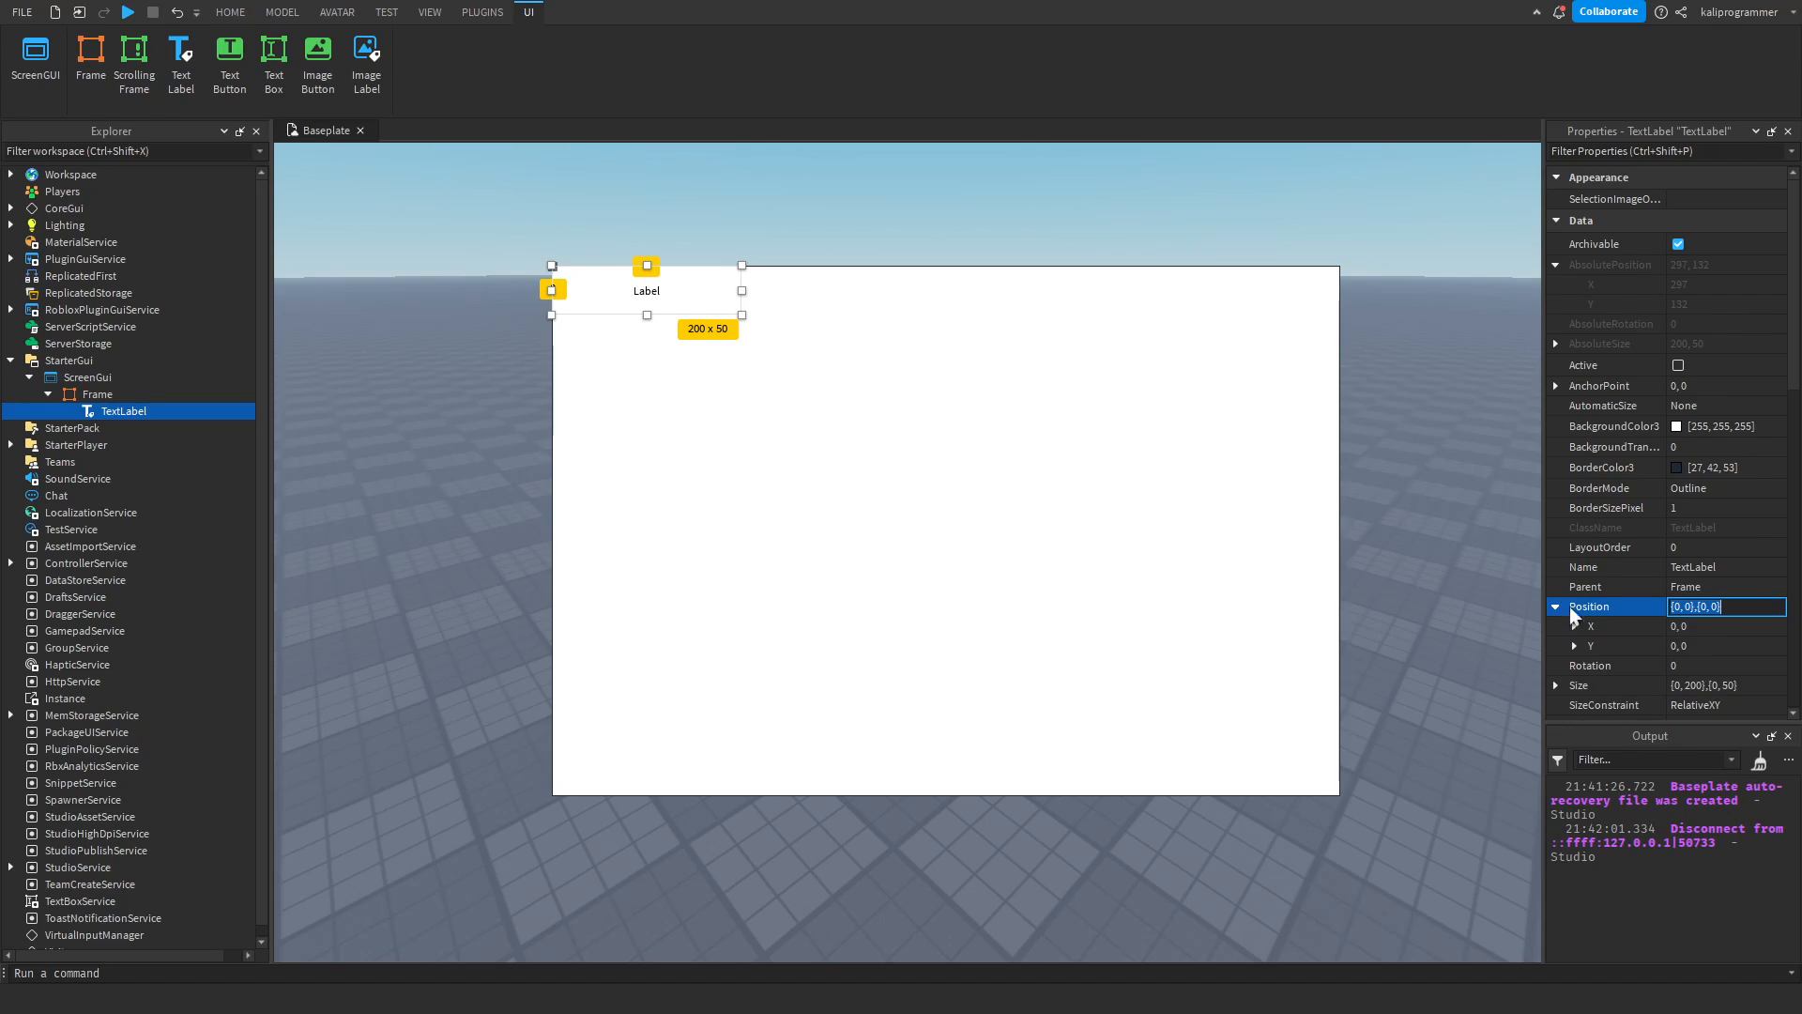
{"action": "left_click", "coordinate": [1710, 626]}
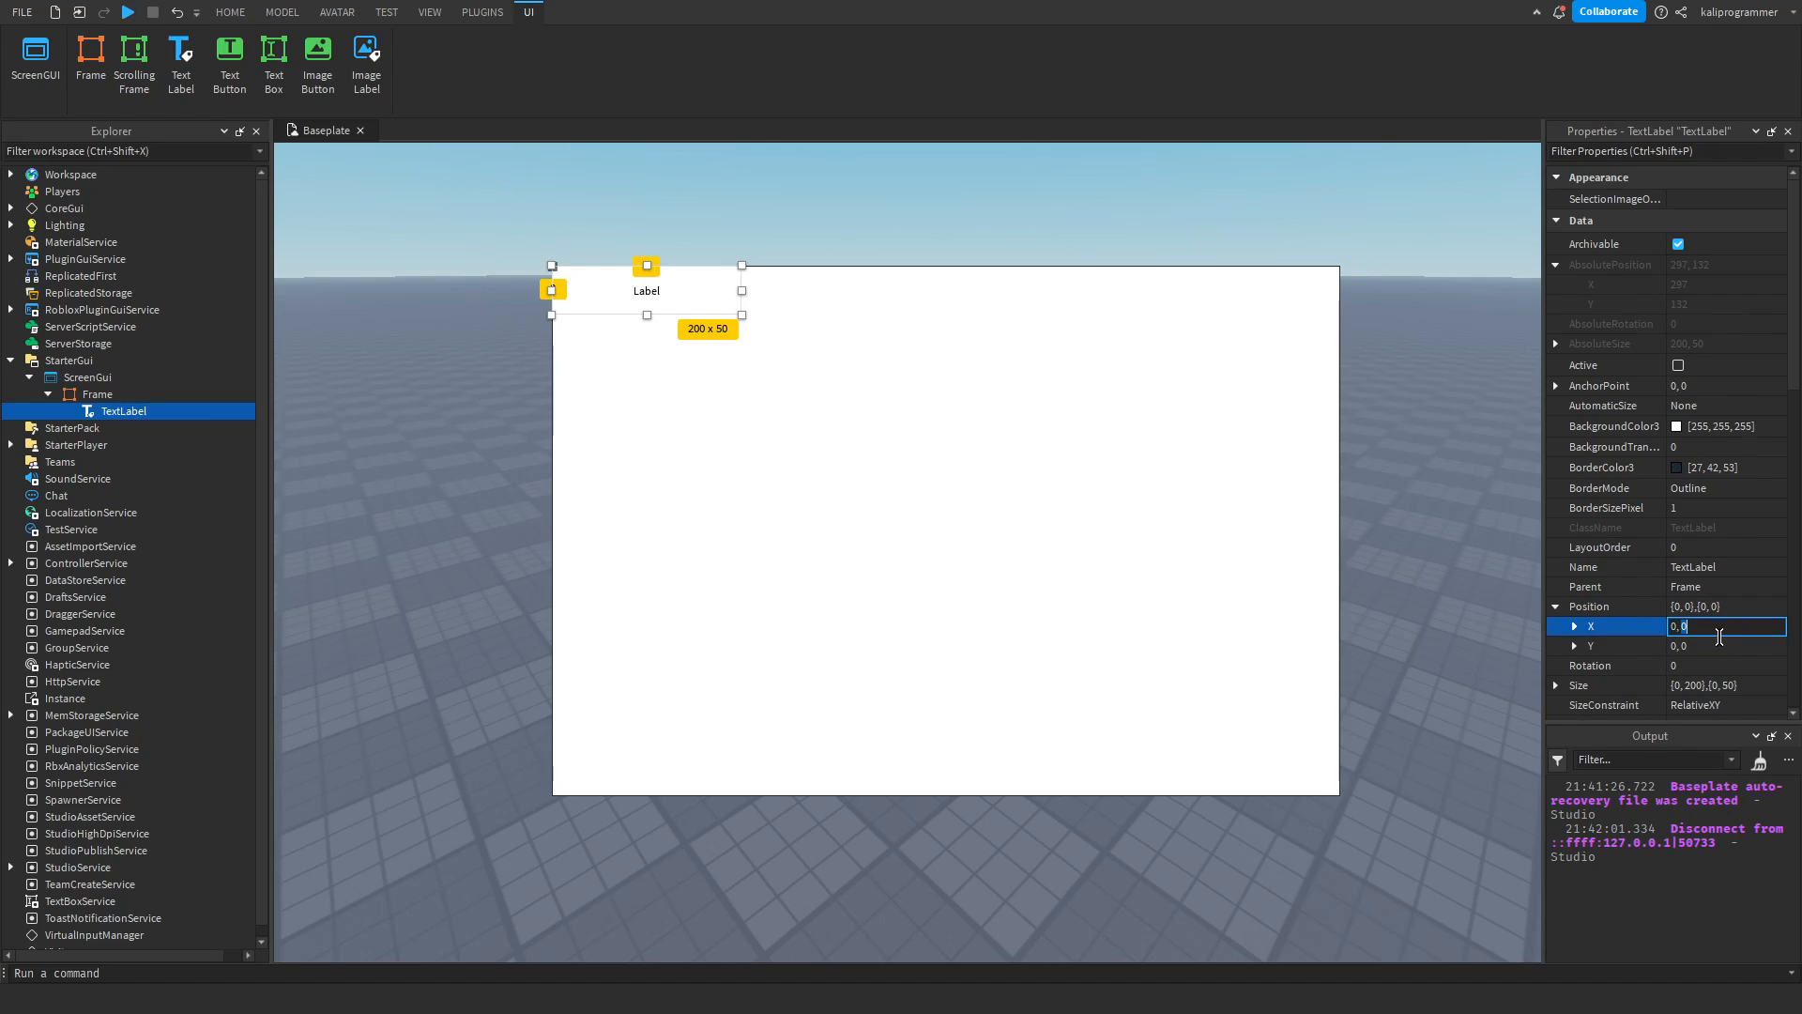
{"action": "type", "text": "0"}
{"action": "key", "text": "Return"}
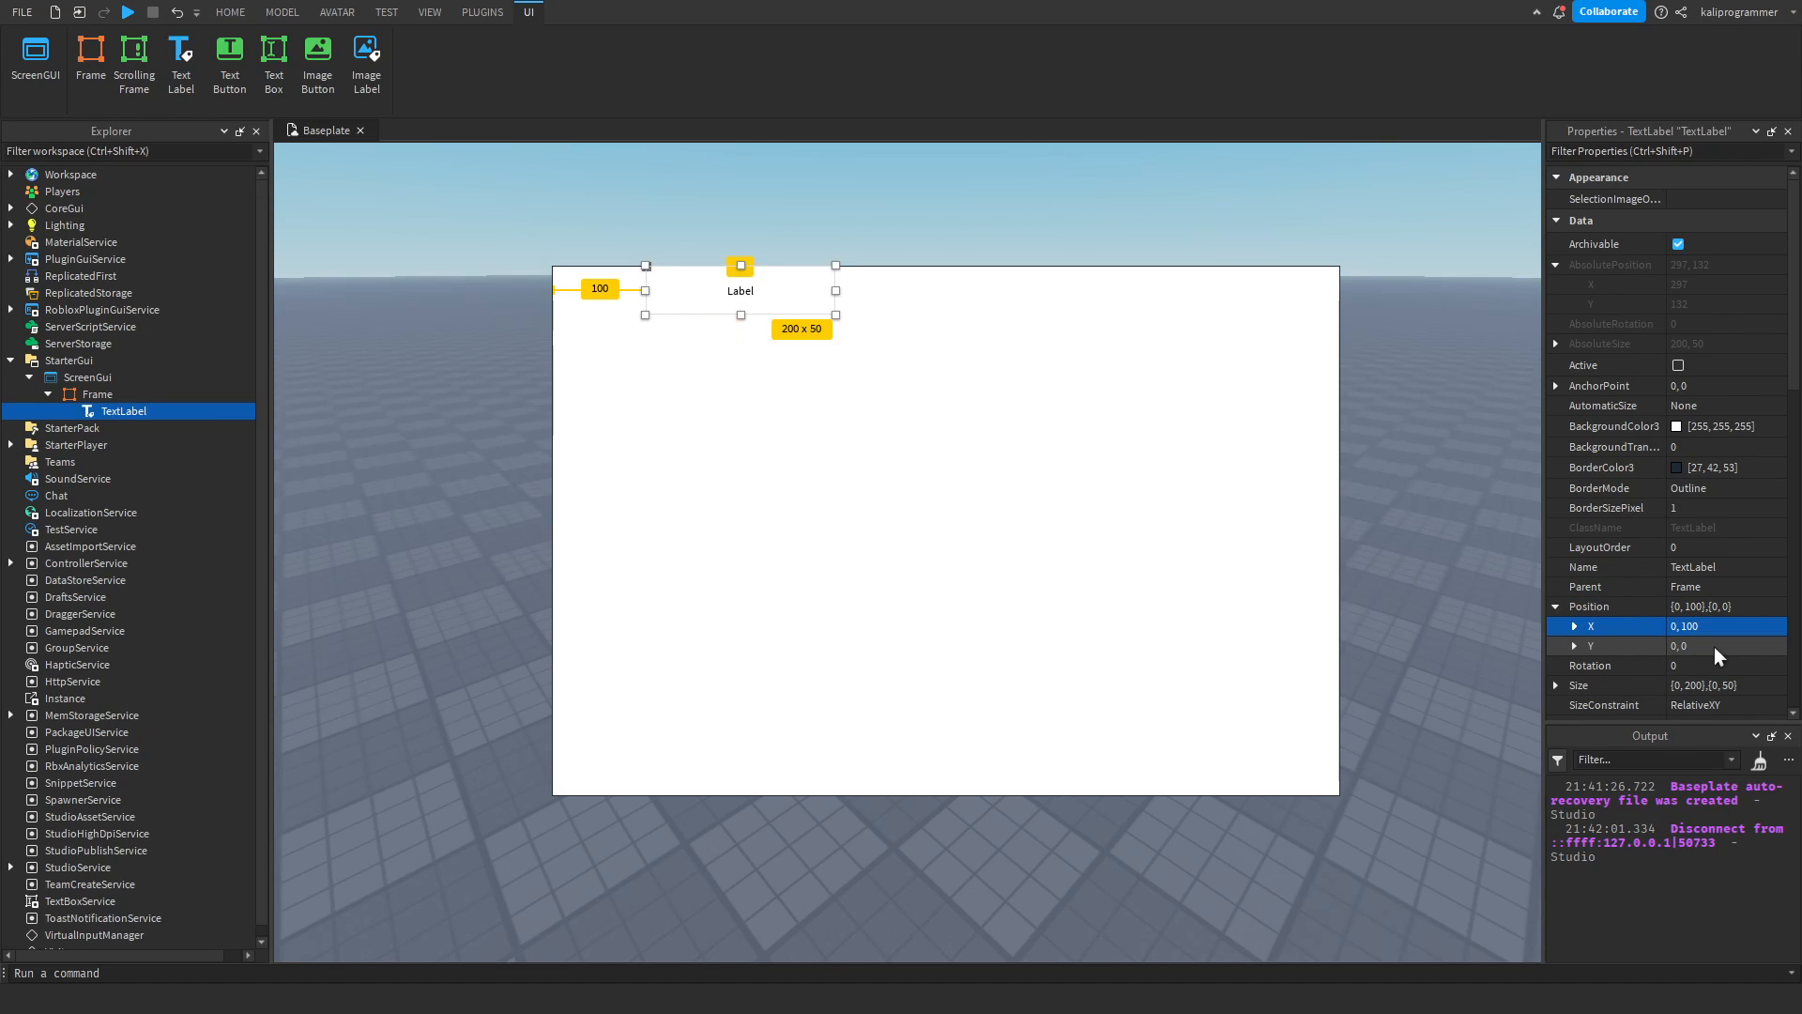
Expand the X component of the TextLabel's Position and set its Offset to 0.
{"action": "left_click", "coordinate": [1574, 626]}
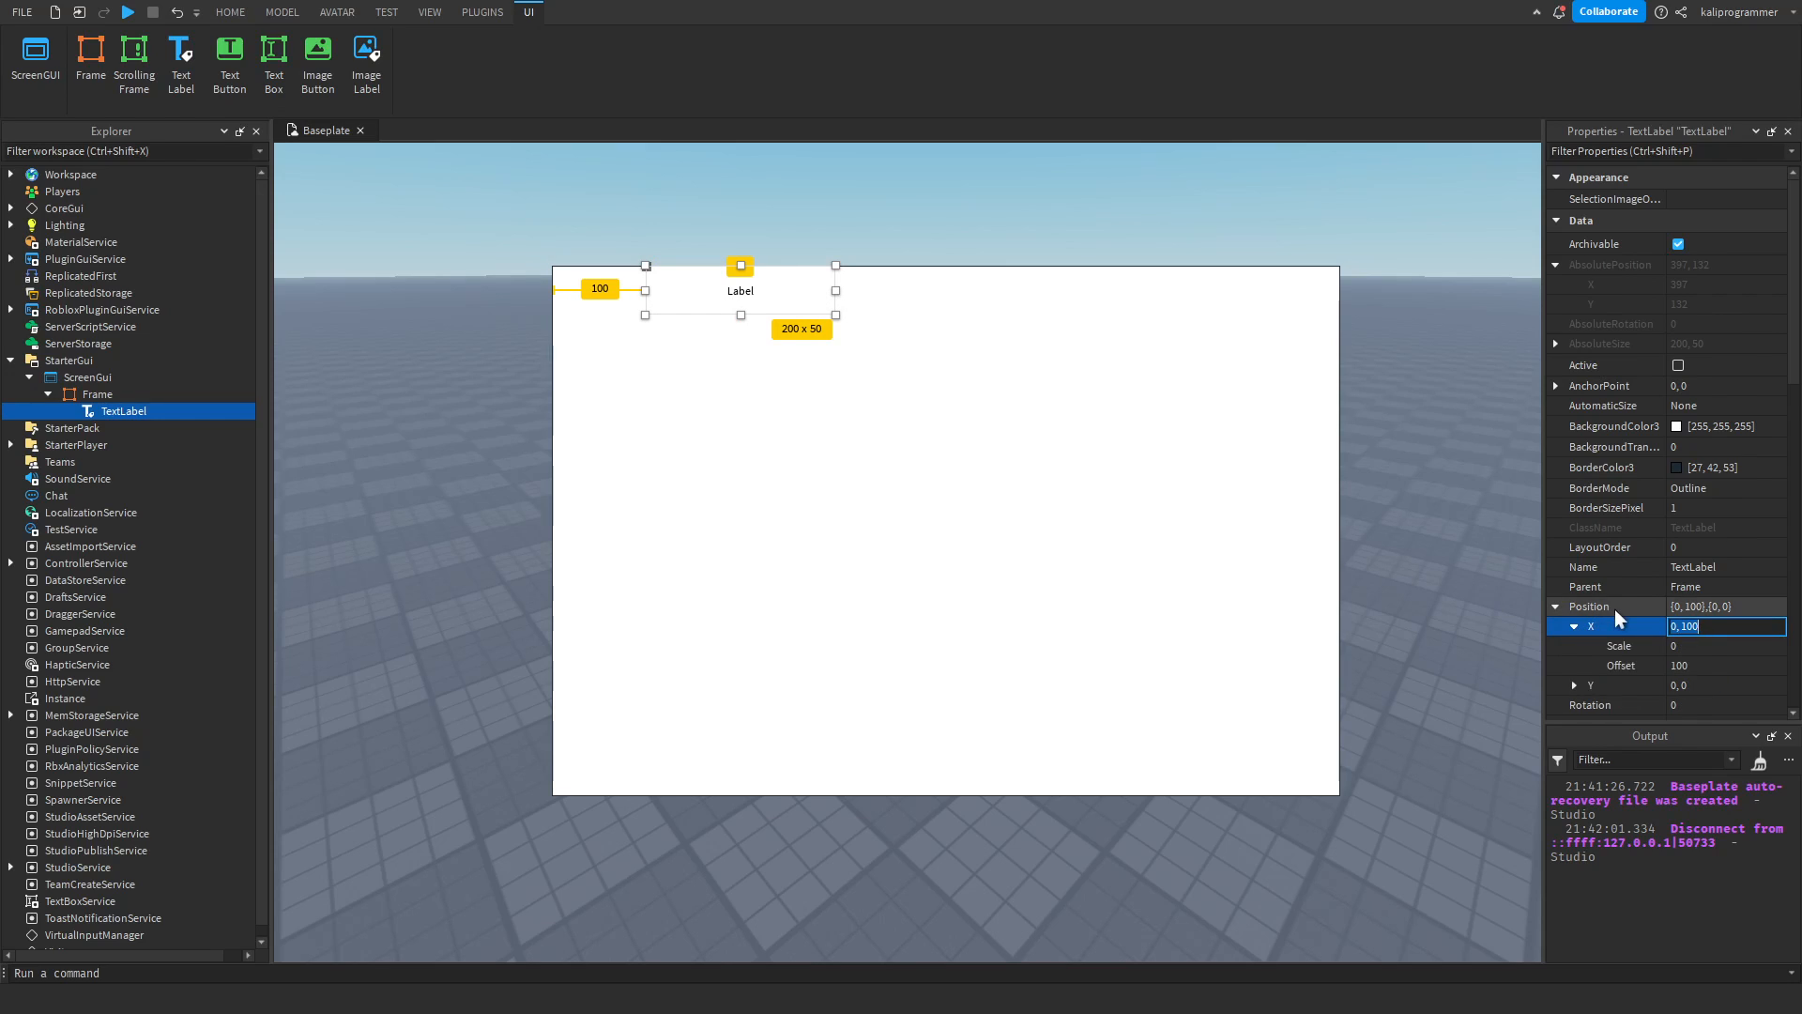
{"action": "scroll", "coordinate": [1689, 610], "scroll_direction": "down", "scroll_amount": 1}
{"action": "left_click", "coordinate": [1704, 601]}
{"action": "type", "text": "0"}
{"action": "key", "text": "Return"}
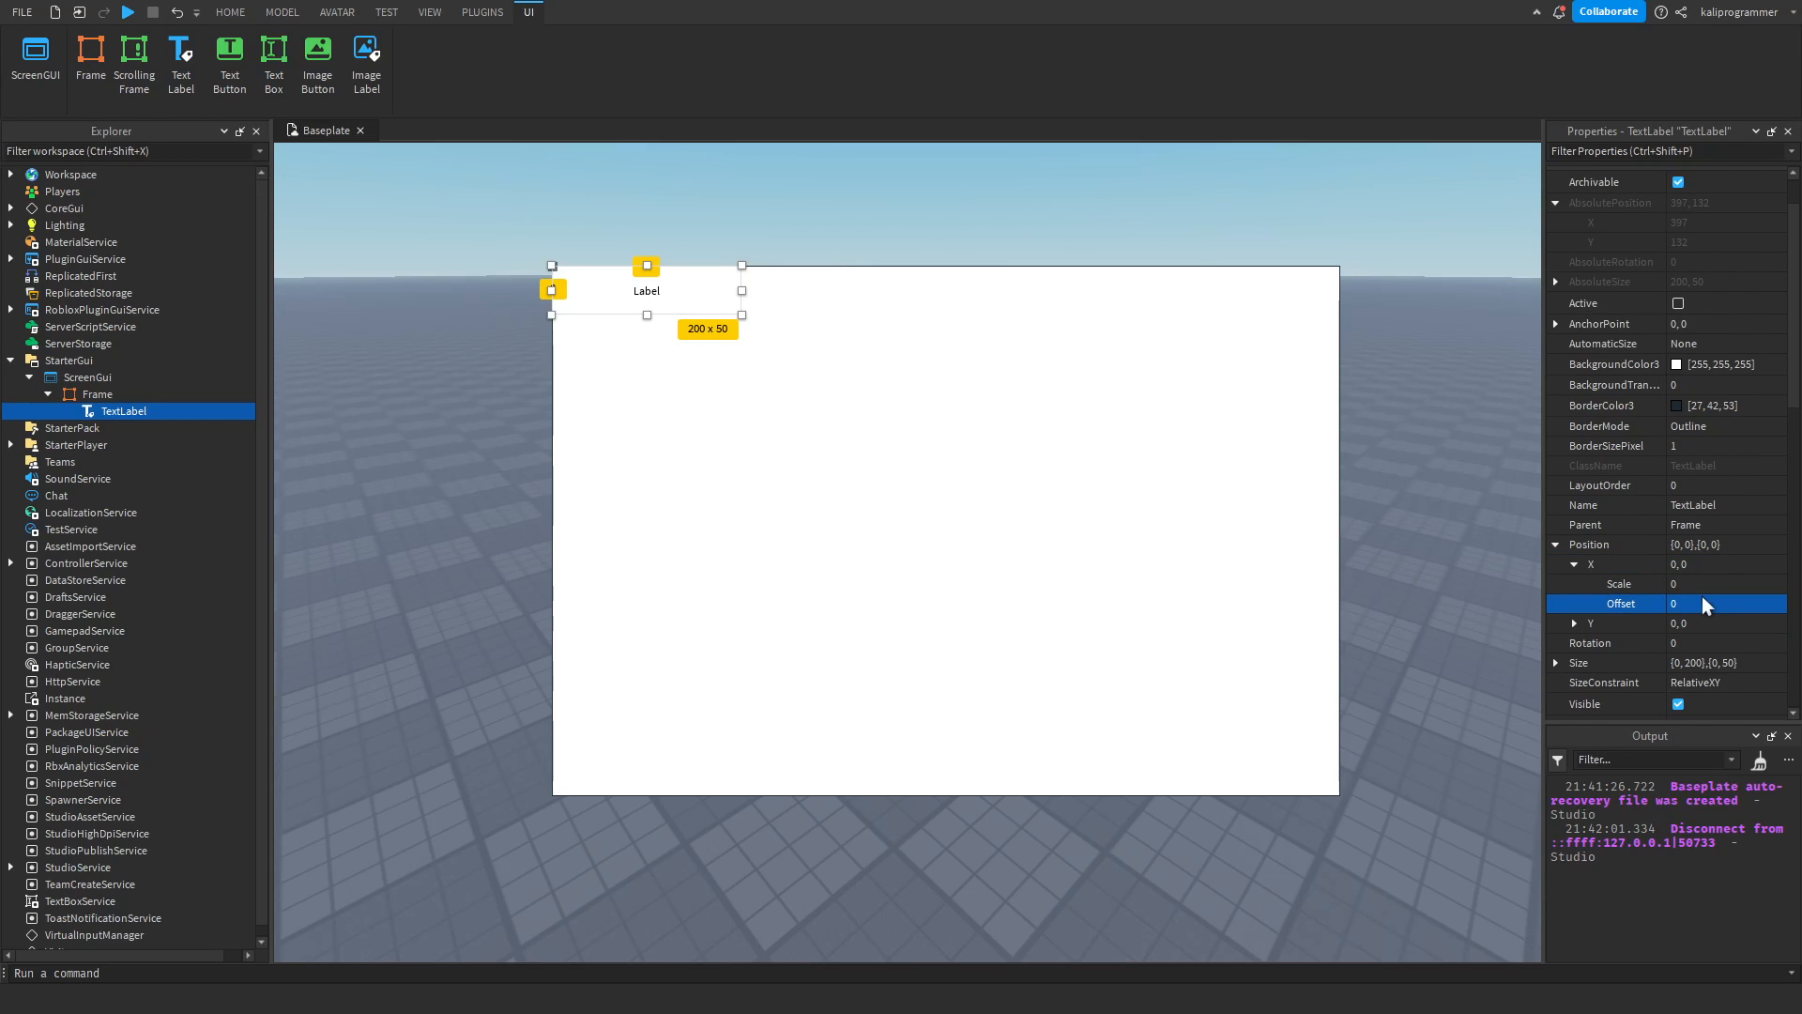
Set the X Scale of the TextLabel's Position to 0.5 and keep the TextLabel selected.
{"action": "left_click", "coordinate": [1703, 583]}
{"action": "type", "text": "0."}
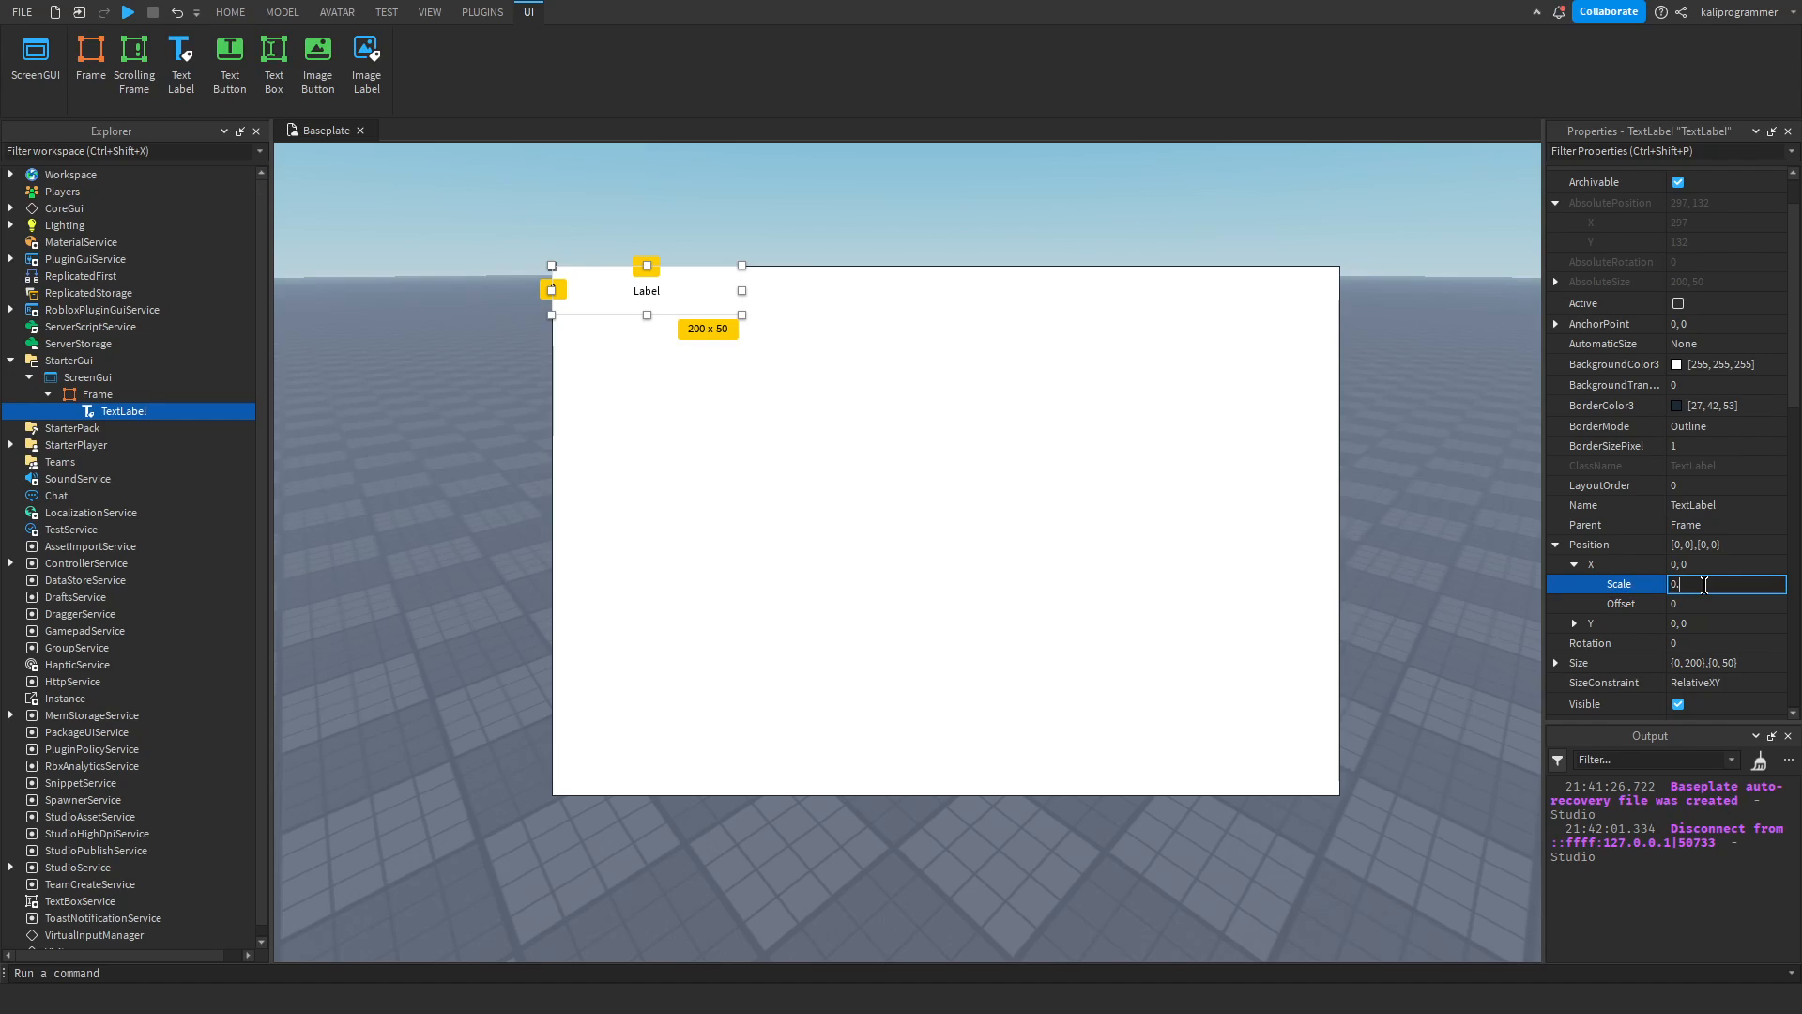
{"action": "type", "text": "5"}
{"action": "key", "text": "Return"}
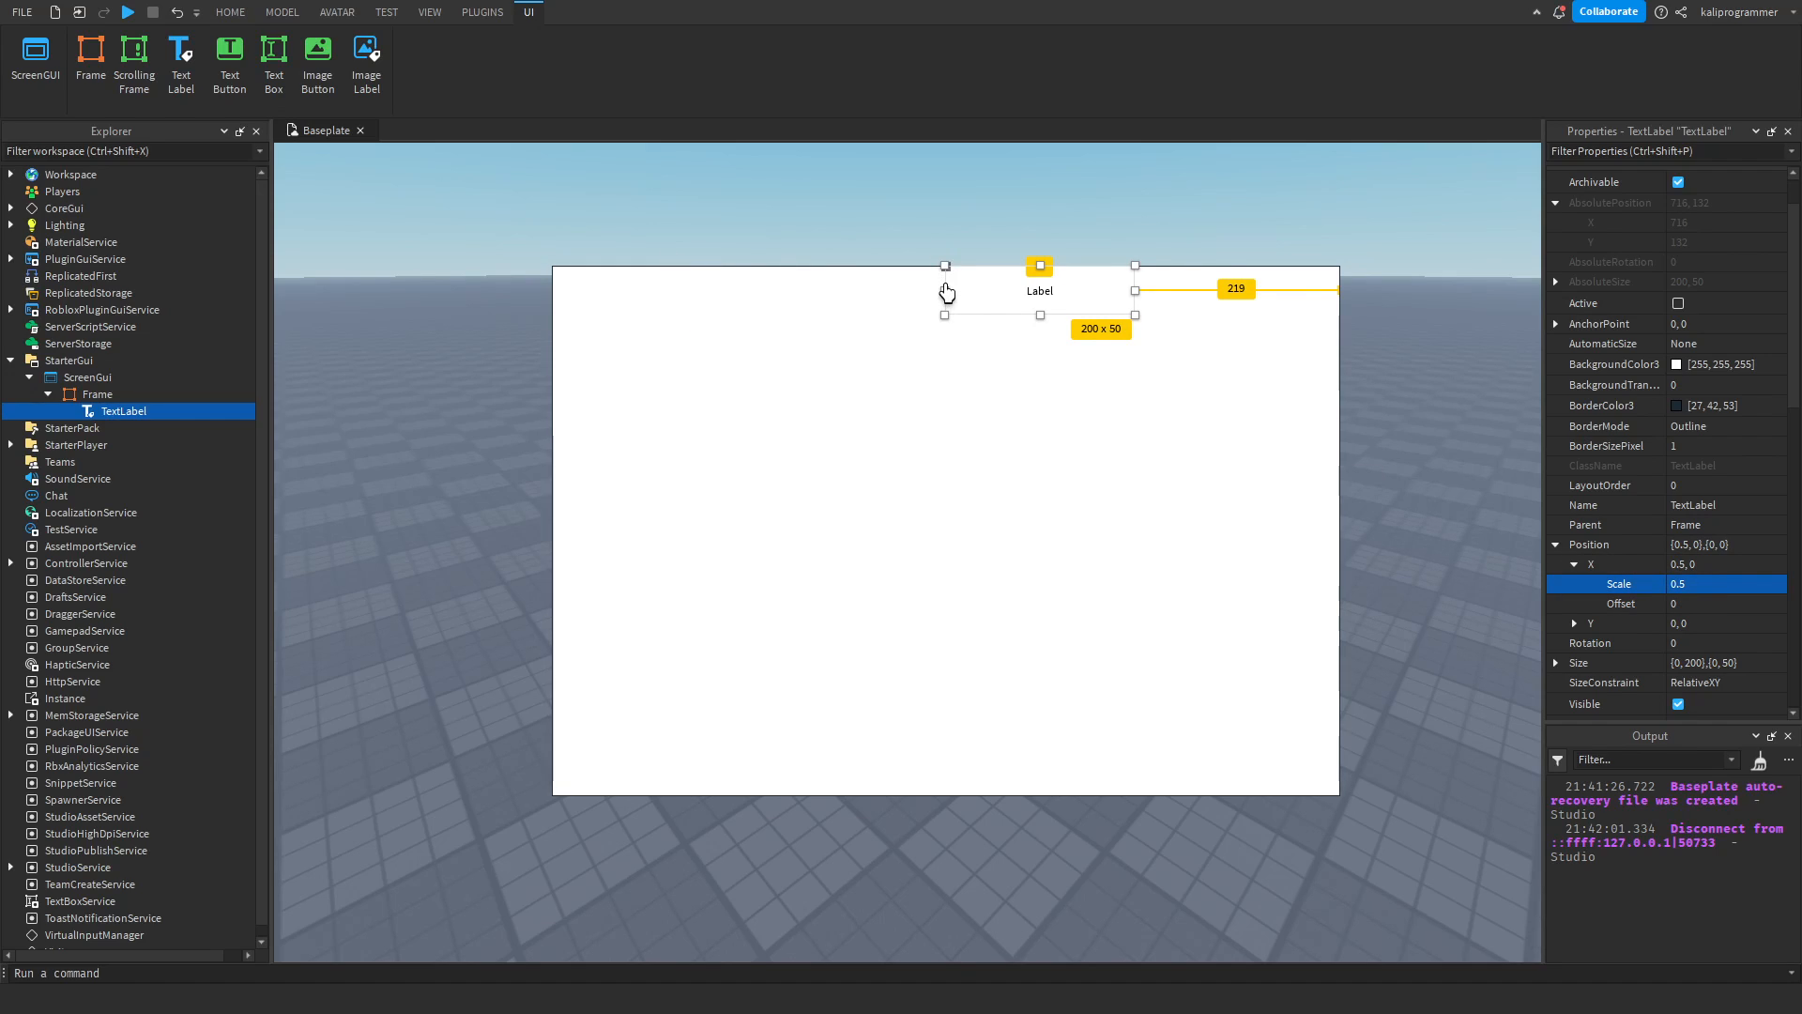
{"action": "left_click", "coordinate": [94, 394]}
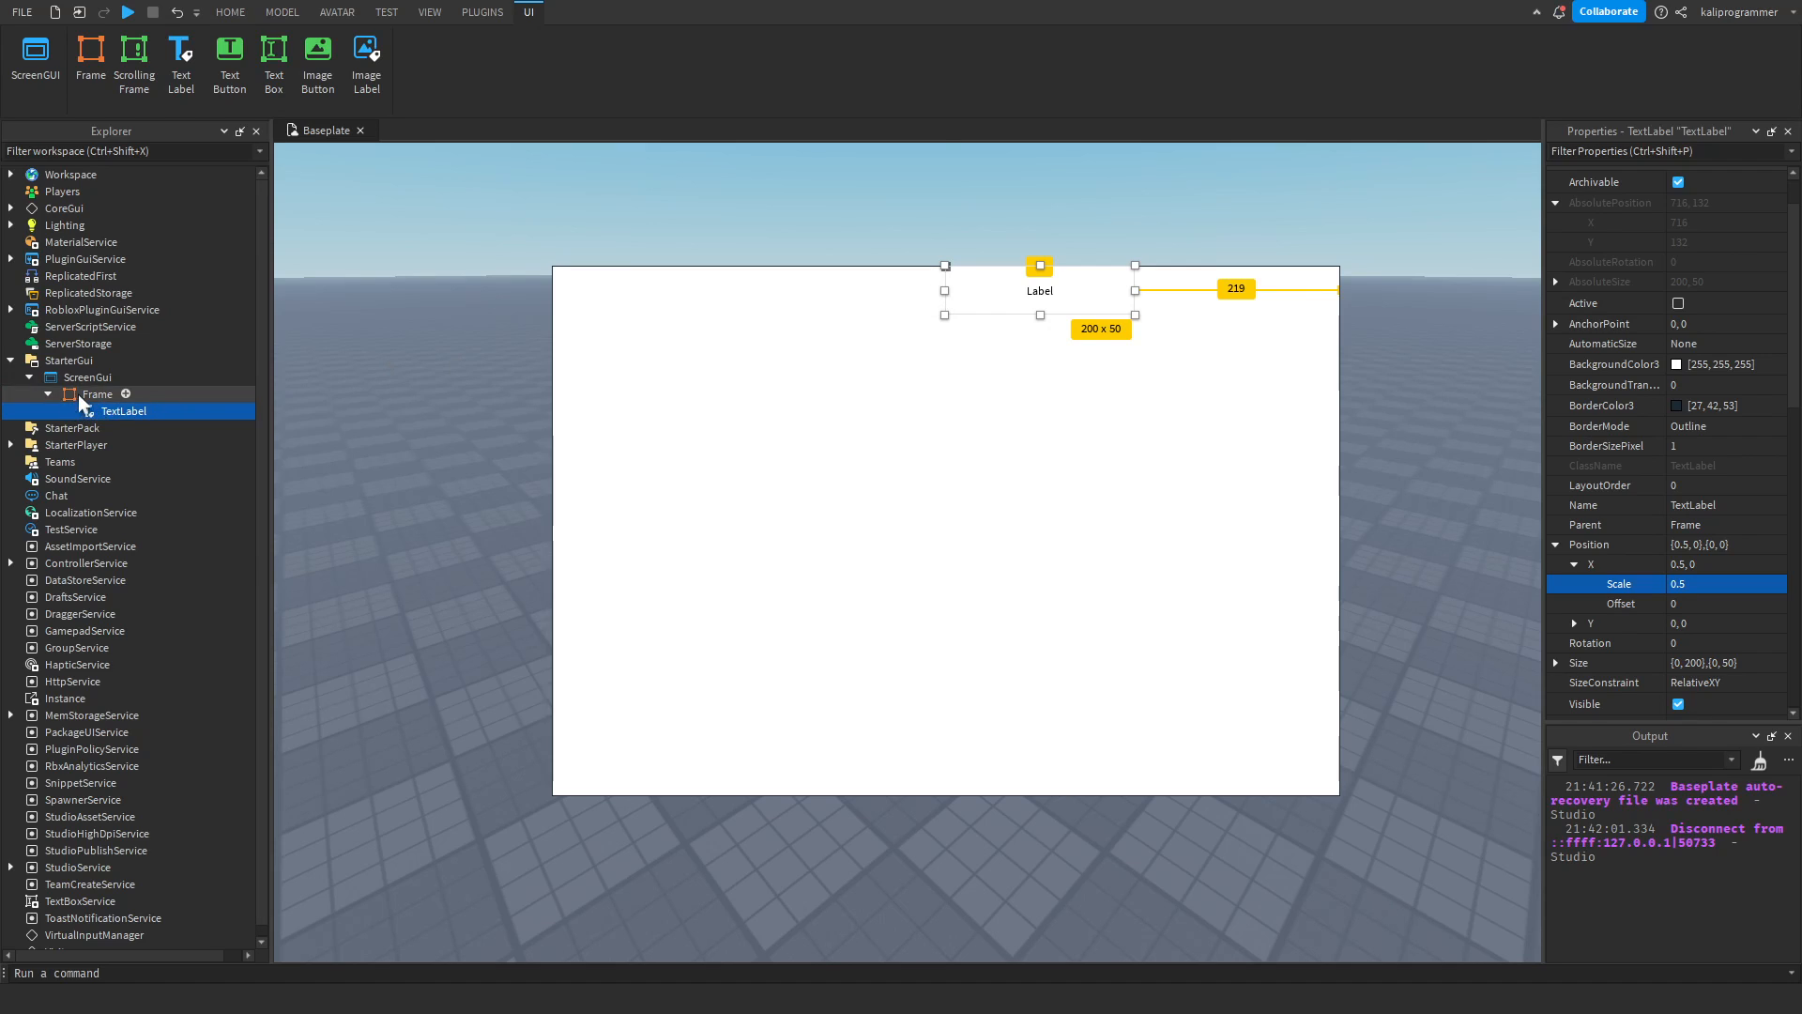
{"action": "left_click", "coordinate": [97, 412]}
Set the X Offset of the TextLabel's Position to -100.
{"action": "scroll", "coordinate": [1609, 557], "scroll_direction": "down", "scroll_amount": 2}
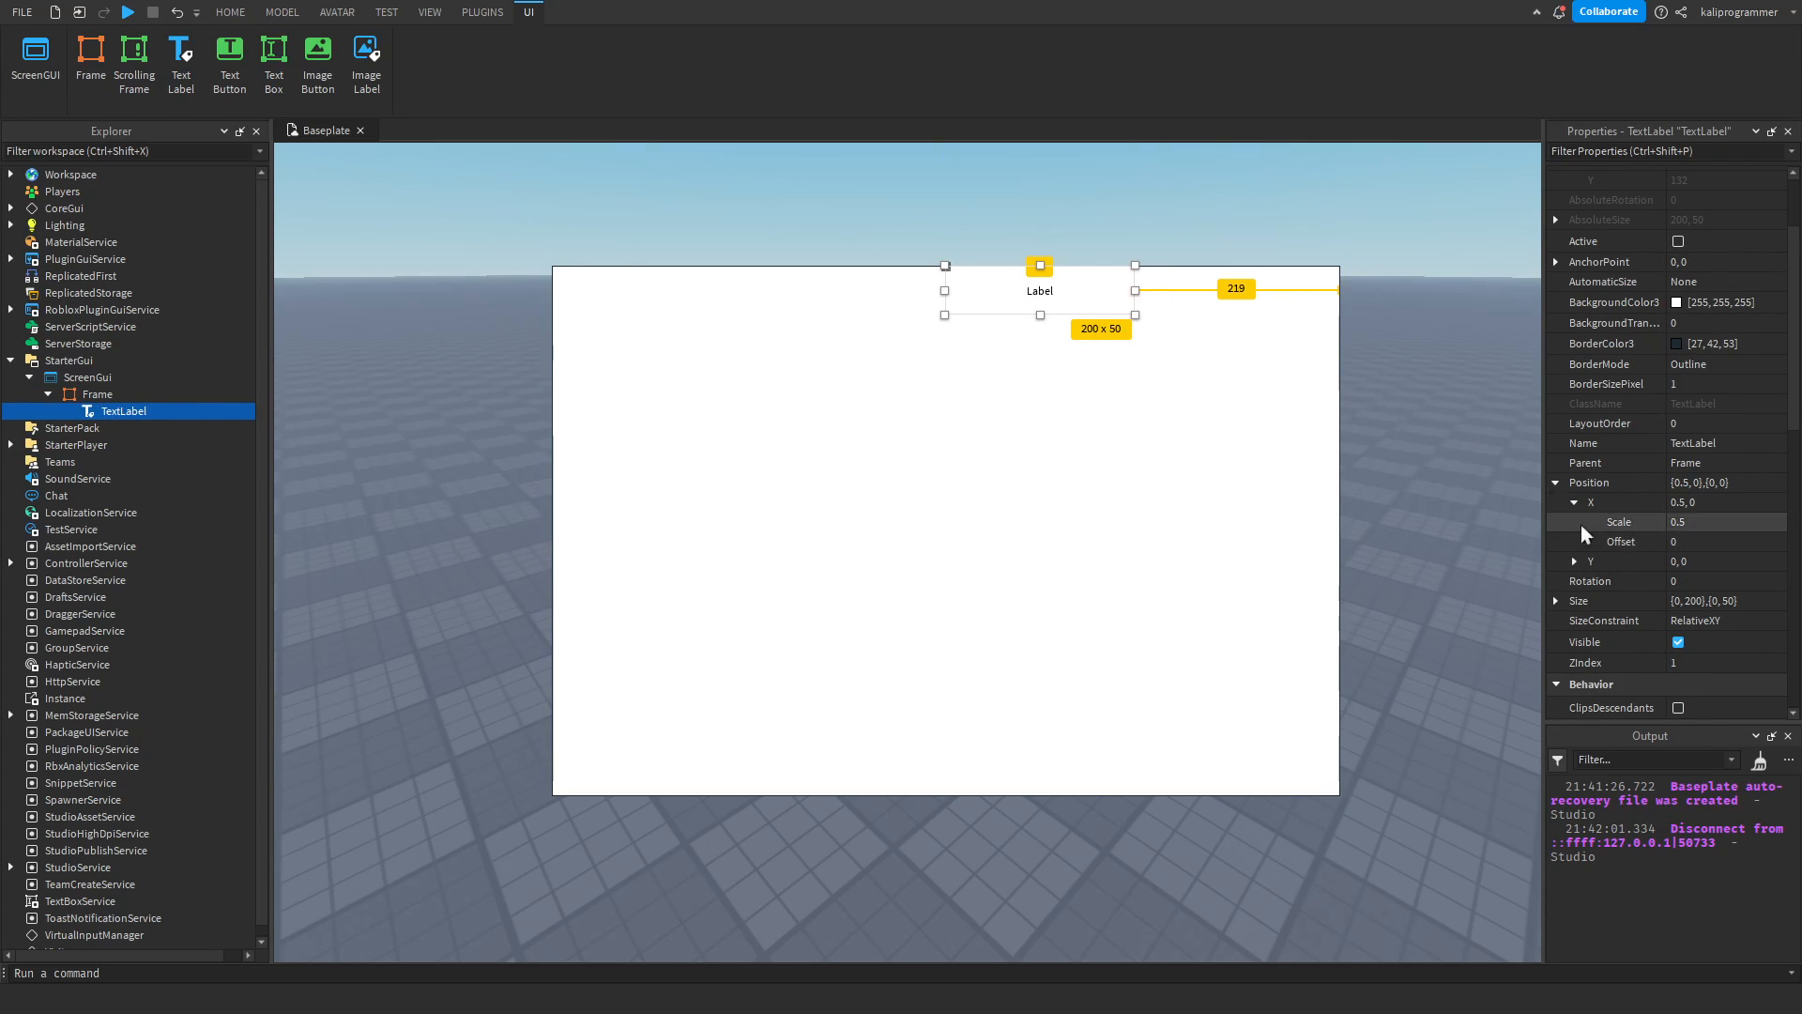
{"action": "left_click", "coordinate": [1721, 538]}
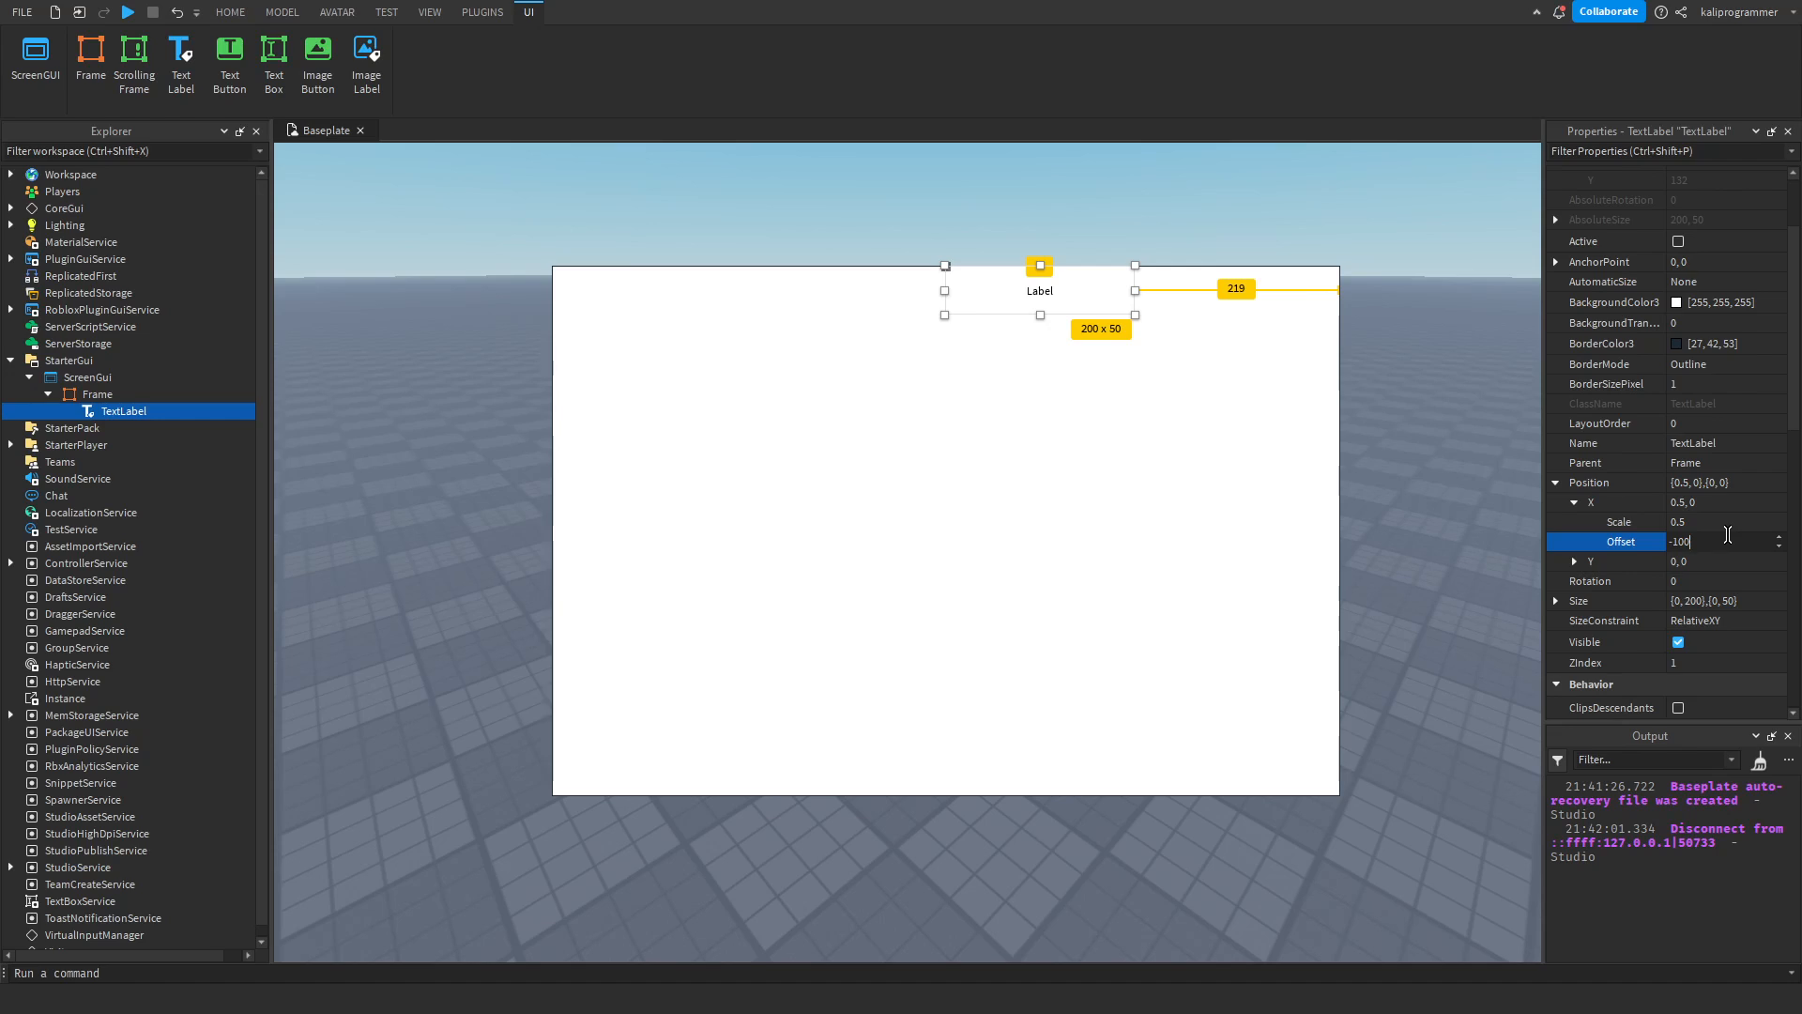
{"action": "key", "text": "Return"}
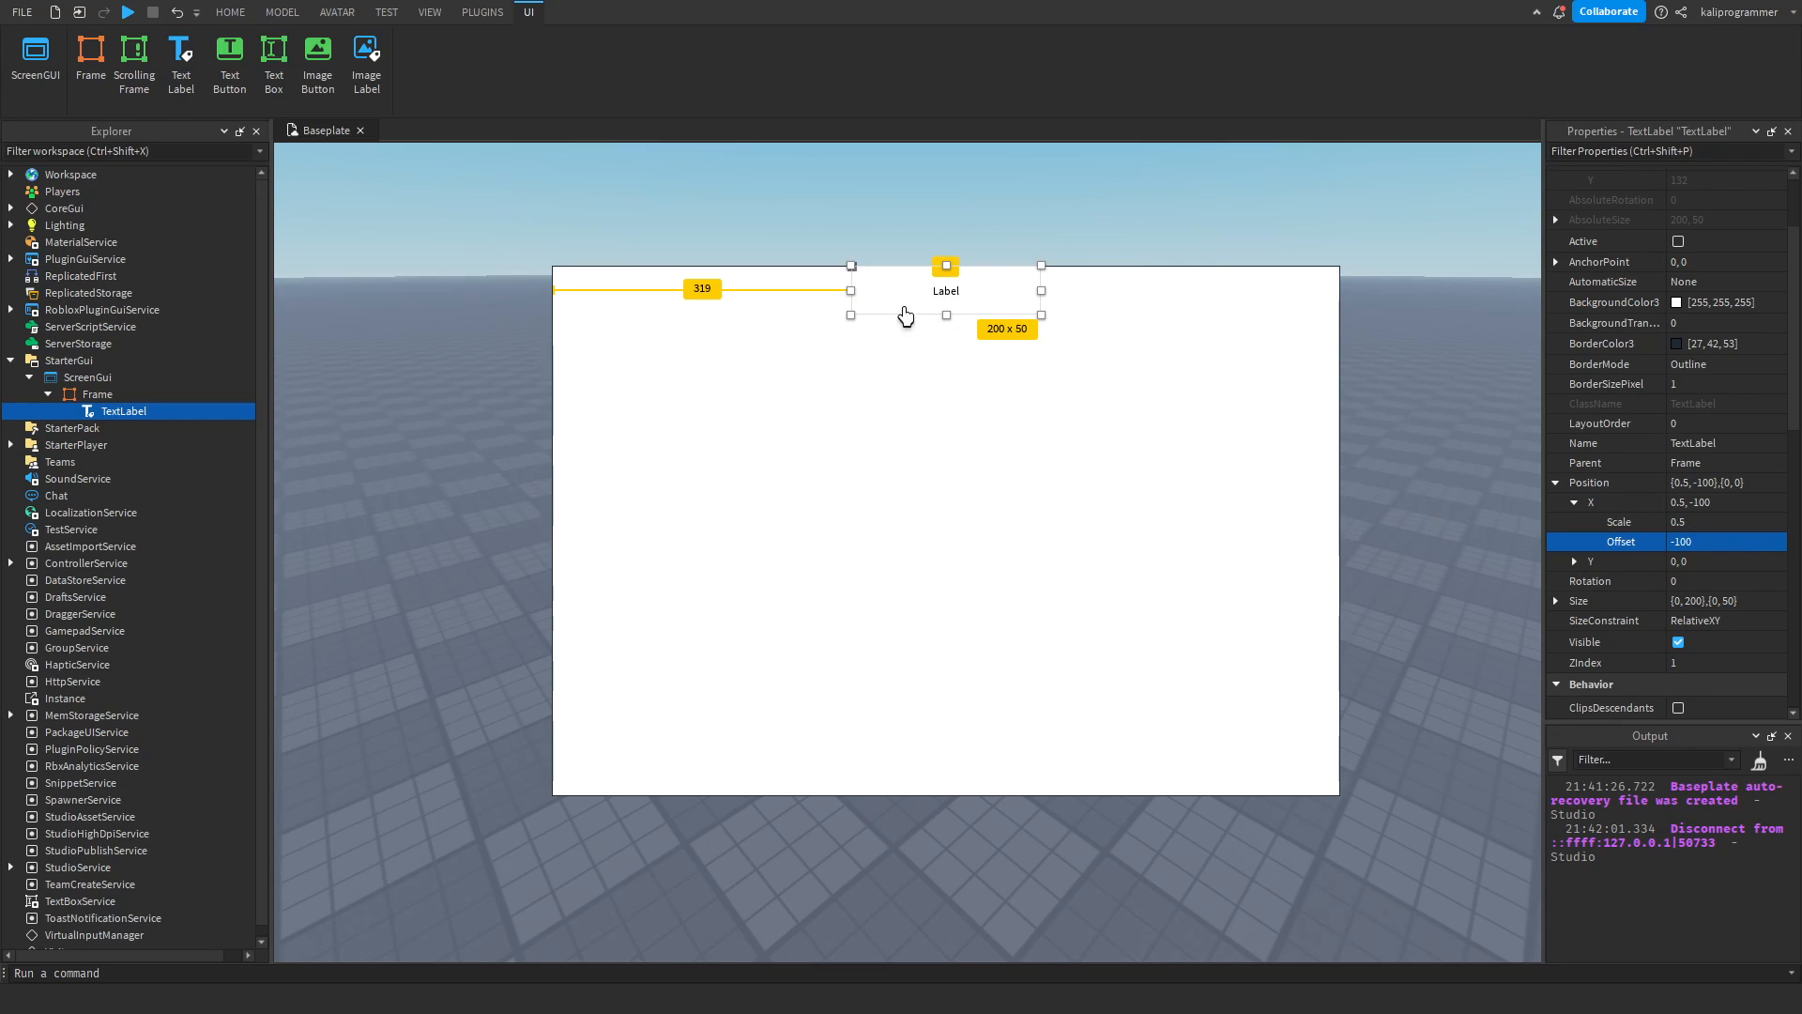
Expand the Y component of the TextLabel's Position and set its Scale to 0.5 and Offset to -25.
{"action": "left_click", "coordinate": [1575, 561]}
{"action": "left_click", "coordinate": [1645, 584]}
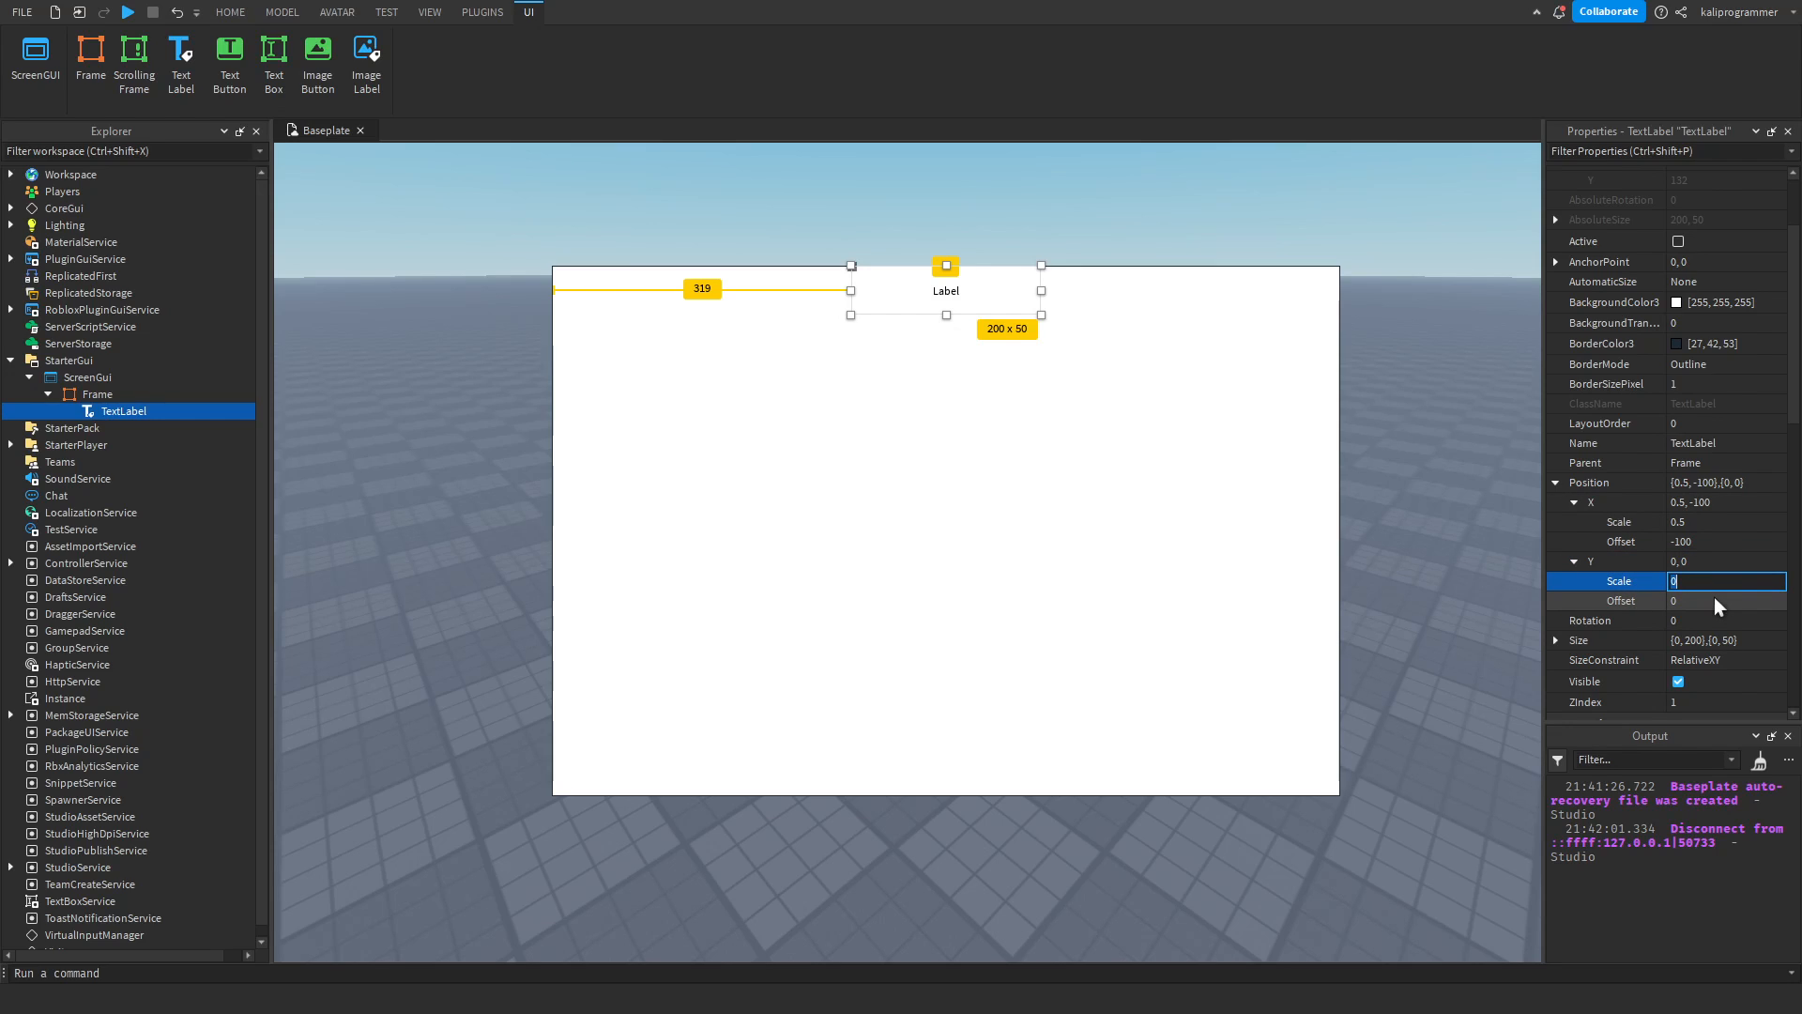
{"action": "type", "text": ".5"}
{"action": "key", "text": "Return"}
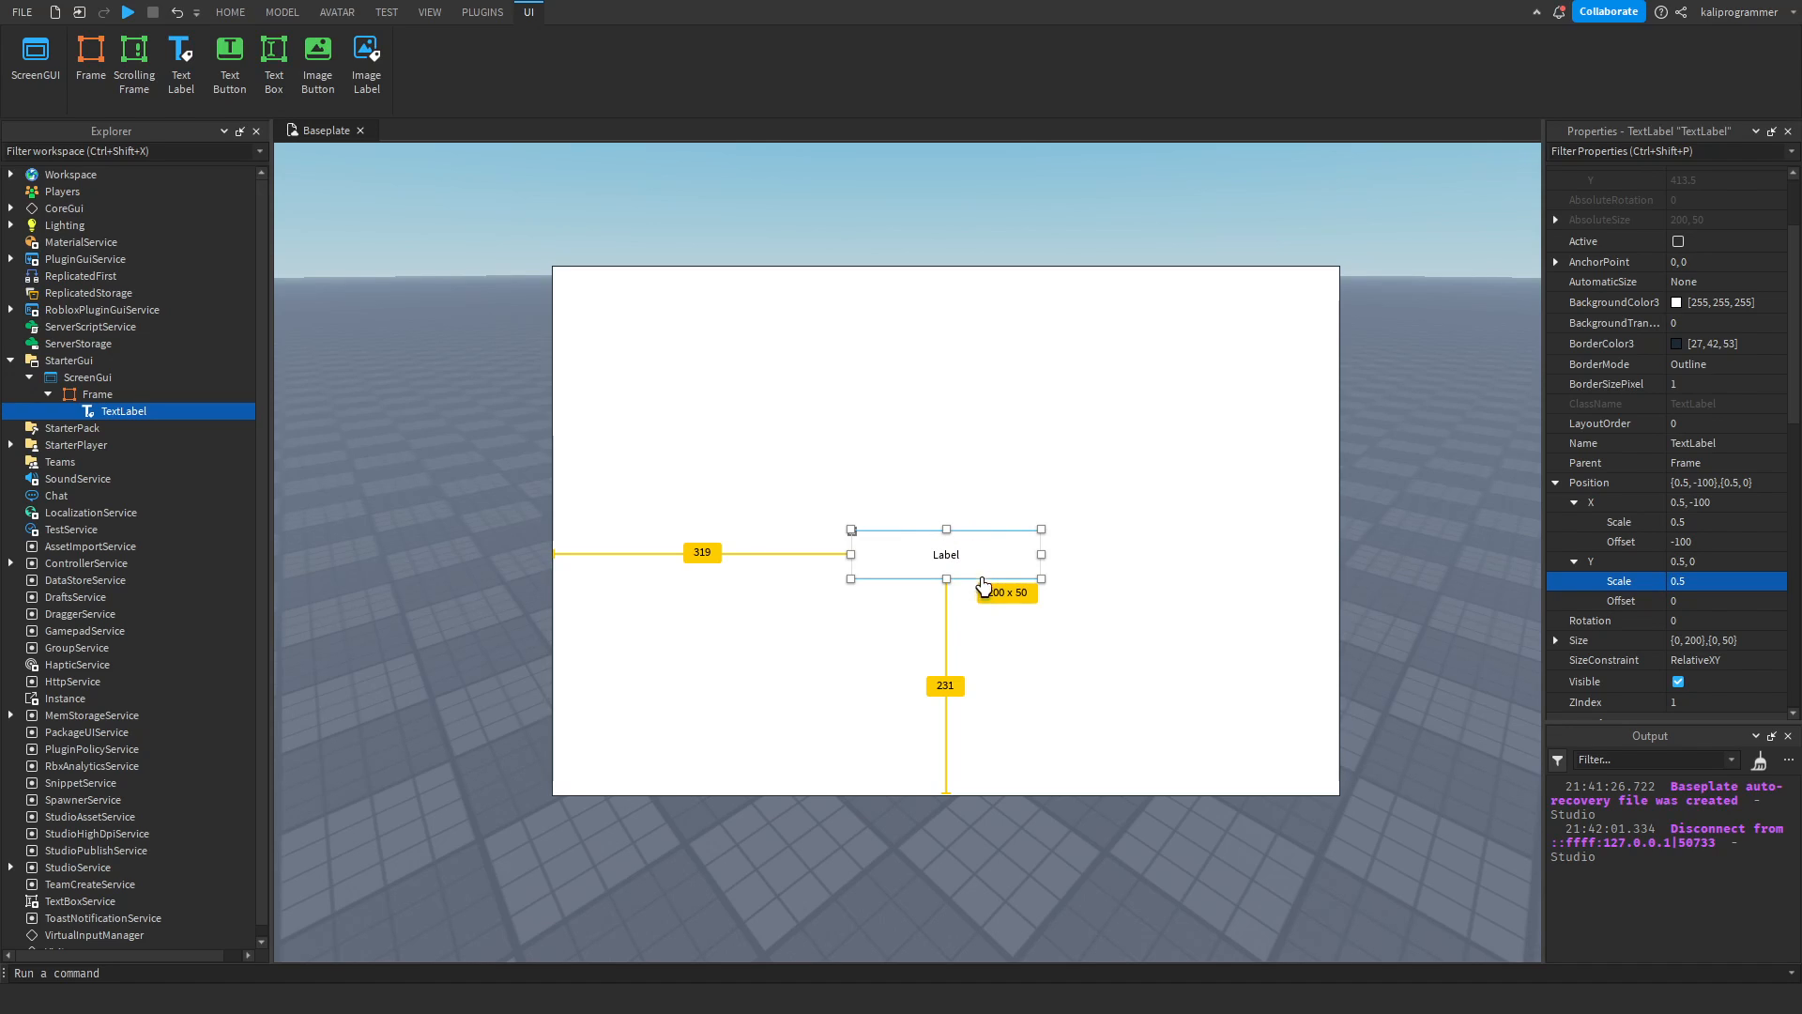
{"action": "left_click", "coordinate": [1704, 608]}
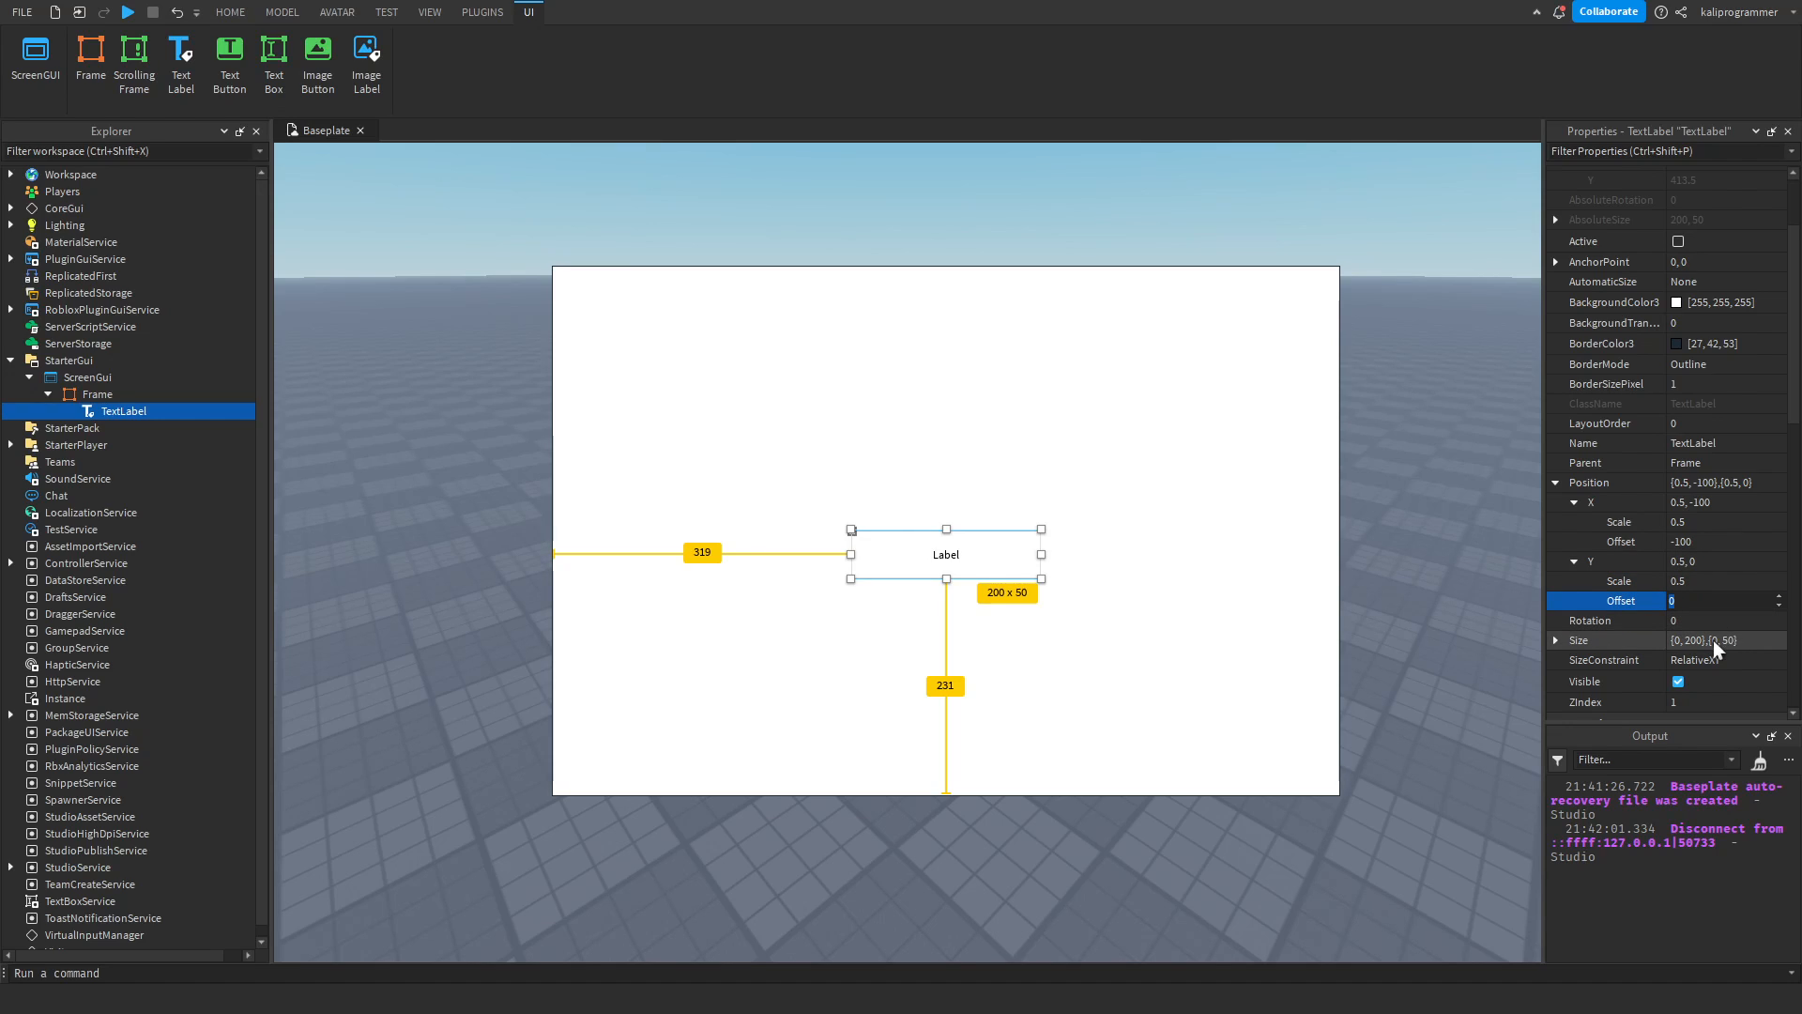
{"action": "key", "text": "Return"}
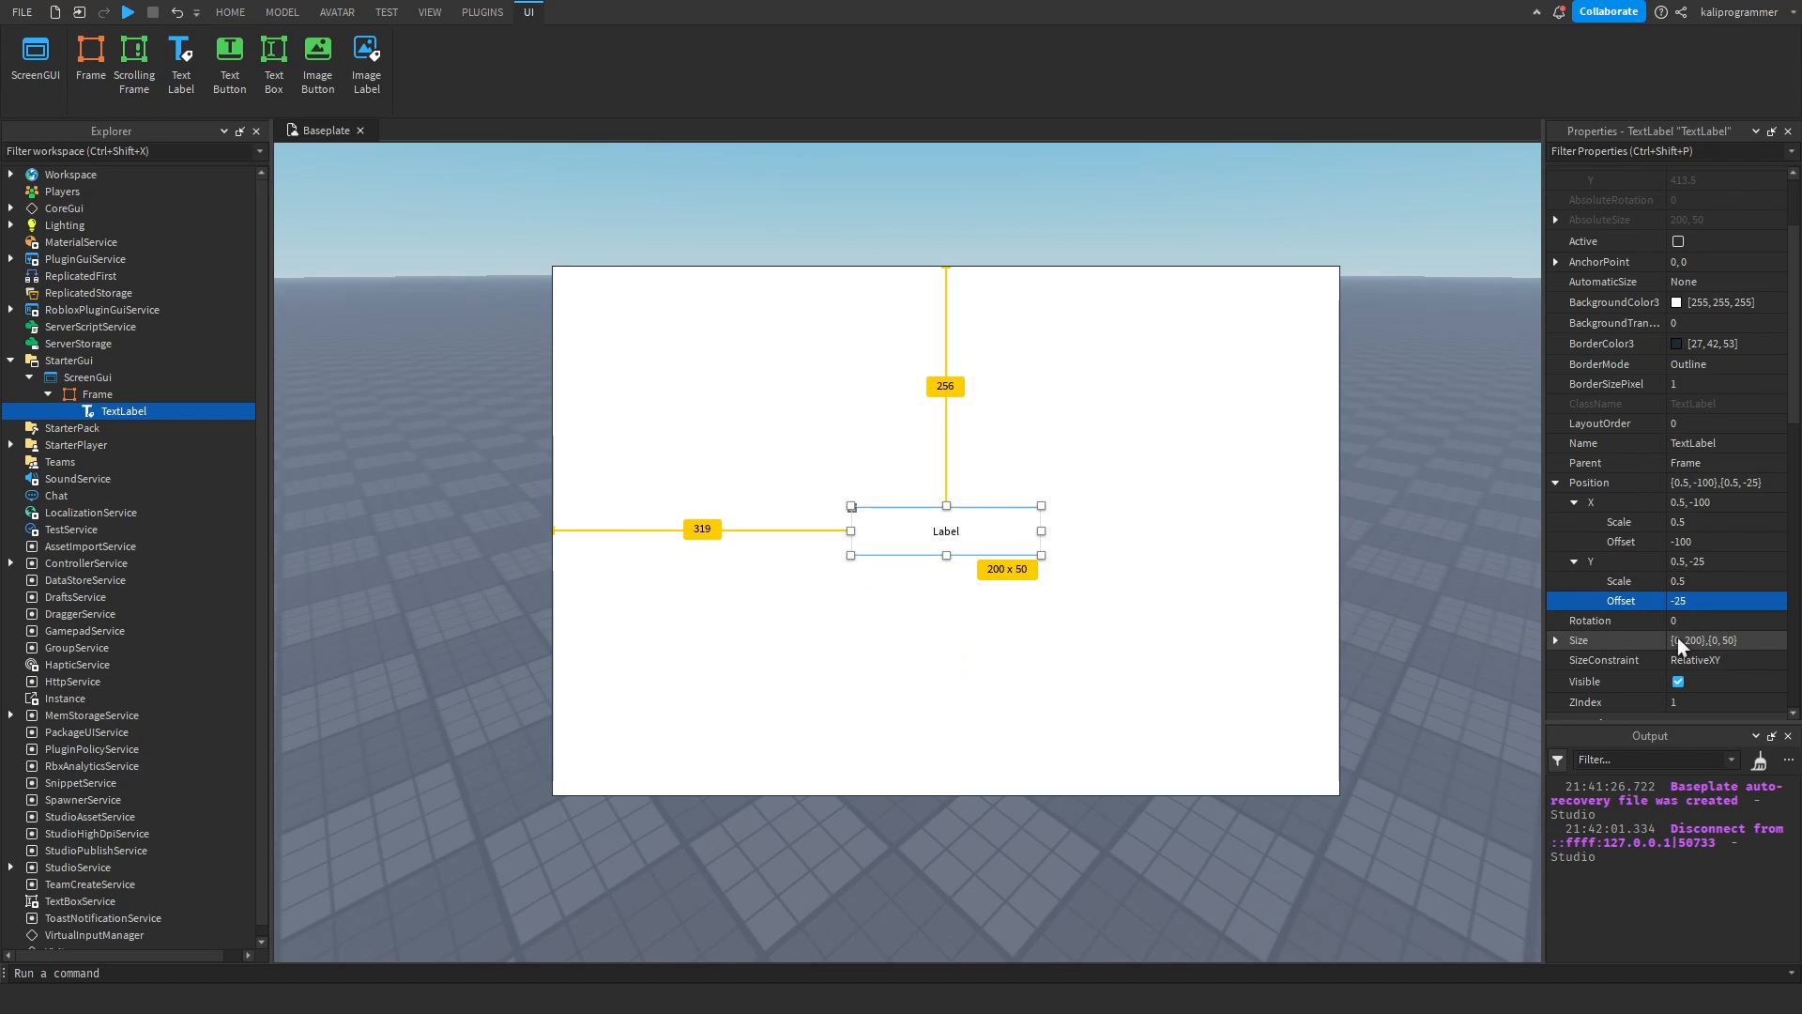
Undo the TextLabel's Y Offset, Y Scale and X Offset position changes.
{"action": "key", "text": "ctrl+z"}
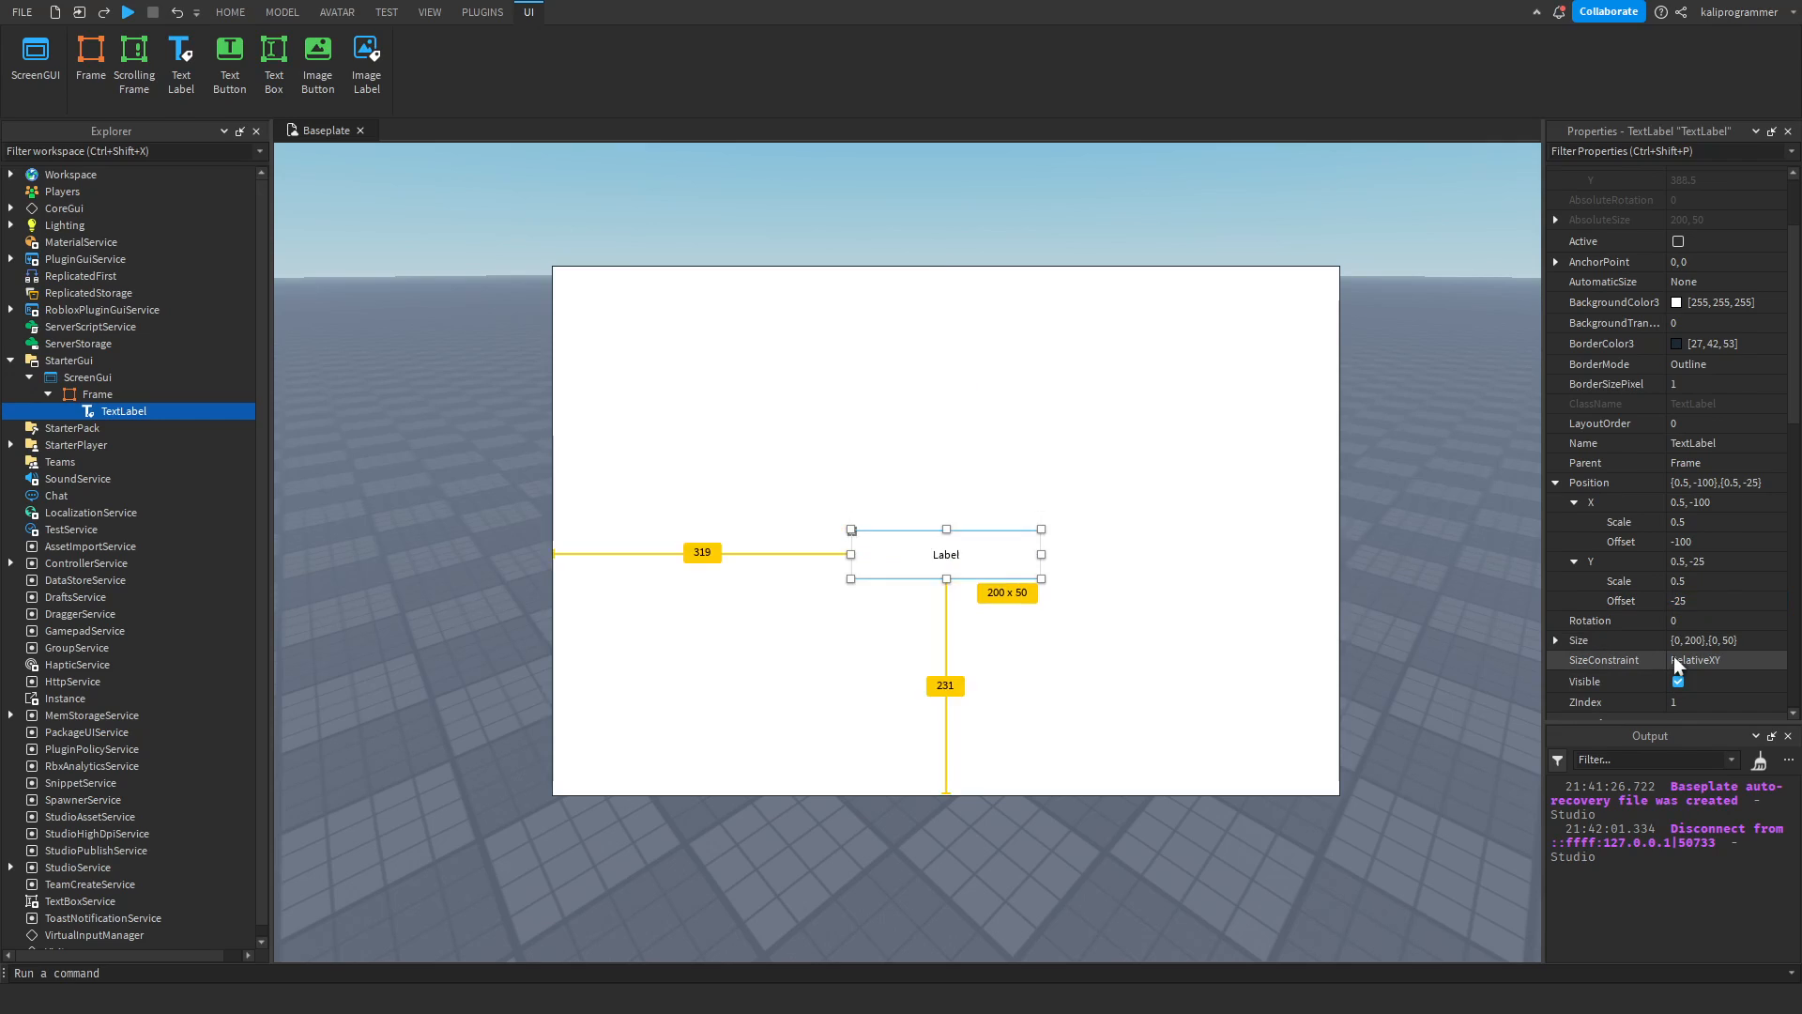
{"action": "key", "text": "ctrl+z"}
{"action": "key", "text": "ctrl+z"}
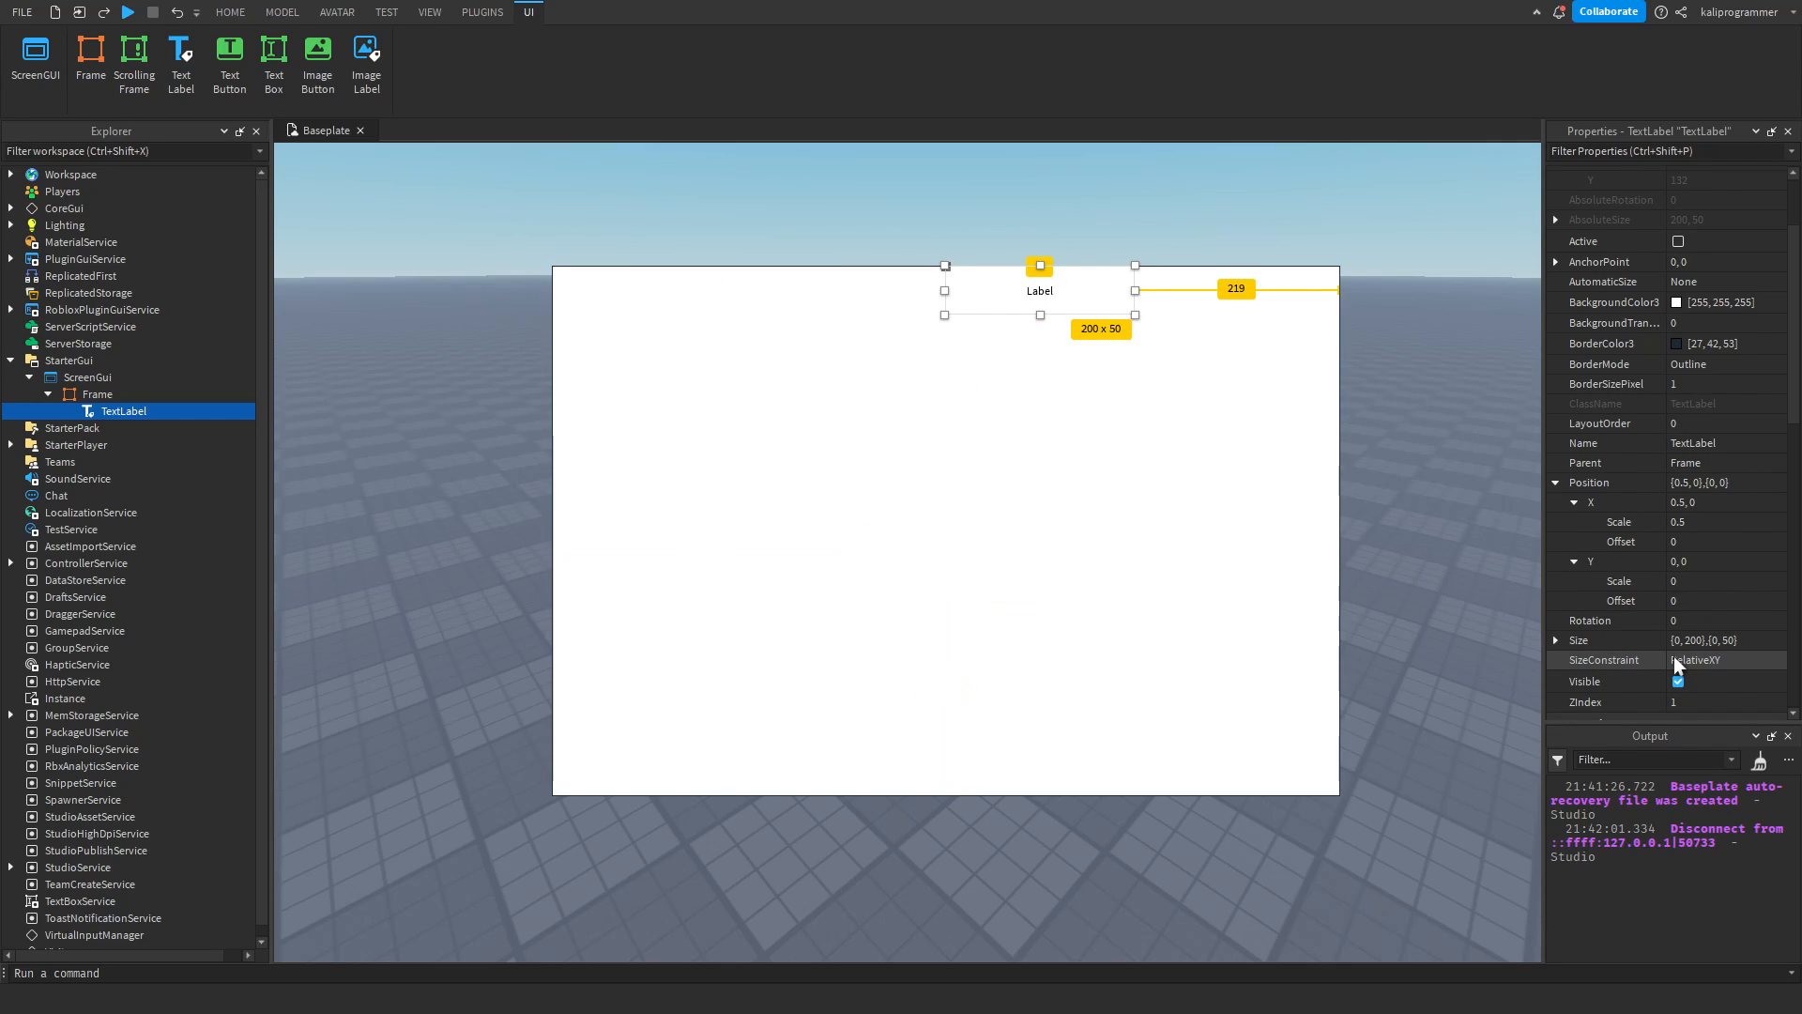
Expand the TextLabel's Size property and its X component, and set the X Offset to 50.
{"action": "scroll", "coordinate": [1648, 590], "scroll_direction": "down", "scroll_amount": 3}
{"action": "left_click", "coordinate": [1556, 576]}
{"action": "scroll", "coordinate": [1625, 565], "scroll_direction": "down", "scroll_amount": 3}
{"action": "left_click", "coordinate": [1573, 535]}
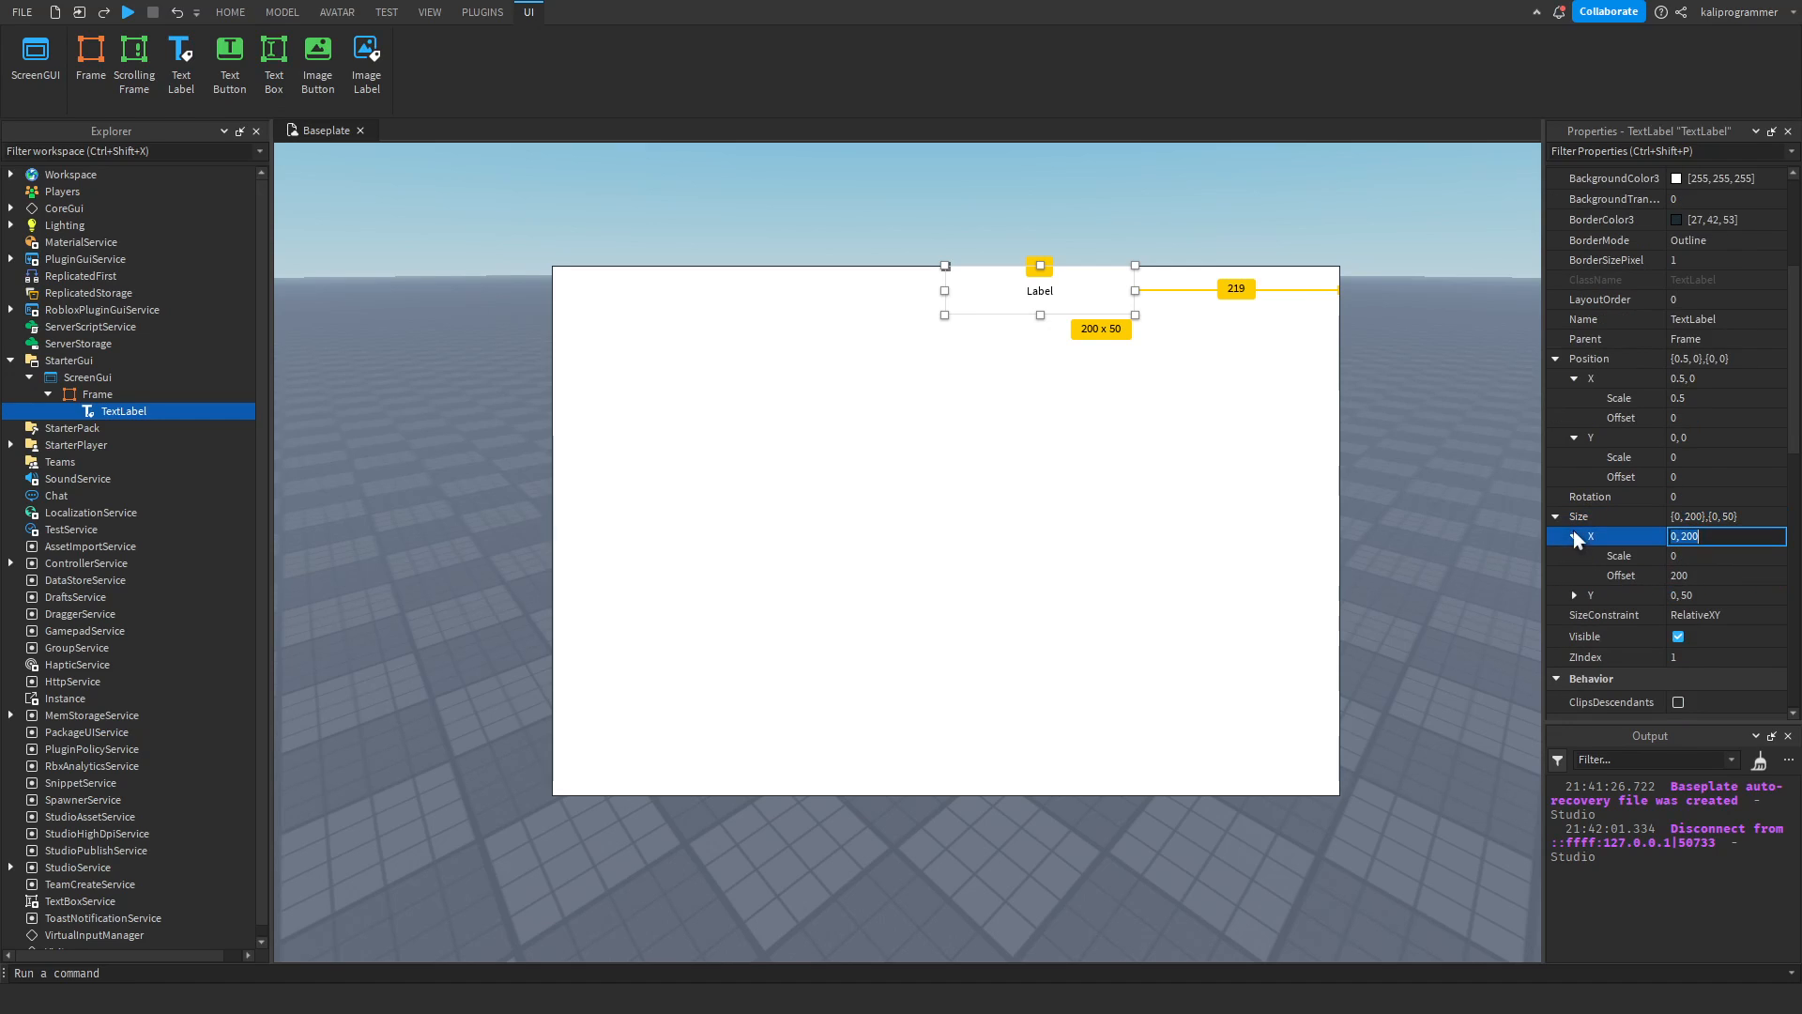
{"action": "left_click", "coordinate": [1711, 573]}
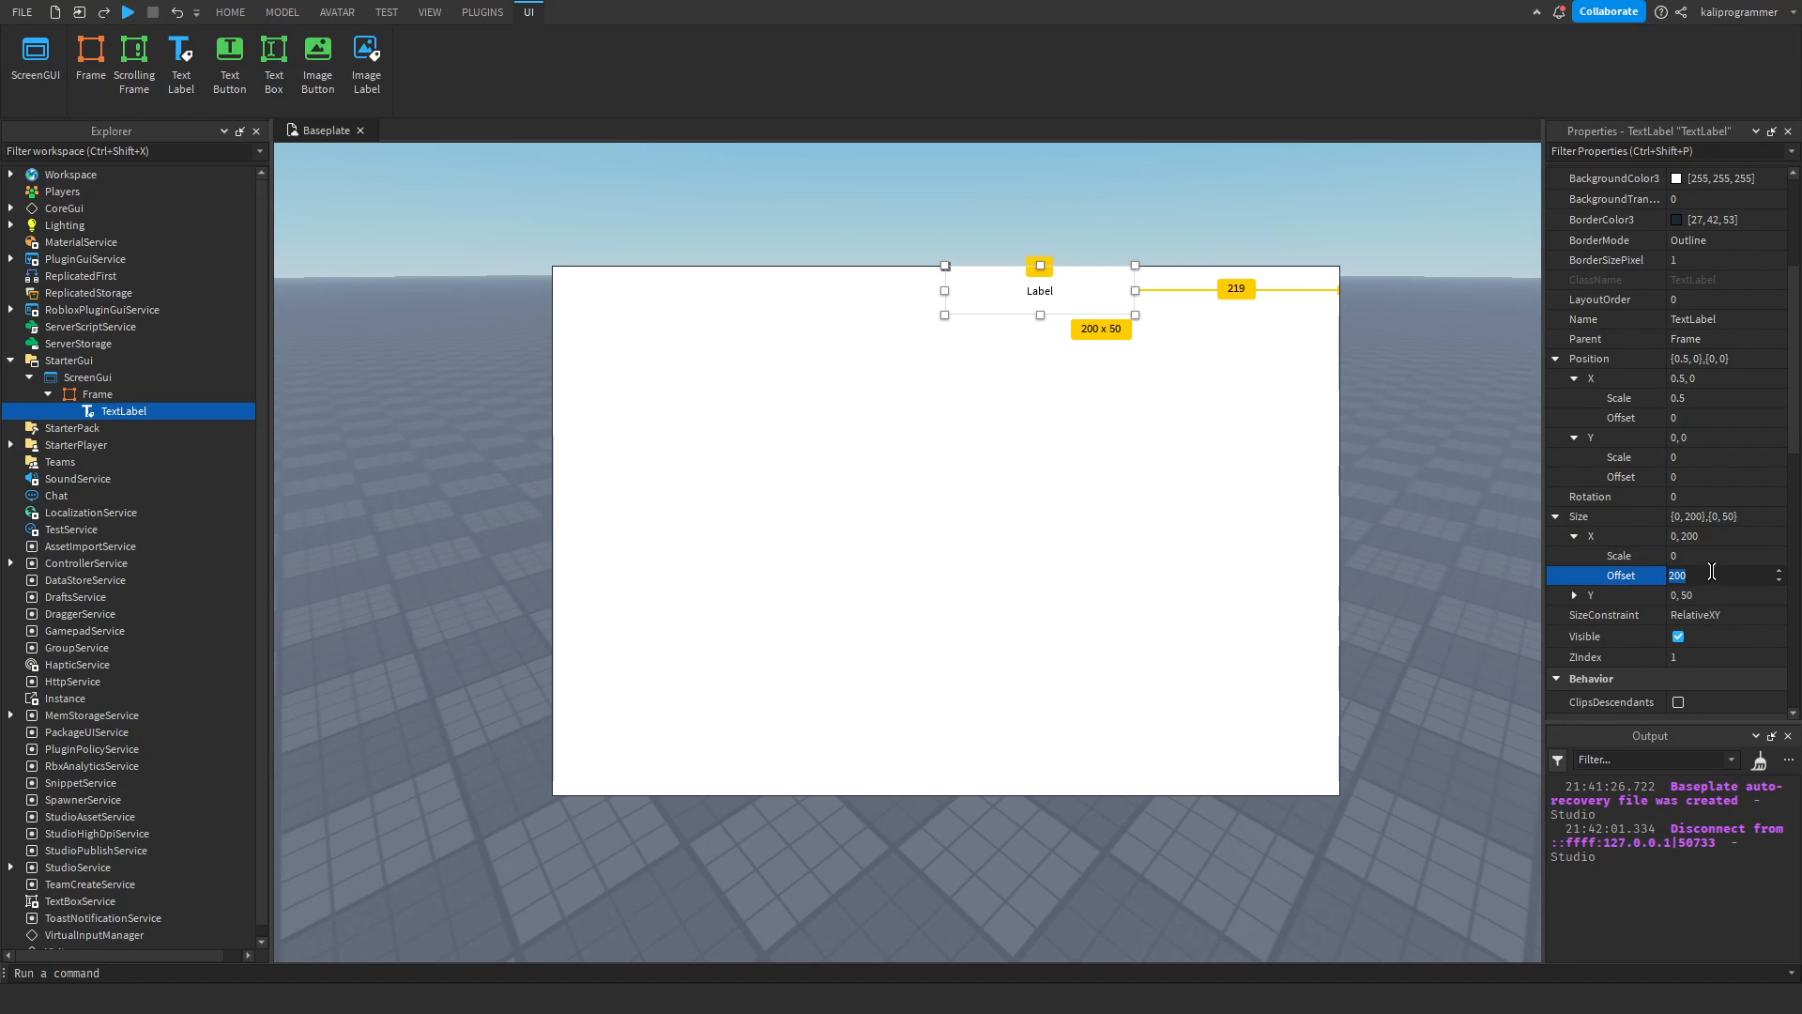
{"action": "type", "text": "100"}
{"action": "key", "text": "BackSpace"}
{"action": "key", "text": "BackSpace"}
{"action": "key", "text": "BackSpace"}
{"action": "type", "text": "50"}
{"action": "key", "text": "Return"}
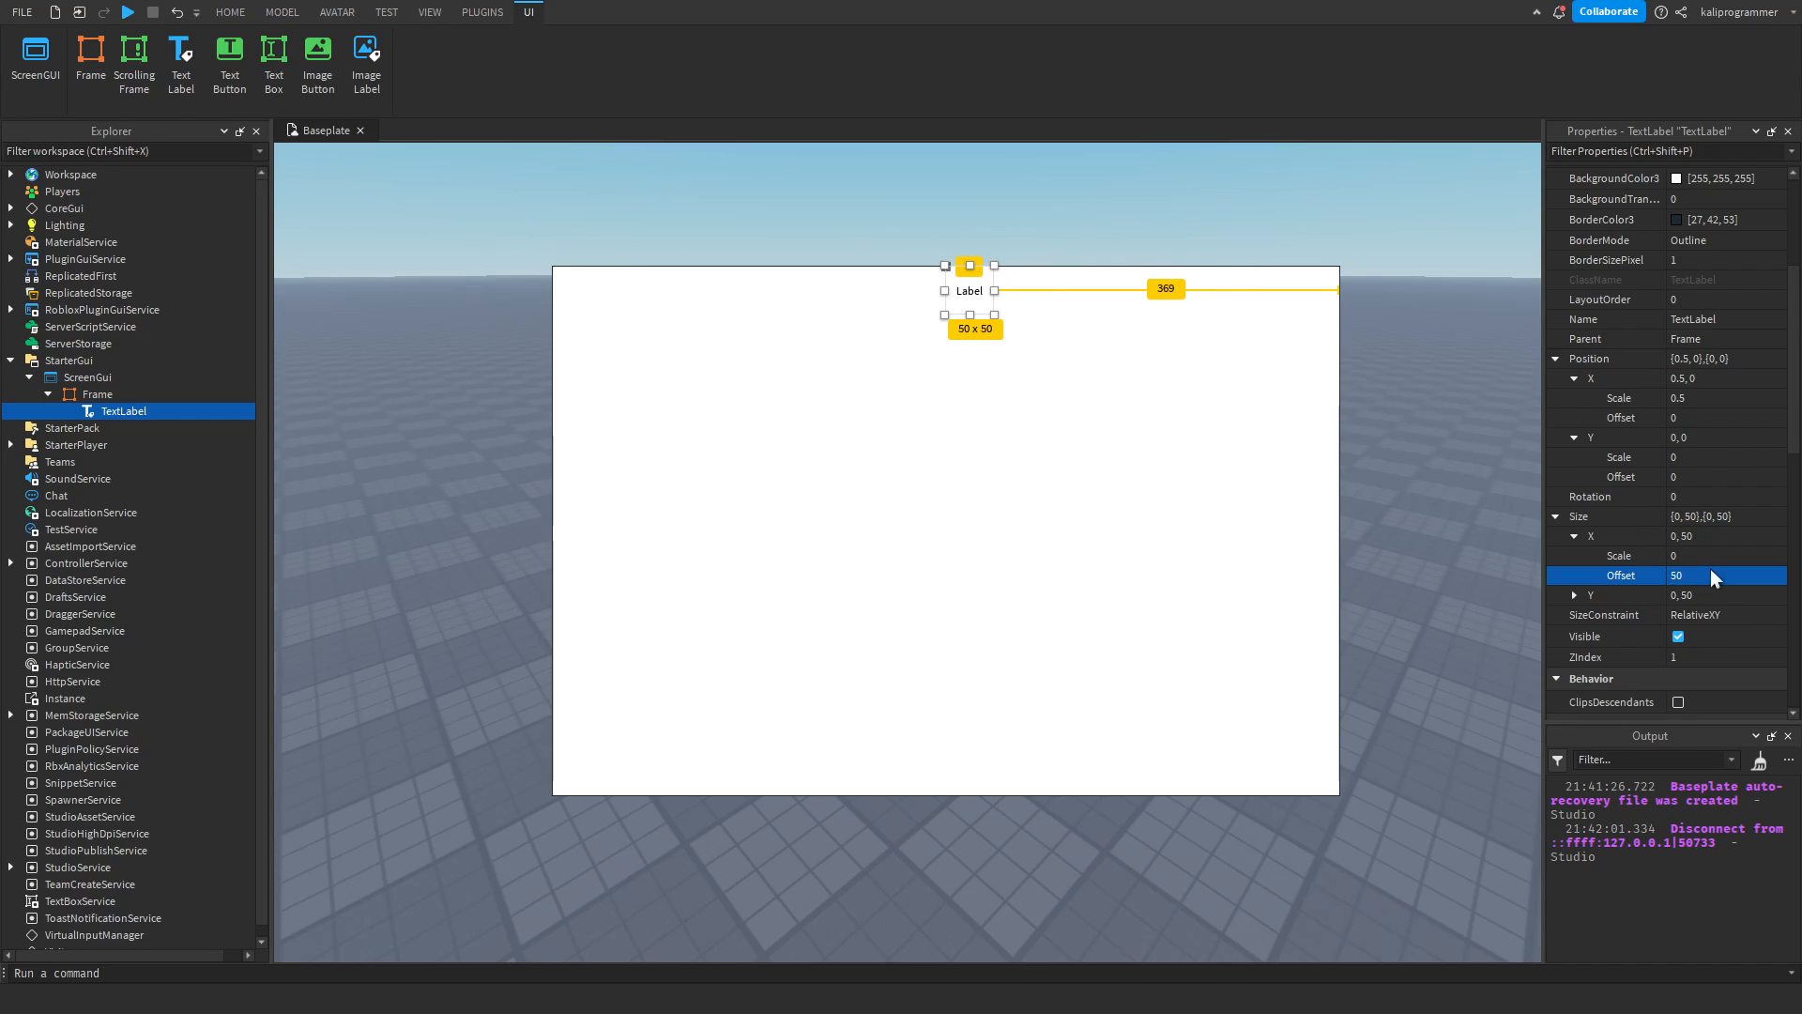
Set the X component of the TextLabel's Size to Offset 0 and Scale 0.5.
{"action": "left_click", "coordinate": [1714, 555]}
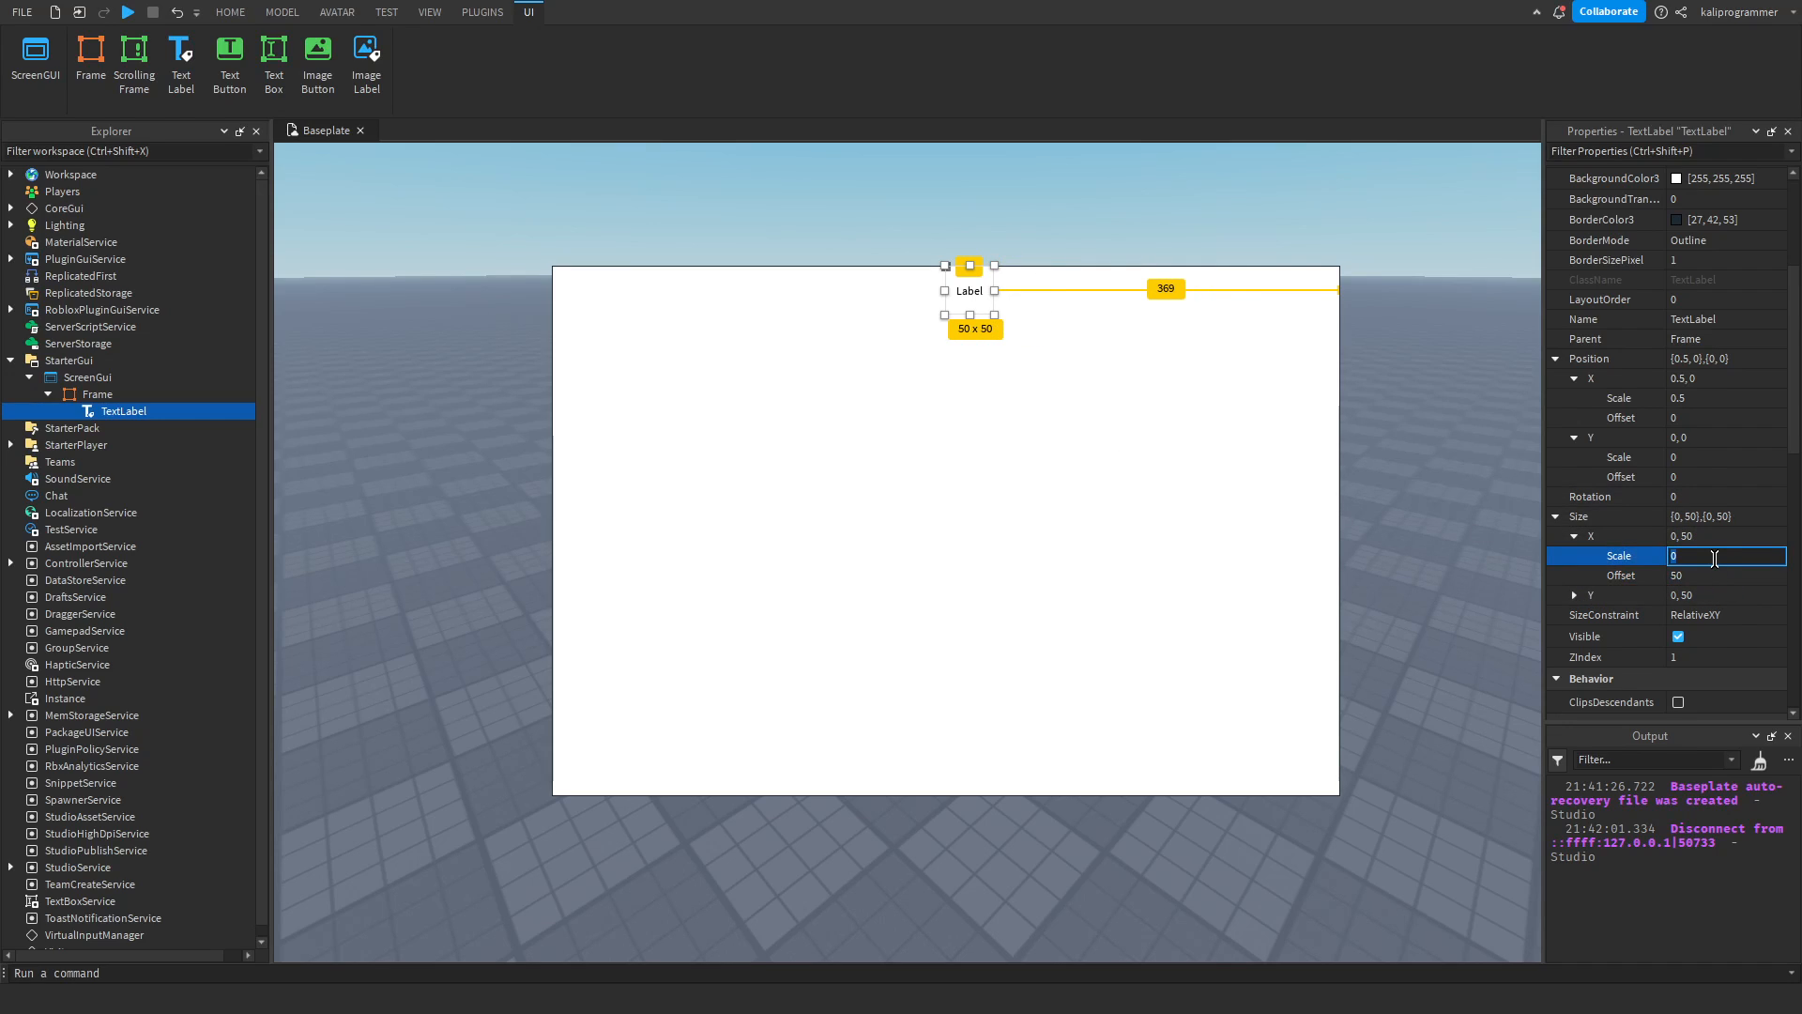
{"action": "left_click", "coordinate": [1674, 581]}
{"action": "type", "text": "0"}
{"action": "left_click", "coordinate": [1729, 550]}
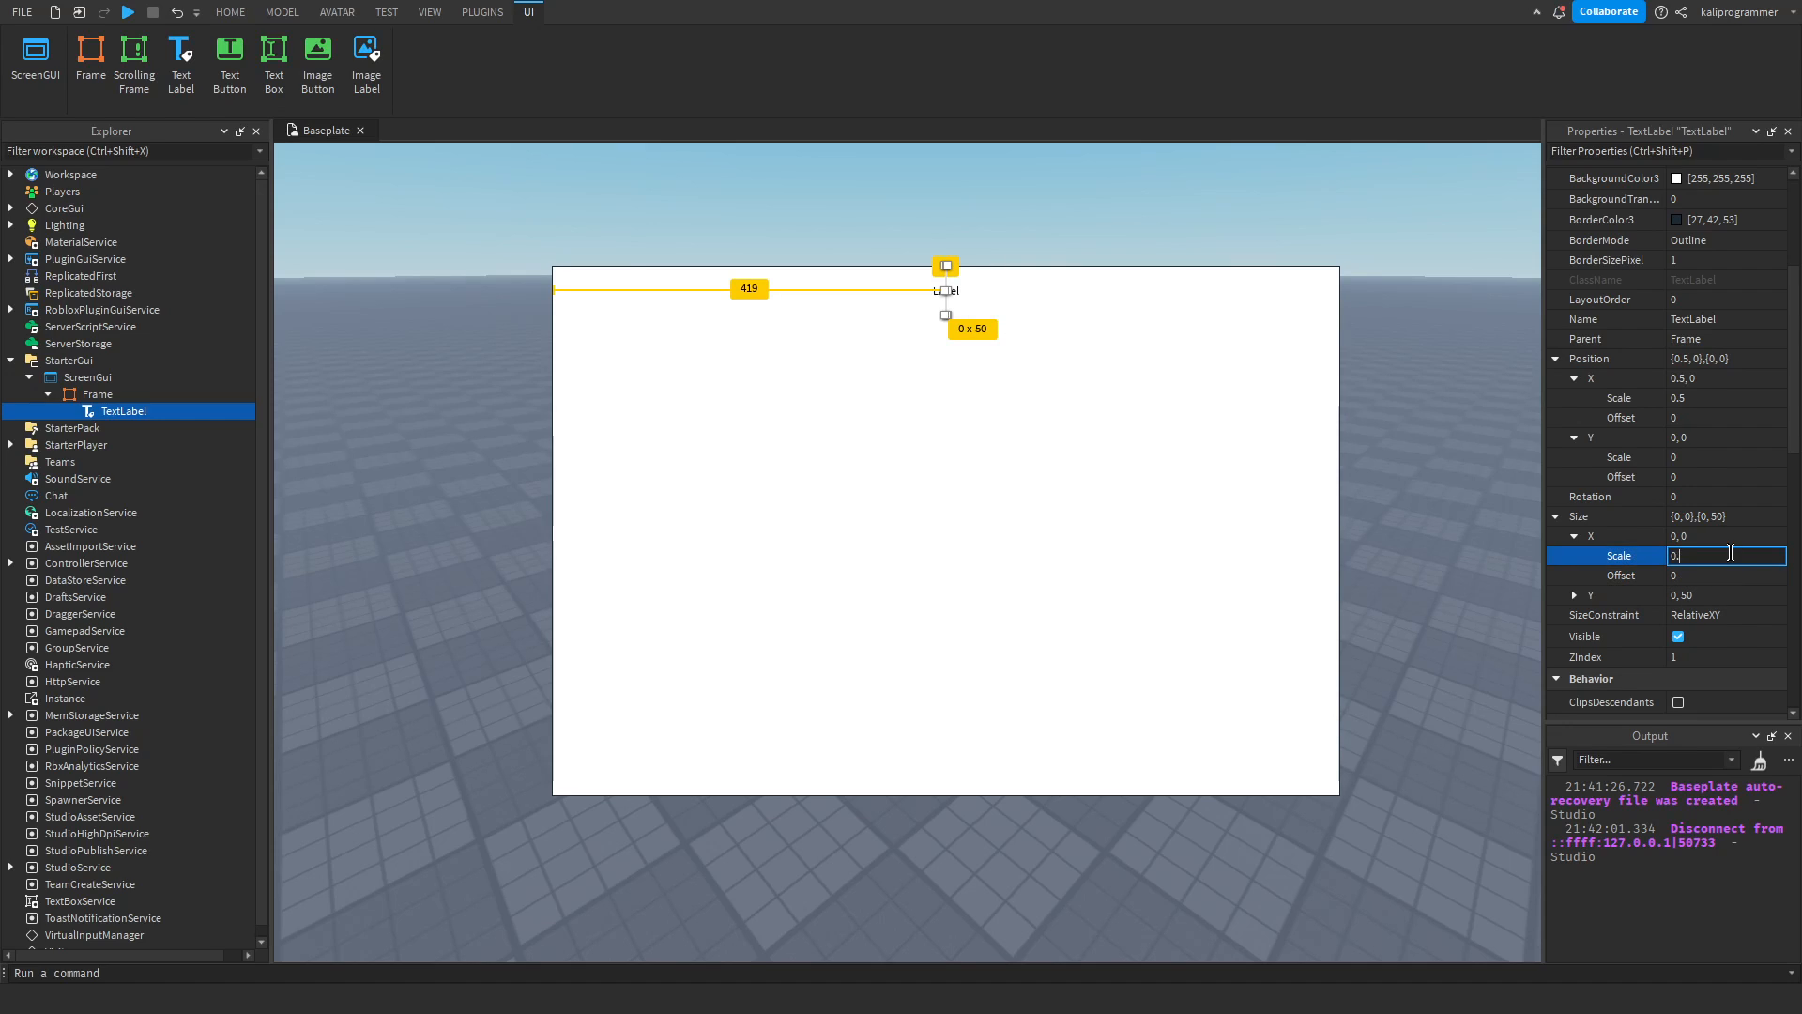
{"action": "type", "text": ".5"}
{"action": "key", "text": "Return"}
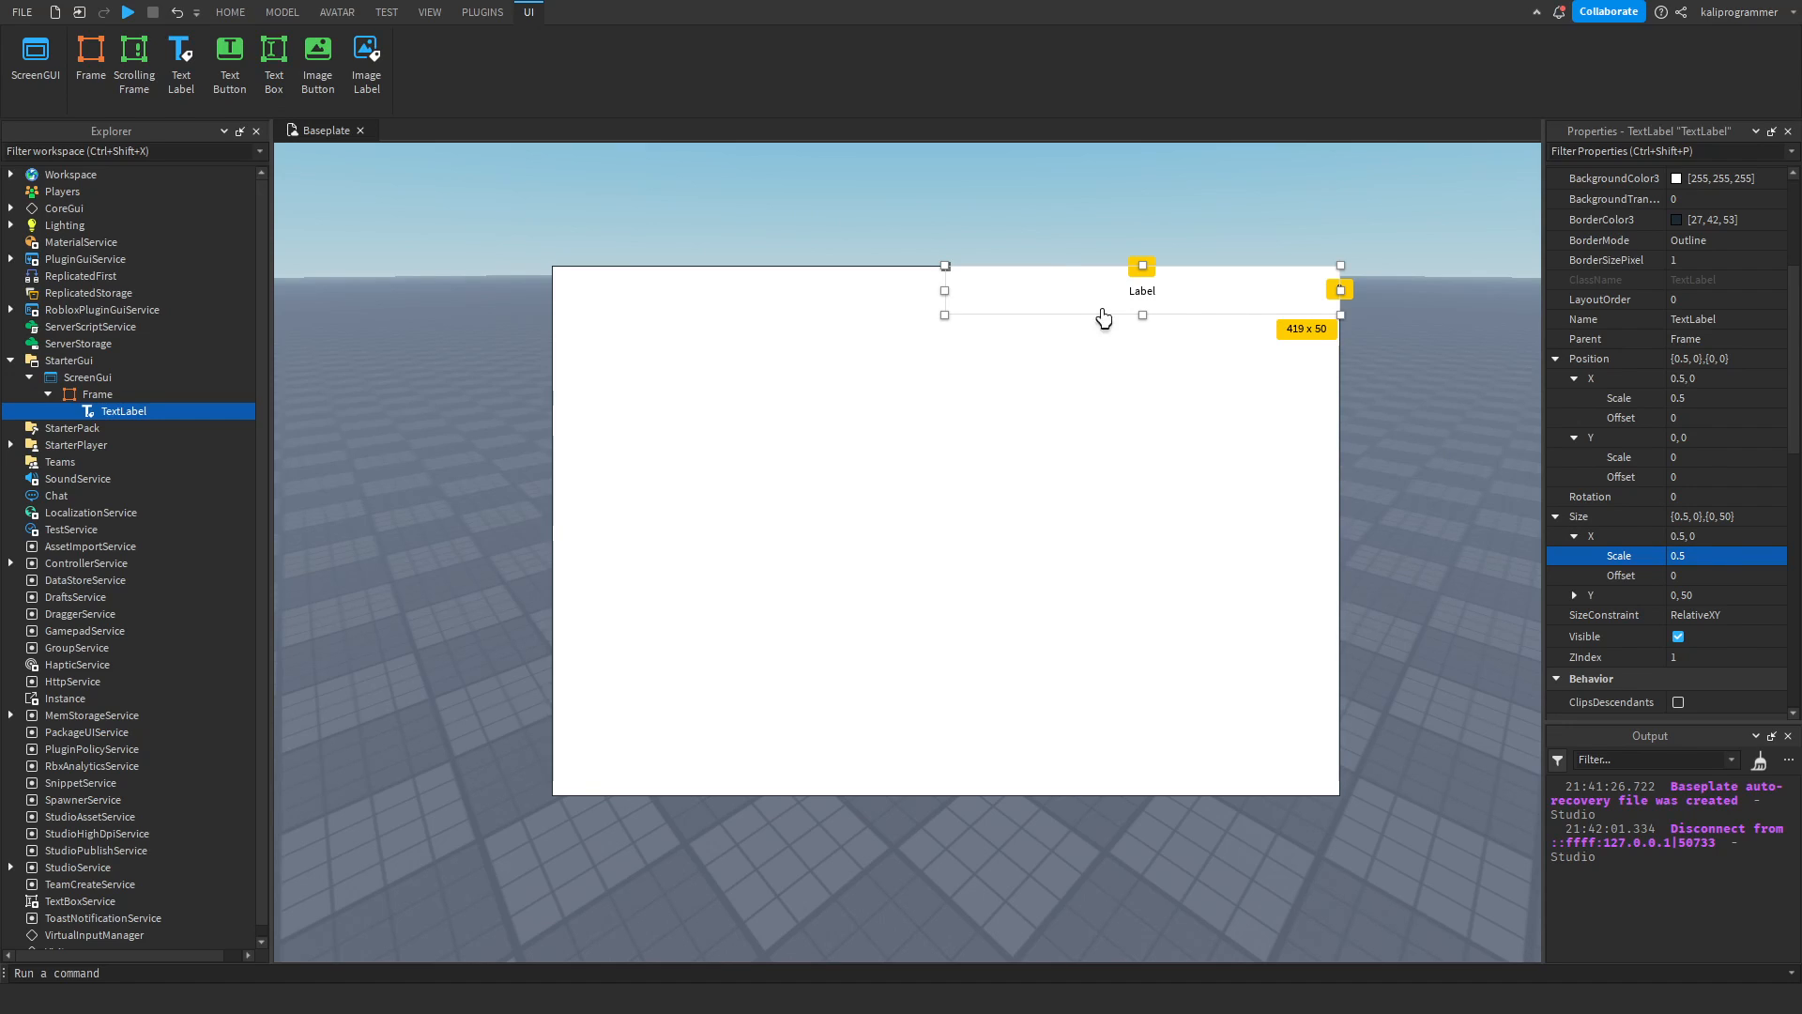
Set the TextLabel's Position X Scale to 0 and its Size X Scale to 1.
{"action": "left_click", "coordinate": [1712, 396]}
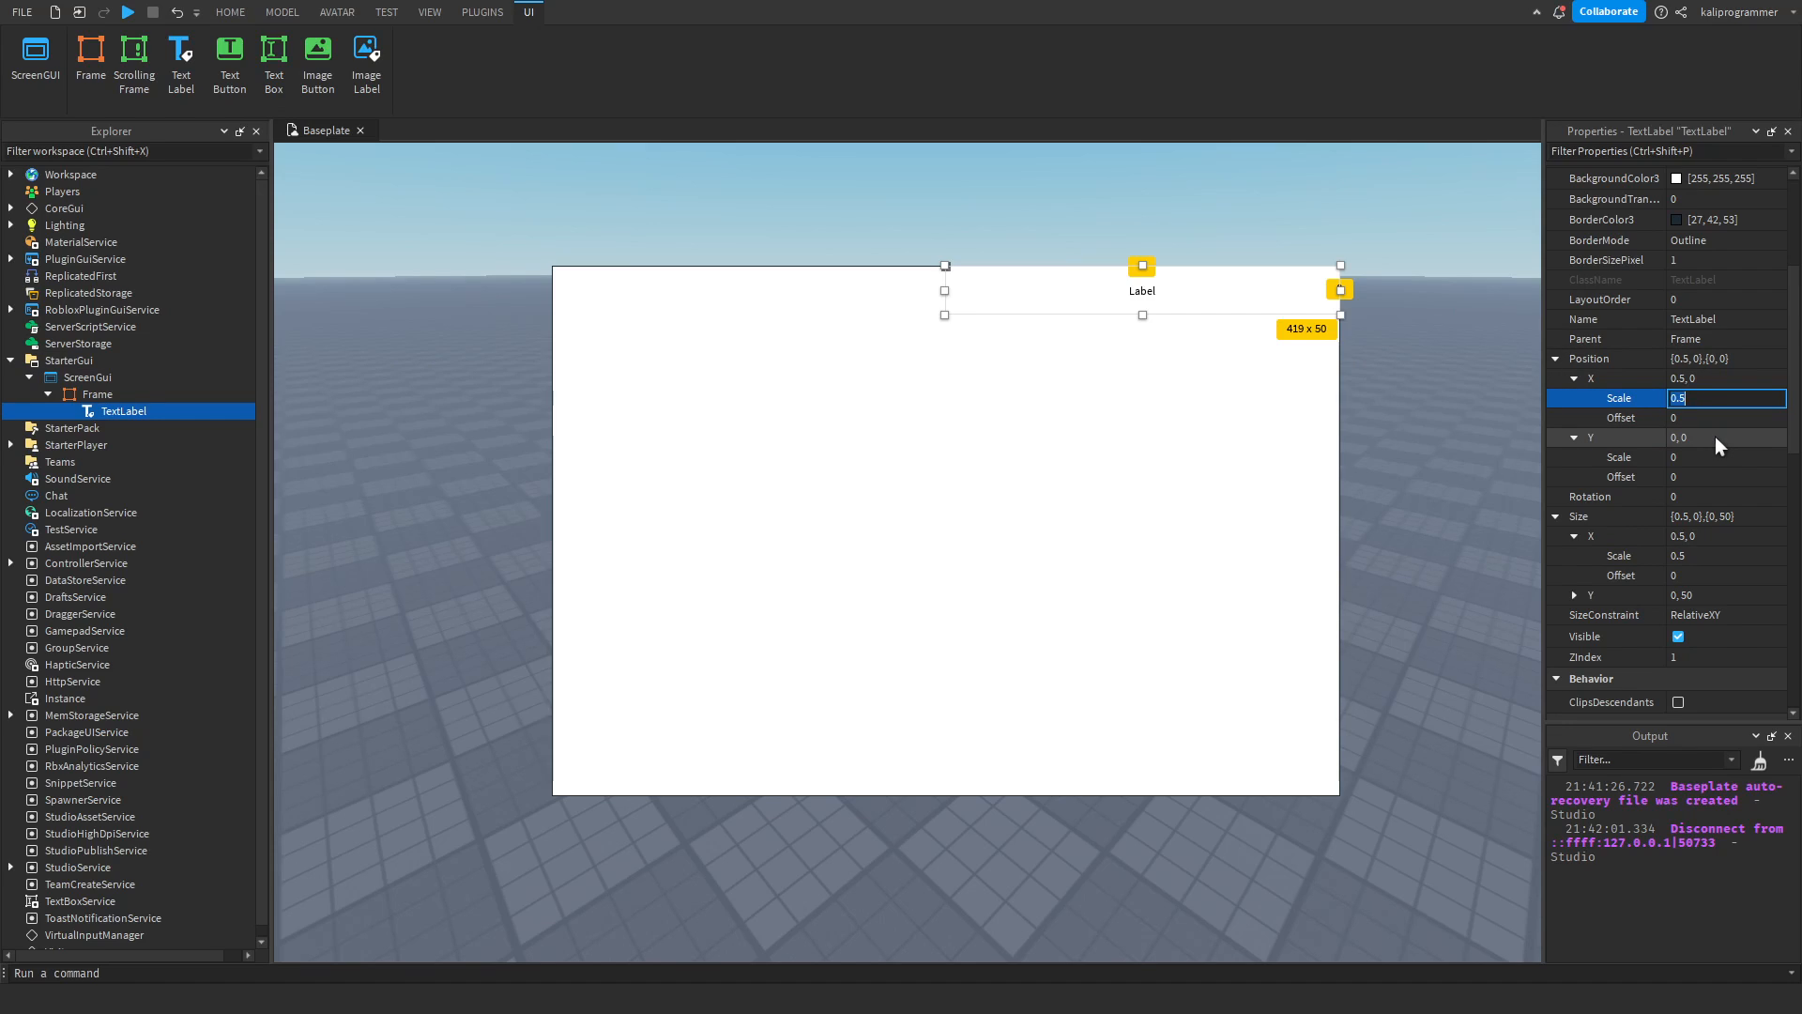
{"action": "key", "text": "BackSpace"}
{"action": "key", "text": "BackSpace"}
{"action": "key", "text": "Return"}
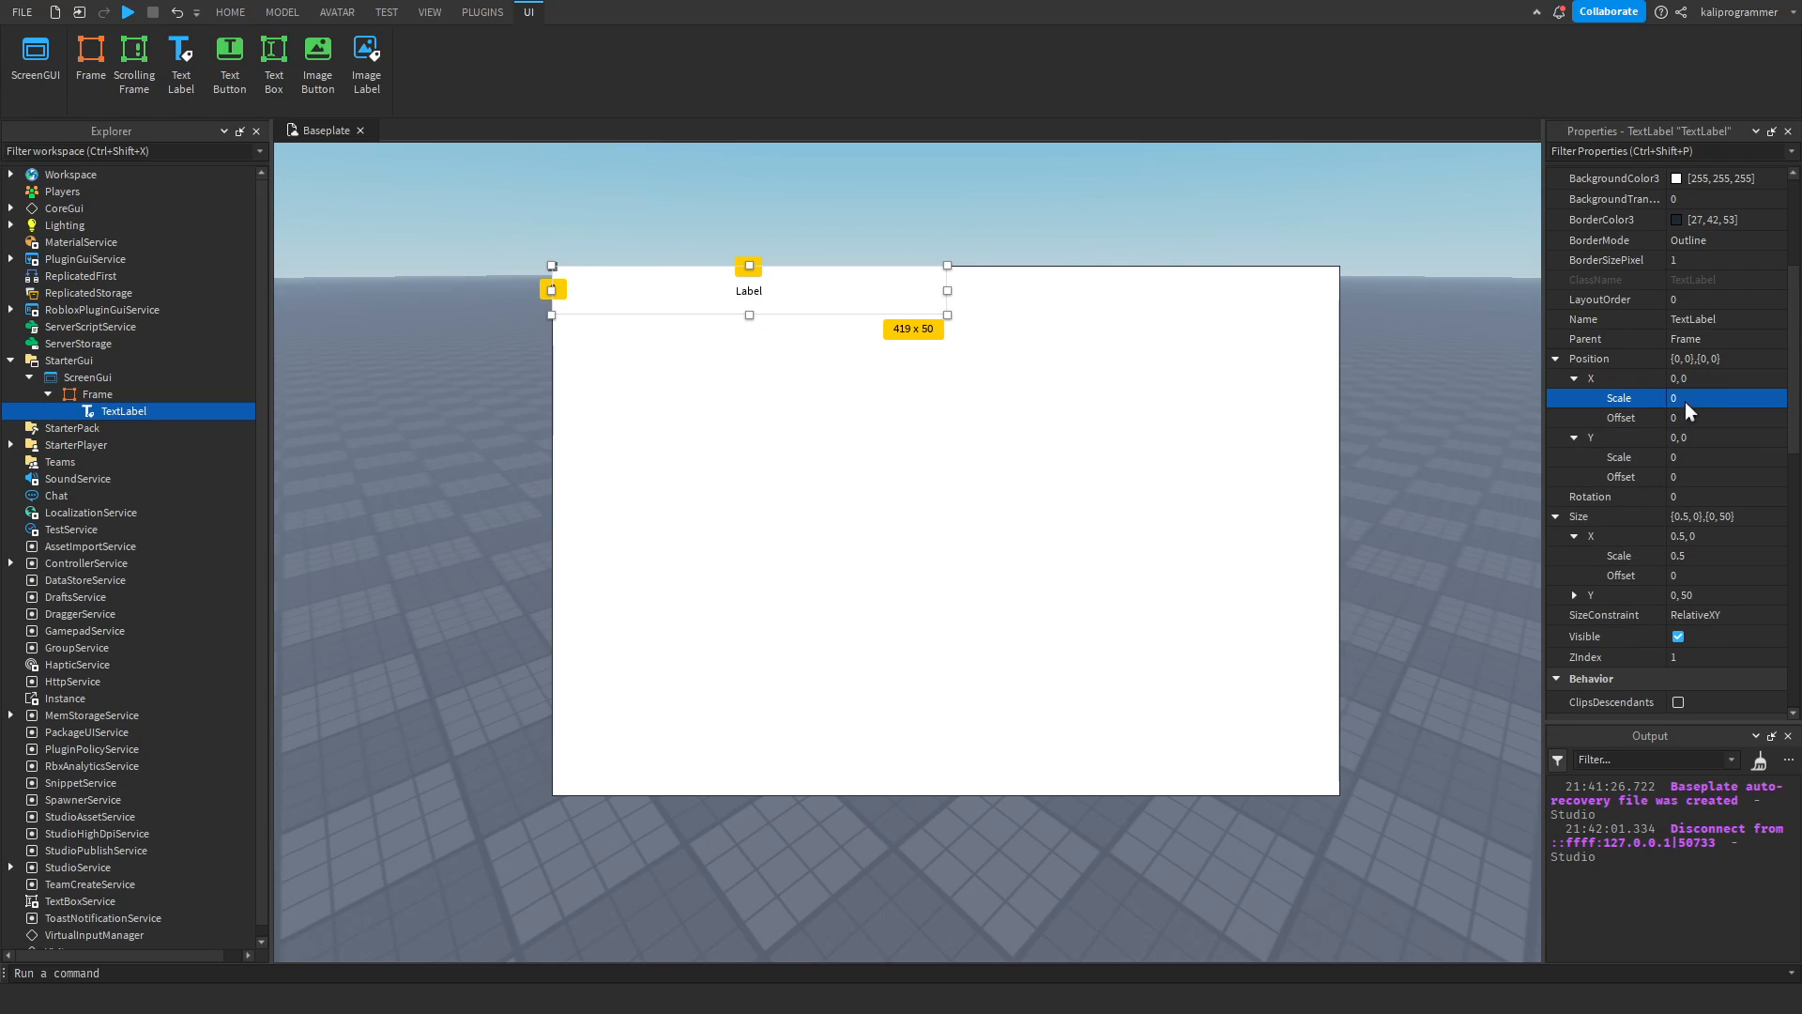
{"action": "left_click", "coordinate": [1706, 550]}
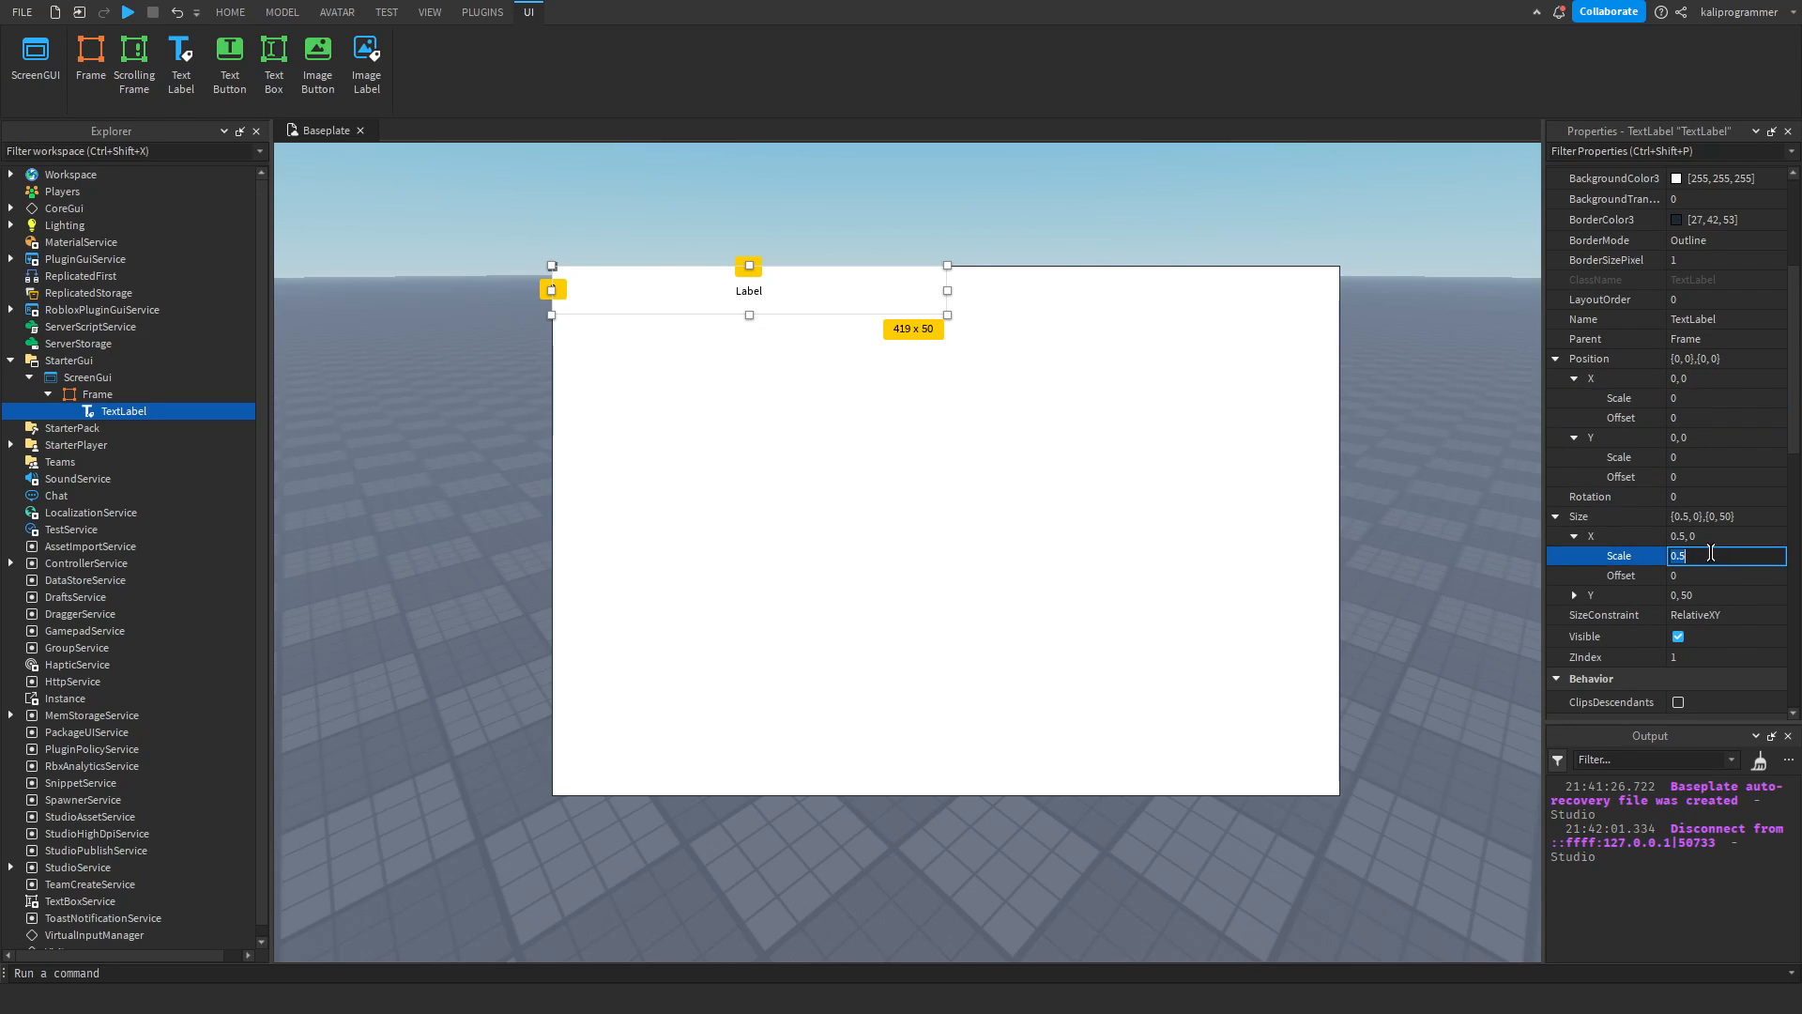
{"action": "key", "text": "Return"}
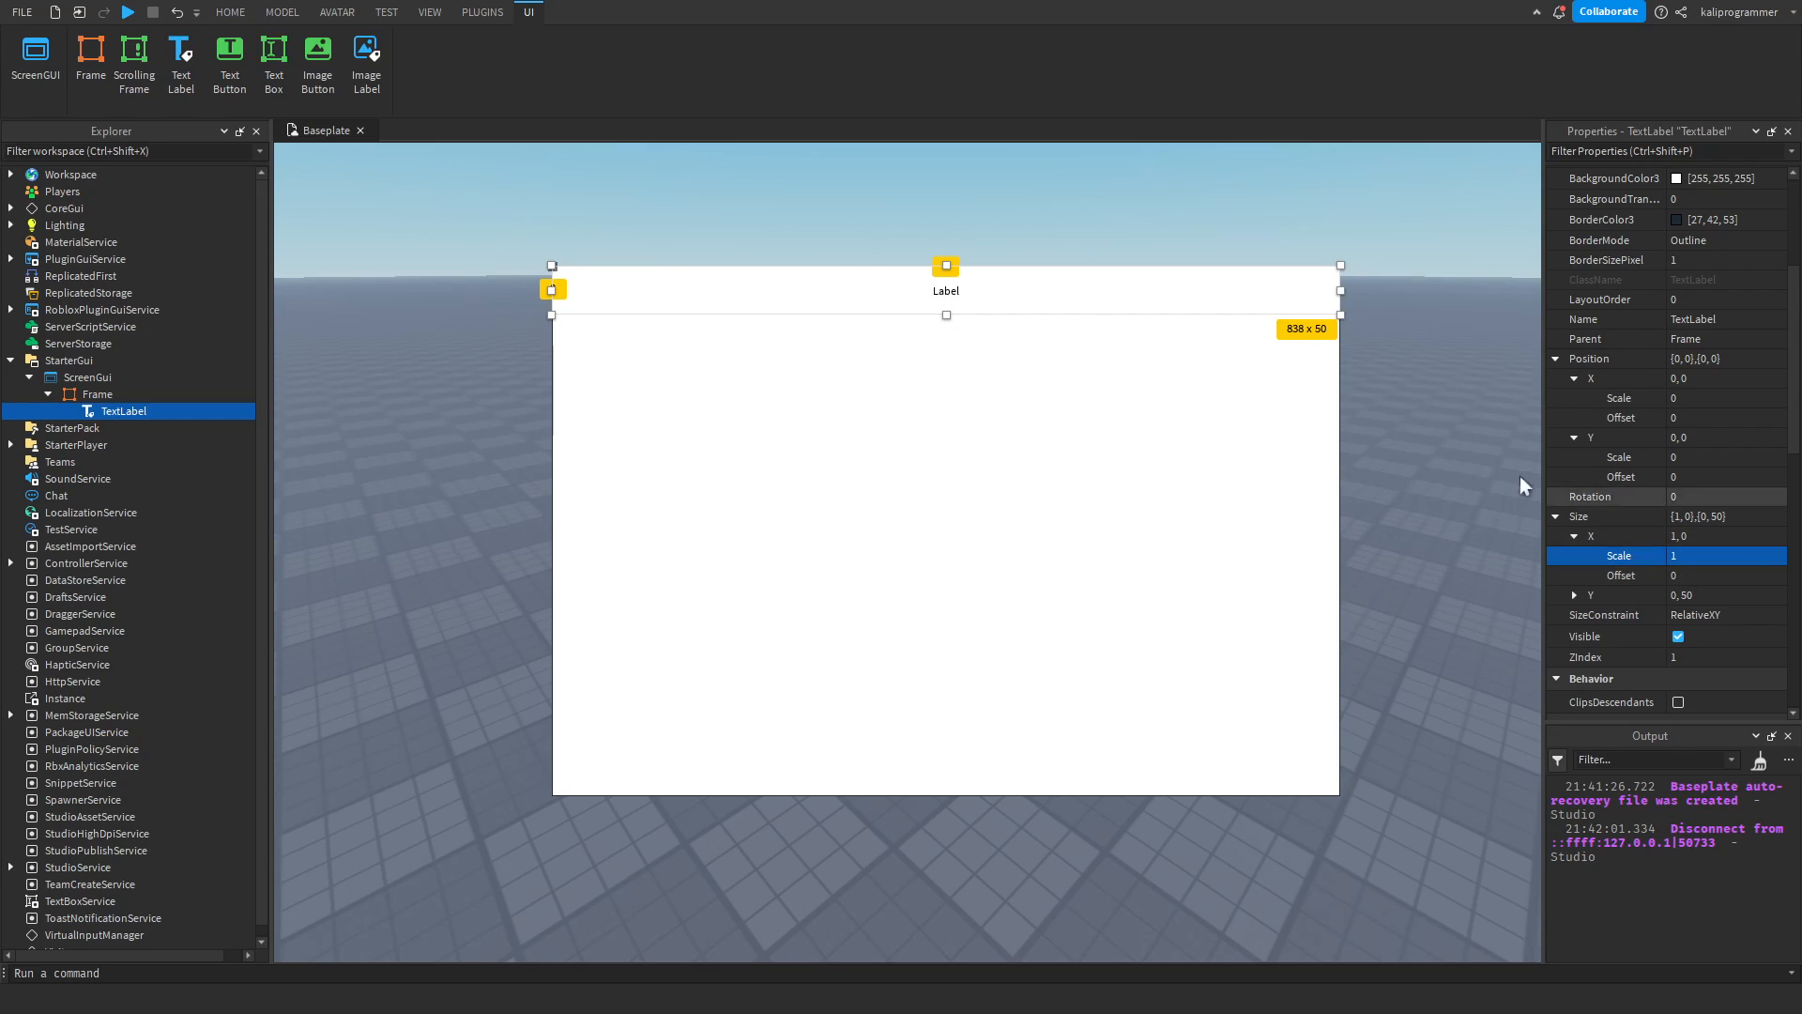
Narrow the Frame to about 652 pixels wide, and test its position by widening and narrowing the viewport.
{"action": "left_click", "coordinate": [148, 393]}
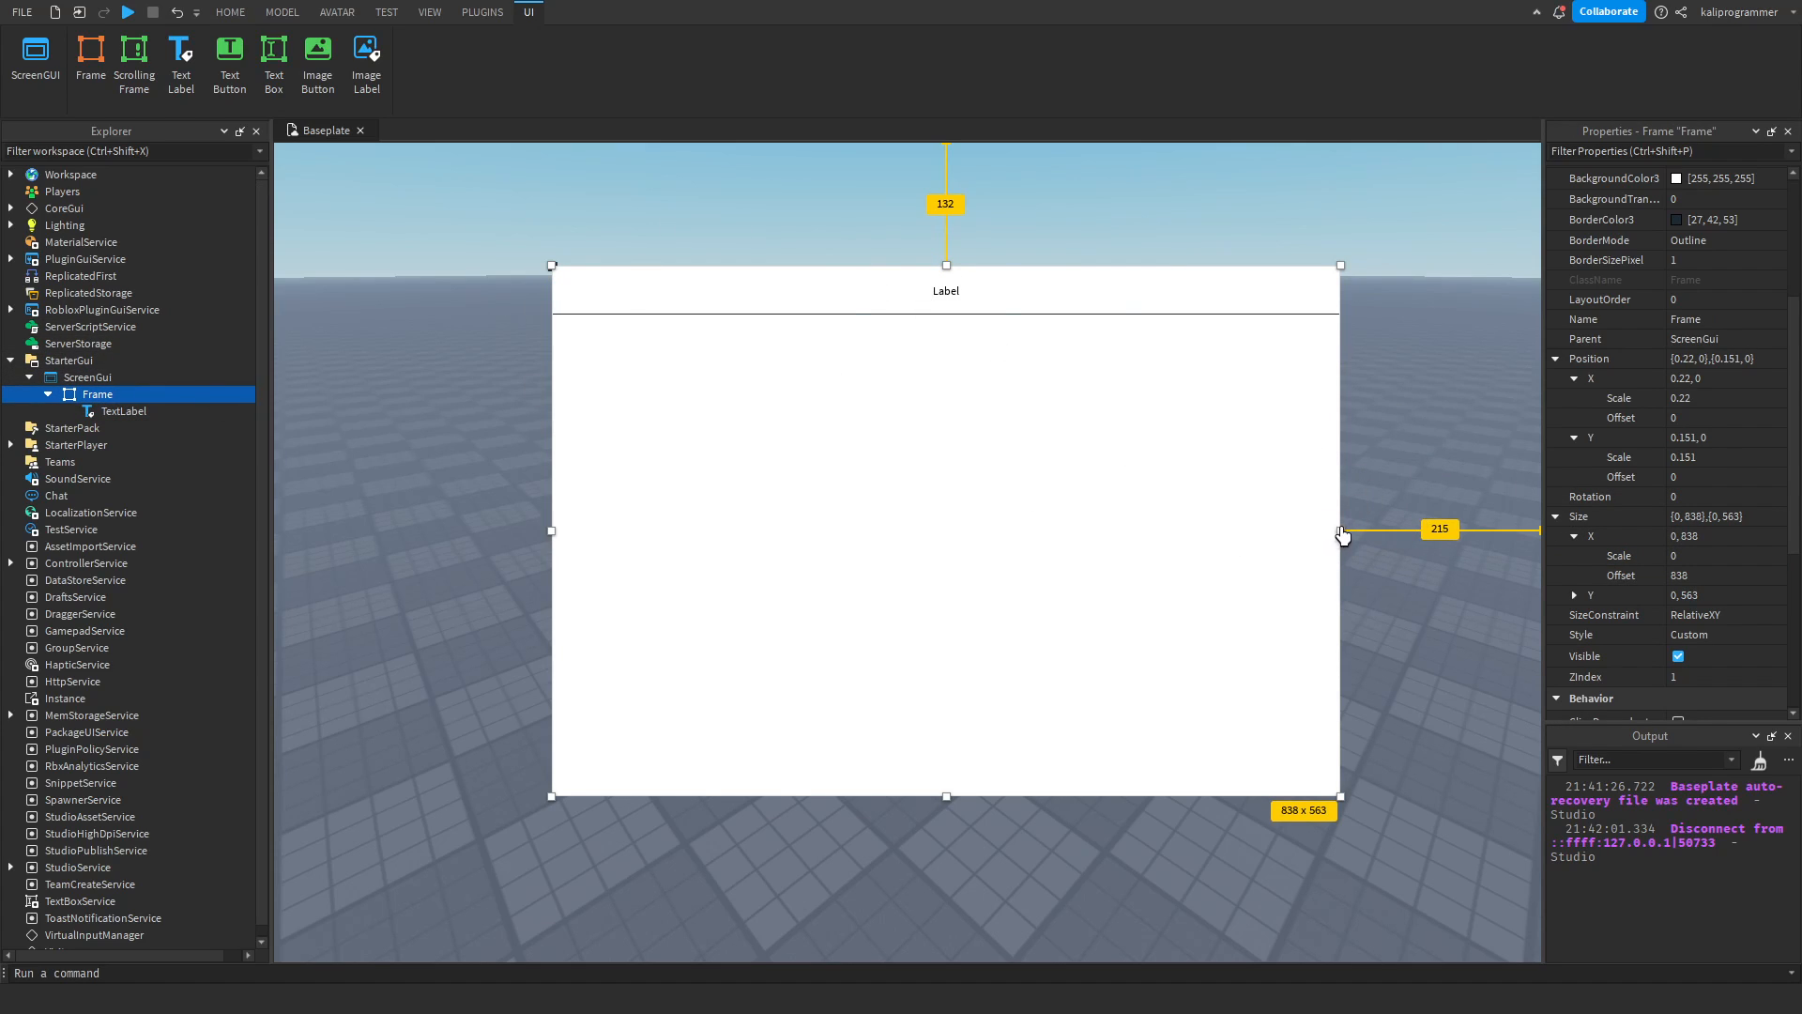
{"action": "left_click_drag", "start_coordinate": [1342, 532], "coordinate": [1166, 535]}
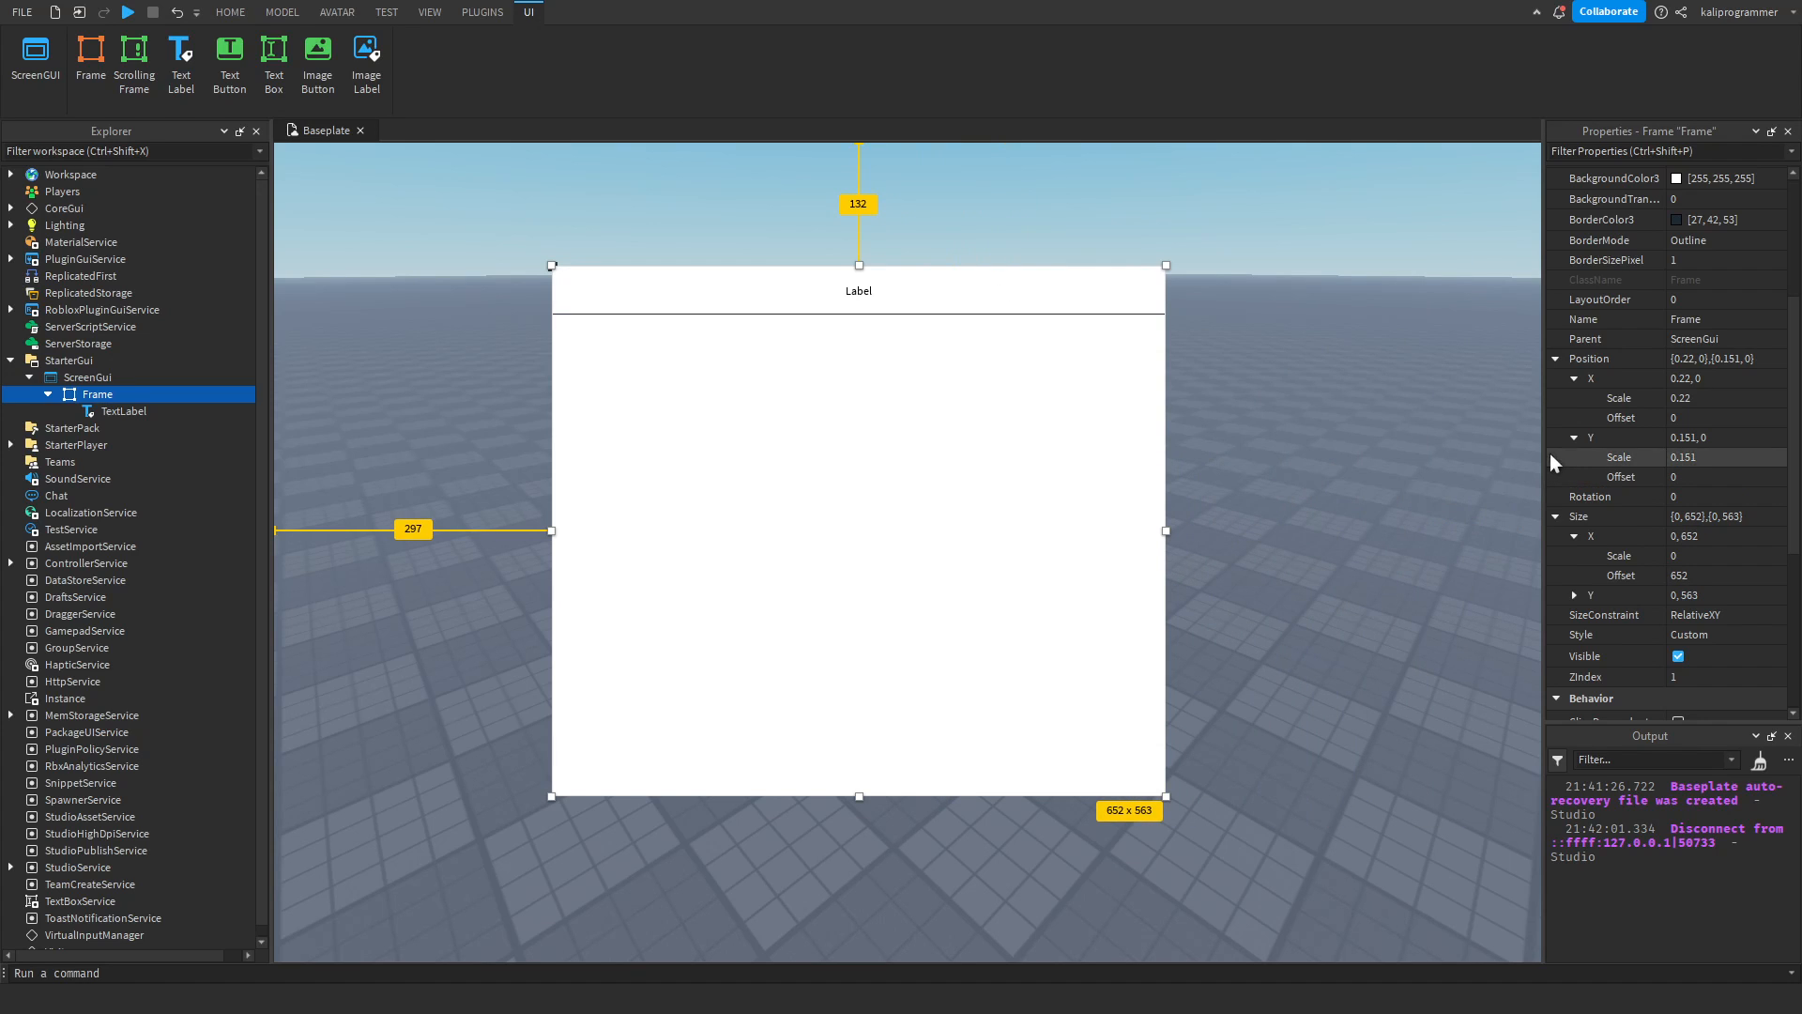
{"action": "left_click_drag", "start_coordinate": [1543, 454], "coordinate": [1605, 472]}
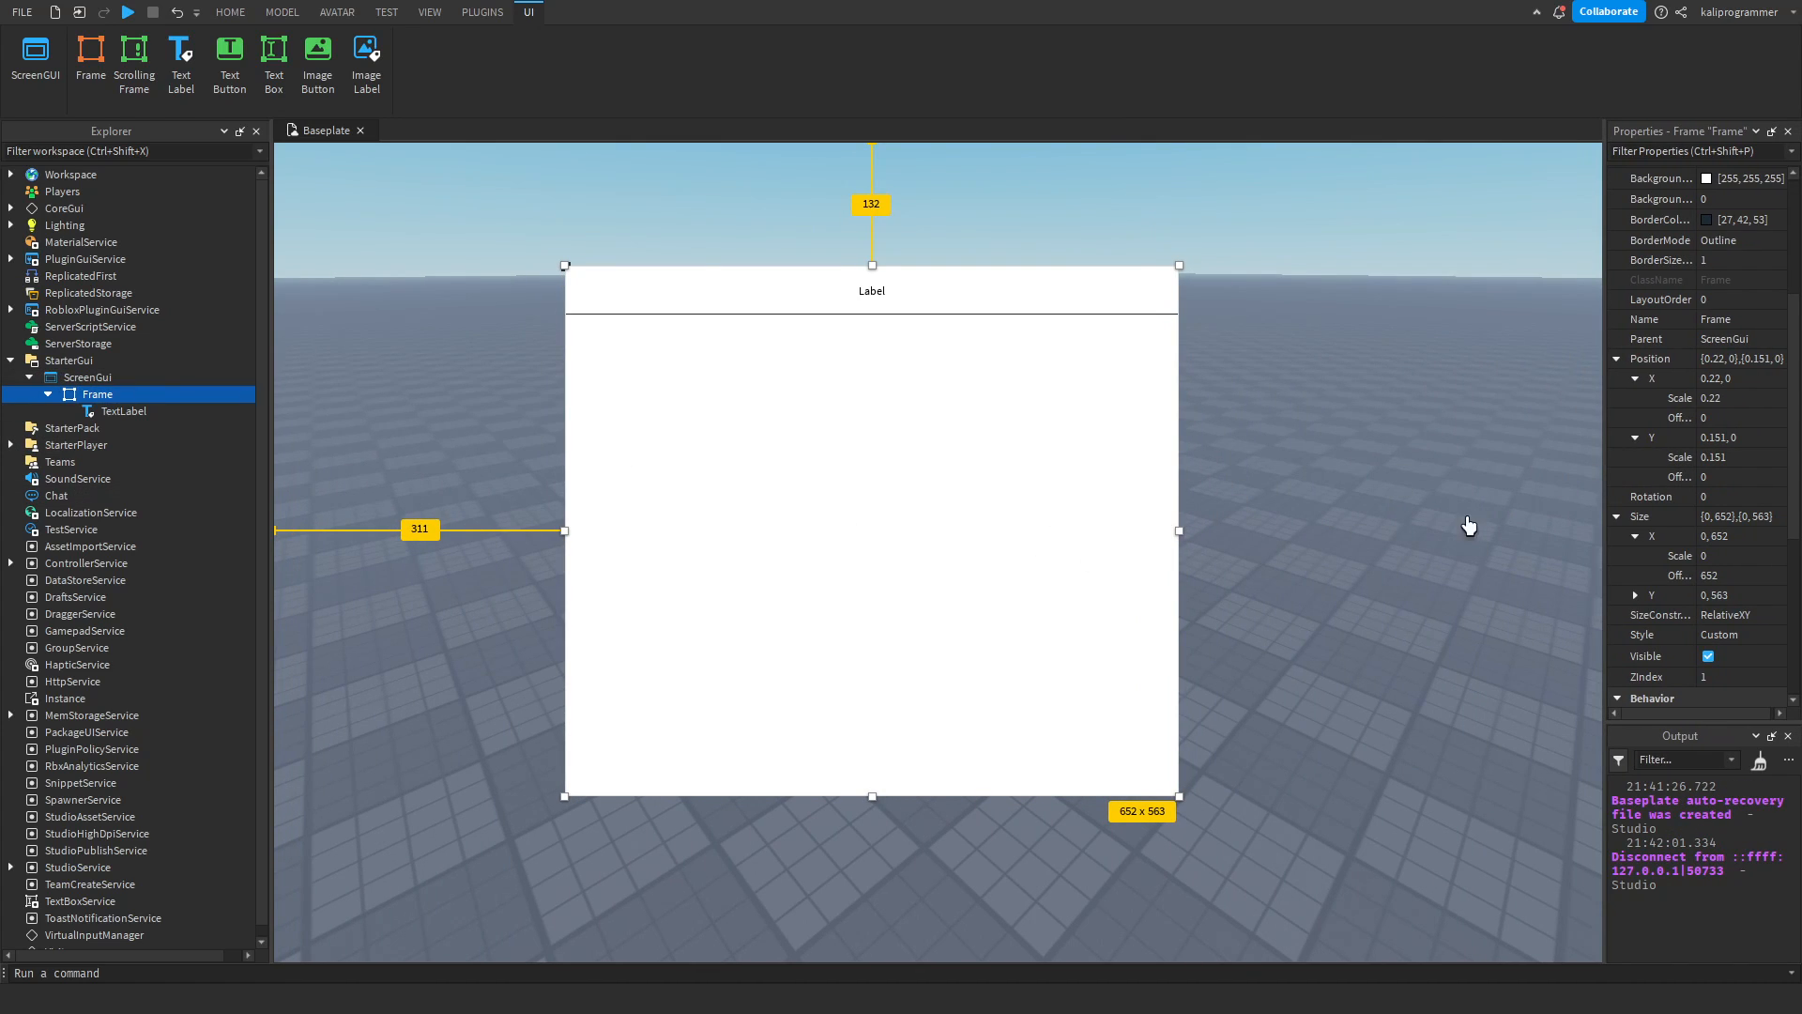
{"action": "left_click_drag", "start_coordinate": [1605, 487], "coordinate": [1537, 487]}
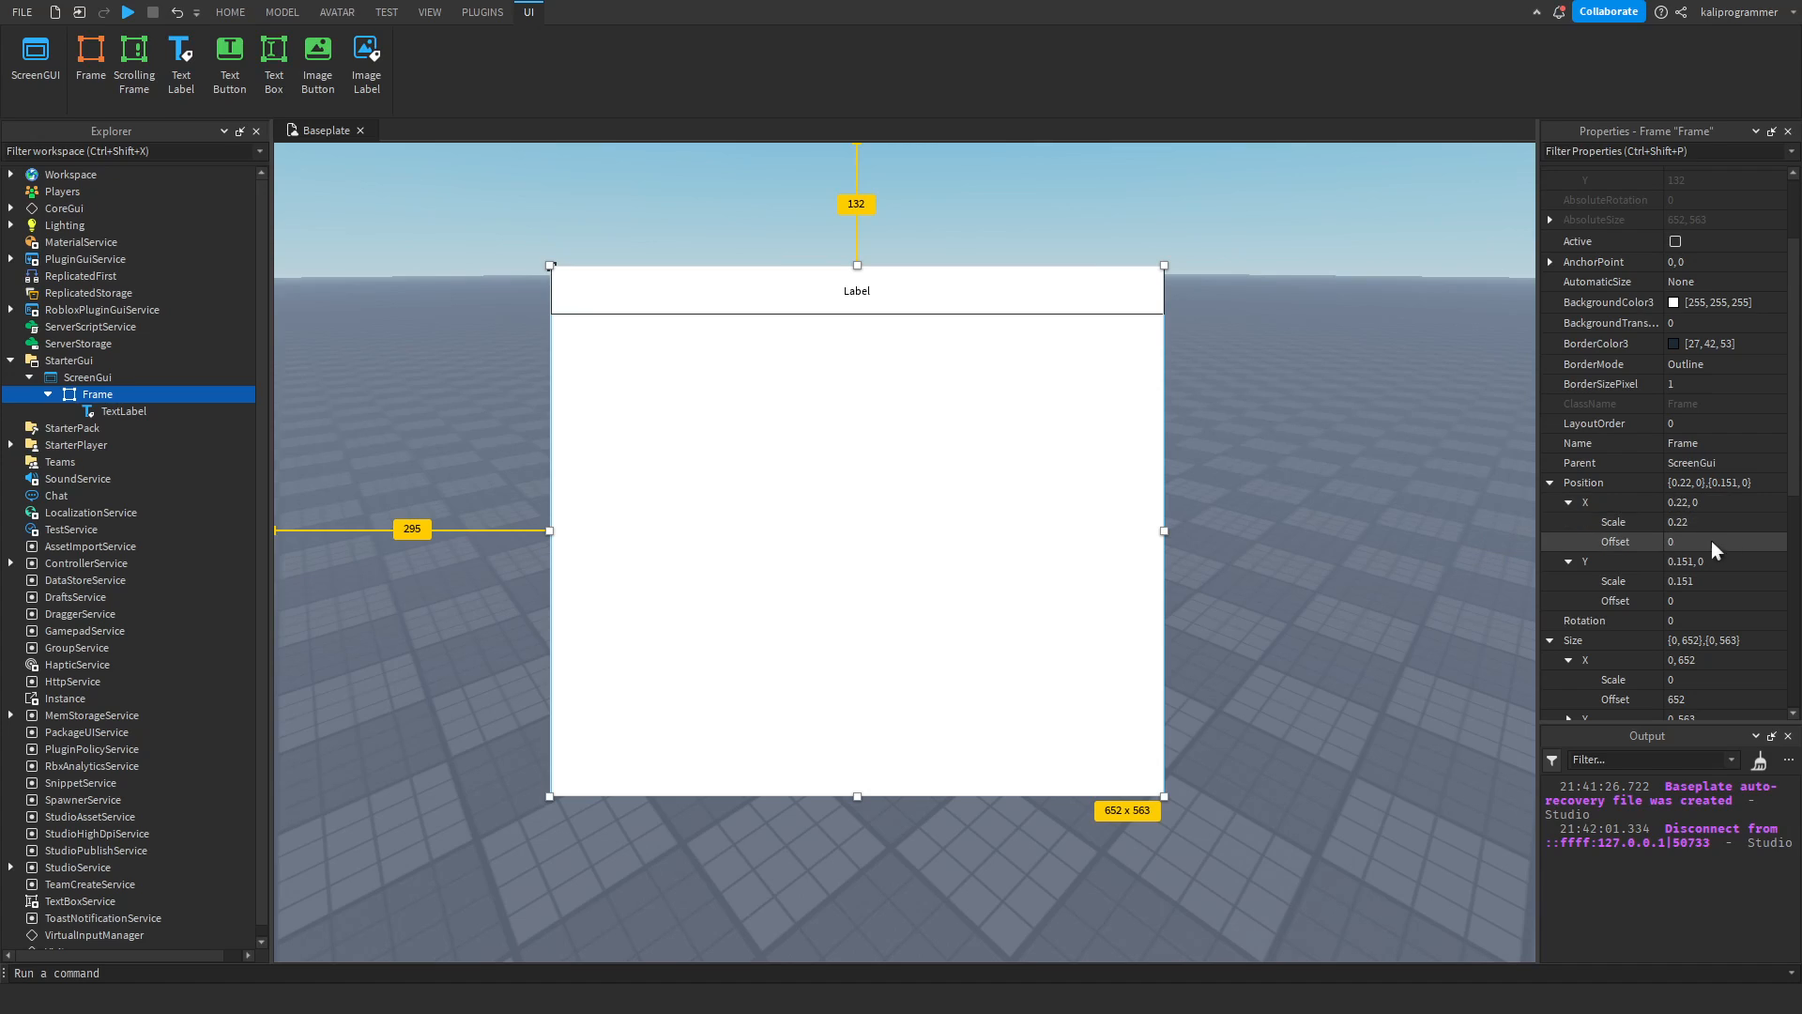
Widen the Frame from its right edge to about 710 pixels, leaving its height alone.
{"action": "left_click", "coordinate": [113, 413]}
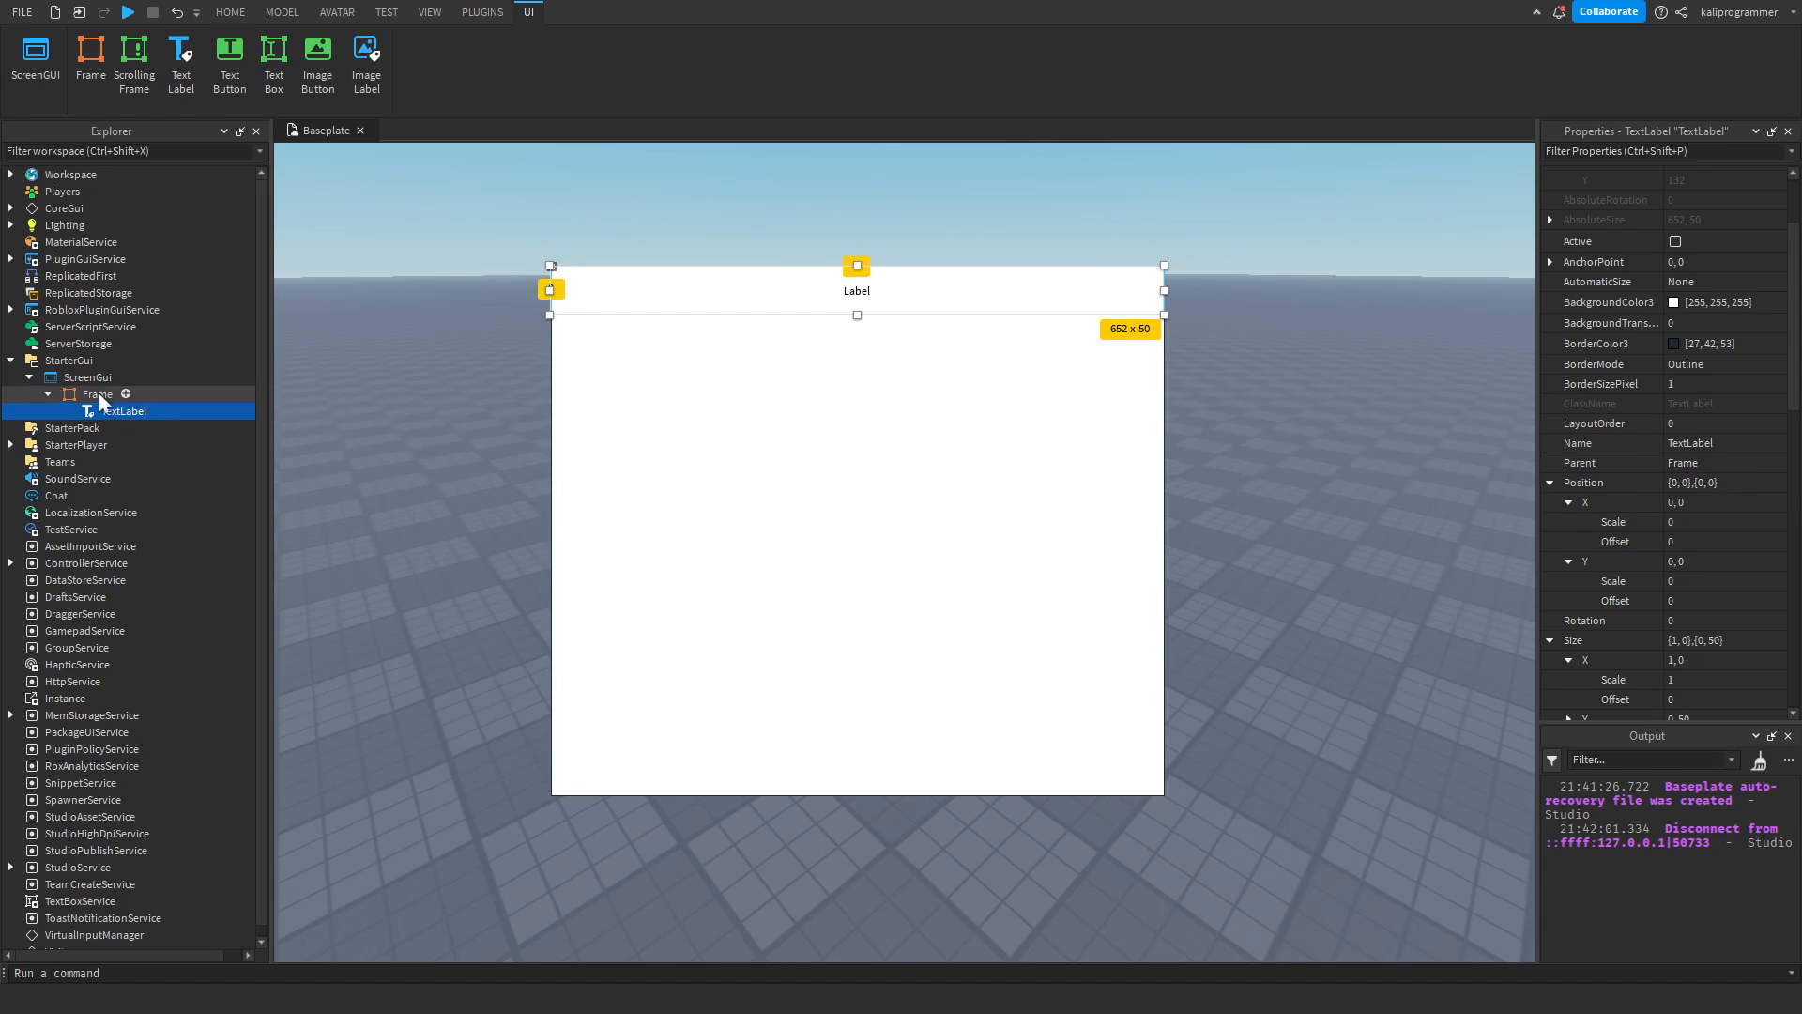
{"action": "left_click", "coordinate": [122, 394]}
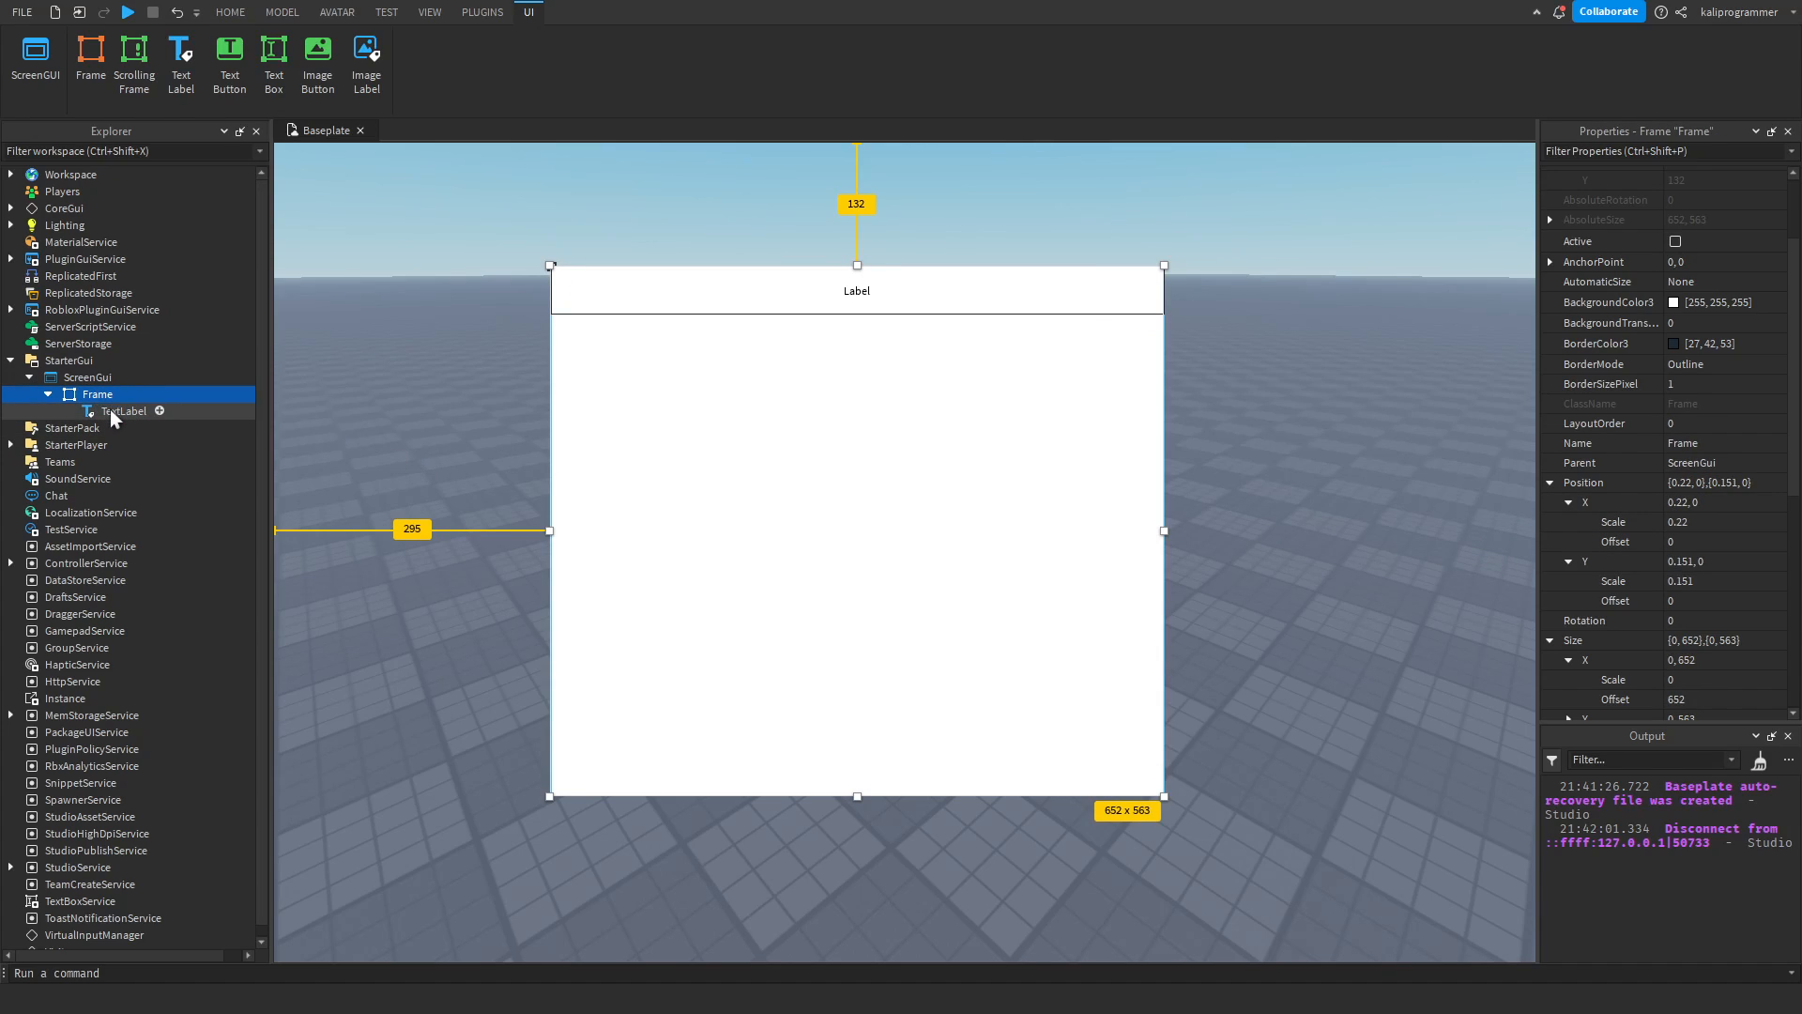
{"action": "left_click_drag", "start_coordinate": [1163, 530], "coordinate": [1218, 531]}
Turn the TextLabel's Visible property off and on again, and do the same for the Frame.
{"action": "left_click", "coordinate": [103, 412]}
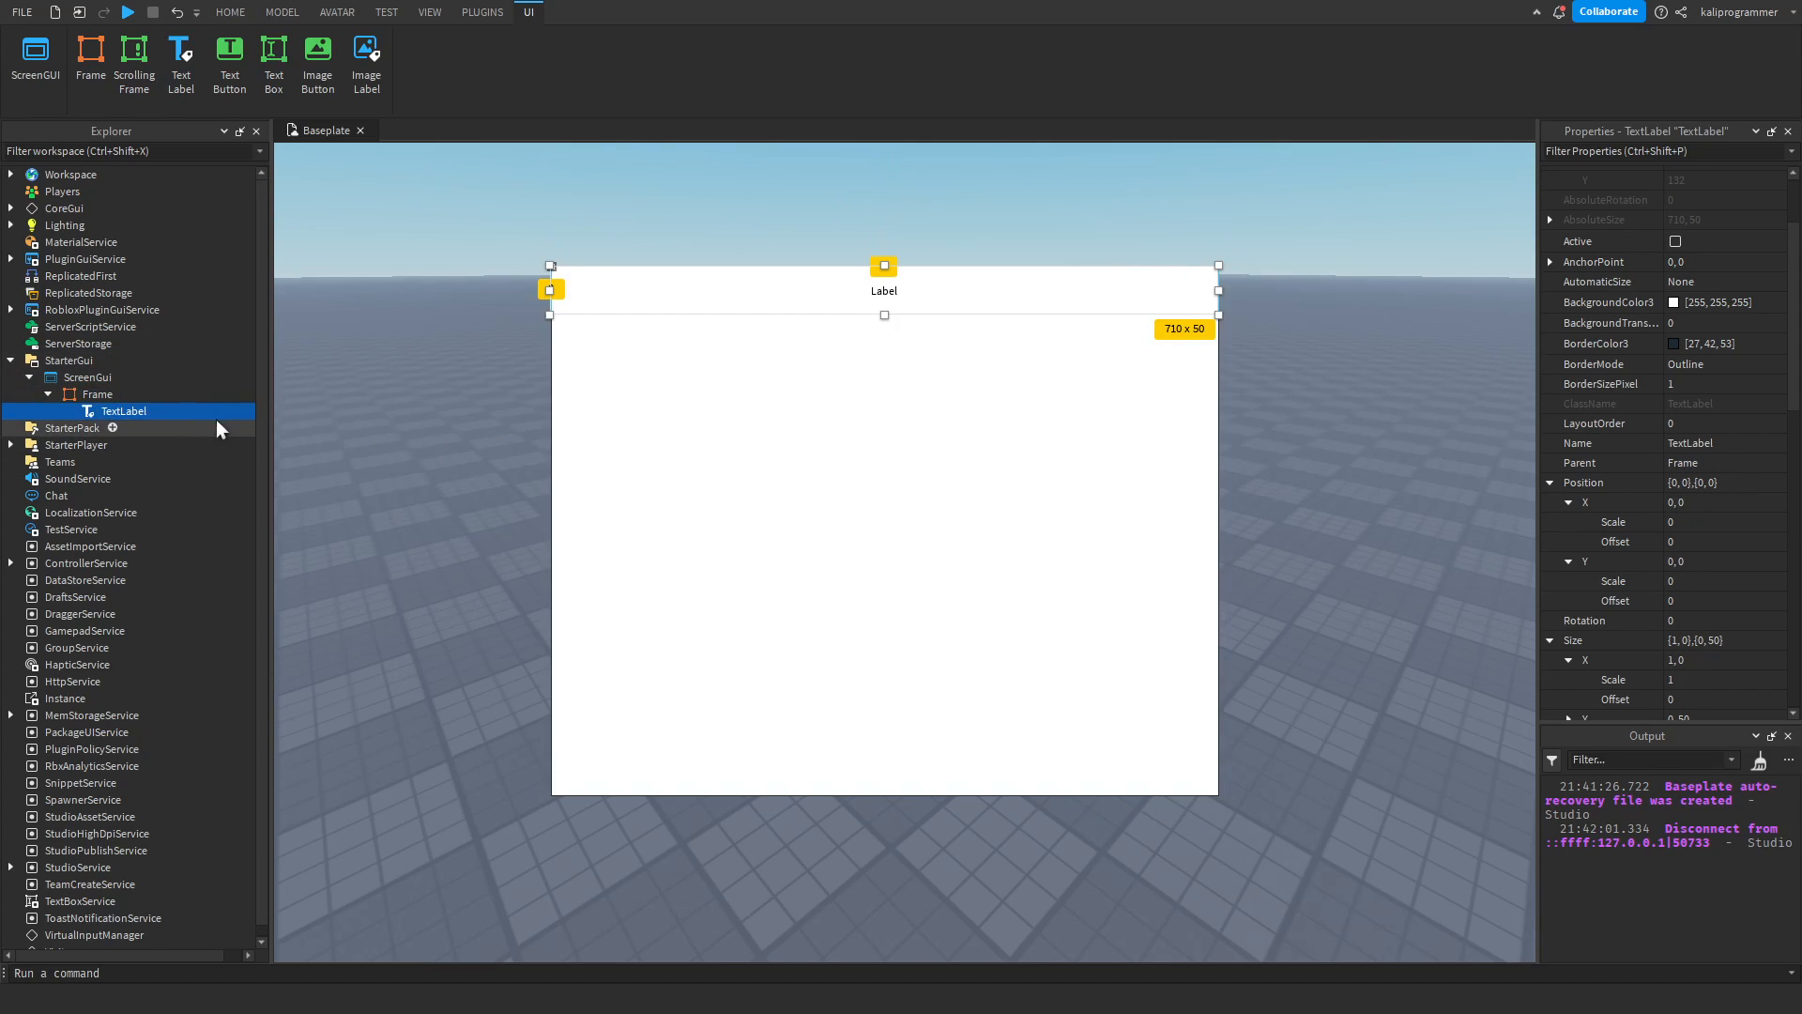
{"action": "scroll", "coordinate": [1596, 517], "scroll_direction": "down", "scroll_amount": 4}
{"action": "left_click", "coordinate": [1677, 513]}
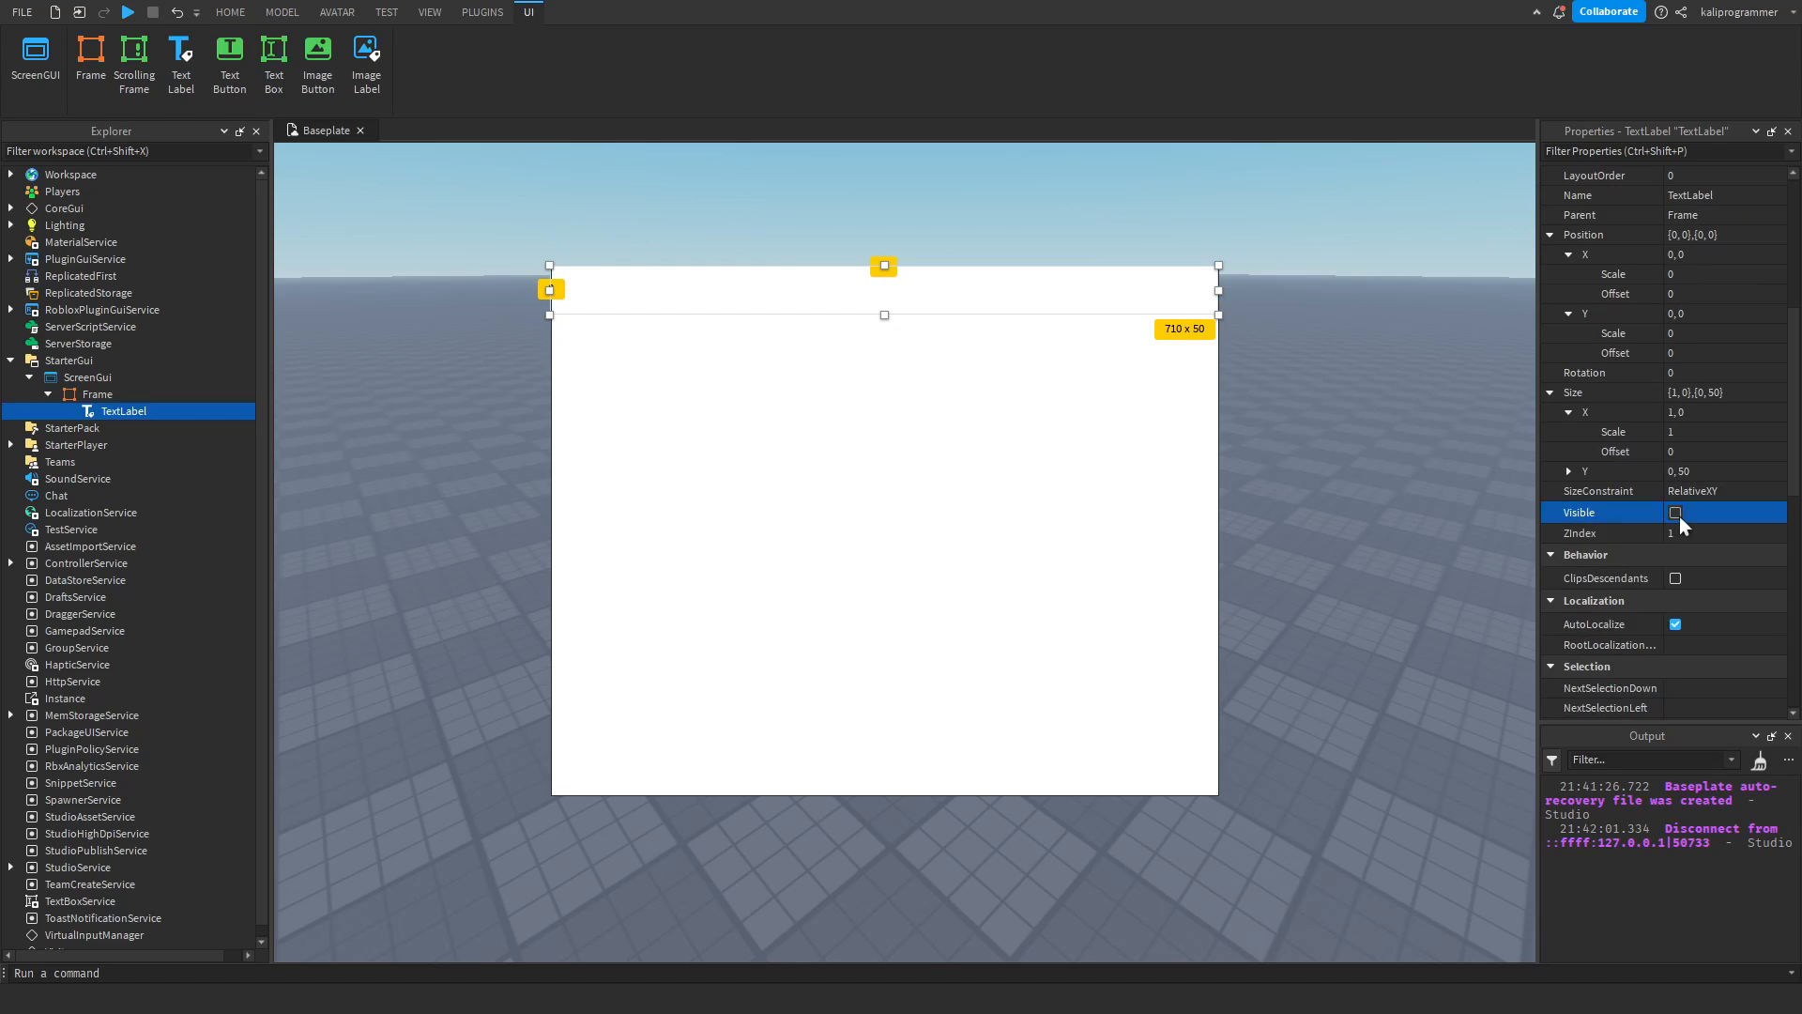
{"action": "left_click", "coordinate": [1676, 513]}
{"action": "left_click", "coordinate": [1038, 516]}
{"action": "left_click", "coordinate": [1675, 532]}
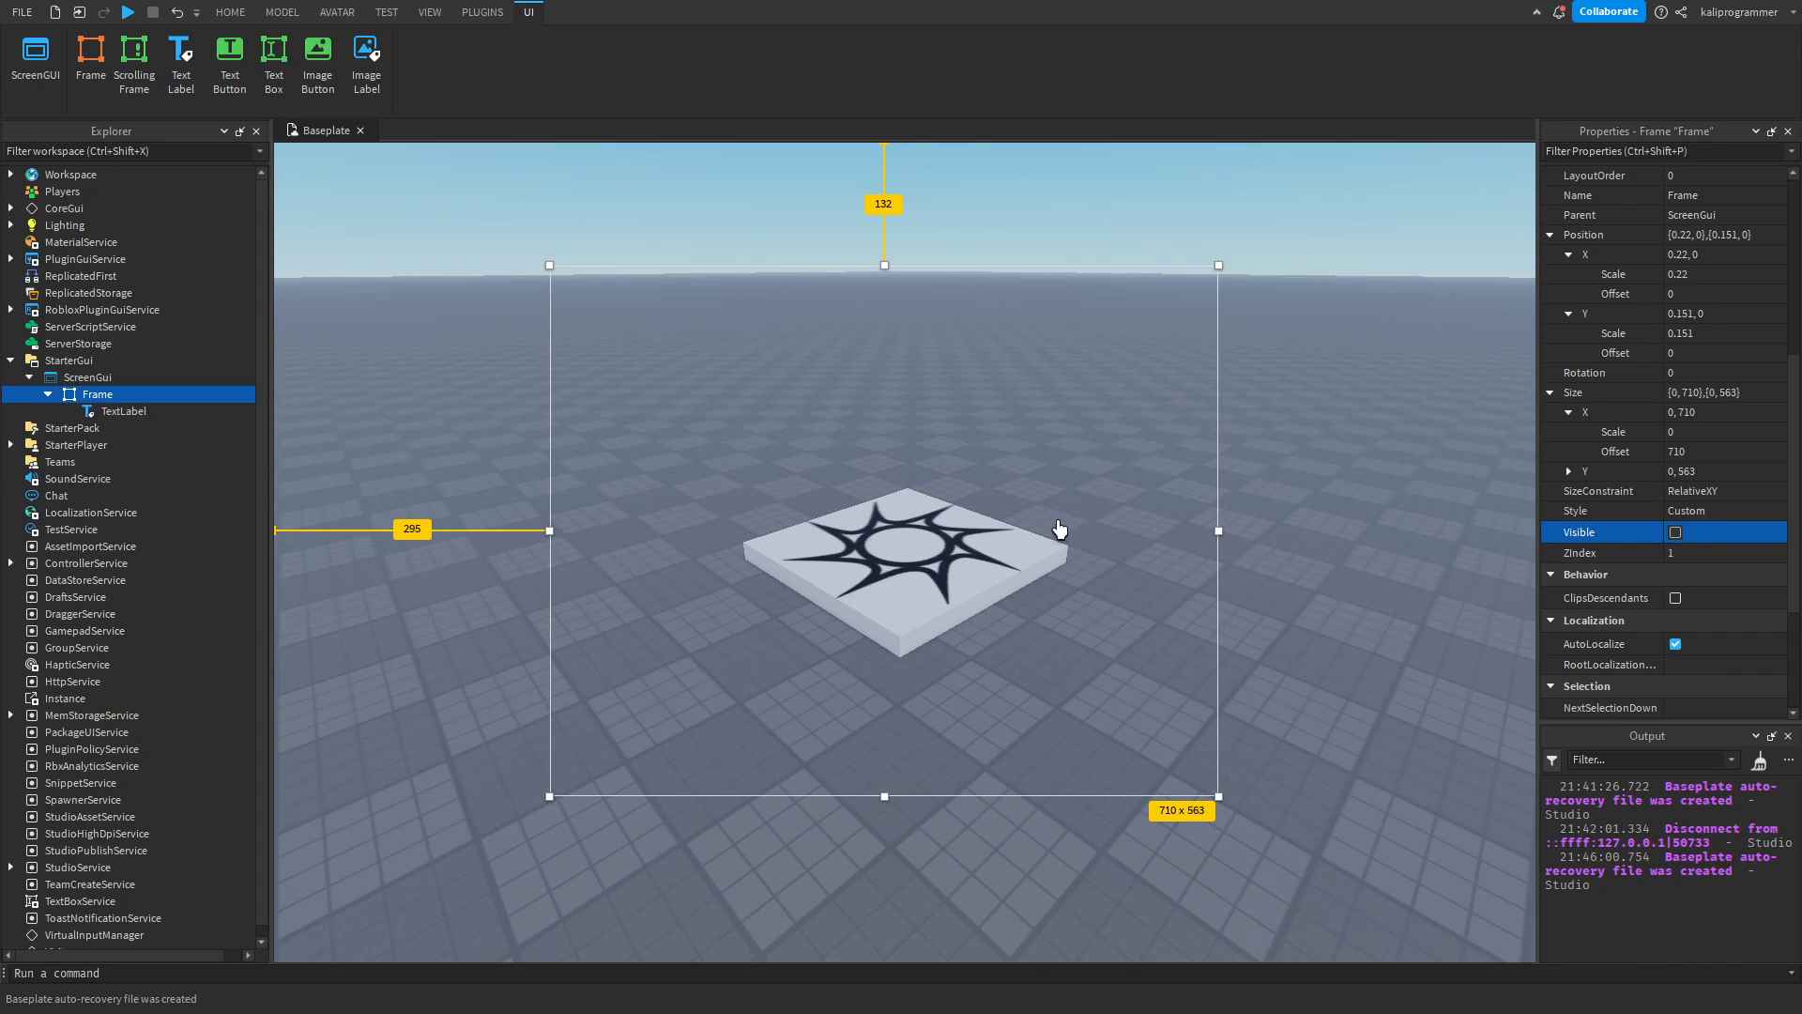
{"action": "left_click", "coordinate": [1676, 531]}
Duplicate the TextLabel four times and spread the copies down the Frame so that some overlap.
{"action": "scroll", "coordinate": [1667, 528], "scroll_direction": "up", "scroll_amount": 1}
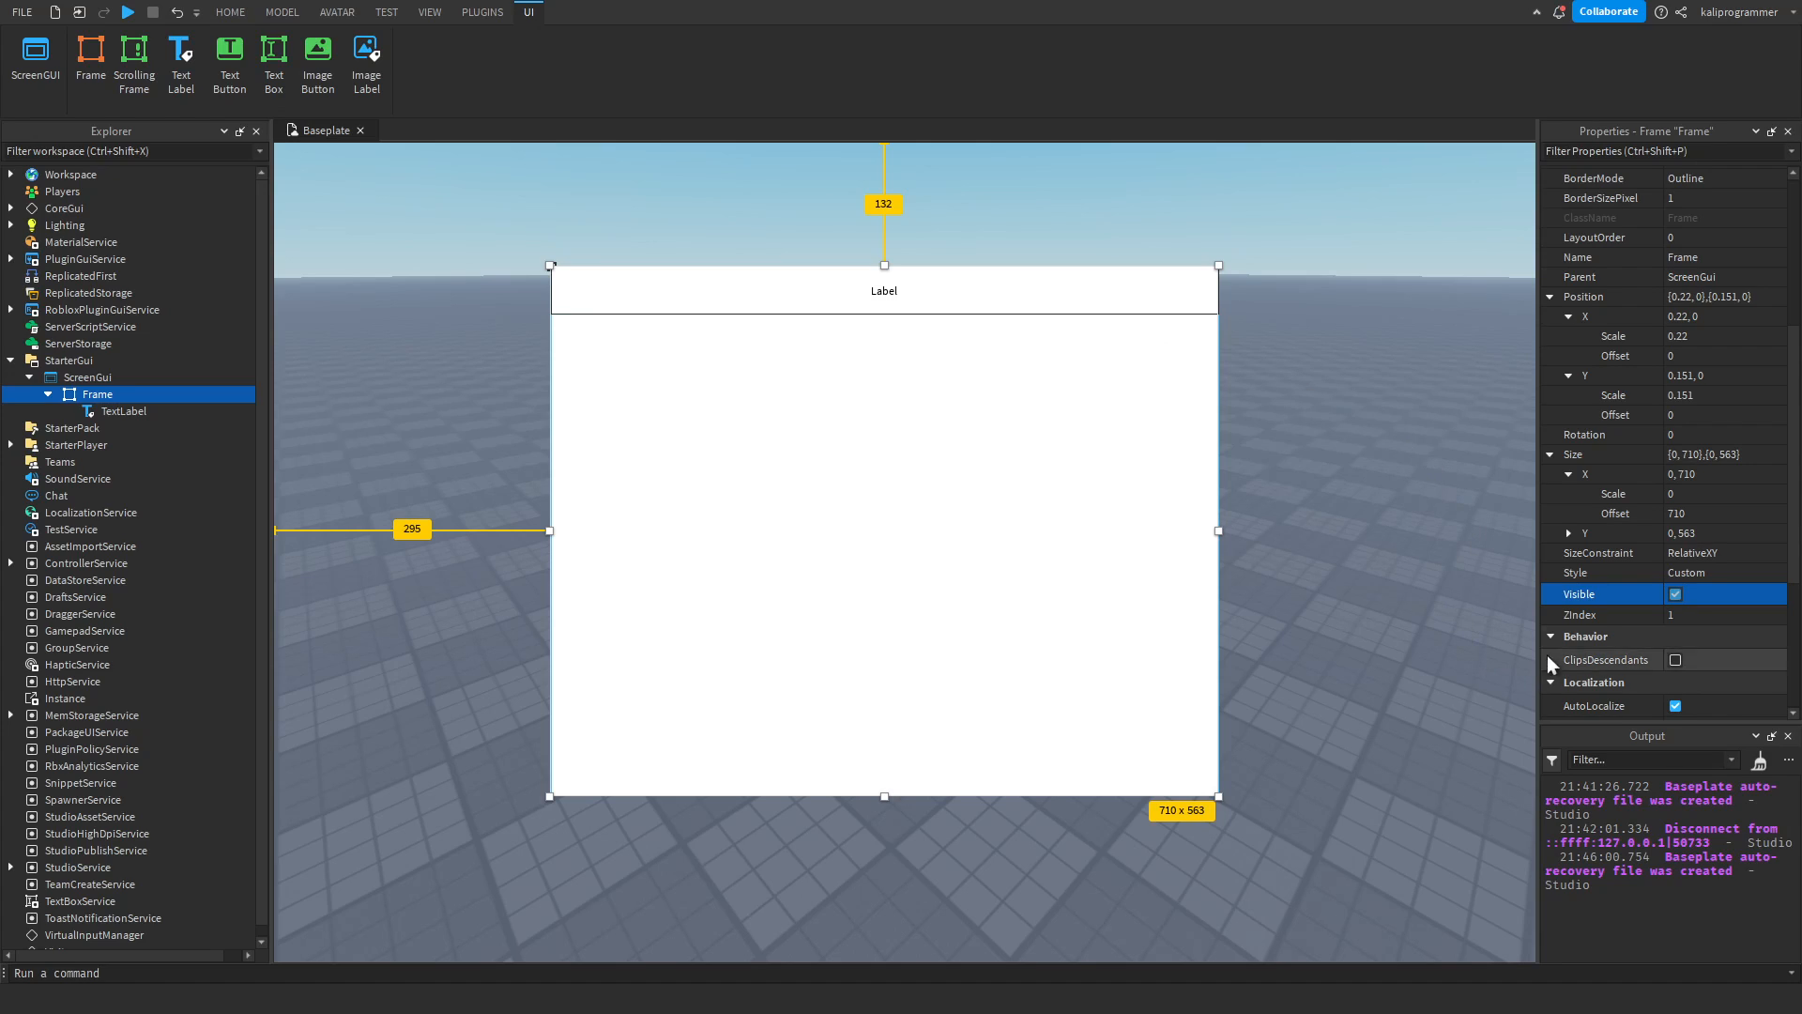
{"action": "left_click", "coordinate": [126, 410]}
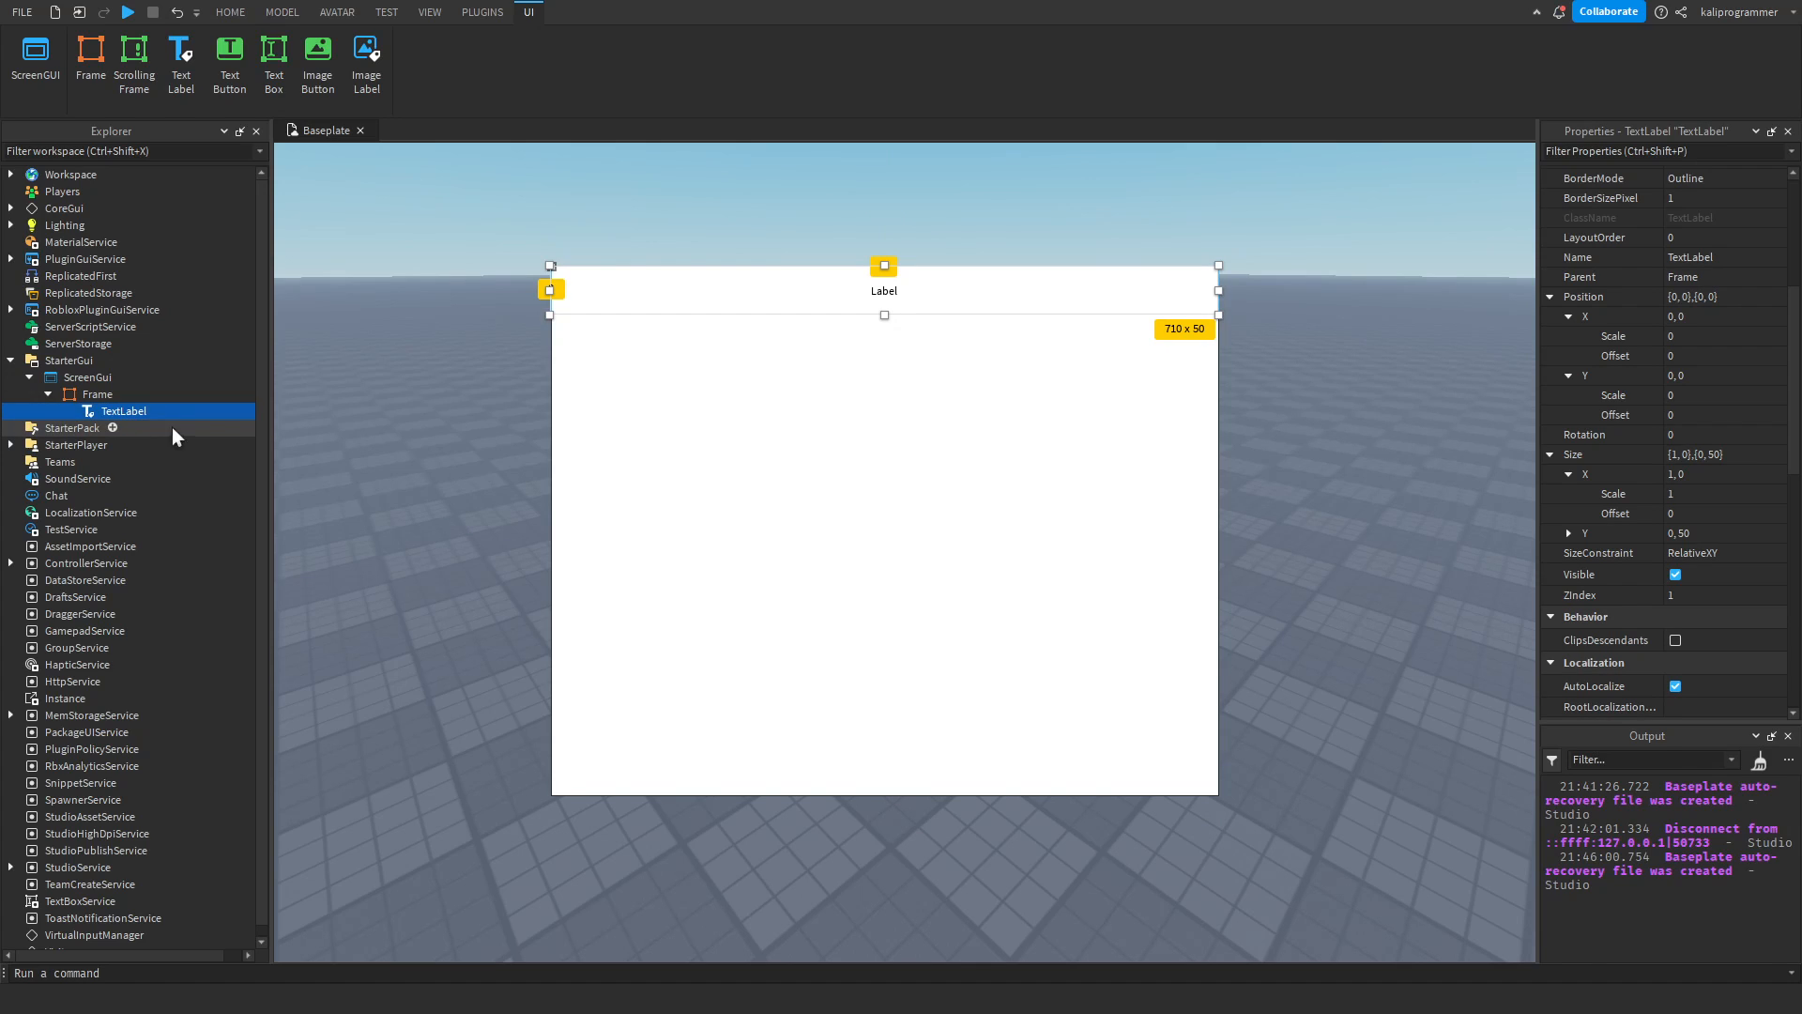
{"action": "key", "text": "ctrl+d"}
{"action": "key", "text": "ctrl+d"}
{"action": "key", "text": "ctrl+d"}
{"action": "key", "text": "ctrl+d"}
{"action": "left_click_drag", "start_coordinate": [919, 295], "coordinate": [930, 383]}
{"action": "left_click_drag", "start_coordinate": [930, 335], "coordinate": [919, 405]}
Set the ZIndex of the partly covered TextLabel copy to 10.
{"action": "left_click", "coordinate": [926, 367]}
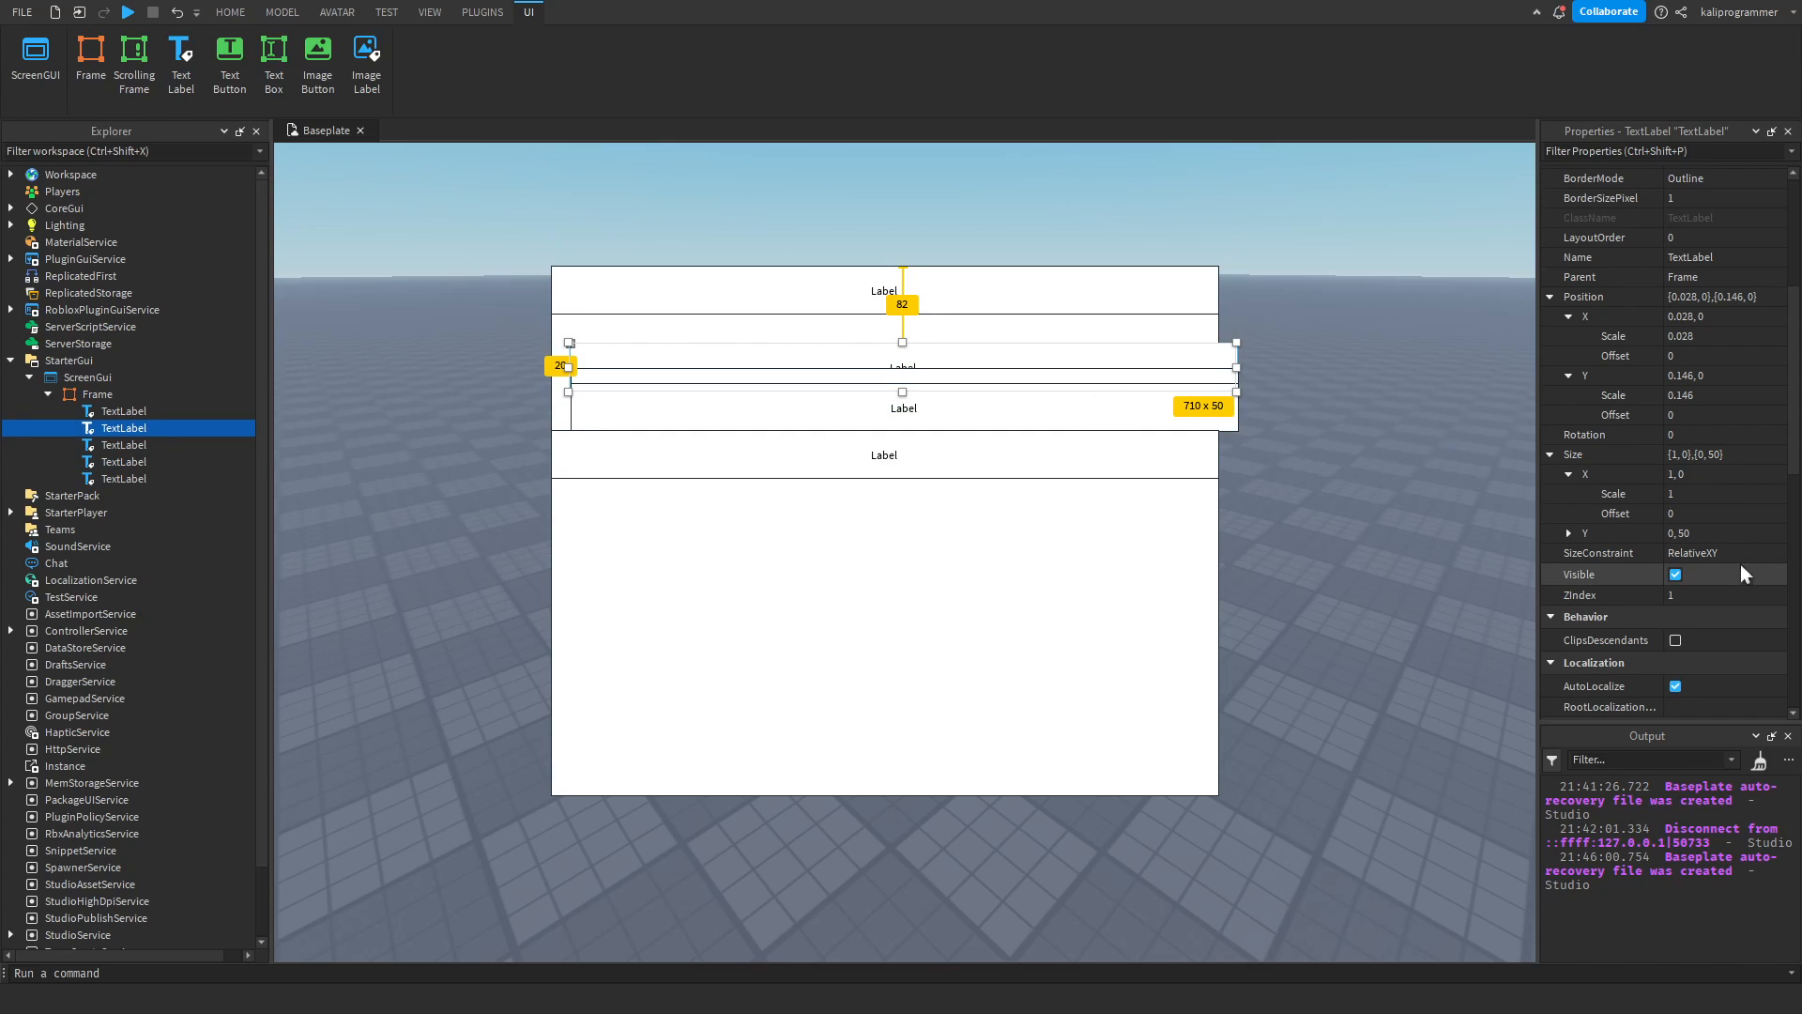
{"action": "left_click", "coordinate": [1708, 597]}
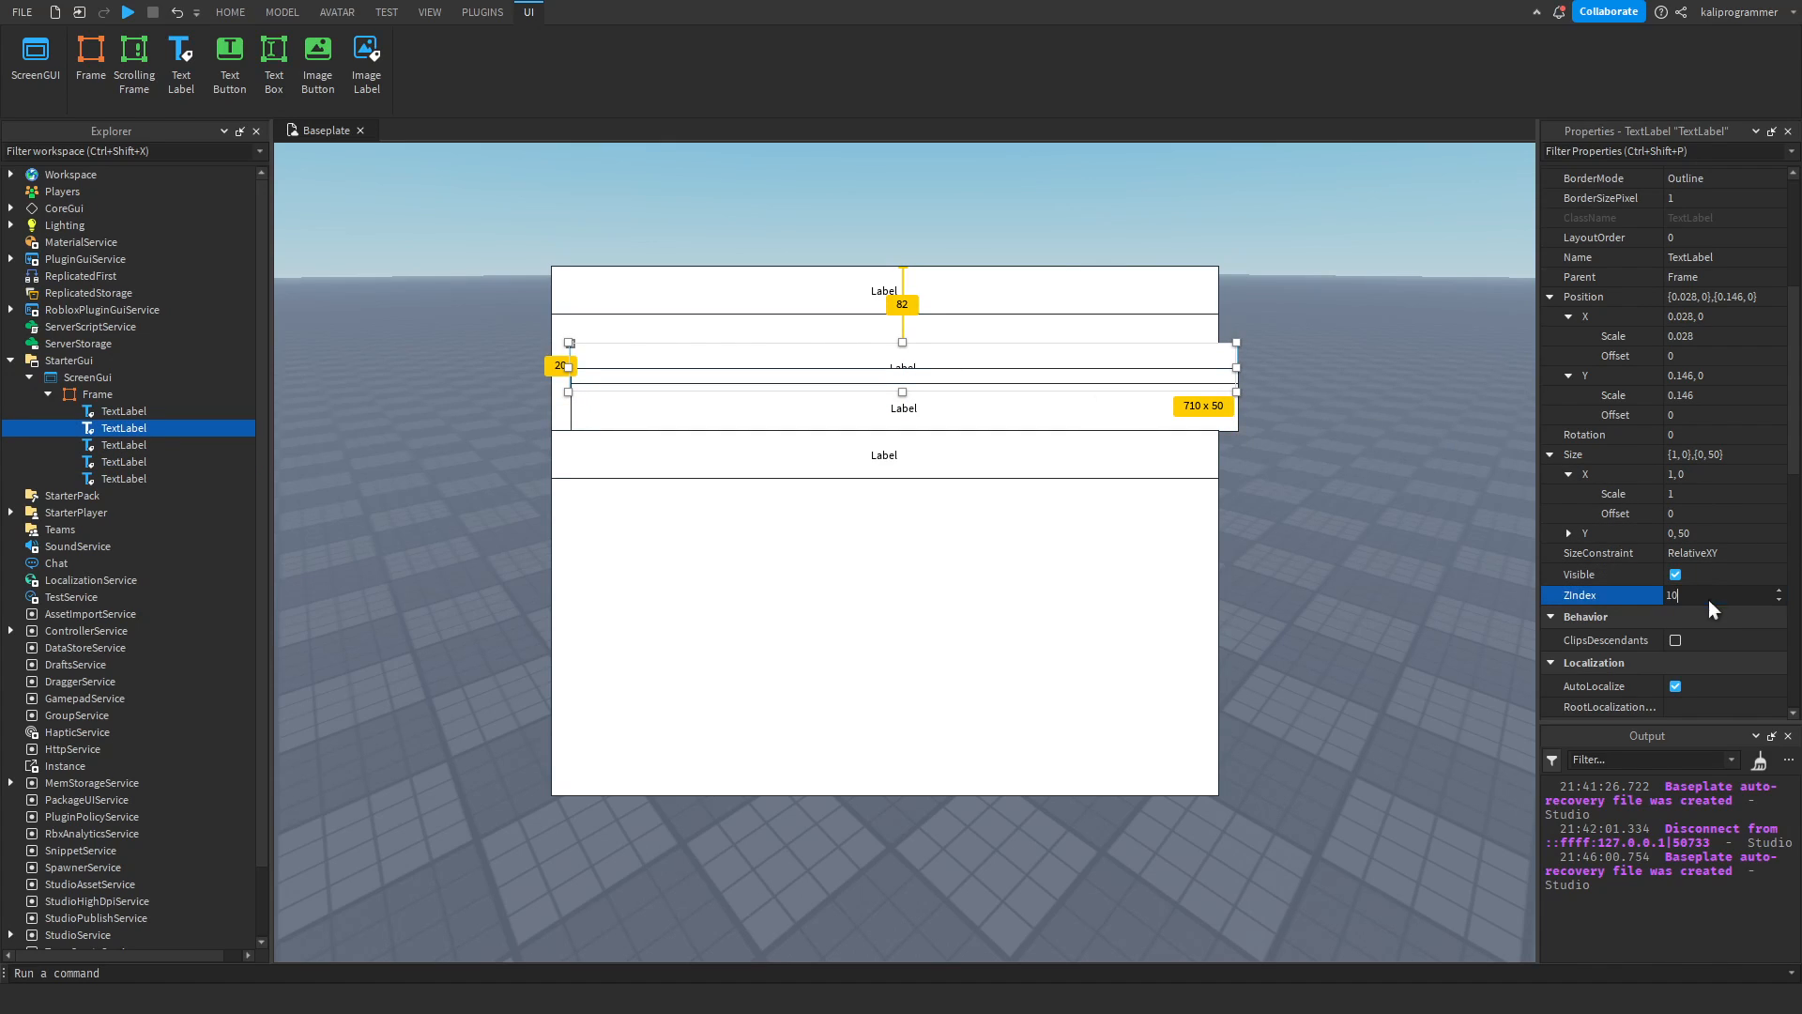
{"action": "type", "text": "10"}
{"action": "key", "text": "Return"}
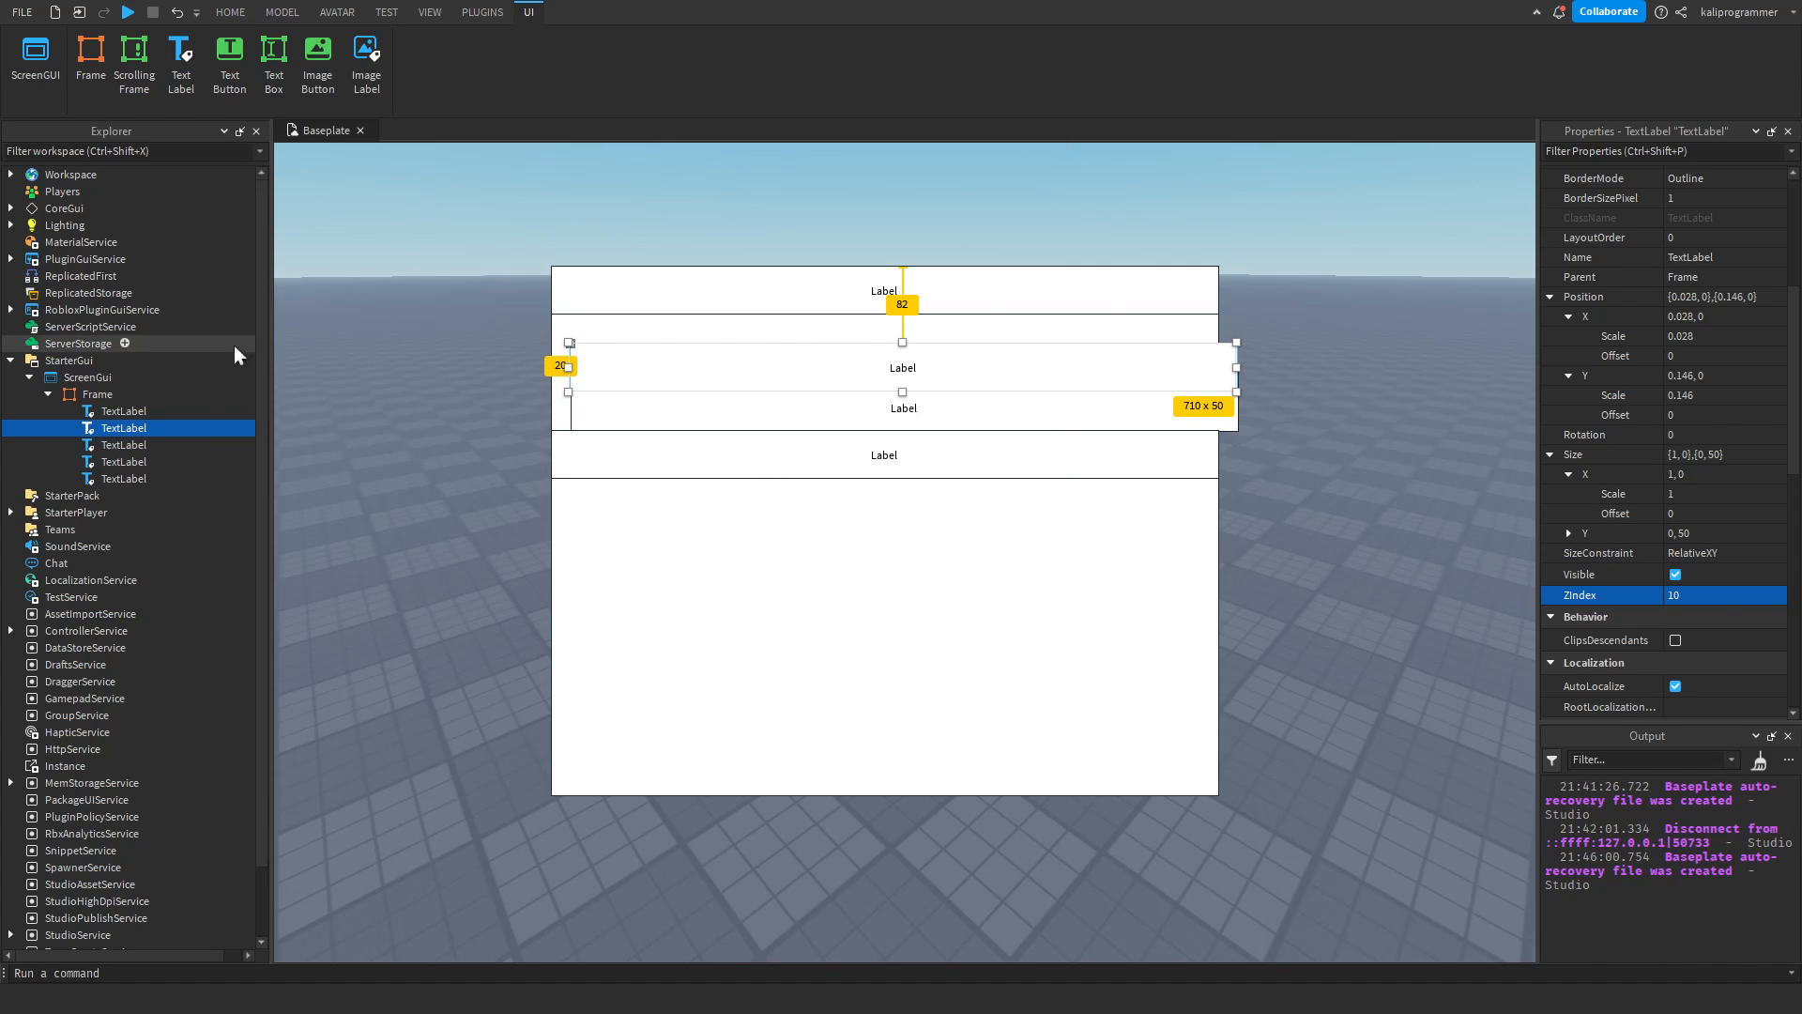
Delete the duplicate TextLabels, keeping only the original one inside the Frame.
{"action": "left_click", "coordinate": [115, 416]}
{"action": "left_click", "coordinate": [105, 450]}
{"action": "left_click", "coordinate": [112, 433]}
{"action": "left_click", "coordinate": [115, 479], "text": "shift"}
{"action": "key", "text": "Delete"}
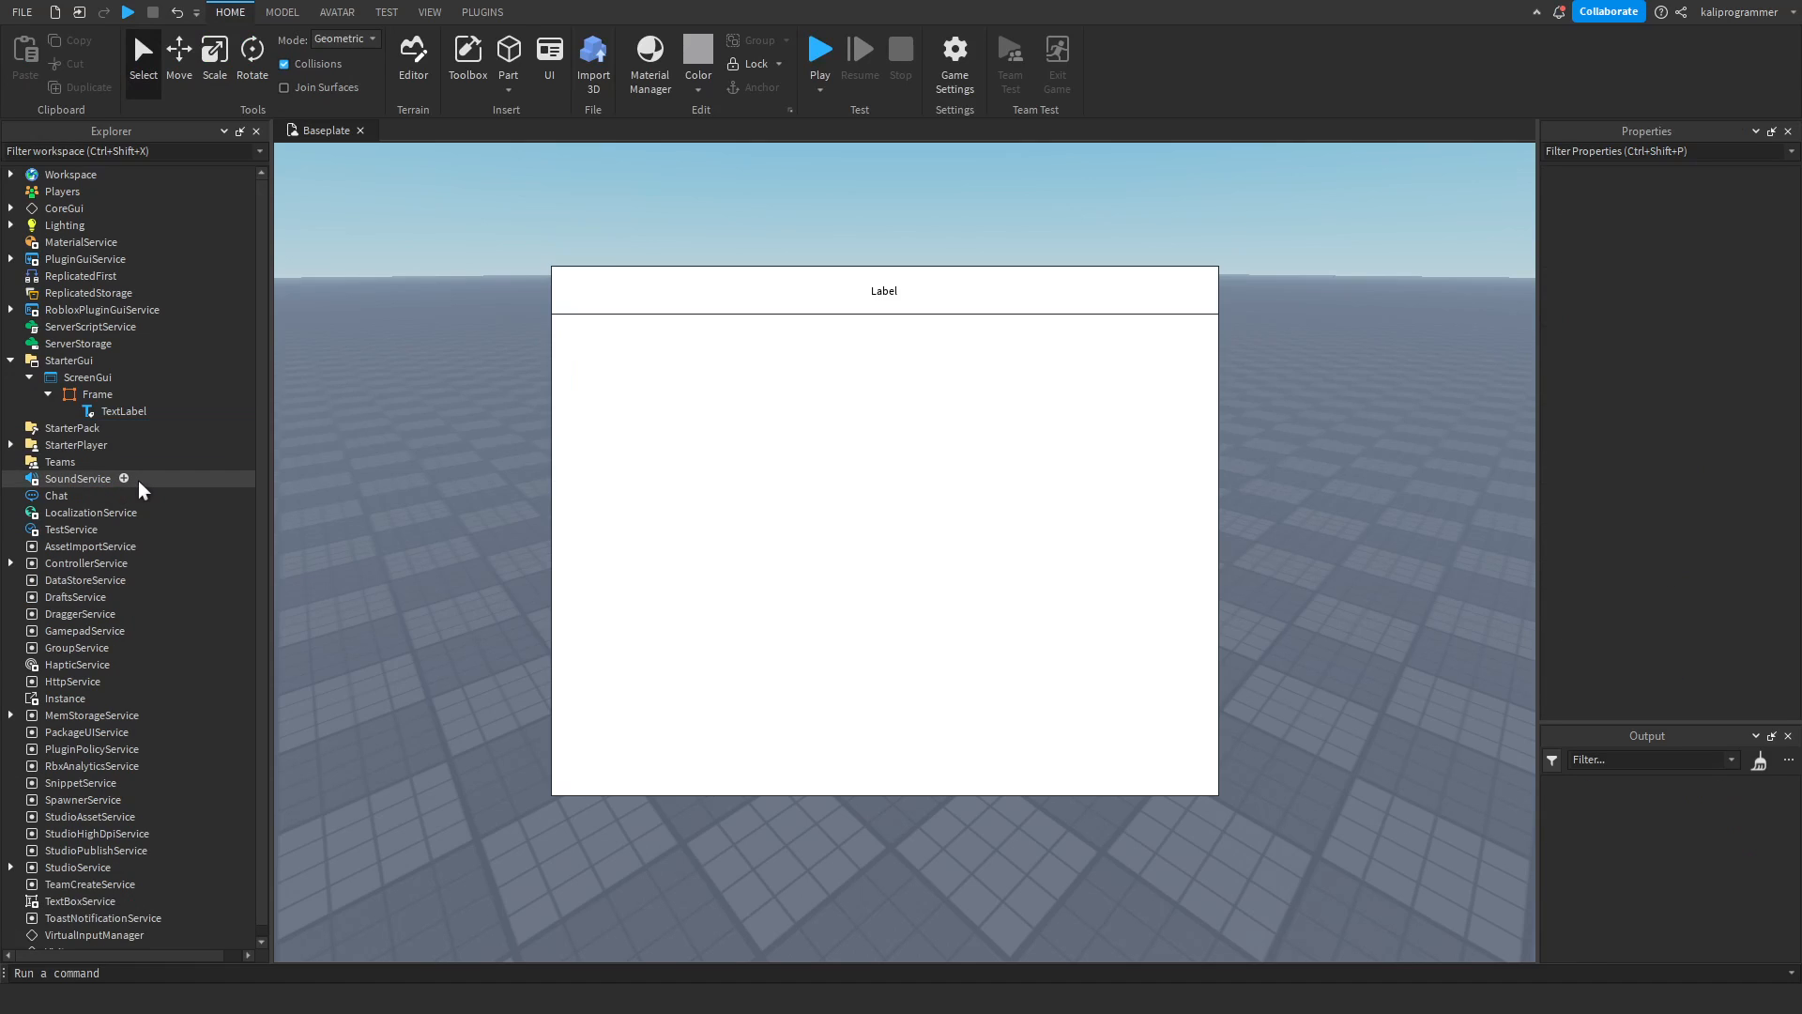
Give the remaining TextLabel a black background color (0, 0, 0) and a background transparency of 0.5.
{"action": "left_click", "coordinate": [122, 411]}
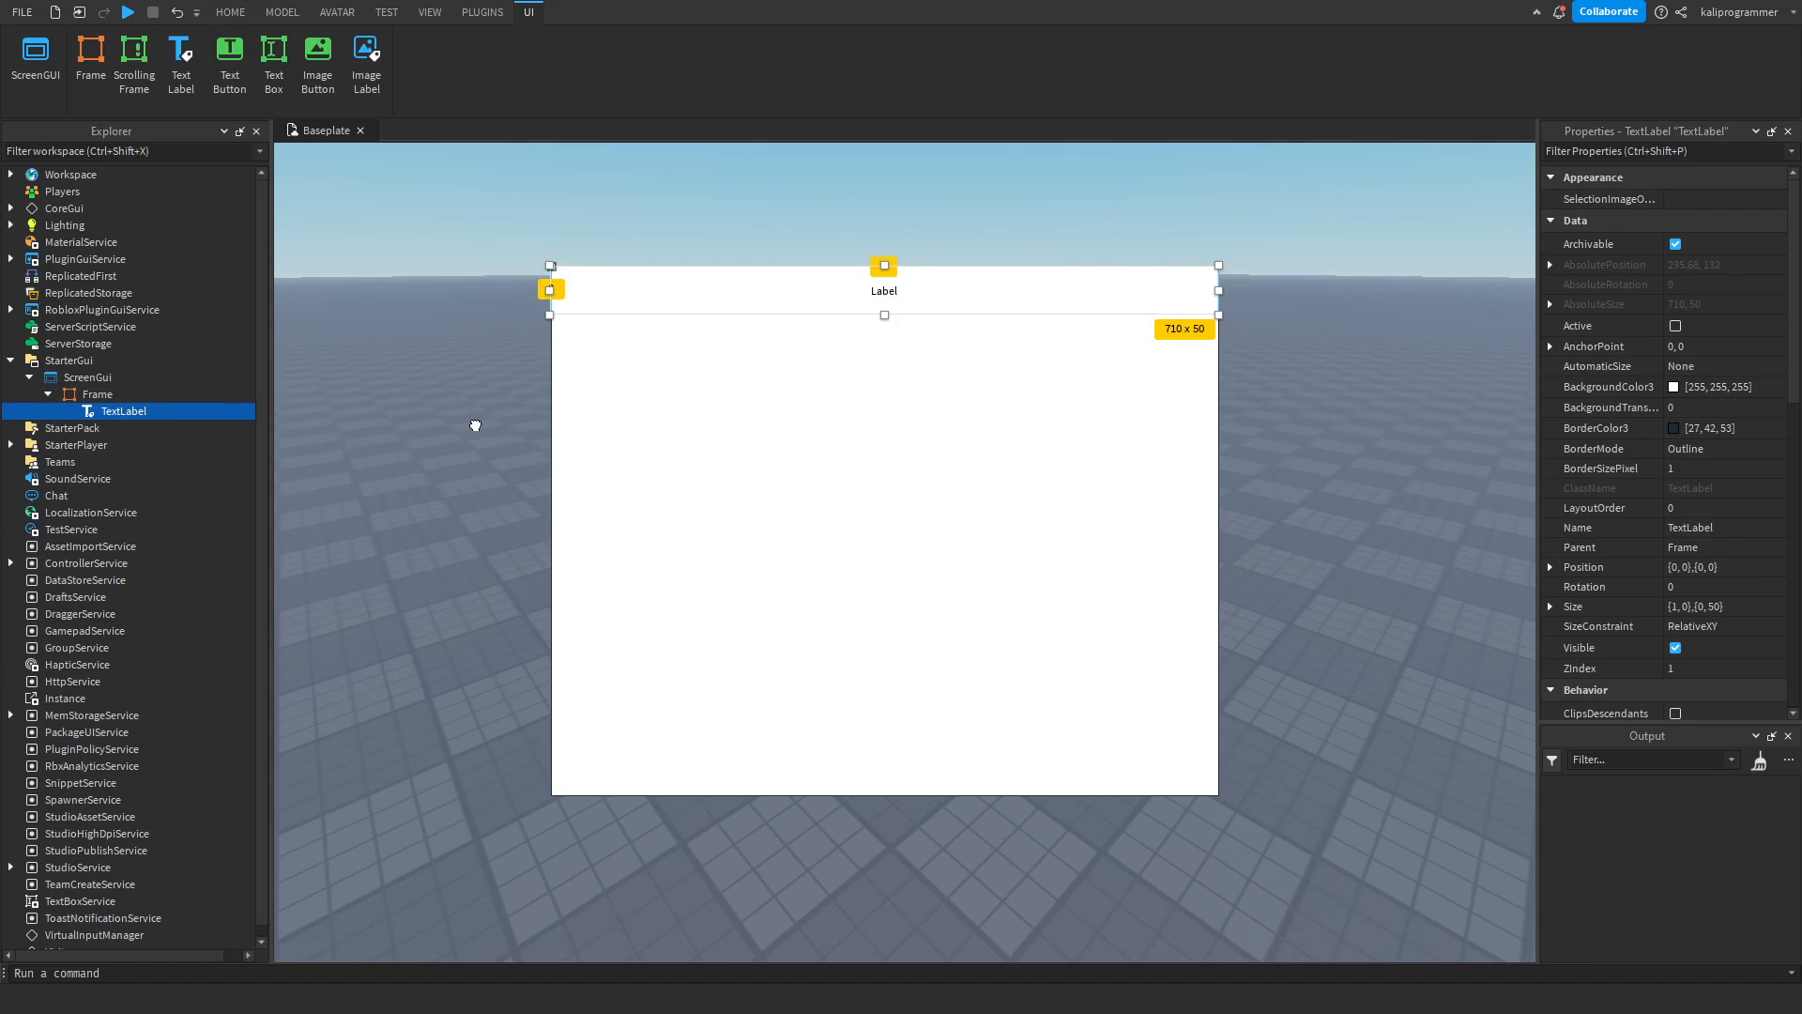
{"action": "left_click", "coordinate": [1671, 387]}
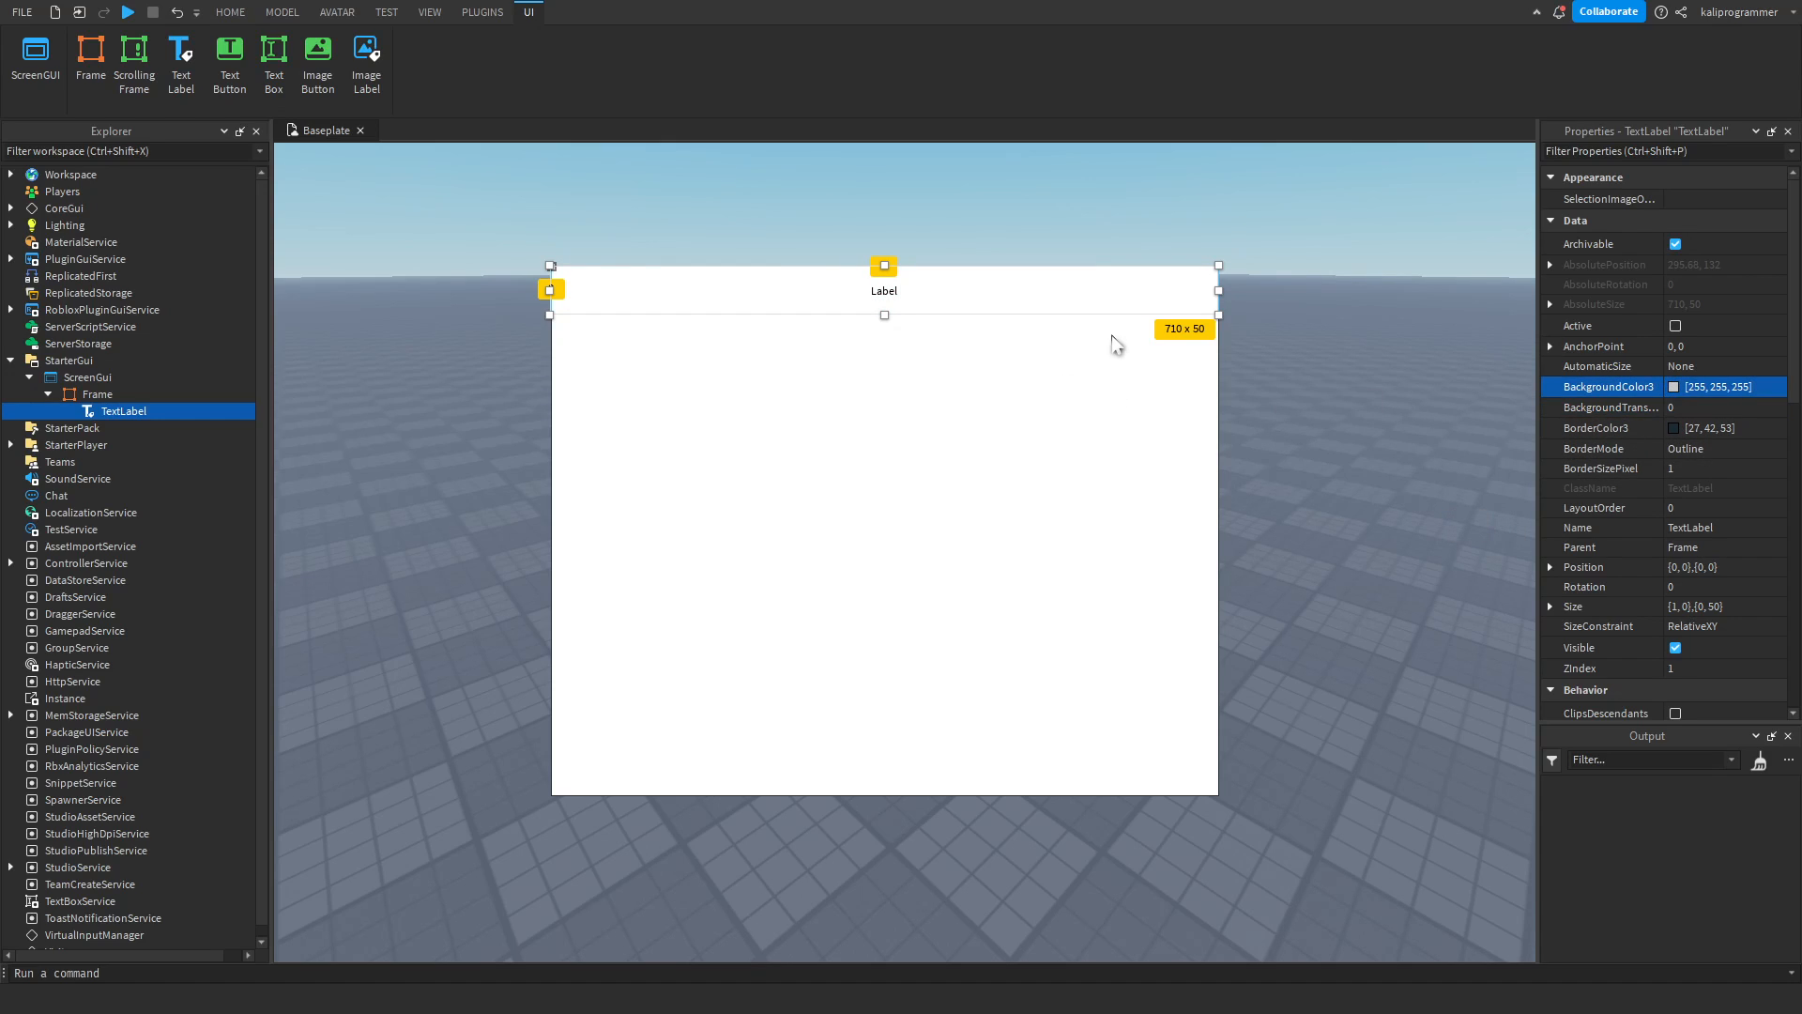
{"action": "left_click", "coordinate": [1688, 409]}
{"action": "scroll", "coordinate": [1692, 413], "scroll_direction": "up", "scroll_amount": 20}
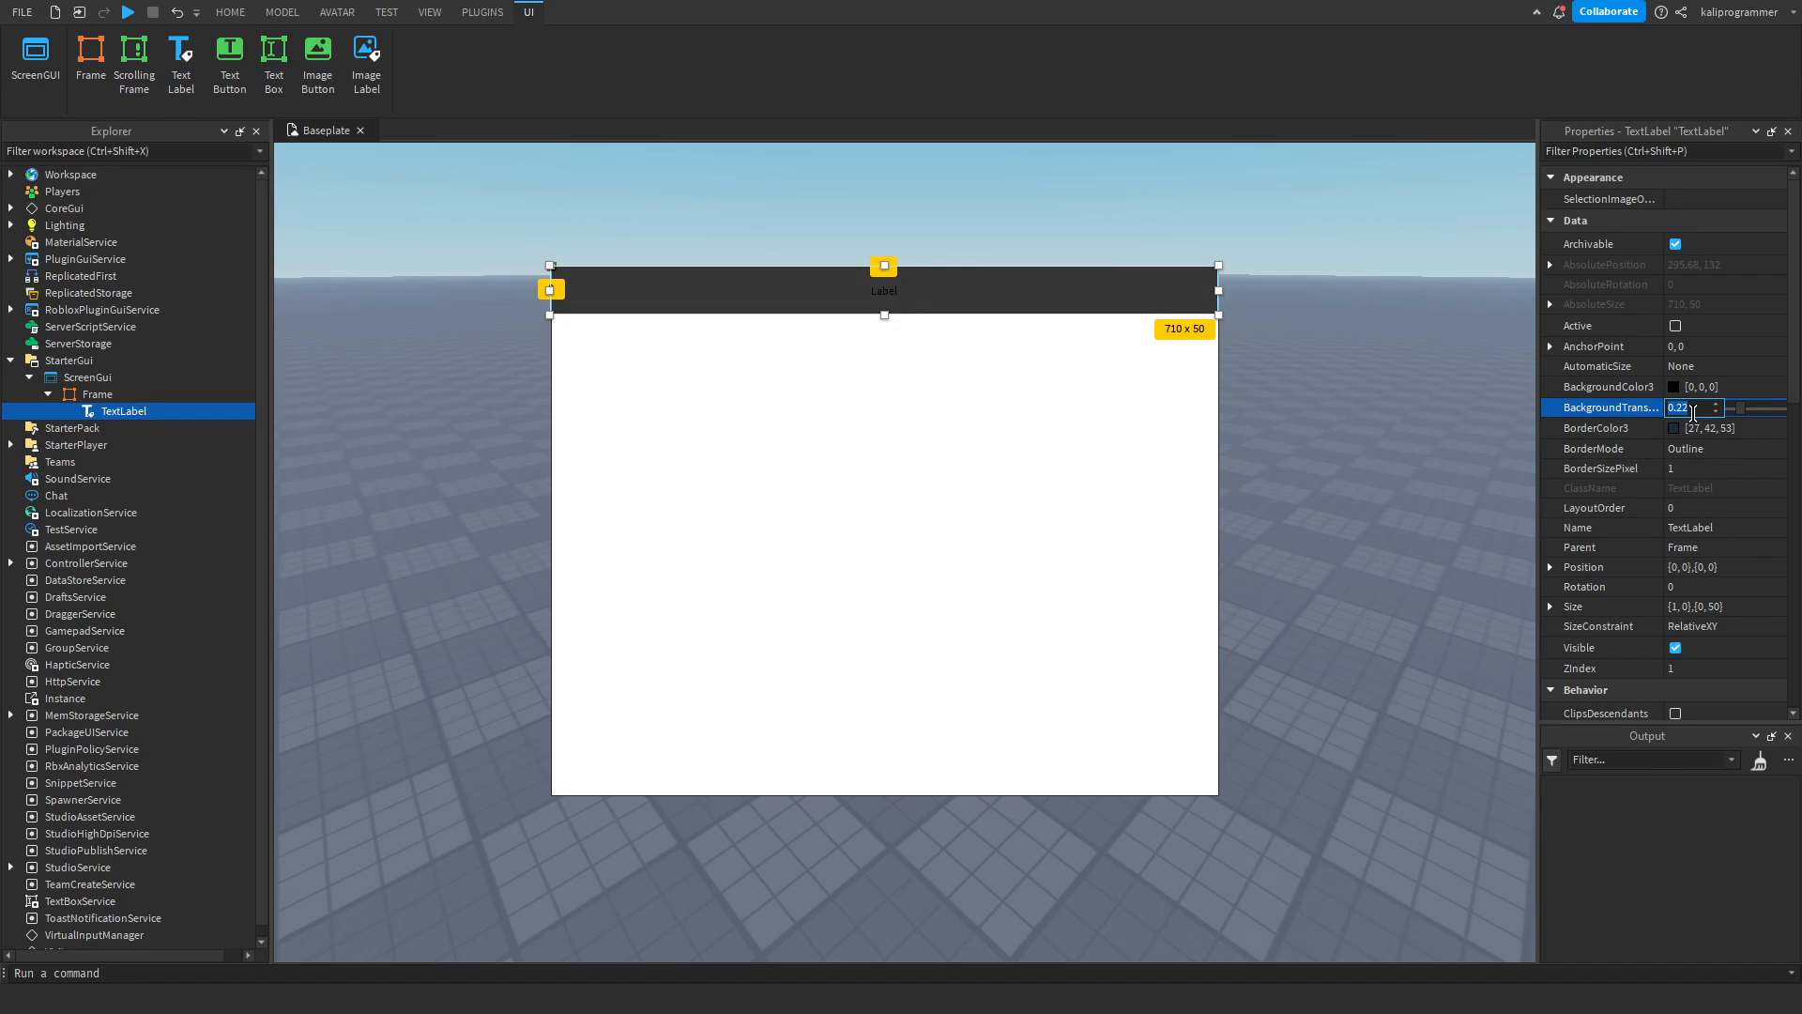
{"action": "scroll", "coordinate": [1697, 410], "scroll_direction": "up", "scroll_amount": 10}
{"action": "scroll", "coordinate": [1697, 410], "scroll_direction": "down", "scroll_amount": 5}
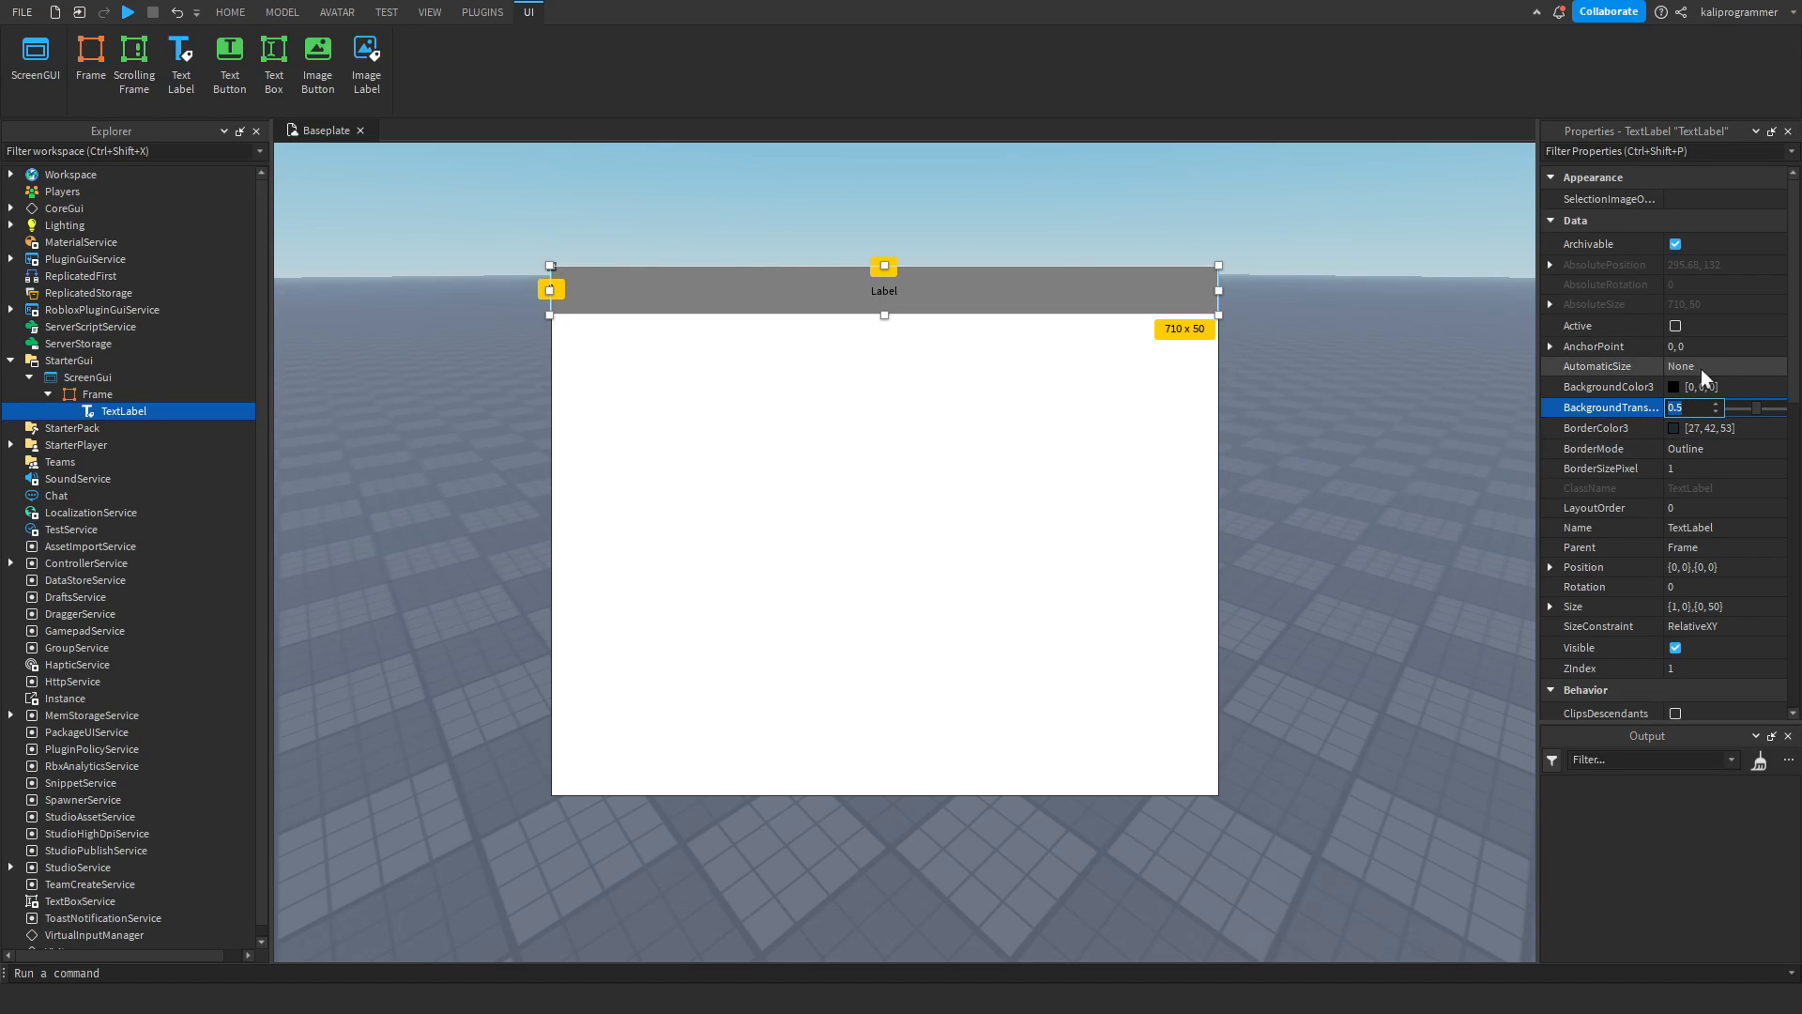
Change the TextLabel's background color to green (2, 255, 23).
{"action": "left_click", "coordinate": [1695, 385]}
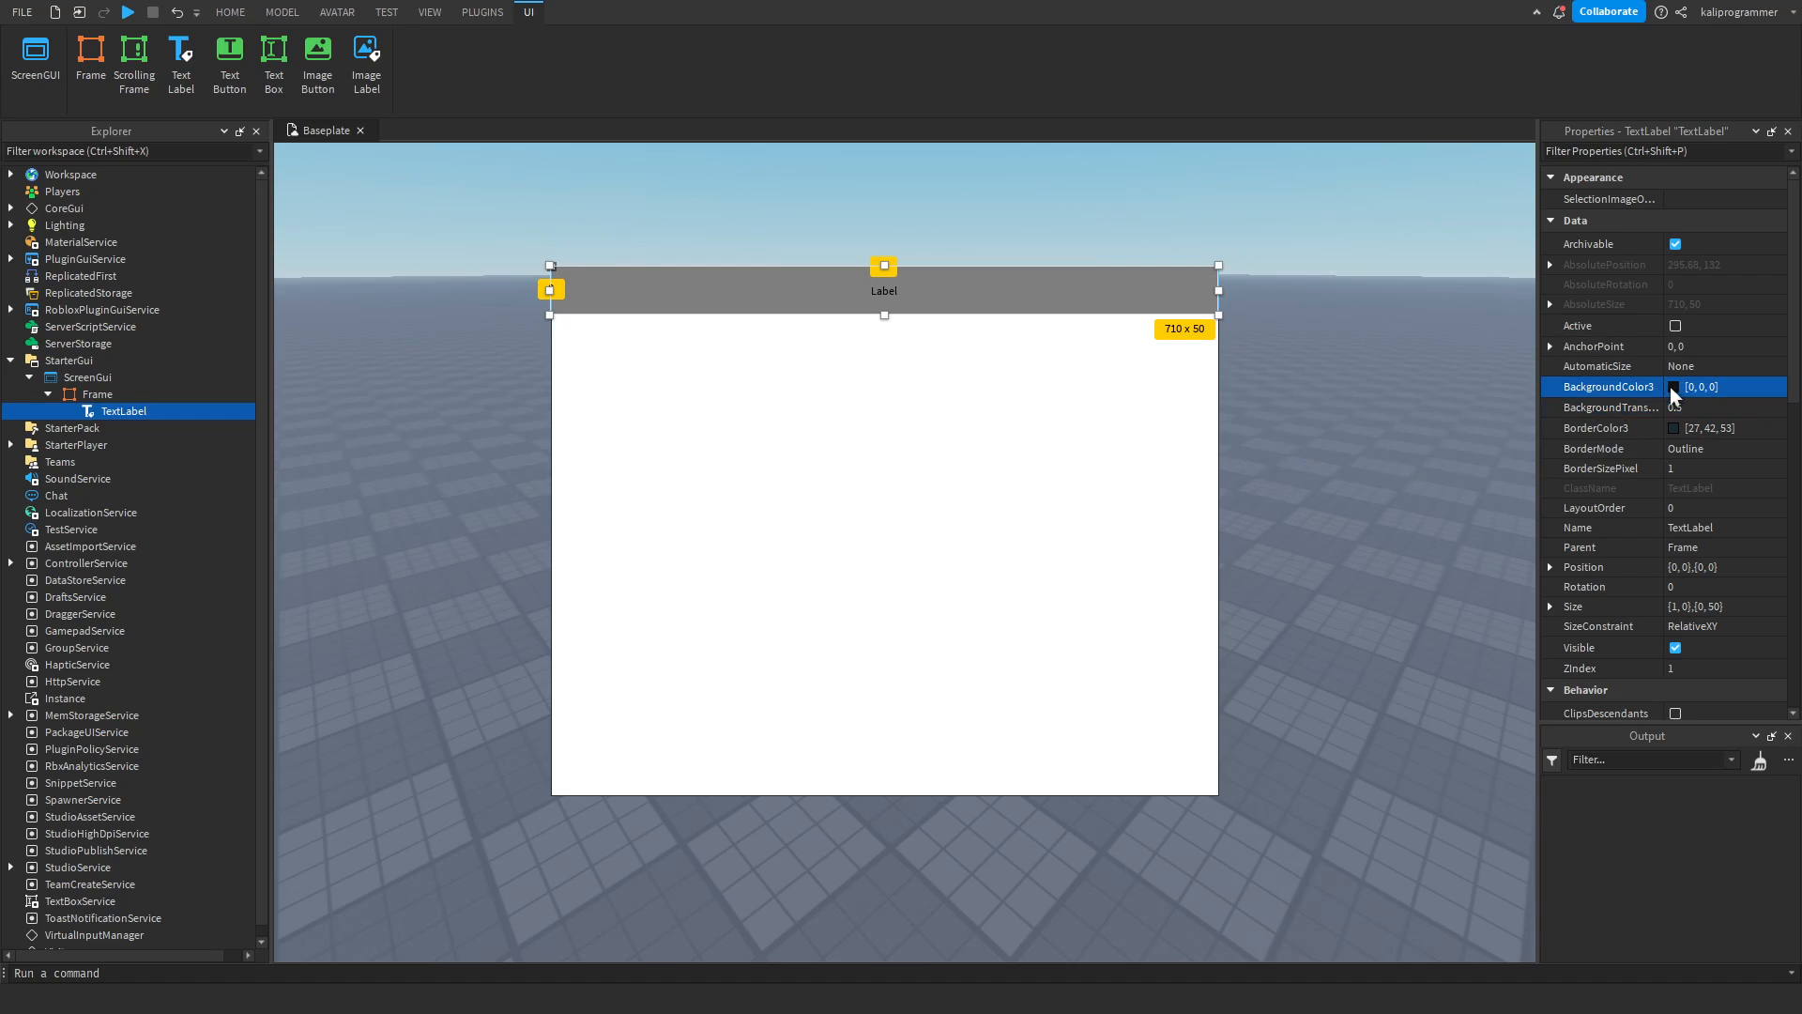
{"action": "left_click", "coordinate": [1122, 351]}
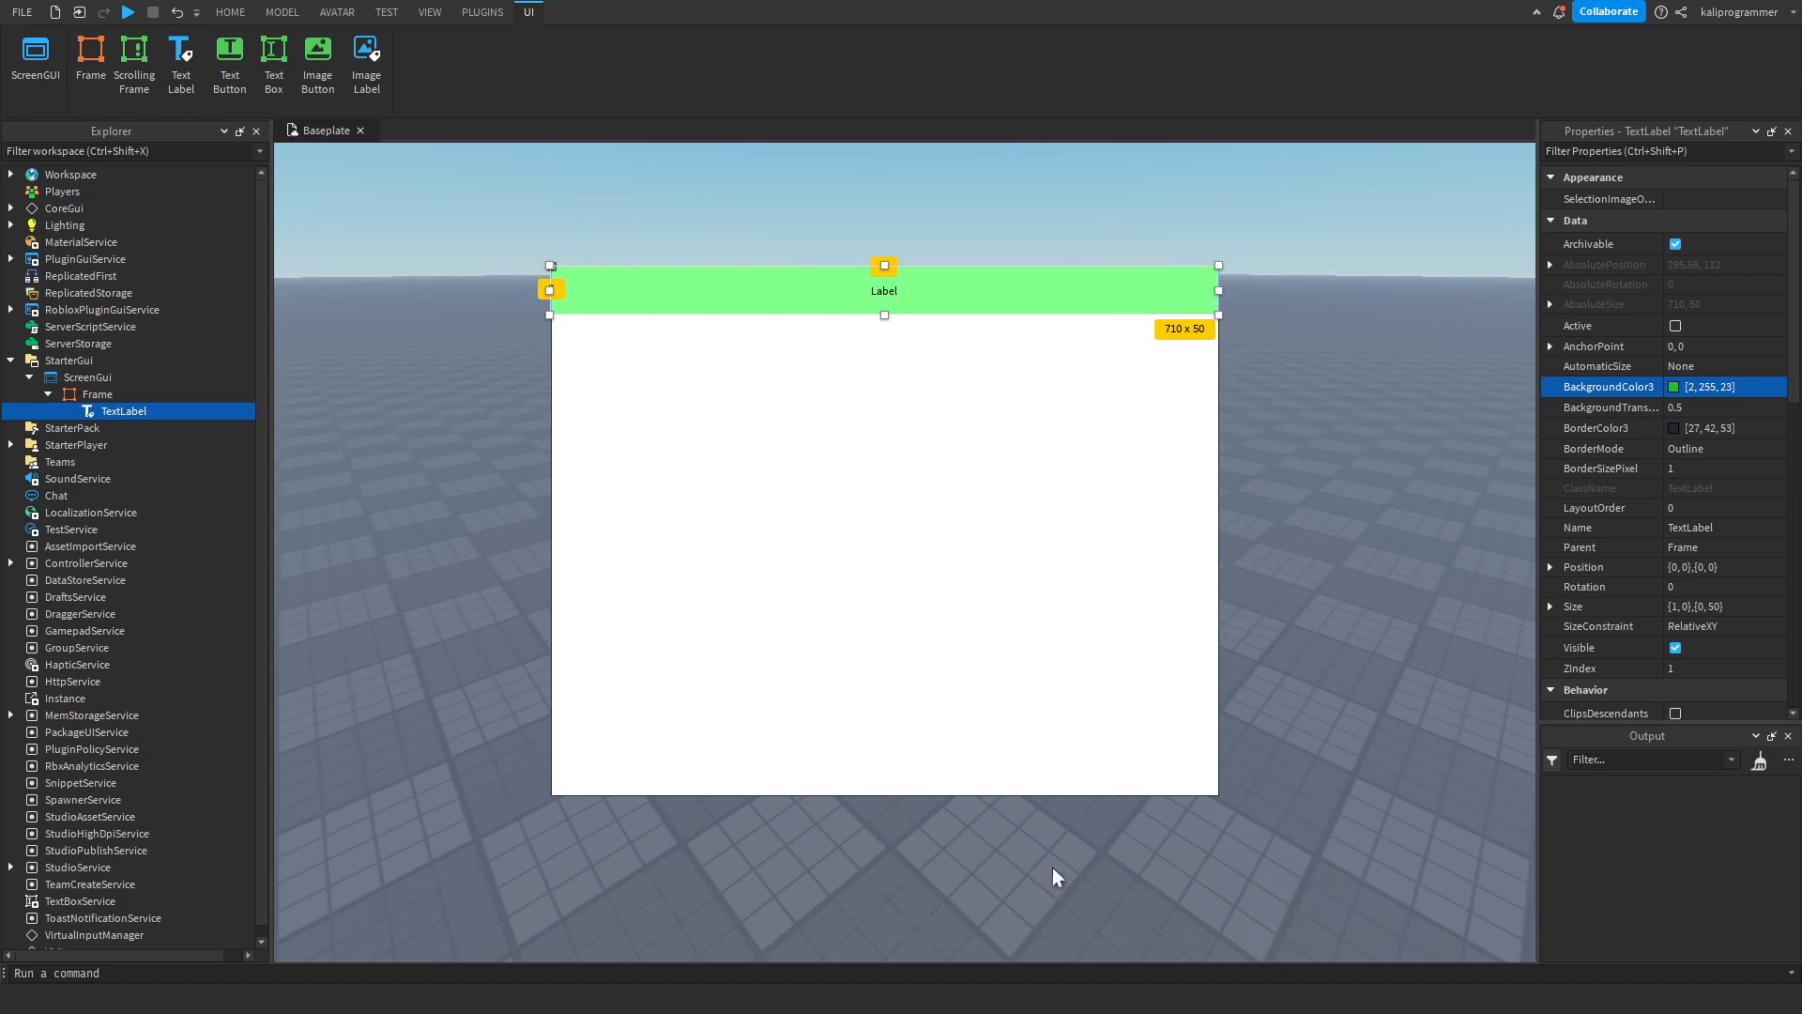
Try a background transparency of 0 on the green TextLabel, and undo that change.
{"action": "left_click", "coordinate": [1714, 401]}
{"action": "type", "text": "0"}
{"action": "key", "text": "Return"}
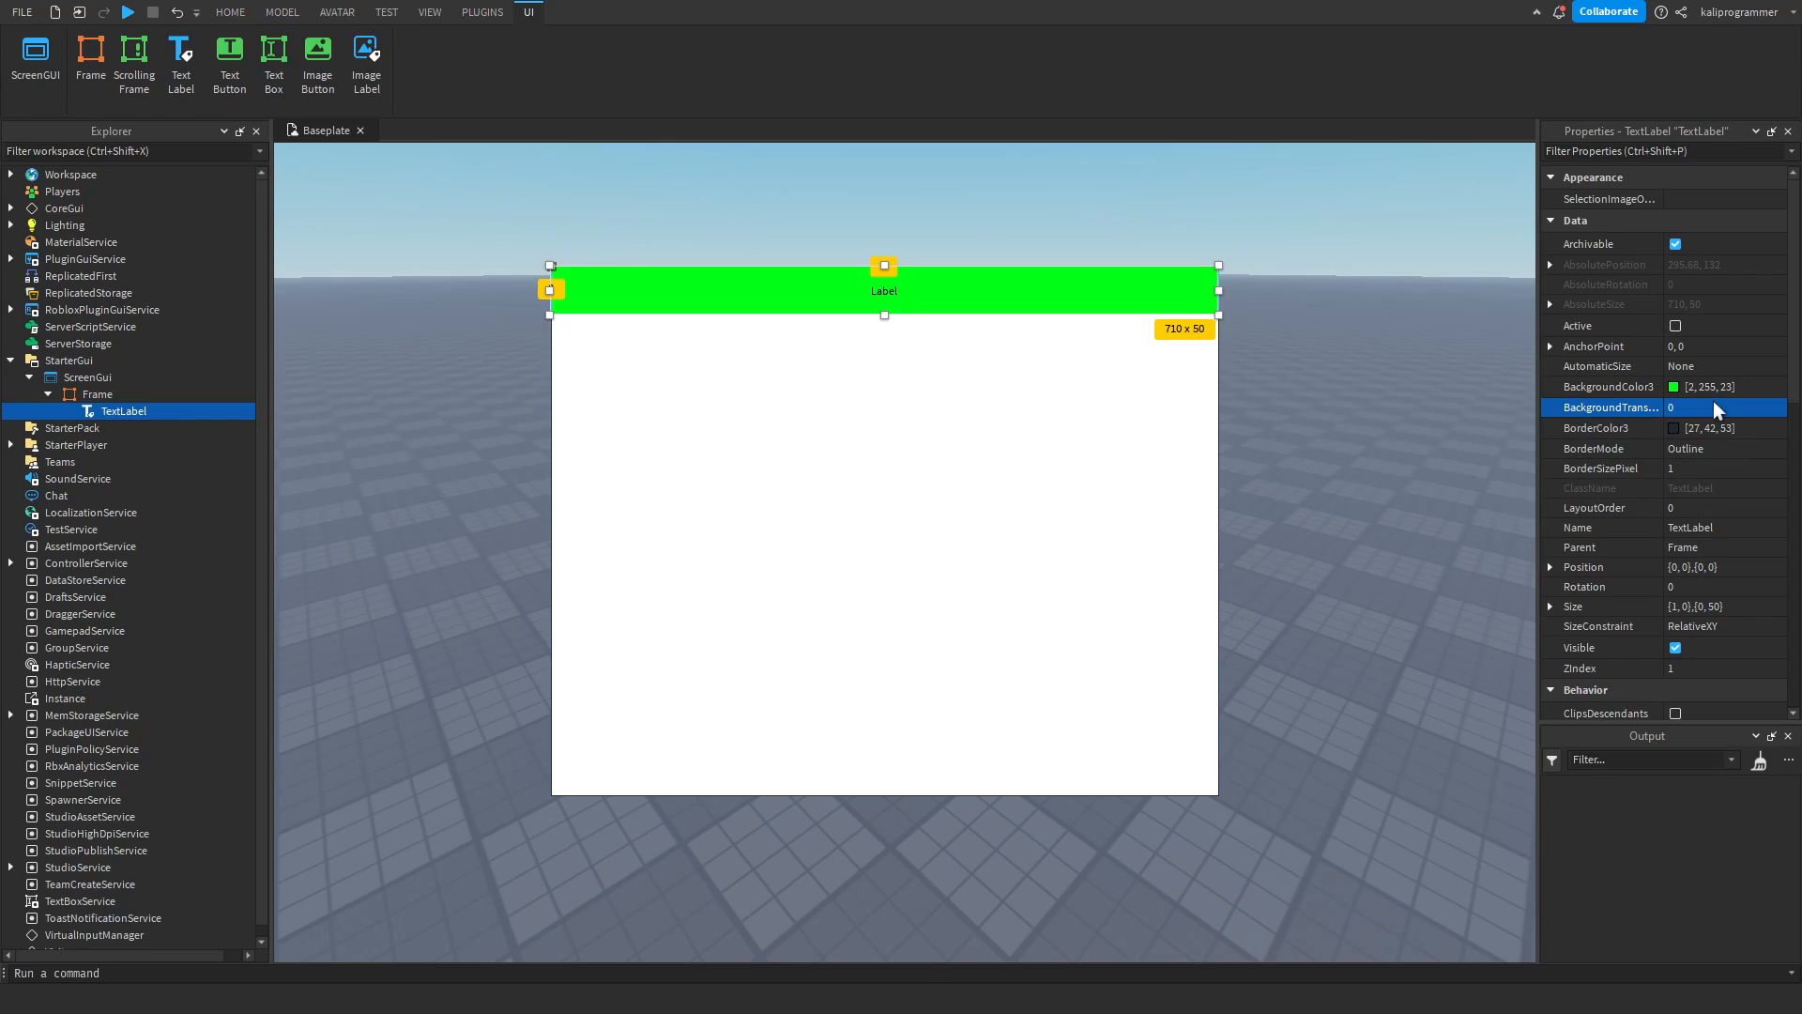
{"action": "key", "text": "ctrl+z"}
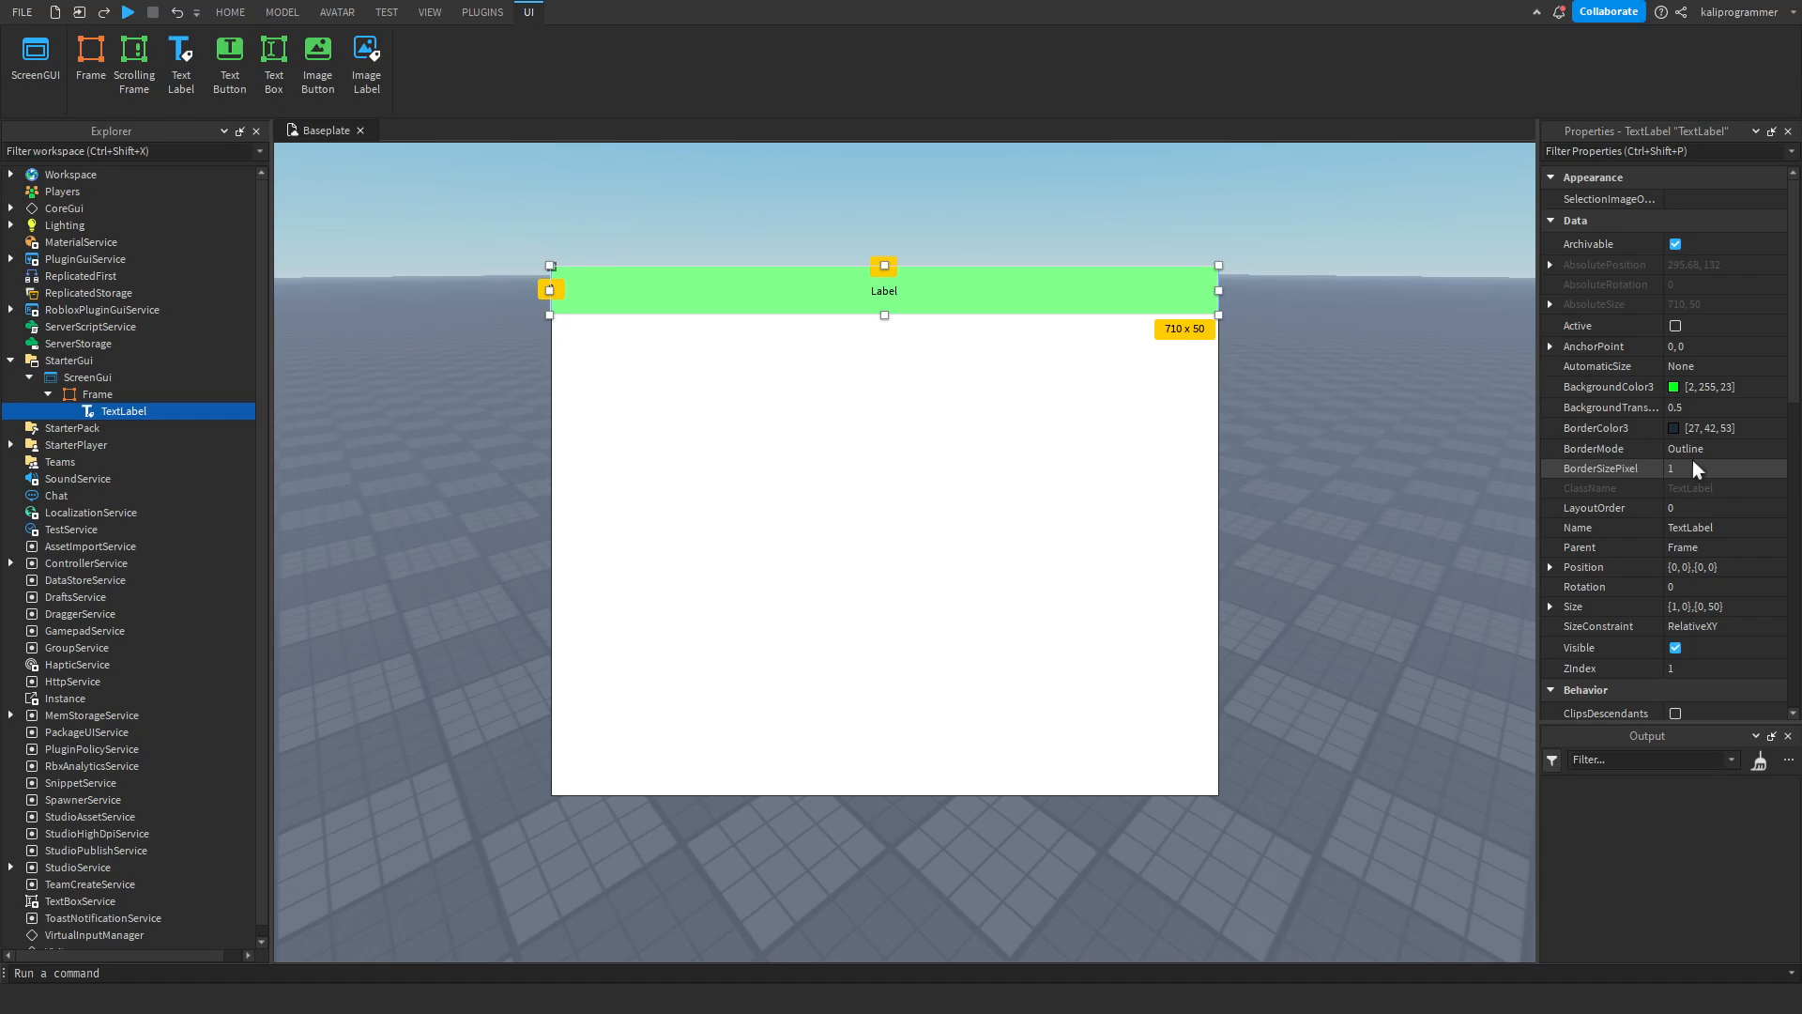
Set the TextLabel's border color to red (255, 0, 0) and its BorderSizePixel to 10.
{"action": "left_click", "coordinate": [1629, 429]}
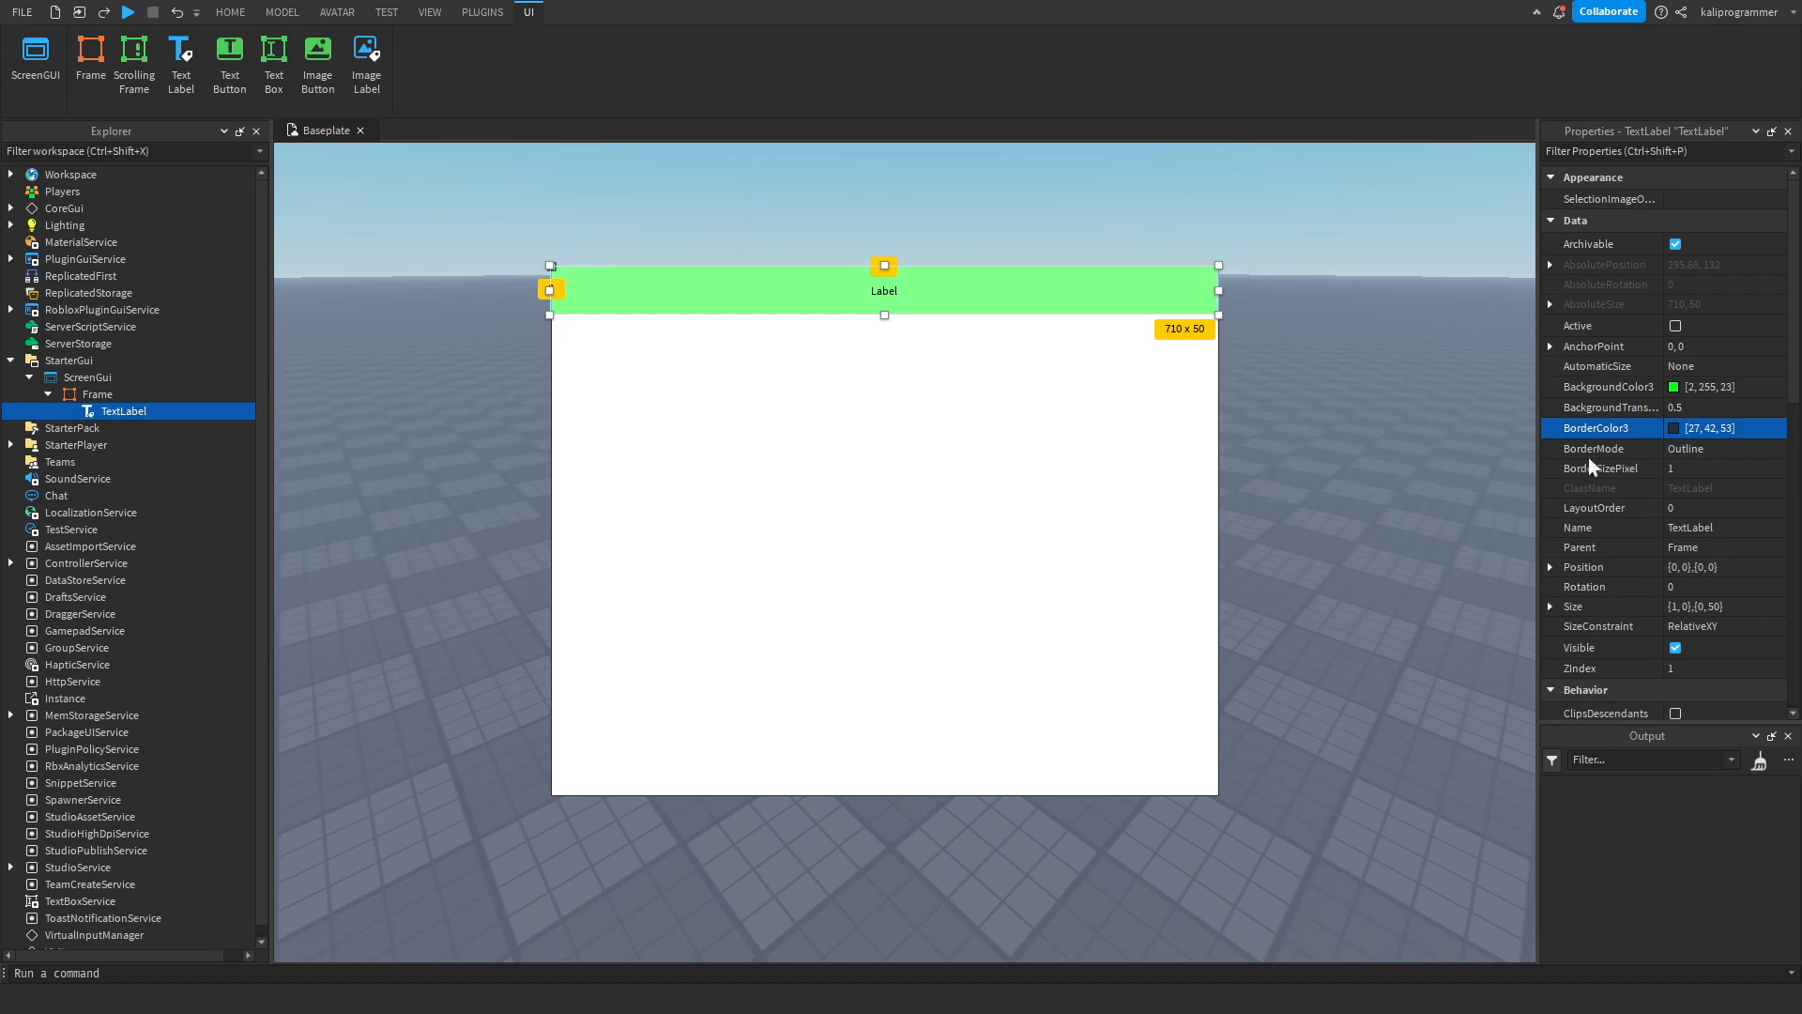
{"action": "left_click", "coordinate": [1129, 296]}
{"action": "left_click", "coordinate": [1150, 310]}
{"action": "left_click_drag", "start_coordinate": [1150, 309], "coordinate": [1226, 238]}
{"action": "left_click", "coordinate": [1740, 468]}
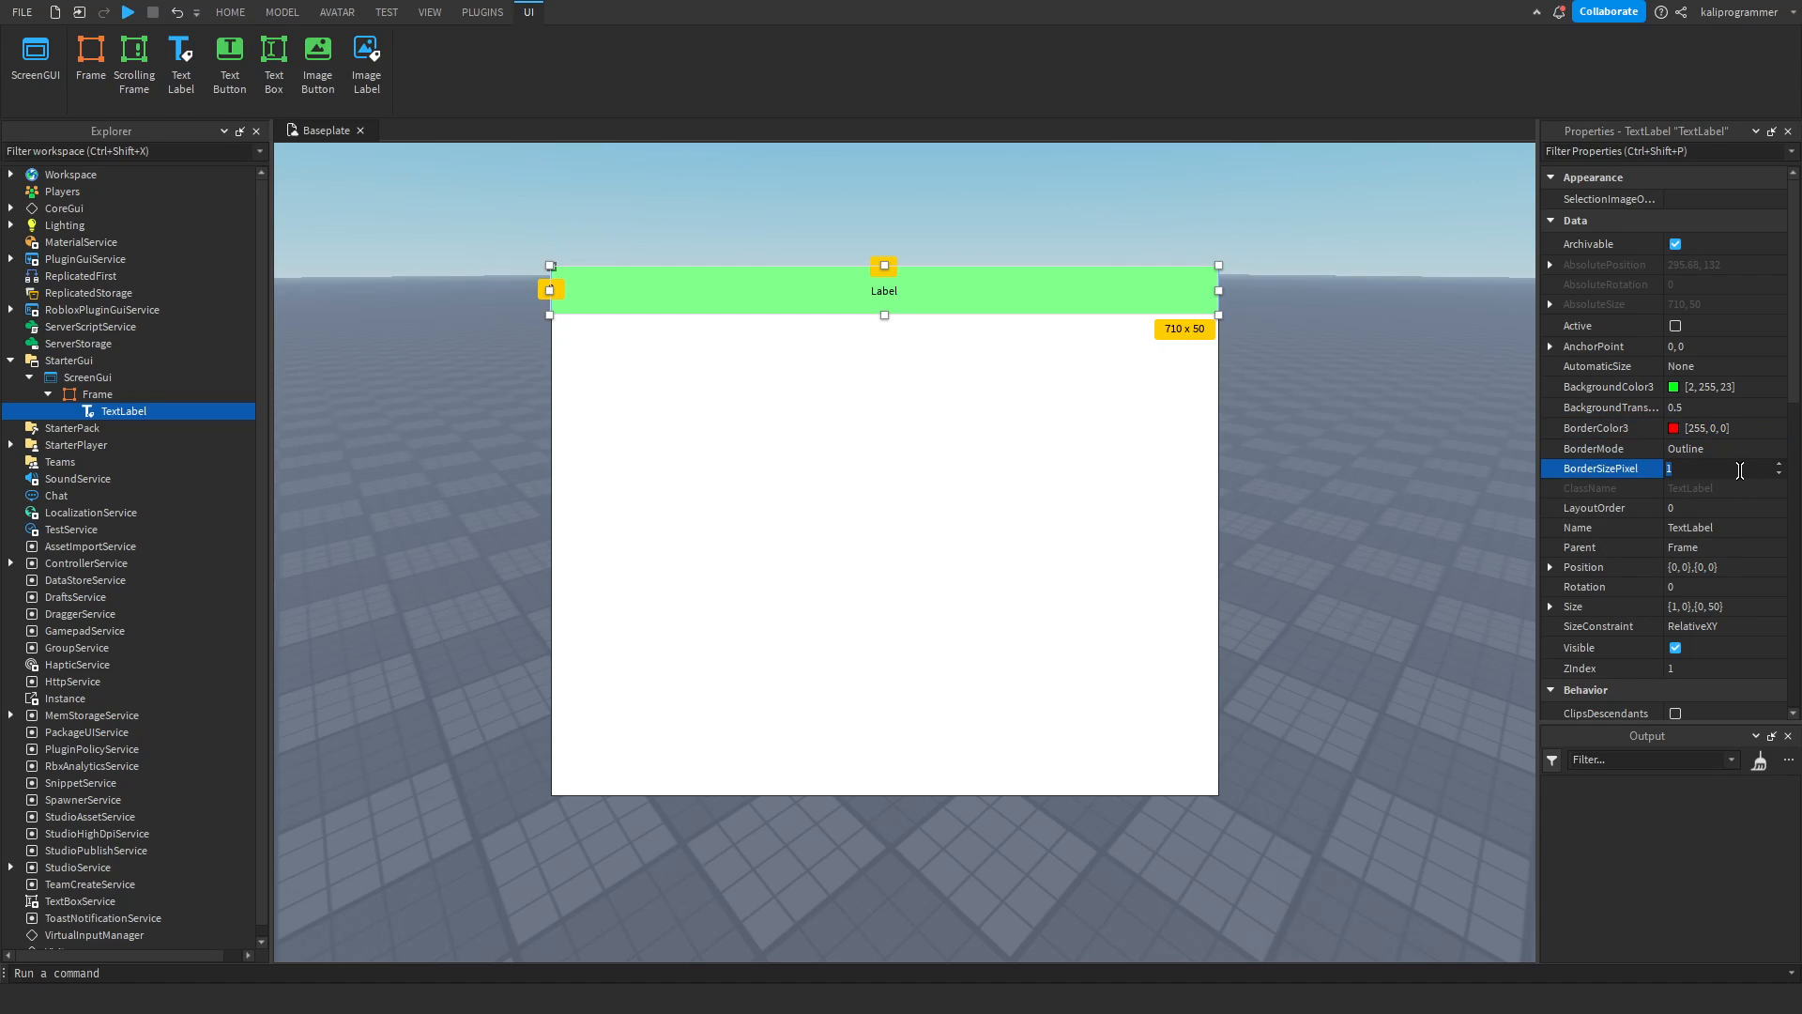
{"action": "type", "text": "10"}
{"action": "key", "text": "Return"}
Try the Inset border mode on the TextLabel, and return BorderMode to Outline.
{"action": "left_click", "coordinate": [1719, 447]}
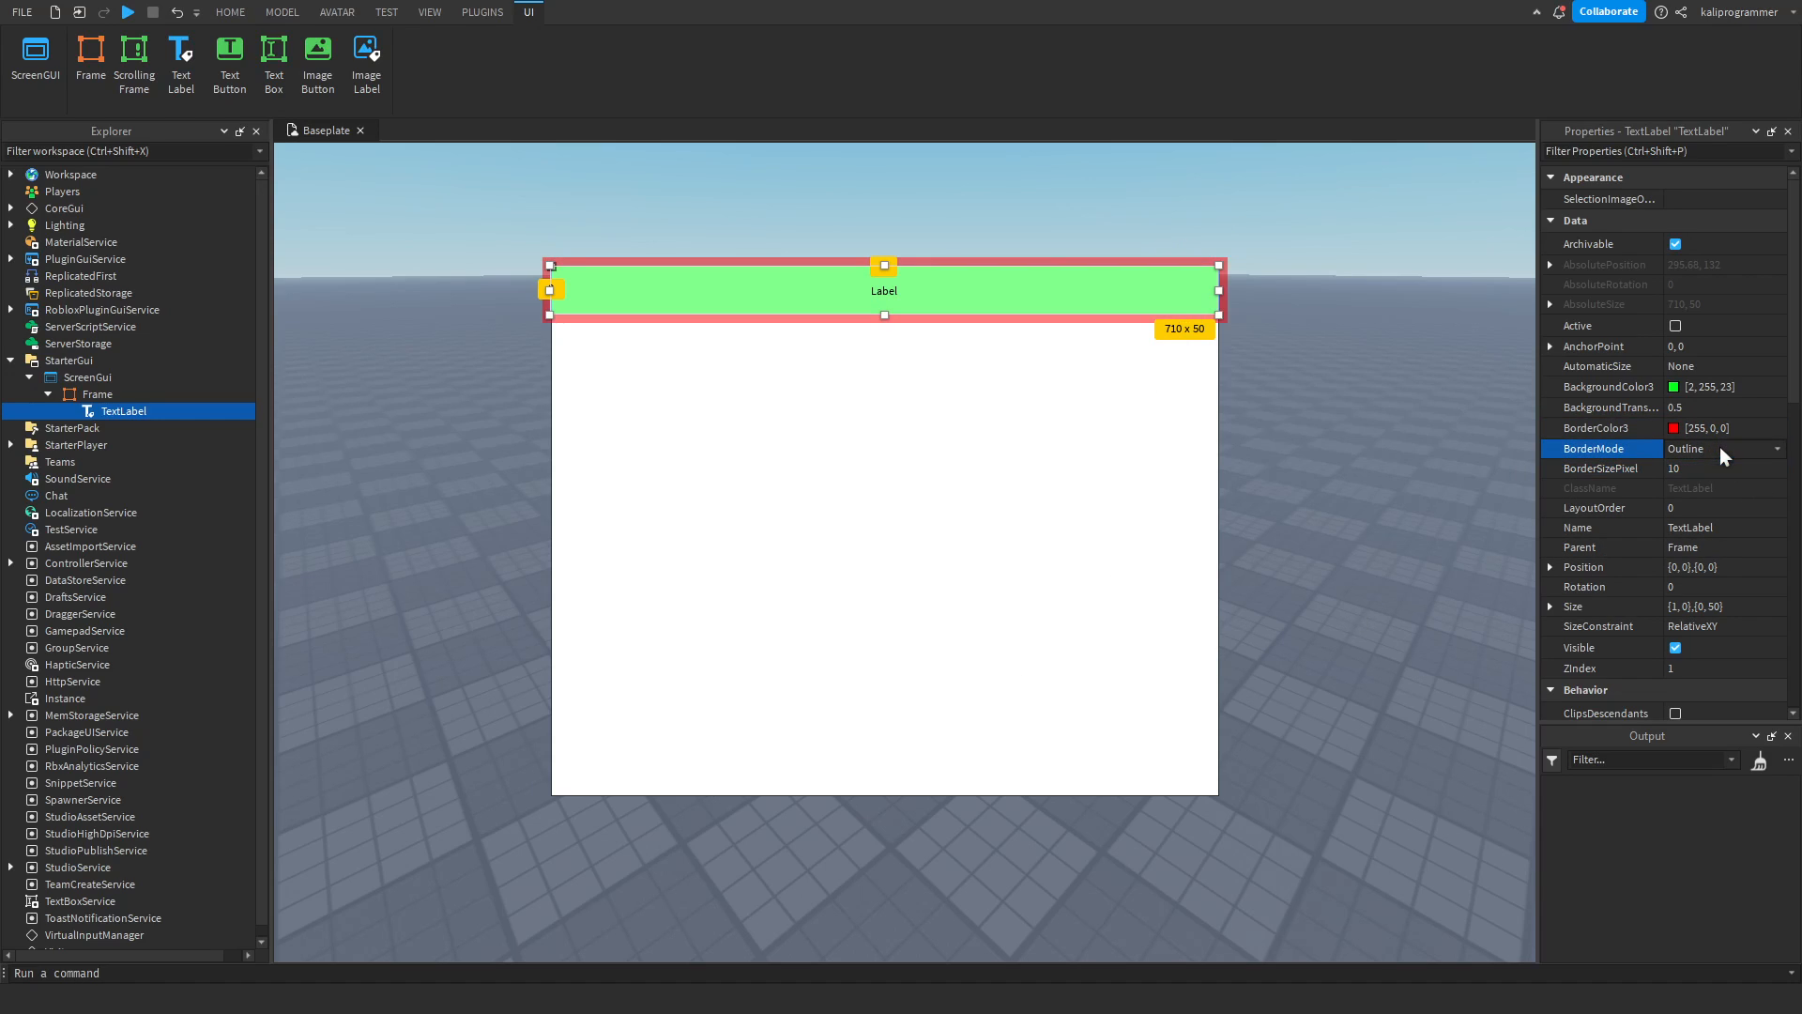
{"action": "left_click", "coordinate": [1702, 471]}
{"action": "left_click", "coordinate": [1699, 446]}
{"action": "left_click", "coordinate": [1693, 465]}
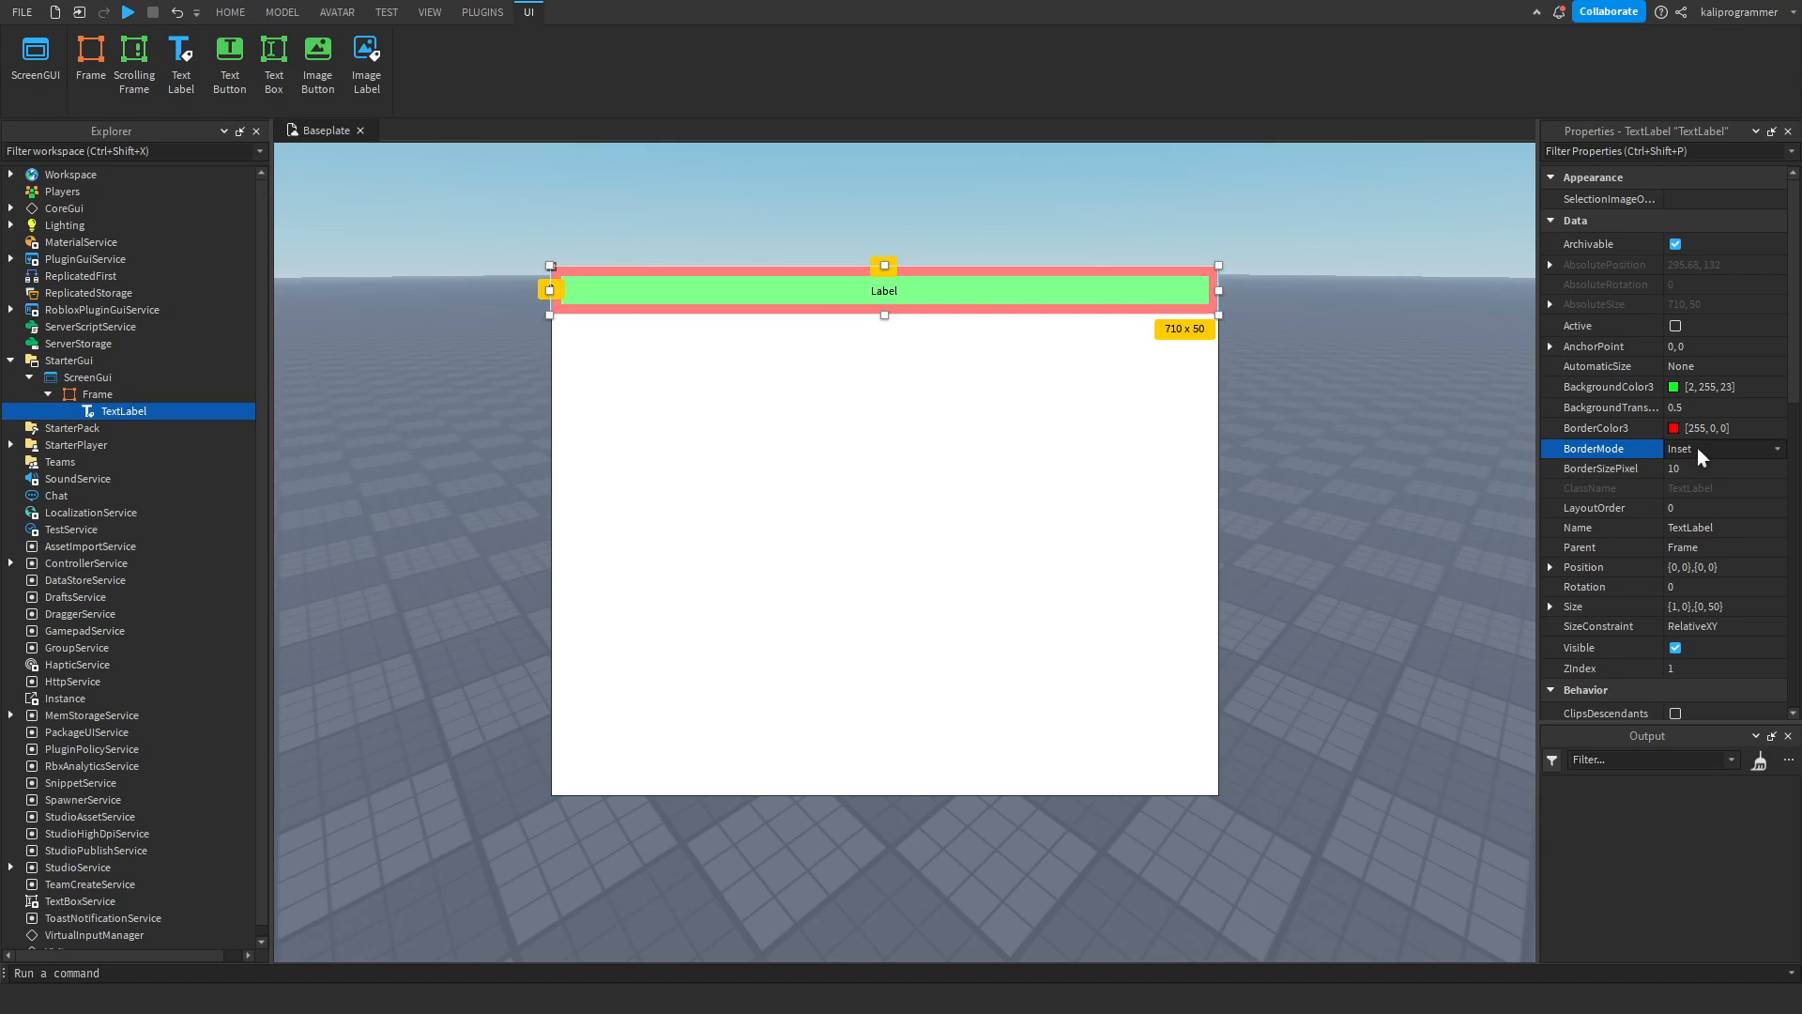
{"action": "left_click", "coordinate": [1697, 502]}
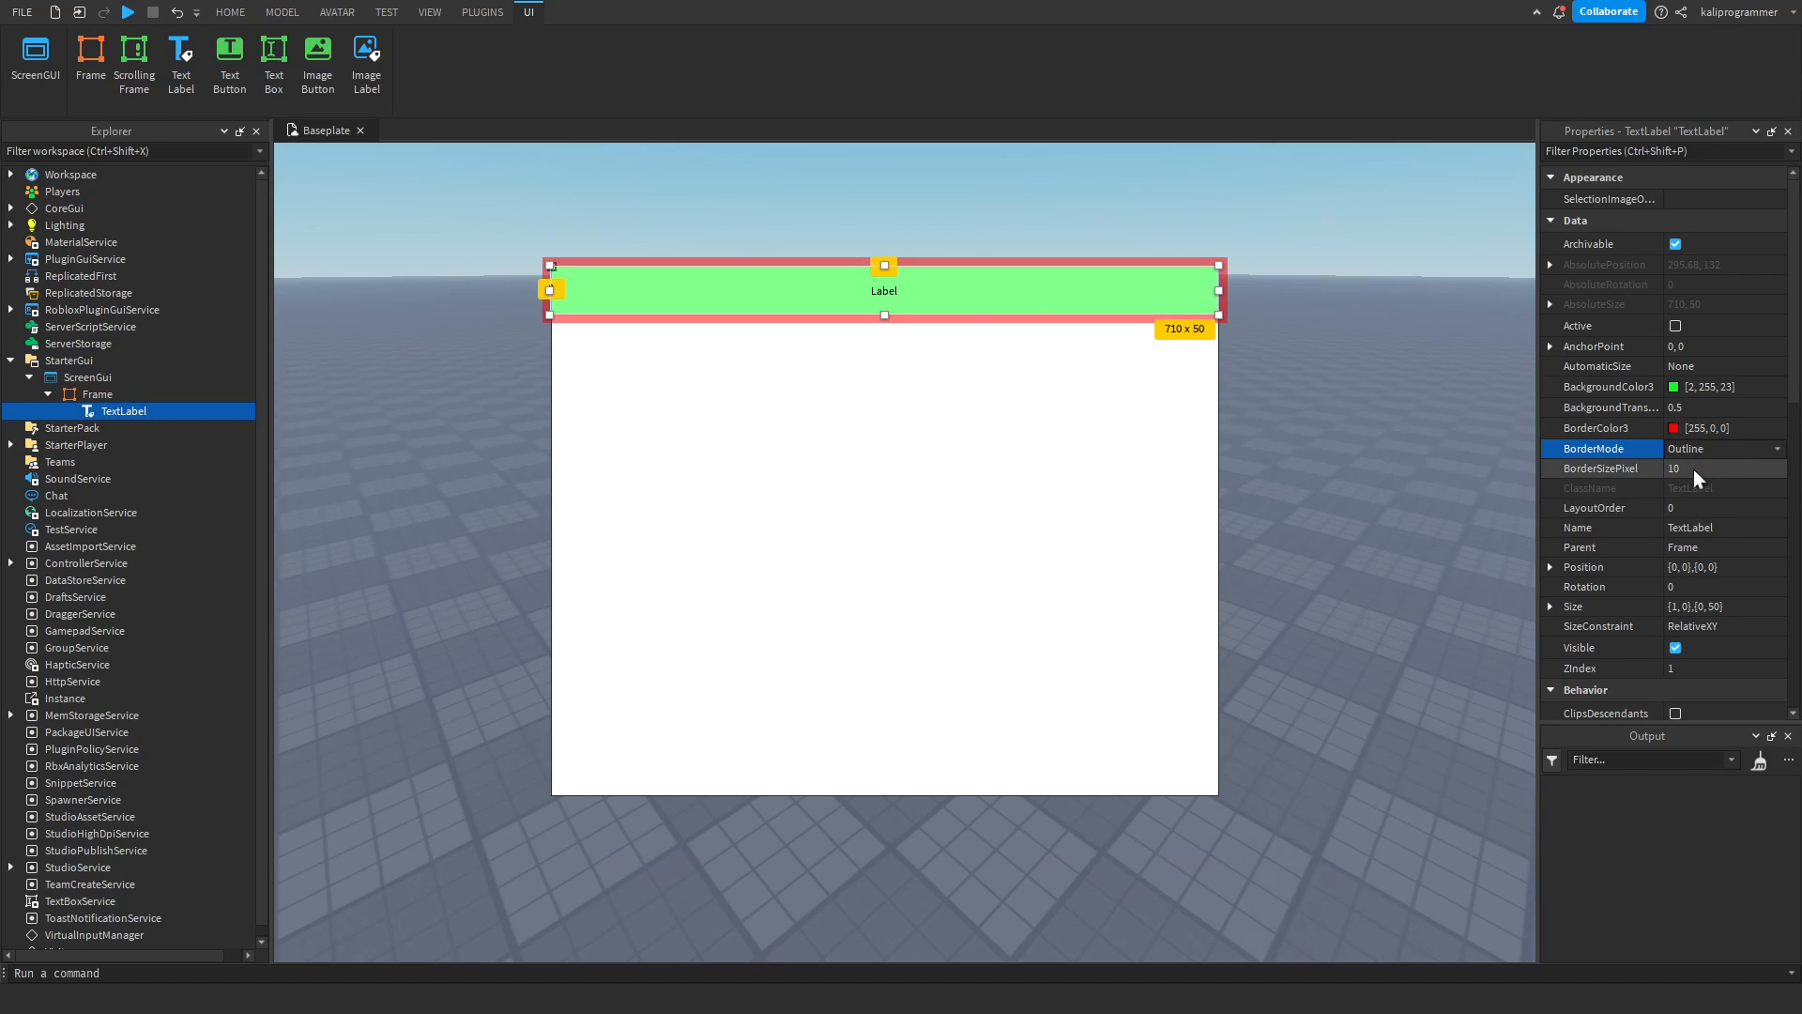
Remove the TextLabel's border by setting BorderSizePixel to 0.
{"action": "left_click", "coordinate": [1694, 471]}
{"action": "type", "text": "0"}
{"action": "key", "text": "Return"}
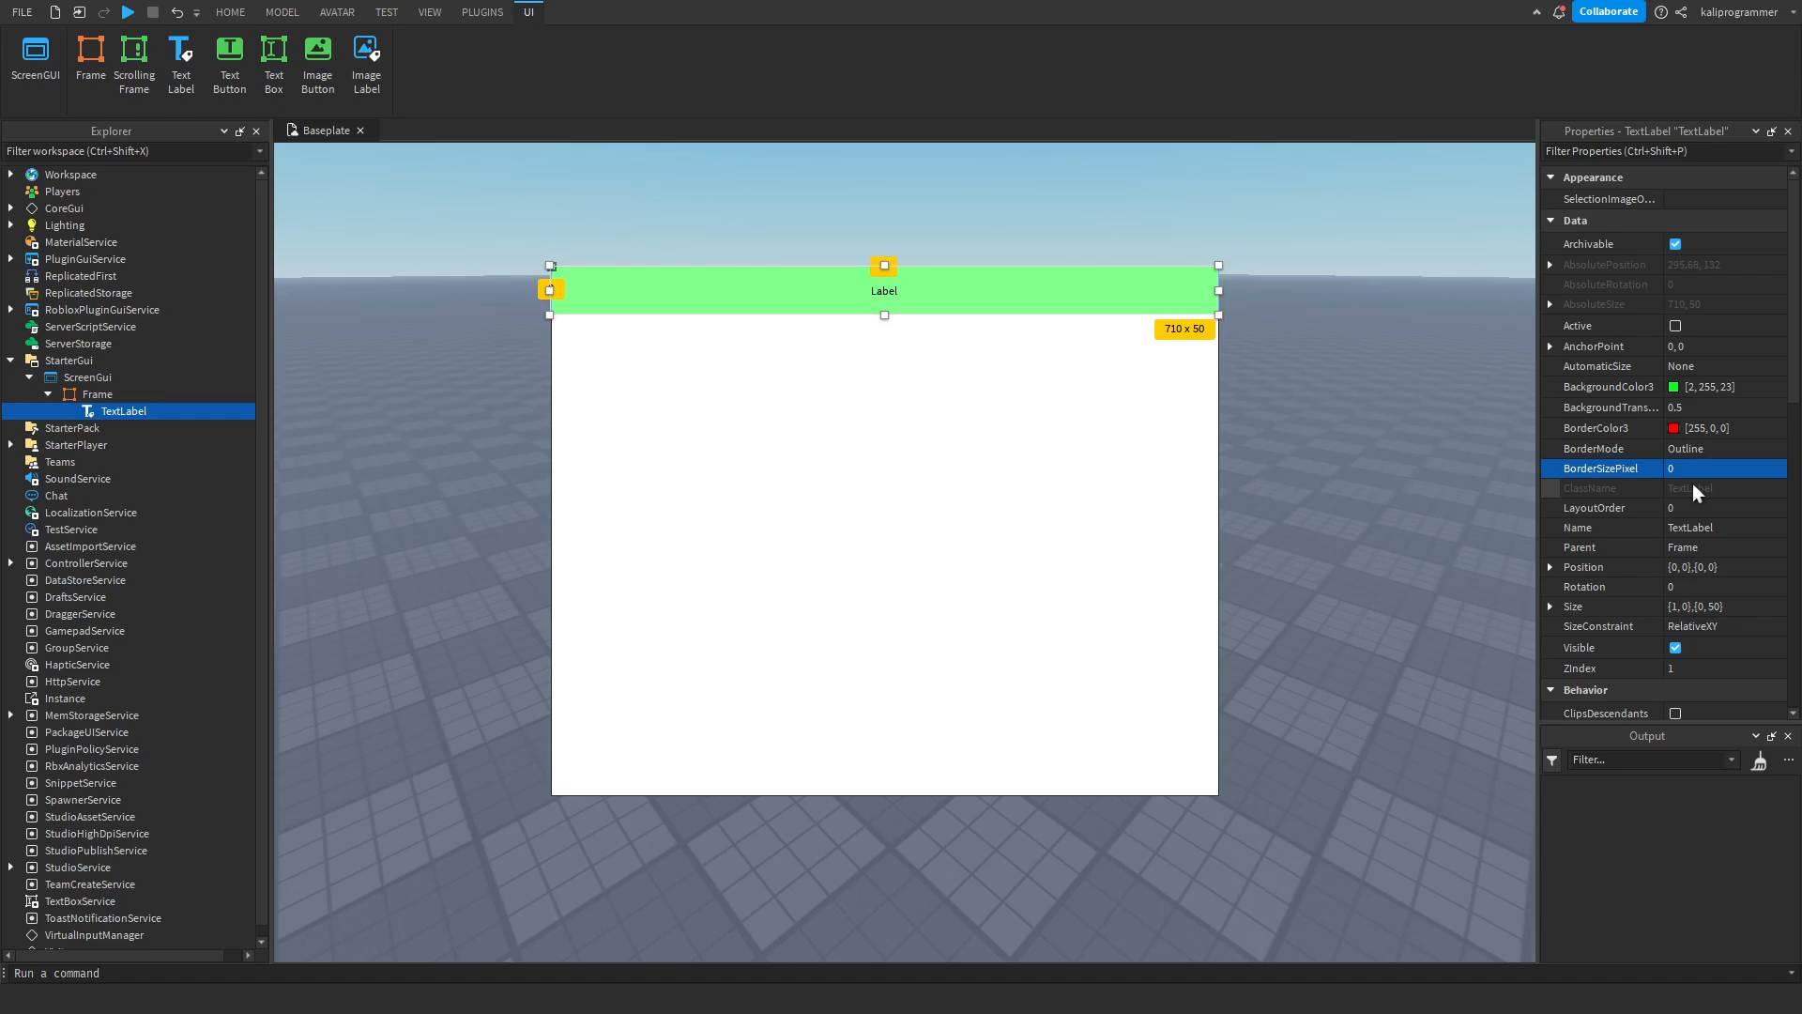
Examine the parent hierarchy by selecting the ScreenGui, Frame and TextLabel in turn.
{"action": "left_click", "coordinate": [1059, 495]}
{"action": "left_click", "coordinate": [885, 306]}
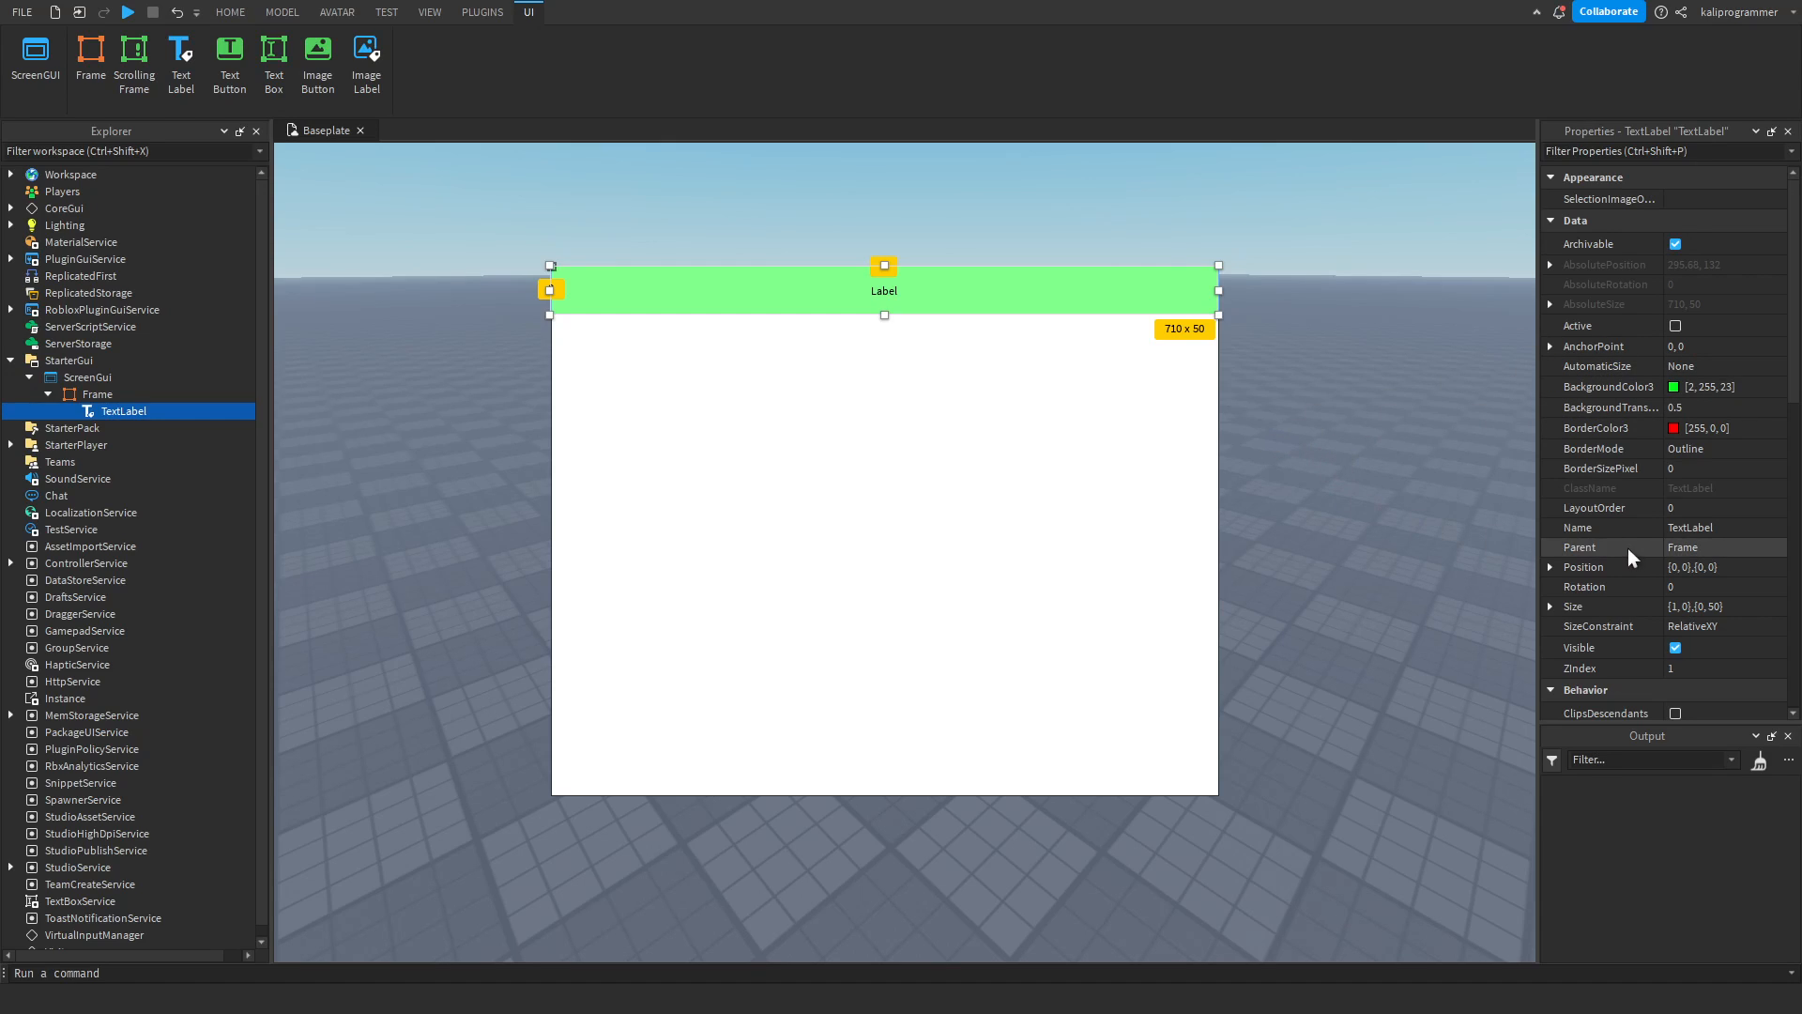
{"action": "left_click", "coordinate": [75, 379]}
{"action": "left_click", "coordinate": [85, 394]}
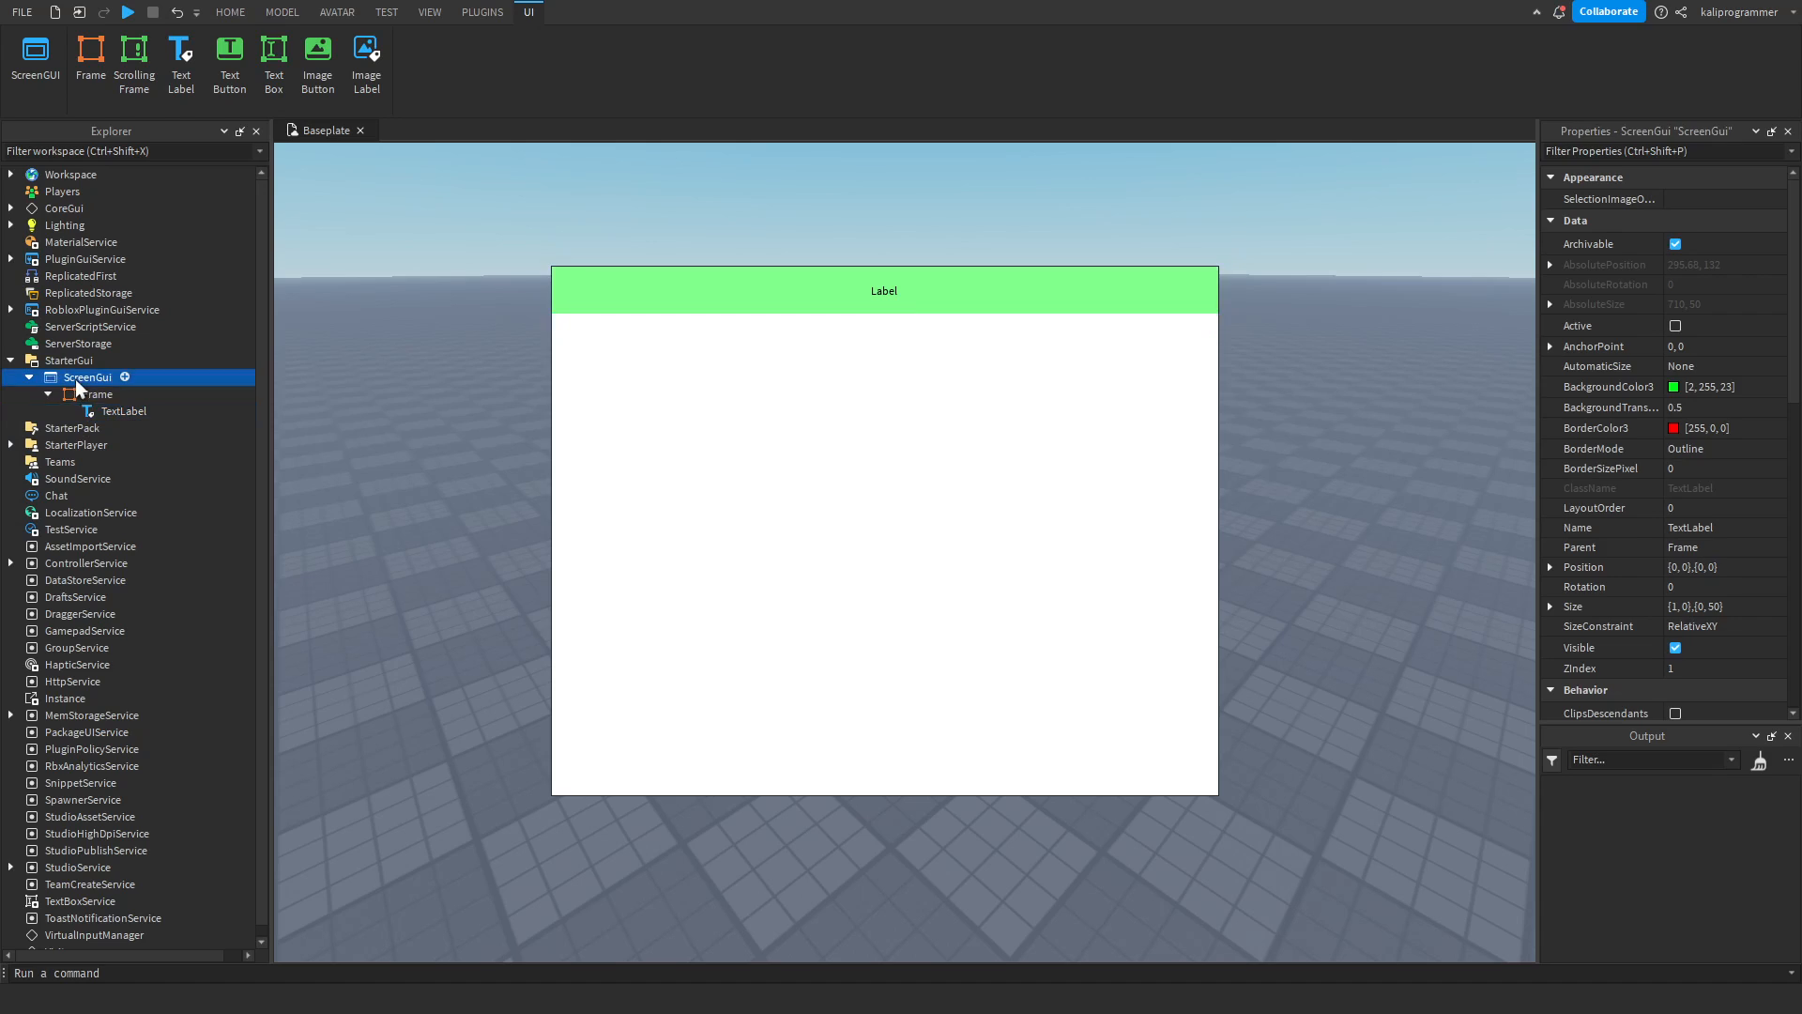
{"action": "left_click", "coordinate": [94, 409]}
{"action": "left_click", "coordinate": [79, 379]}
{"action": "left_click", "coordinate": [87, 396]}
{"action": "left_click", "coordinate": [98, 409]}
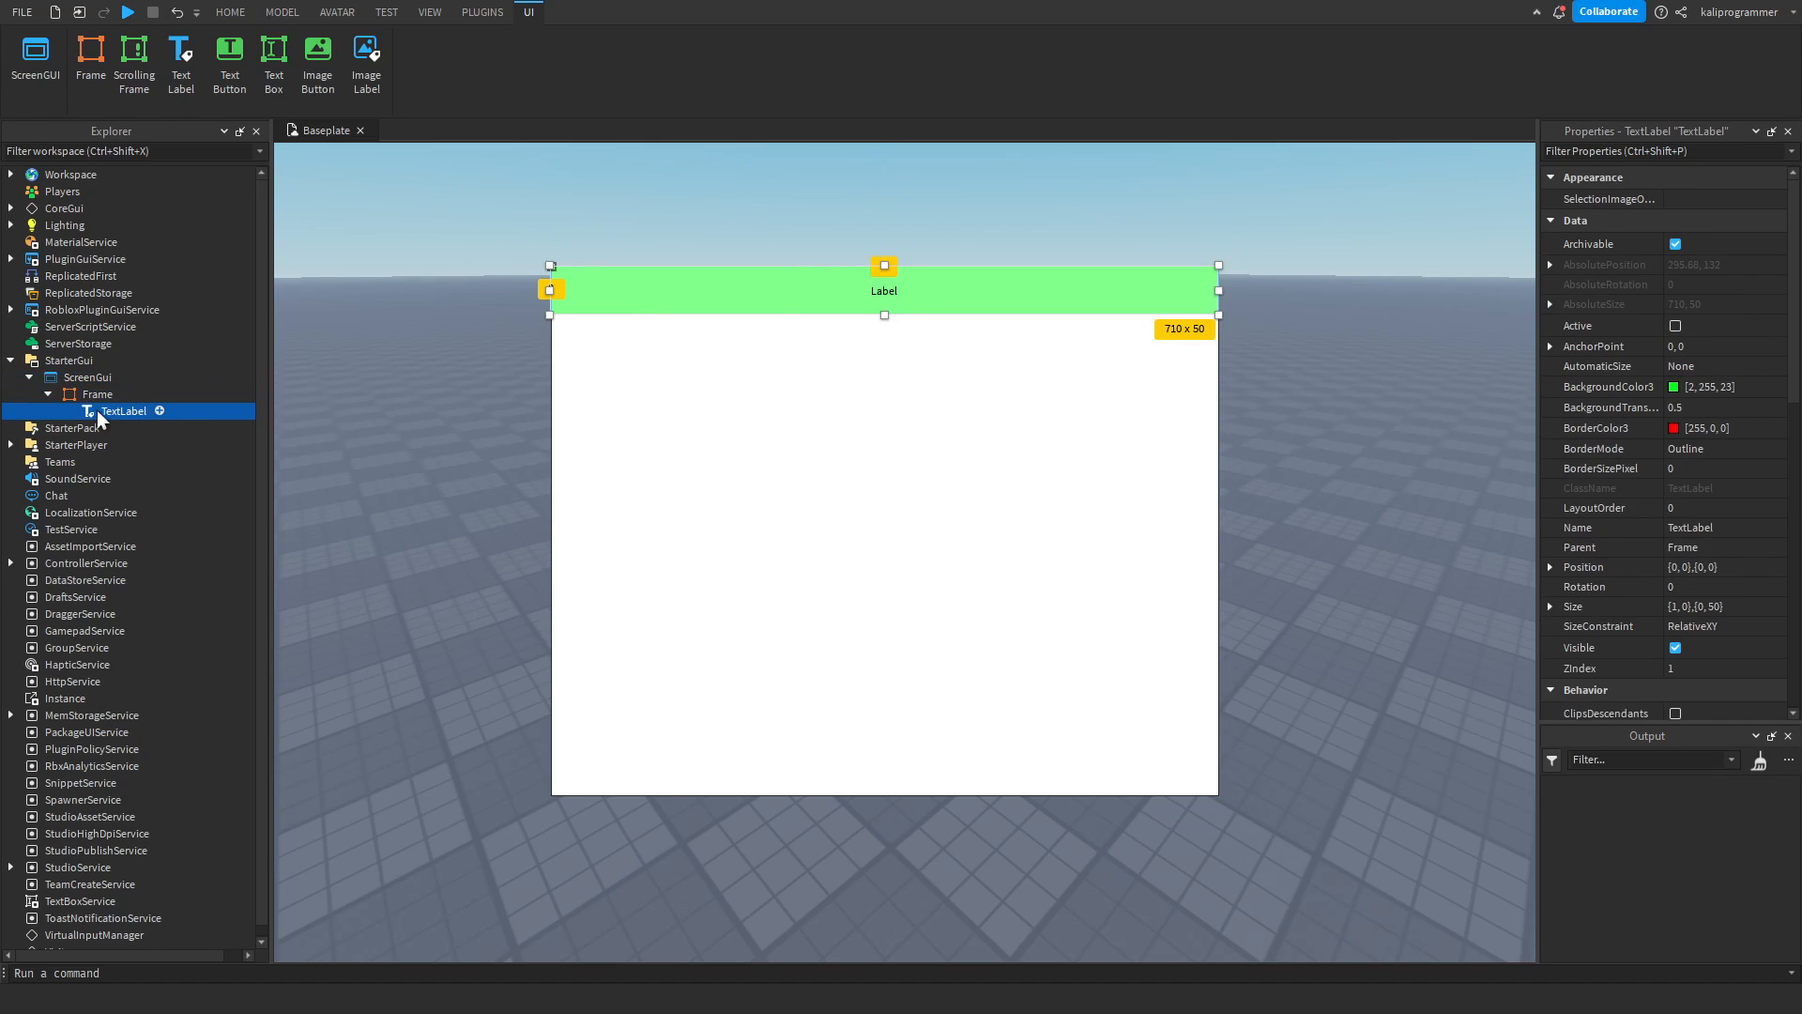
Enter the command "local textlabel = game.StarterGui.ScreenGui.Frame.TextLabel;" in the command bar without running it.
{"action": "left_click", "coordinate": [1712, 527]}
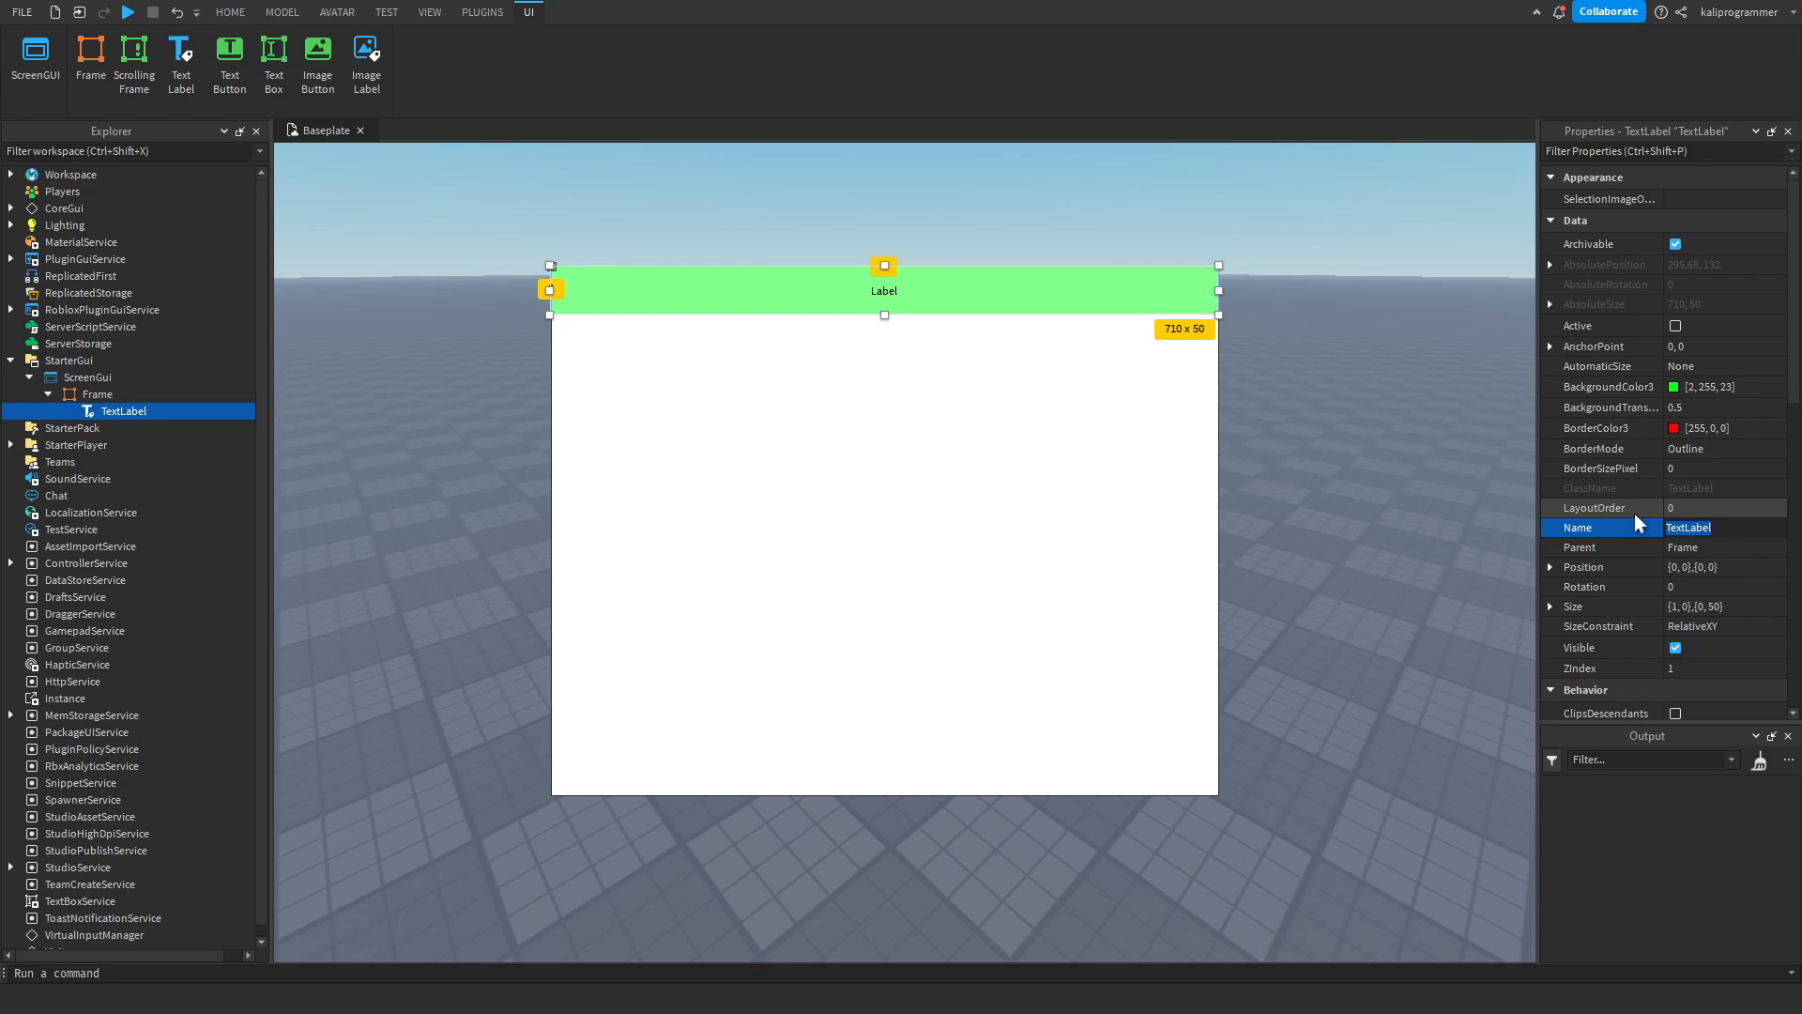
{"action": "left_click", "coordinate": [369, 971]}
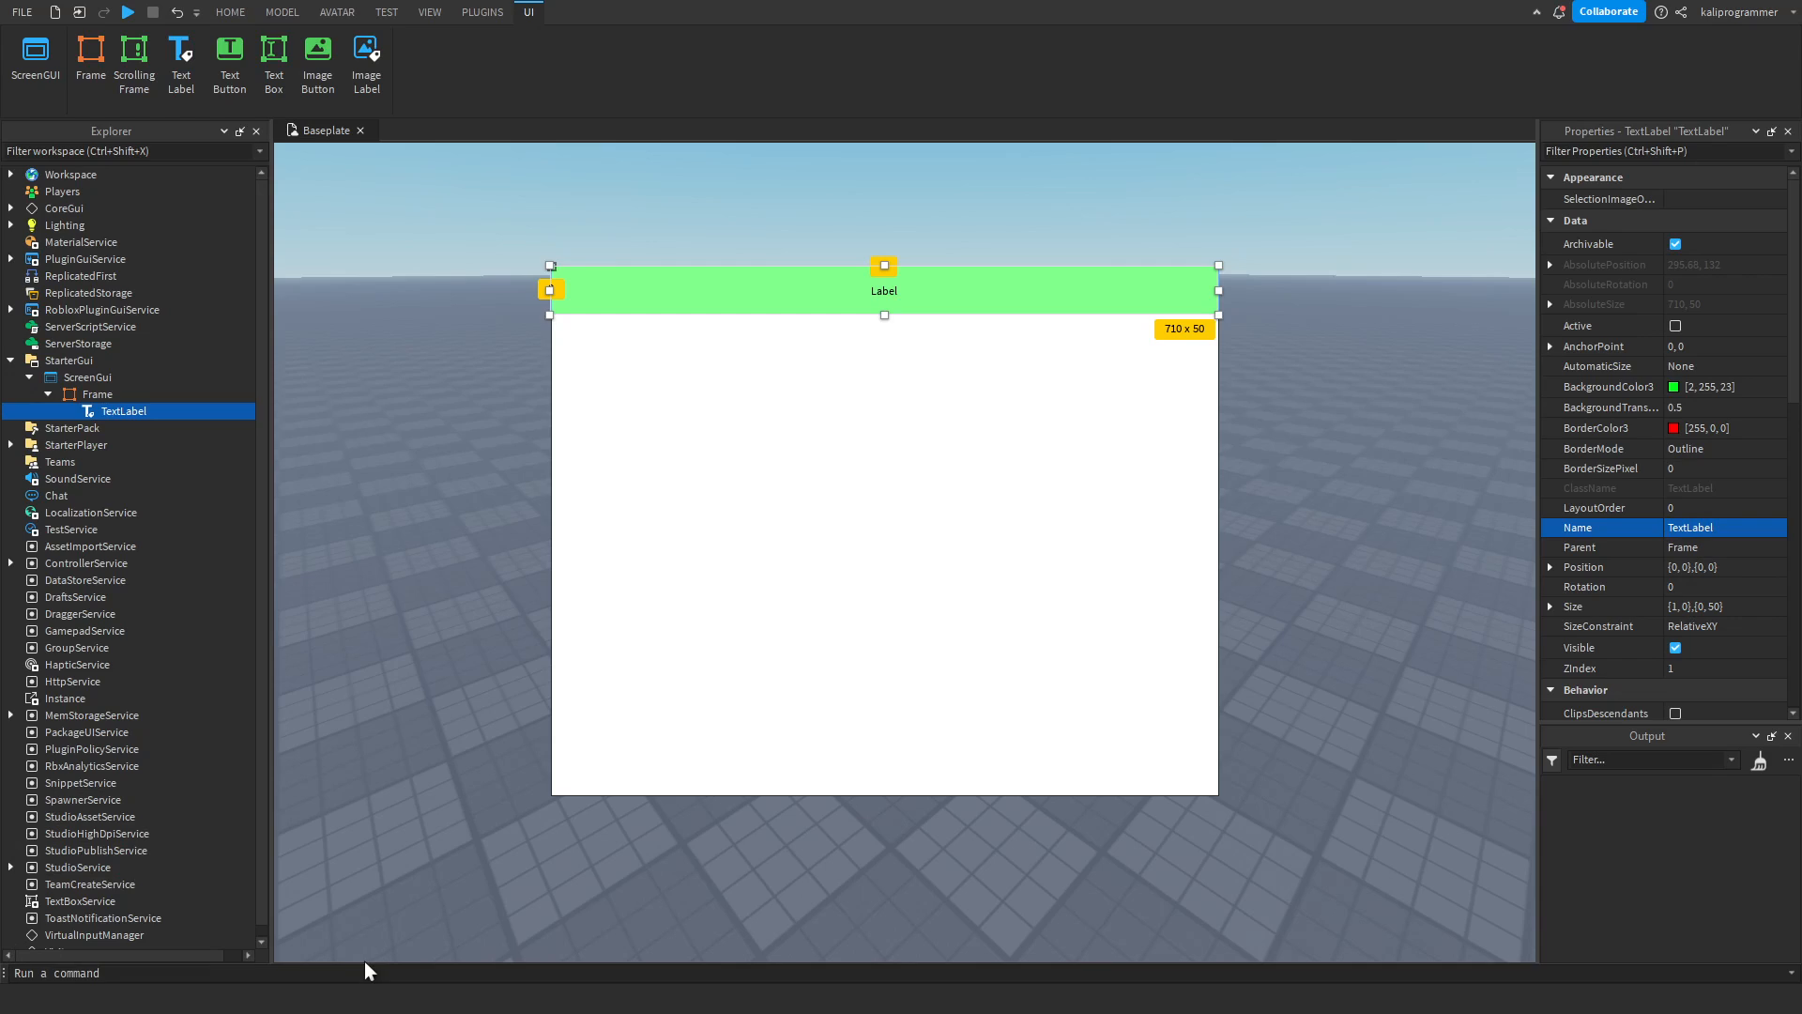
{"action": "type", "text": "lo"}
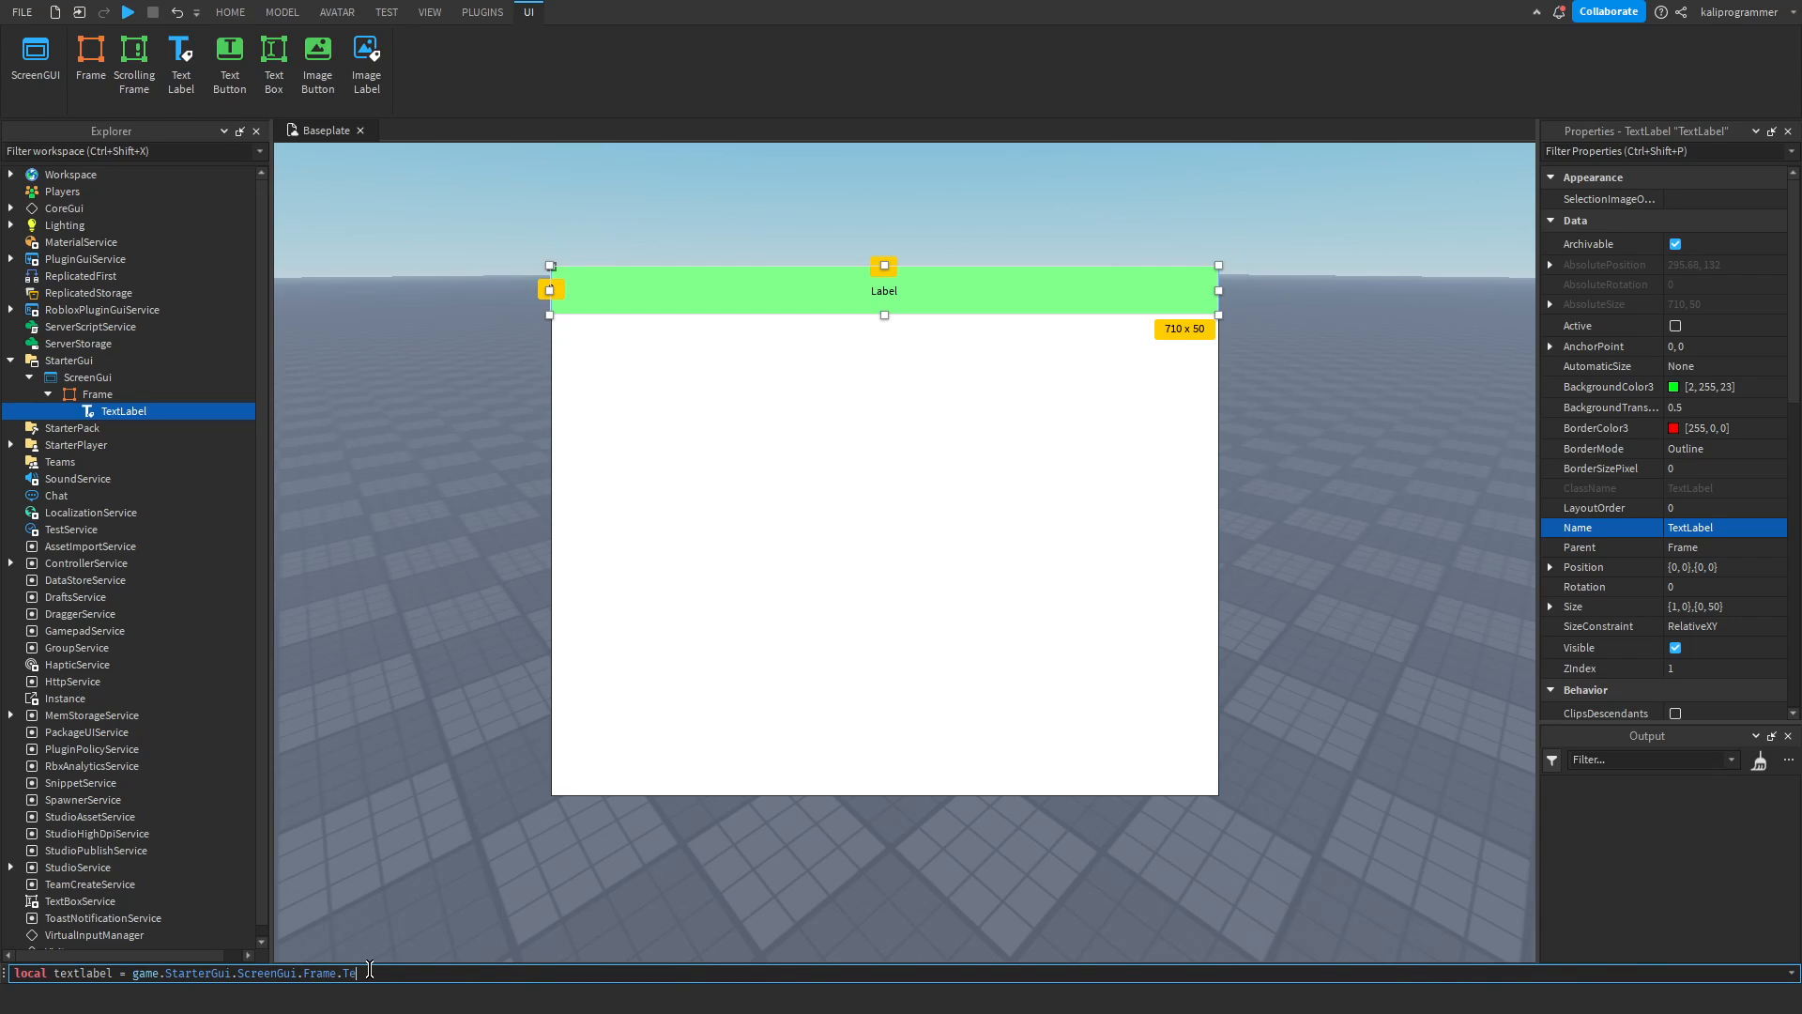
Rename the TextLabel to "a a a" as an example of a name containing spaces.
{"action": "left_click", "coordinate": [1761, 531]}
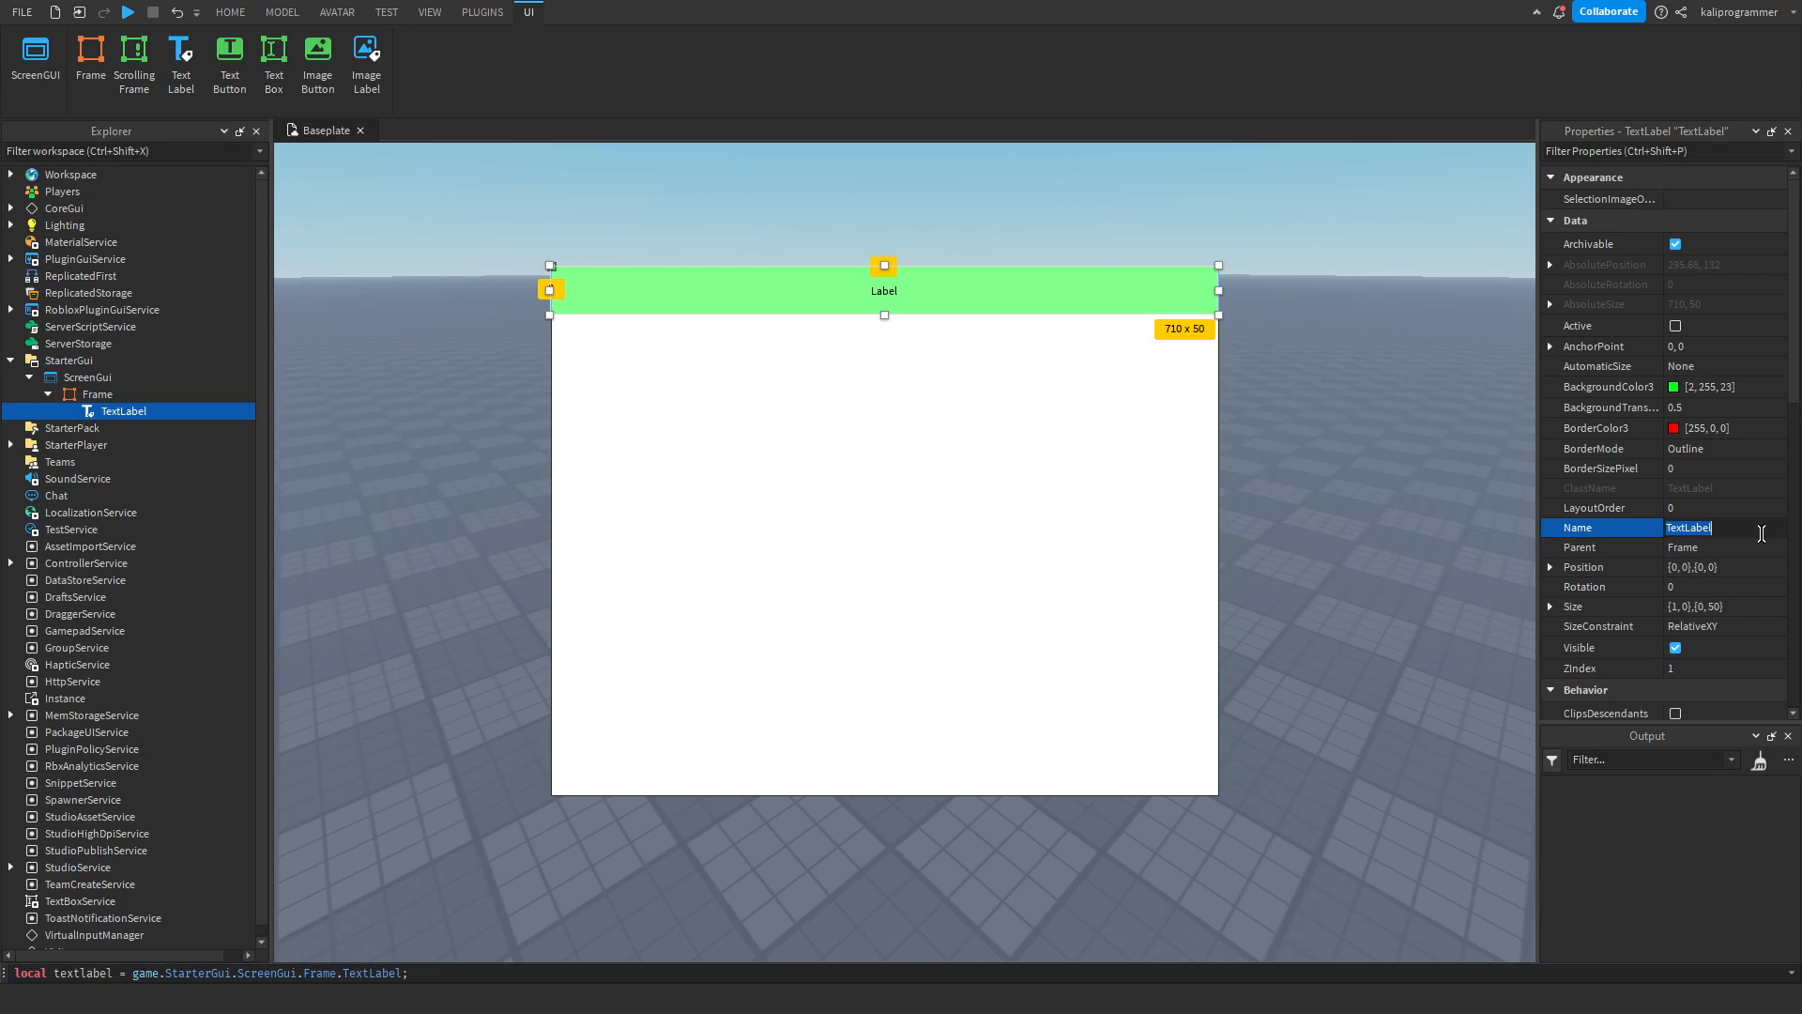
{"action": "type", "text": "asdasdasdasdasdasdasdasd"}
{"action": "key", "text": "ctrl+a"}
{"action": "type", "text": "a a a"}
{"action": "key", "text": "Return"}
Remove TextLabel from the end of the command and try to reference the label by its spaced name.
{"action": "left_click", "coordinate": [375, 970]}
{"action": "key", "text": "BackSpace"}
{"action": "key", "text": "BackSpace"}
{"action": "key", "text": "BackSpace"}
{"action": "key", "text": "BackSpace"}
{"action": "key", "text": "BackSpace"}
{"action": "key", "text": "BackSpace"}
{"action": "key", "text": "BackSpace"}
{"action": "key", "text": "BackSpace"}
{"action": "key", "text": "BackSpace"}
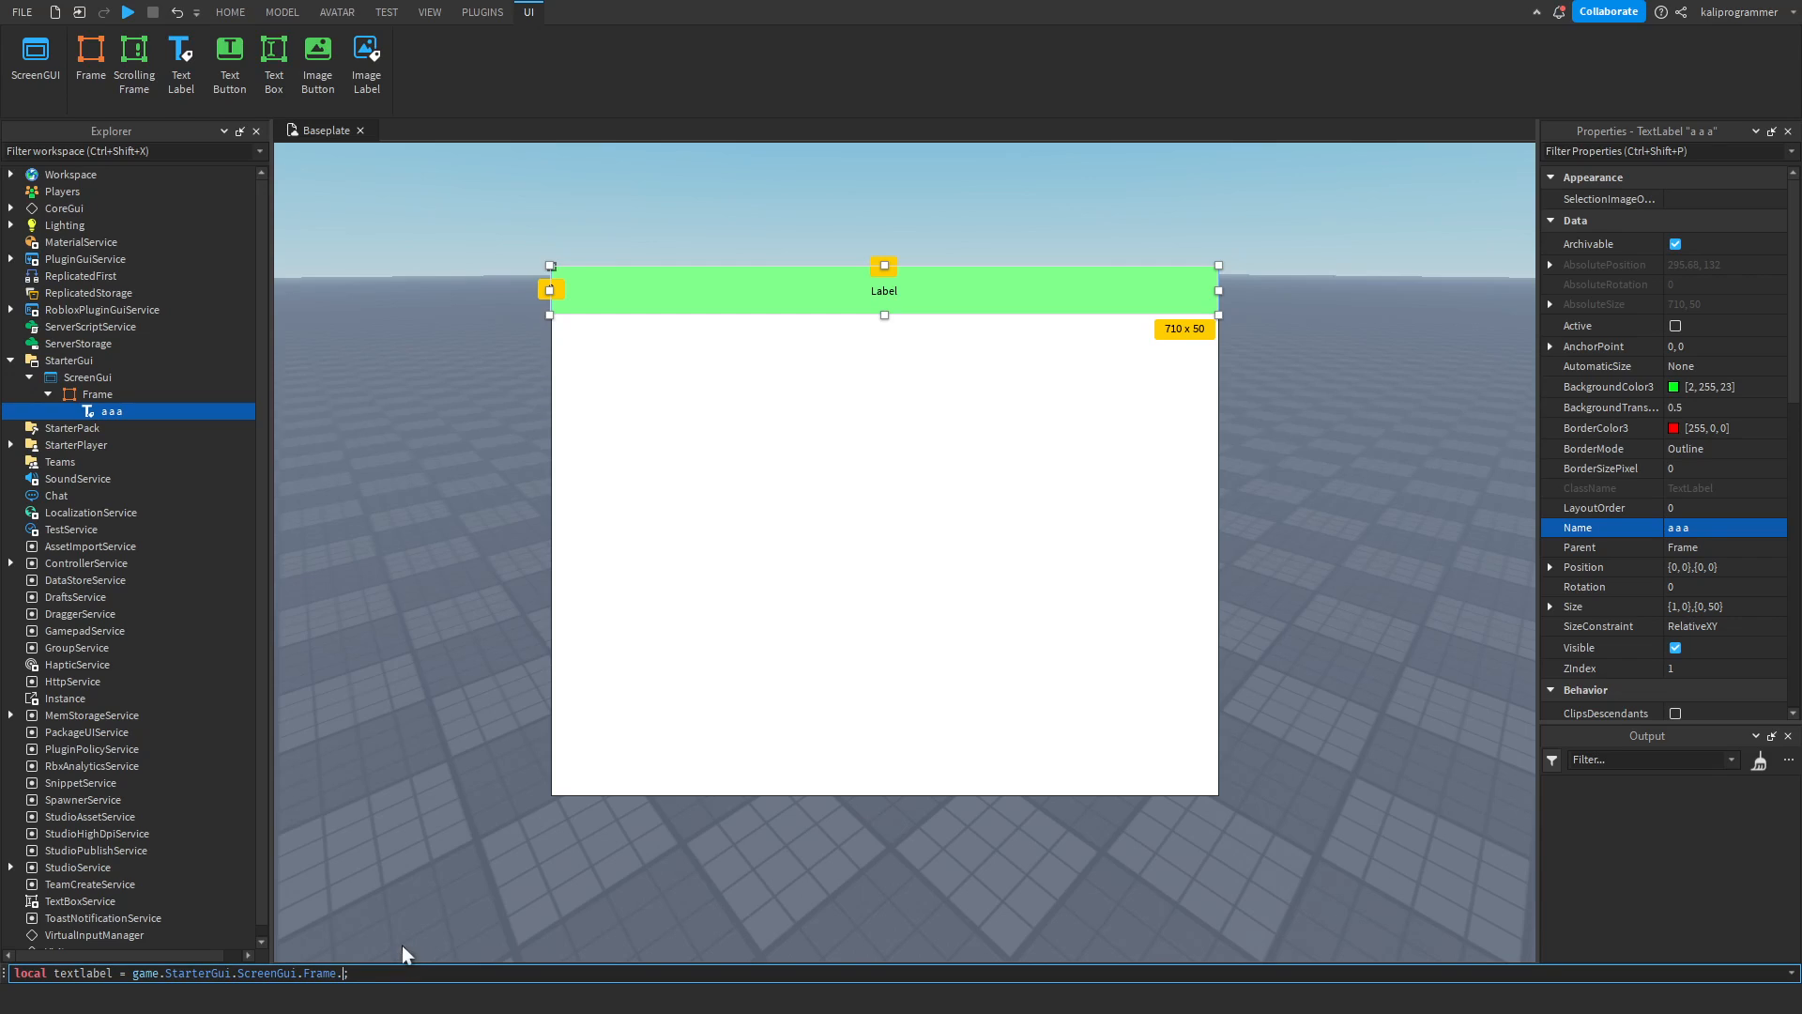
{"action": "type", "text": "a"}
{"action": "key", "text": "Tab"}
{"action": "left_click", "coordinate": [411, 967]}
Rename the label to TitleLabel, and select the Frame.
{"action": "left_click", "coordinate": [1690, 526]}
{"action": "type", "text": "TitleLabel"}
{"action": "key", "text": "Return"}
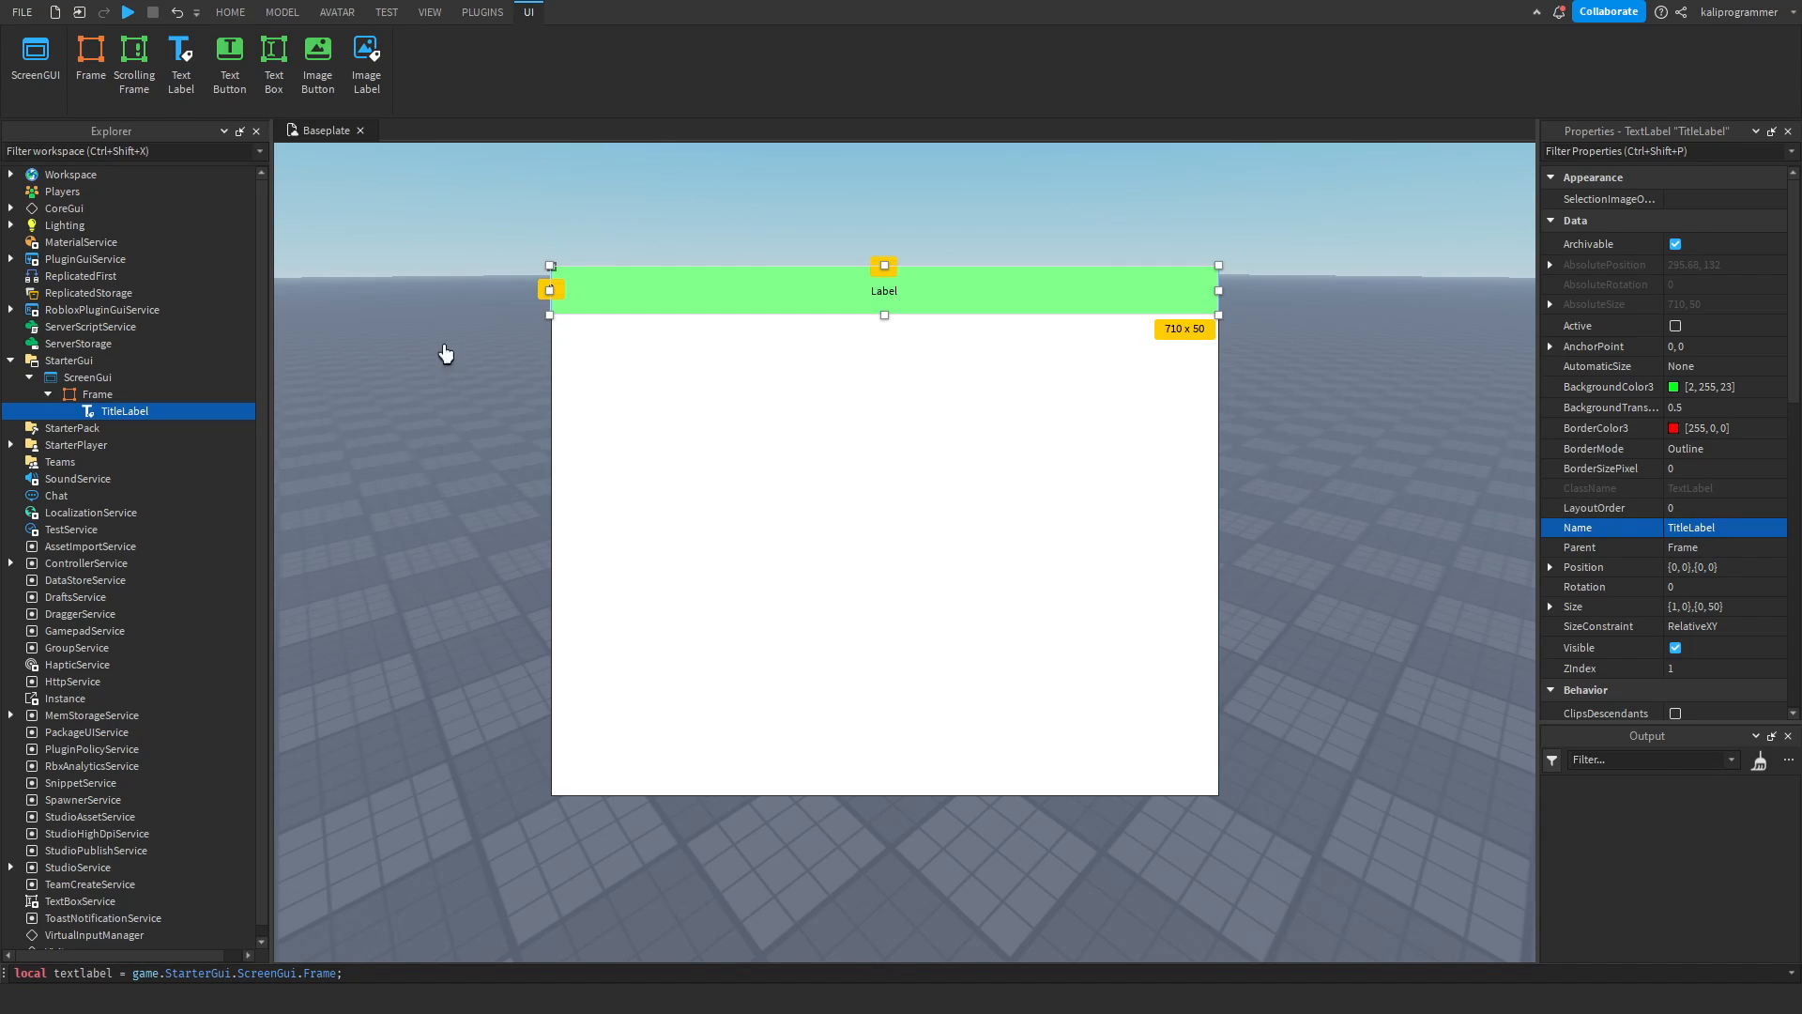
{"action": "left_click", "coordinate": [692, 466]}
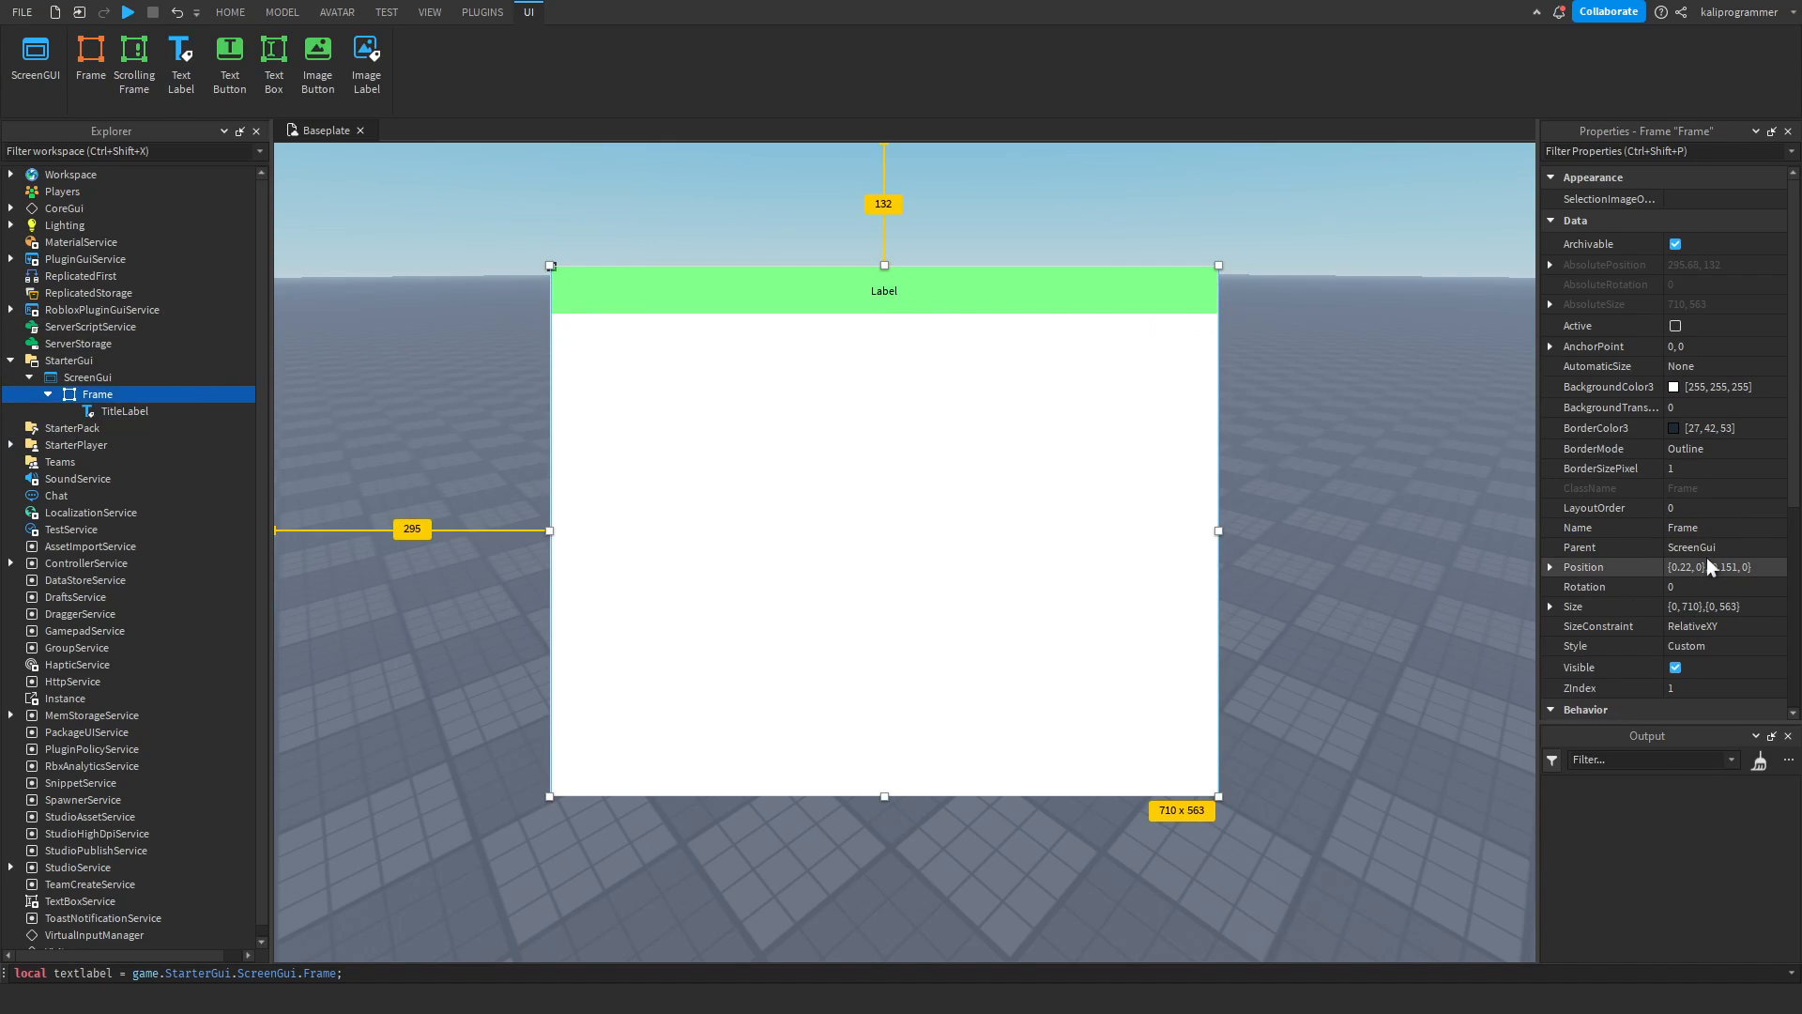
Rename the frame inside ScreenGui to MainFrame, and look through the text properties of TitleLabel.
{"action": "type", "text": "MainFrame"}
{"action": "key", "text": "Return"}
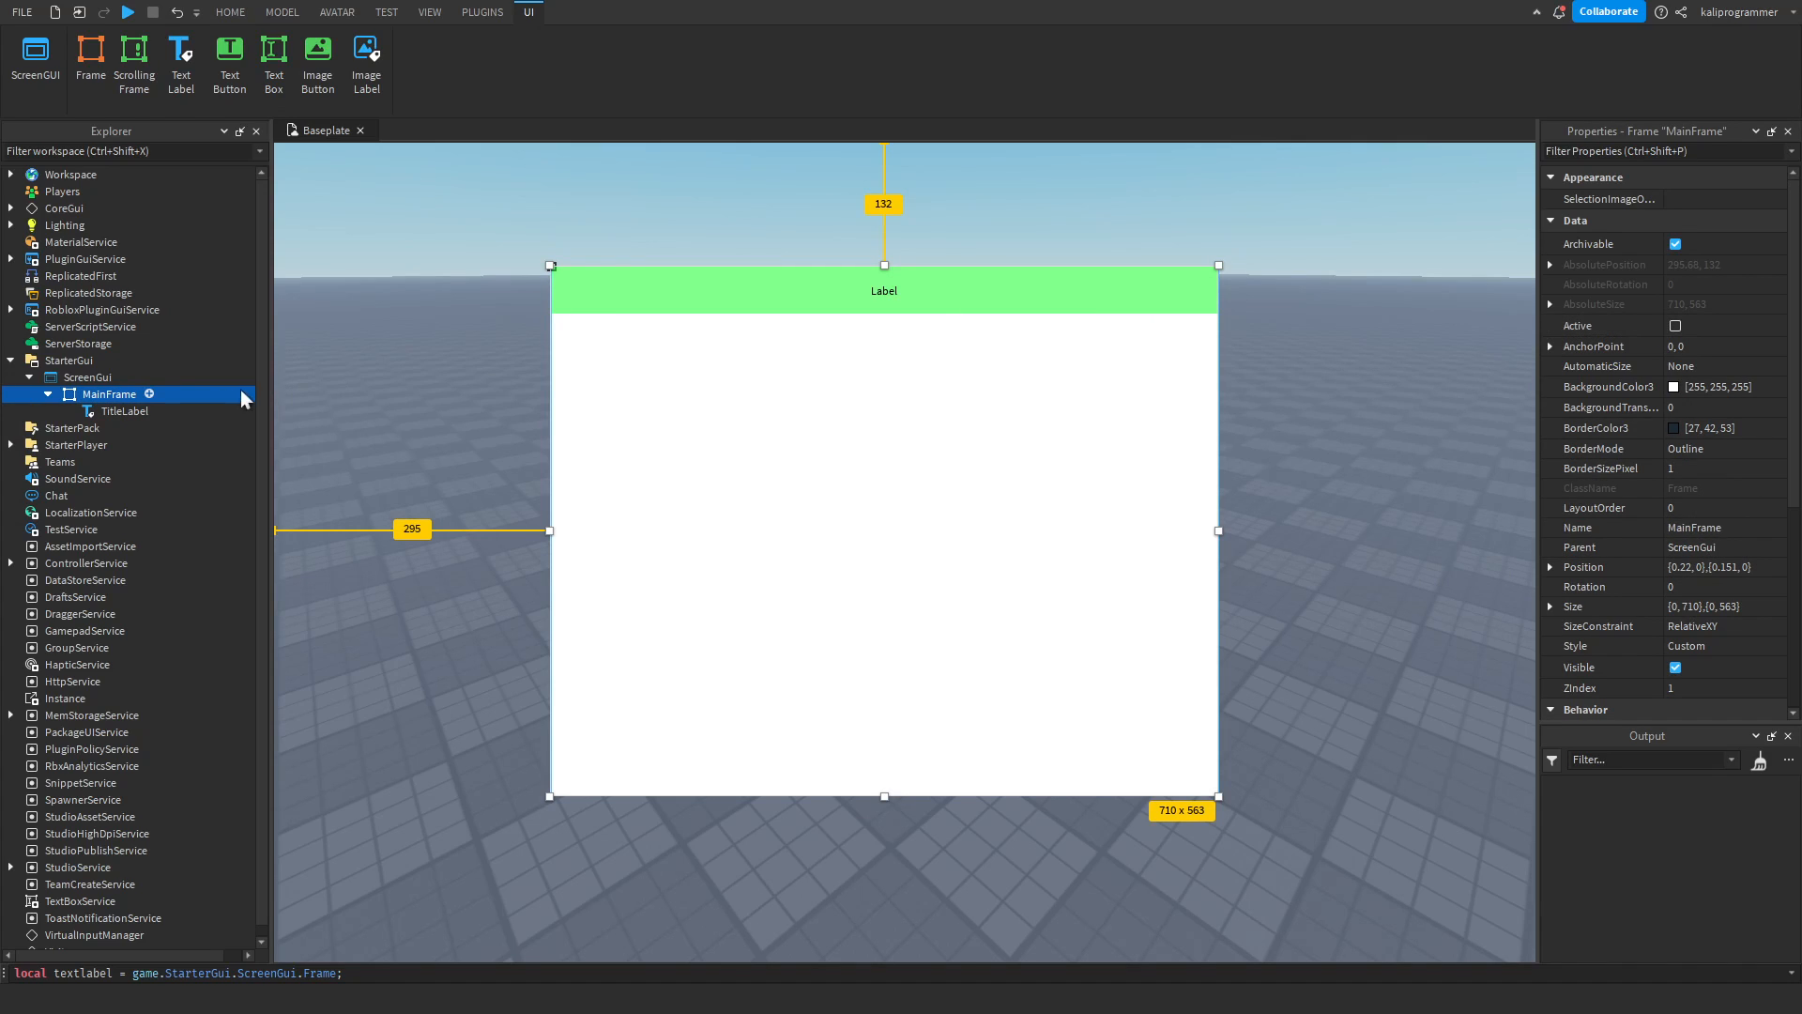
{"action": "left_click", "coordinate": [120, 412]}
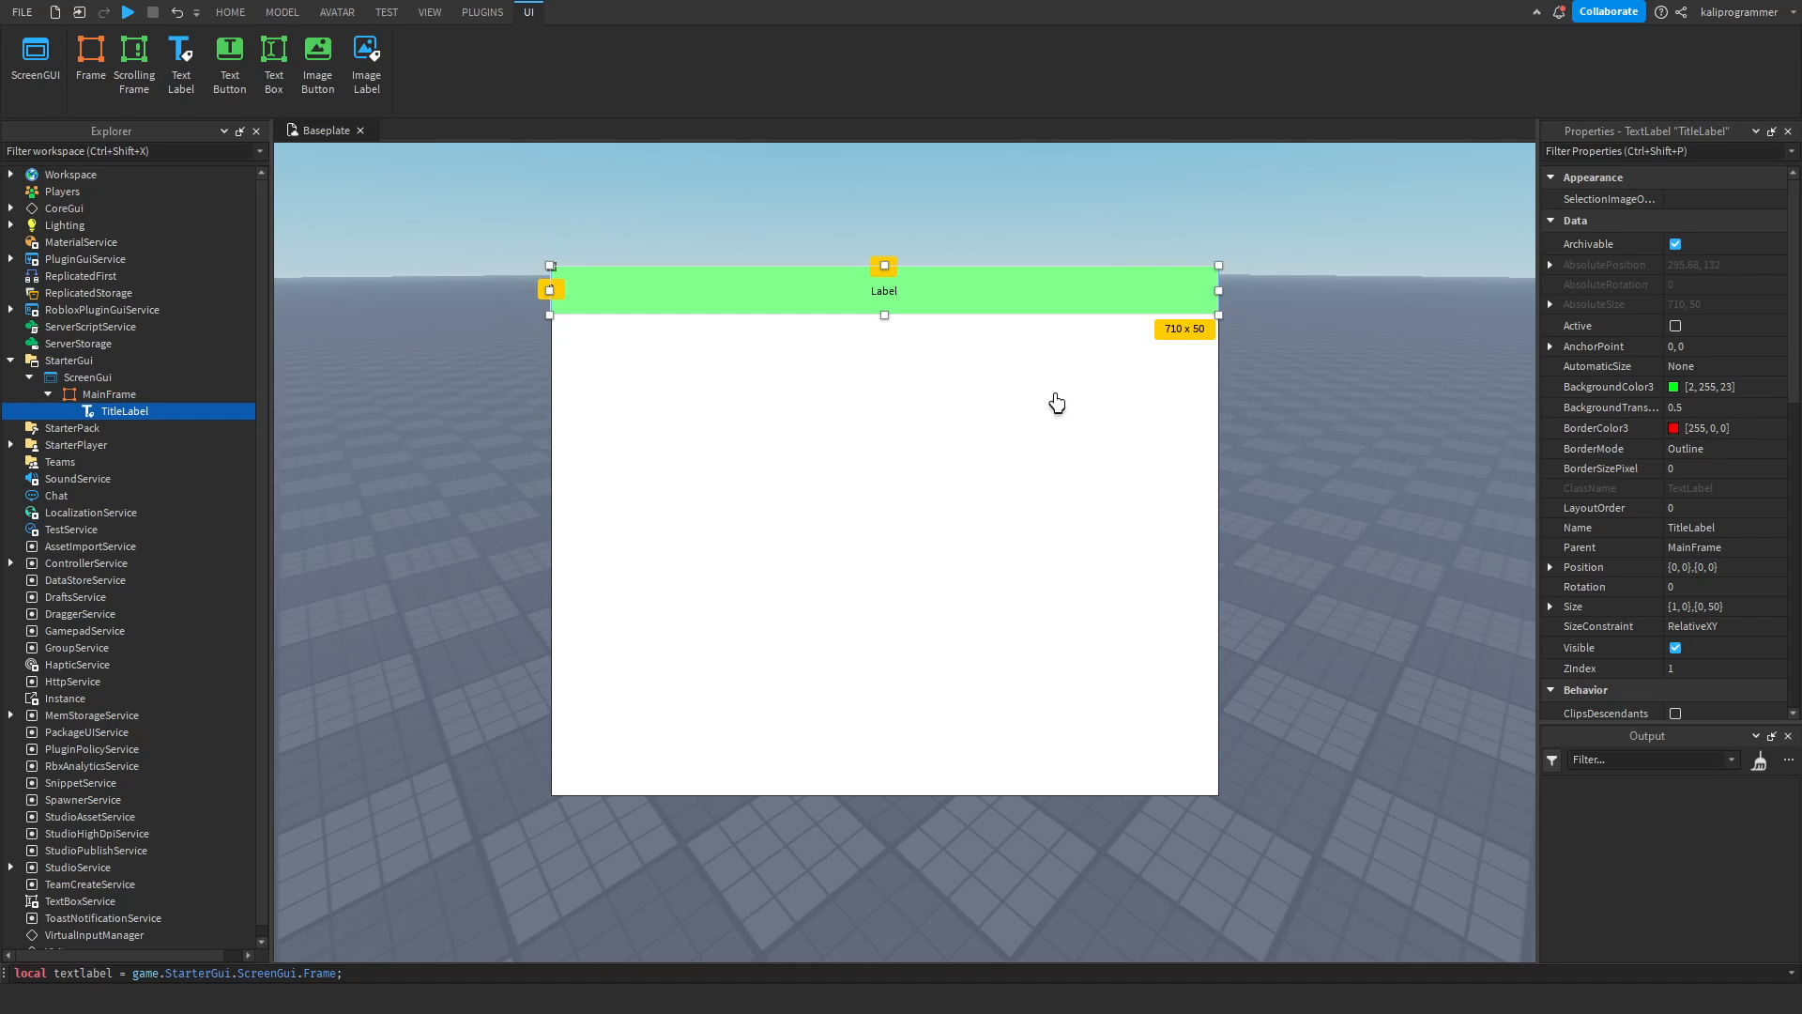
{"action": "scroll", "coordinate": [1630, 590], "scroll_direction": "down", "scroll_amount": 10}
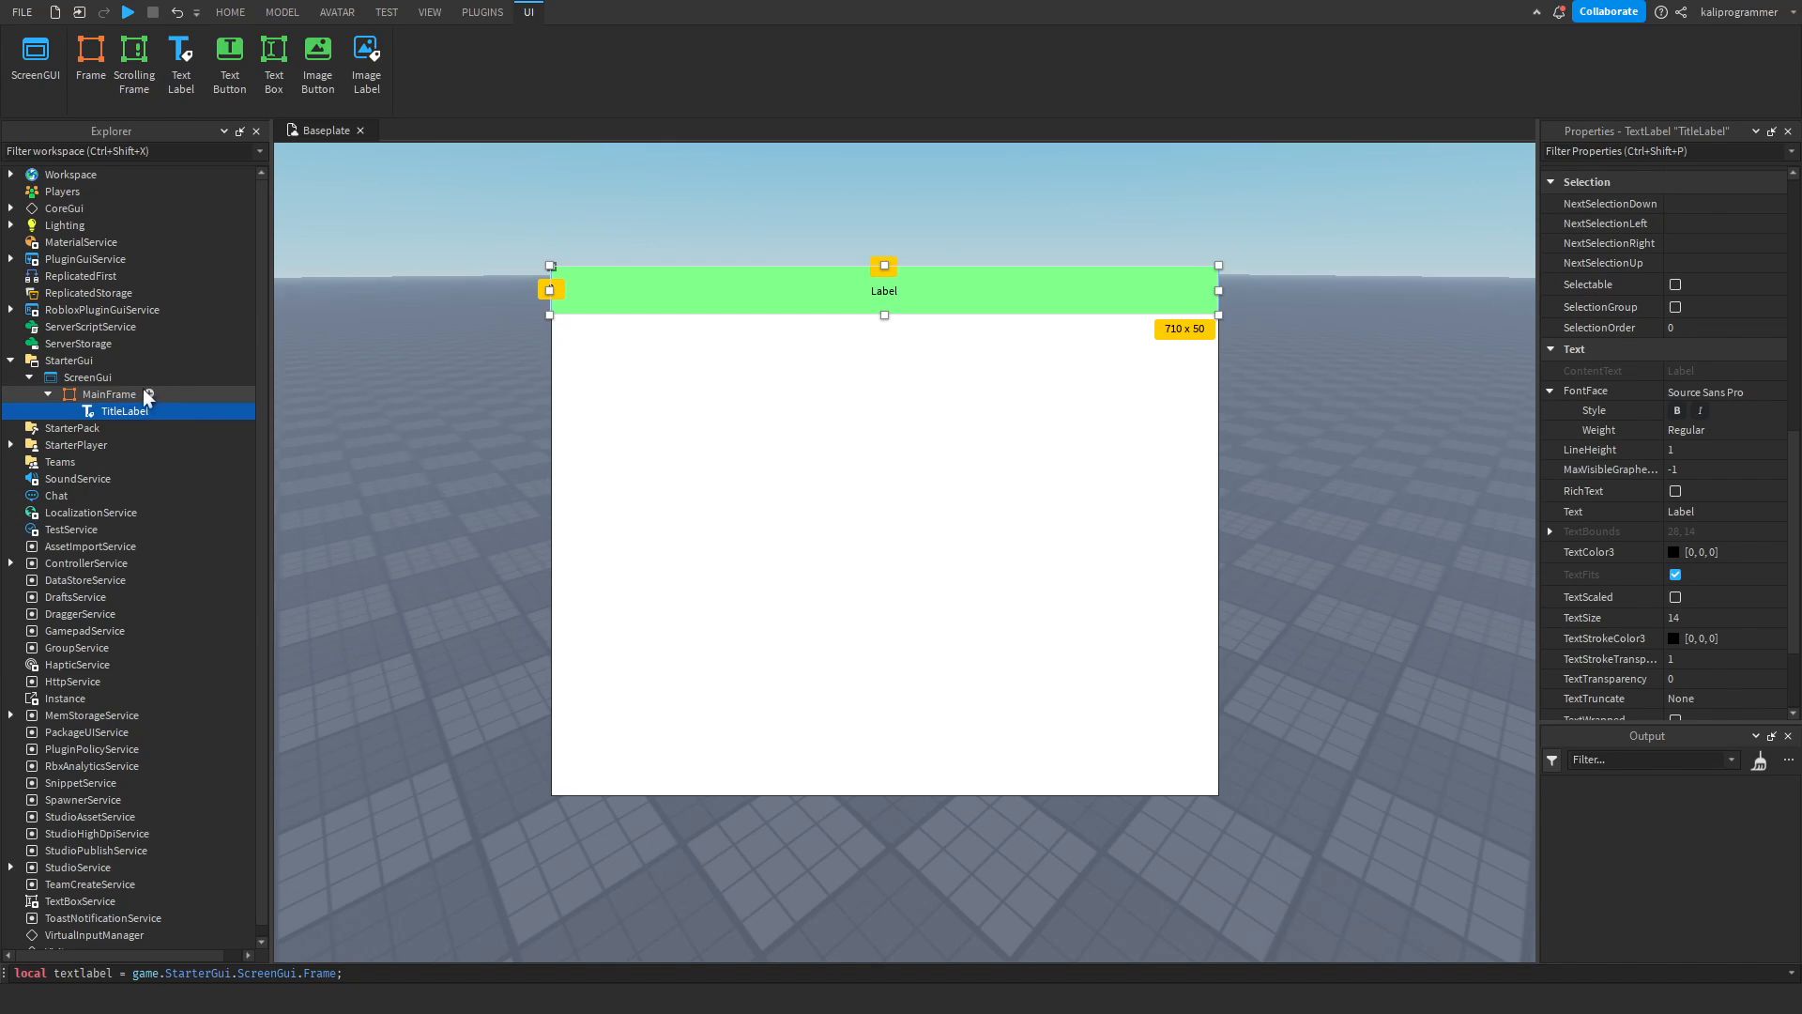
Insert a ScrollingFrame into MainFrame and size it to about 458 x 513 px below the title label.
{"action": "left_click", "coordinate": [114, 389]}
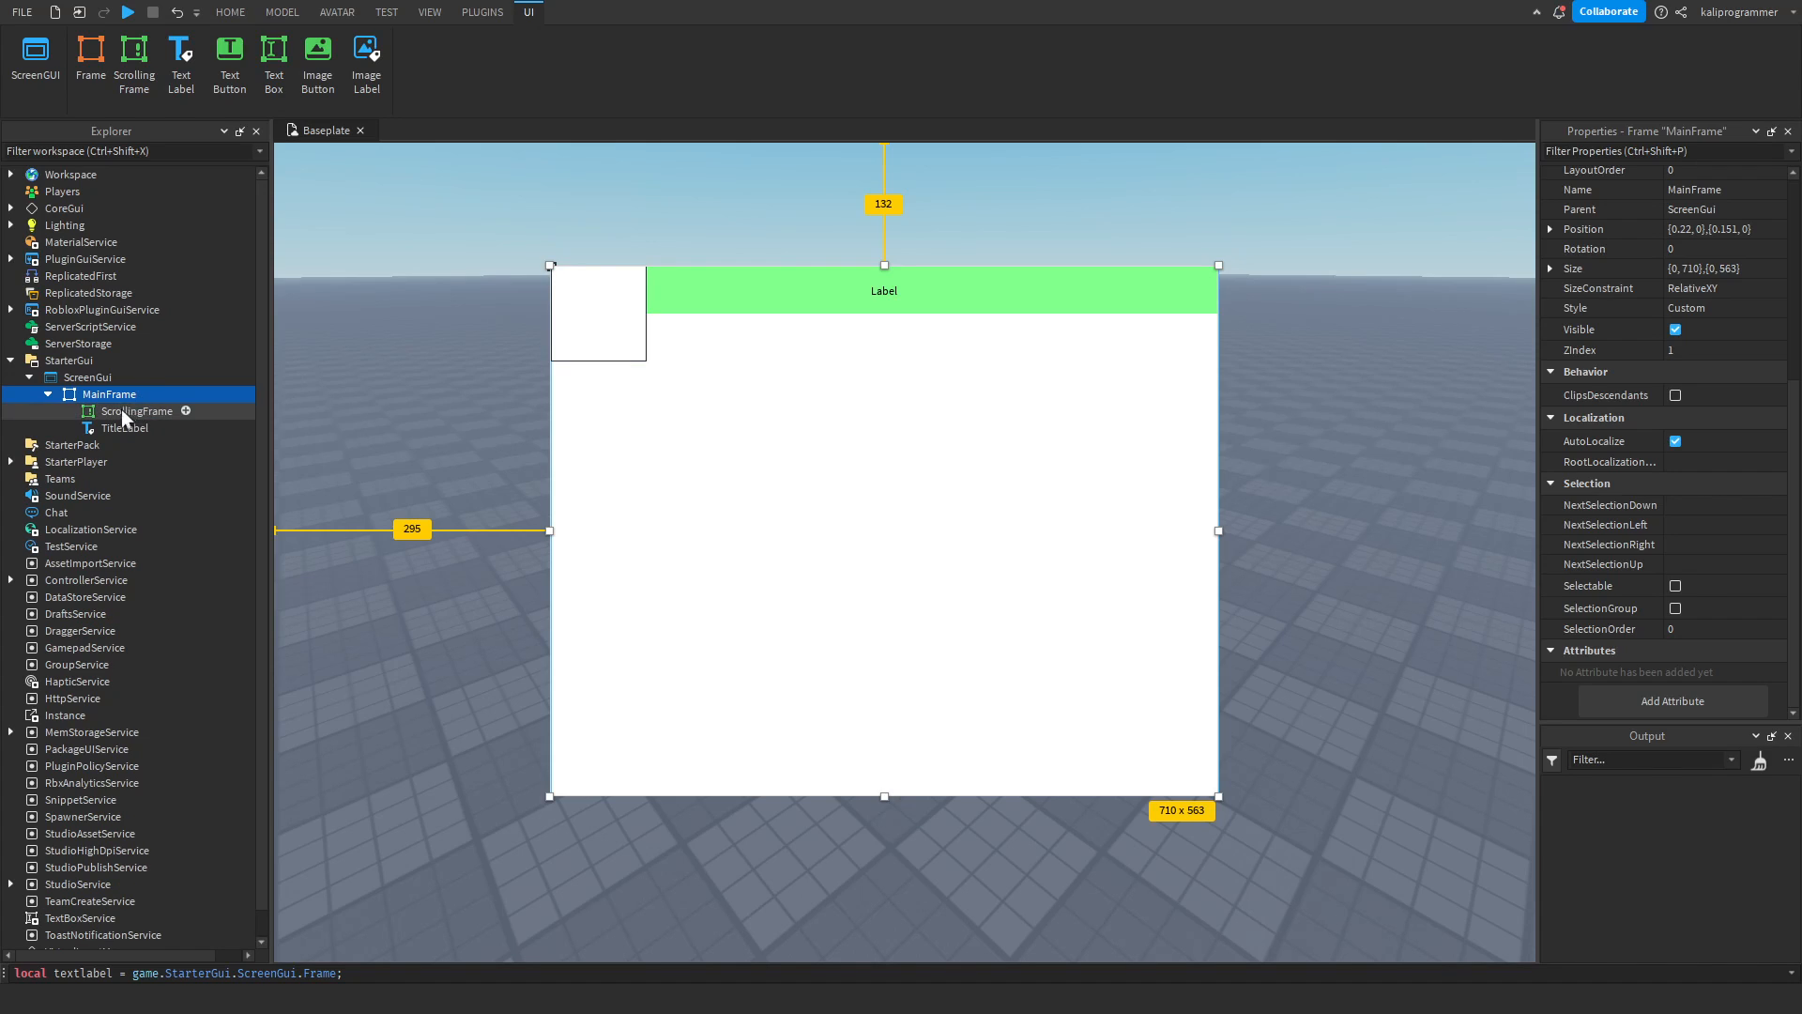
{"action": "left_click", "coordinate": [124, 411]}
{"action": "left_click_drag", "start_coordinate": [562, 328], "coordinate": [982, 797]}
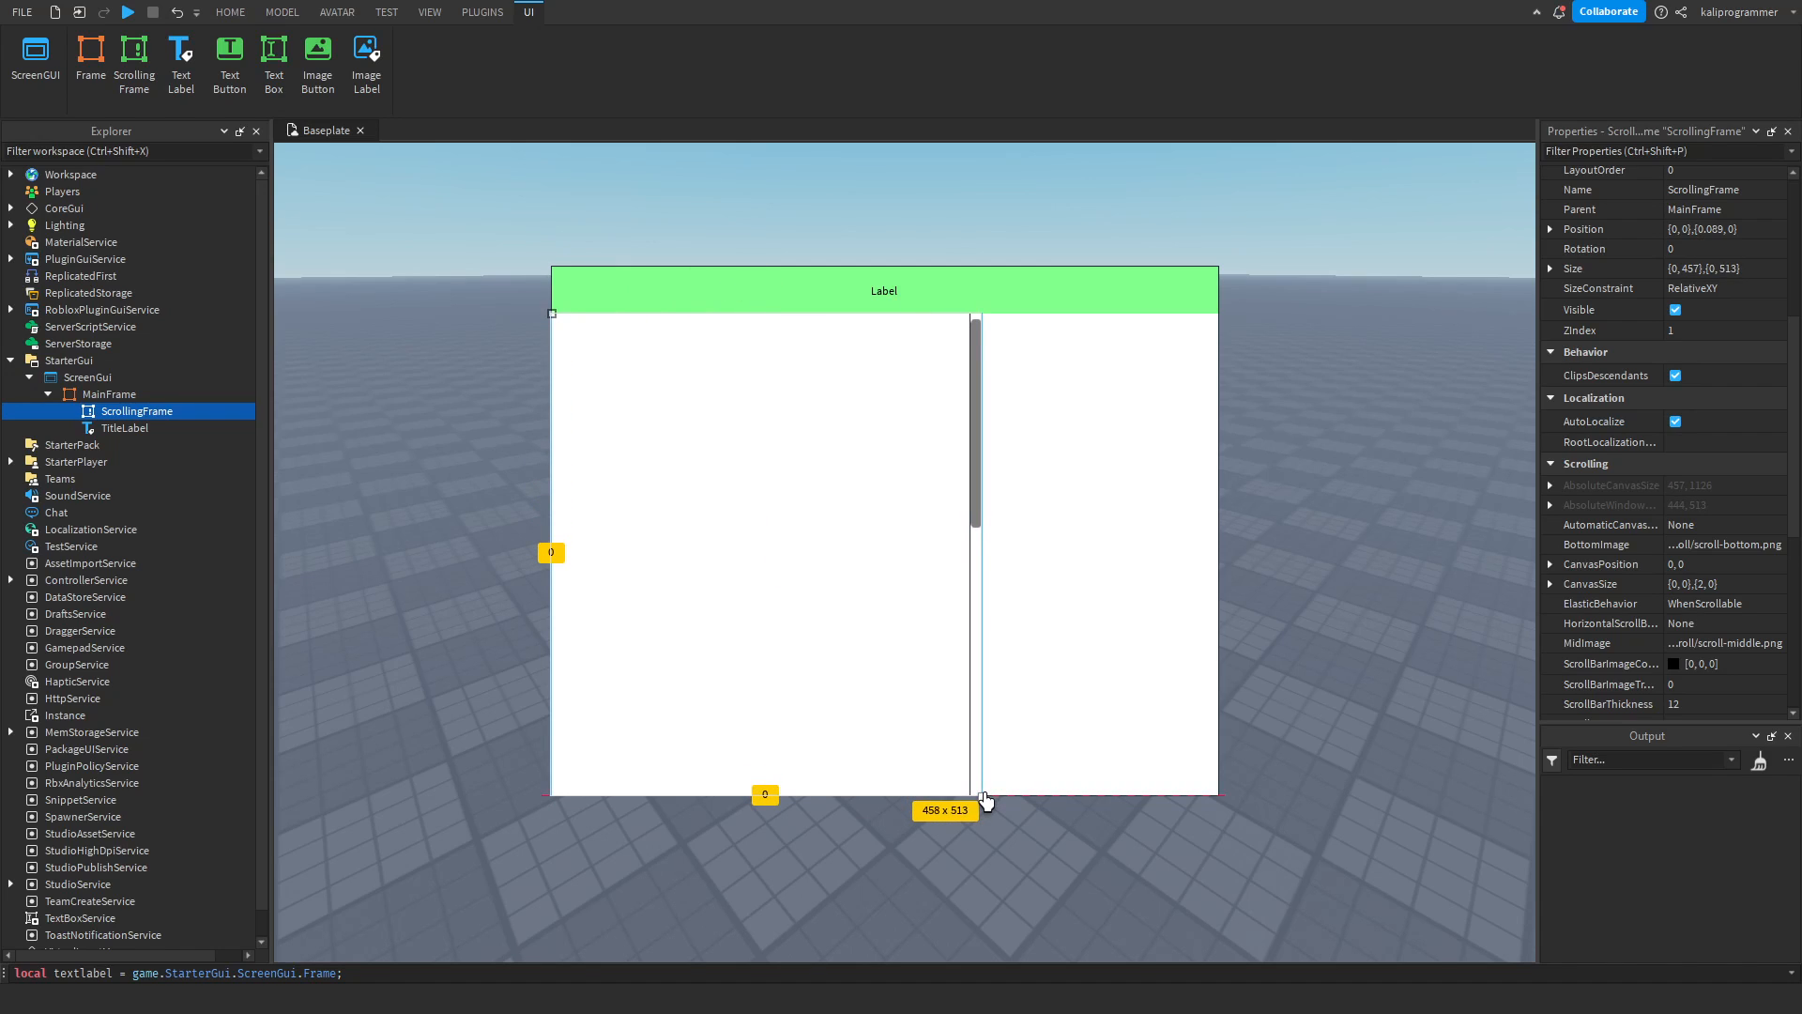
Set the ScrollingFrame's BackgroundColor3 to the gray [152, 152, 152].
{"action": "scroll", "coordinate": [1707, 484], "scroll_direction": "up", "scroll_amount": 4}
{"action": "scroll", "coordinate": [1706, 483], "scroll_direction": "up", "scroll_amount": 3}
{"action": "left_click", "coordinate": [1689, 387]}
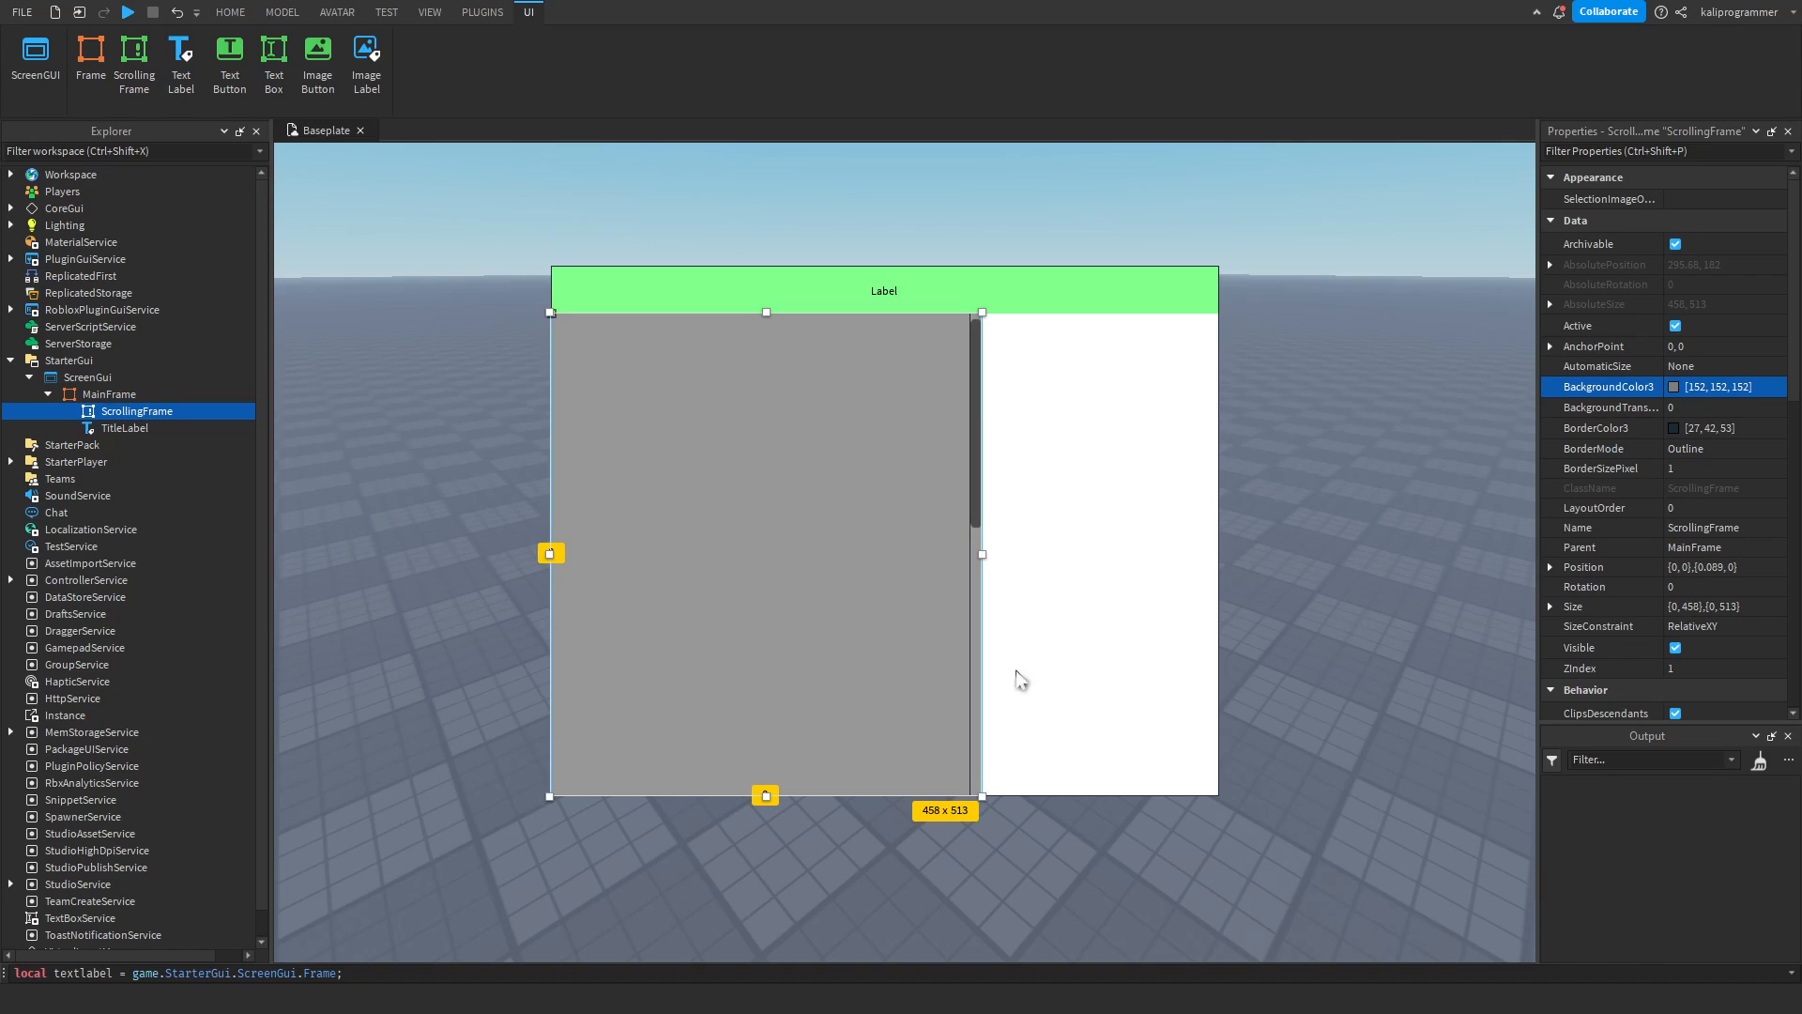
Remove the ScrollingFrame's border by setting BorderSizePixel to 0, comparing its look with and without the border.
{"action": "left_click", "coordinate": [1681, 467]}
{"action": "type", "text": "0"}
{"action": "key", "text": "Return"}
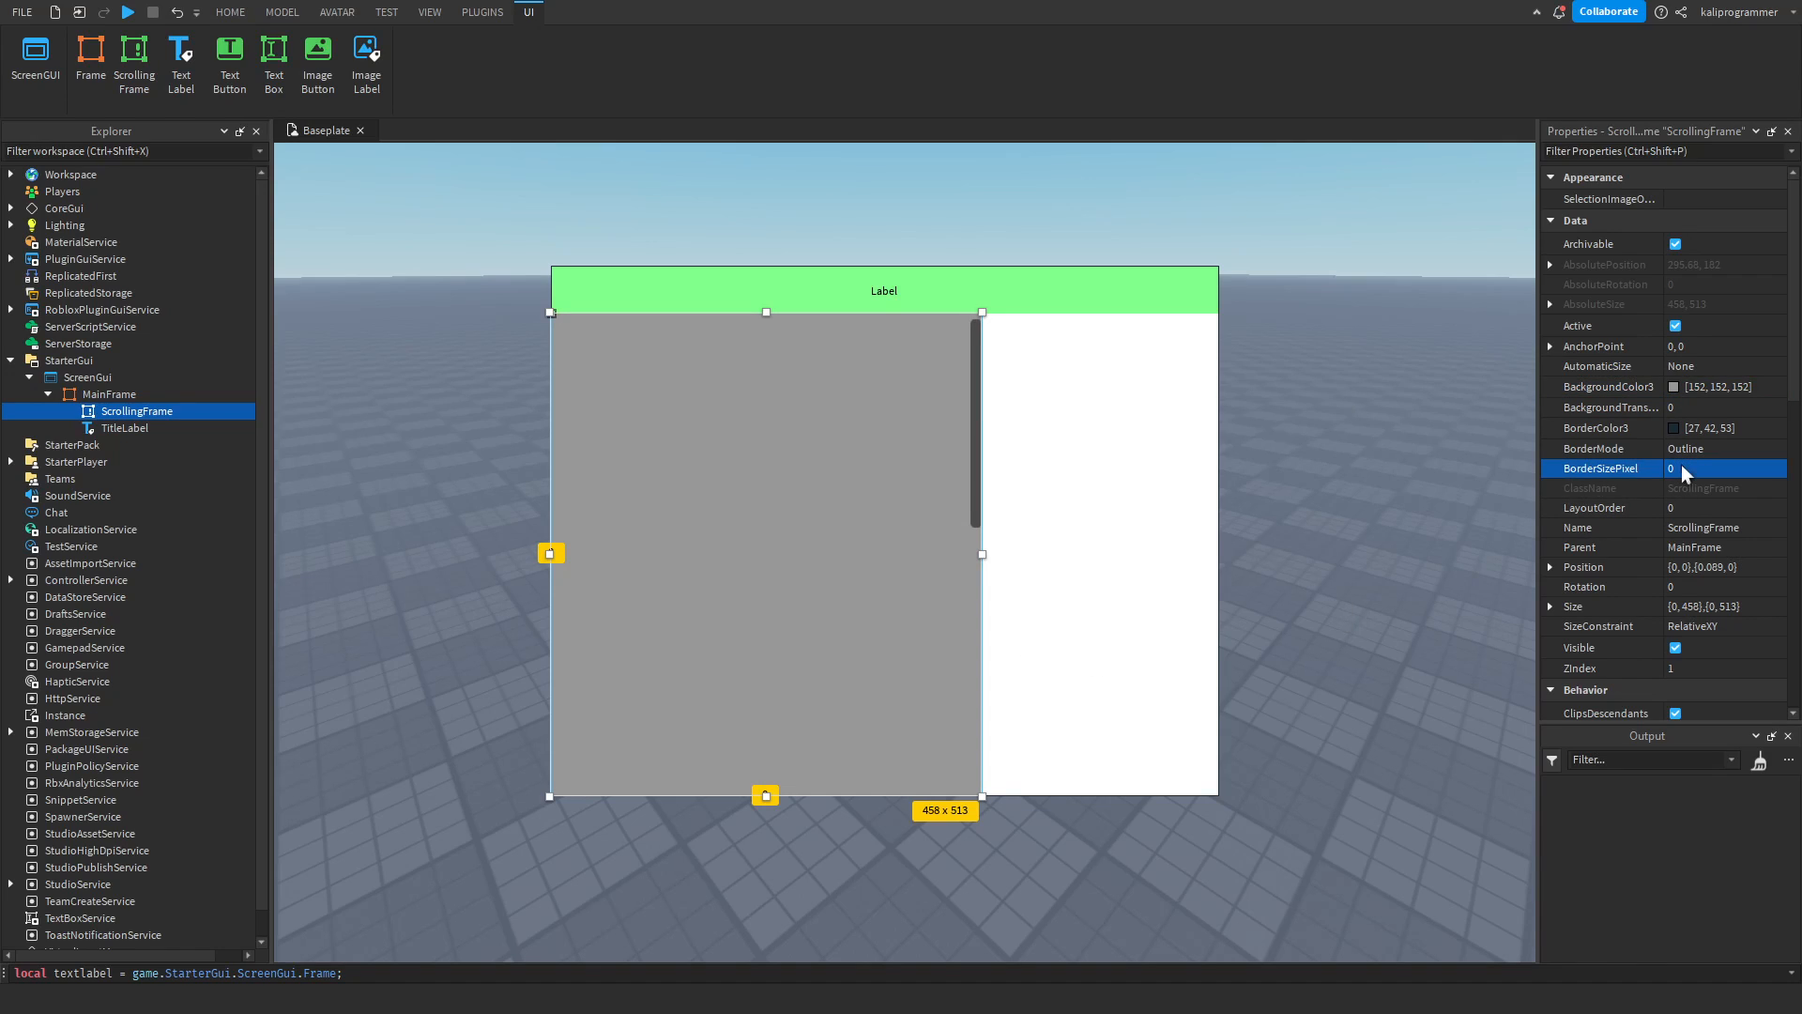
{"action": "left_click", "coordinate": [1047, 519]}
{"action": "left_click", "coordinate": [869, 523]}
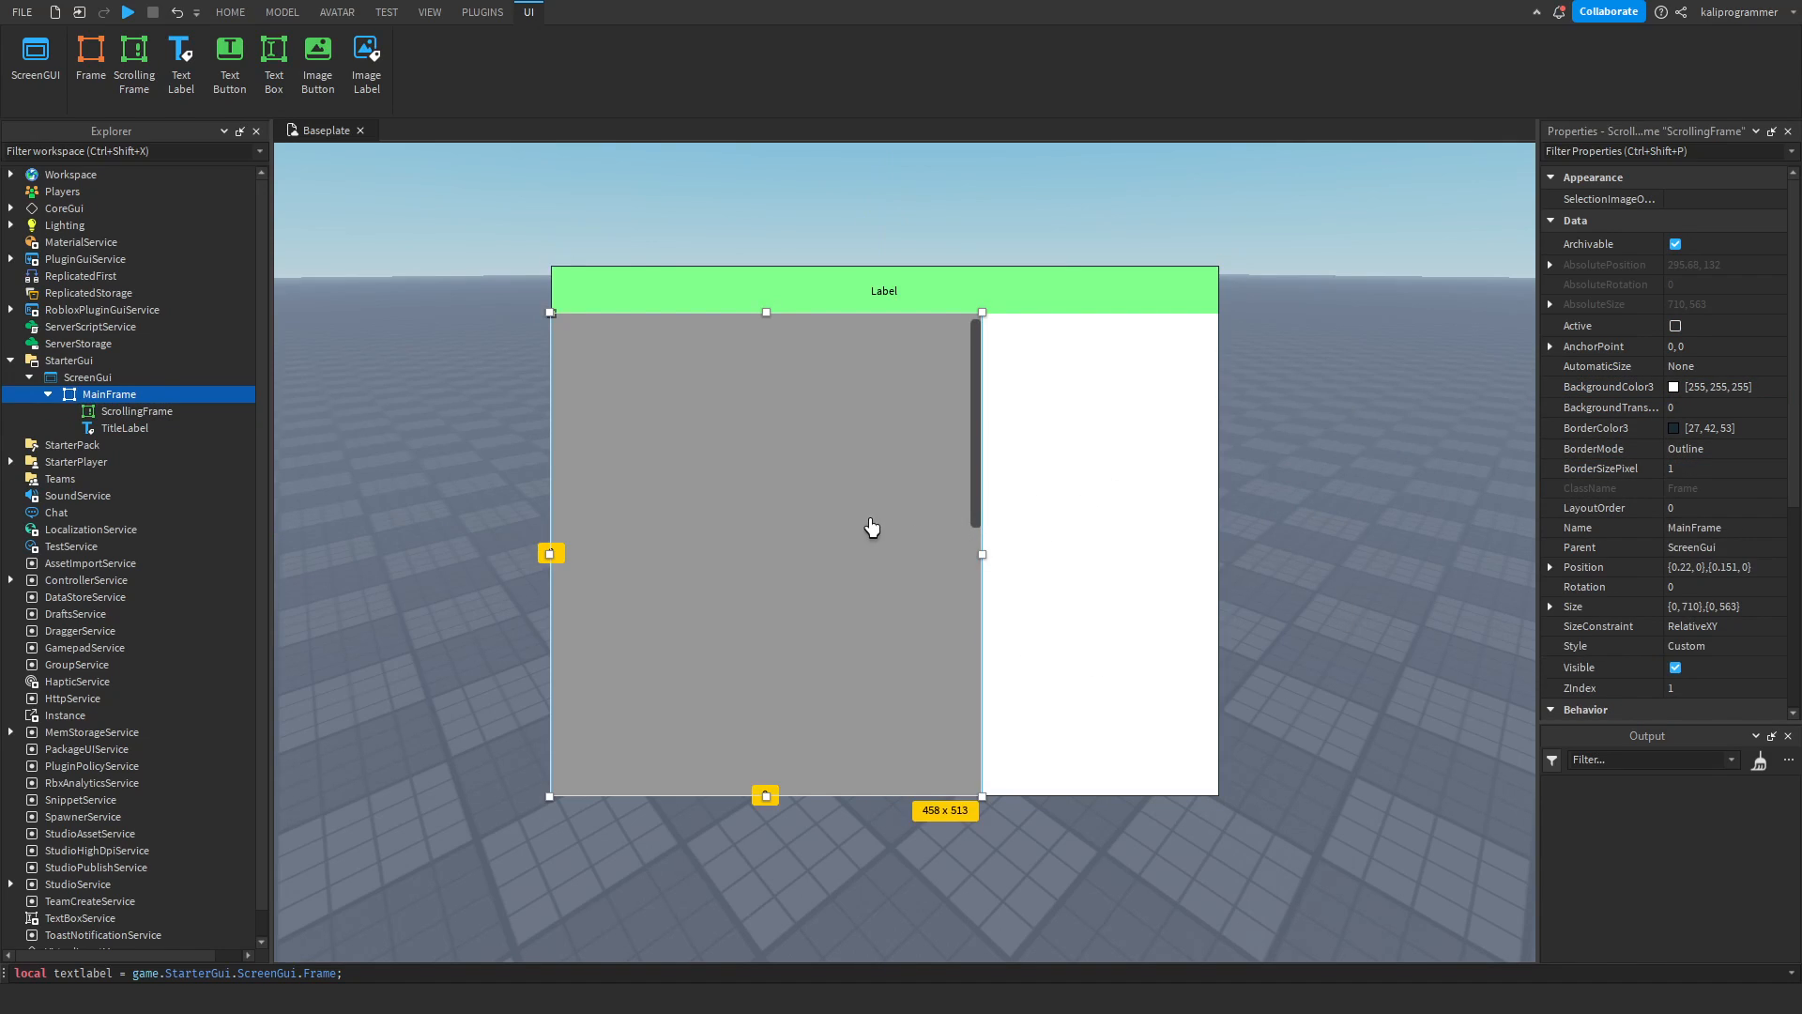
{"action": "left_click", "coordinate": [1108, 520]}
{"action": "left_click", "coordinate": [929, 527]}
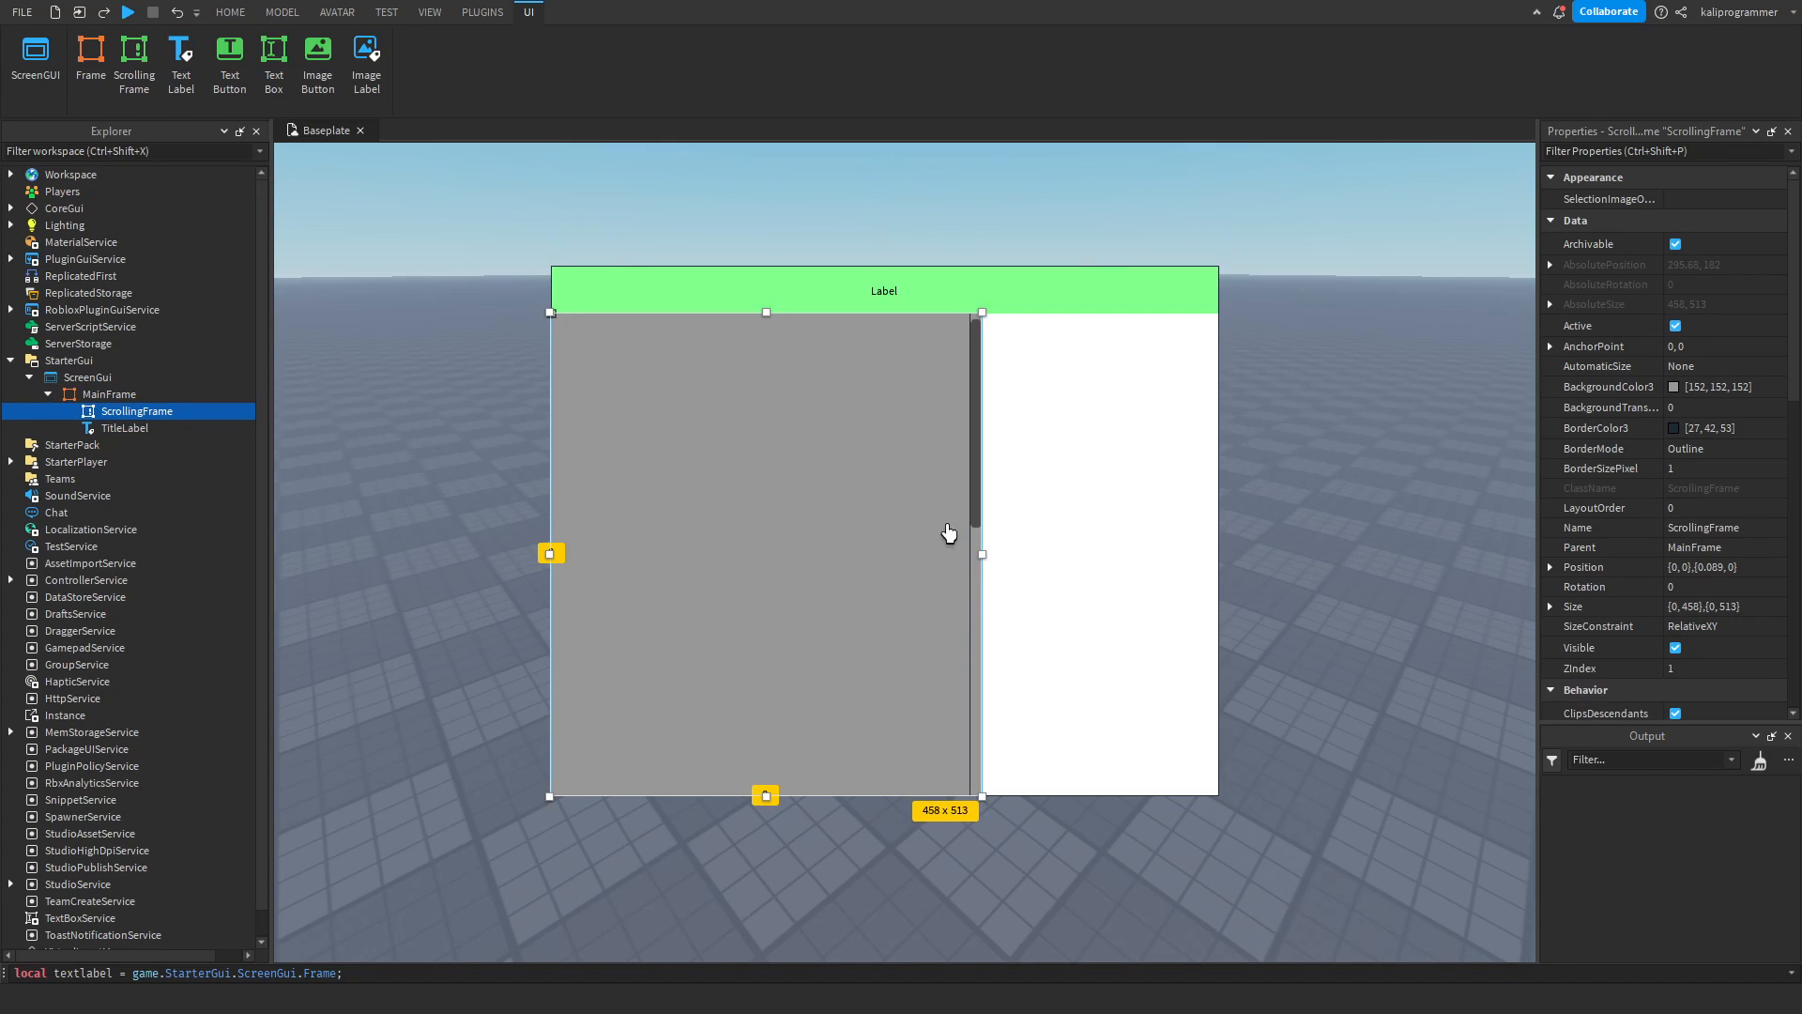
{"action": "left_click", "coordinate": [1743, 475]}
{"action": "type", "text": "0"}
{"action": "key", "text": "Return"}
Set the Y offset of the ScrollingFrame's CanvasSize to 100.
{"action": "scroll", "coordinate": [1738, 481], "scroll_direction": "down", "scroll_amount": 8}
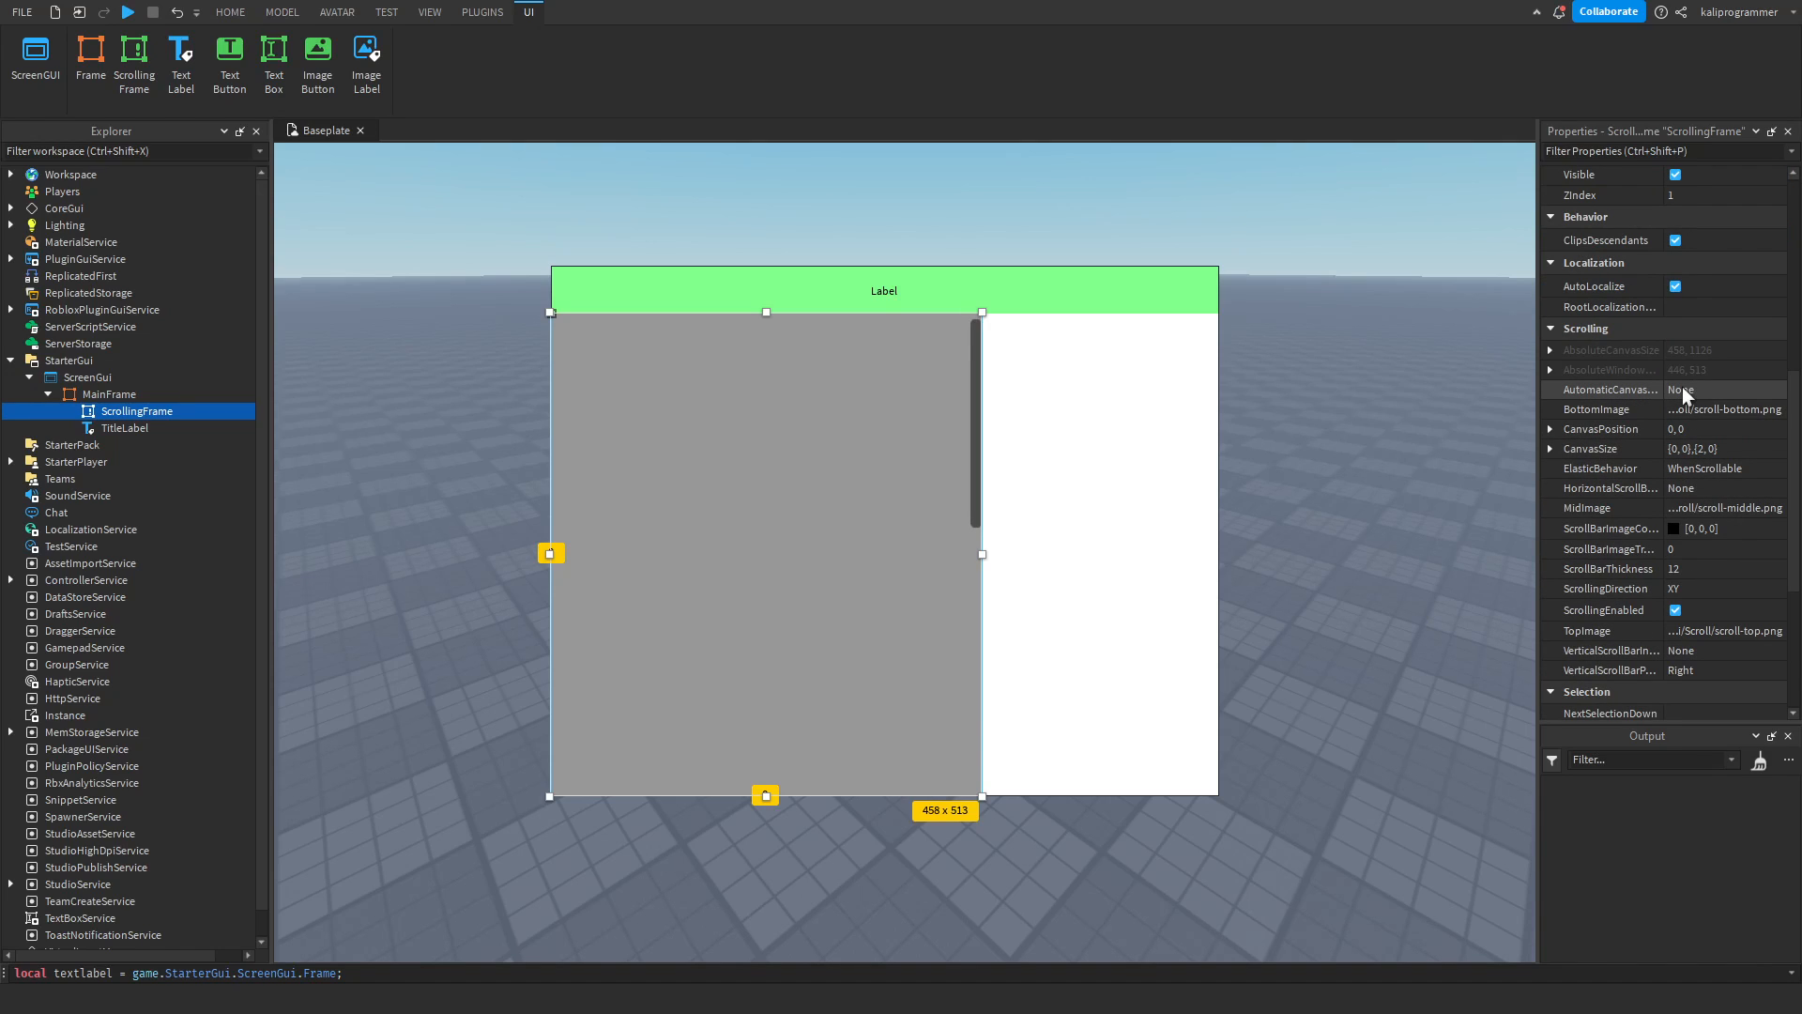
{"action": "left_click", "coordinate": [1682, 389]}
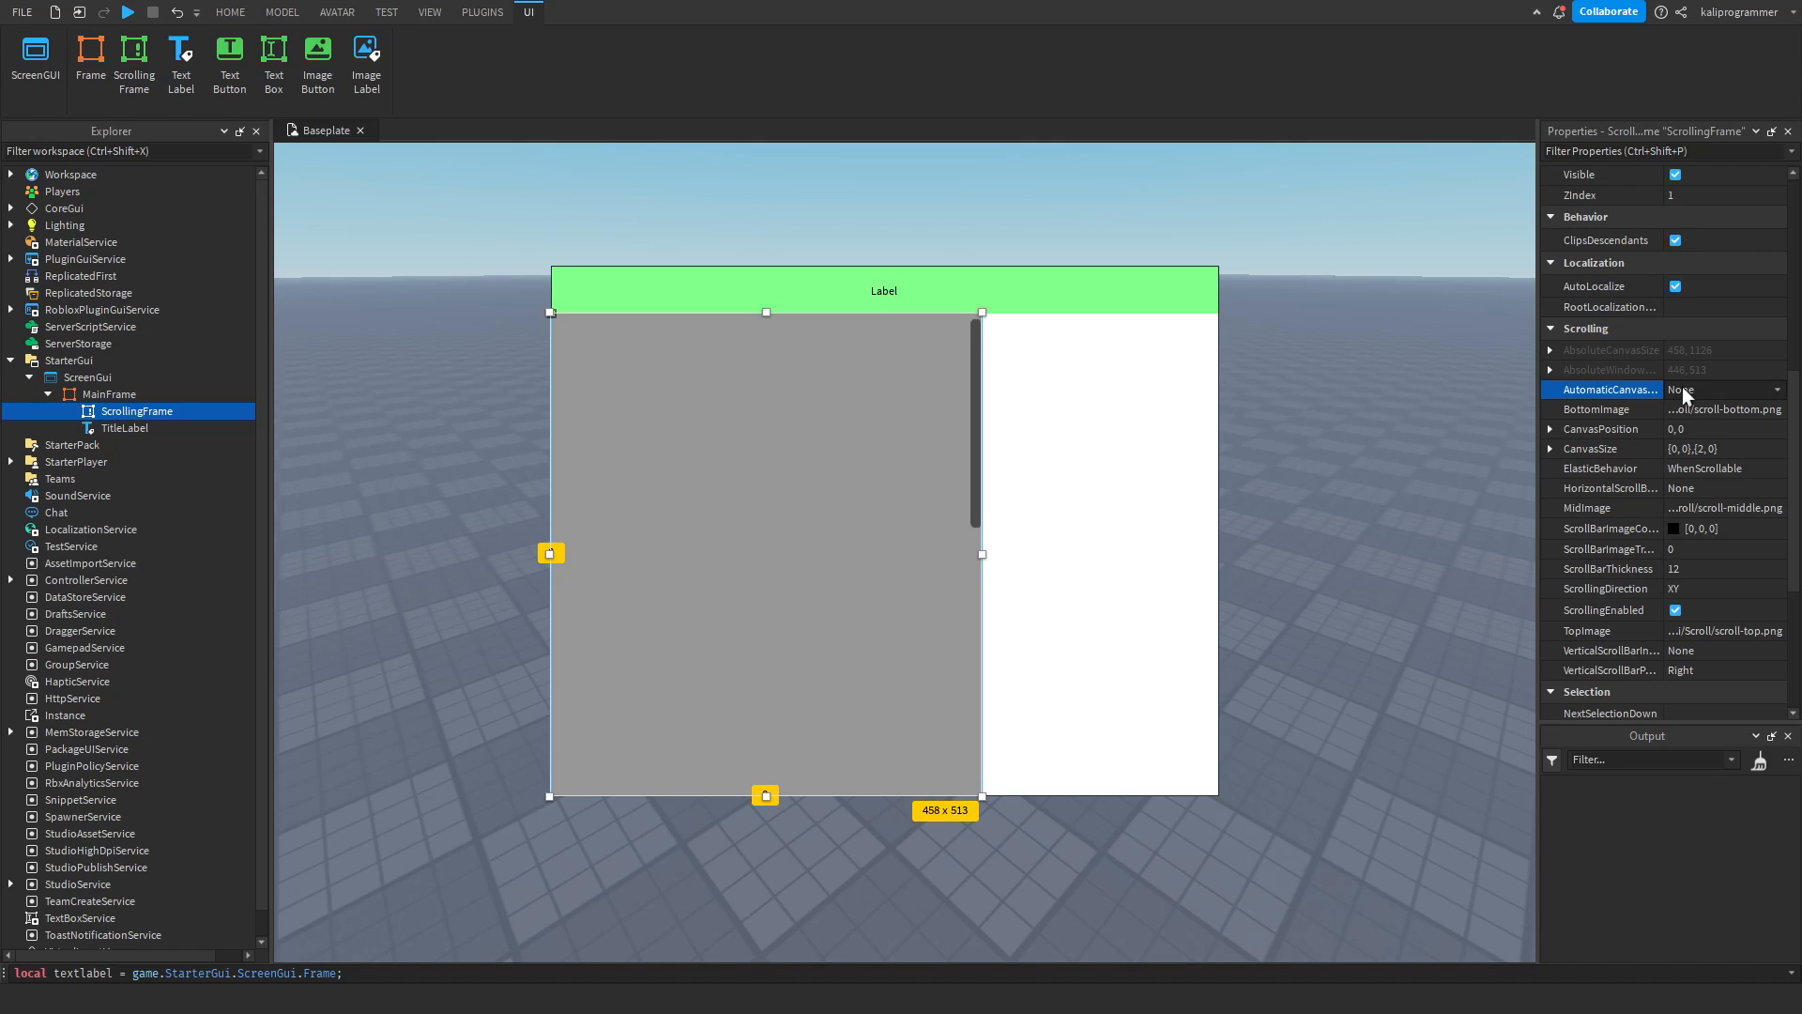
{"action": "double_click", "coordinate": [1598, 430]}
{"action": "left_click", "coordinate": [1570, 419]}
{"action": "double_click", "coordinate": [1581, 431]}
{"action": "left_click", "coordinate": [1550, 448]}
{"action": "left_click", "coordinate": [1569, 488]}
{"action": "left_click", "coordinate": [1621, 509]}
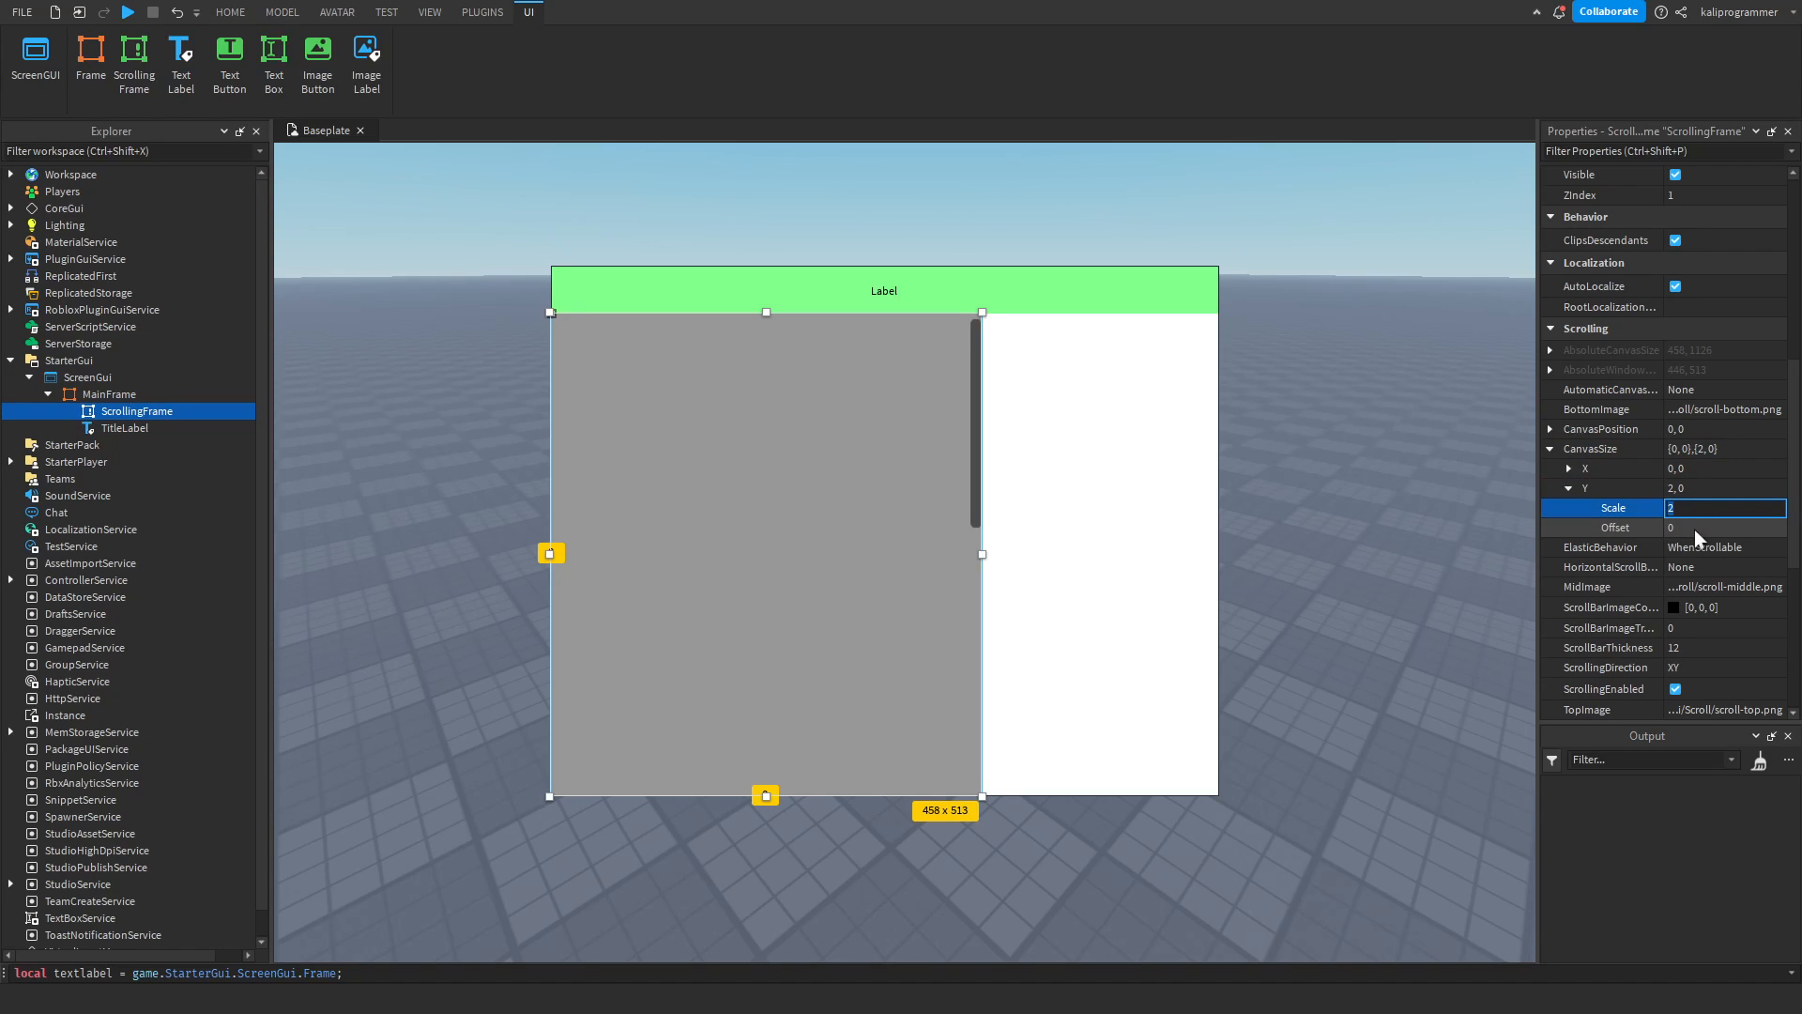
{"action": "left_click", "coordinate": [1694, 529]}
{"action": "type", "text": "100"}
Set the Y scale of the ScrollingFrame's CanvasSize to 0, keeping the 100 offset.
{"action": "left_click", "coordinate": [1684, 513]}
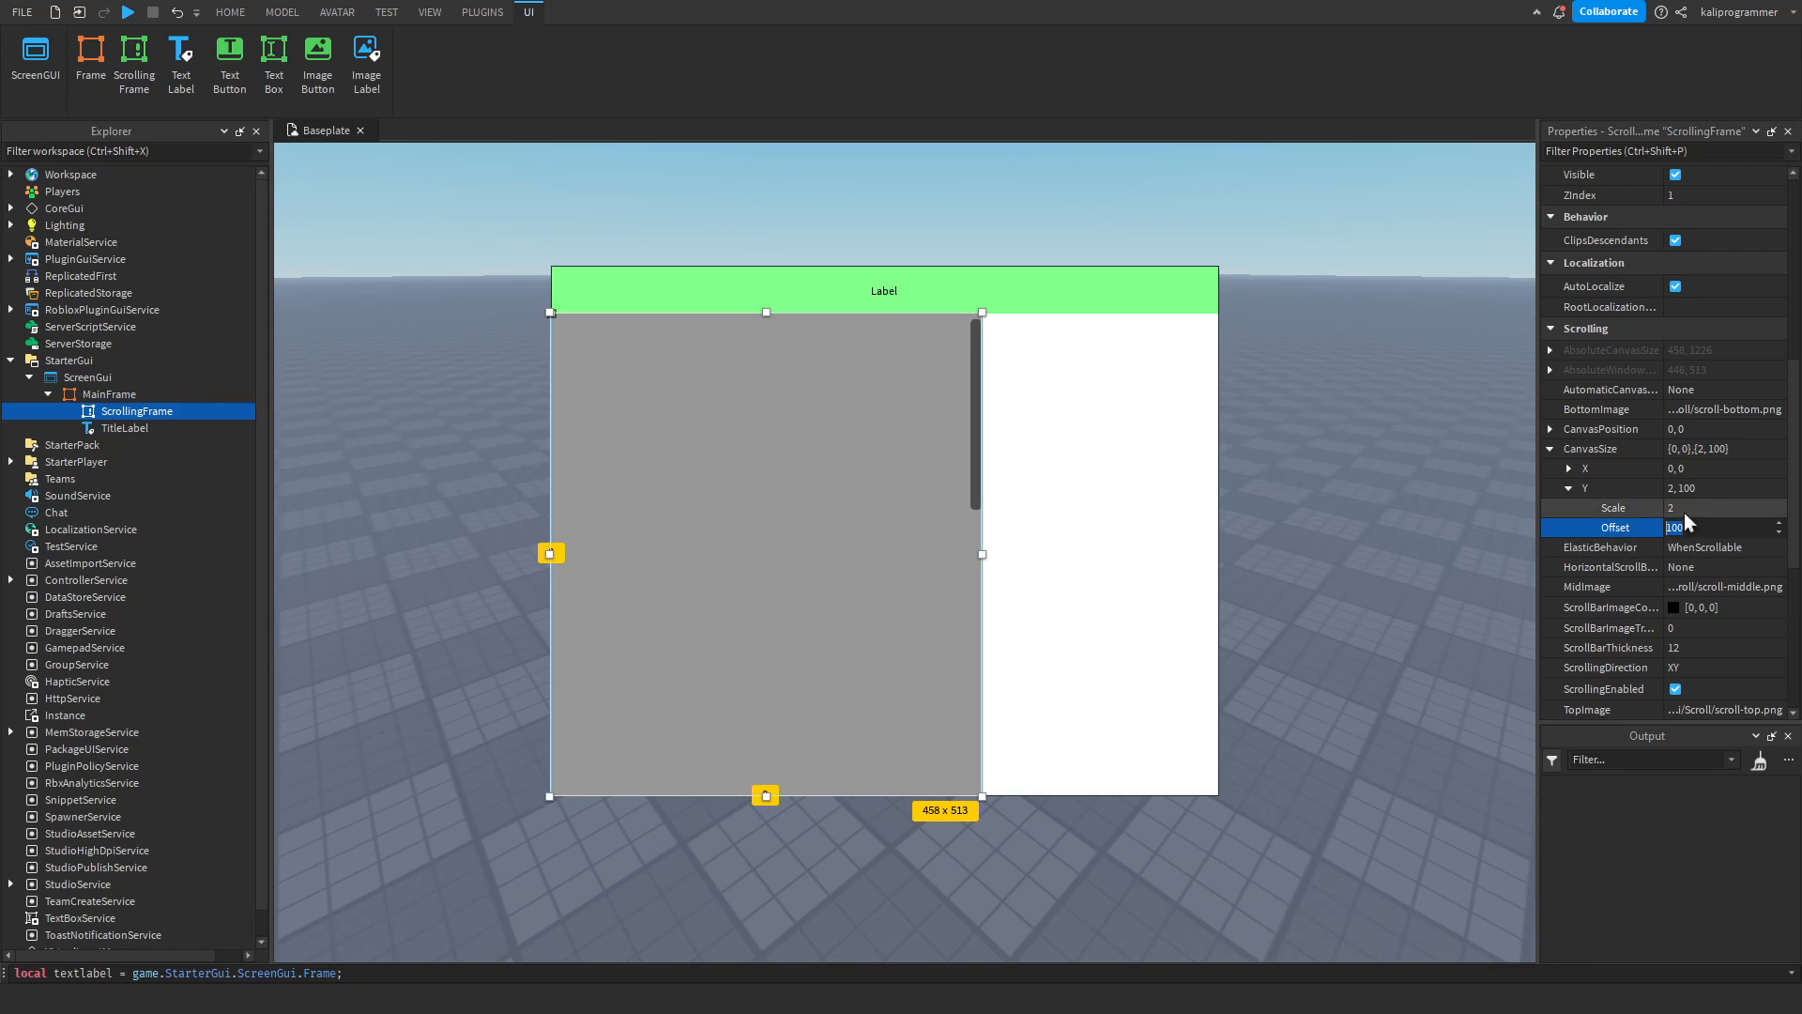
{"action": "key", "text": "BackSpace"}
{"action": "type", "text": "0"}
{"action": "key", "text": "Return"}
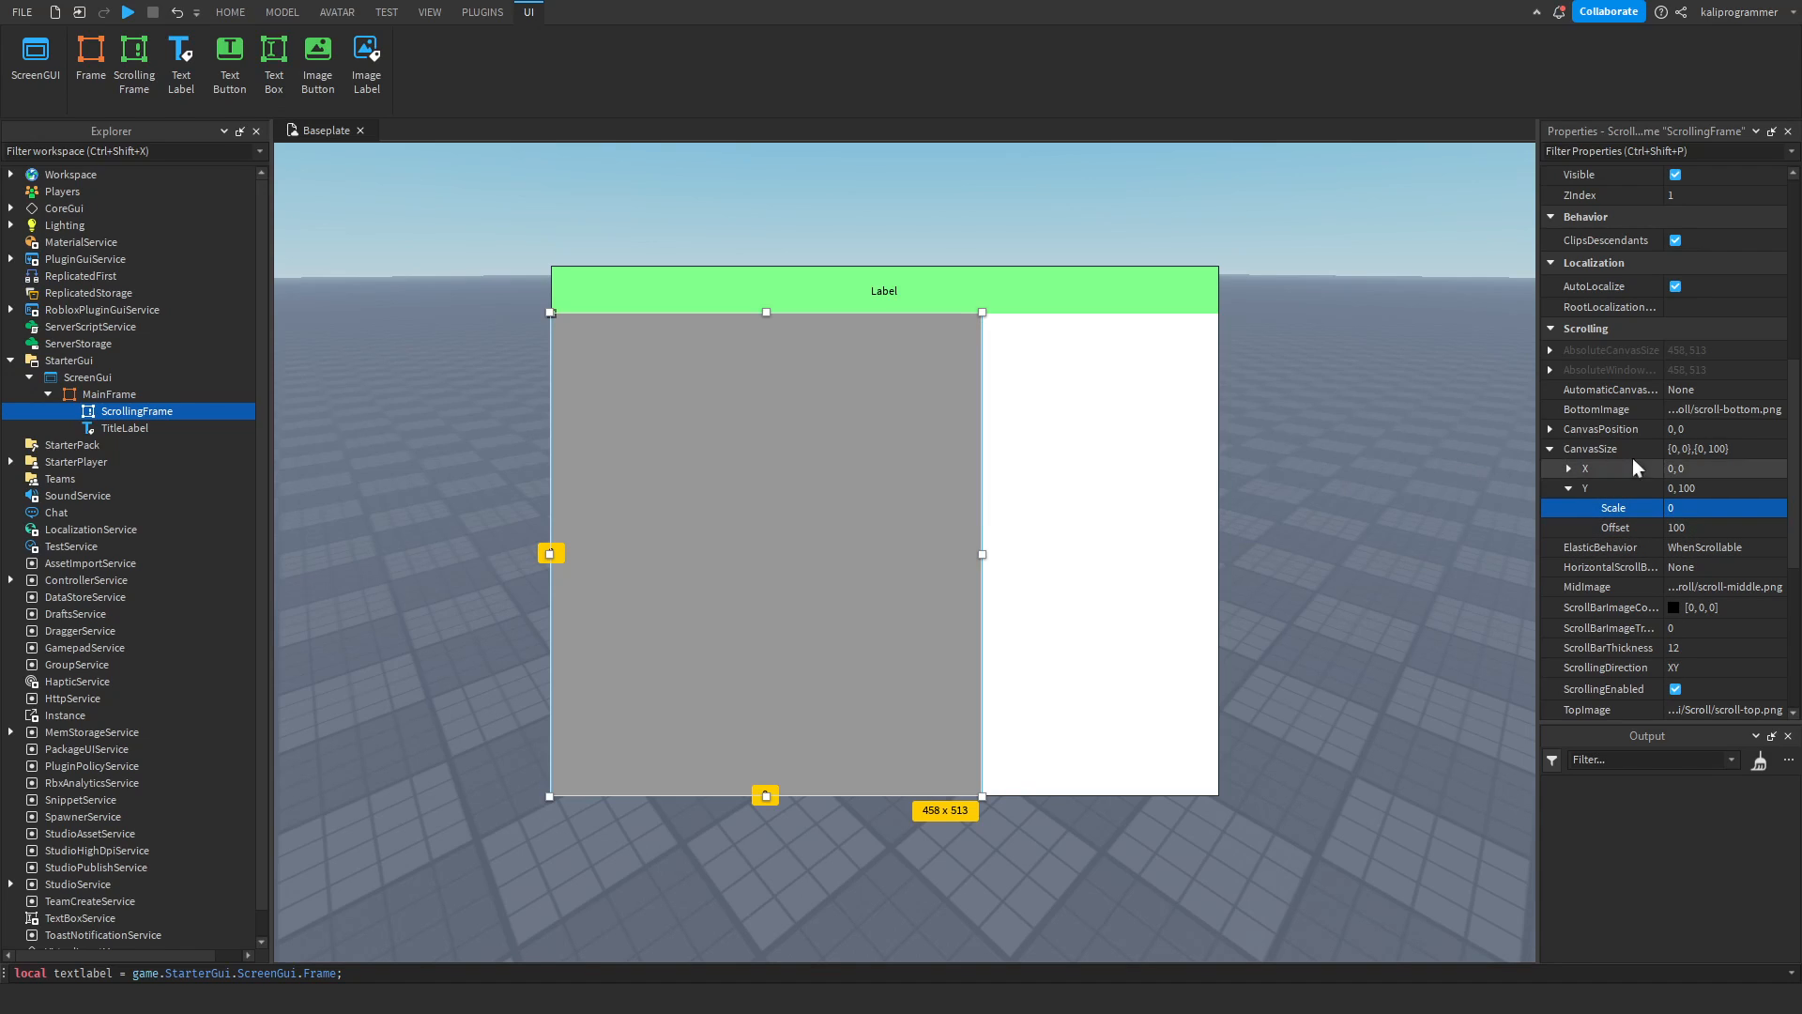
Change the ScrollingFrame's CanvasSize to a Y scale of 1 and a Y offset of 0.
{"action": "left_click", "coordinate": [1690, 508]}
{"action": "type", "text": "1"}
{"action": "key", "text": "Return"}
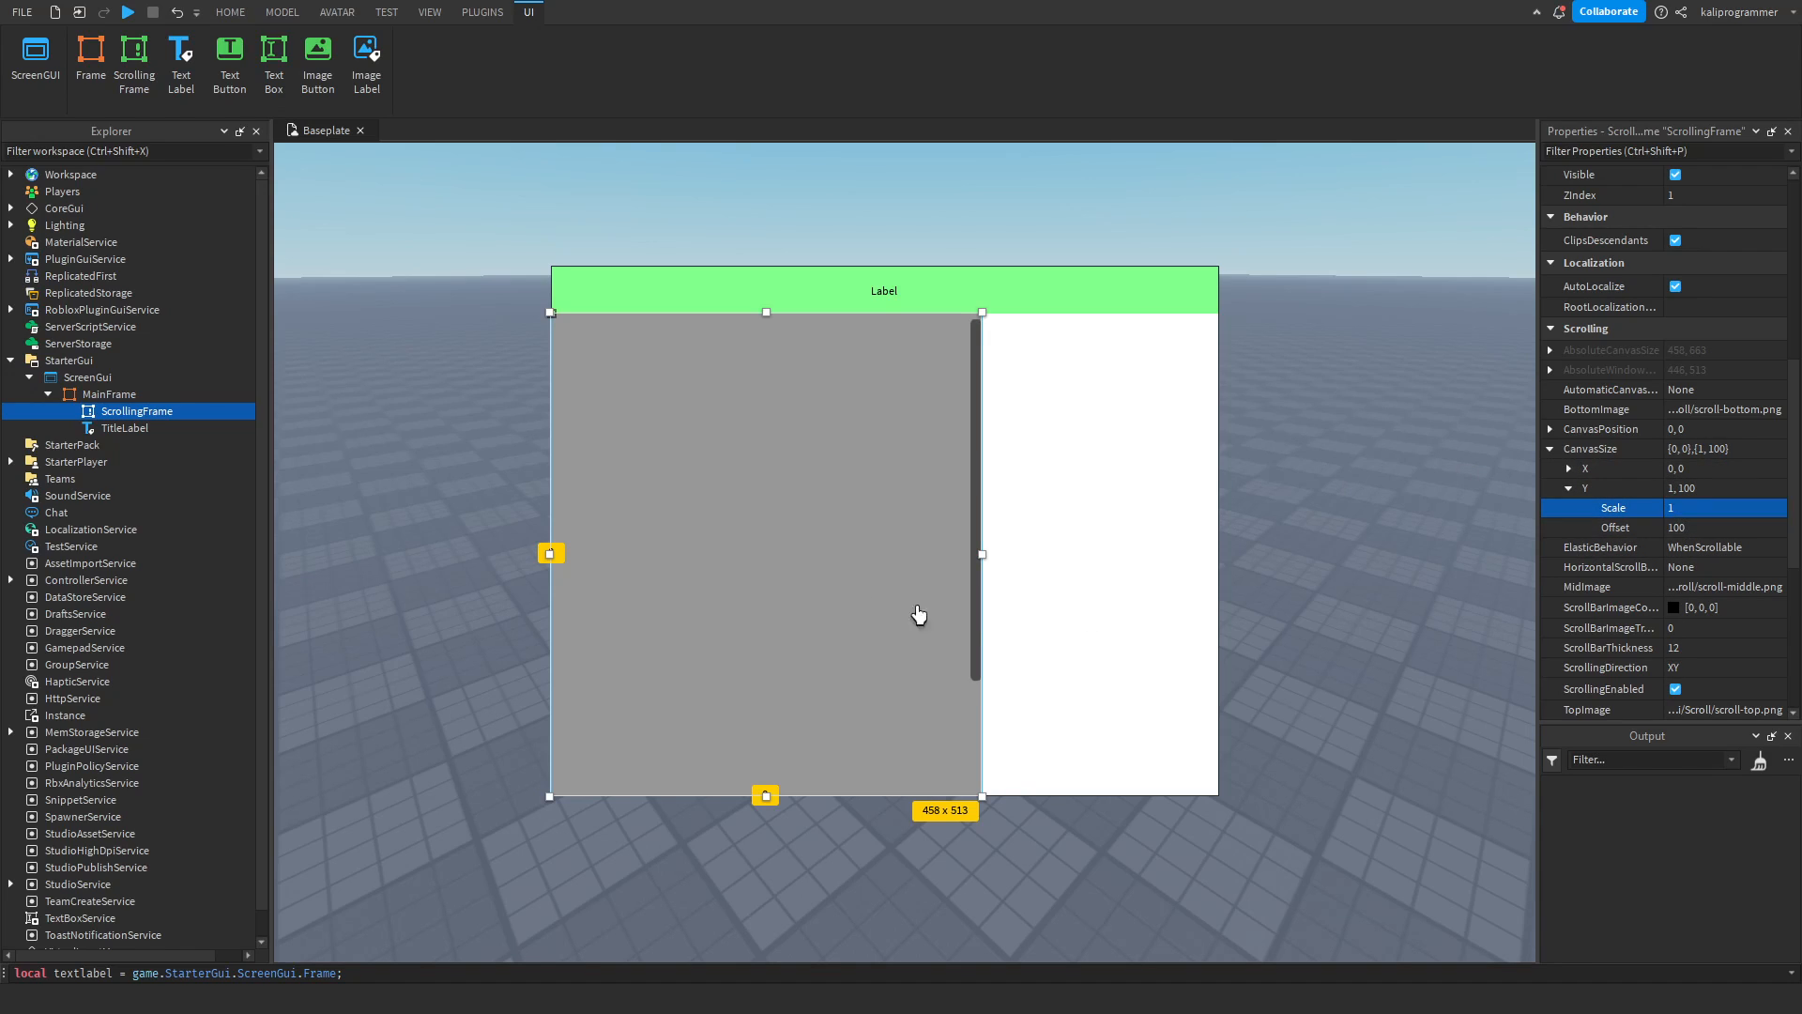
{"action": "left_click", "coordinate": [1689, 527]}
{"action": "type", "text": "0"}
{"action": "key", "text": "Return"}
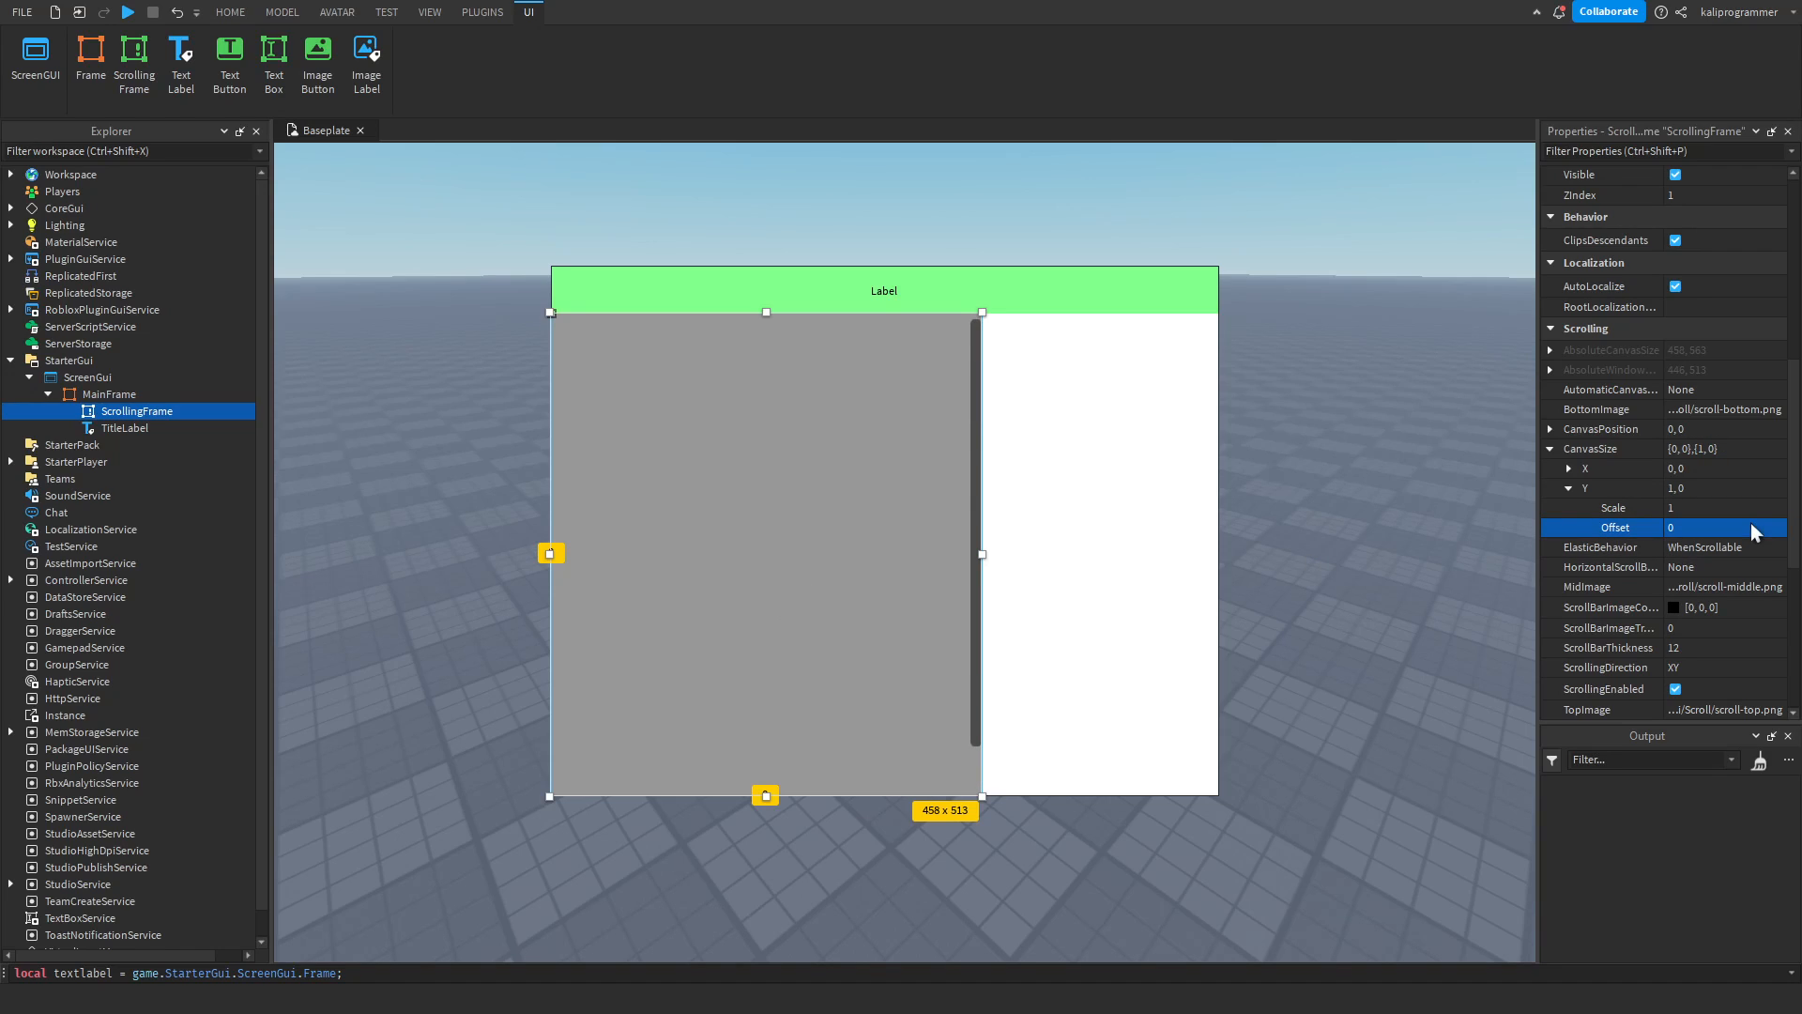
Set the ScrollingFrame's CanvasSize to {0, 0},{0, 0} by changing its Y scale to 0.
{"action": "scroll", "coordinate": [796, 564], "scroll_direction": "down", "scroll_amount": 2}
{"action": "scroll", "coordinate": [796, 564], "scroll_direction": "up", "scroll_amount": 2}
{"action": "scroll", "coordinate": [803, 565], "scroll_direction": "down", "scroll_amount": 2}
{"action": "scroll", "coordinate": [817, 564], "scroll_direction": "up", "scroll_amount": 2}
{"action": "left_click", "coordinate": [1719, 504]}
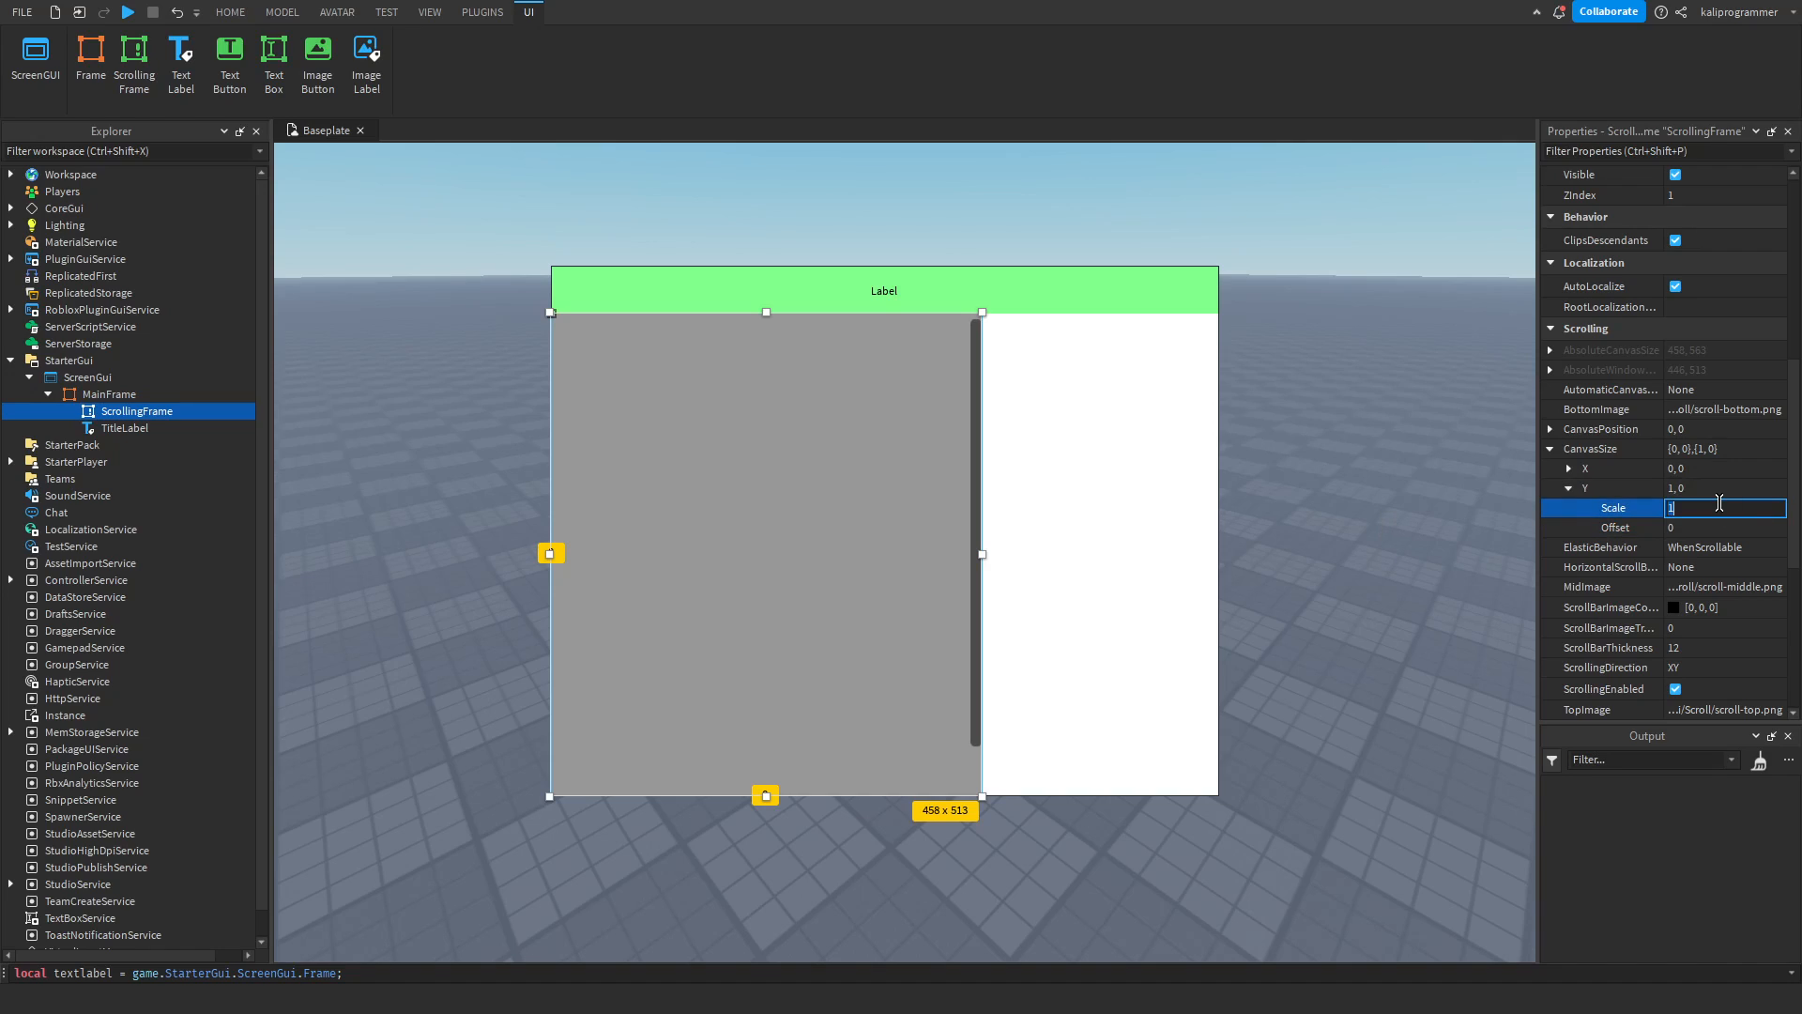
{"action": "key", "text": "Return"}
{"action": "left_click", "coordinate": [1549, 448]}
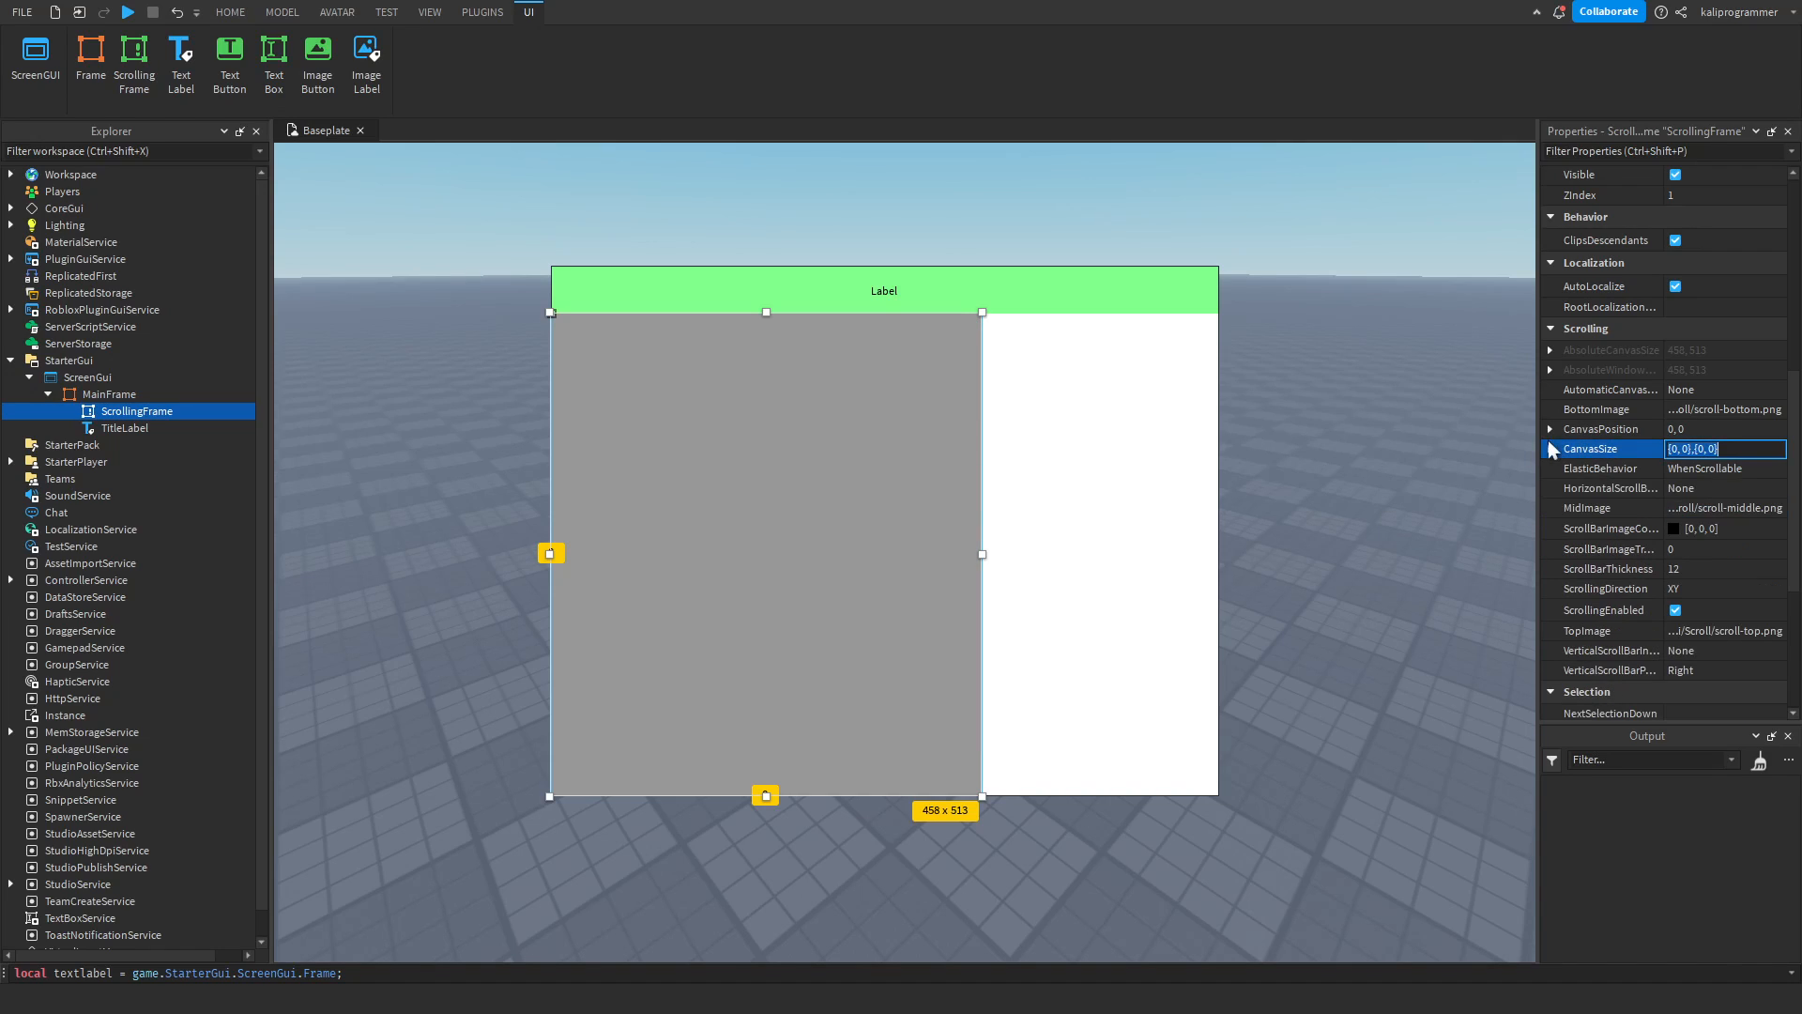
Insert a UIListLayout into the ScrollingFrame.
{"action": "left_click", "coordinate": [1645, 389]}
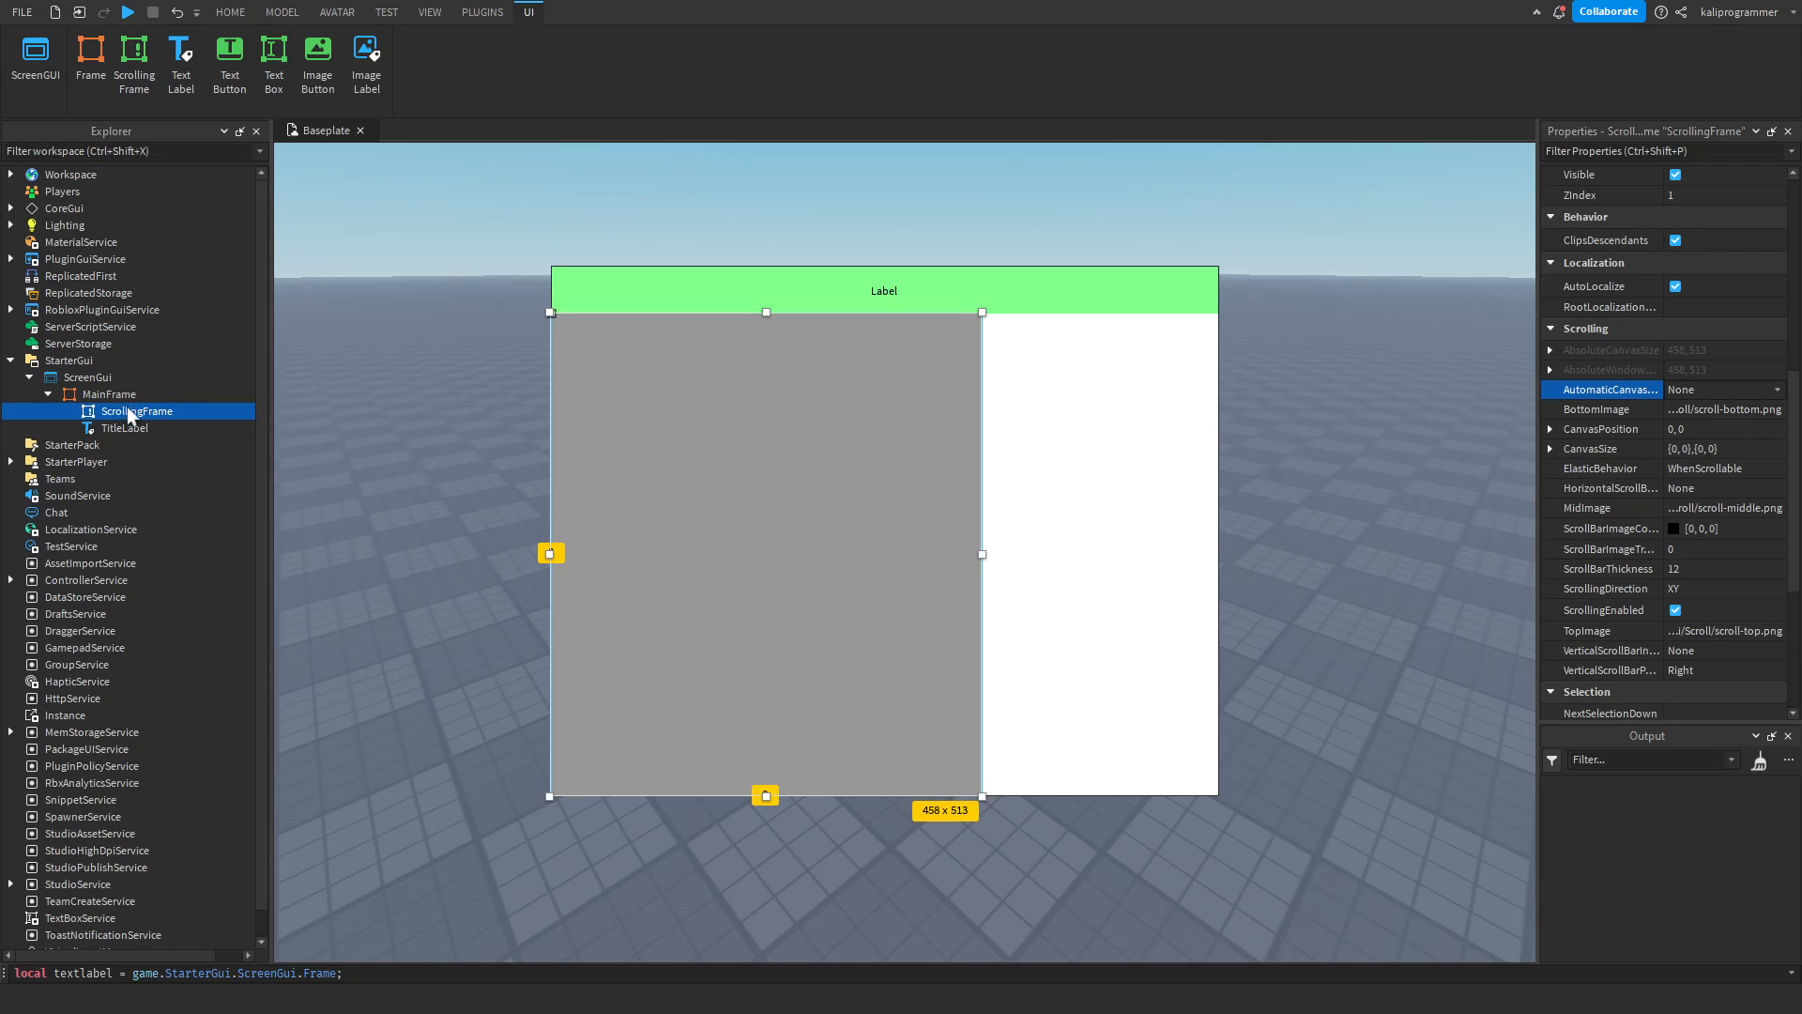
{"action": "left_click", "coordinate": [182, 408]}
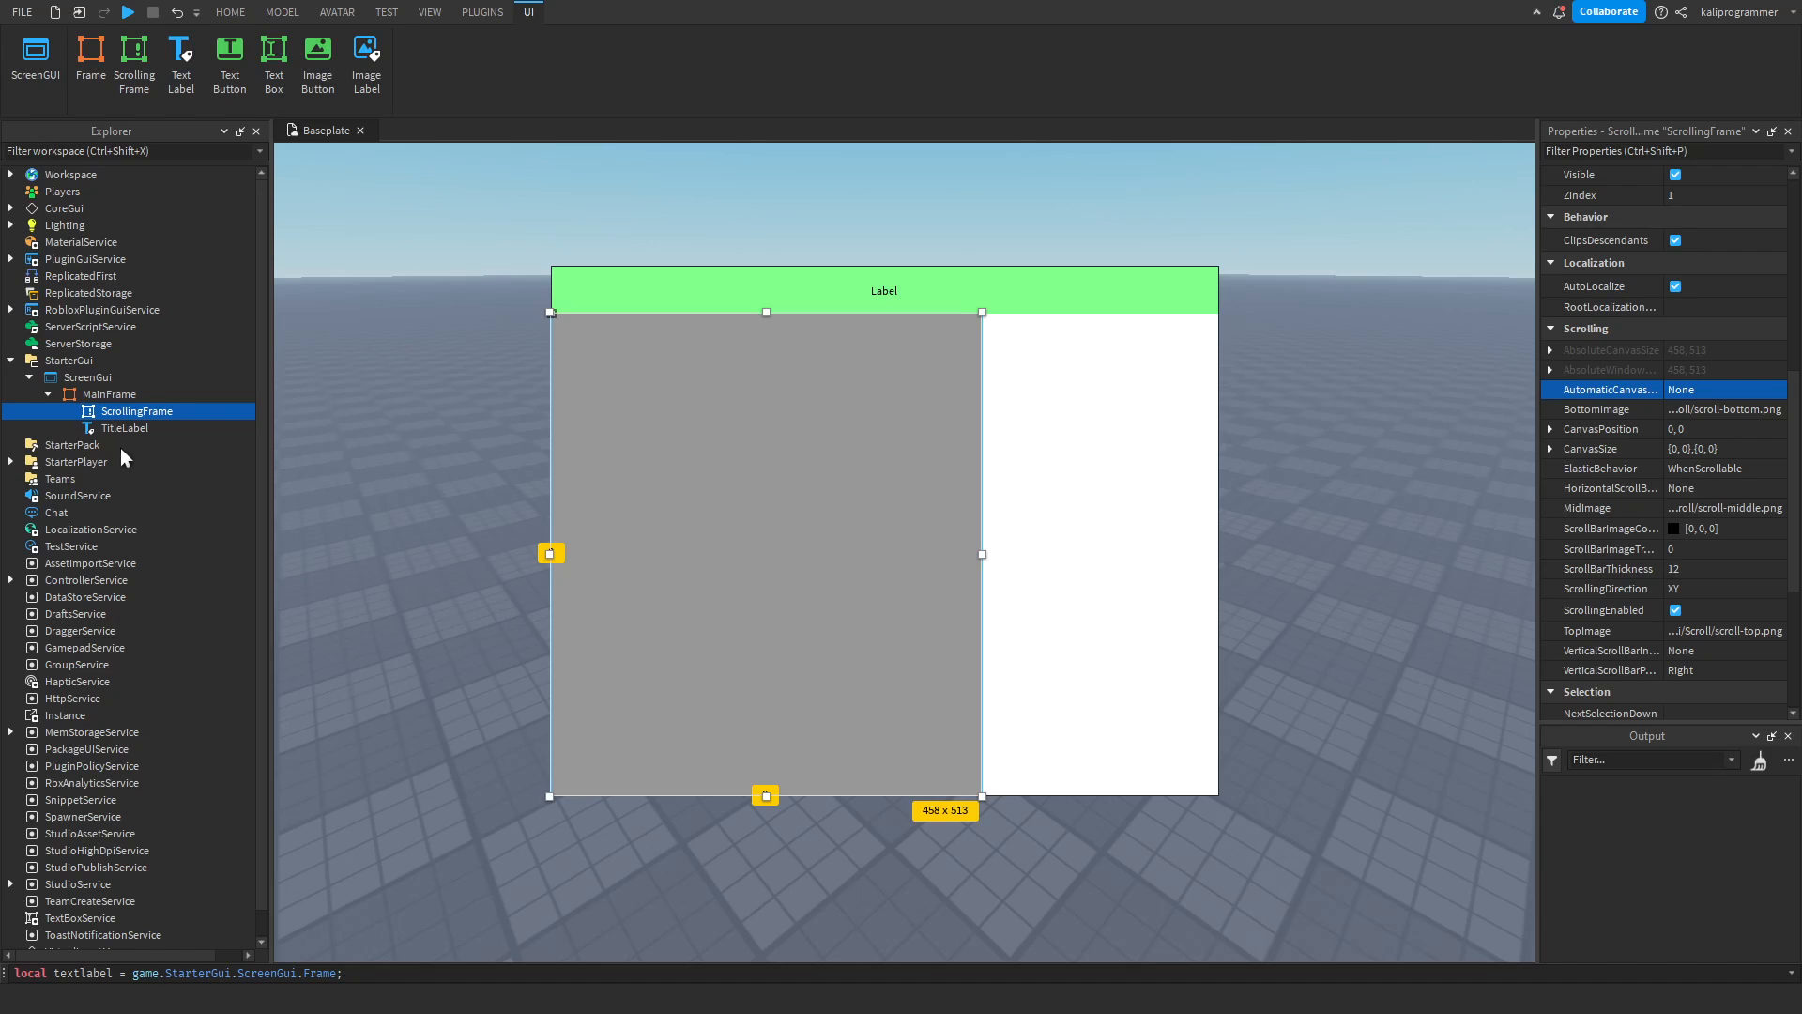
{"action": "left_click", "coordinate": [121, 449]}
{"action": "left_click", "coordinate": [143, 428]}
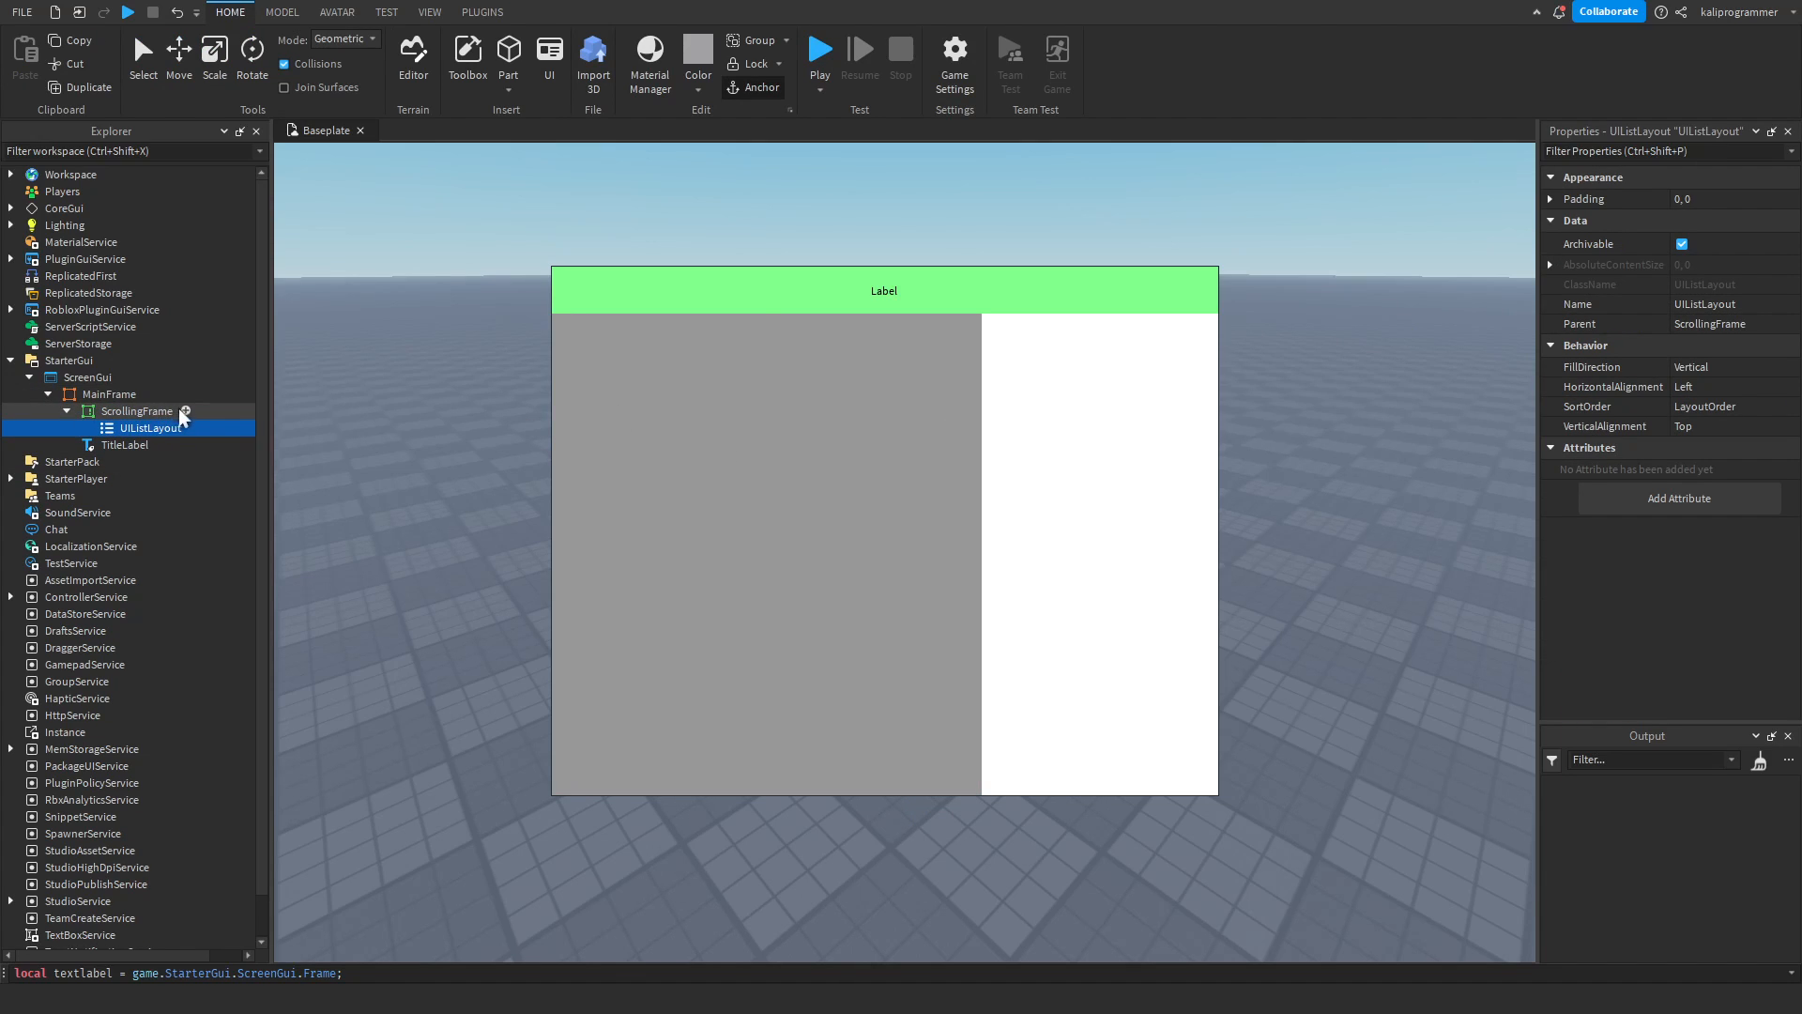
Insert a TextButton into the ScrollingFrame and enlarge it to about 458 x 84 px, matching the frame's width.
{"action": "key", "text": "Up"}
{"action": "left_click", "coordinate": [91, 477]}
{"action": "left_click", "coordinate": [640, 351]}
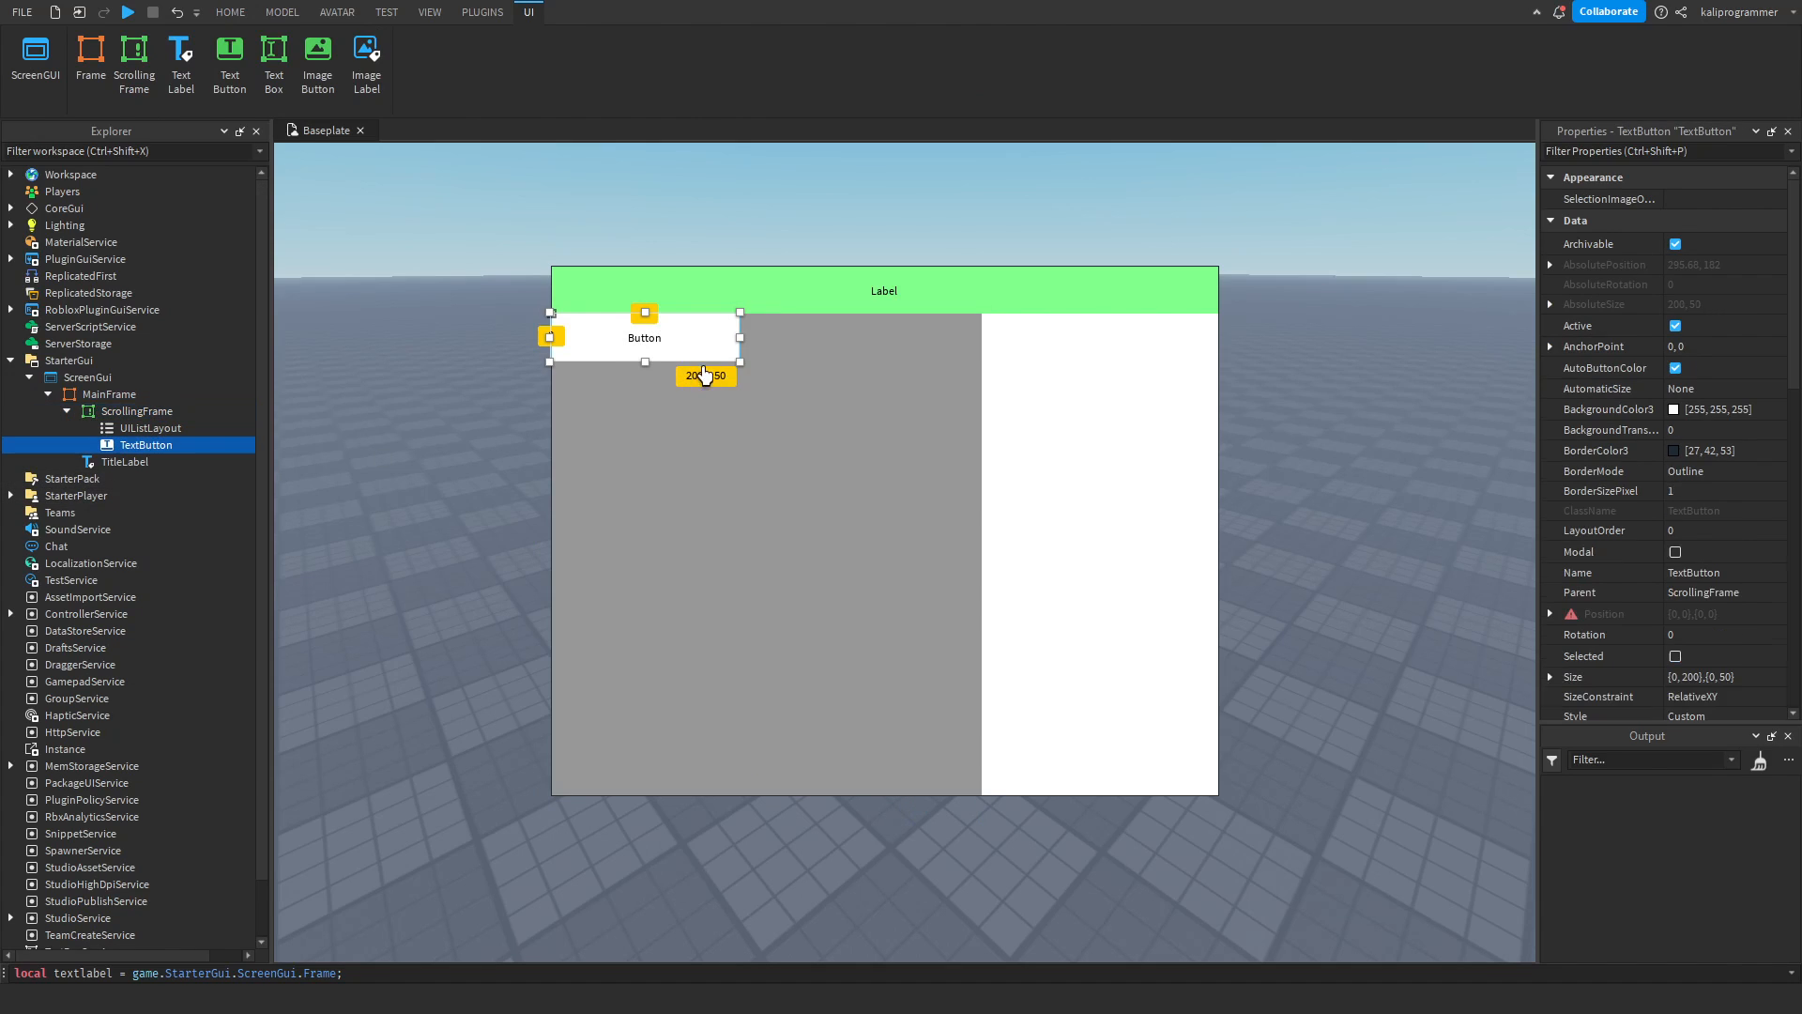
{"action": "left_click_drag", "start_coordinate": [739, 364], "coordinate": [982, 394]}
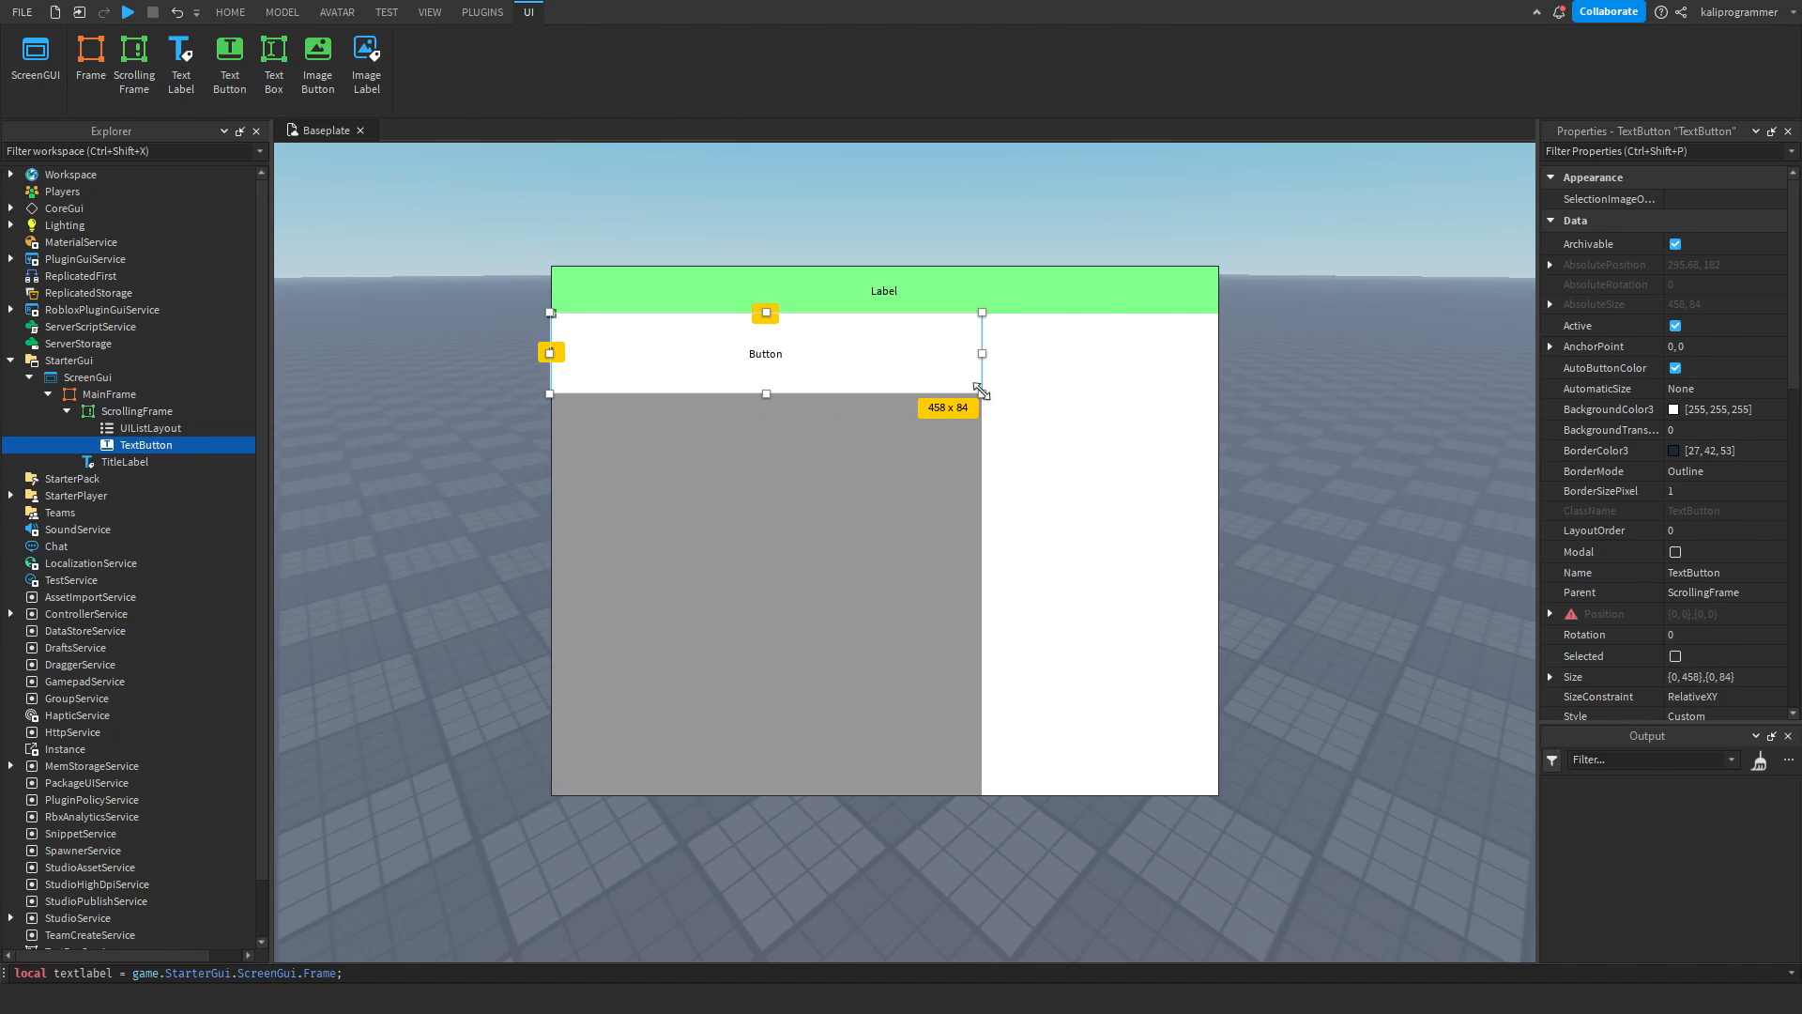
Duplicate the TextButton nine times to stack ten buttons in the ScrollingFrame.
{"action": "key", "text": "ctrl+d"}
{"action": "key", "text": "ctrl+d"}
{"action": "key", "text": "ctrl+d"}
{"action": "key", "text": "ctrl+d"}
{"action": "key", "text": "ctrl+d"}
{"action": "key", "text": "ctrl+d"}
{"action": "key", "text": "ctrl+d"}
{"action": "key", "text": "ctrl+d"}
{"action": "key", "text": "ctrl+d"}
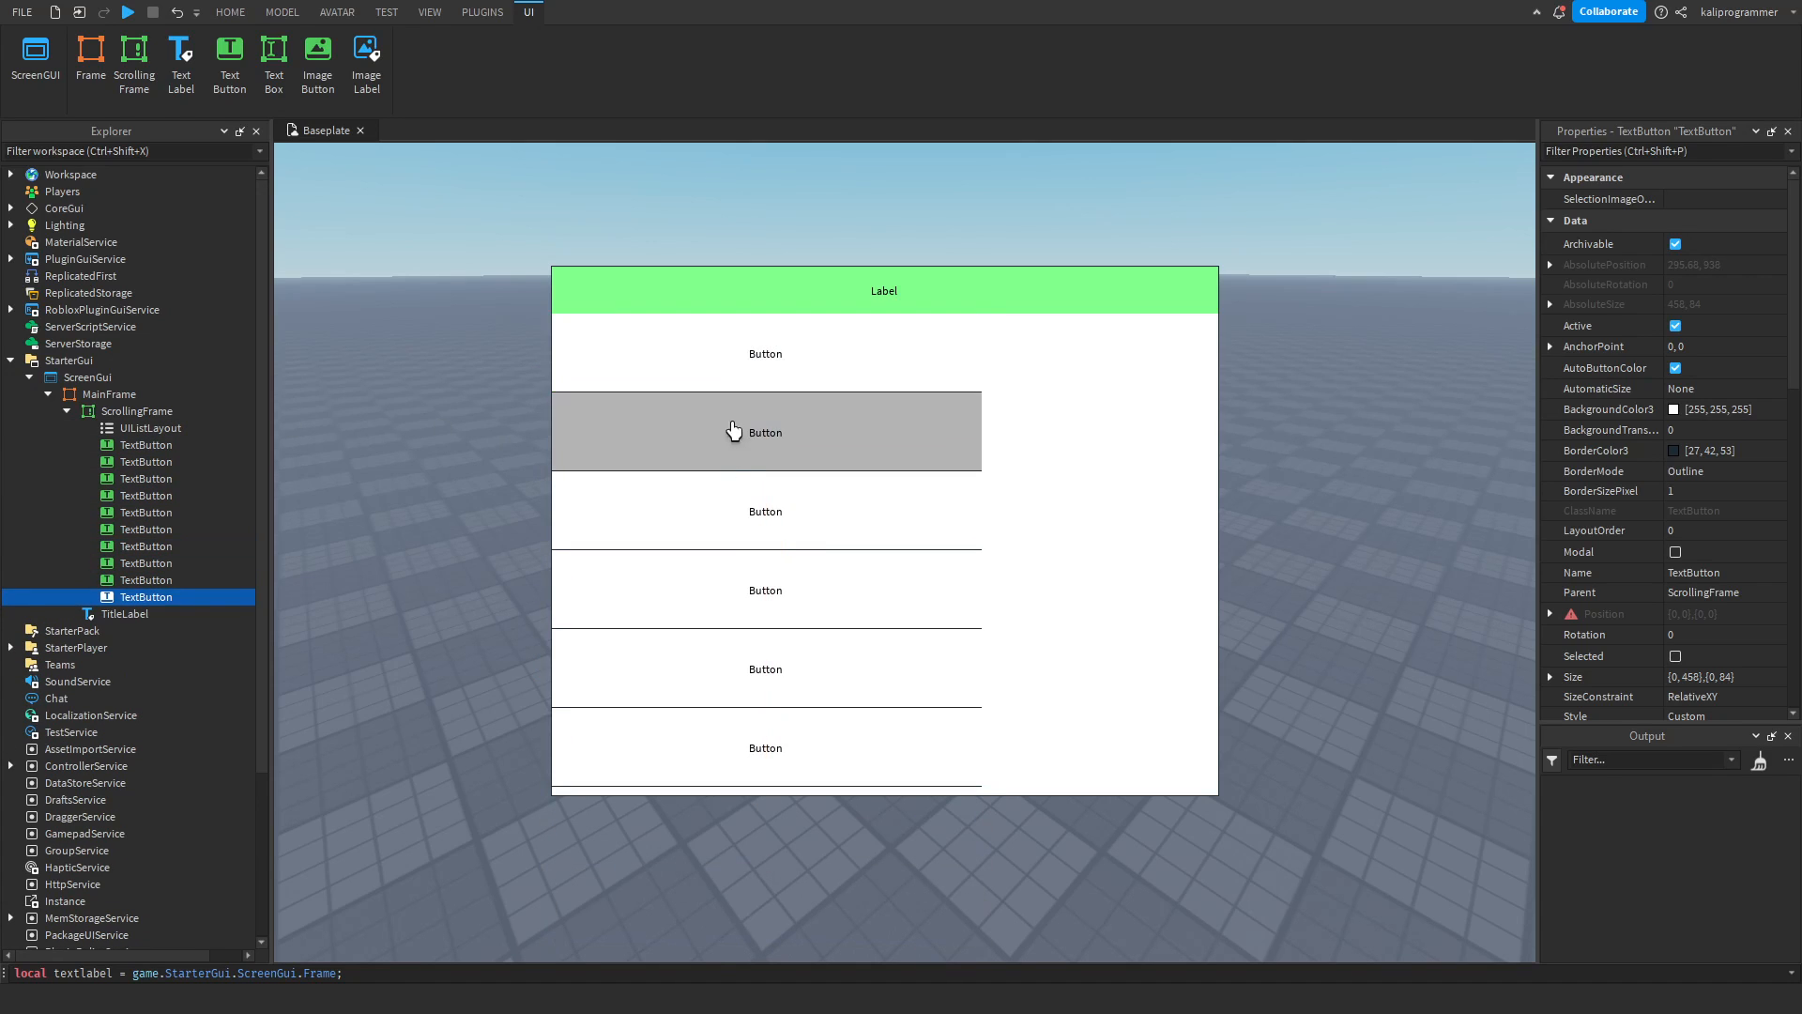
Undo the TextButton duplications so that only the original button remains.
{"action": "left_click", "coordinate": [145, 424]}
{"action": "left_click", "coordinate": [155, 441]}
{"action": "key", "text": "ctrl+z"}
{"action": "key", "text": "ctrl+z"}
{"action": "key", "text": "ctrl+z"}
{"action": "key", "text": "ctrl+z"}
{"action": "key", "text": "ctrl+z"}
{"action": "key", "text": "ctrl+z"}
{"action": "key", "text": "ctrl+z"}
{"action": "key", "text": "ctrl+z"}
{"action": "key", "text": "ctrl+z"}
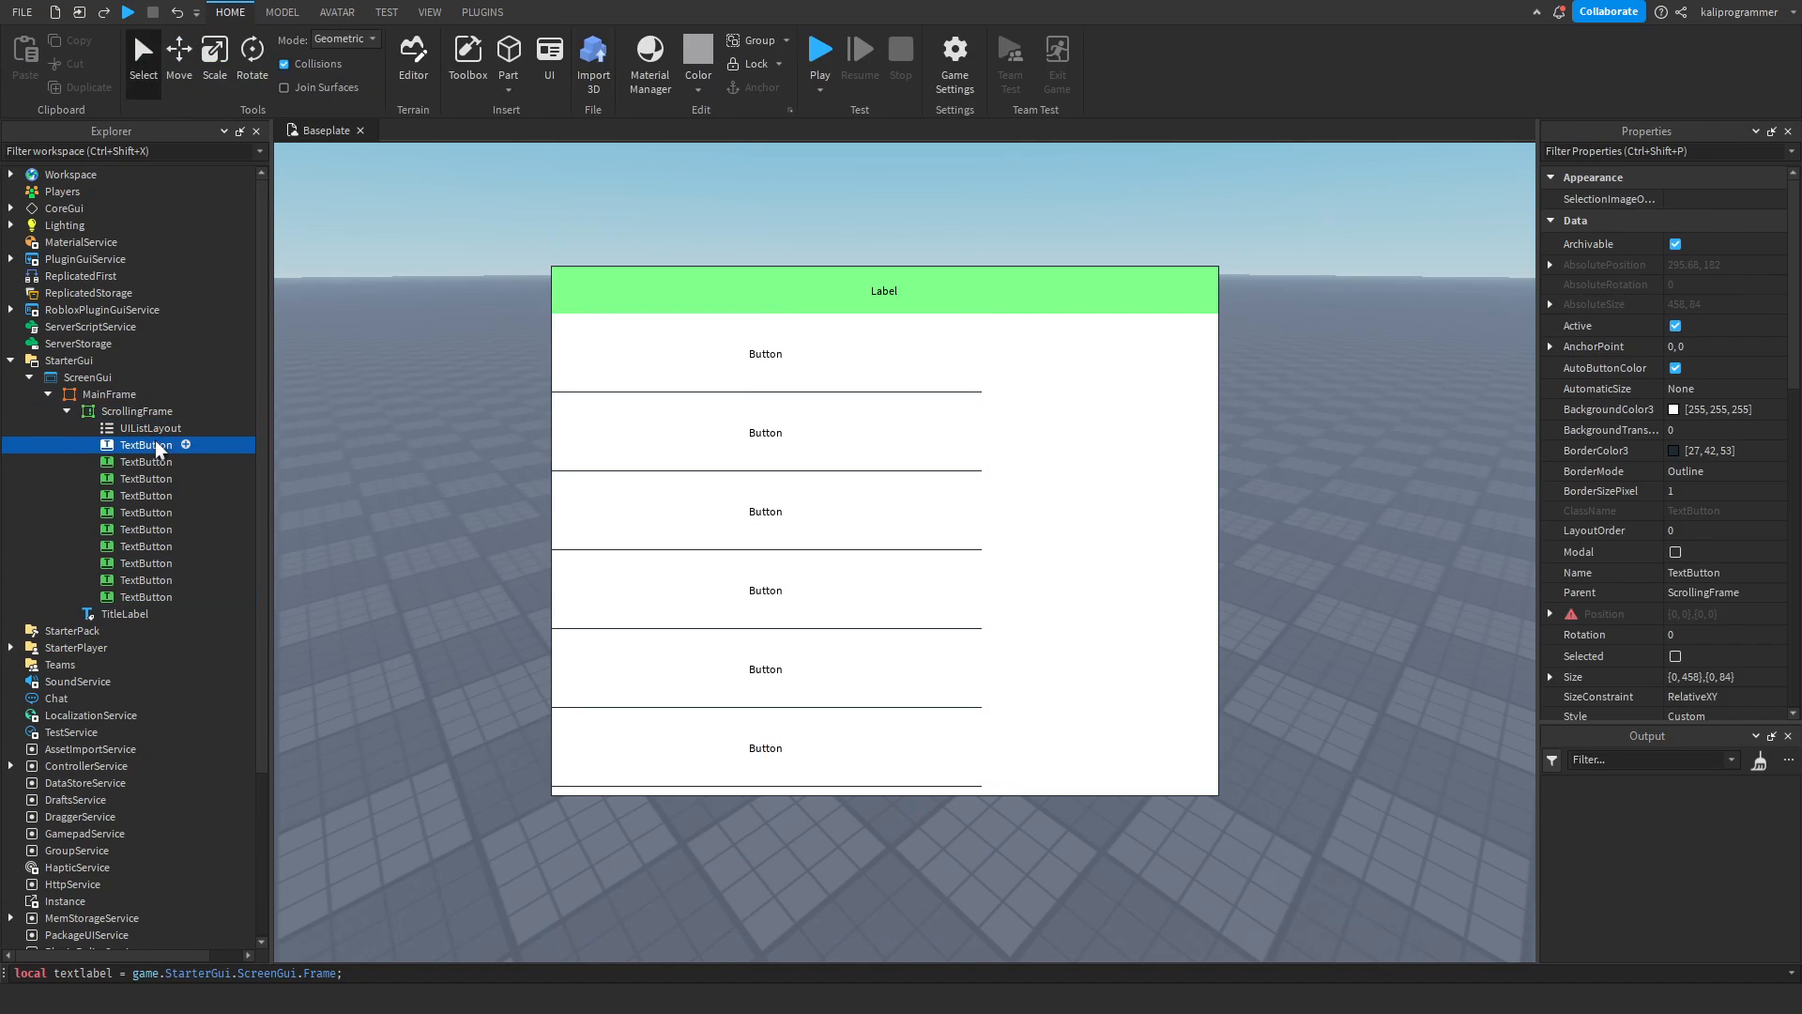
{"action": "key", "text": "ctrl+z"}
{"action": "key", "text": "ctrl+z"}
Shrink the TextButton to about 80 x 37 px and set the UIListLayout's FillDirection to Horizontal.
{"action": "left_click", "coordinate": [150, 441]}
{"action": "left_click_drag", "start_coordinate": [884, 364], "coordinate": [591, 350]}
{"action": "left_click", "coordinate": [122, 429]}
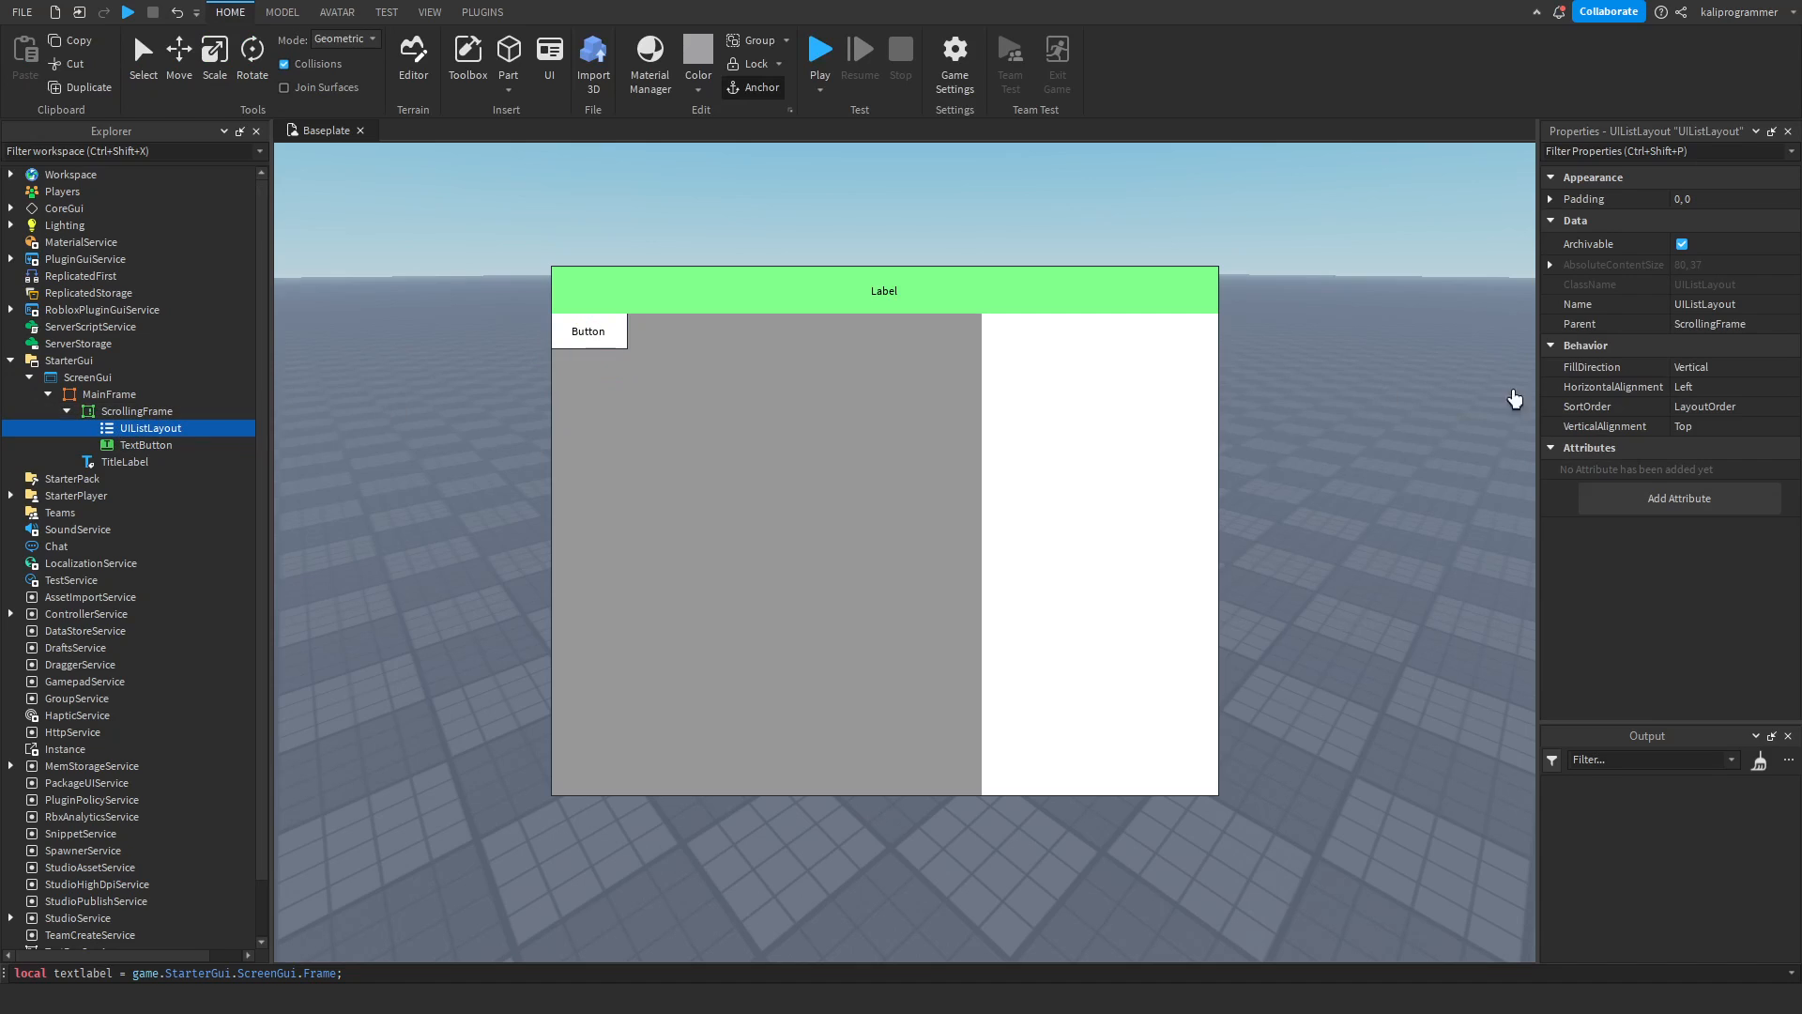
{"action": "left_click", "coordinate": [1709, 370]}
{"action": "left_click", "coordinate": [1712, 379]}
Duplicate the TextButton to form a row of four buttons, undoing the extra copies.
{"action": "left_click", "coordinate": [119, 445]}
{"action": "key", "text": "ctrl+d"}
{"action": "key", "text": "ctrl+d"}
{"action": "key", "text": "ctrl+d"}
{"action": "key", "text": "ctrl+d"}
{"action": "key", "text": "ctrl+d"}
{"action": "key", "text": "ctrl+d"}
{"action": "key", "text": "ctrl+d"}
{"action": "key", "text": "ctrl+d"}
{"action": "key", "text": "ctrl+d"}
{"action": "key", "text": "ctrl+z"}
{"action": "key", "text": "ctrl+z"}
{"action": "key", "text": "ctrl+z"}
{"action": "key", "text": "ctrl+z"}
{"action": "key", "text": "ctrl+z"}
{"action": "key", "text": "ctrl+z"}
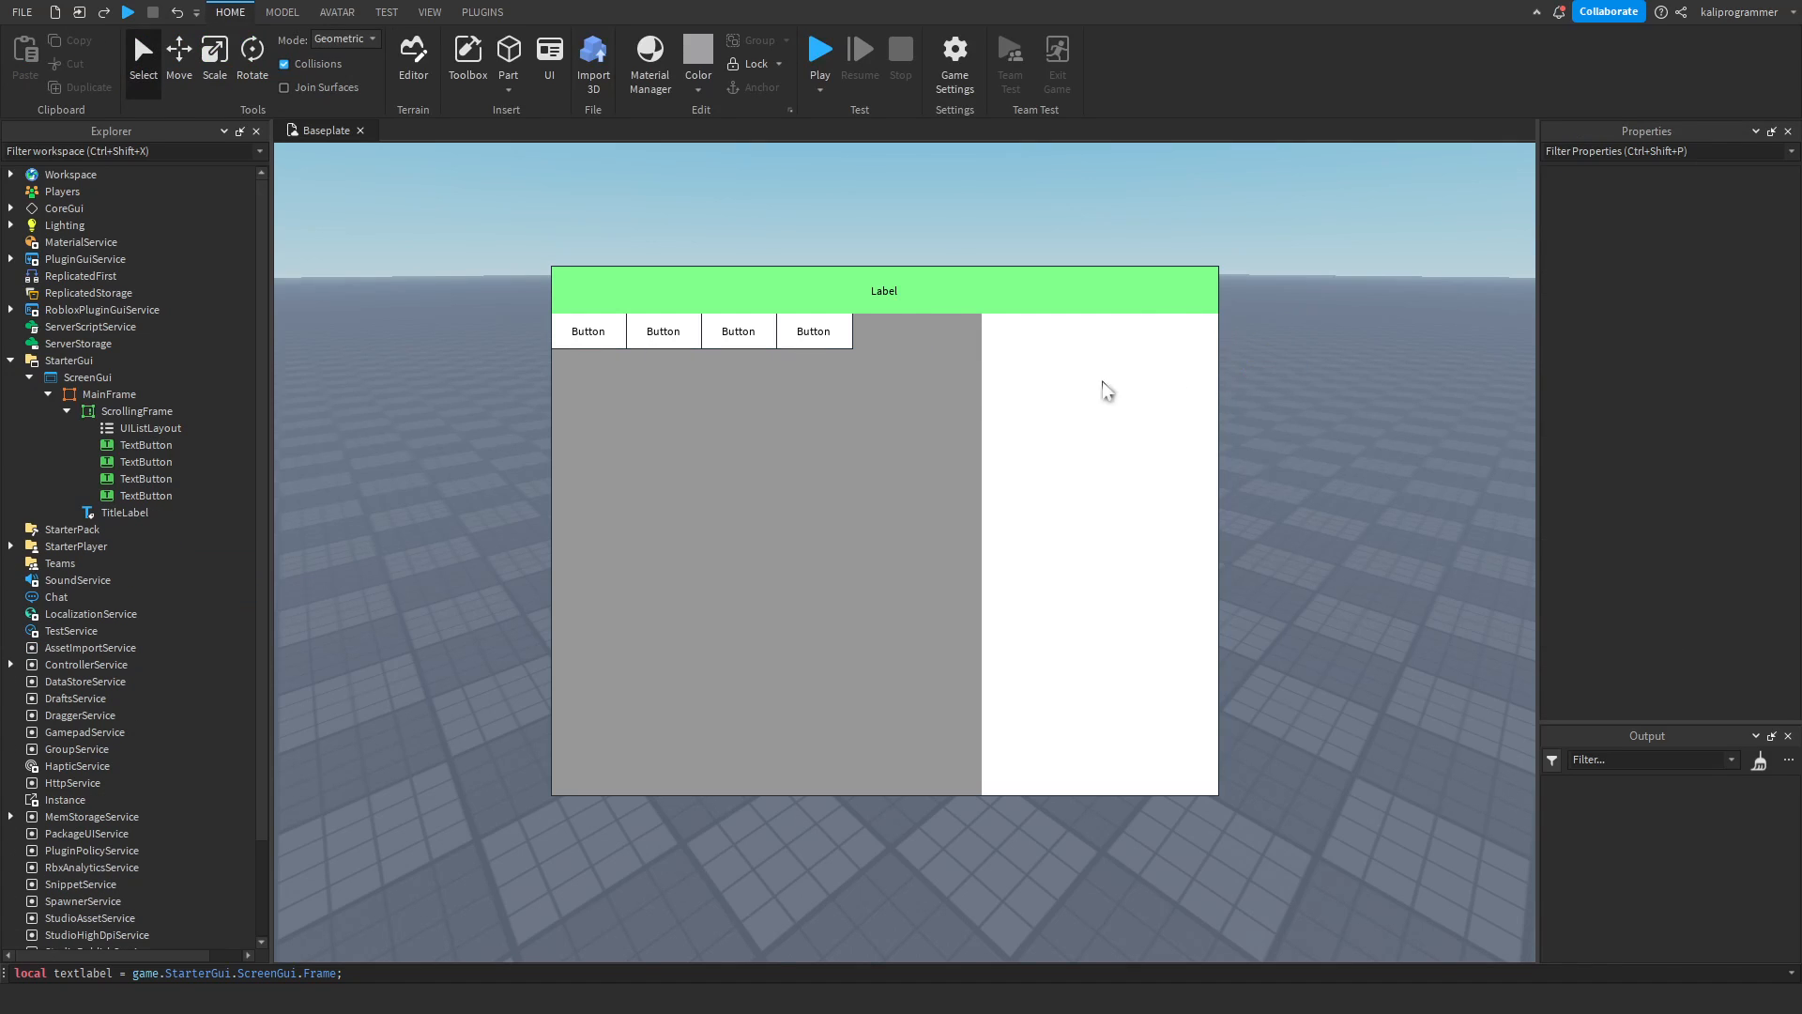
Set the UIListLayout's FillDirection to Vertical.
{"action": "left_click", "coordinate": [143, 429]}
{"action": "left_click", "coordinate": [1704, 369]}
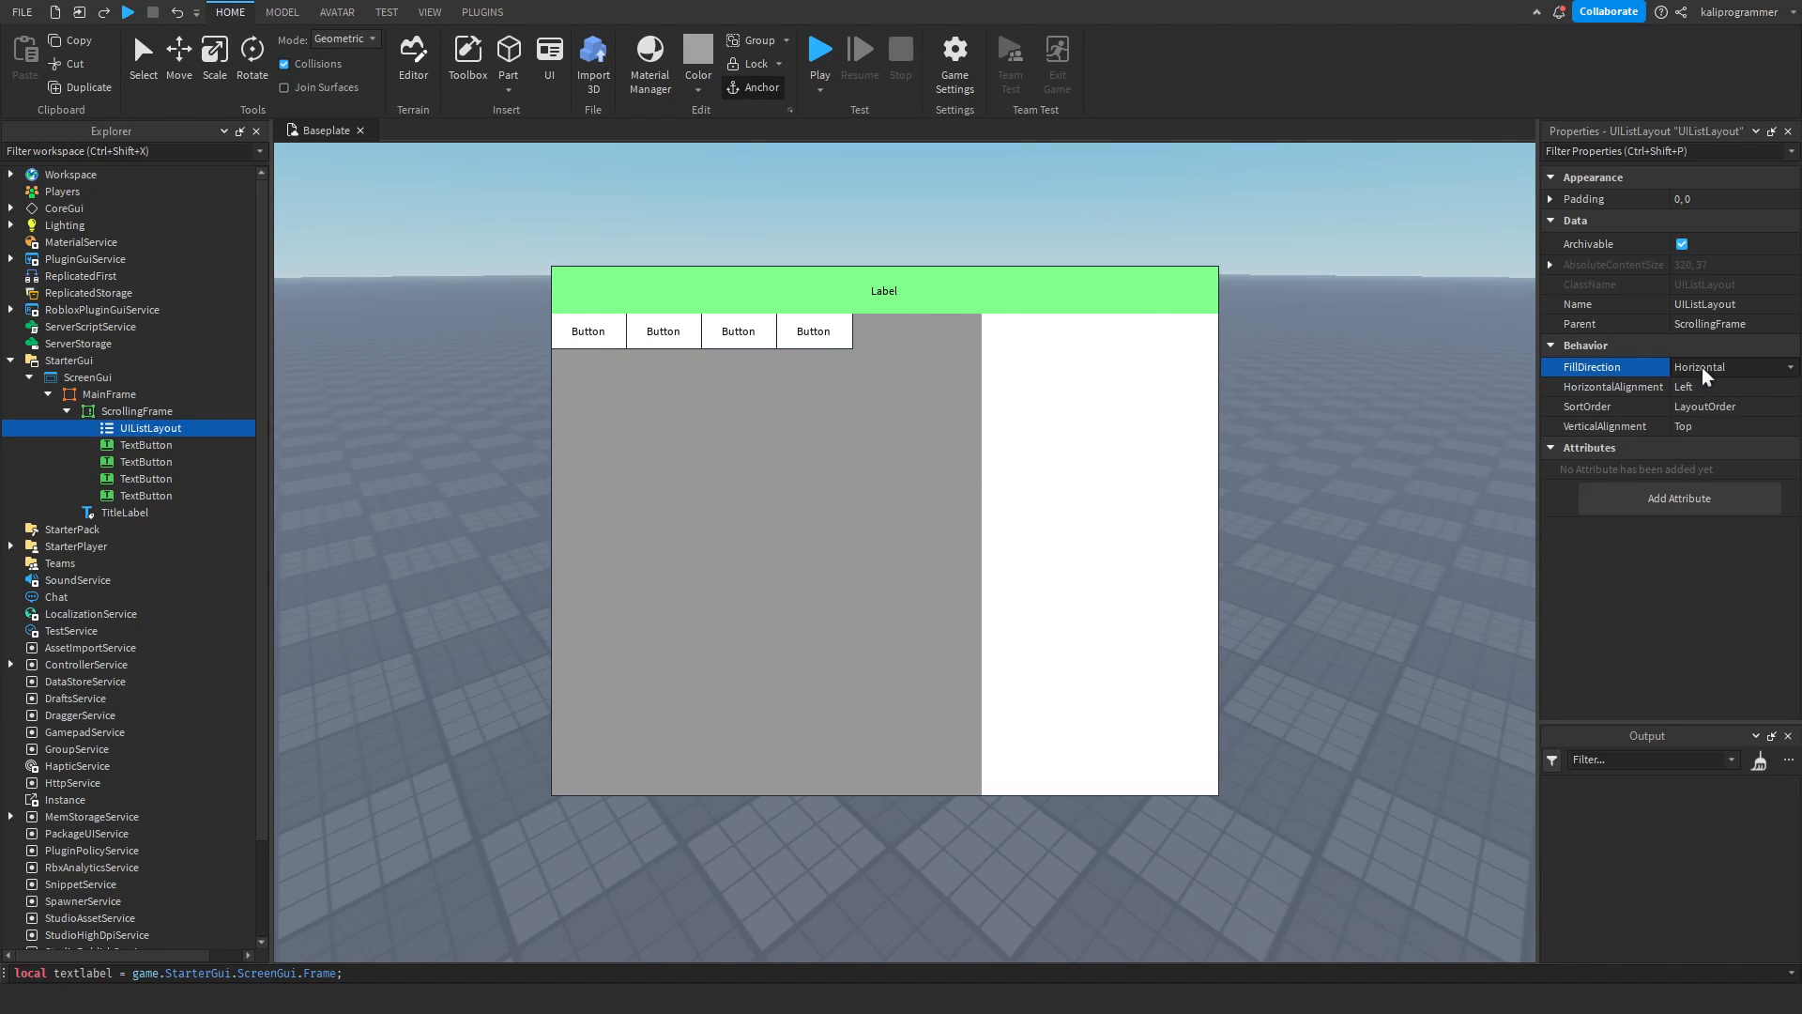
{"action": "left_click", "coordinate": [1704, 399]}
Select all four TextButtons and enlarge them together to about 458 x 130 px each.
{"action": "left_click", "coordinate": [133, 411]}
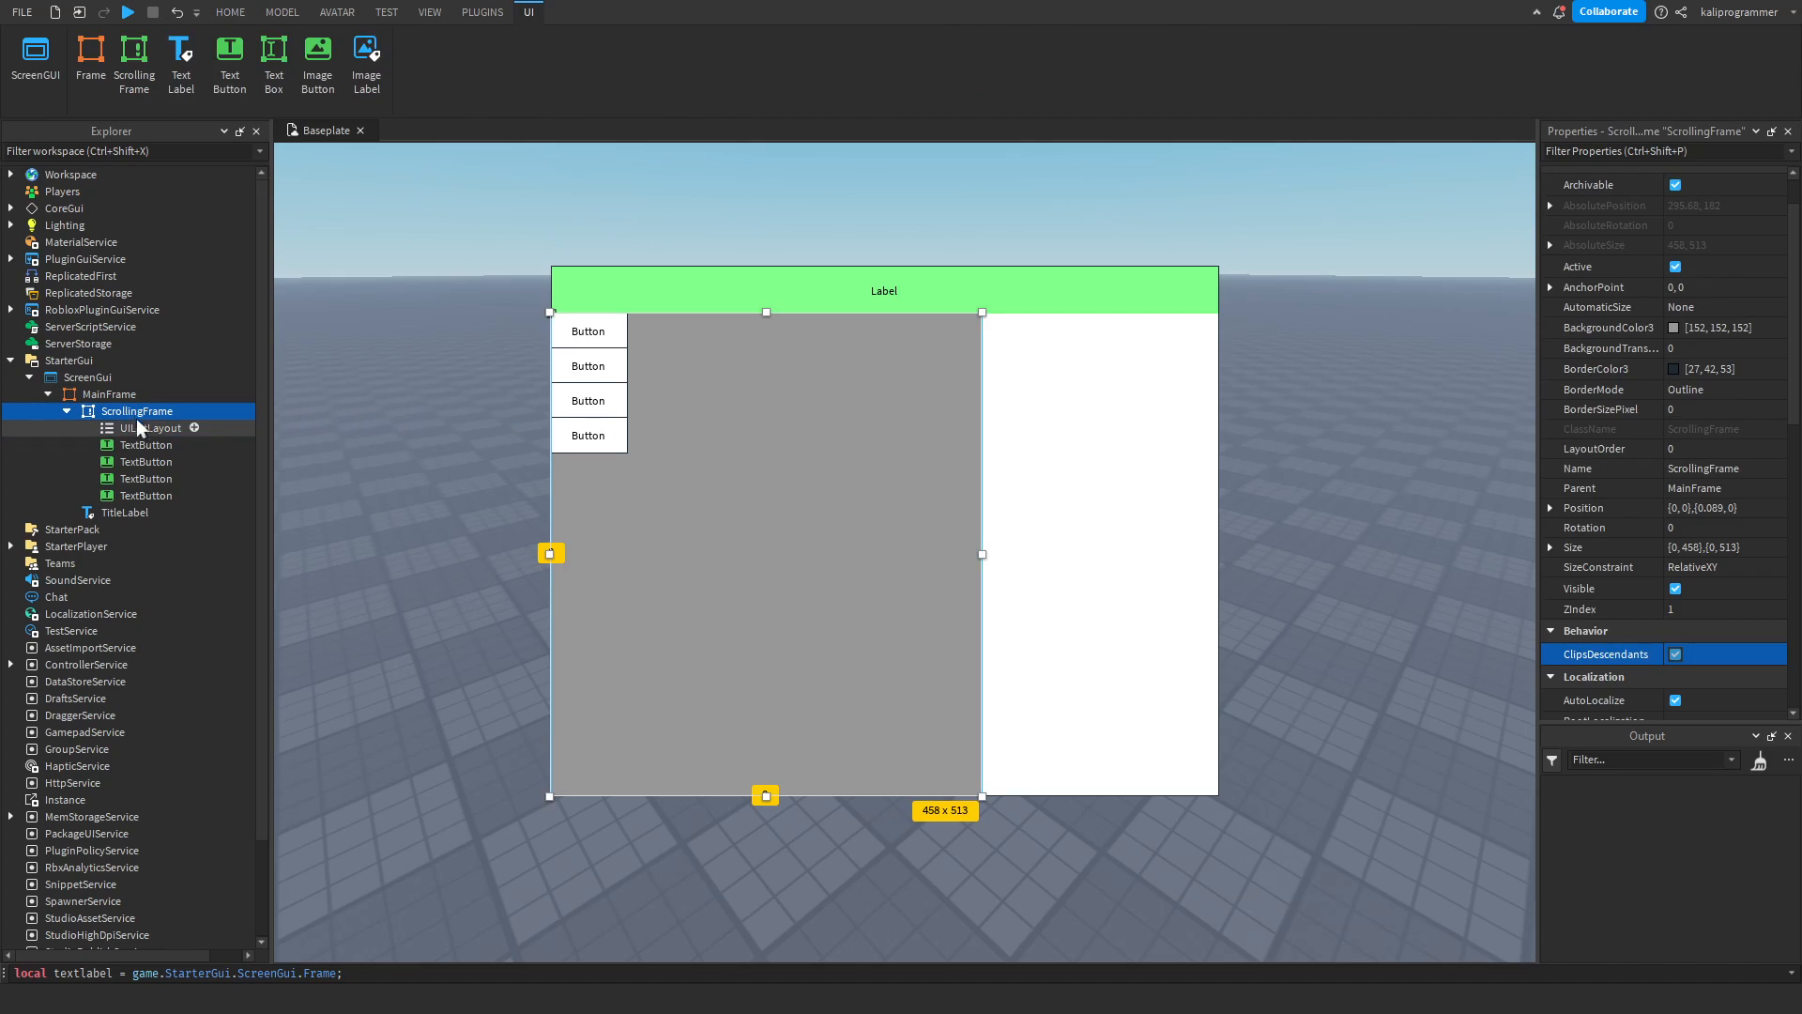
{"action": "left_click", "coordinate": [144, 440]}
{"action": "left_click", "coordinate": [147, 496], "text": "shift"}
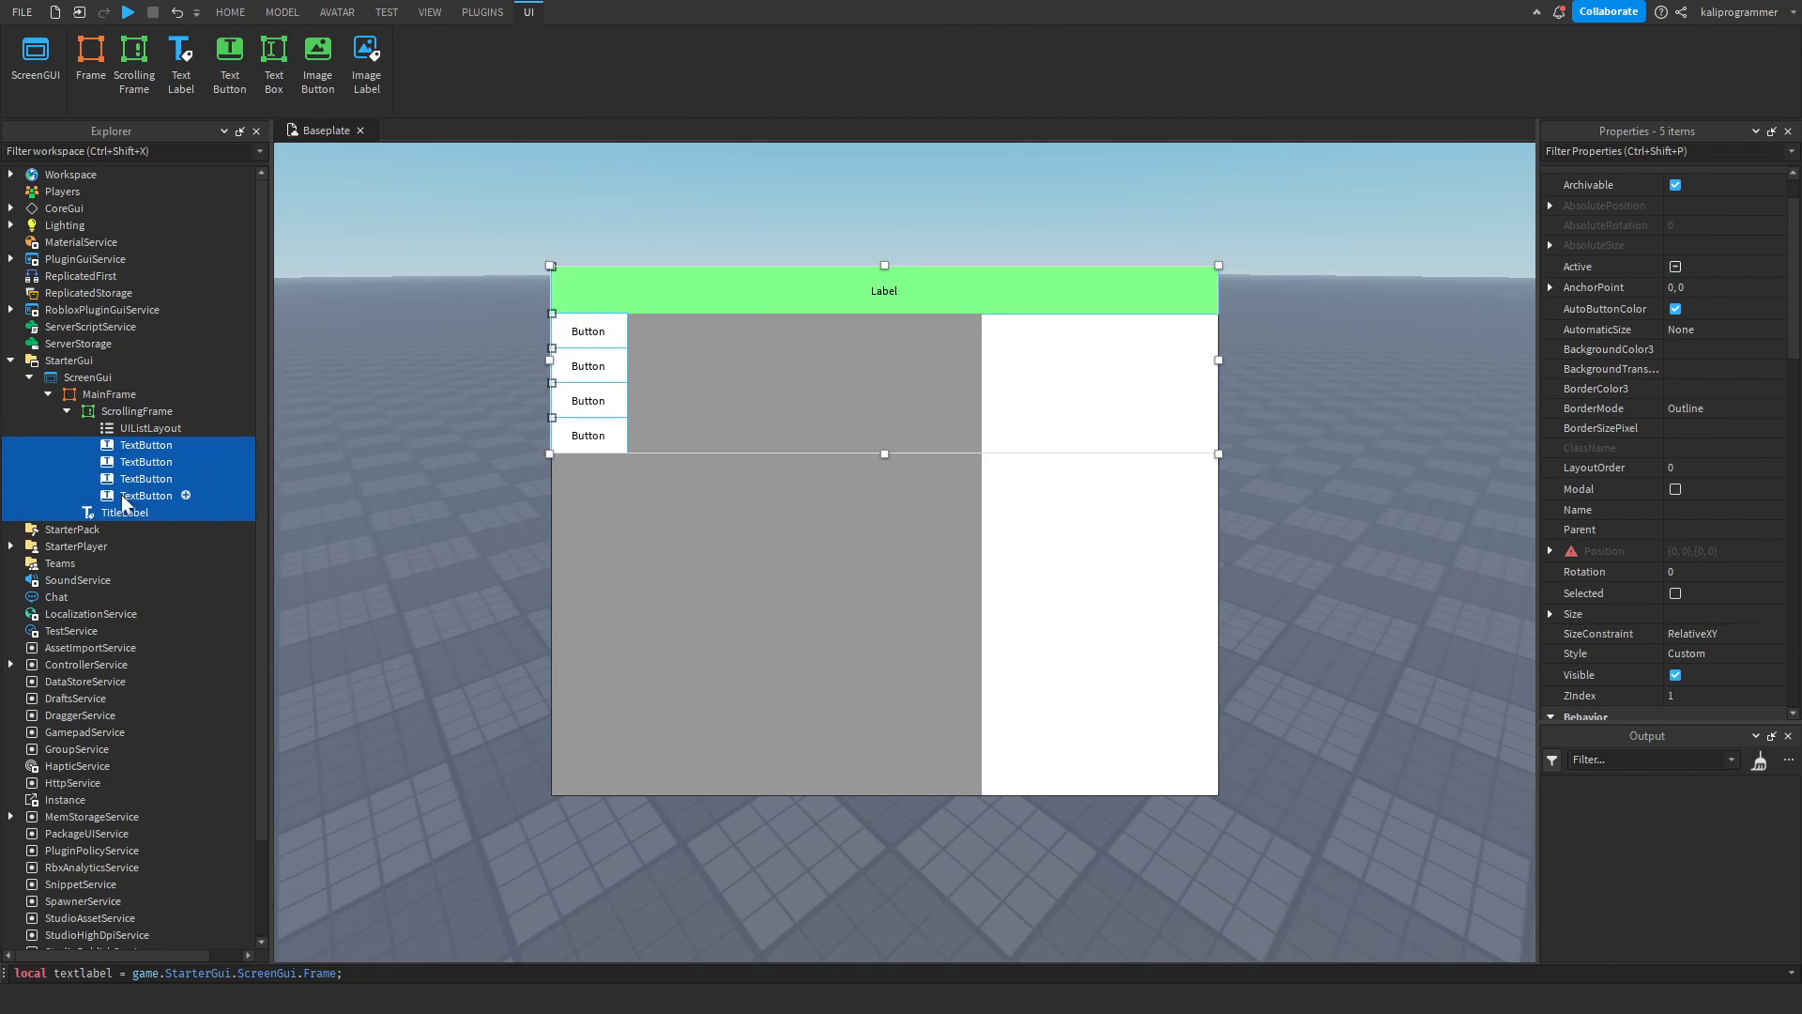
{"action": "left_click_drag", "start_coordinate": [591, 456], "coordinate": [590, 813]}
{"action": "left_click_drag", "start_coordinate": [627, 554], "coordinate": [982, 573]}
Set the ScrollingFrame's AutomaticCanvasSize to Y.
{"action": "left_click", "coordinate": [124, 413]}
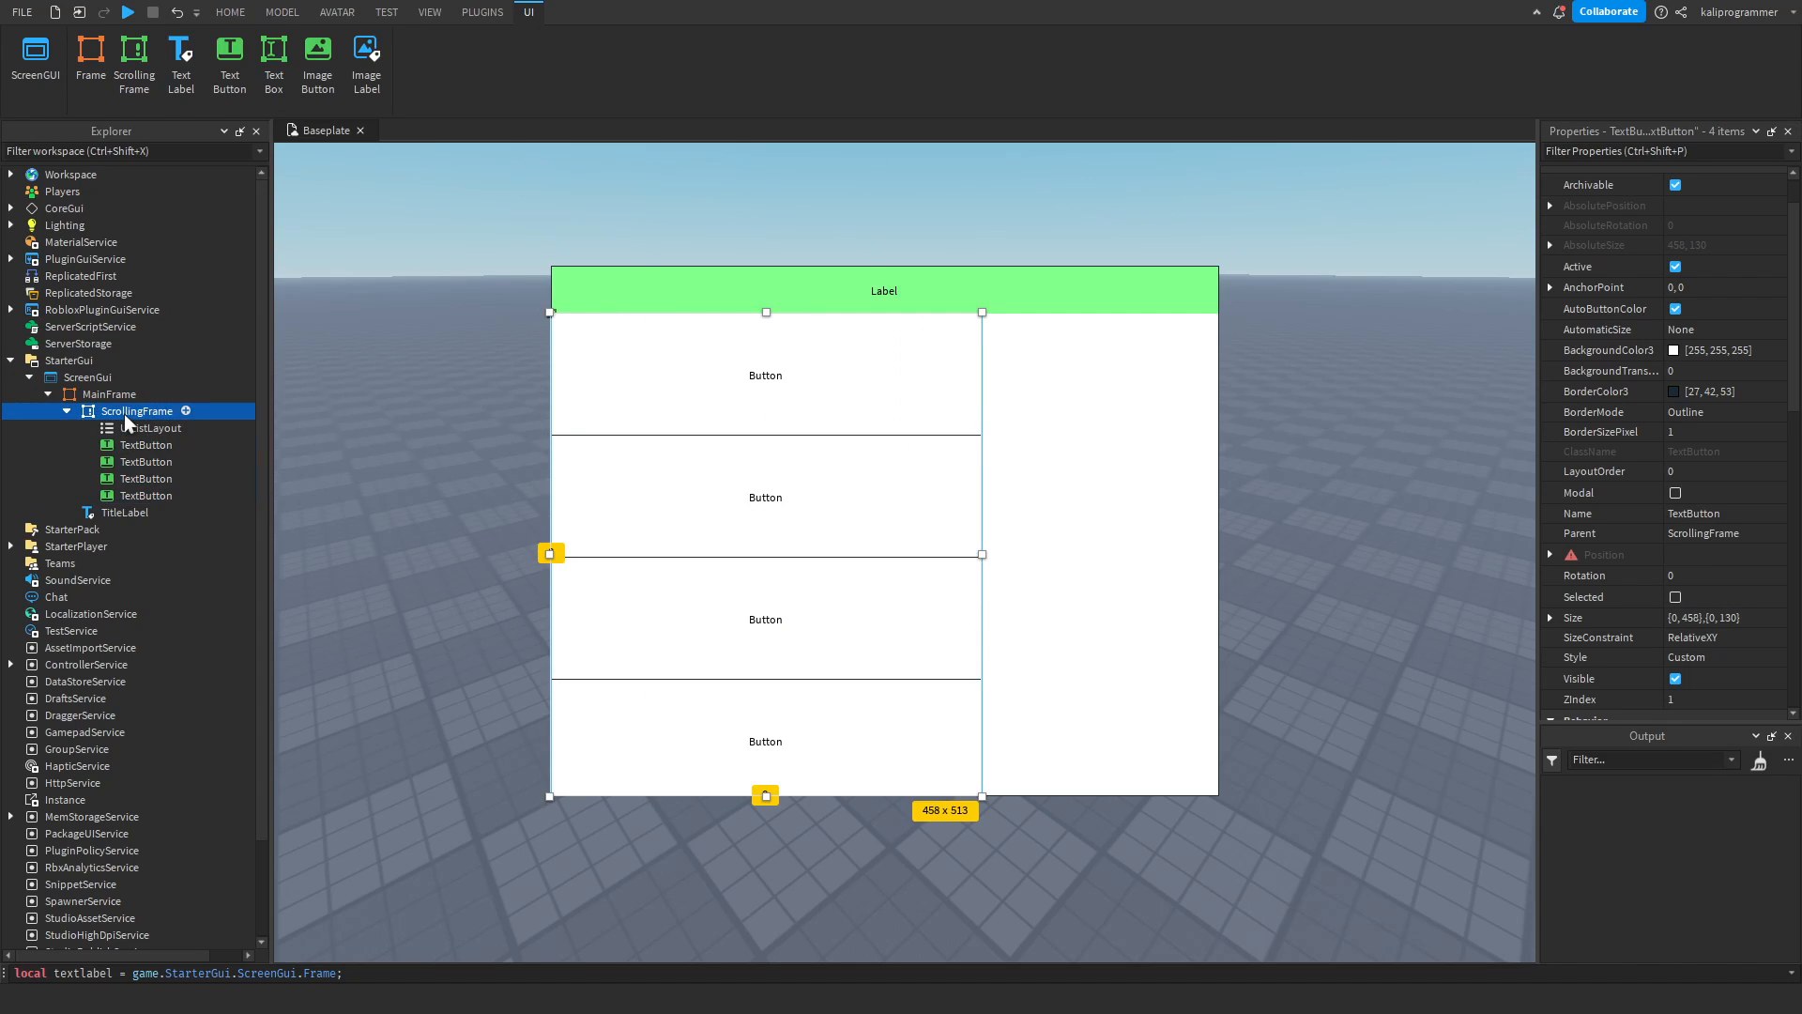
{"action": "scroll", "coordinate": [1596, 451], "scroll_direction": "down", "scroll_amount": 6}
{"action": "left_click", "coordinate": [1690, 447]}
{"action": "left_click", "coordinate": [1678, 507]}
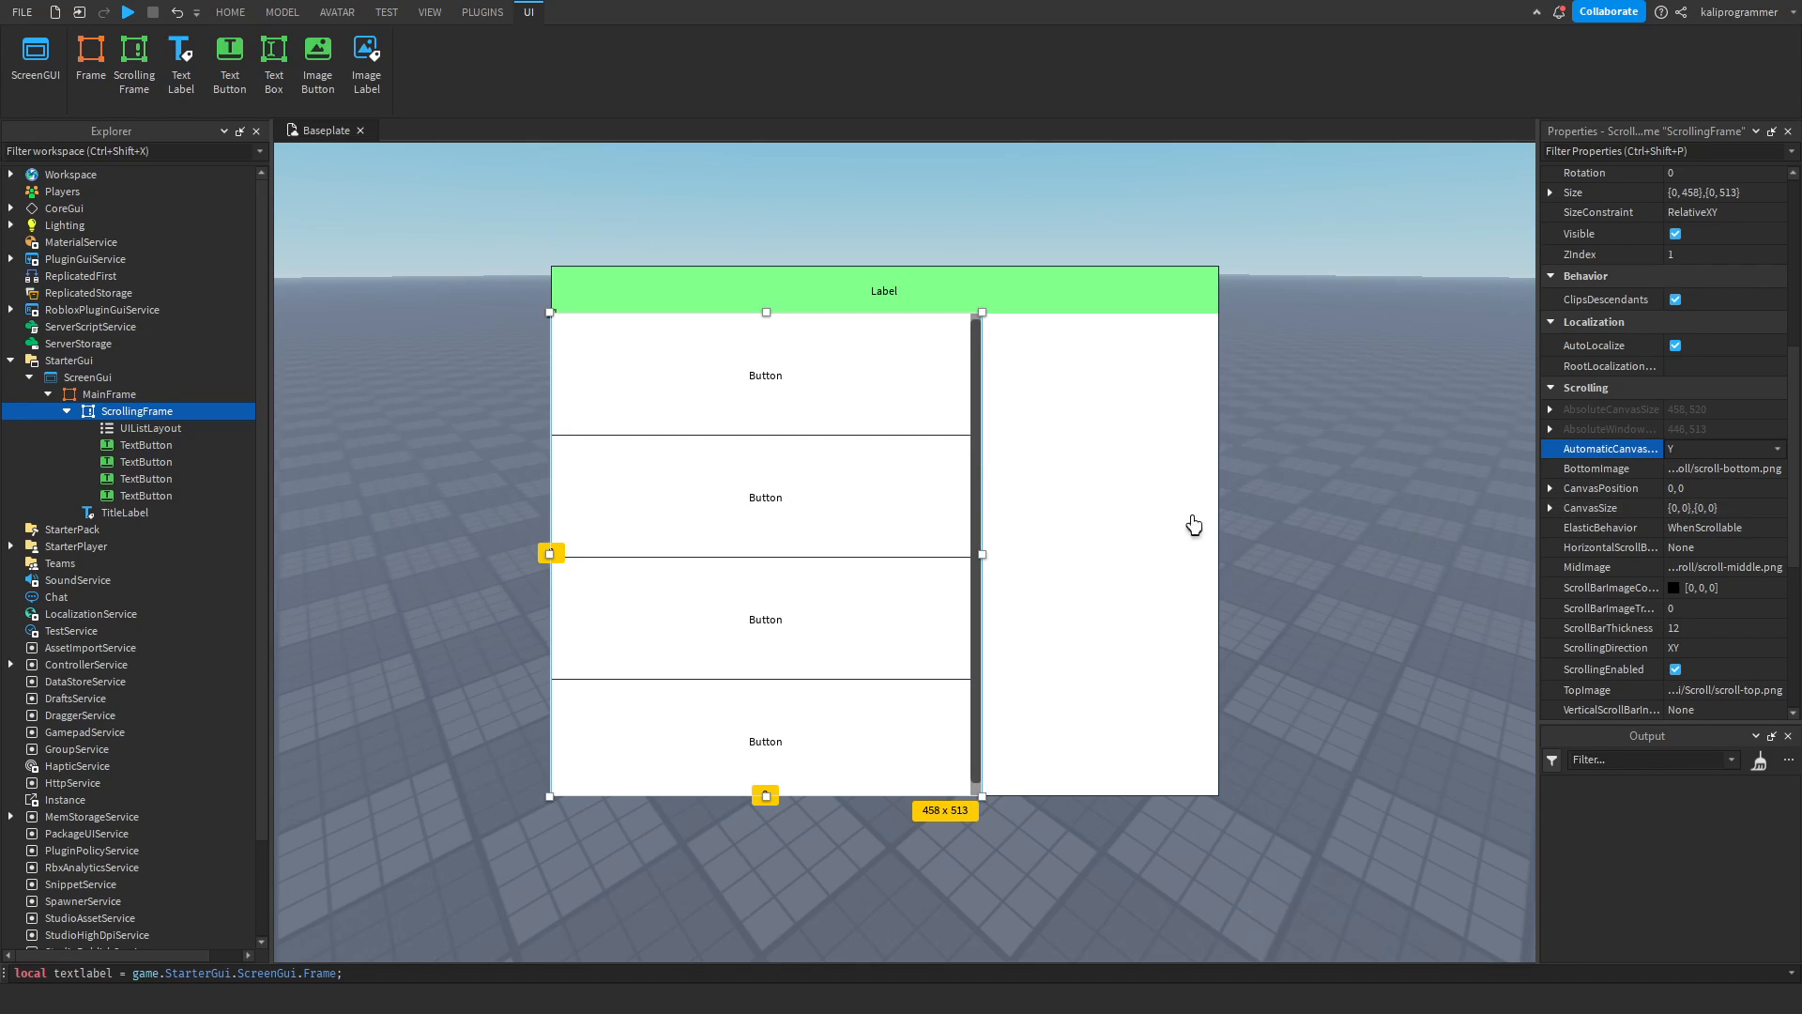
Duplicate a TextButton until the ScrollingFrame holds eight, and scroll through the button list to test it.
{"action": "left_click", "coordinate": [29, 461]}
{"action": "key", "text": "ctrl+d"}
{"action": "key", "text": "ctrl+d"}
{"action": "key", "text": "ctrl+d"}
{"action": "key", "text": "ctrl+d"}
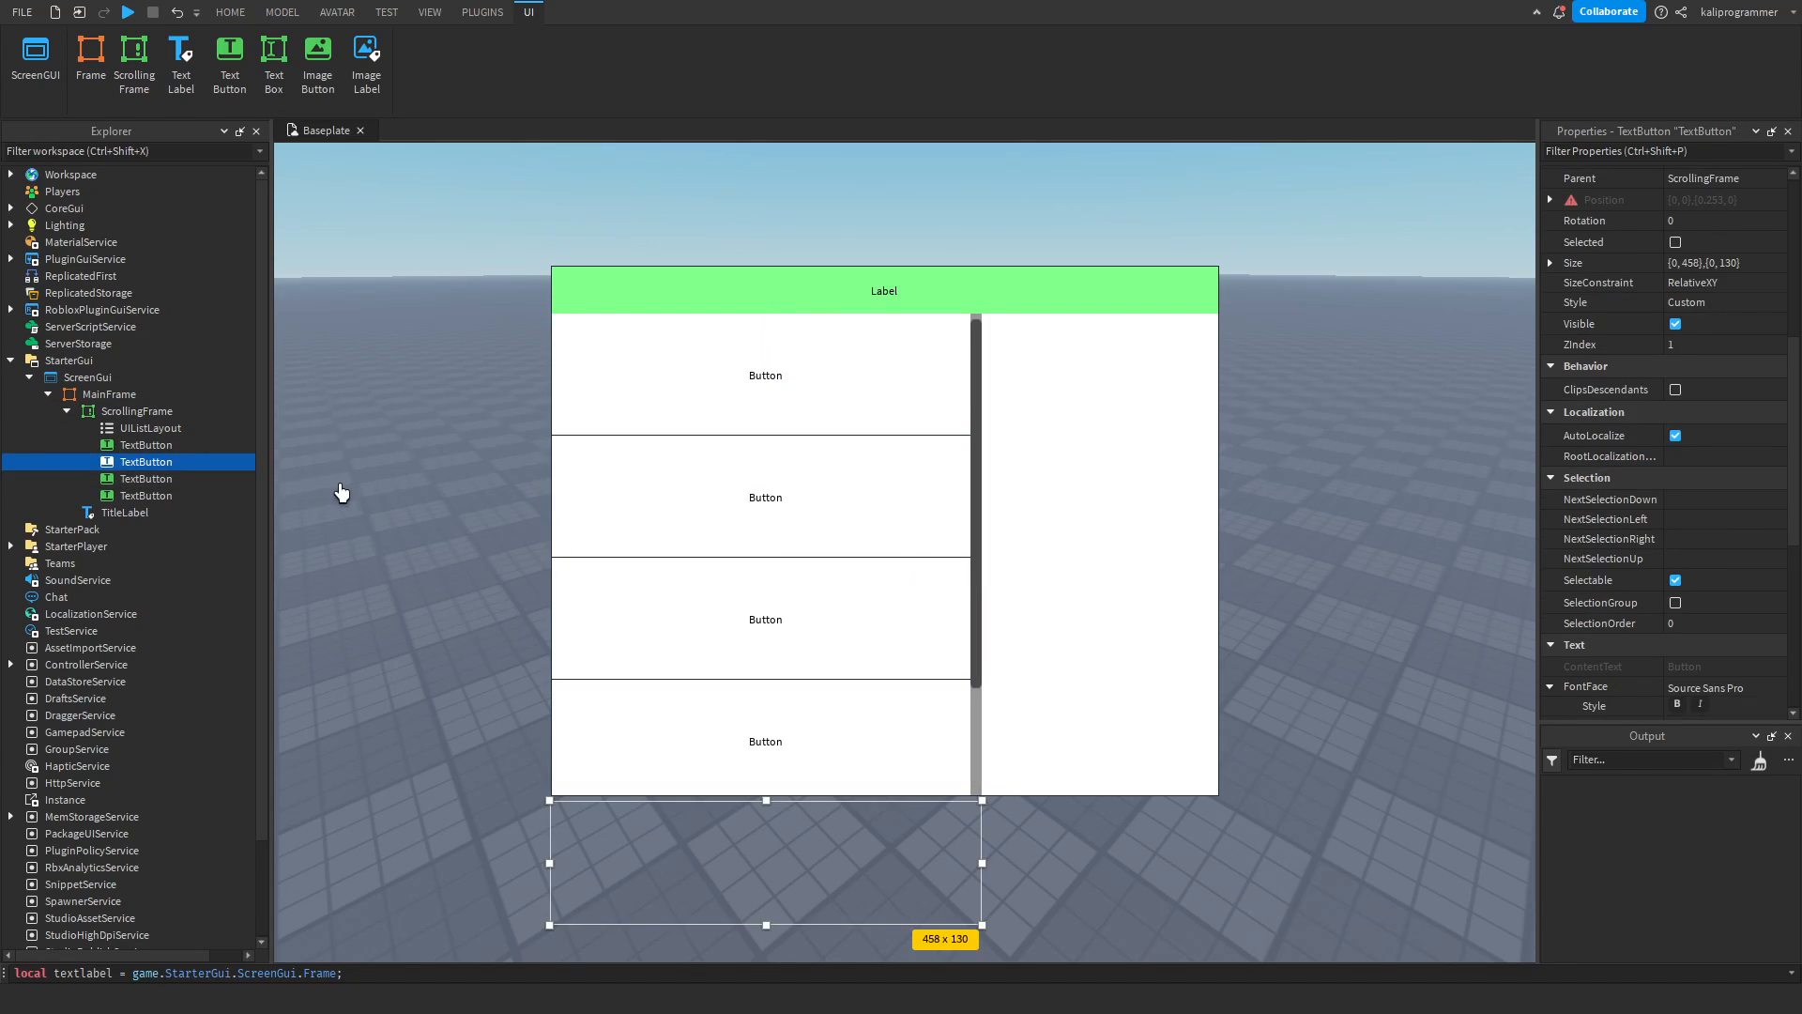
{"action": "scroll", "coordinate": [953, 440], "scroll_direction": "down", "scroll_amount": 5}
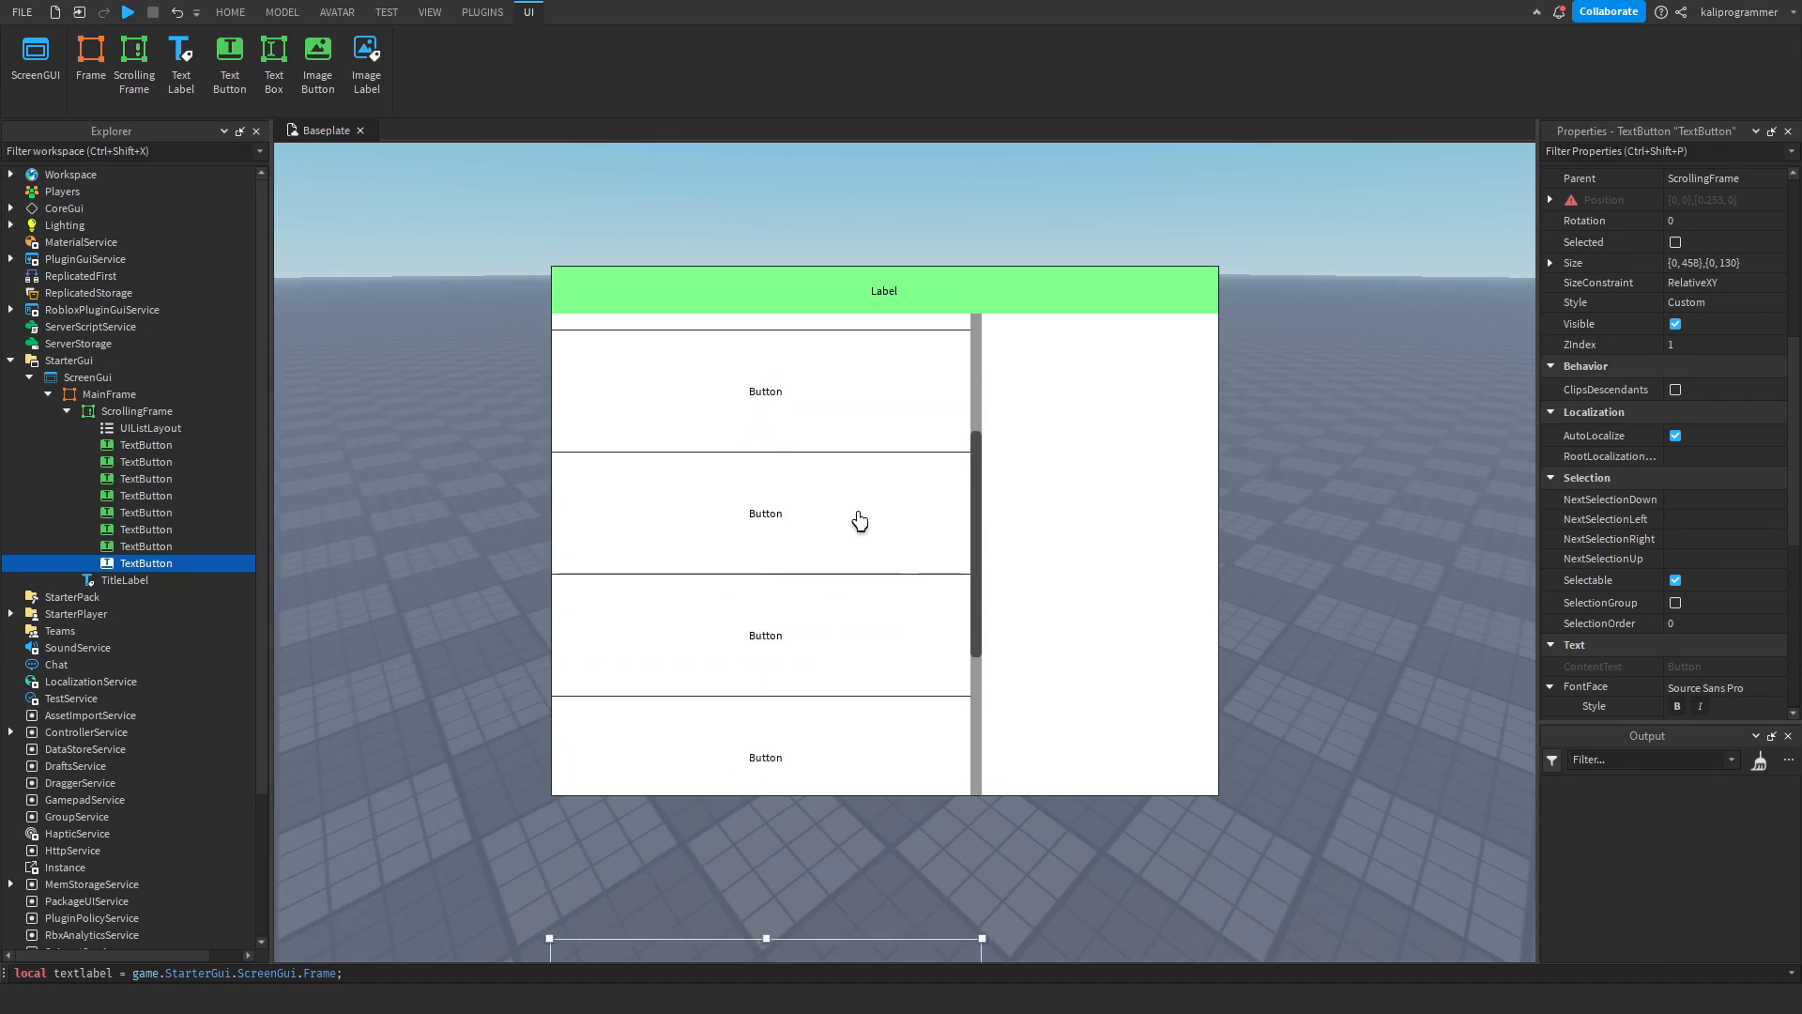
{"action": "left_click", "coordinate": [788, 503]}
{"action": "scroll", "coordinate": [734, 527], "scroll_direction": "down", "scroll_amount": 2}
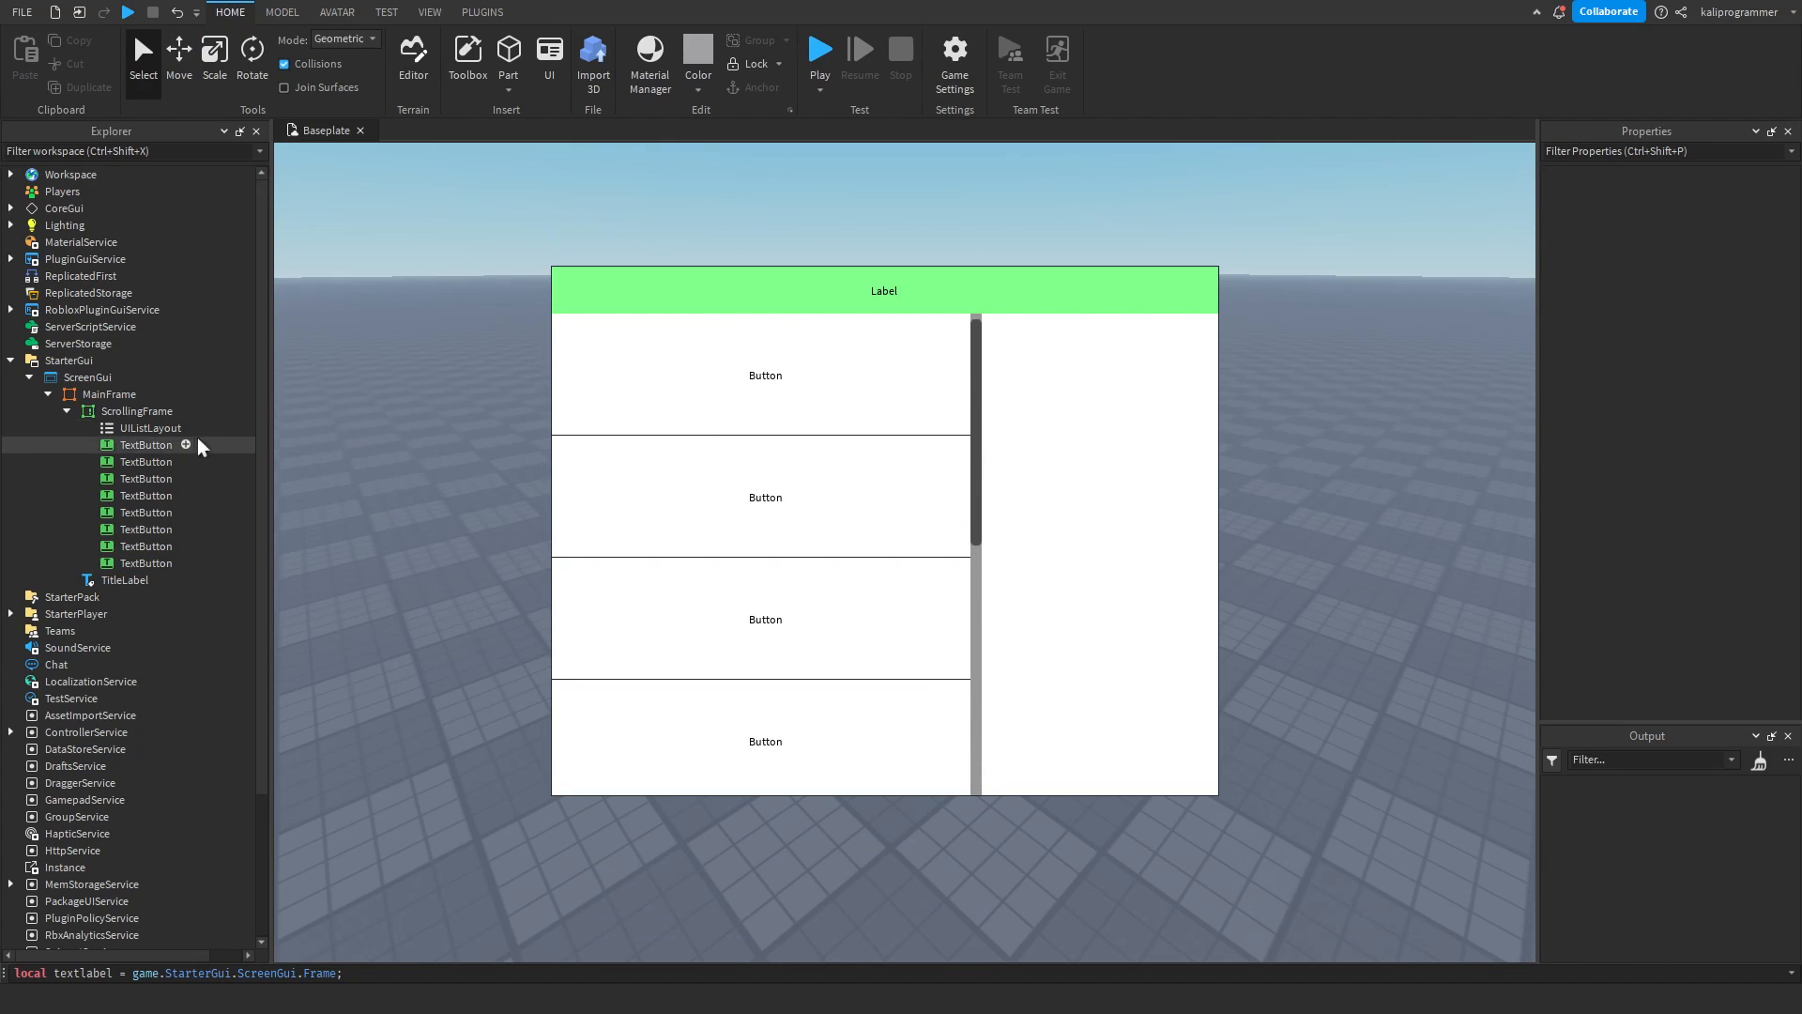
Delete every TextButton in the ScrollingFrame except the first one.
{"action": "left_click", "coordinate": [142, 461]}
{"action": "left_click", "coordinate": [141, 563], "text": "shift"}
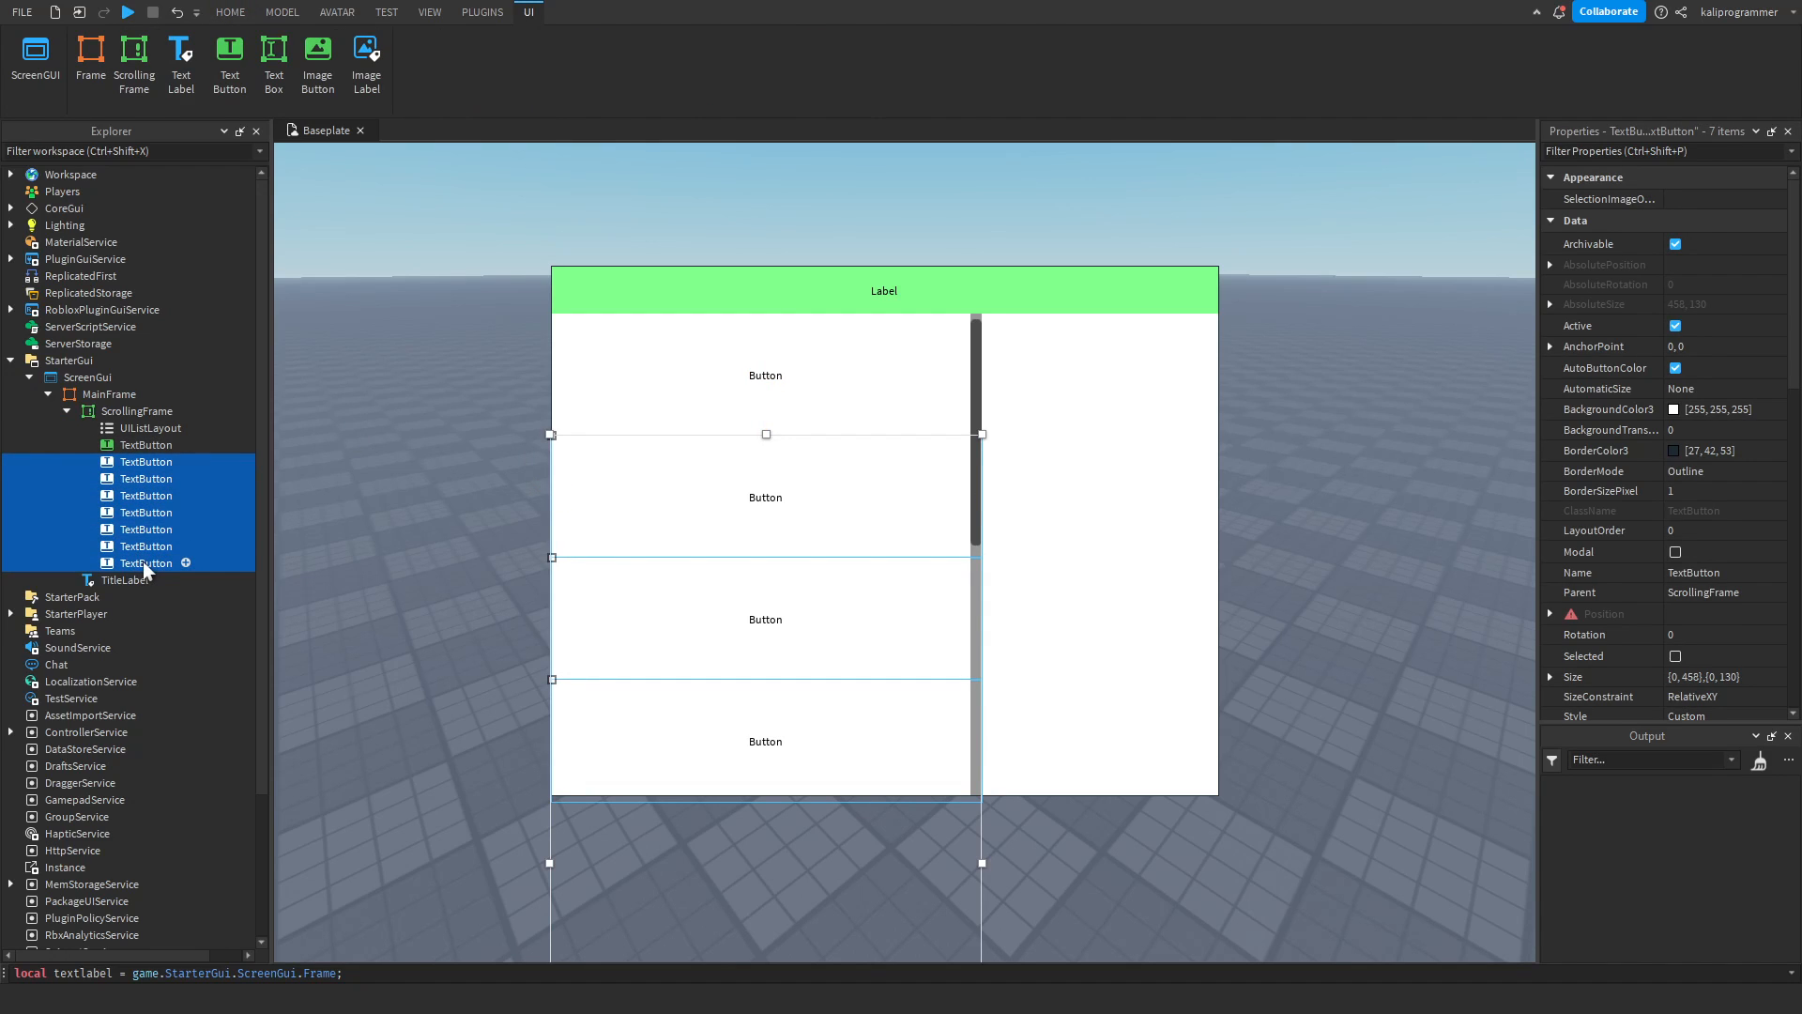
{"action": "key", "text": "Delete"}
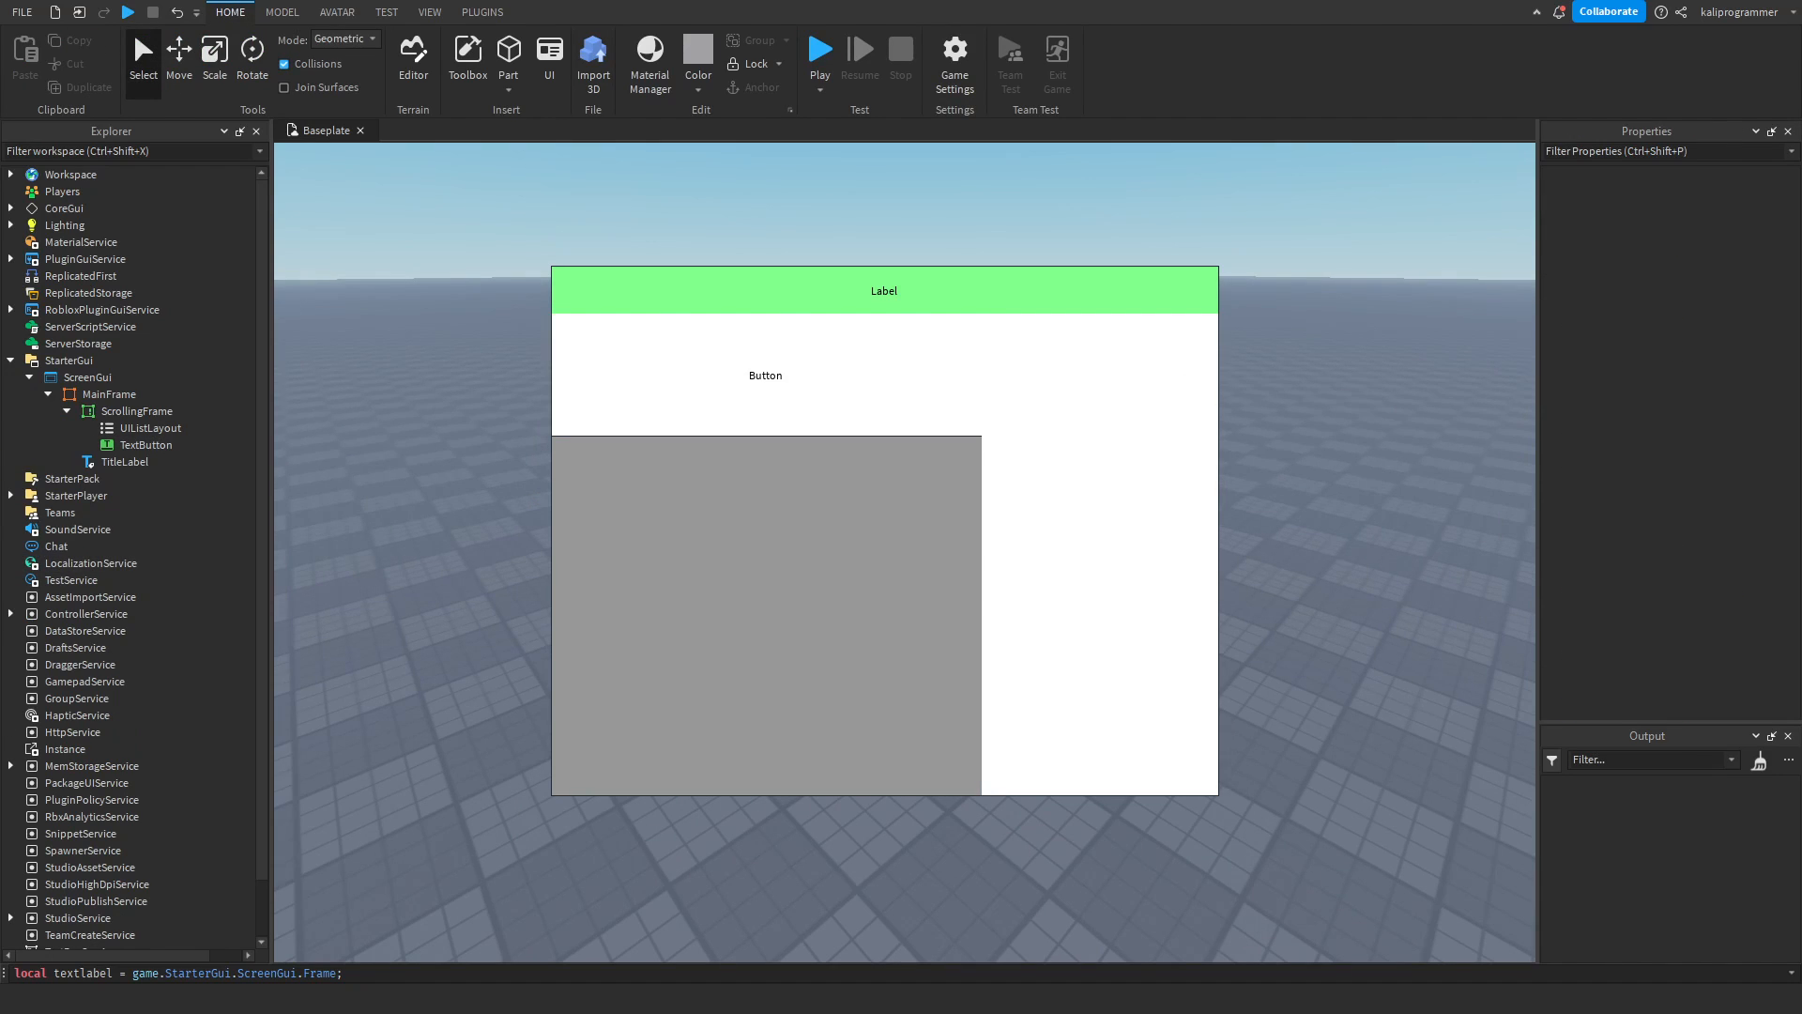
Expand the ScrollingFrame's CanvasPosition property and examine its X and Y values.
{"action": "left_click", "coordinate": [145, 445]}
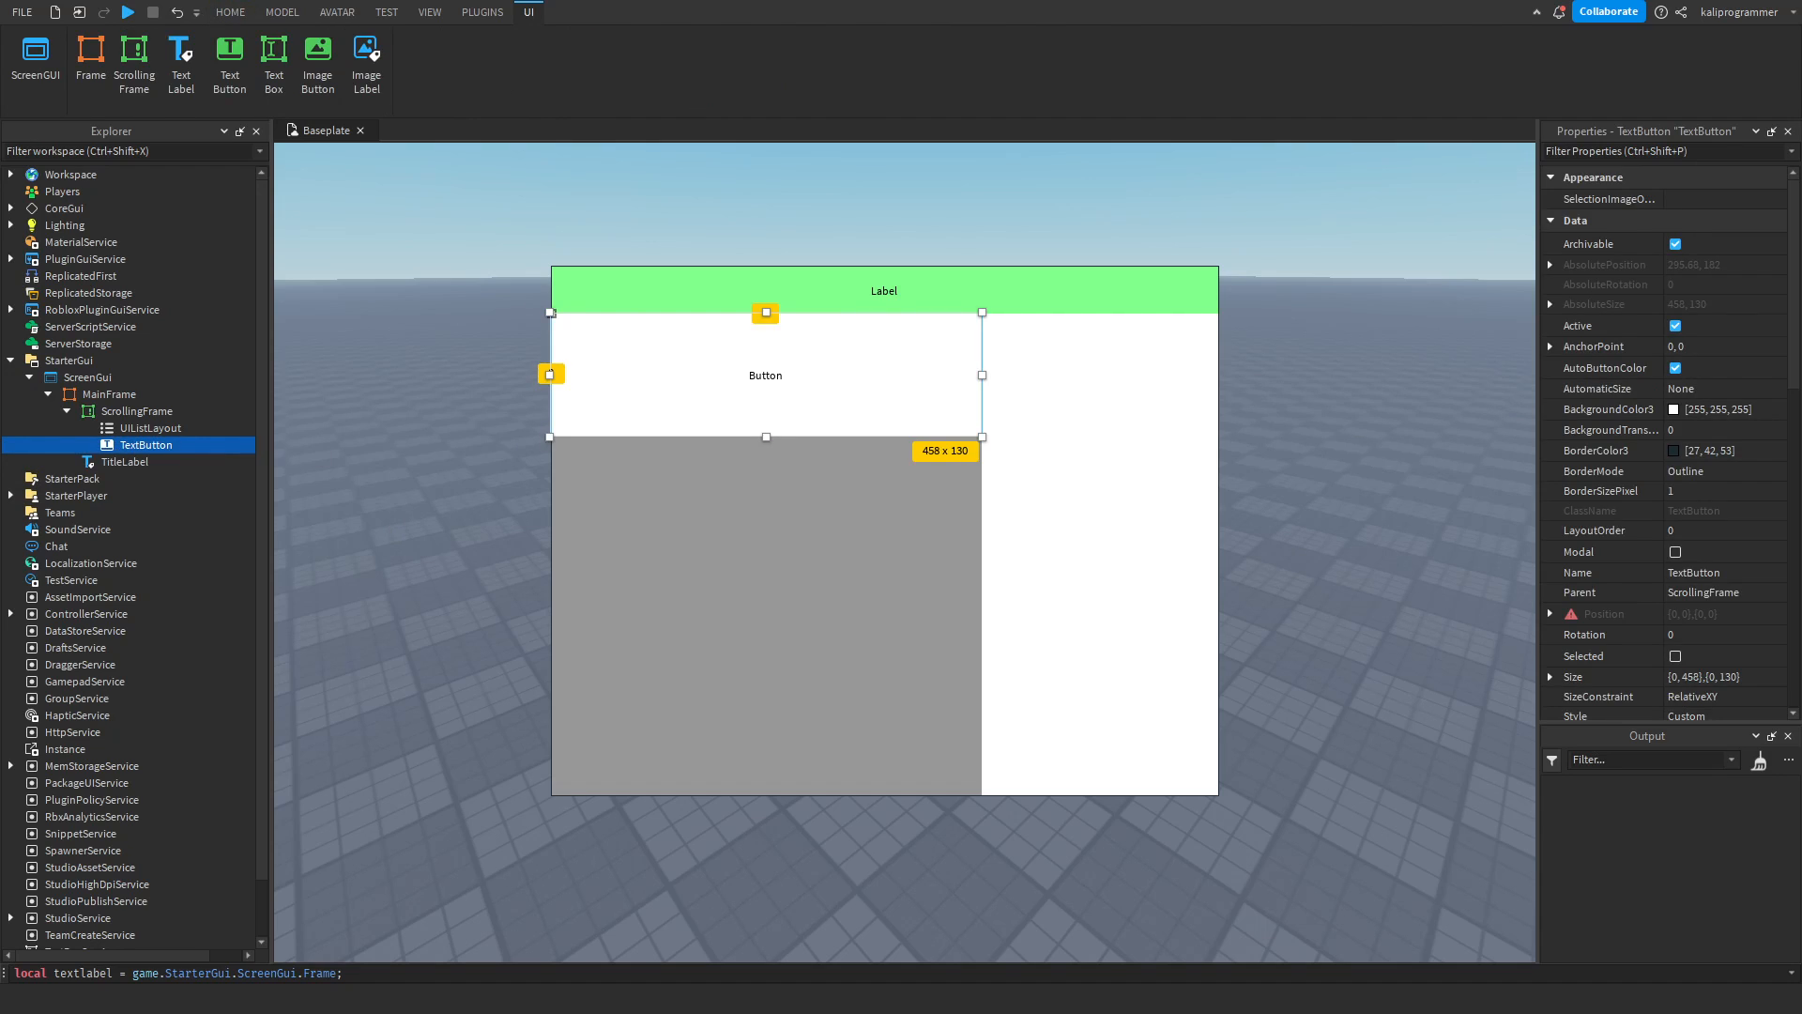
{"action": "scroll", "coordinate": [1681, 422], "scroll_direction": "down", "scroll_amount": 5}
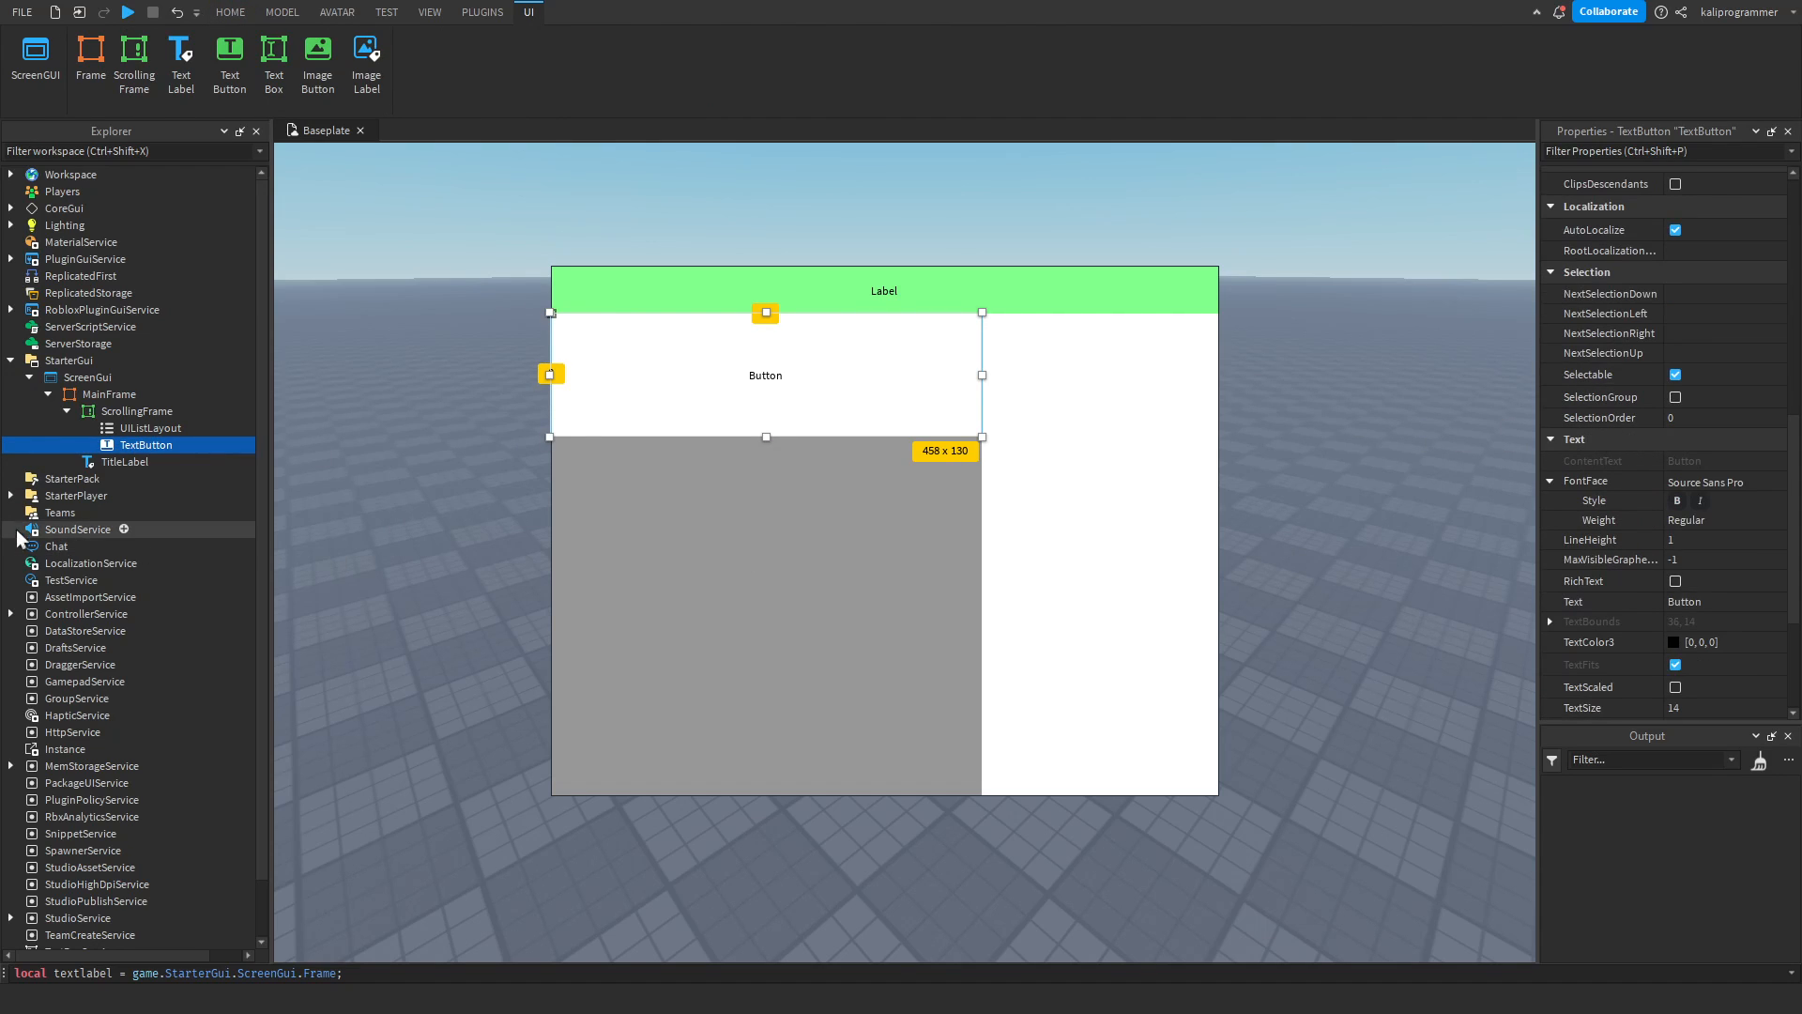
{"action": "left_click", "coordinate": [137, 411]}
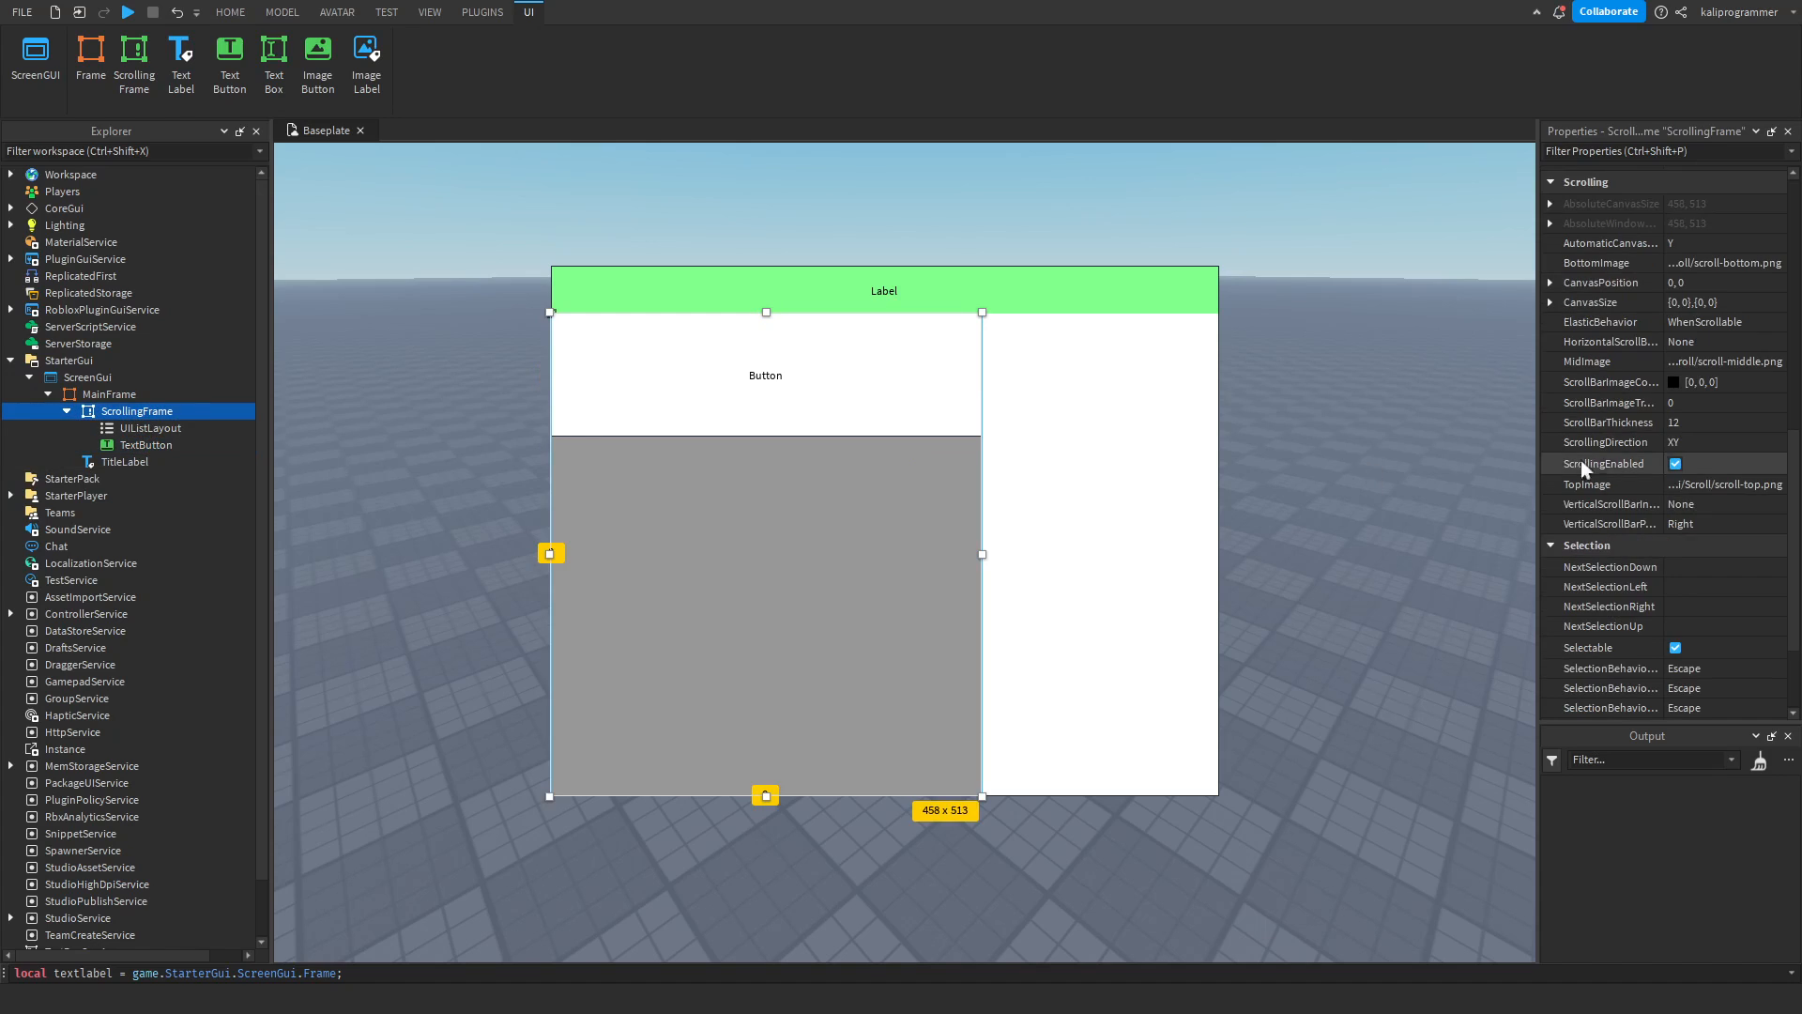
{"action": "left_click", "coordinate": [1551, 282]}
{"action": "left_click", "coordinate": [1697, 298]}
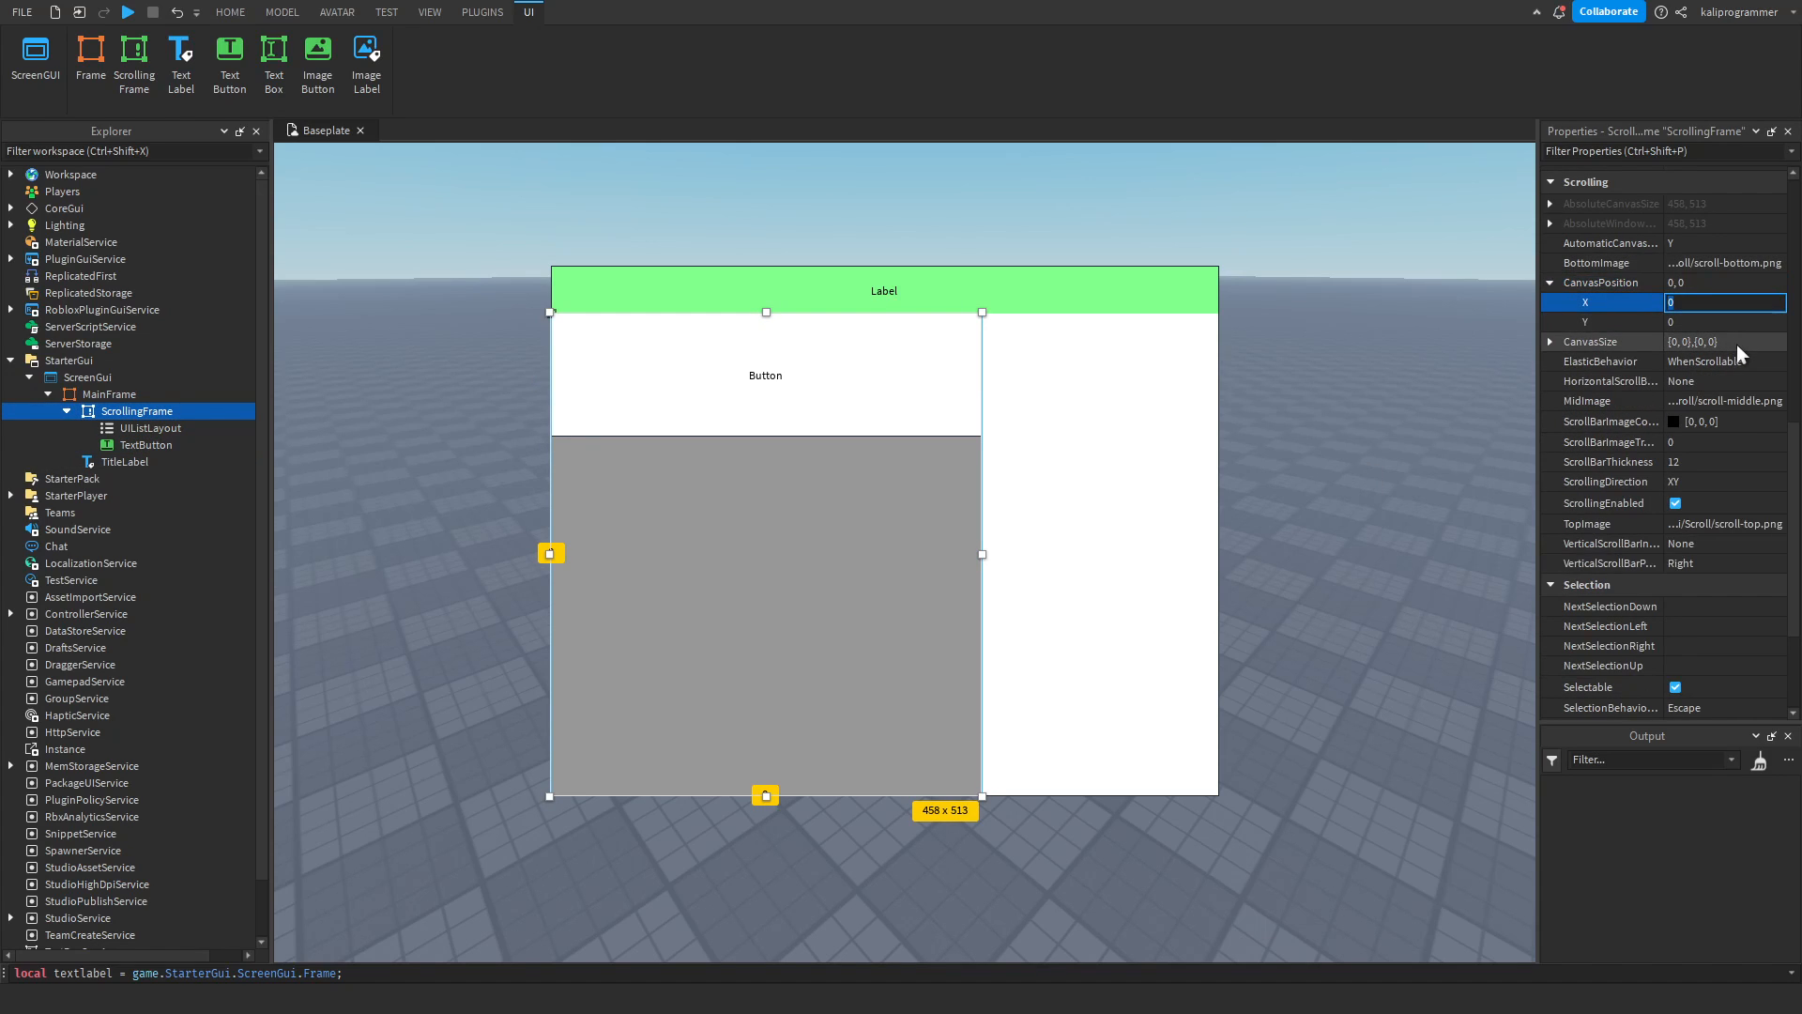
{"action": "left_click", "coordinate": [1730, 323]}
{"action": "key", "text": "Return"}
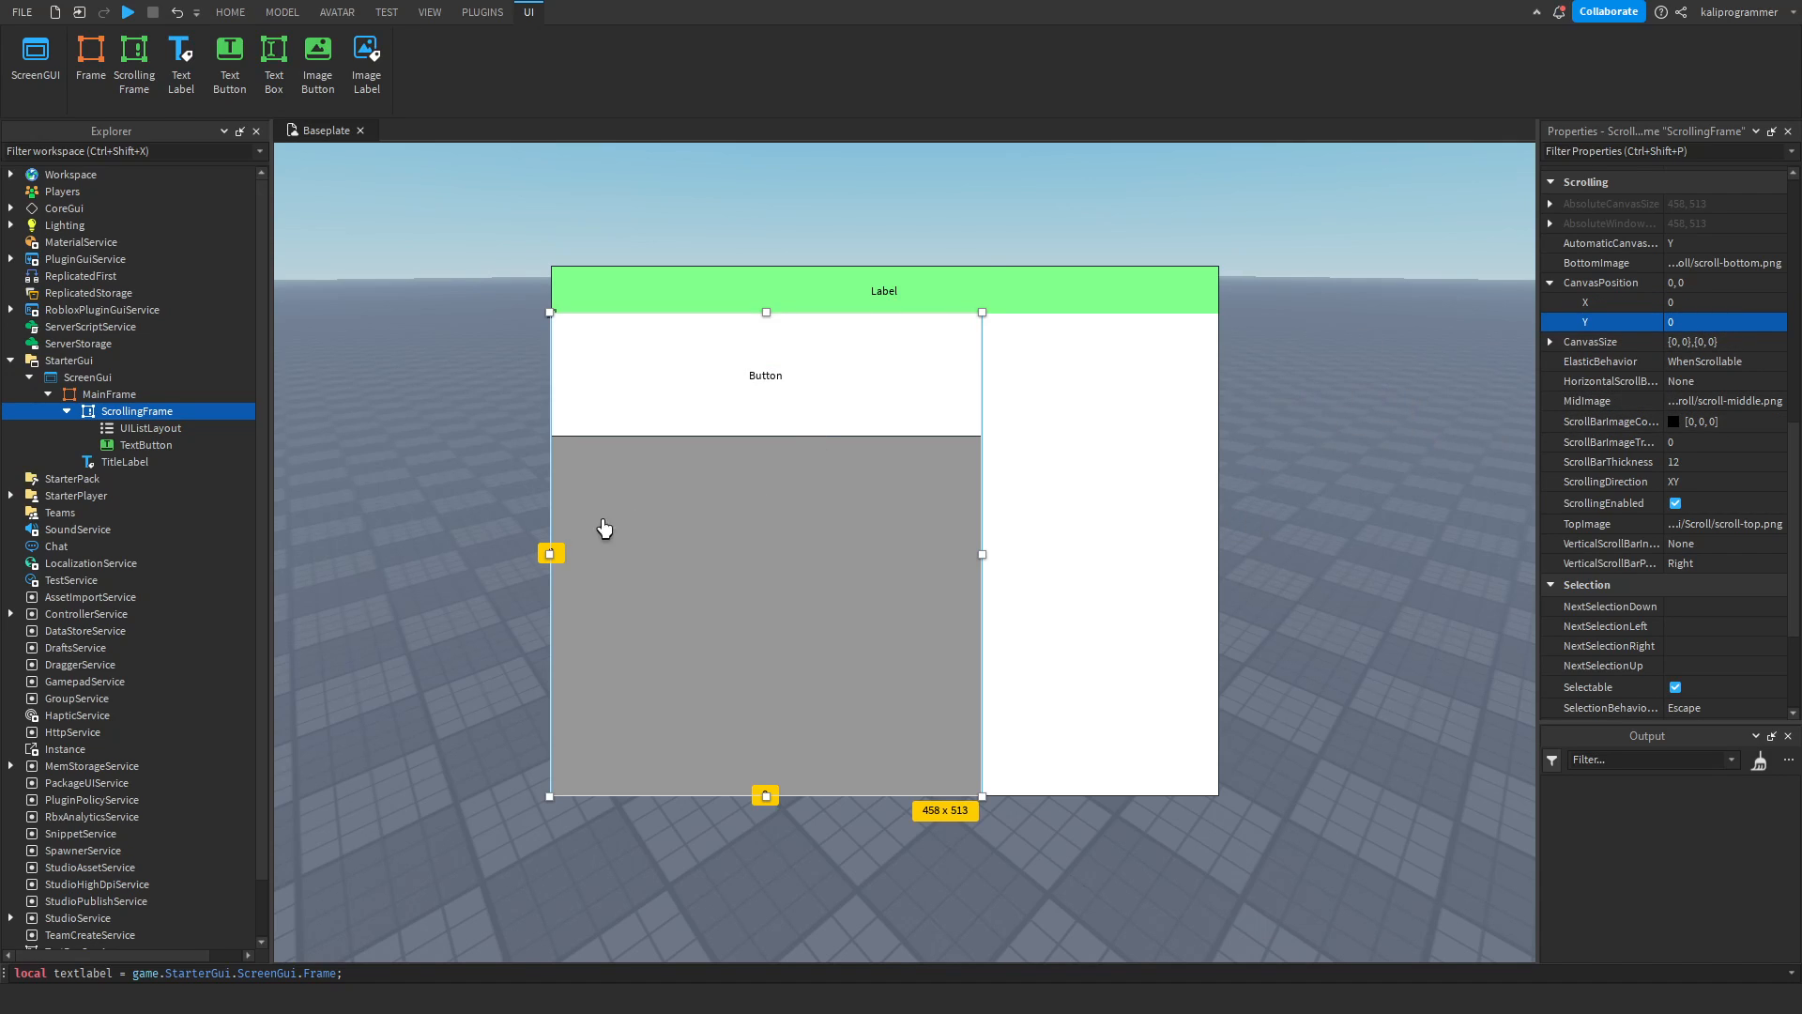
Duplicate the remaining TextButton until the ScrollingFrame holds six buttons.
{"action": "left_click", "coordinate": [122, 445]}
{"action": "key", "text": "ctrl+d"}
{"action": "key", "text": "ctrl+d"}
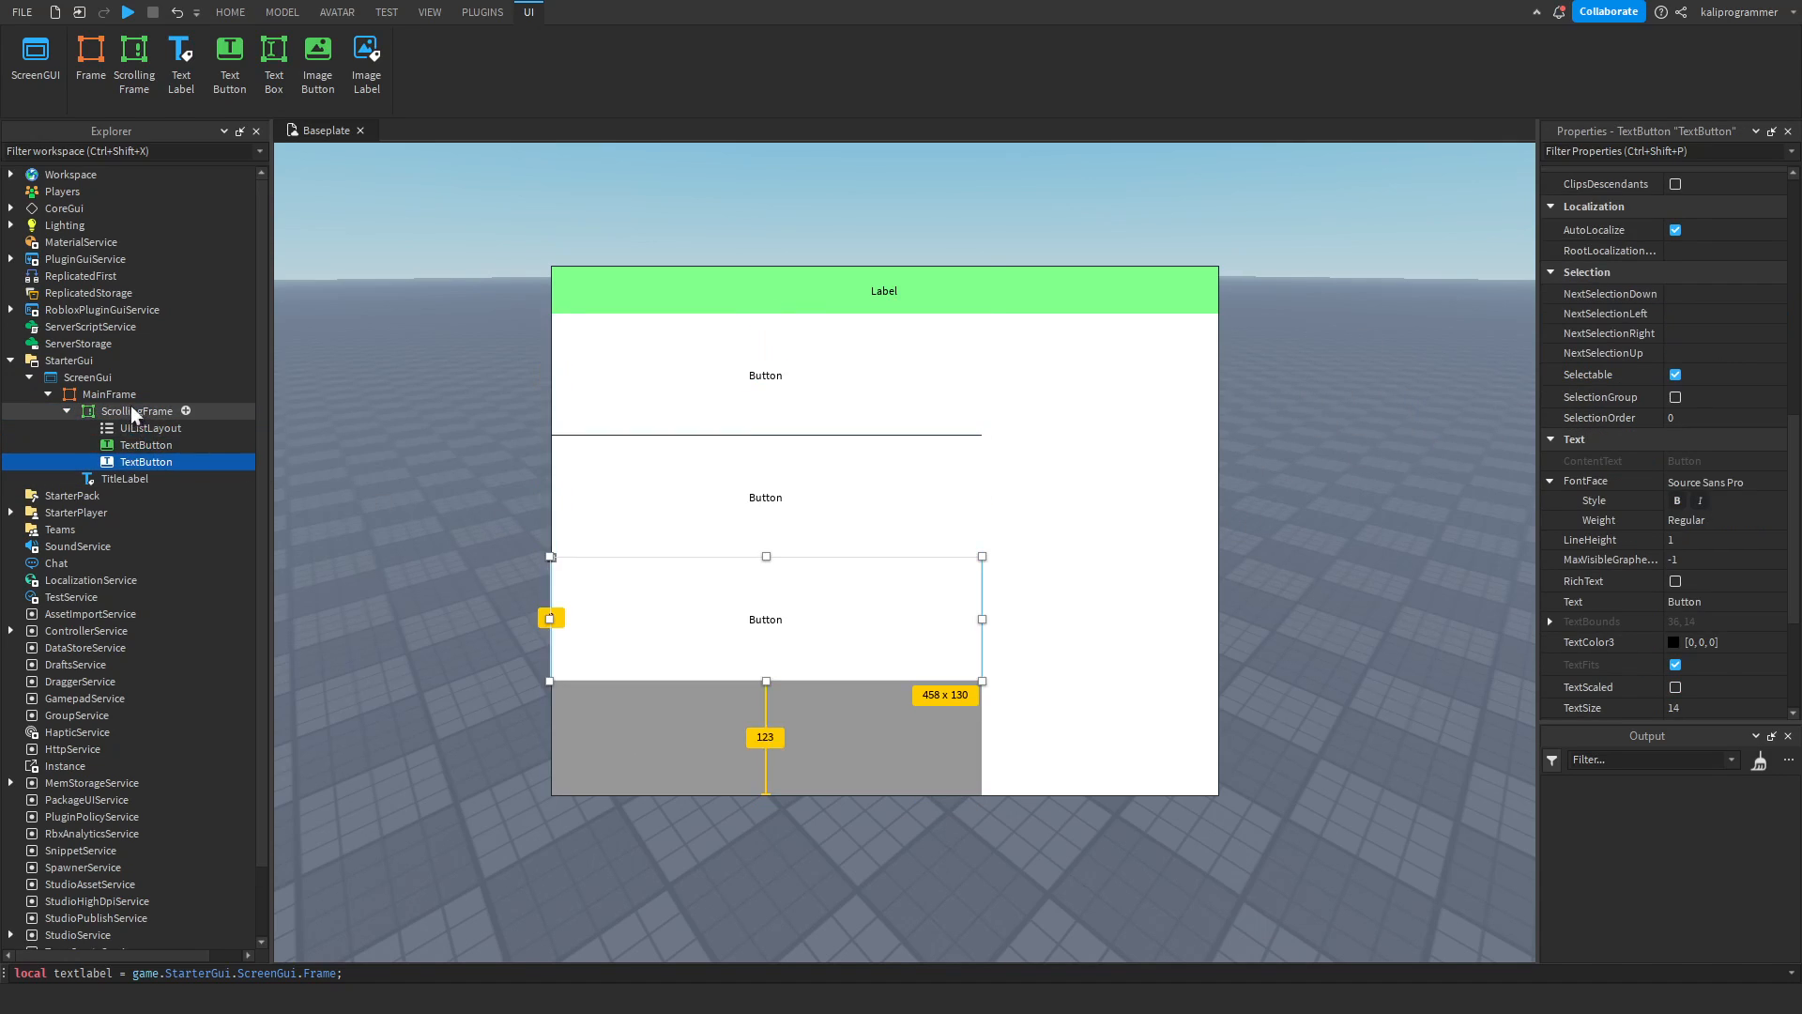
{"action": "key", "text": "ctrl+d"}
{"action": "key", "text": "ctrl+d"}
{"action": "key", "text": "ctrl+d"}
Set the ScrollingFrame's CanvasPosition Y to 100, and scroll the button list back to its start.
{"action": "left_click", "coordinate": [130, 410]}
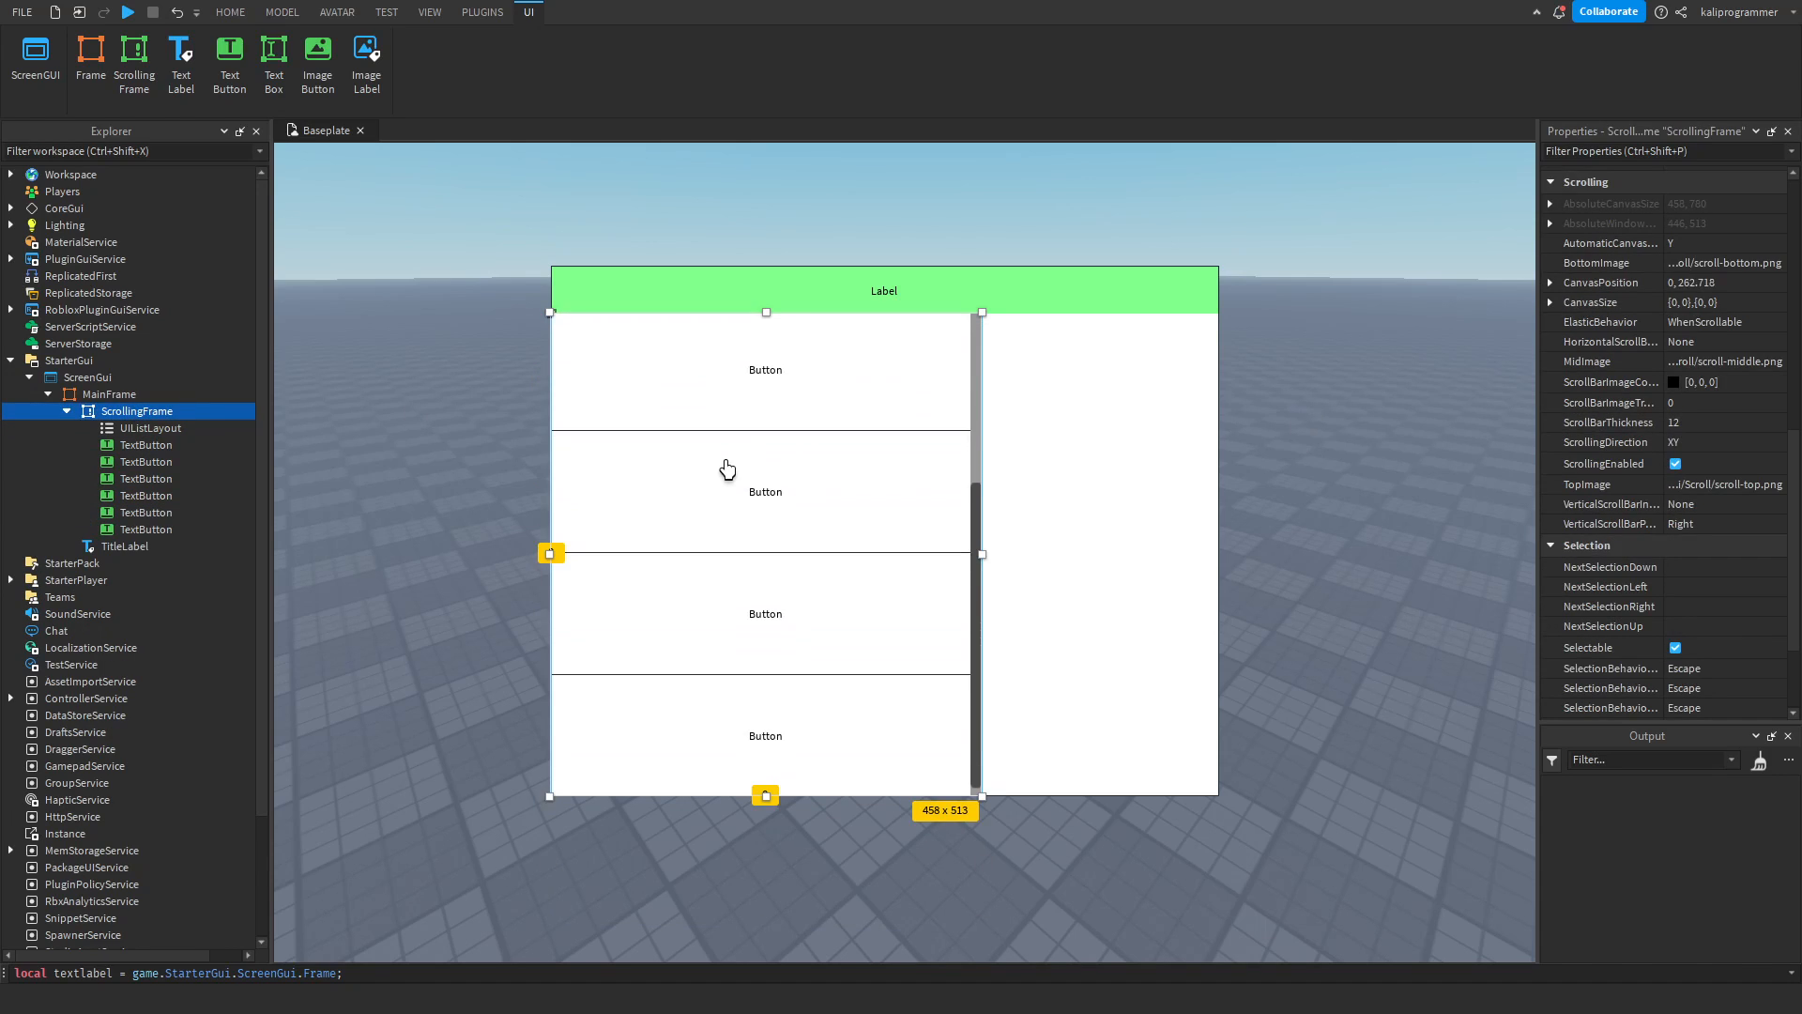
{"action": "left_click", "coordinate": [1551, 283]}
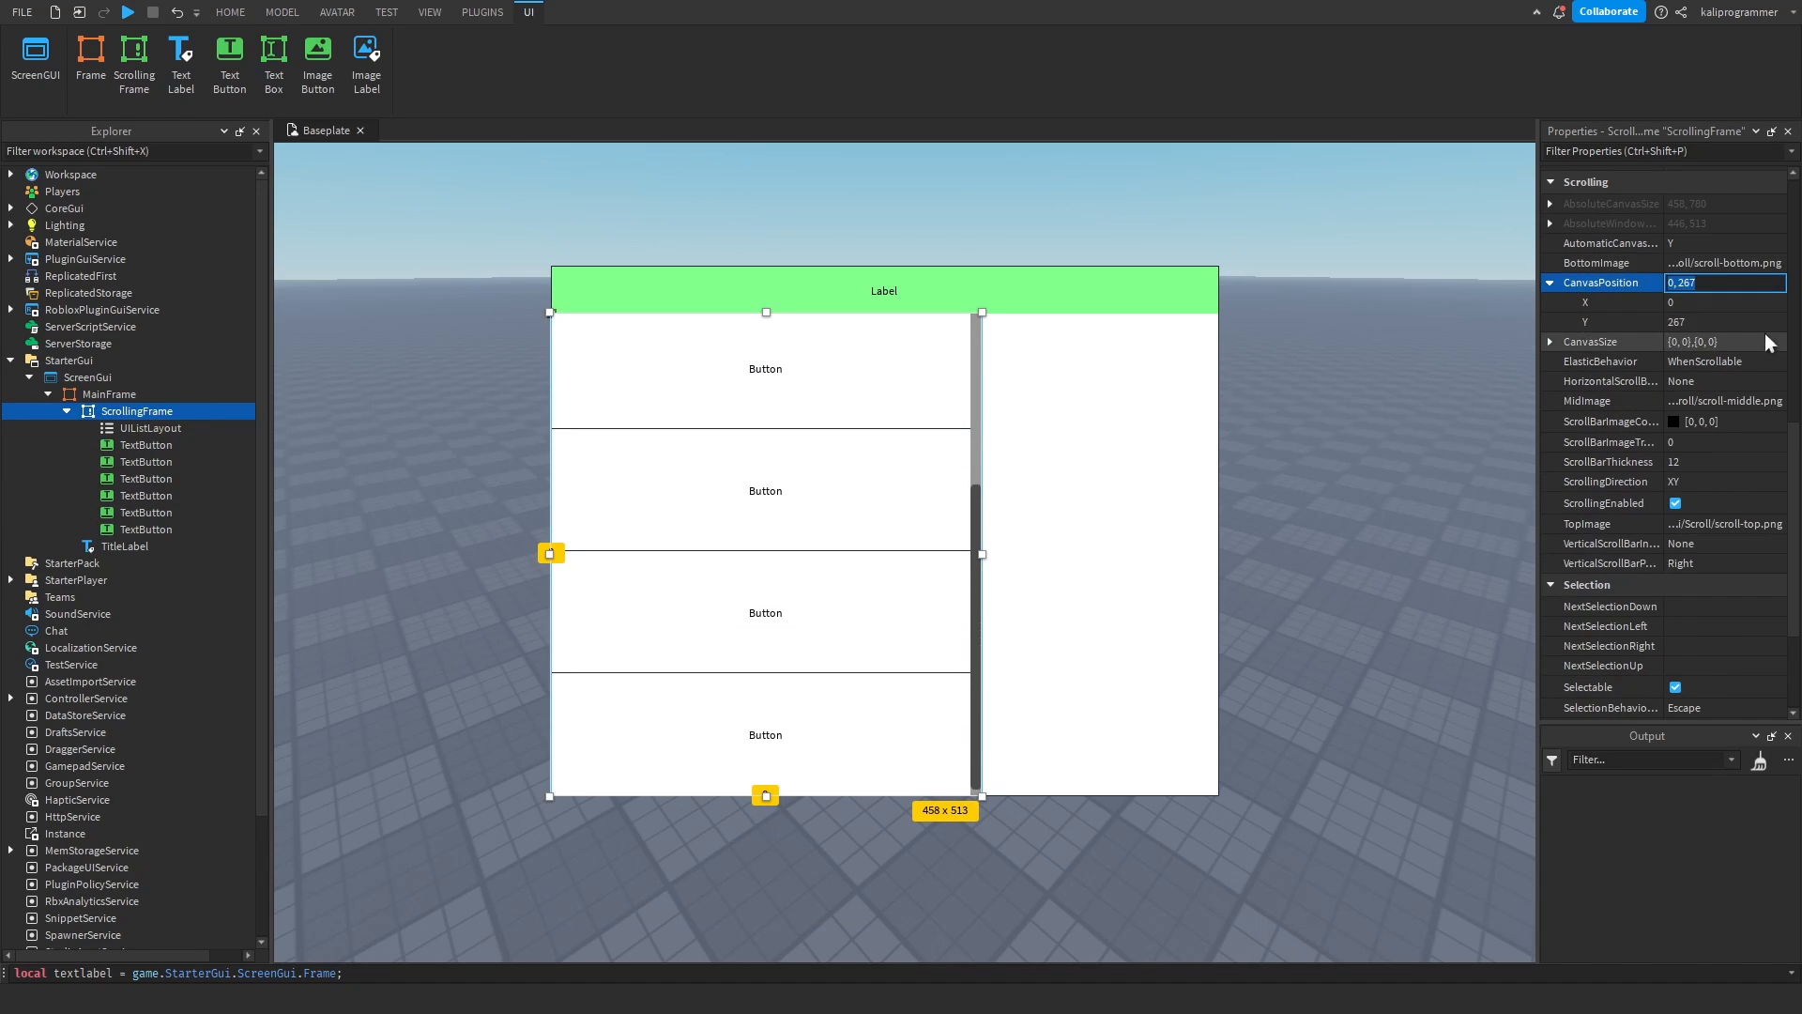
{"action": "left_click", "coordinate": [1725, 322]}
{"action": "type", "text": "100"}
{"action": "key", "text": "Return"}
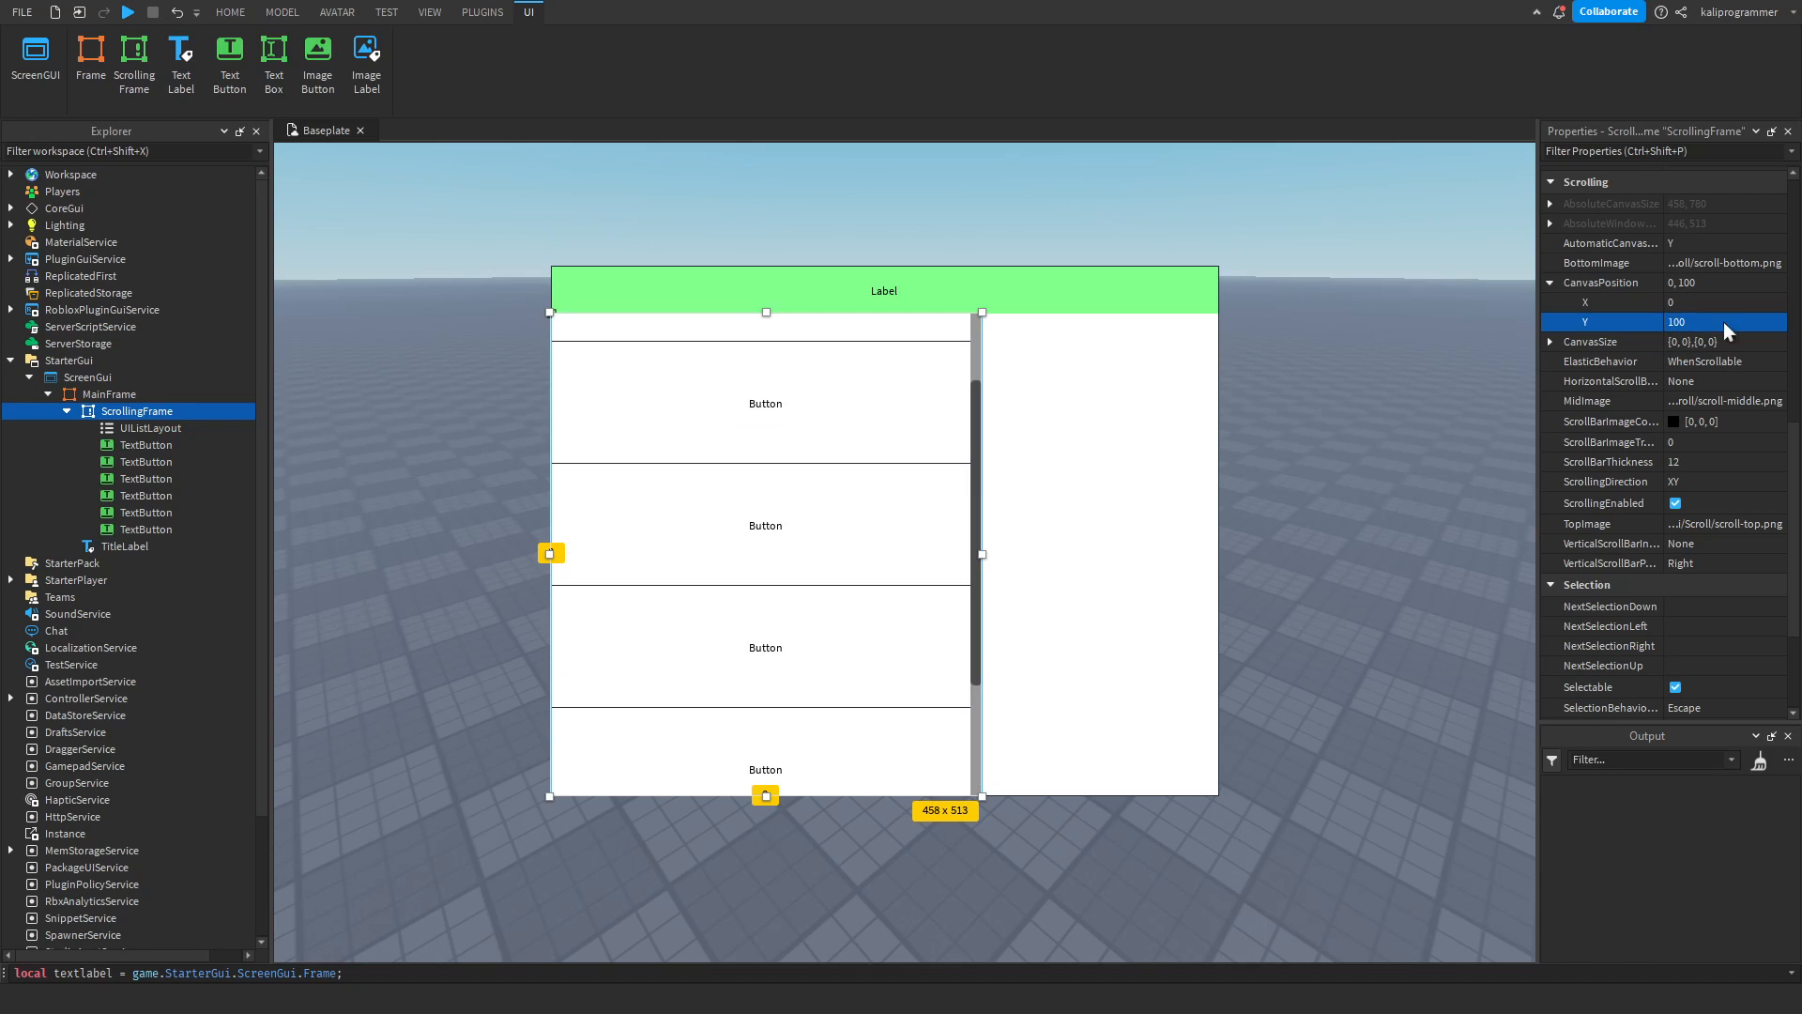
{"action": "scroll", "coordinate": [853, 571], "scroll_direction": "up", "scroll_amount": 2}
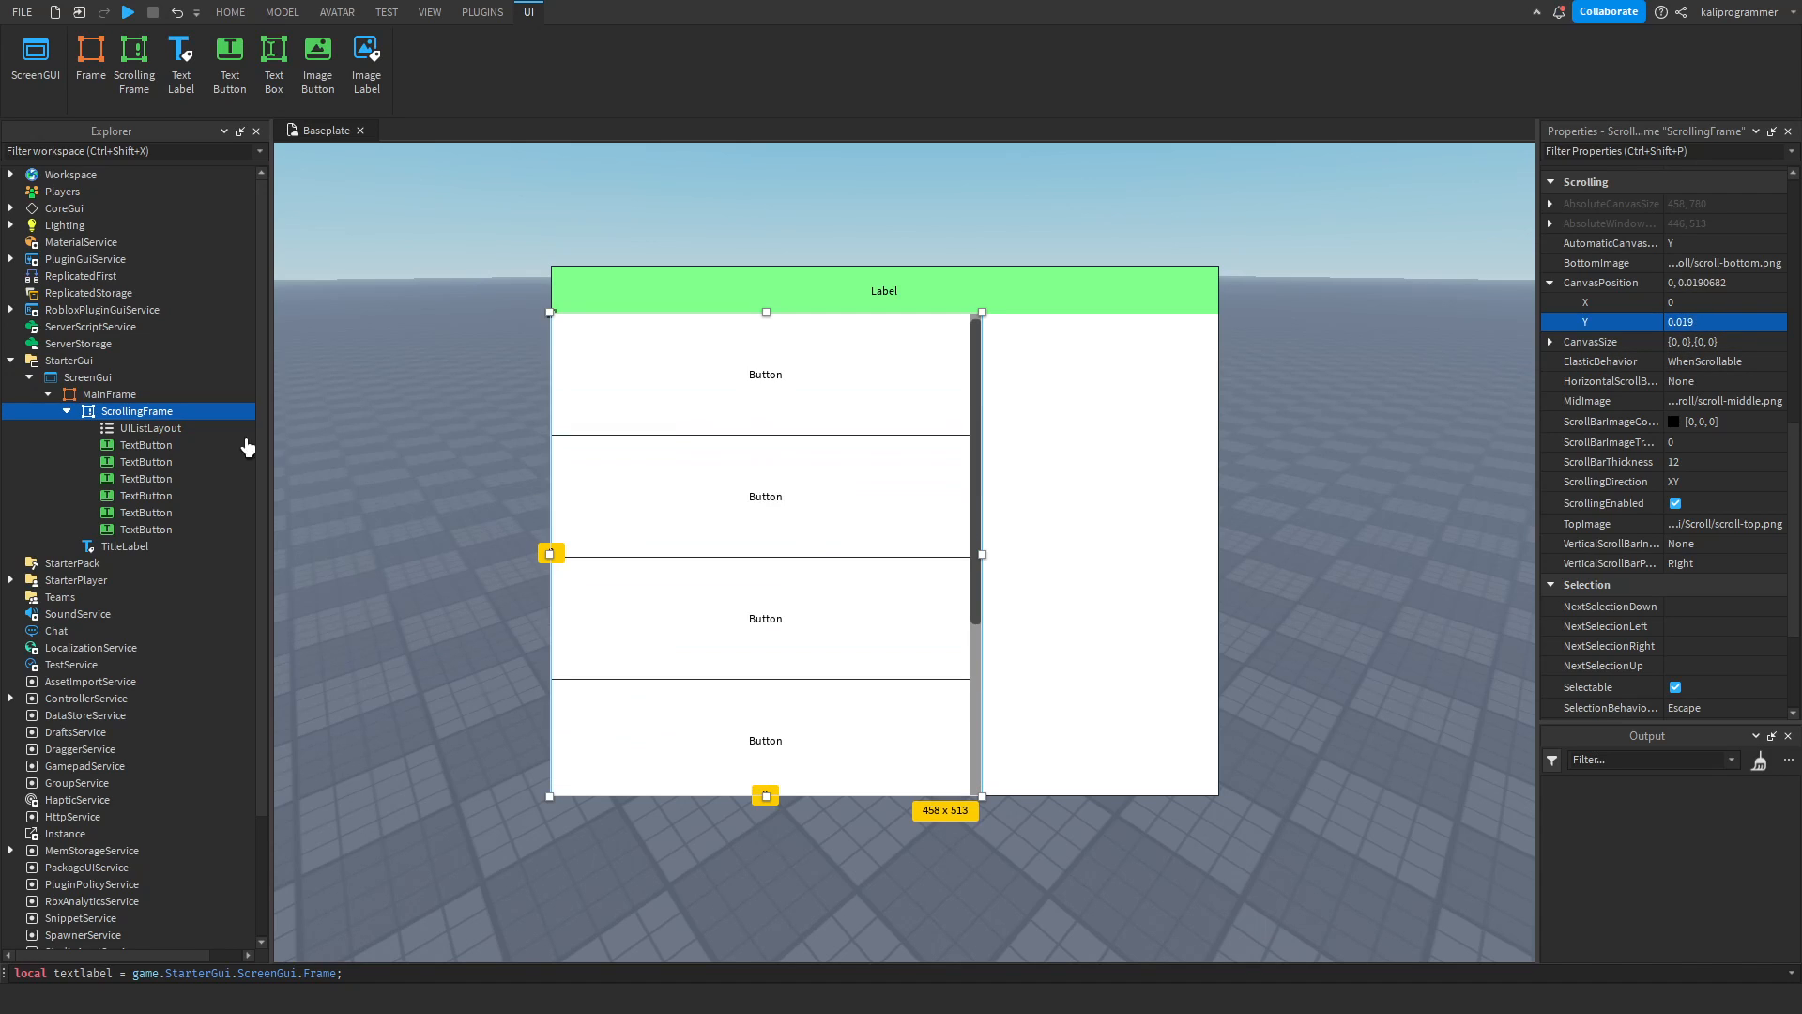
{"action": "left_click", "coordinate": [141, 462]}
{"action": "left_click", "coordinate": [138, 529], "text": "shift"}
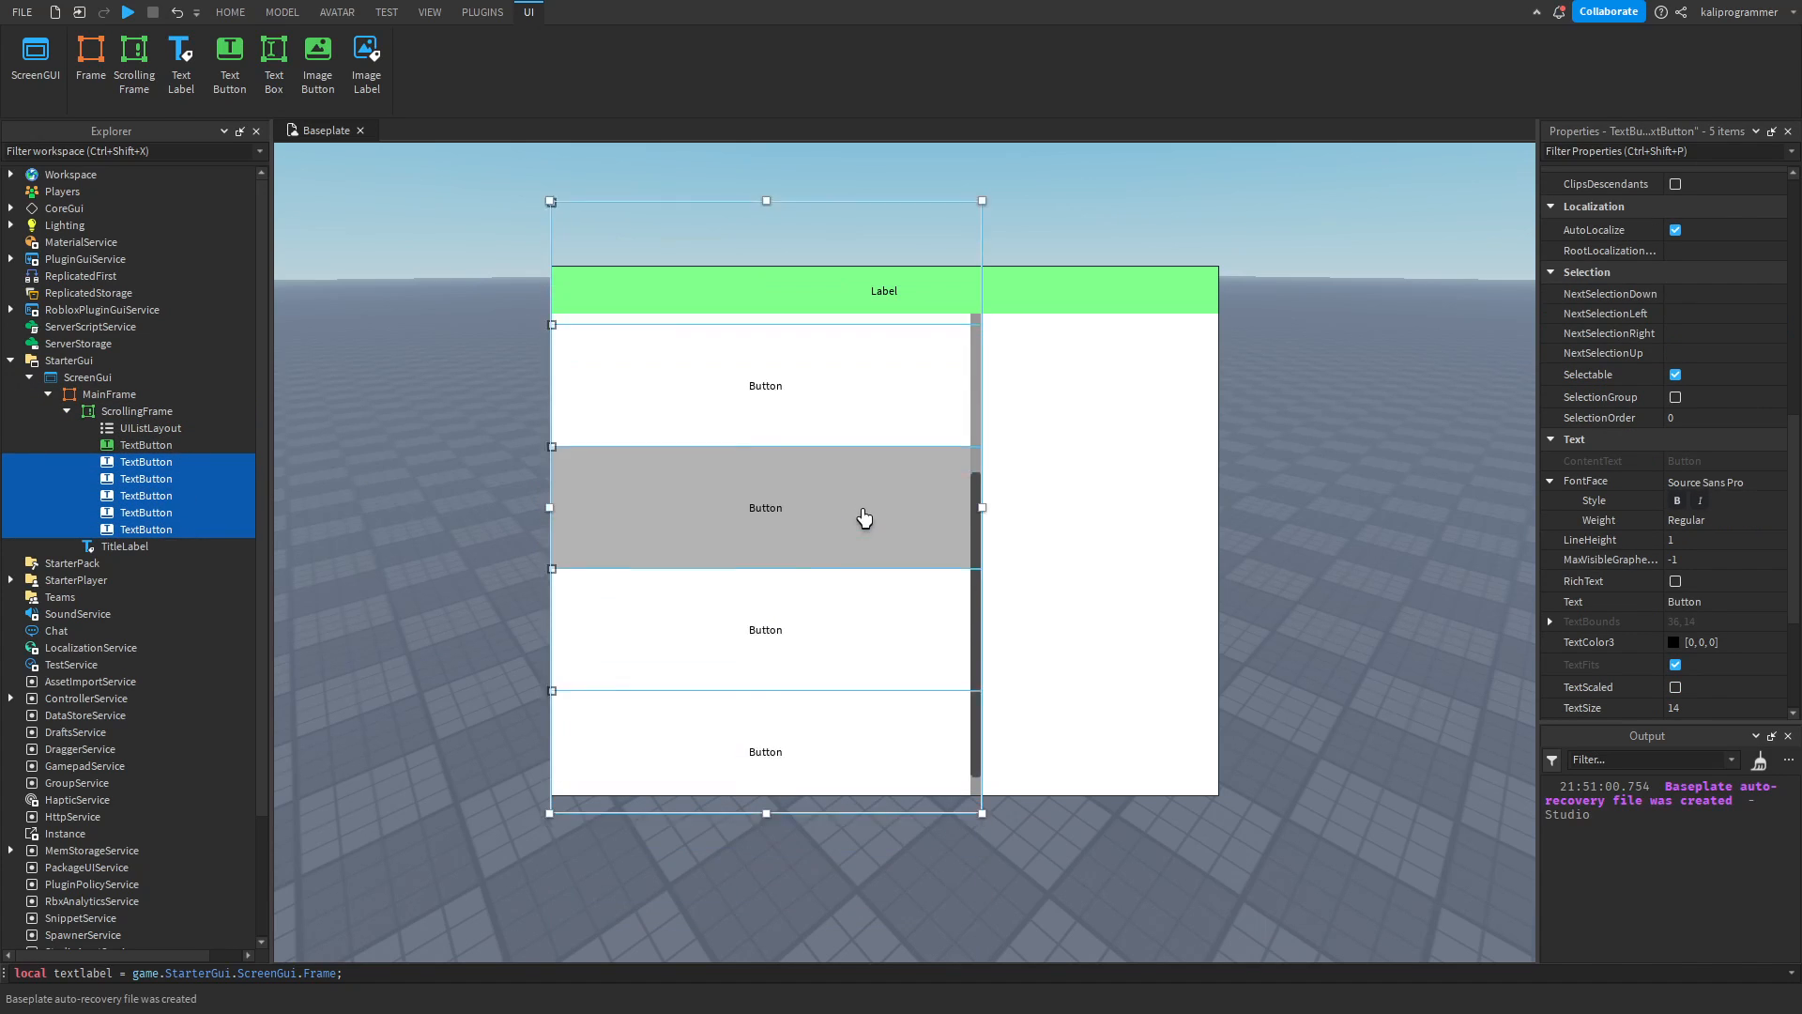
{"action": "left_click", "coordinate": [137, 411]}
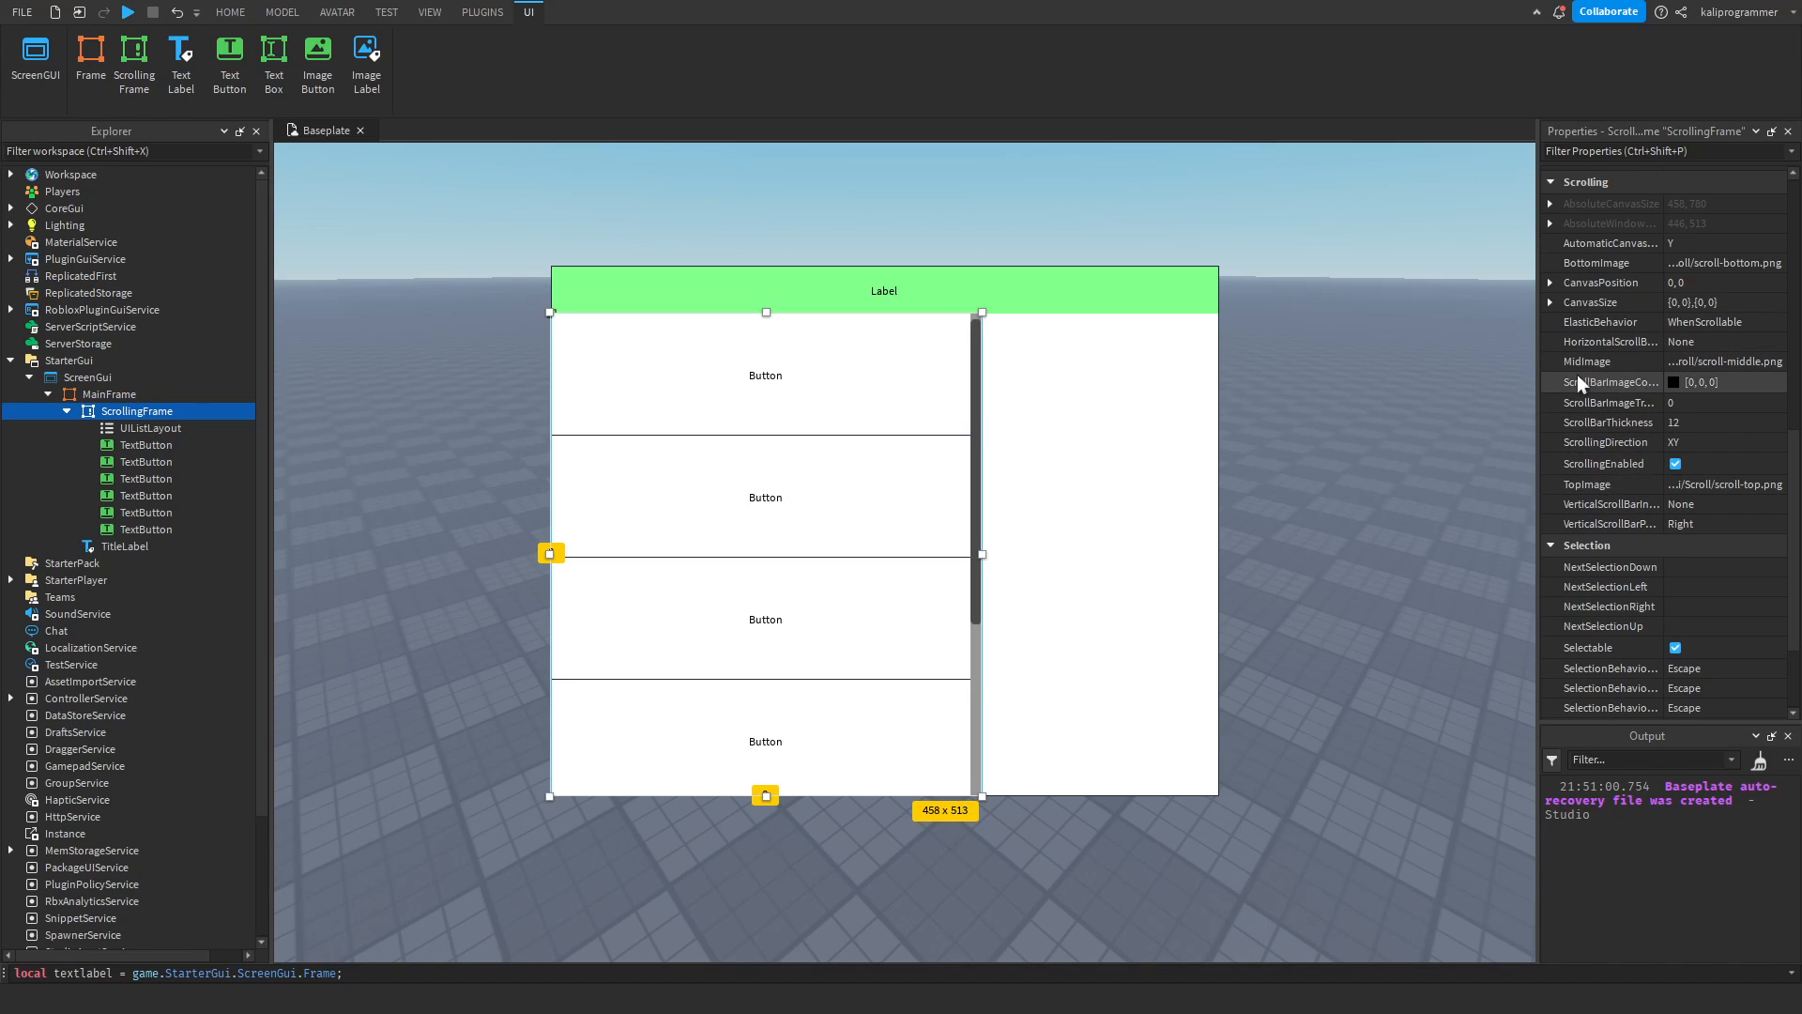
{"action": "left_click", "coordinate": [1670, 379]}
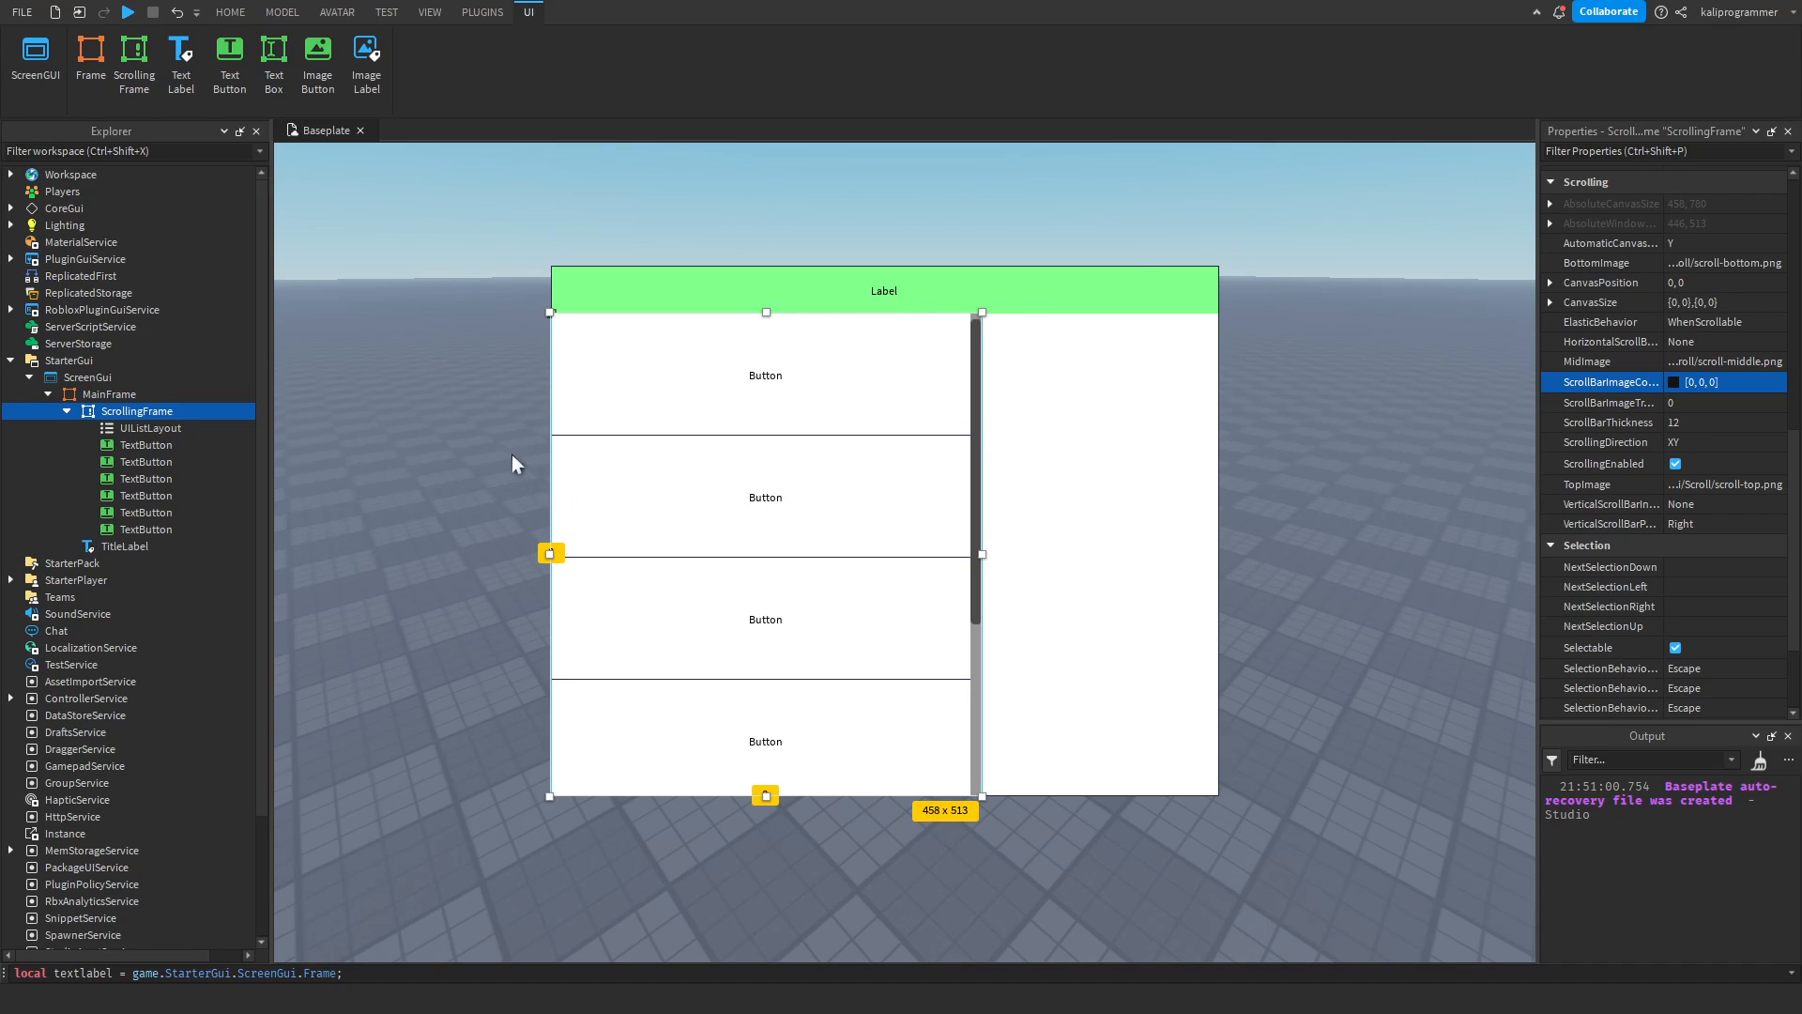
{"action": "left_click_drag", "start_coordinate": [658, 462], "coordinate": [626, 516]}
{"action": "left_click", "coordinate": [658, 729]}
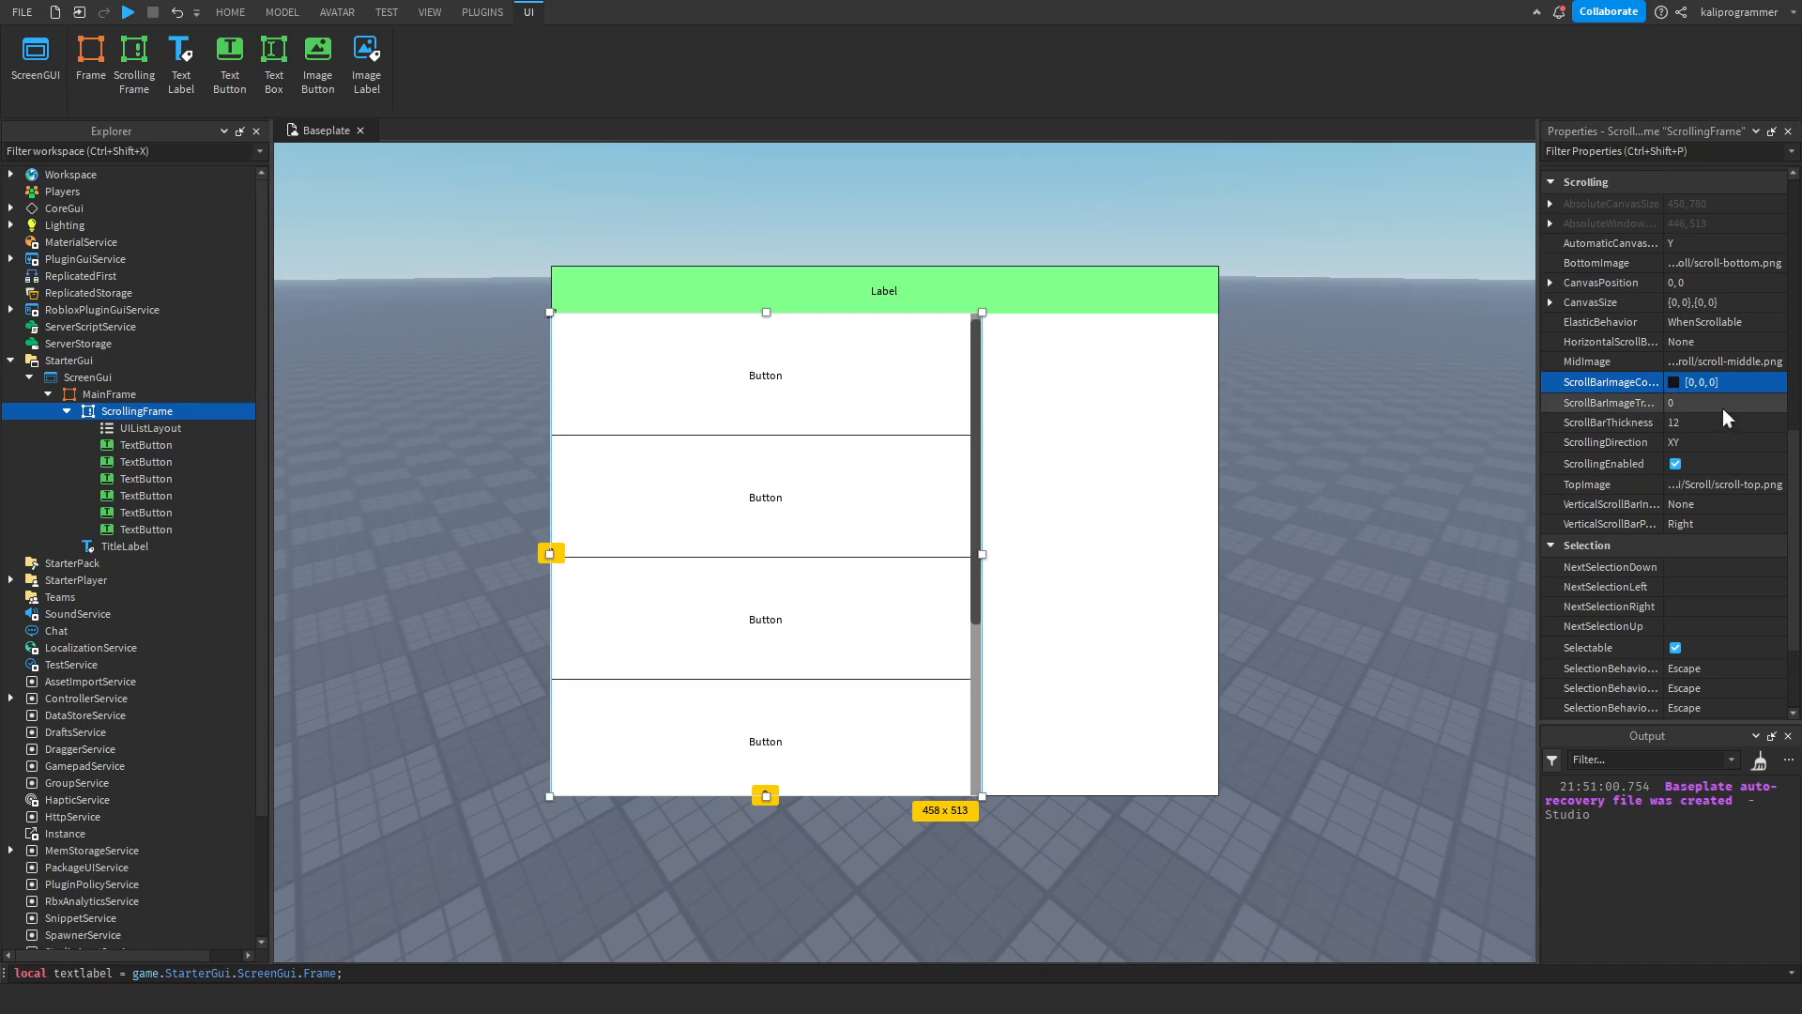
Try a ScrollBarImageTransparency of 1 on the ScrollingFrame, and undo the change.
{"action": "left_click", "coordinate": [1687, 409]}
{"action": "type", "text": "1"}
{"action": "key", "text": "Return"}
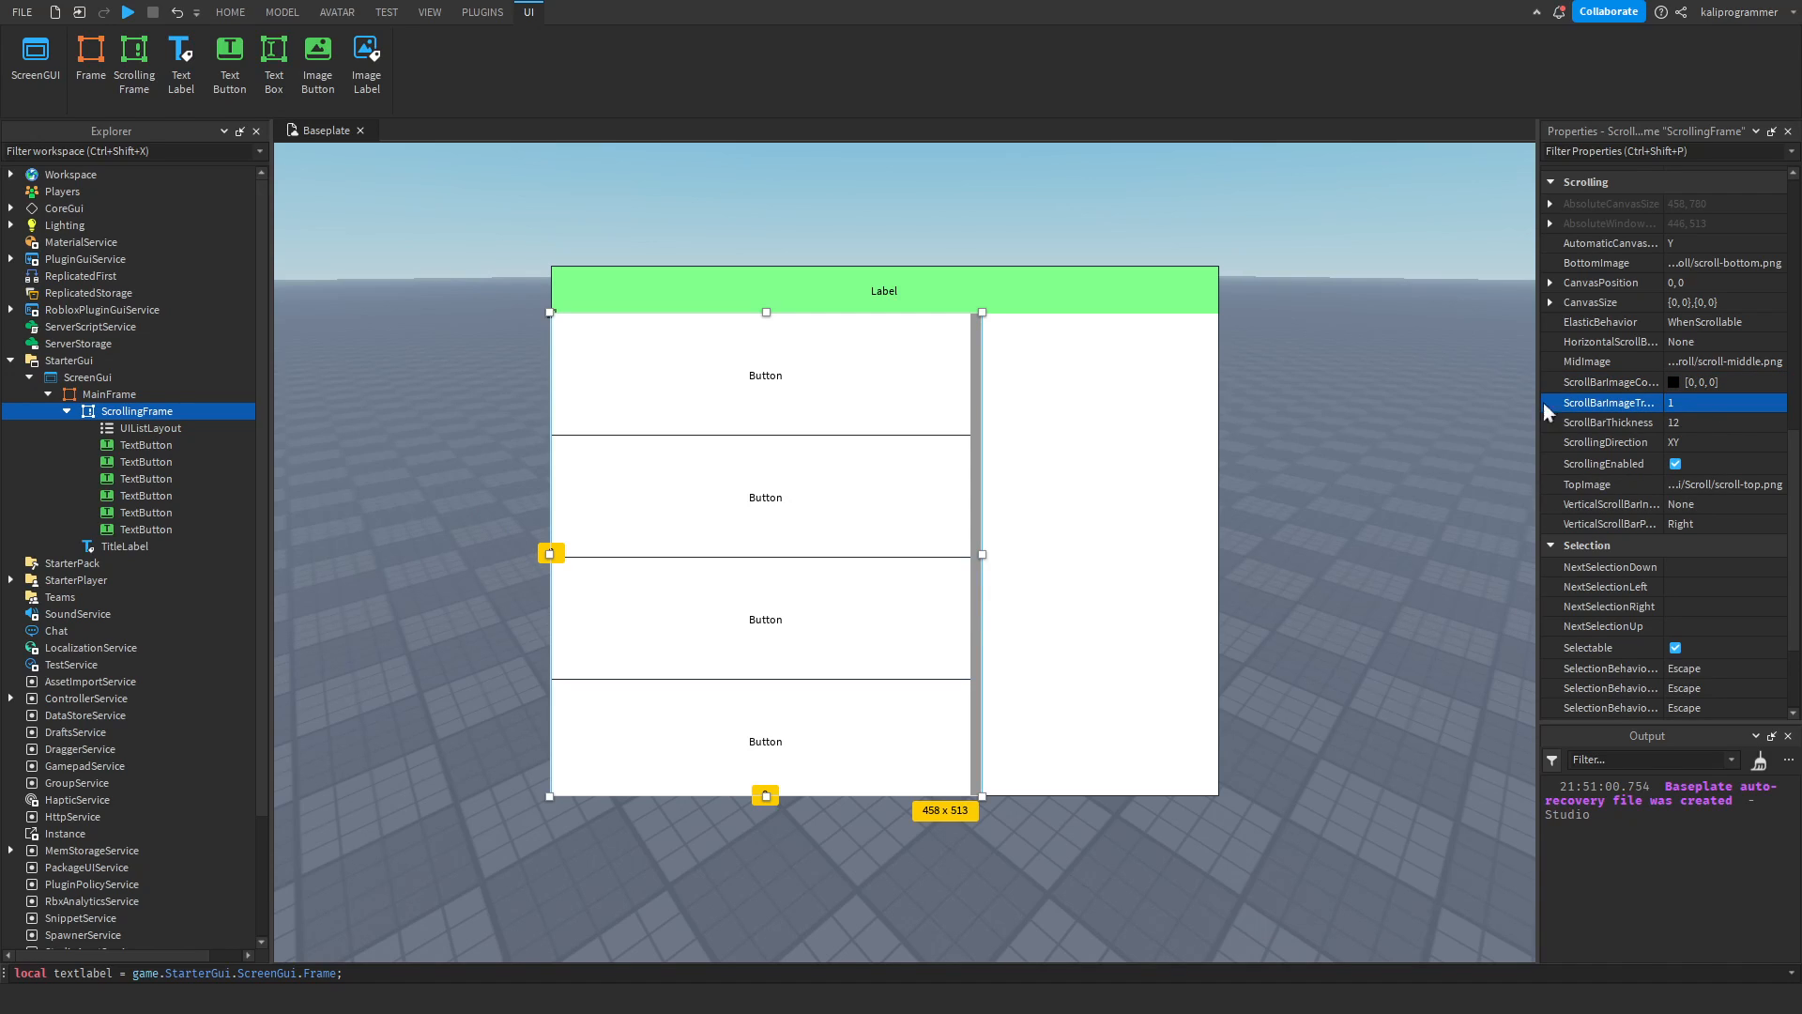
{"action": "key", "text": "ctrl+z"}
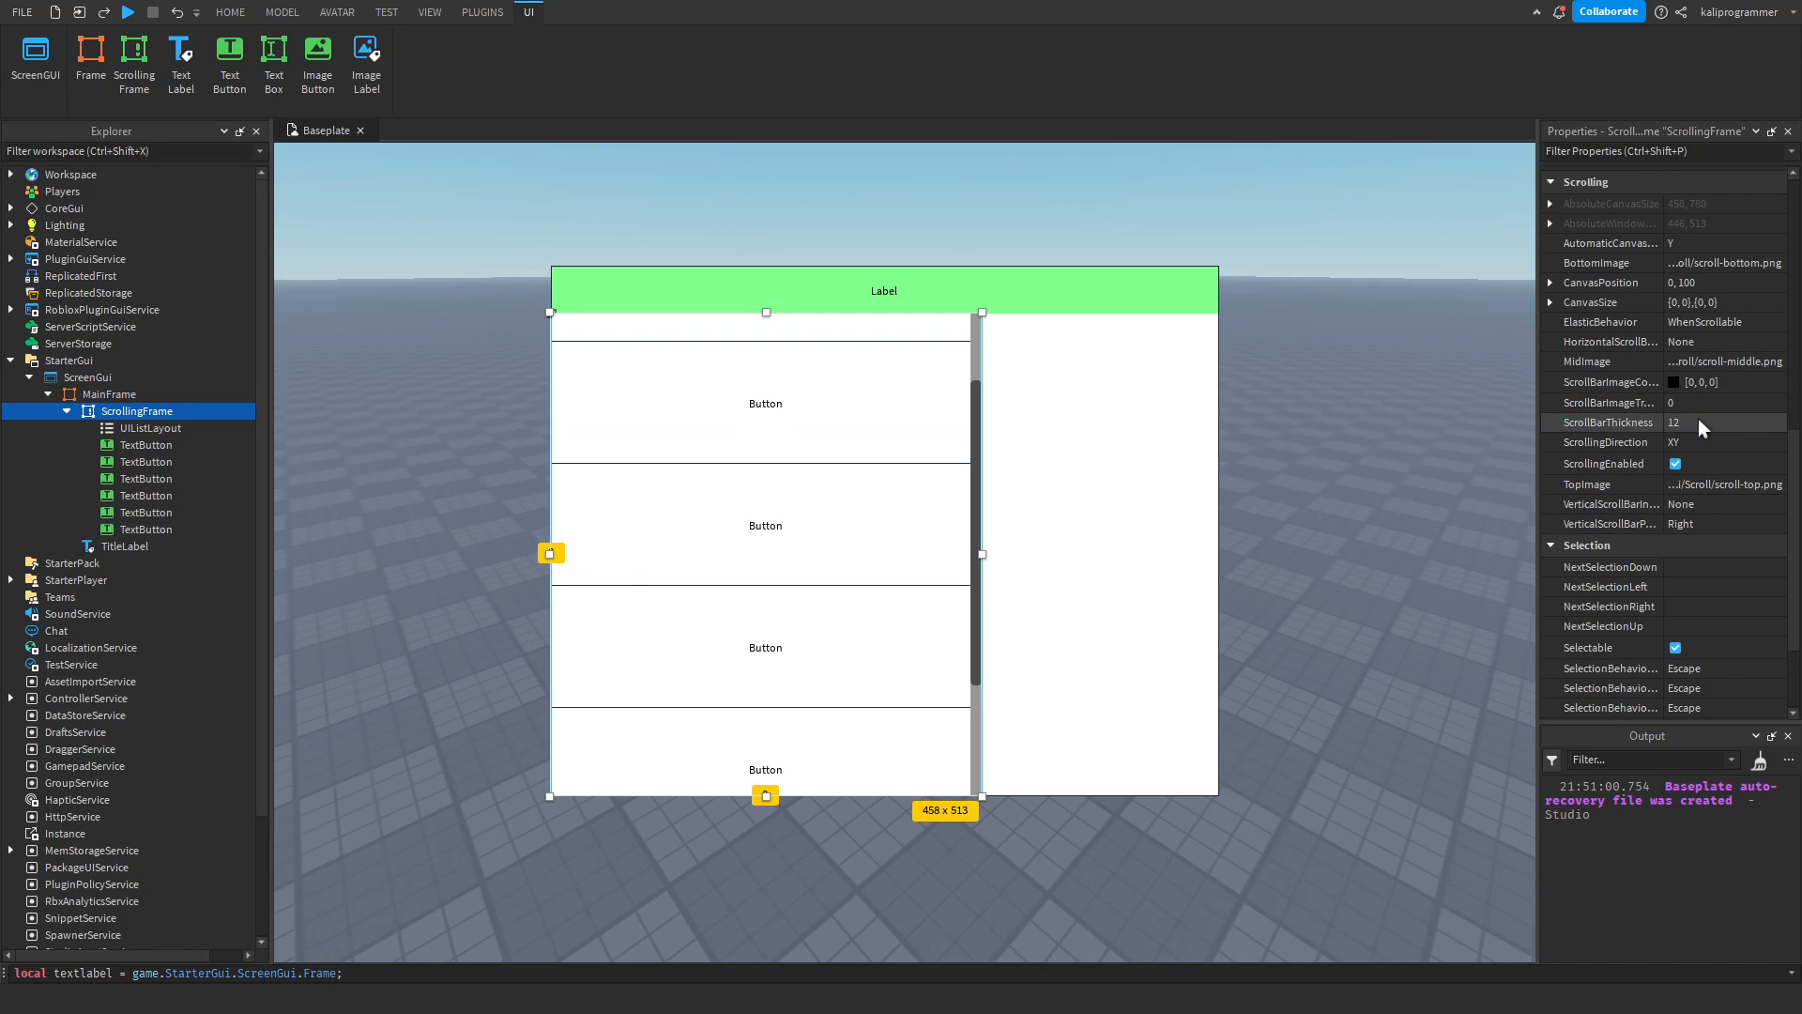
Try ScrollBarThickness values of 6 and 0 on the ScrollingFrame, and set the thickness back to 12.
{"action": "left_click", "coordinate": [1698, 421]}
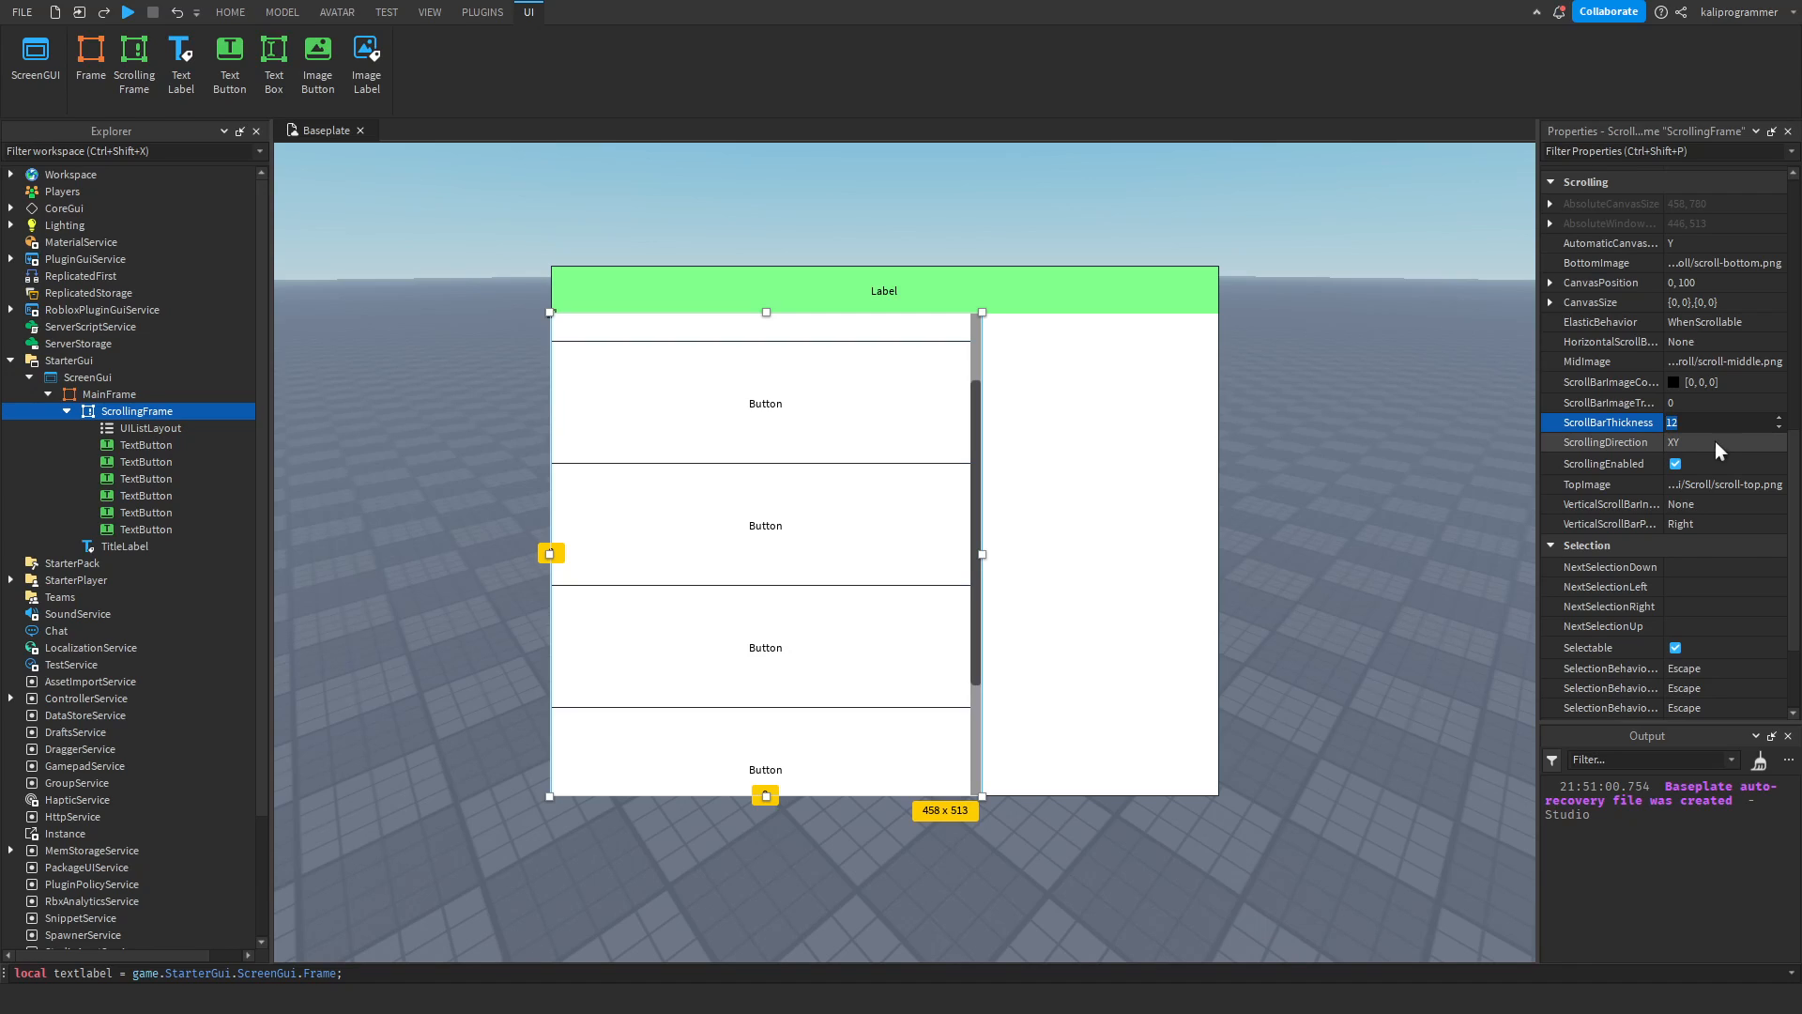
{"action": "type", "text": "6"}
{"action": "key", "text": "Return"}
{"action": "left_click", "coordinate": [1698, 419]}
{"action": "type", "text": "0"}
{"action": "key", "text": "Return"}
{"action": "left_click", "coordinate": [1697, 415]}
{"action": "type", "text": "10"}
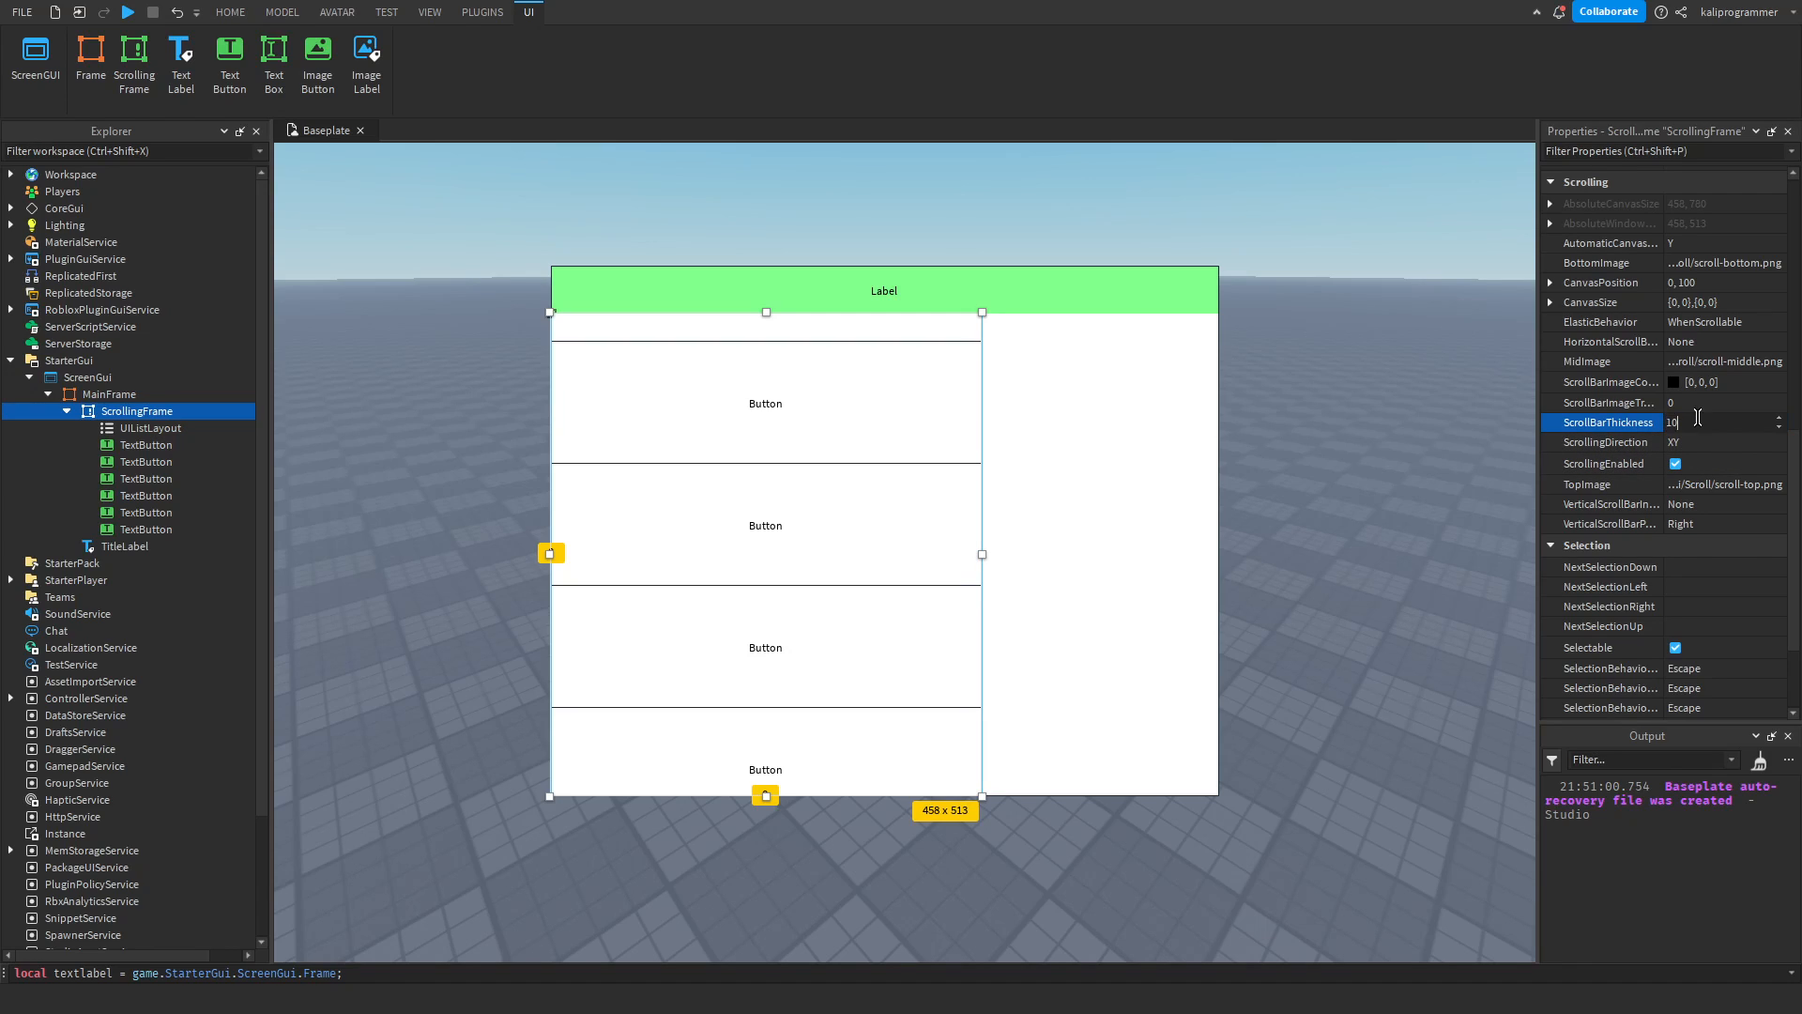
{"action": "key", "text": "Return"}
{"action": "left_click", "coordinate": [1721, 443]}
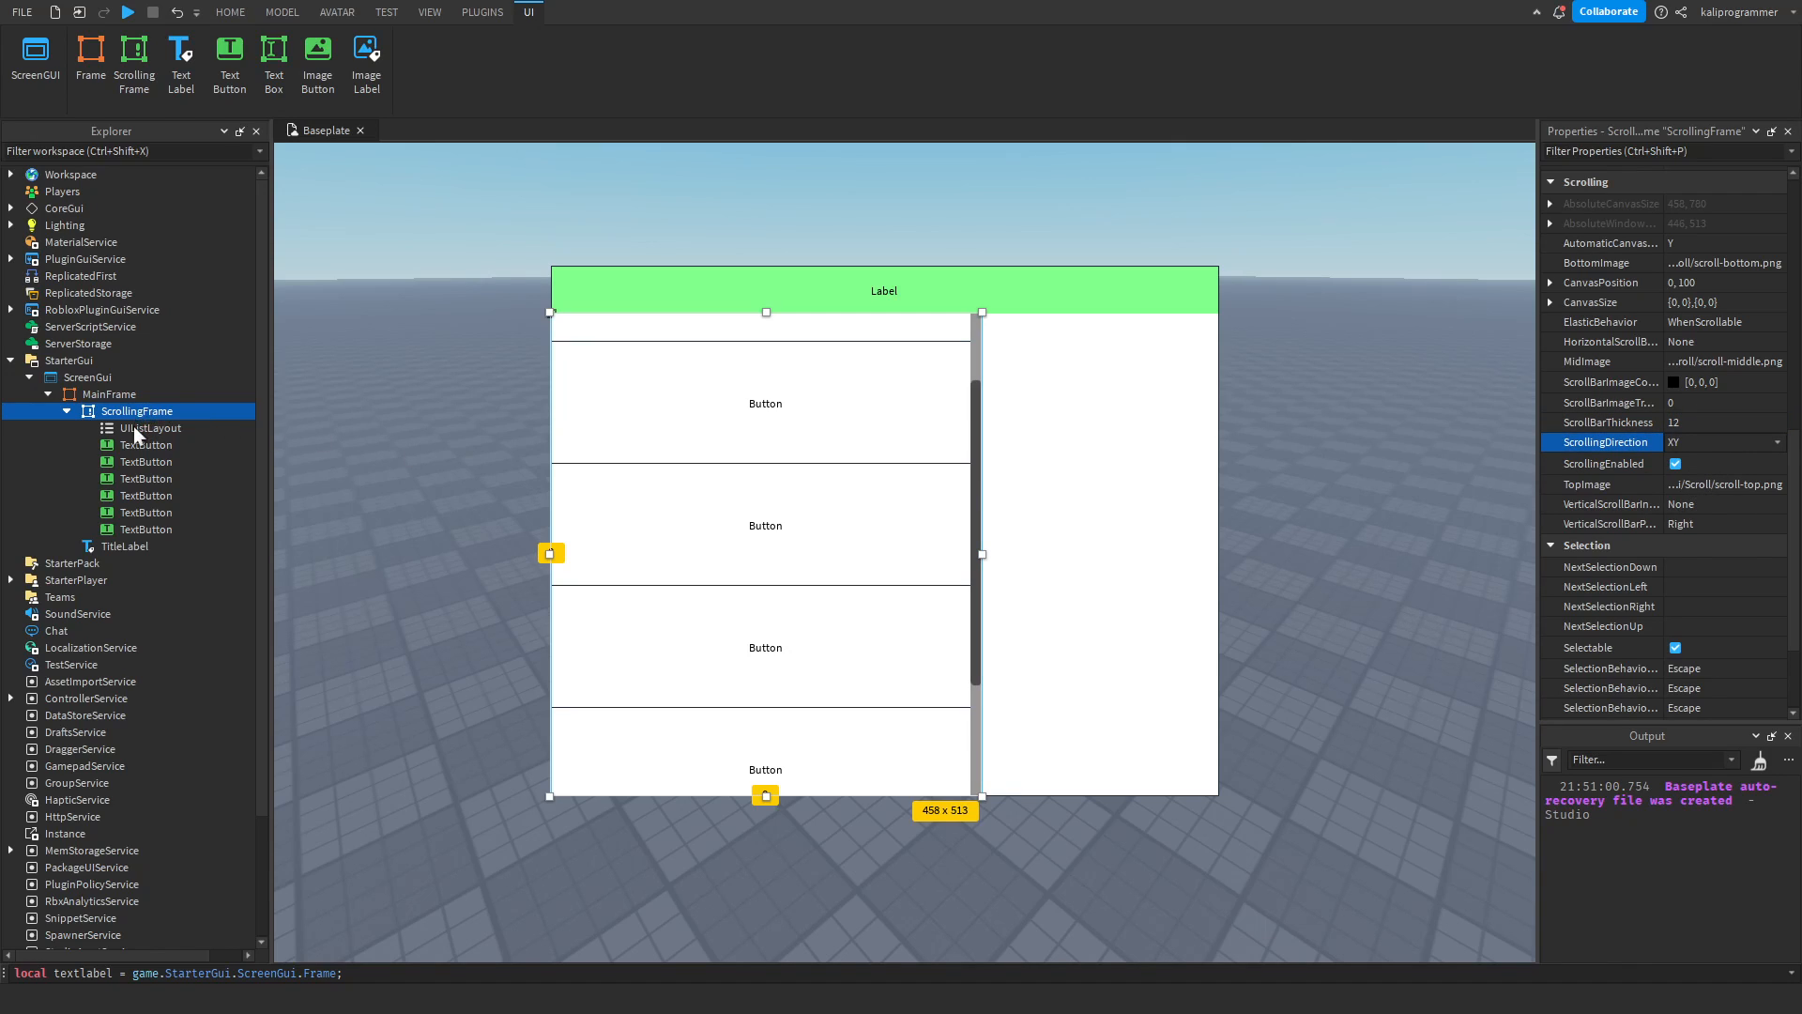
Replace the ScrollingFrame's UIListLayout with a UIGridLayout.
{"action": "left_click", "coordinate": [166, 427]}
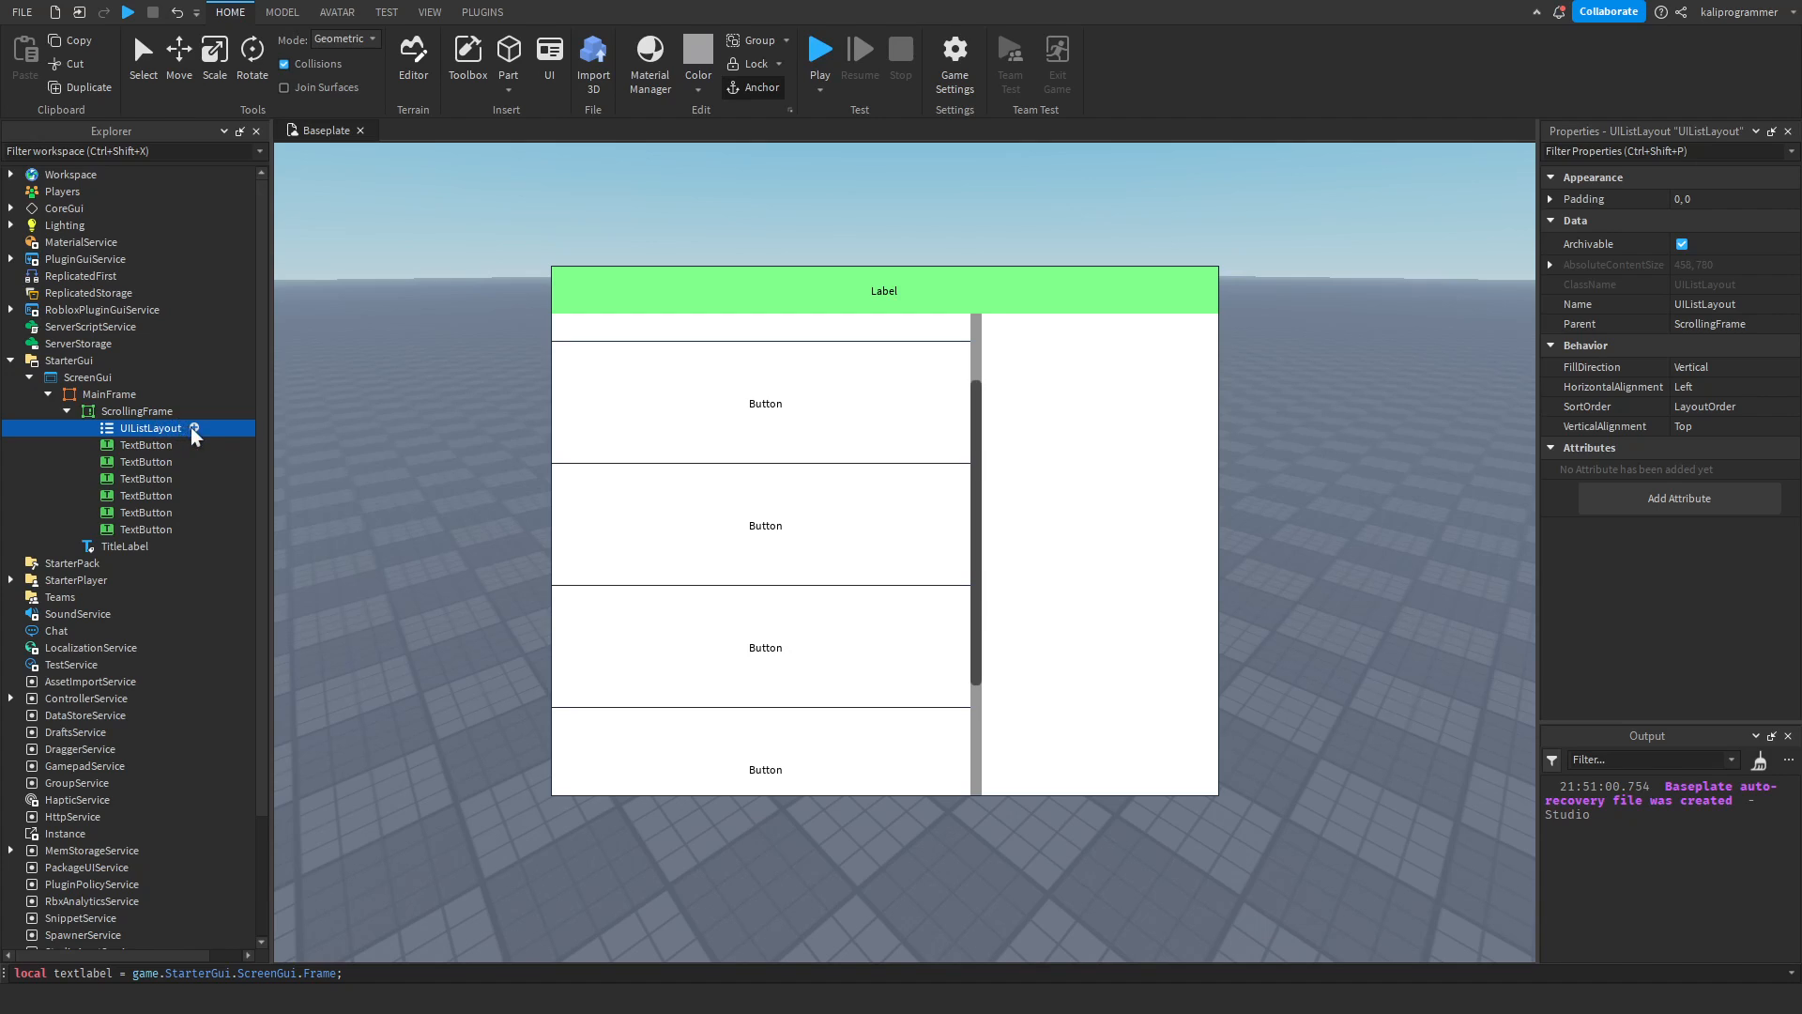
{"action": "left_click", "coordinate": [164, 409]}
{"action": "left_click", "coordinate": [142, 427]}
{"action": "key", "text": "Delete"}
{"action": "left_click", "coordinate": [161, 411]}
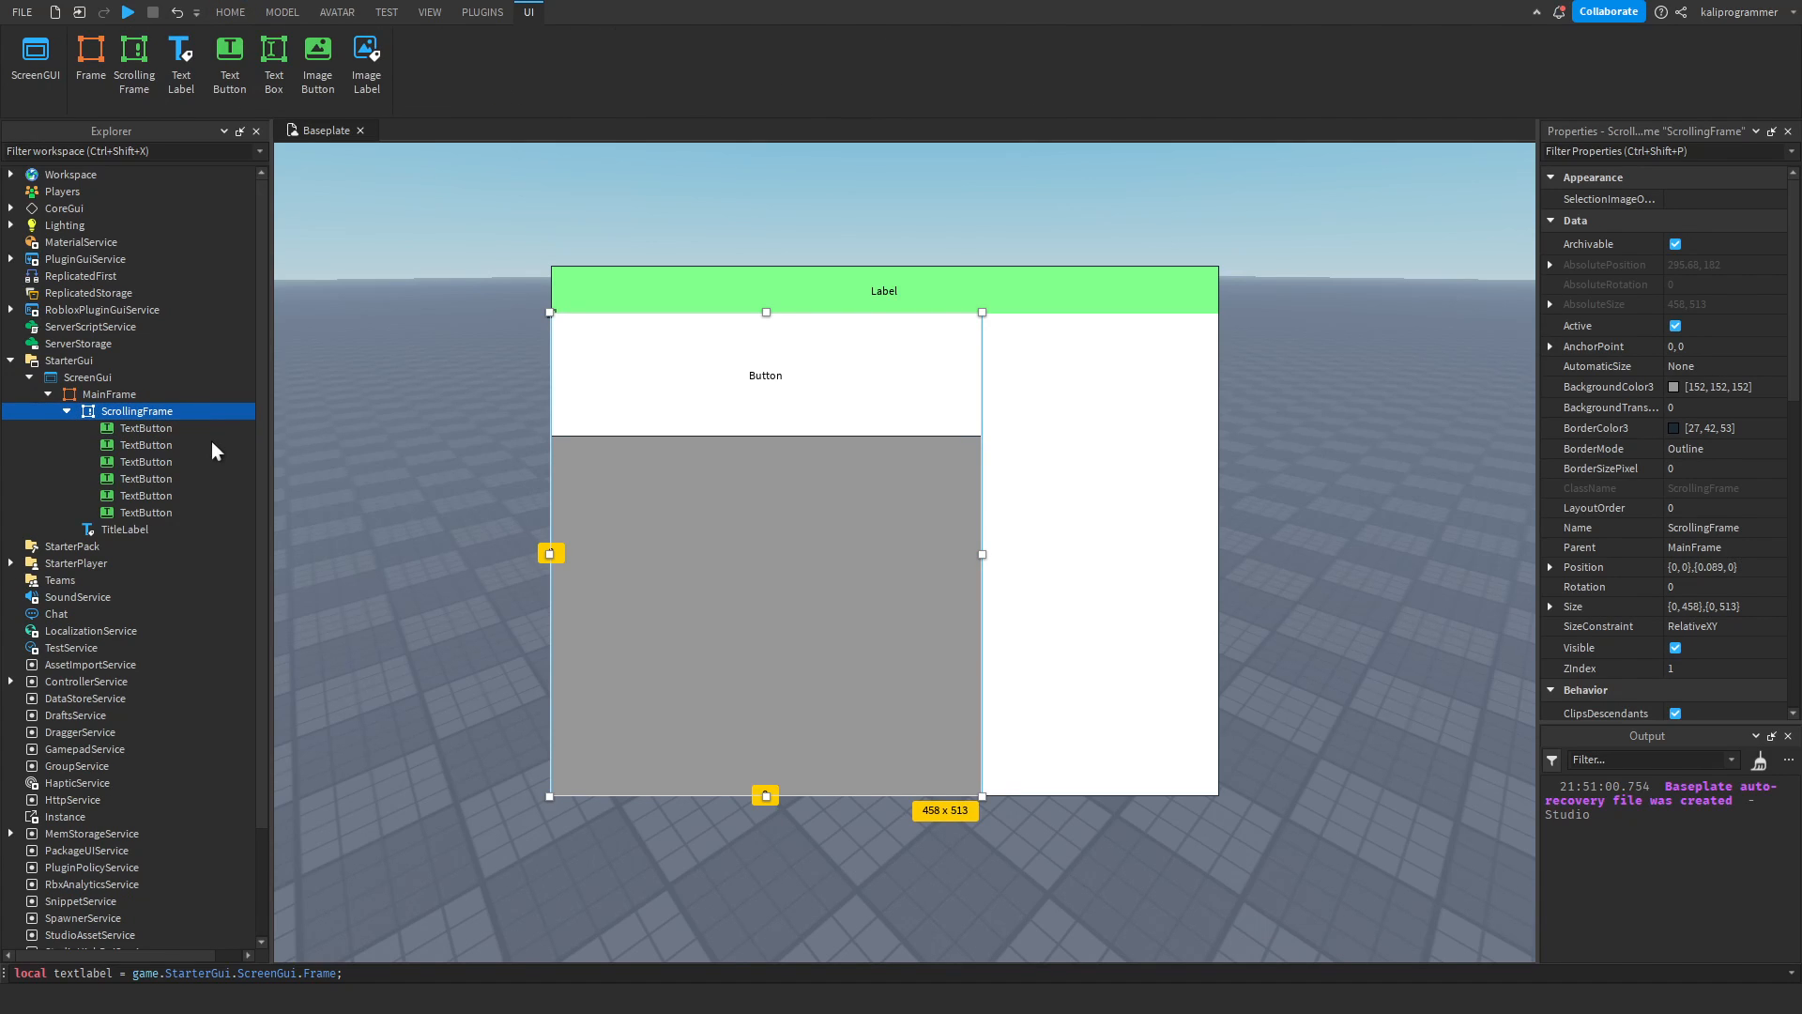
{"action": "left_click", "coordinate": [244, 441]}
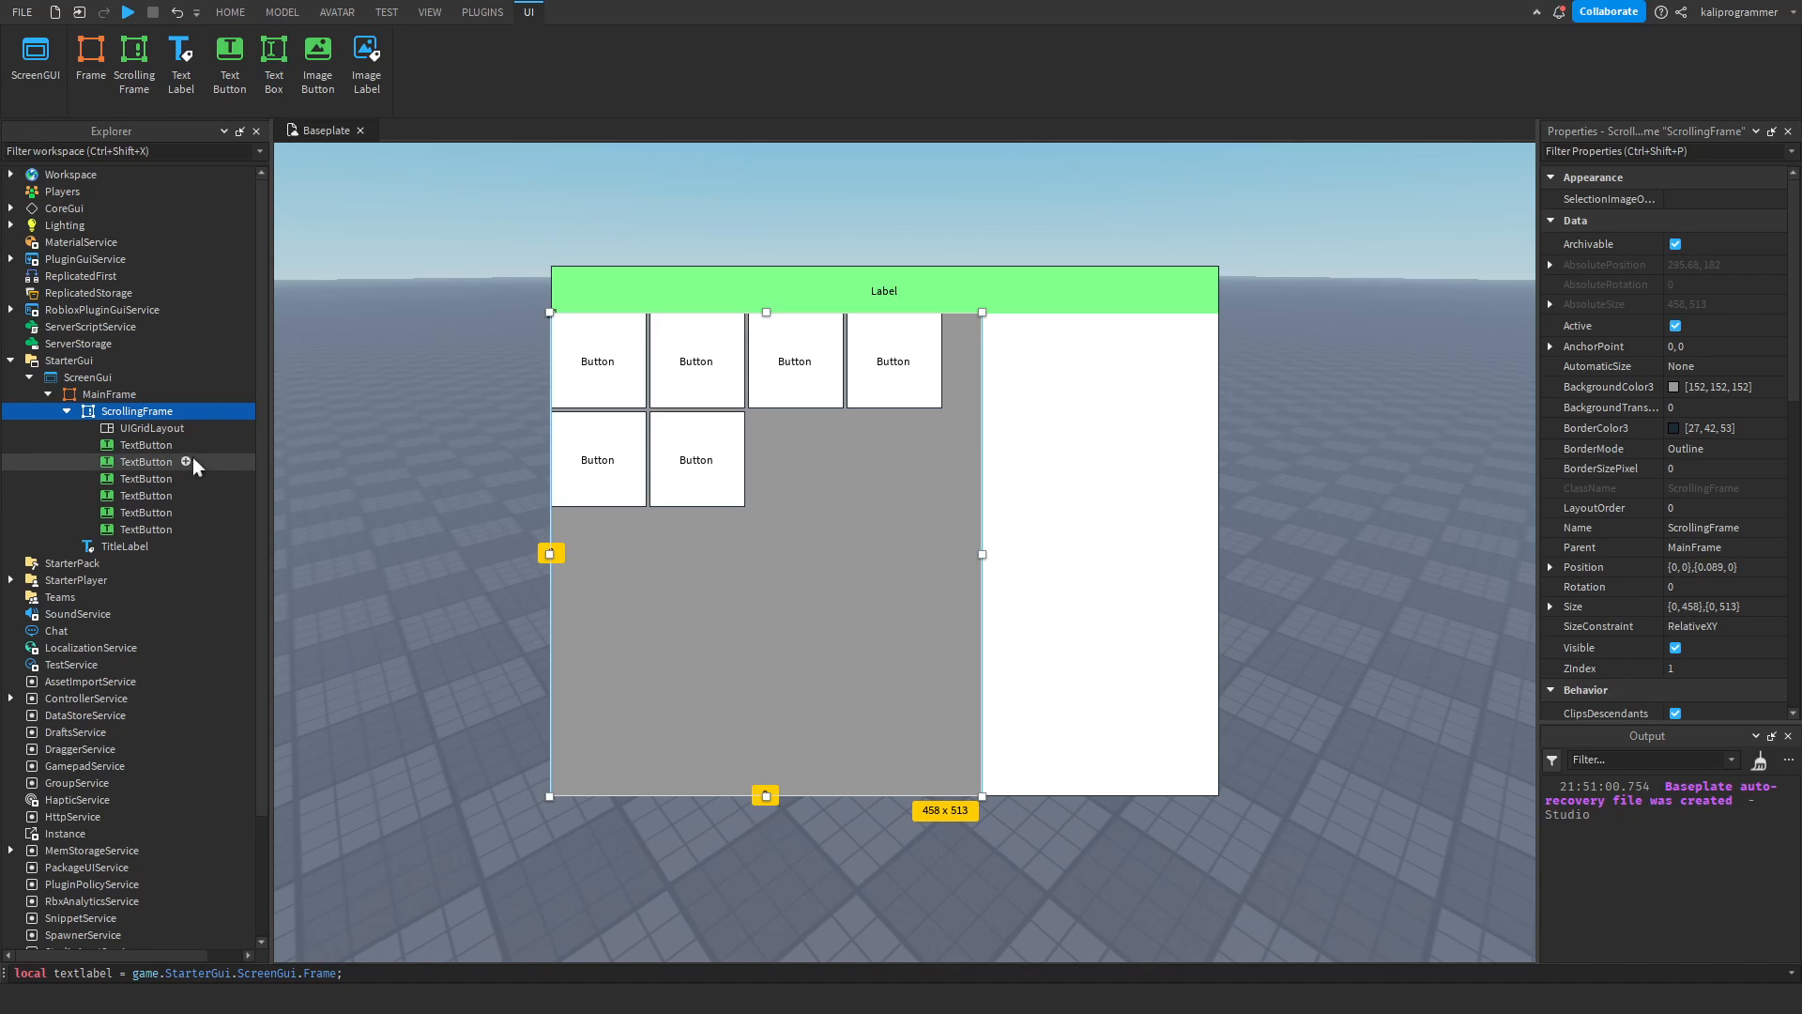
Duplicate a TextButton repeatedly until the grid in the ScrollingFrame holds 20 buttons.
{"action": "left_click", "coordinate": [128, 456]}
{"action": "key", "text": "ctrl+d"}
{"action": "key", "text": "ctrl+d"}
{"action": "key", "text": "ctrl+d"}
{"action": "key", "text": "ctrl+d"}
{"action": "key", "text": "ctrl+d"}
{"action": "key", "text": "ctrl+d"}
{"action": "key", "text": "ctrl+d"}
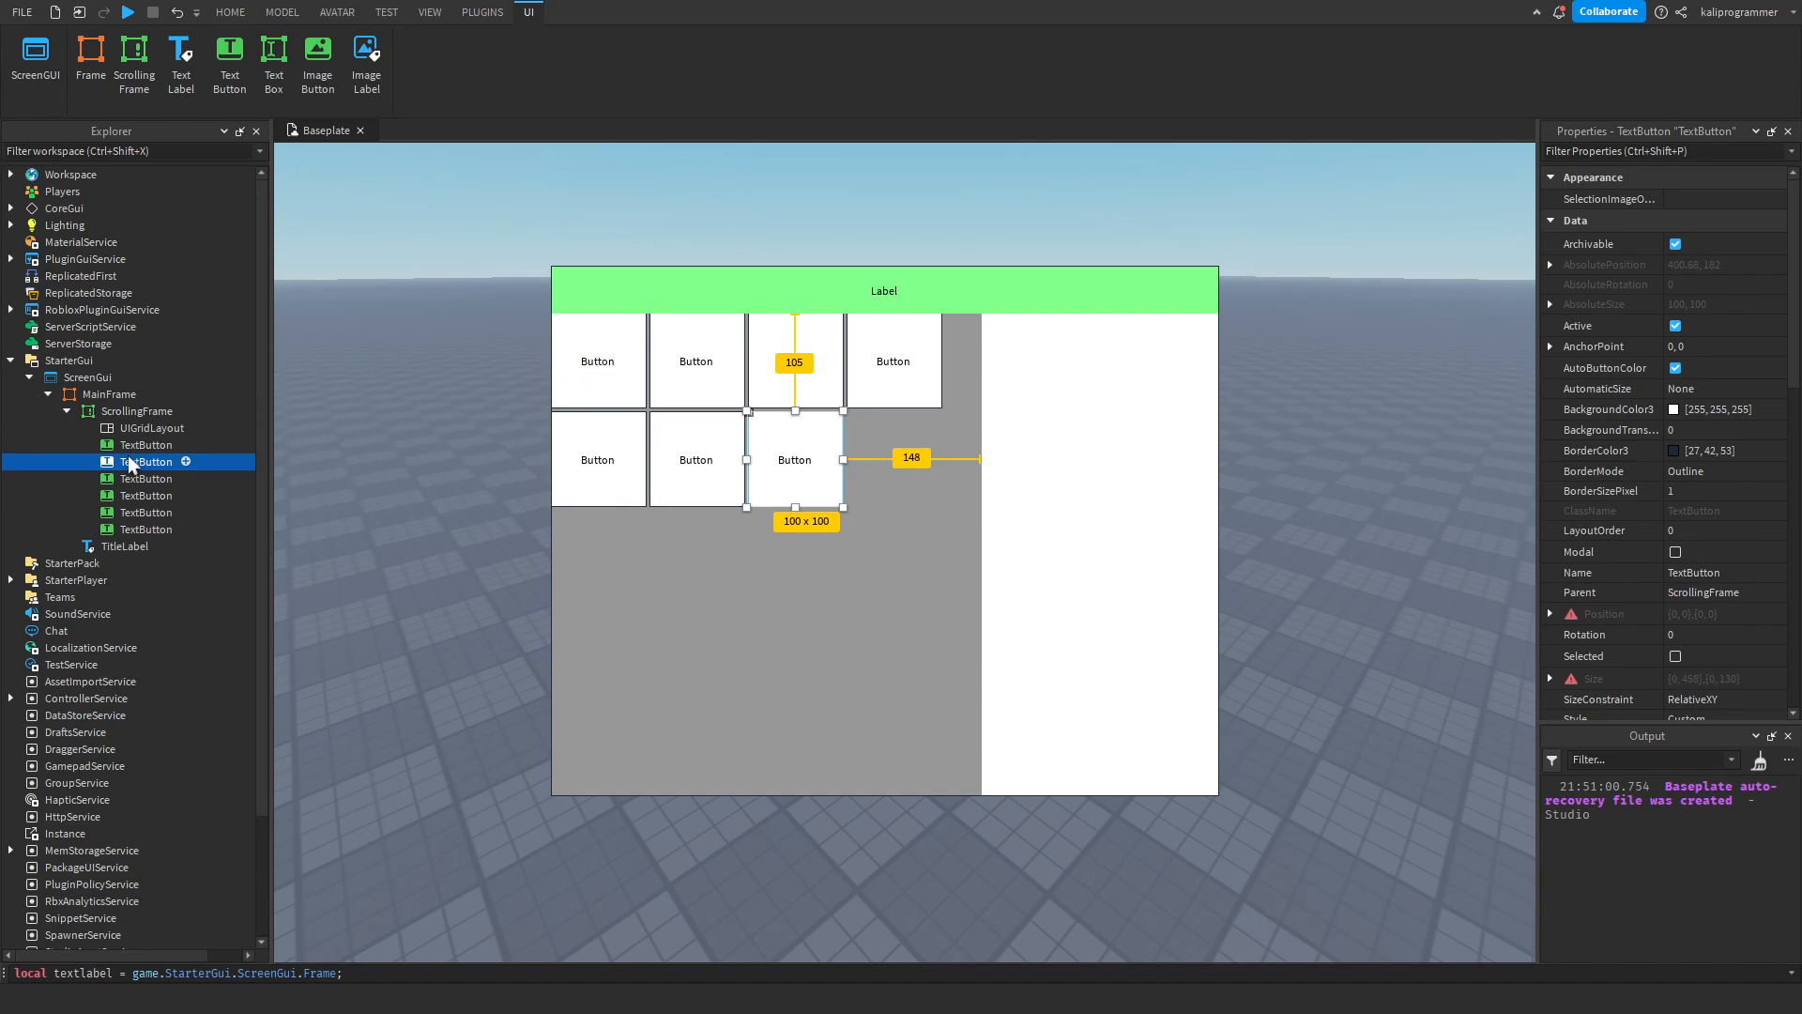
{"action": "key", "text": "ctrl+d"}
{"action": "key", "text": "ctrl+d"}
{"action": "key", "text": "ctrl+d"}
{"action": "key", "text": "ctrl+d"}
{"action": "key", "text": "ctrl+d"}
{"action": "key", "text": "ctrl+d"}
{"action": "key", "text": "ctrl+d"}
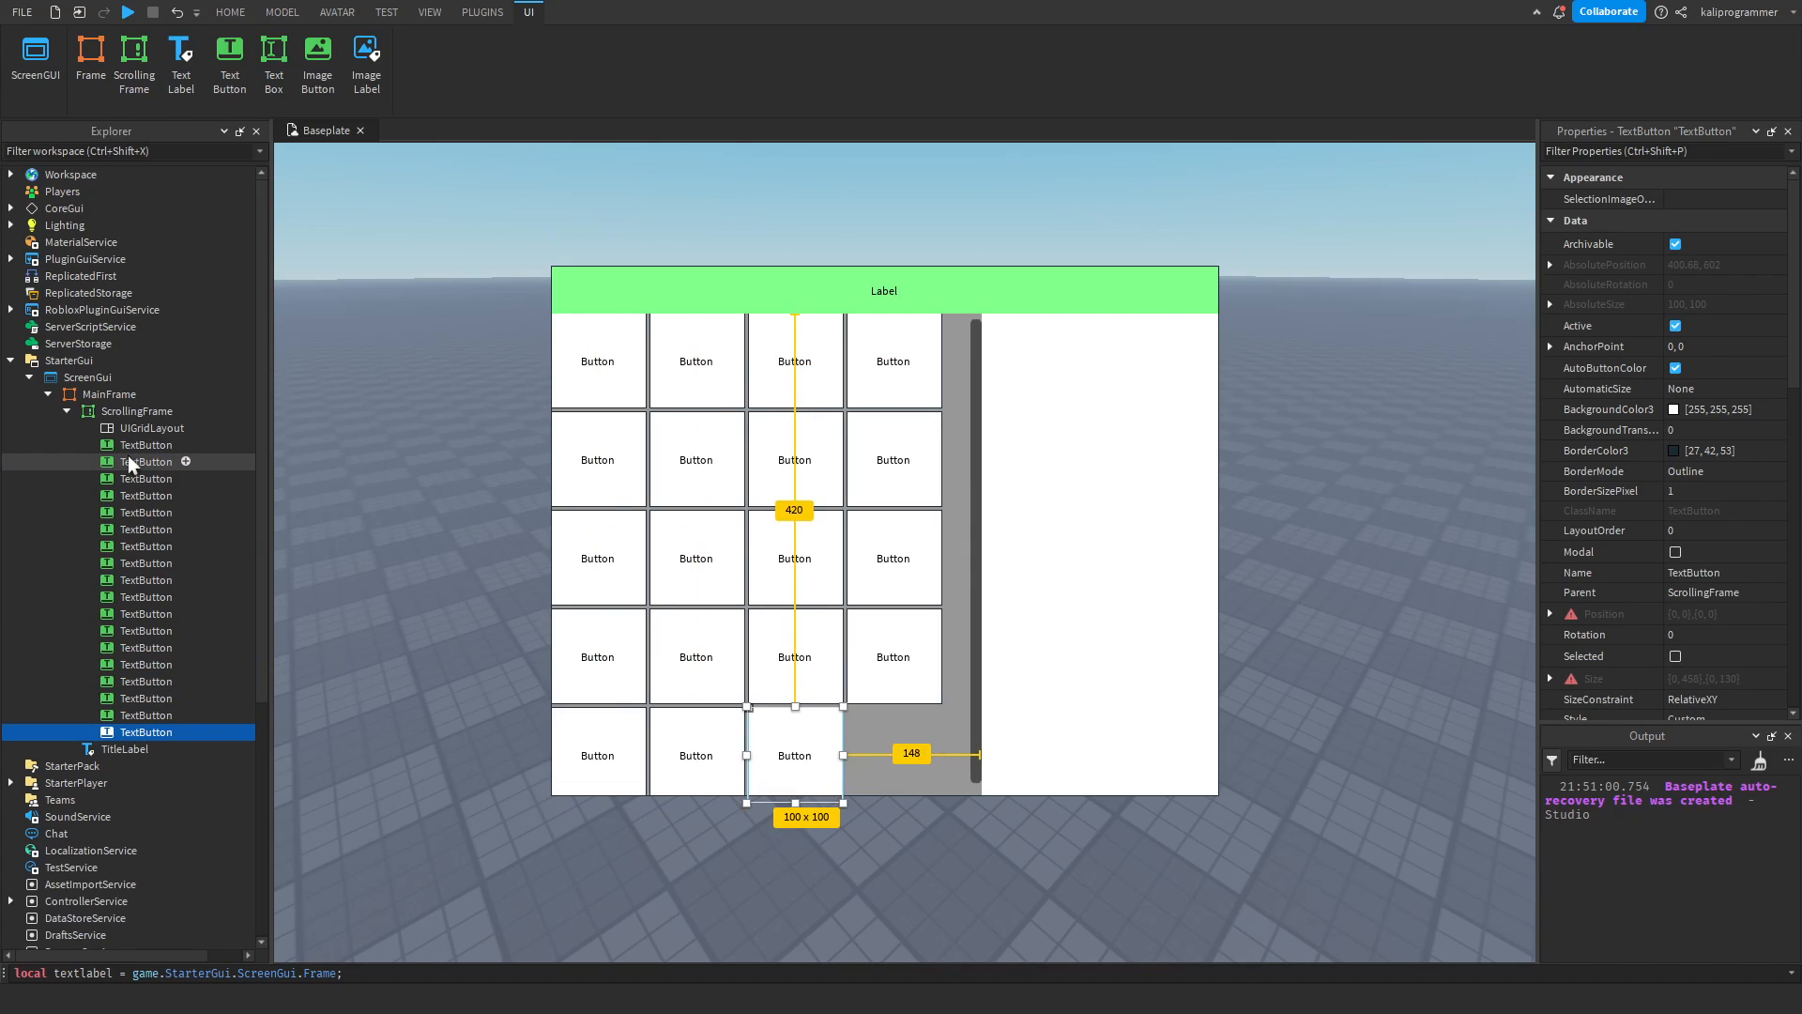
Select all 20 TextButtons and try to widen them together on the canvas.
{"action": "left_click", "coordinate": [134, 445], "text": "shift"}
{"action": "left_click_drag", "start_coordinate": [940, 564], "coordinate": [967, 558]}
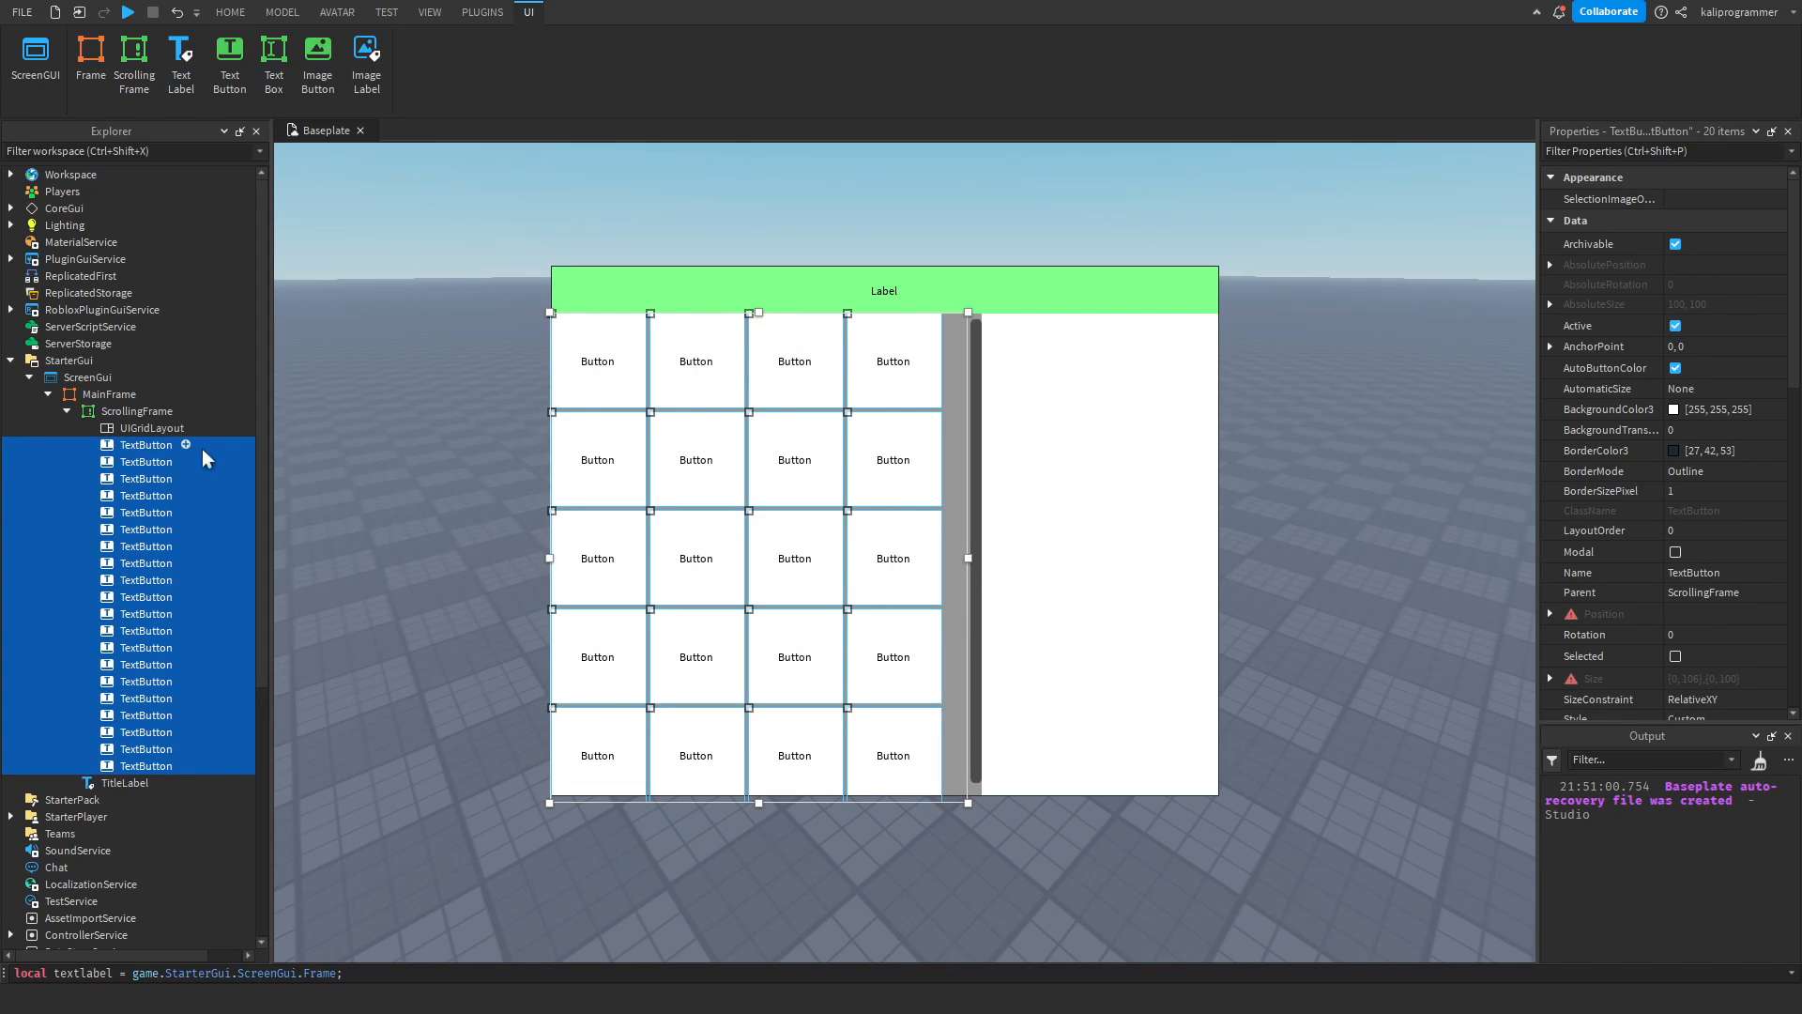
Try a CellSize X of 0, 120 on the UIGridLayout, and undo the change.
{"action": "left_click", "coordinate": [150, 428]}
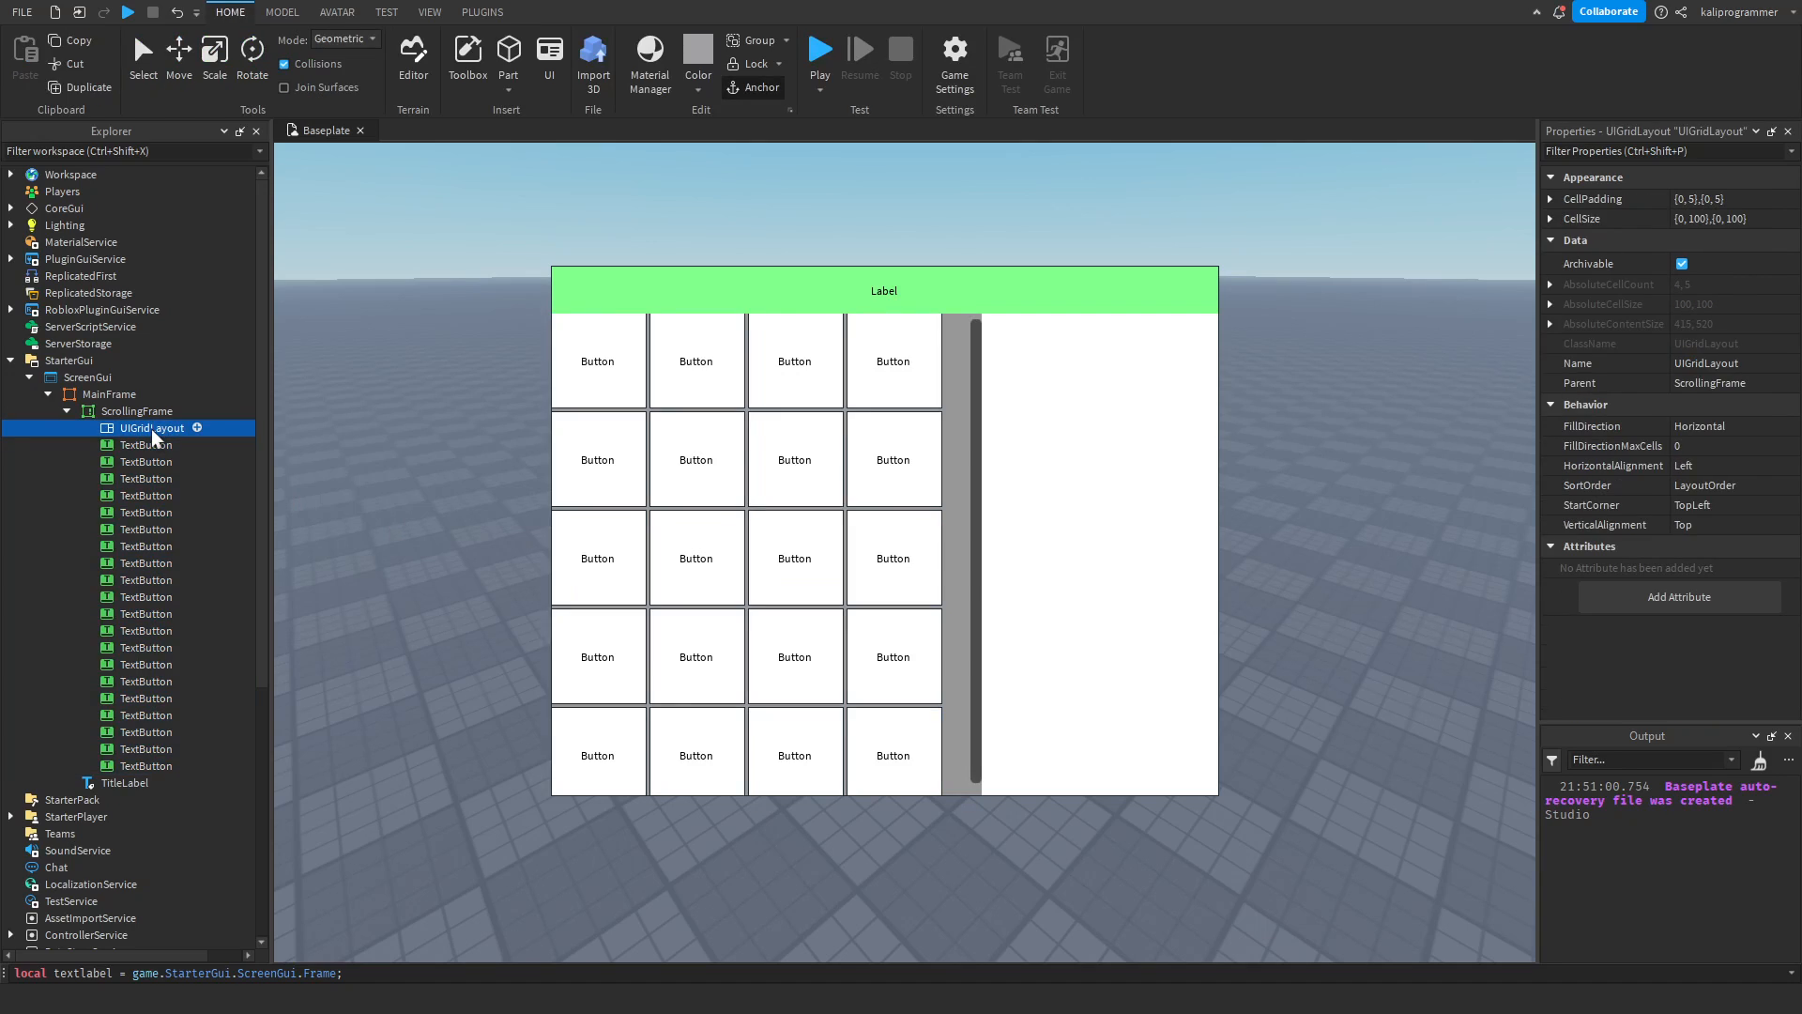
{"action": "left_click", "coordinate": [1551, 219]}
{"action": "left_click", "coordinate": [1721, 237]}
{"action": "type", "text": "0, 120"}
{"action": "key", "text": "Return"}
{"action": "key", "text": "ctrl+z"}
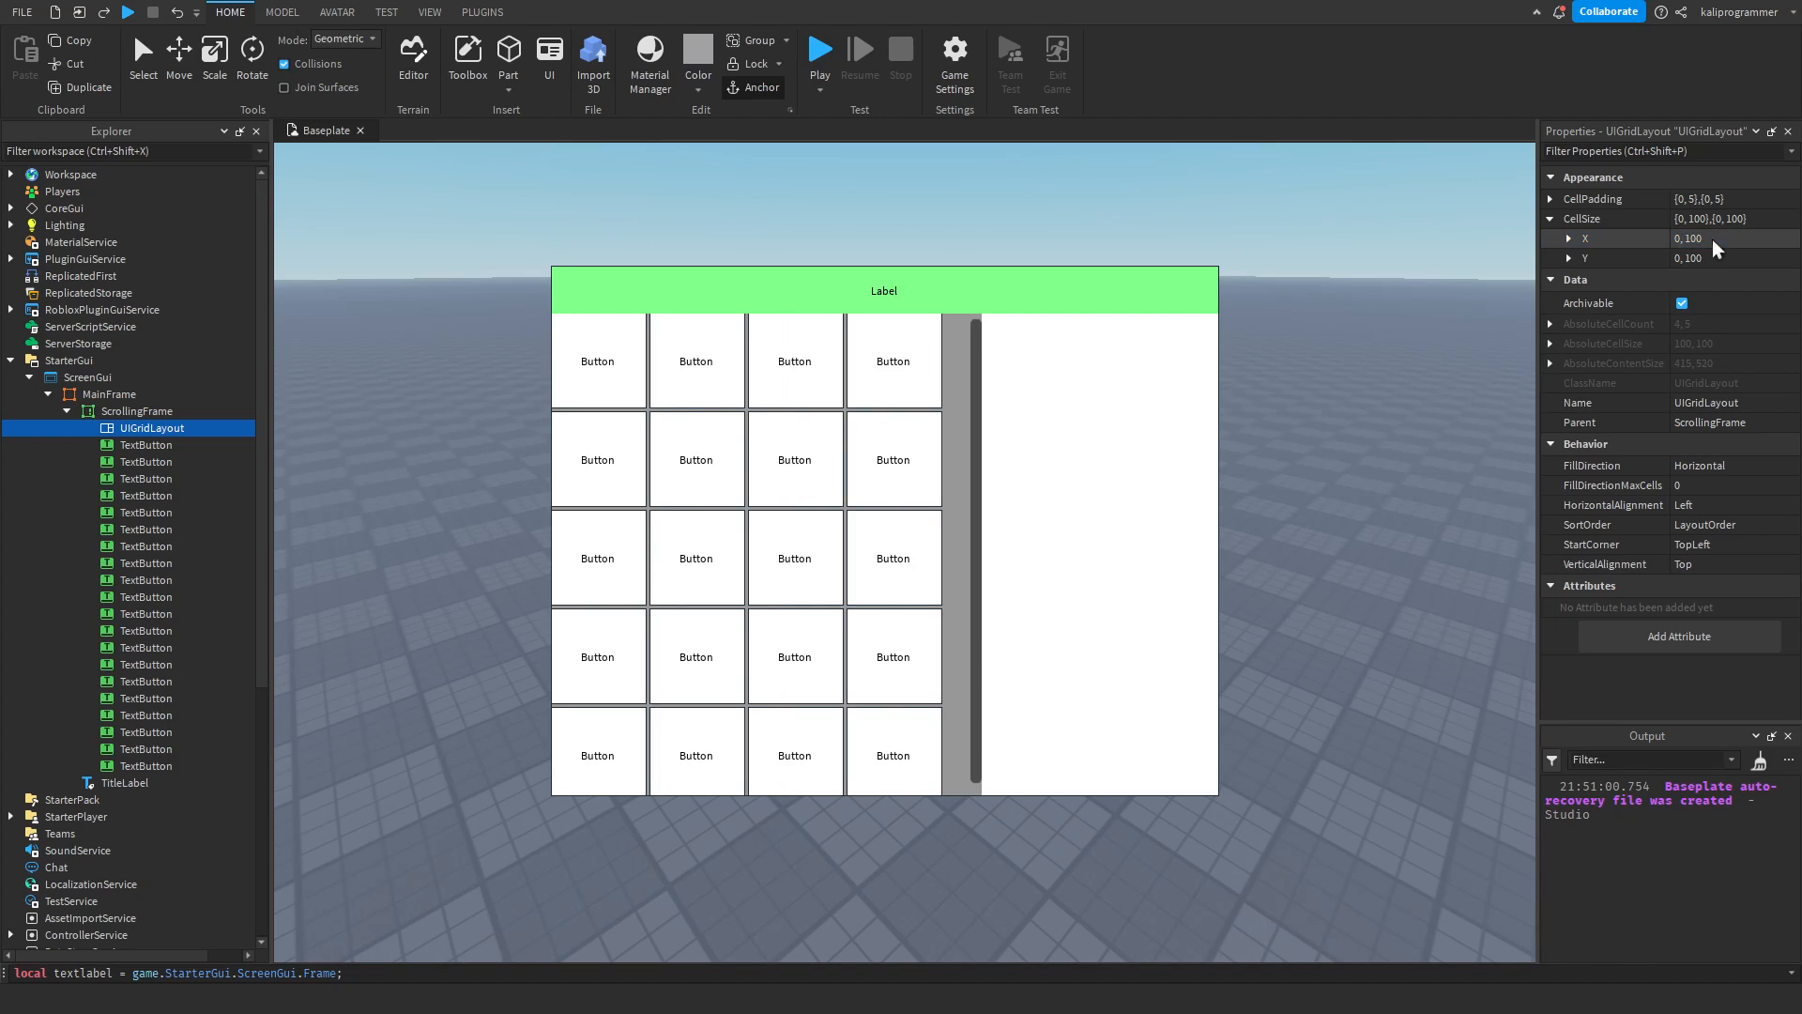
Set the UIGridLayout's CellSize X to 0, 110.
{"action": "left_click", "coordinate": [1715, 239]}
{"action": "type", "text": "0, 110"}
{"action": "key", "text": "Return"}
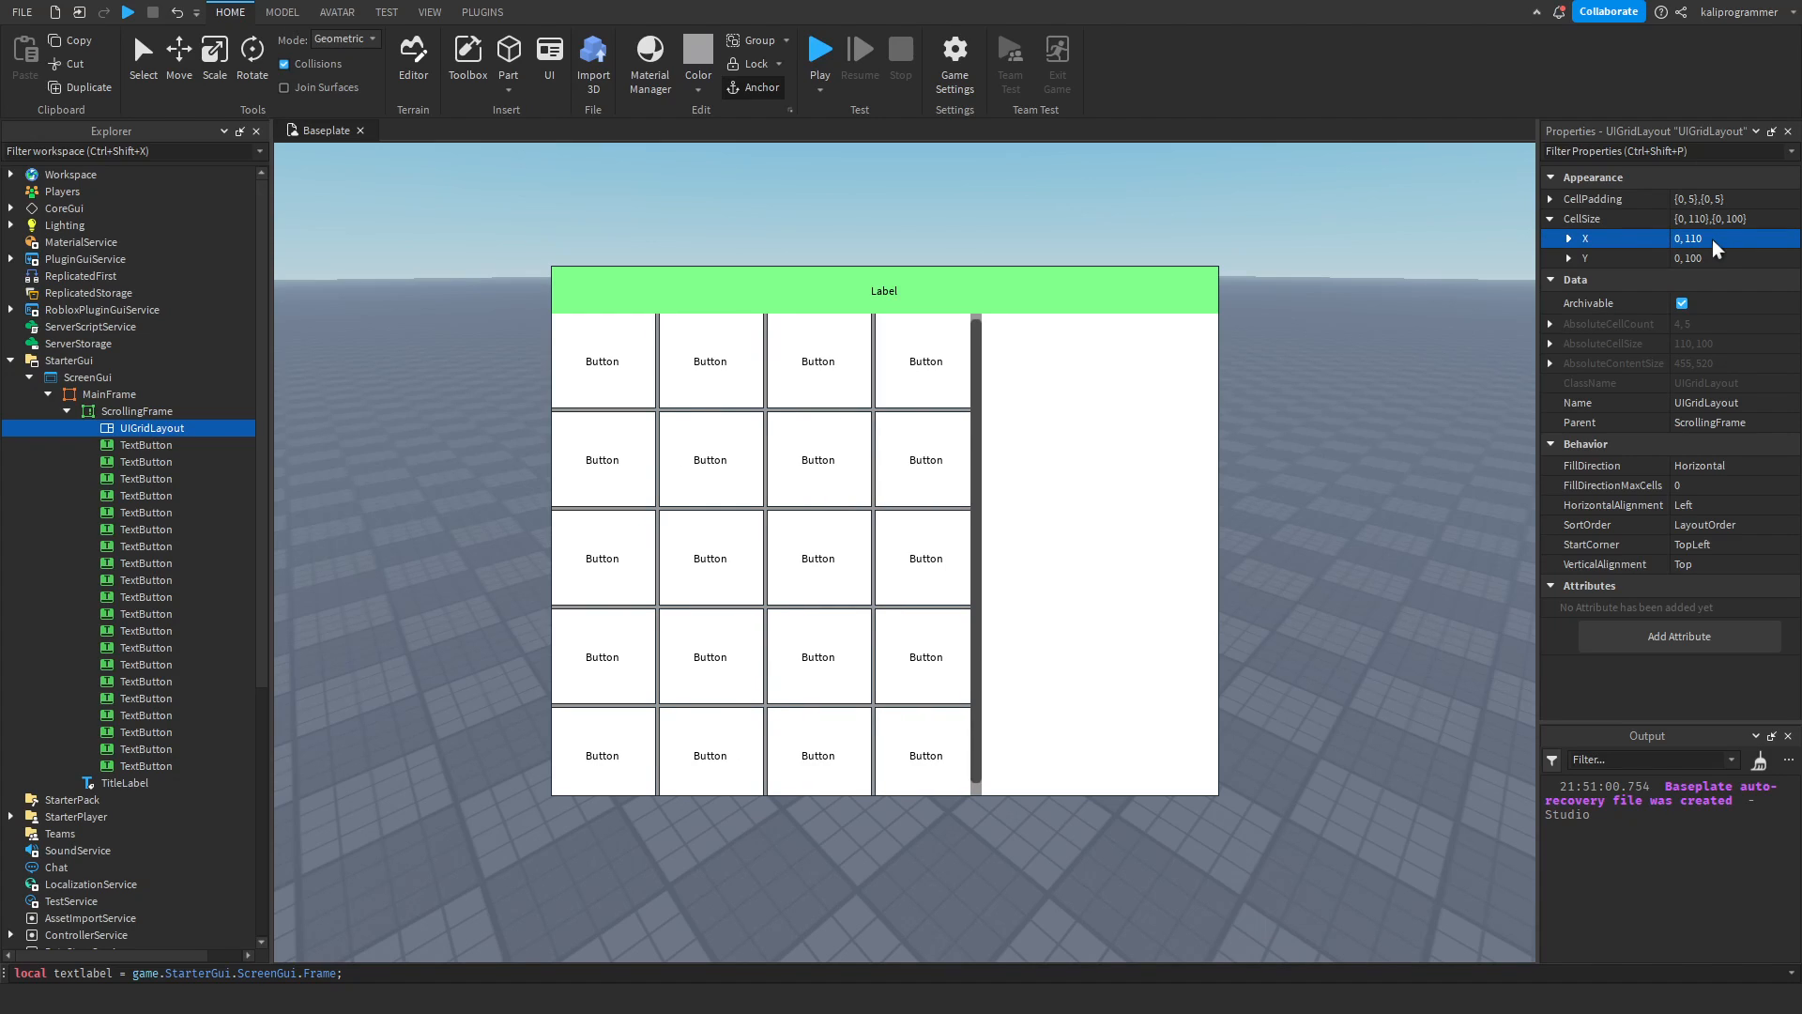
Duplicate a block of eight TextButtons to bring the grid to 28 buttons, and scroll through the grid to test it.
{"action": "left_click", "coordinate": [131, 411]}
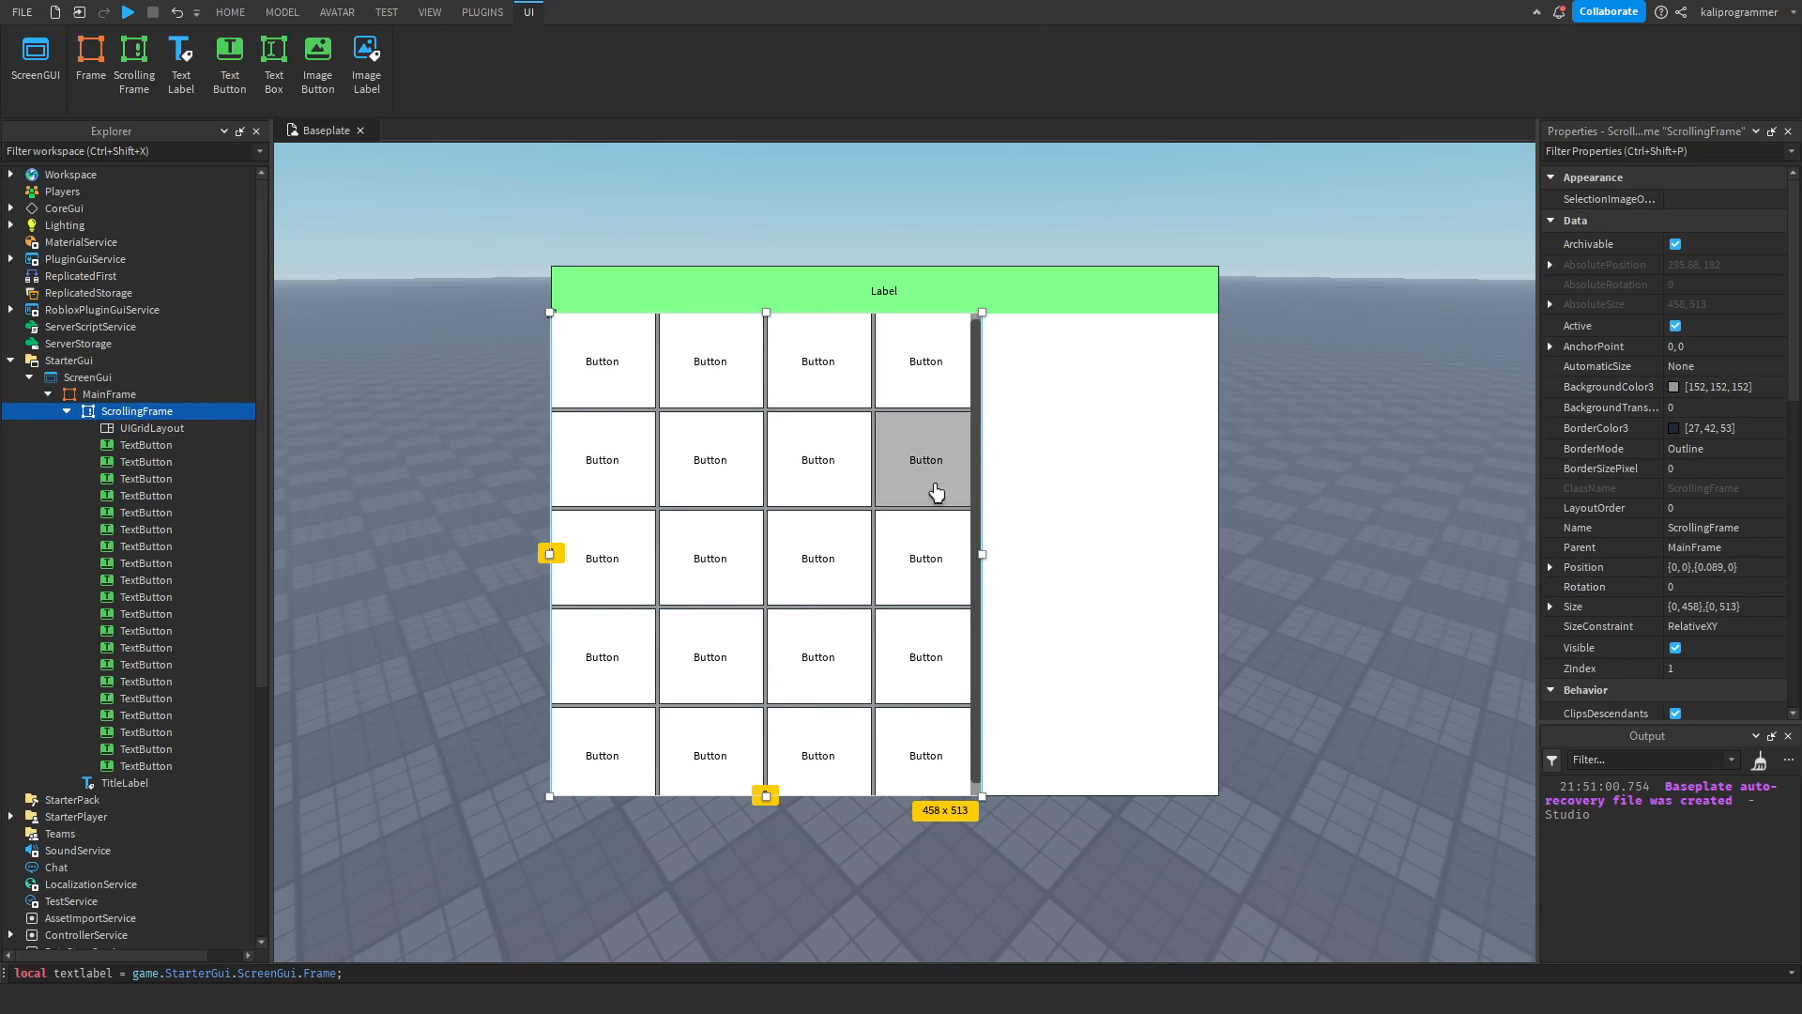
{"action": "left_click", "coordinate": [140, 512]}
{"action": "left_click", "coordinate": [129, 633], "text": "shift"}
{"action": "key", "text": "ctrl+d"}
{"action": "left_click", "coordinate": [385, 495]}
{"action": "scroll", "coordinate": [805, 505], "scroll_direction": "down", "scroll_amount": 4}
{"action": "left_click", "coordinate": [805, 505]}
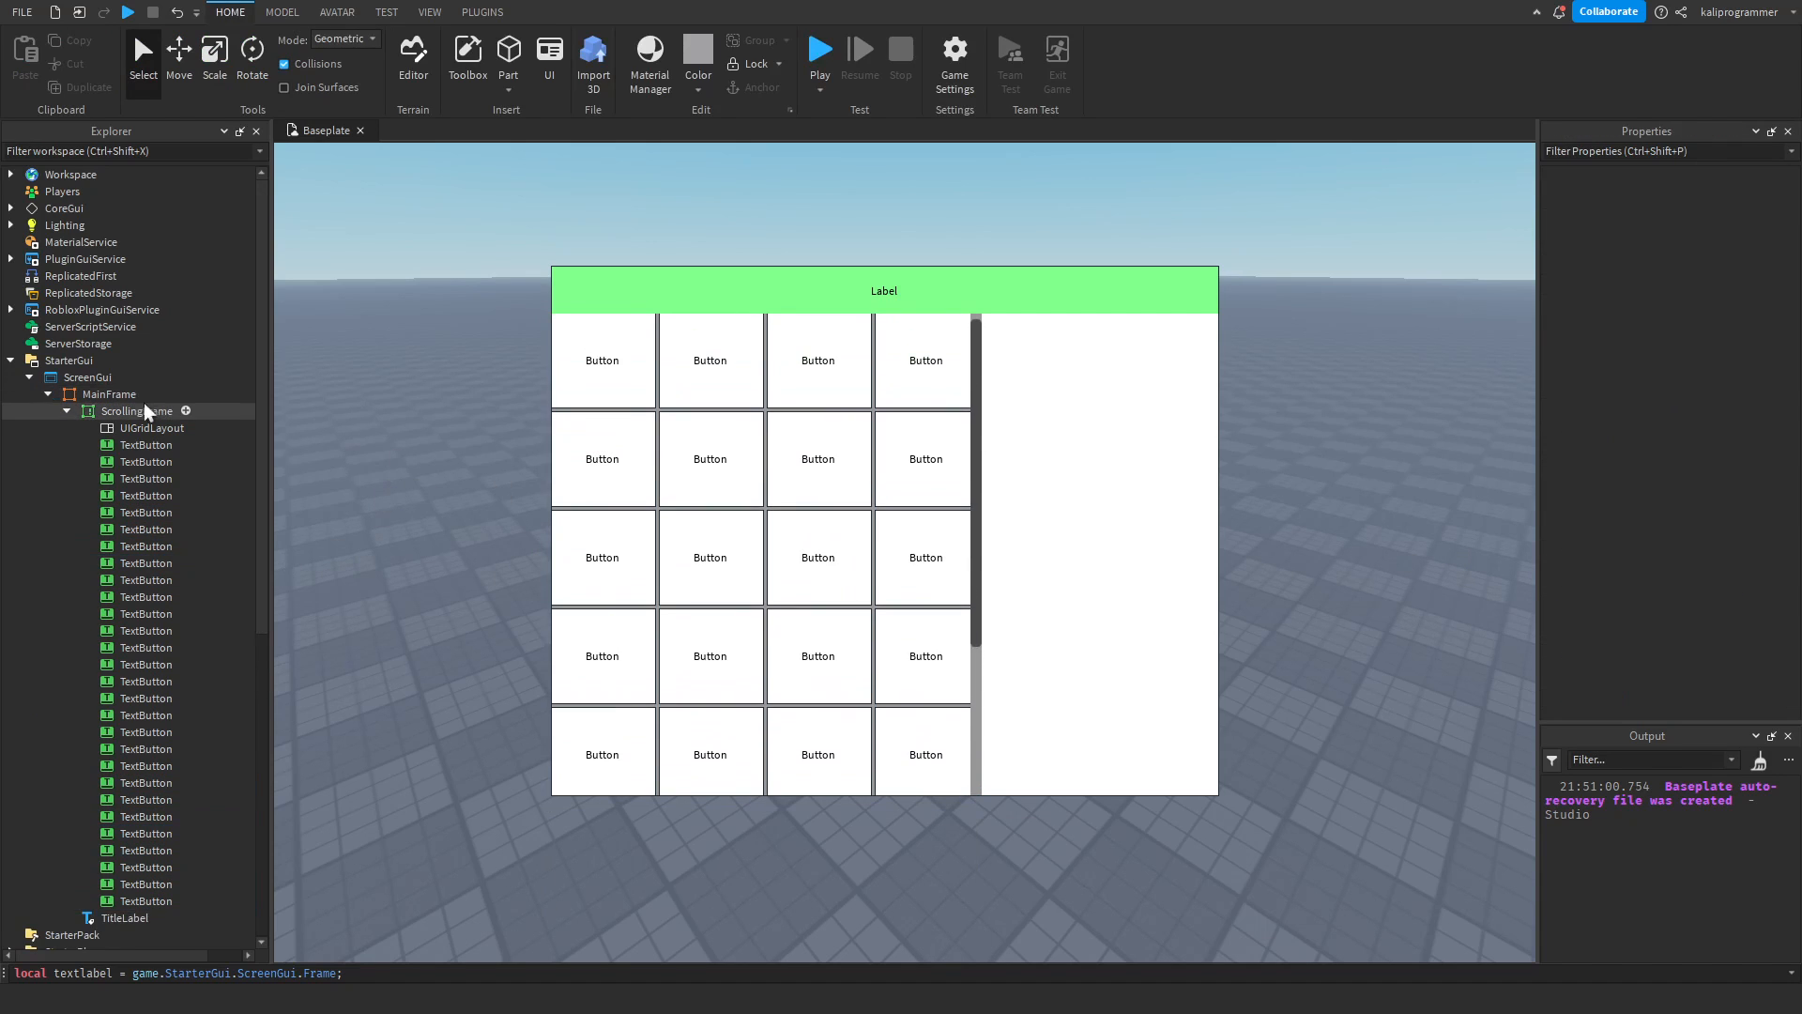
Set the ScrollingFrame's AutomaticCanvasSize to X, and test scrolling over the button grid.
{"action": "scroll", "coordinate": [1625, 486], "scroll_direction": "down", "scroll_amount": 8}
{"action": "left_click", "coordinate": [1705, 211]}
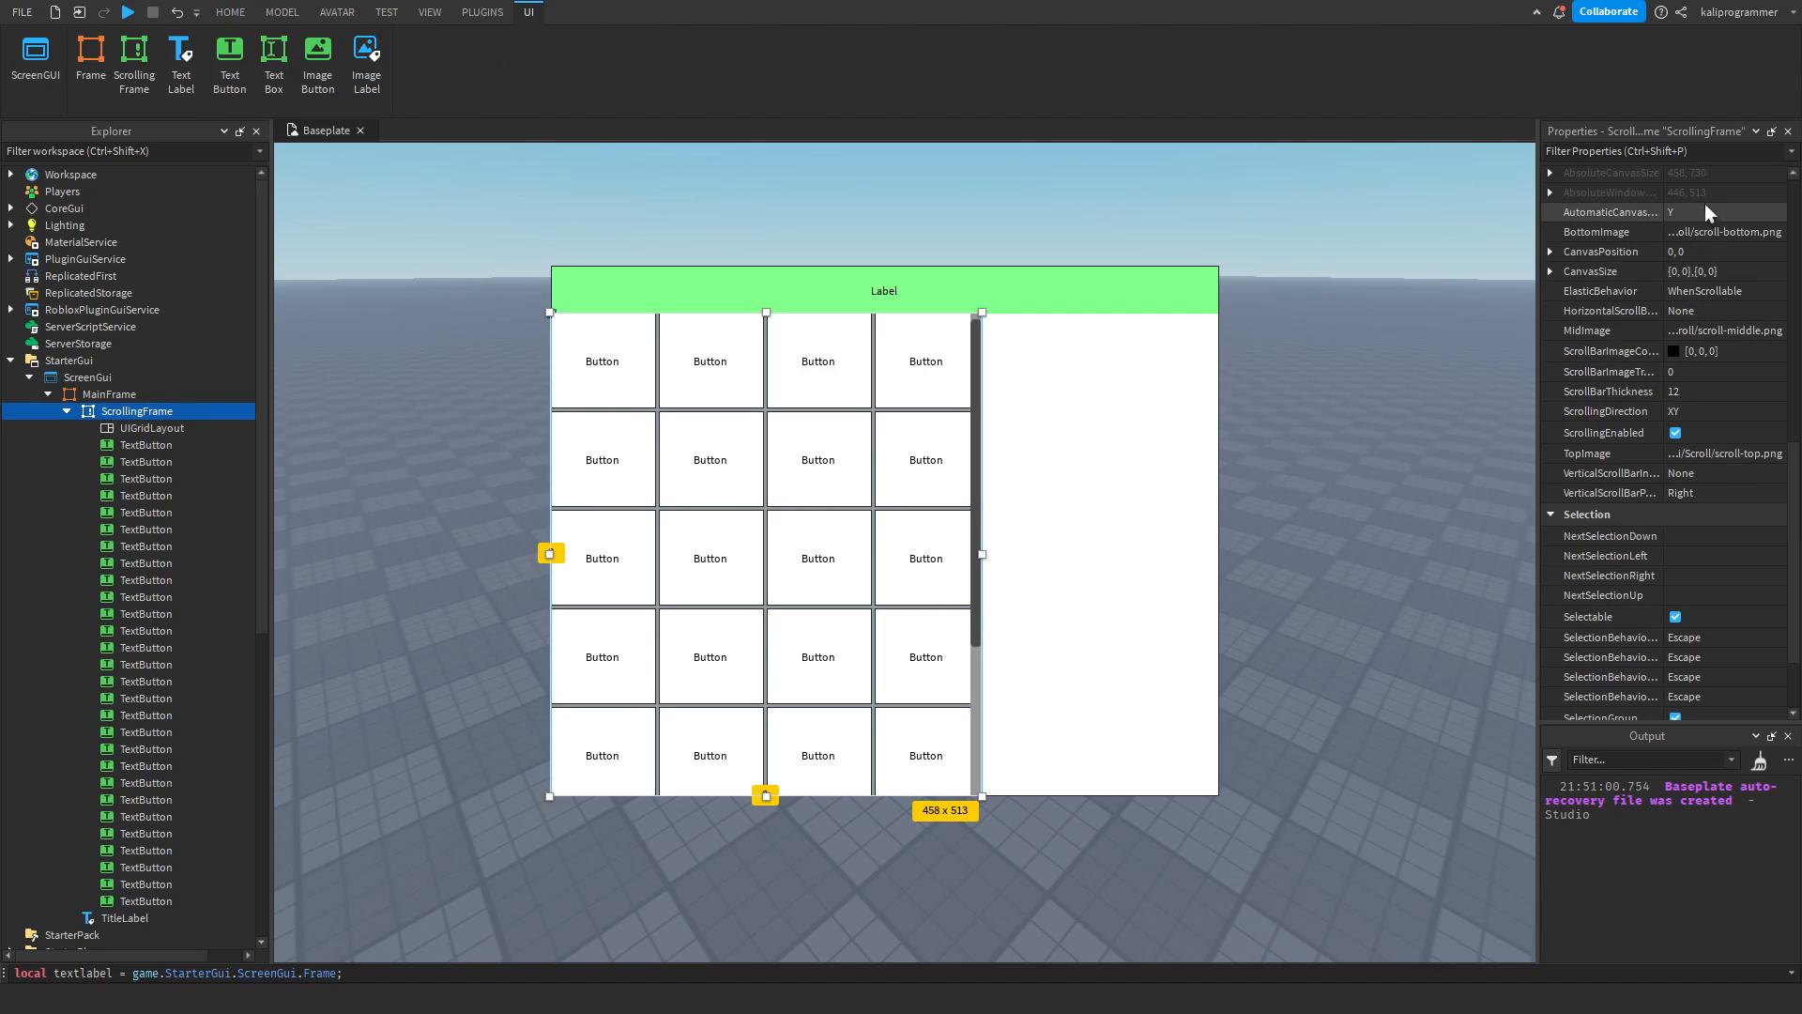
{"action": "left_click", "coordinate": [1700, 251]}
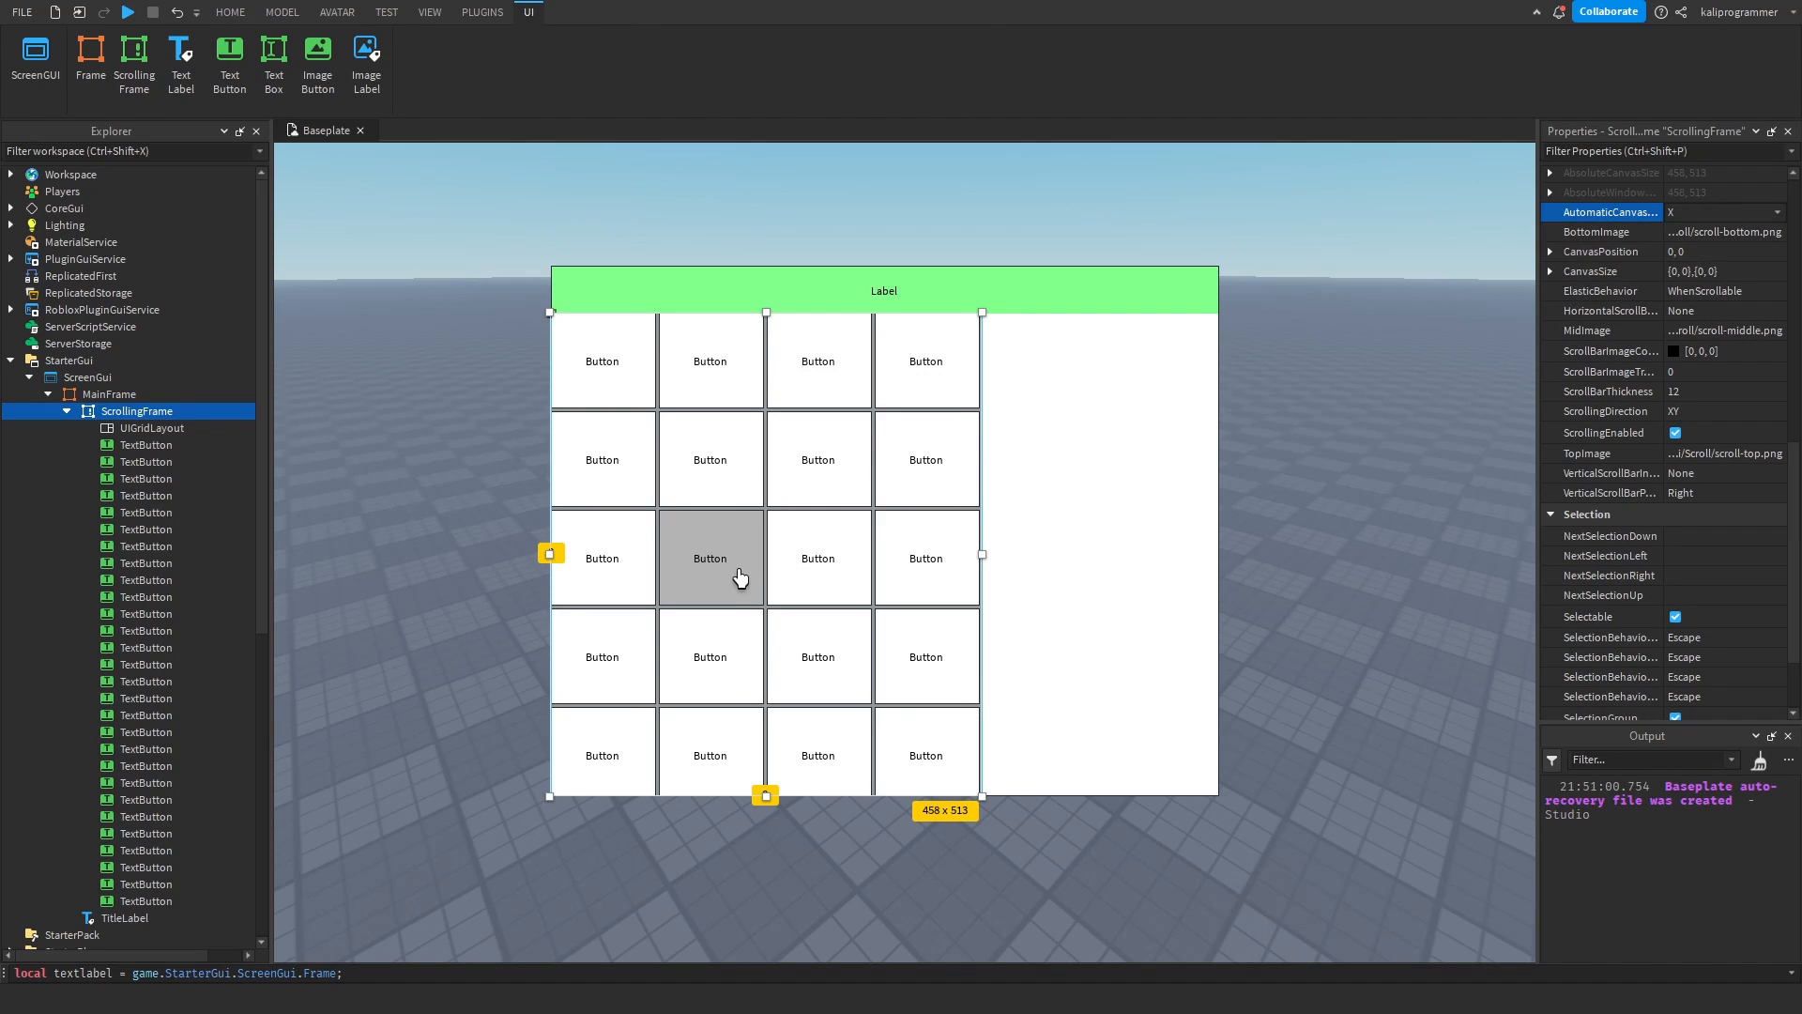
{"action": "scroll", "coordinate": [797, 563], "scroll_direction": "down", "scroll_amount": 3}
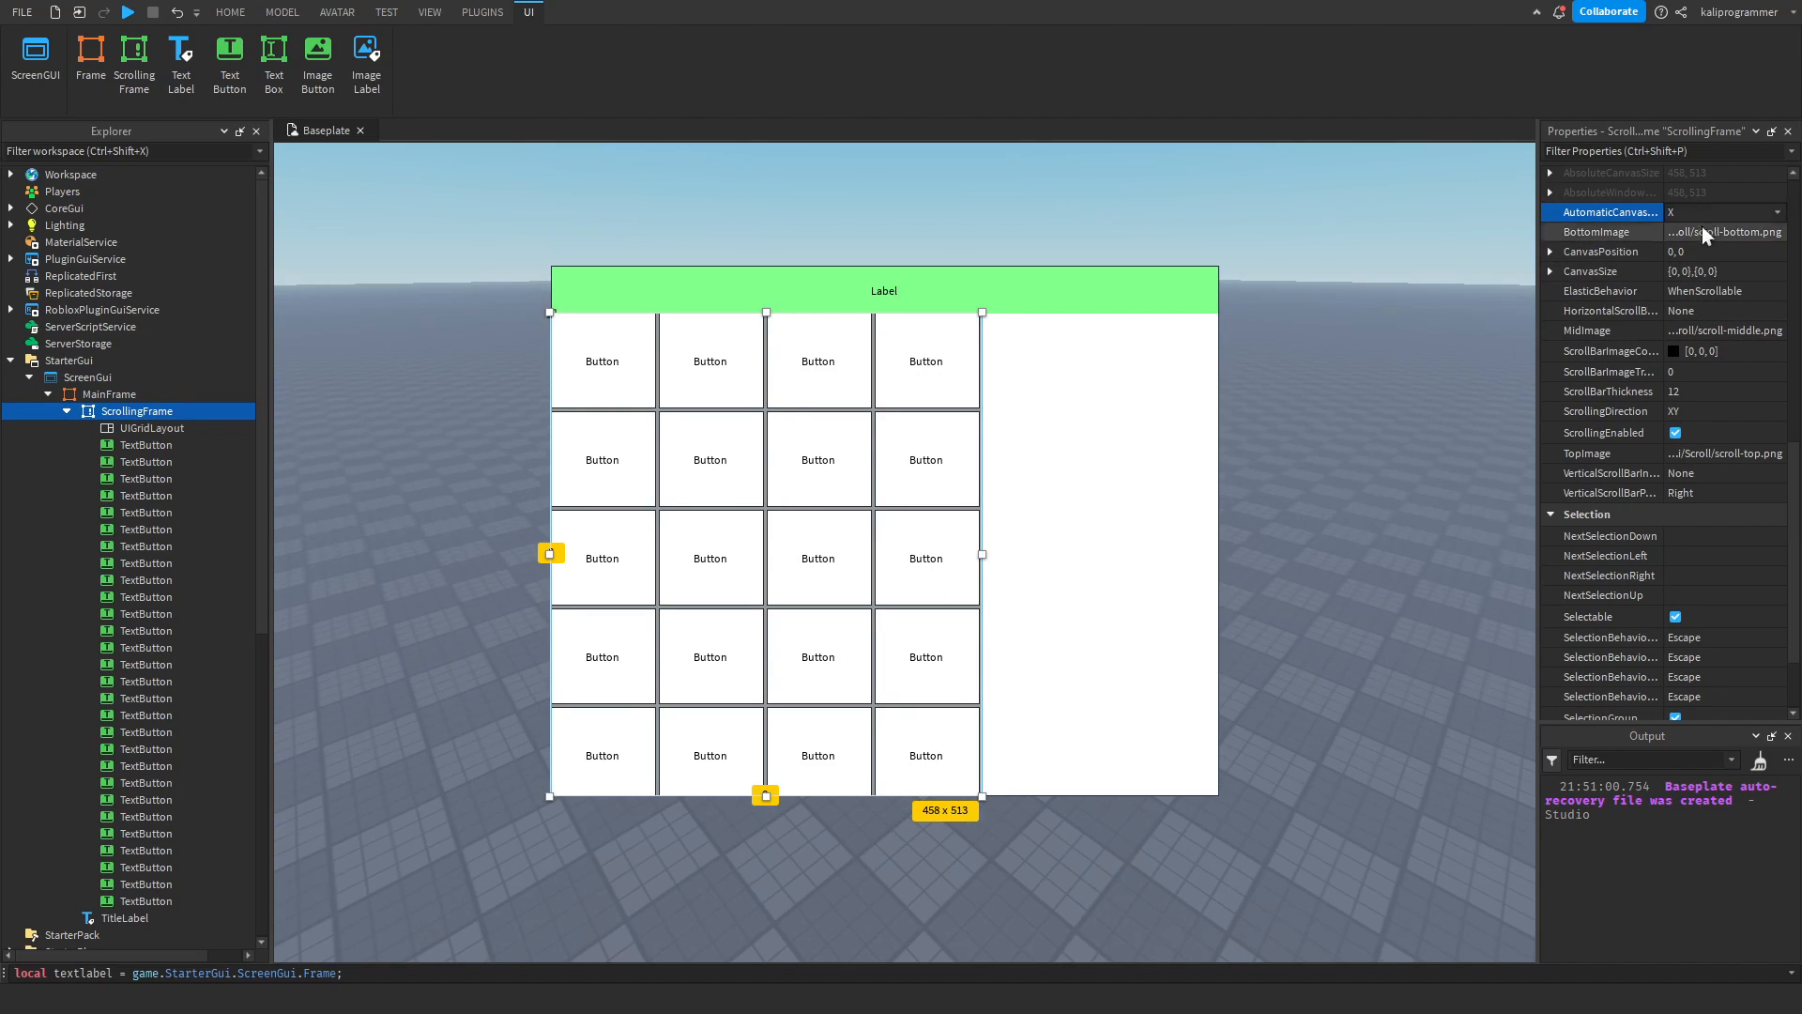
Try AutomaticCanvasSize XY on the ScrollingFrame, and test scrolling the button grid vertically and horizontally.
{"action": "left_click", "coordinate": [1686, 249]}
{"action": "scroll", "coordinate": [826, 474], "scroll_direction": "down", "scroll_amount": 3}
{"action": "scroll", "coordinate": [734, 515], "scroll_direction": "up", "scroll_amount": 3}
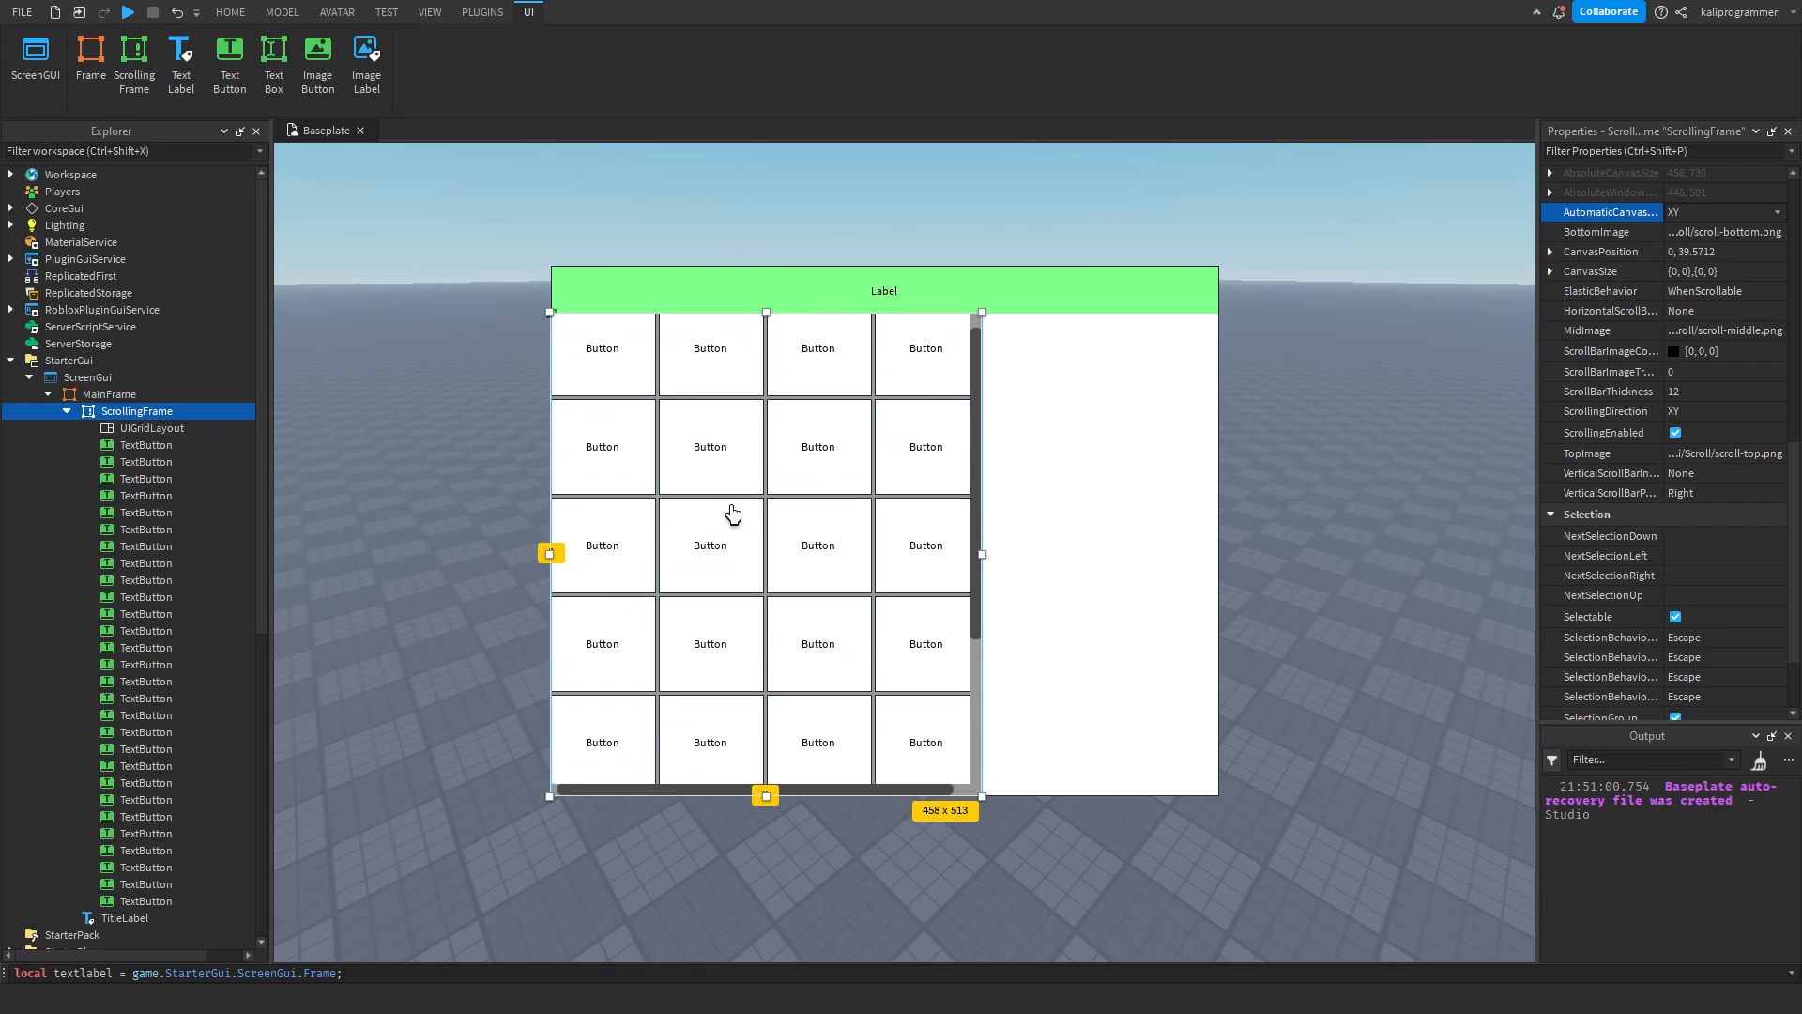
{"action": "scroll", "coordinate": [881, 718], "scroll_direction": "down", "scroll_amount": 3}
{"action": "scroll", "coordinate": [883, 722], "scroll_direction": "up", "scroll_amount": 2}
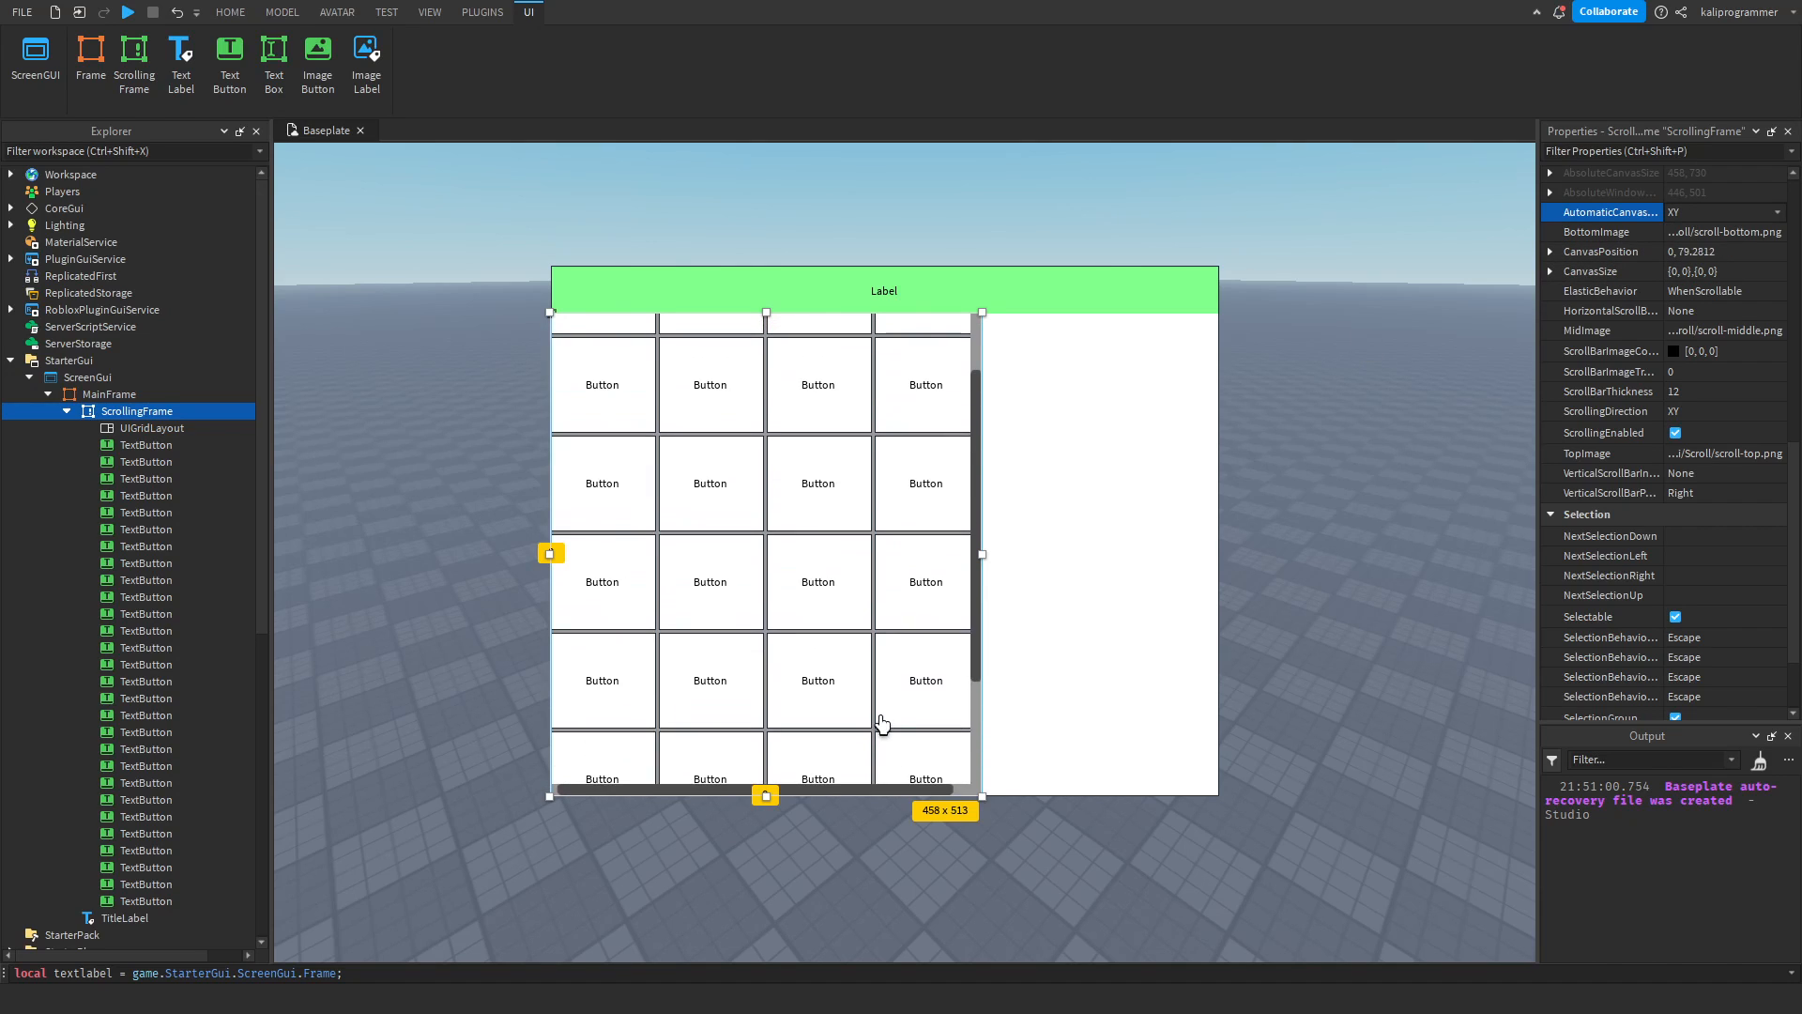
{"action": "left_click", "coordinate": [935, 829]}
{"action": "scroll", "coordinate": [876, 735], "scroll_direction": "right", "scroll_amount": 1}
{"action": "scroll", "coordinate": [854, 681], "scroll_direction": "up", "scroll_amount": 1}
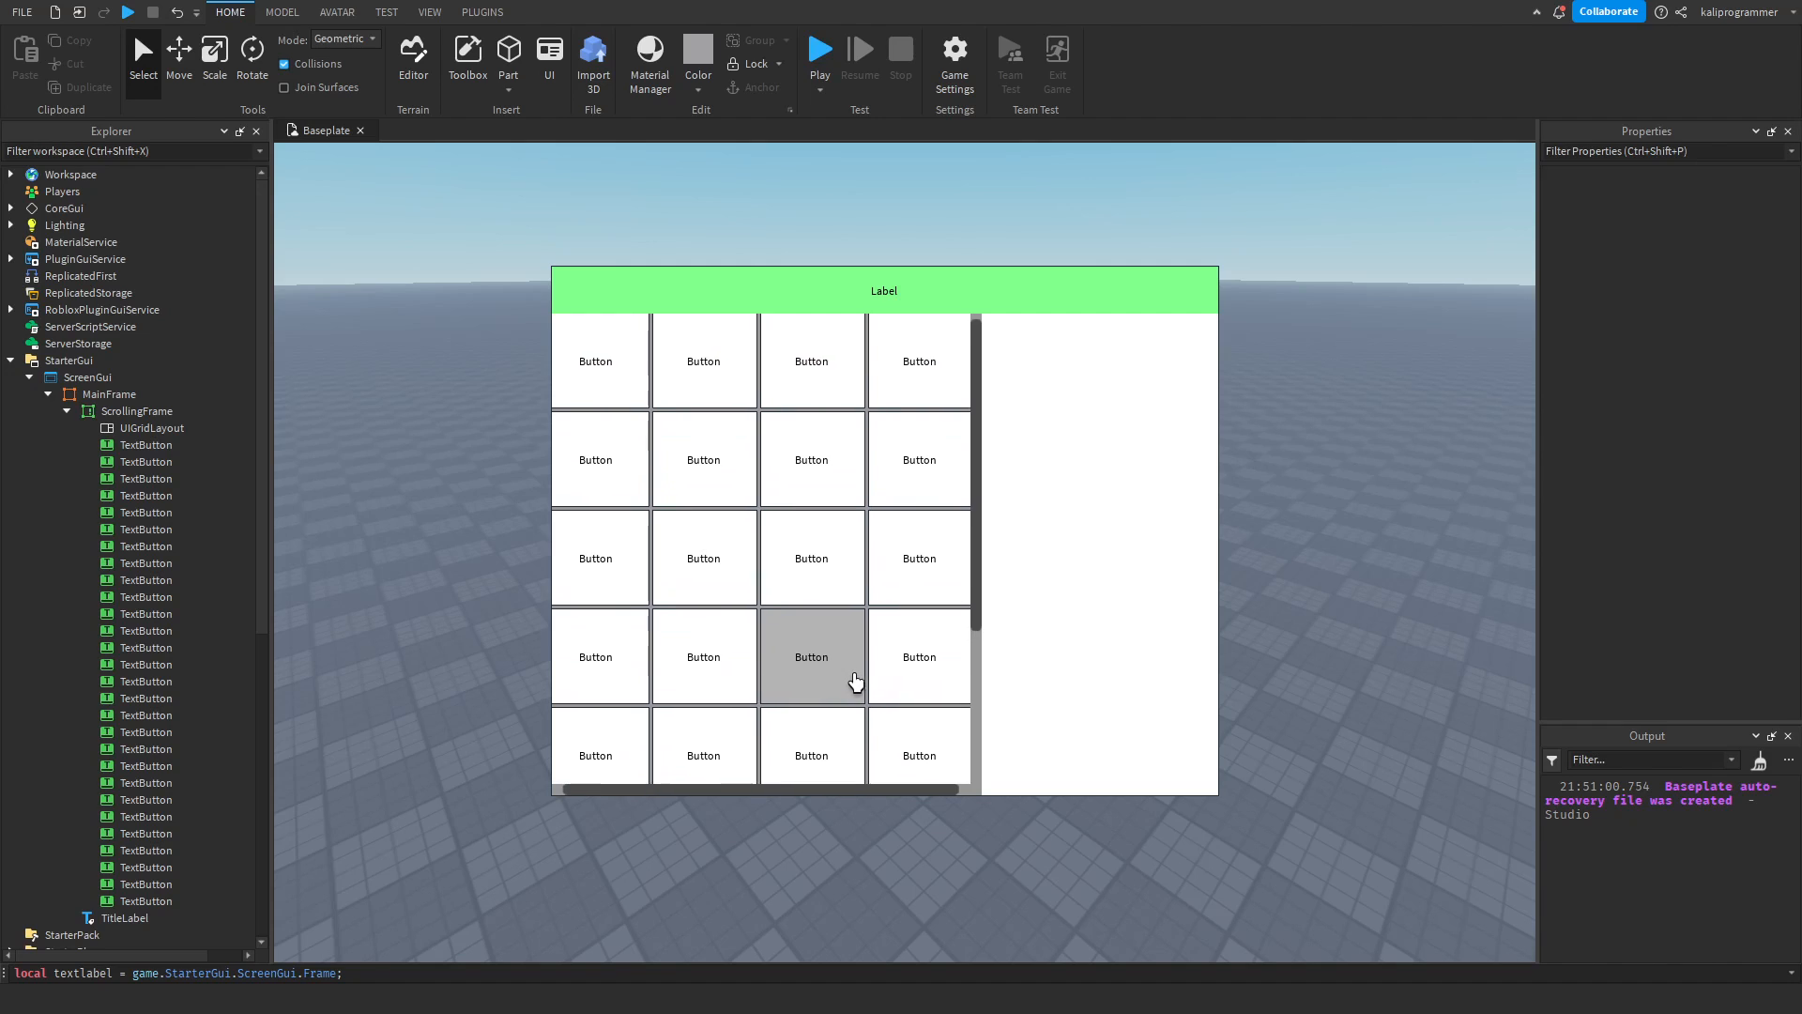
{"action": "scroll", "coordinate": [854, 680], "scroll_direction": "left", "scroll_amount": 1}
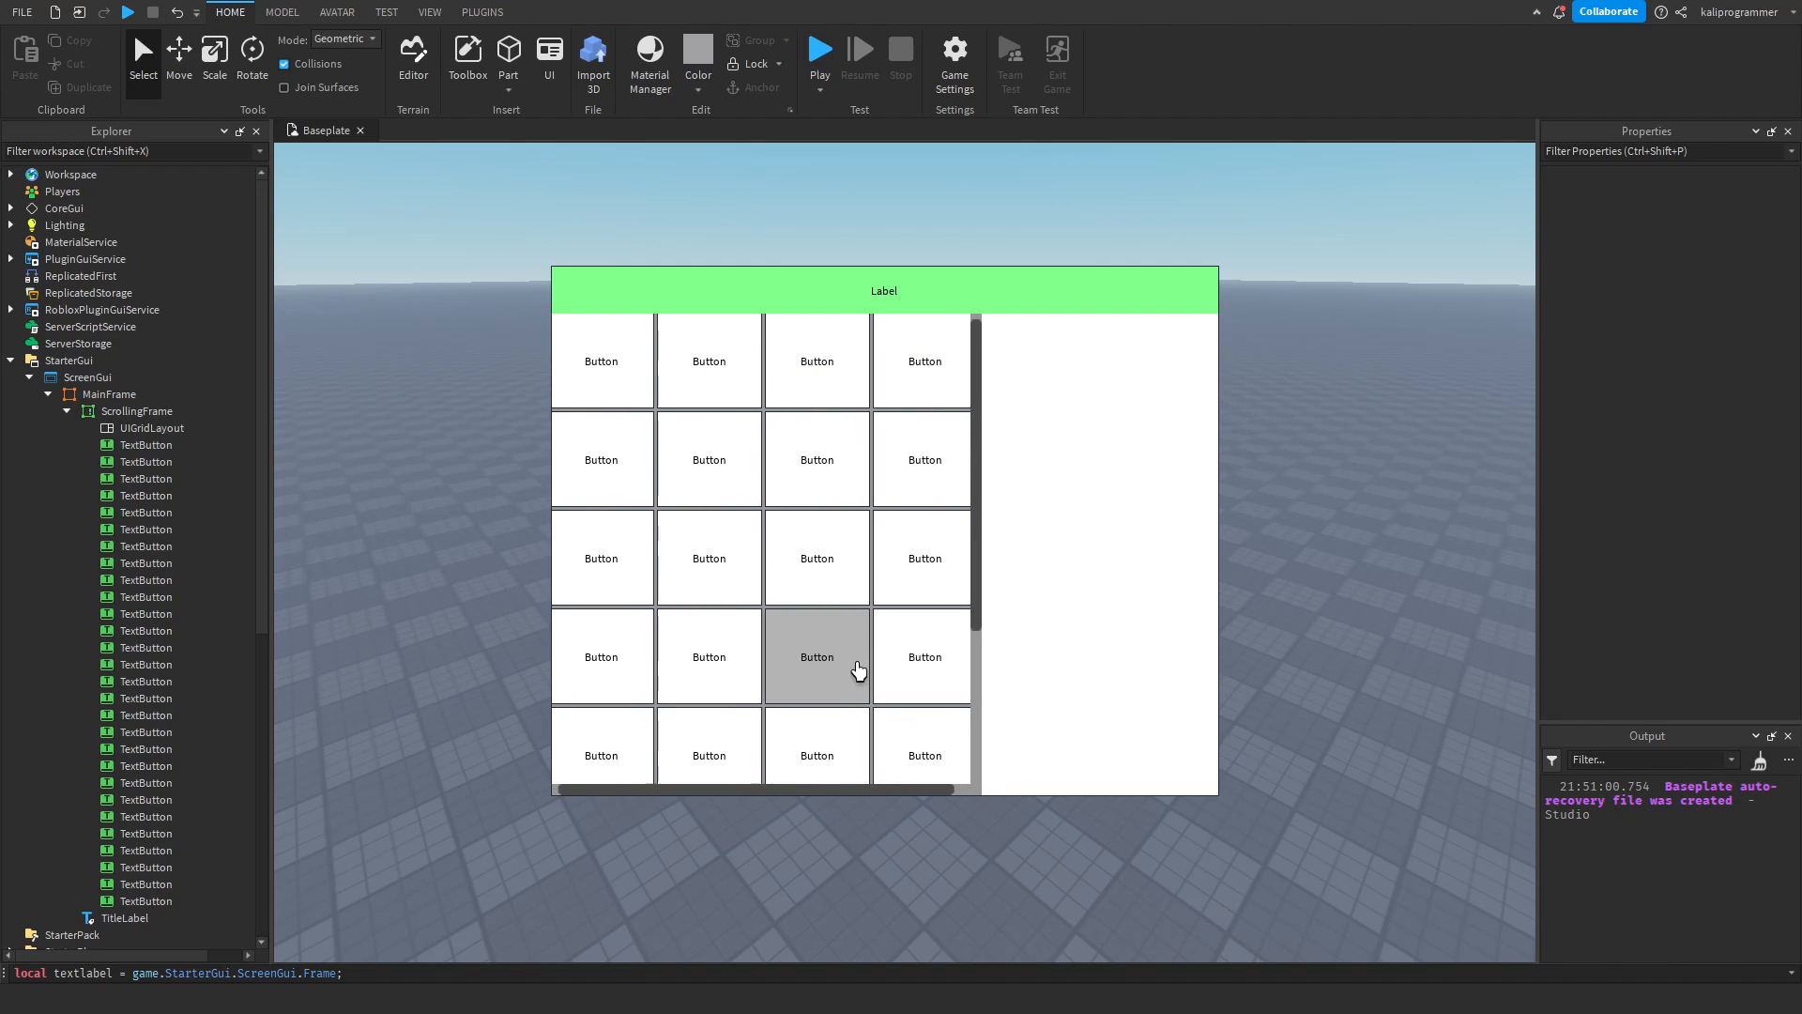
{"action": "scroll", "coordinate": [860, 678], "scroll_direction": "right", "scroll_amount": 1}
Widen the ScrollingFrame to about 538 px and replace its UIGridLayout with the previously copied UIListLayout.
{"action": "left_click", "coordinate": [137, 412]}
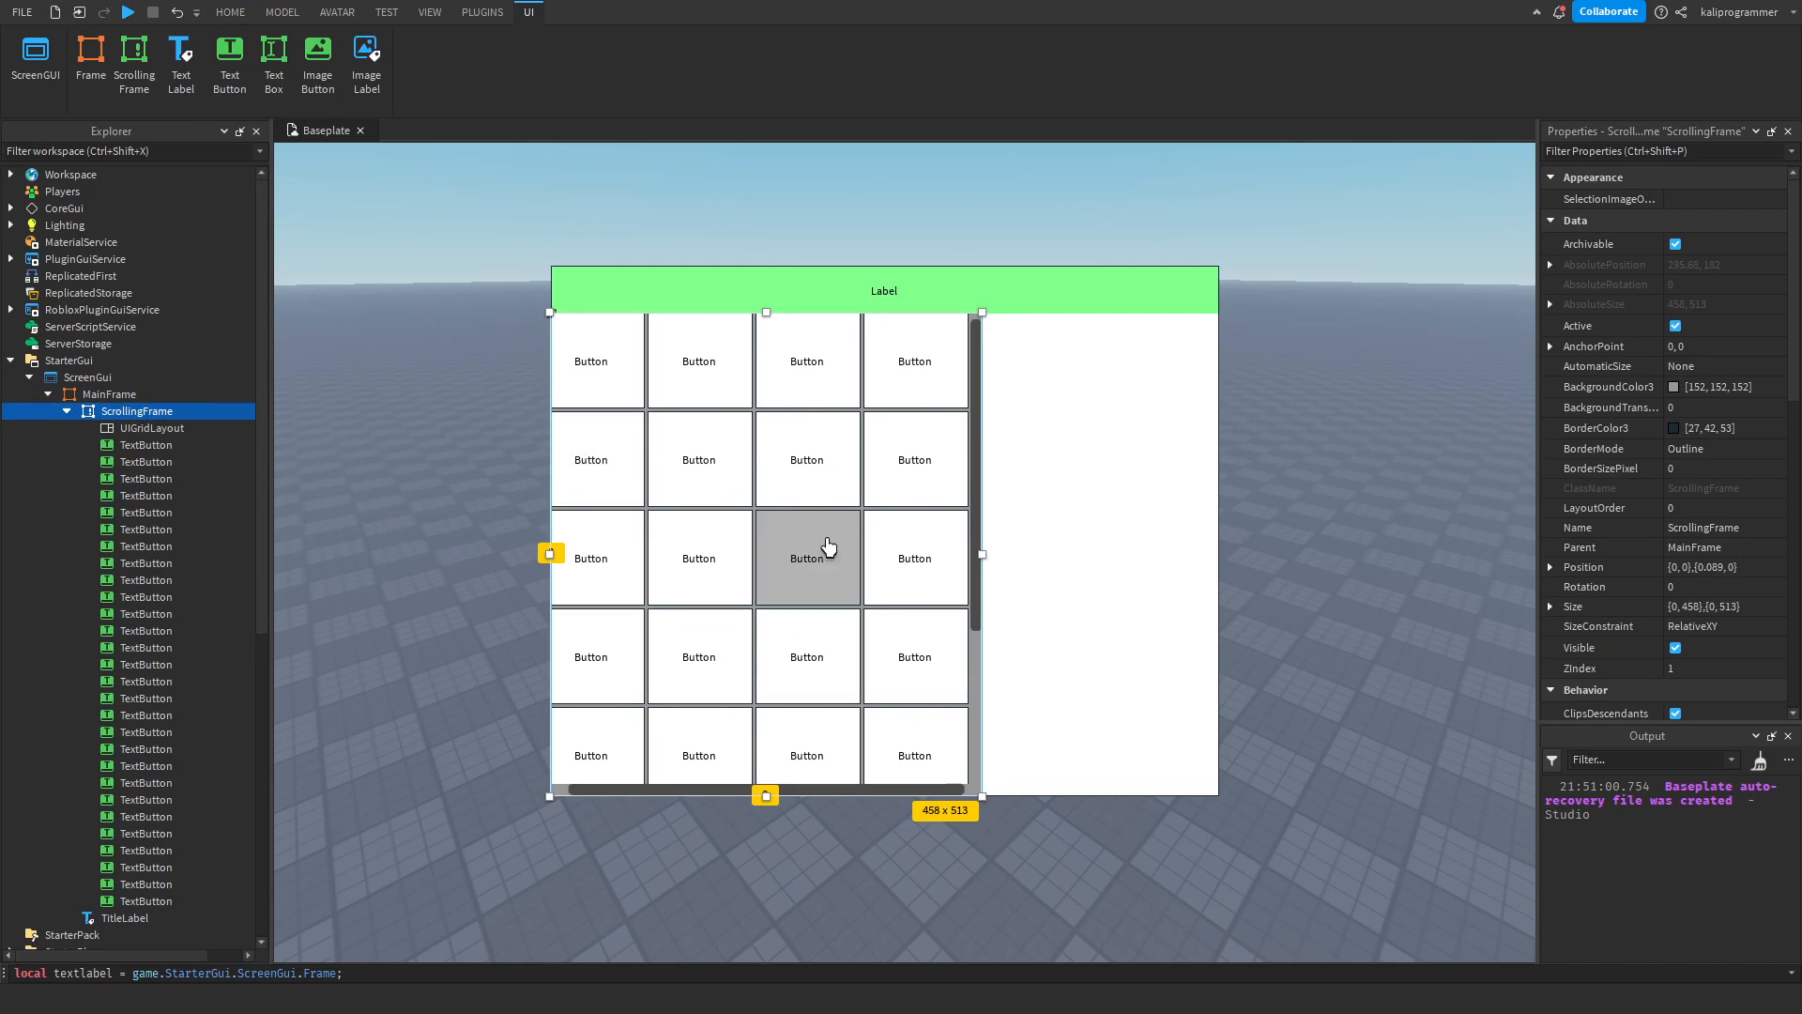
{"action": "left_click_drag", "start_coordinate": [983, 558], "coordinate": [1054, 563]}
{"action": "left_click", "coordinate": [150, 439]}
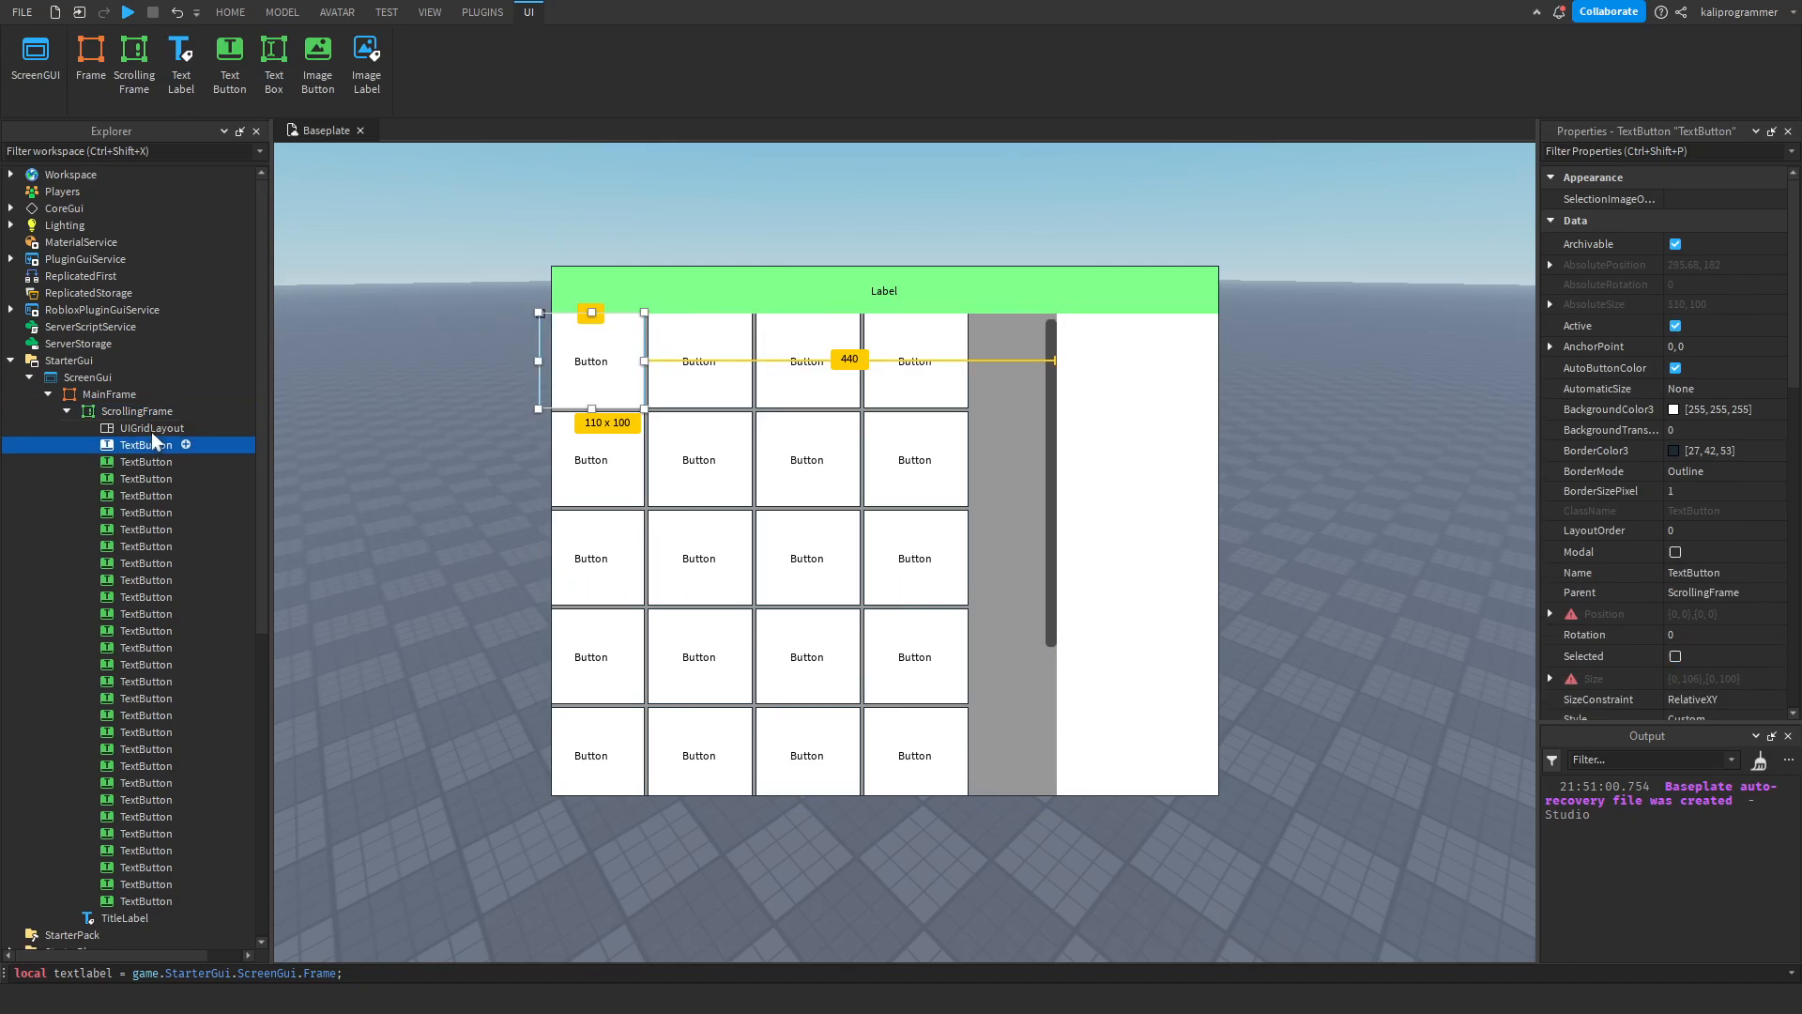
{"action": "left_click", "coordinate": [152, 431]}
{"action": "key", "text": "Delete"}
{"action": "left_click", "coordinate": [181, 409]}
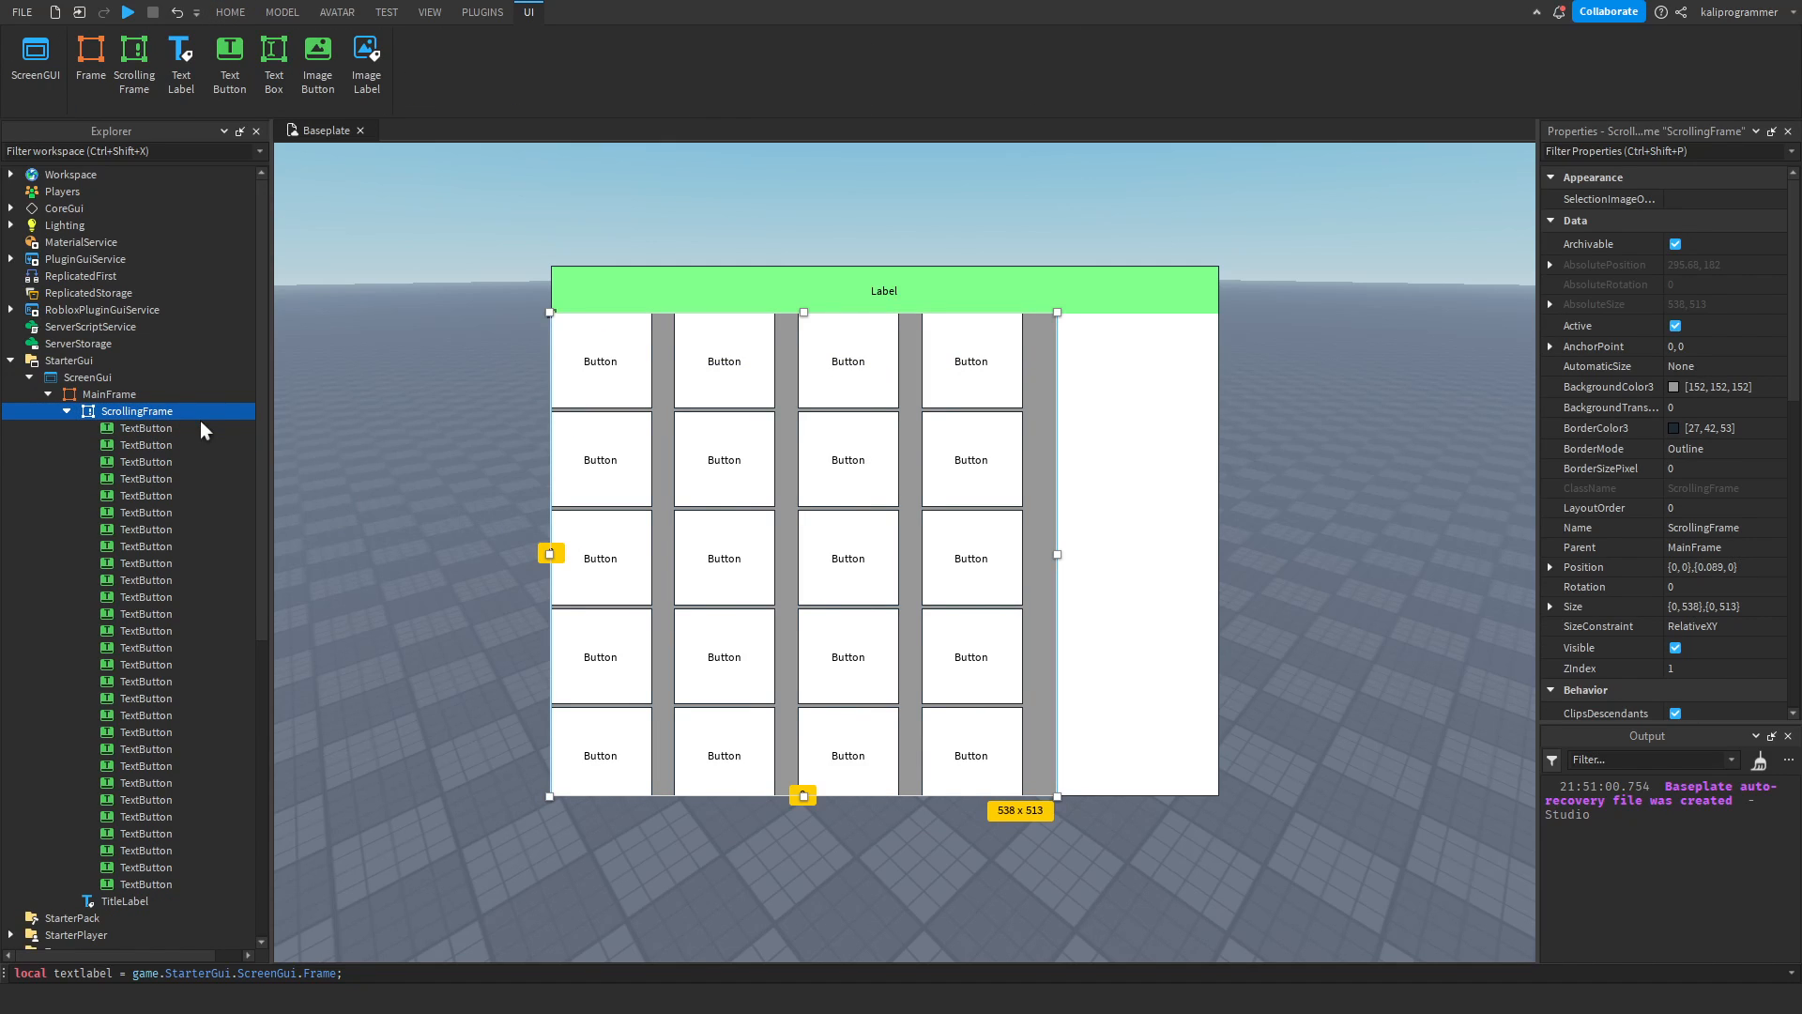
{"action": "key", "text": "ctrl+shift+v"}
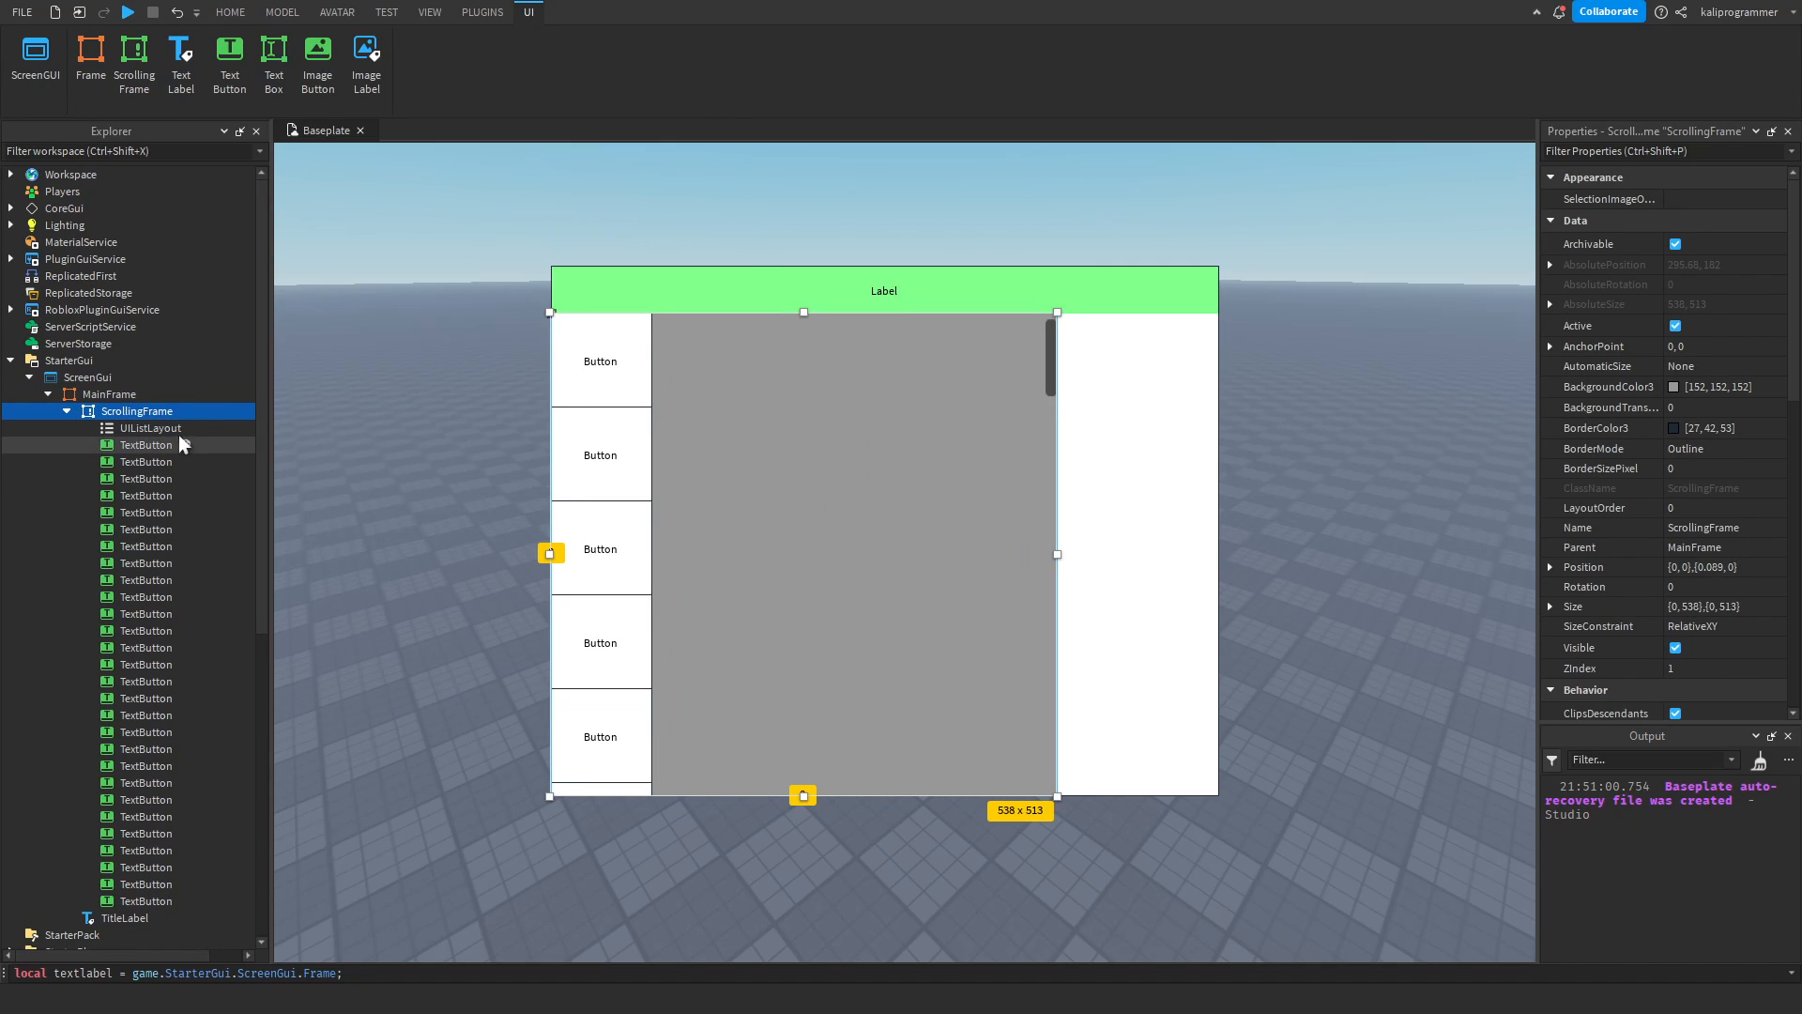
Scroll through the single-column button list in the ScrollingFrame, and look at the GUI with nothing selected.
{"action": "left_click", "coordinate": [149, 445]}
{"action": "scroll", "coordinate": [816, 526], "scroll_direction": "down", "scroll_amount": 15}
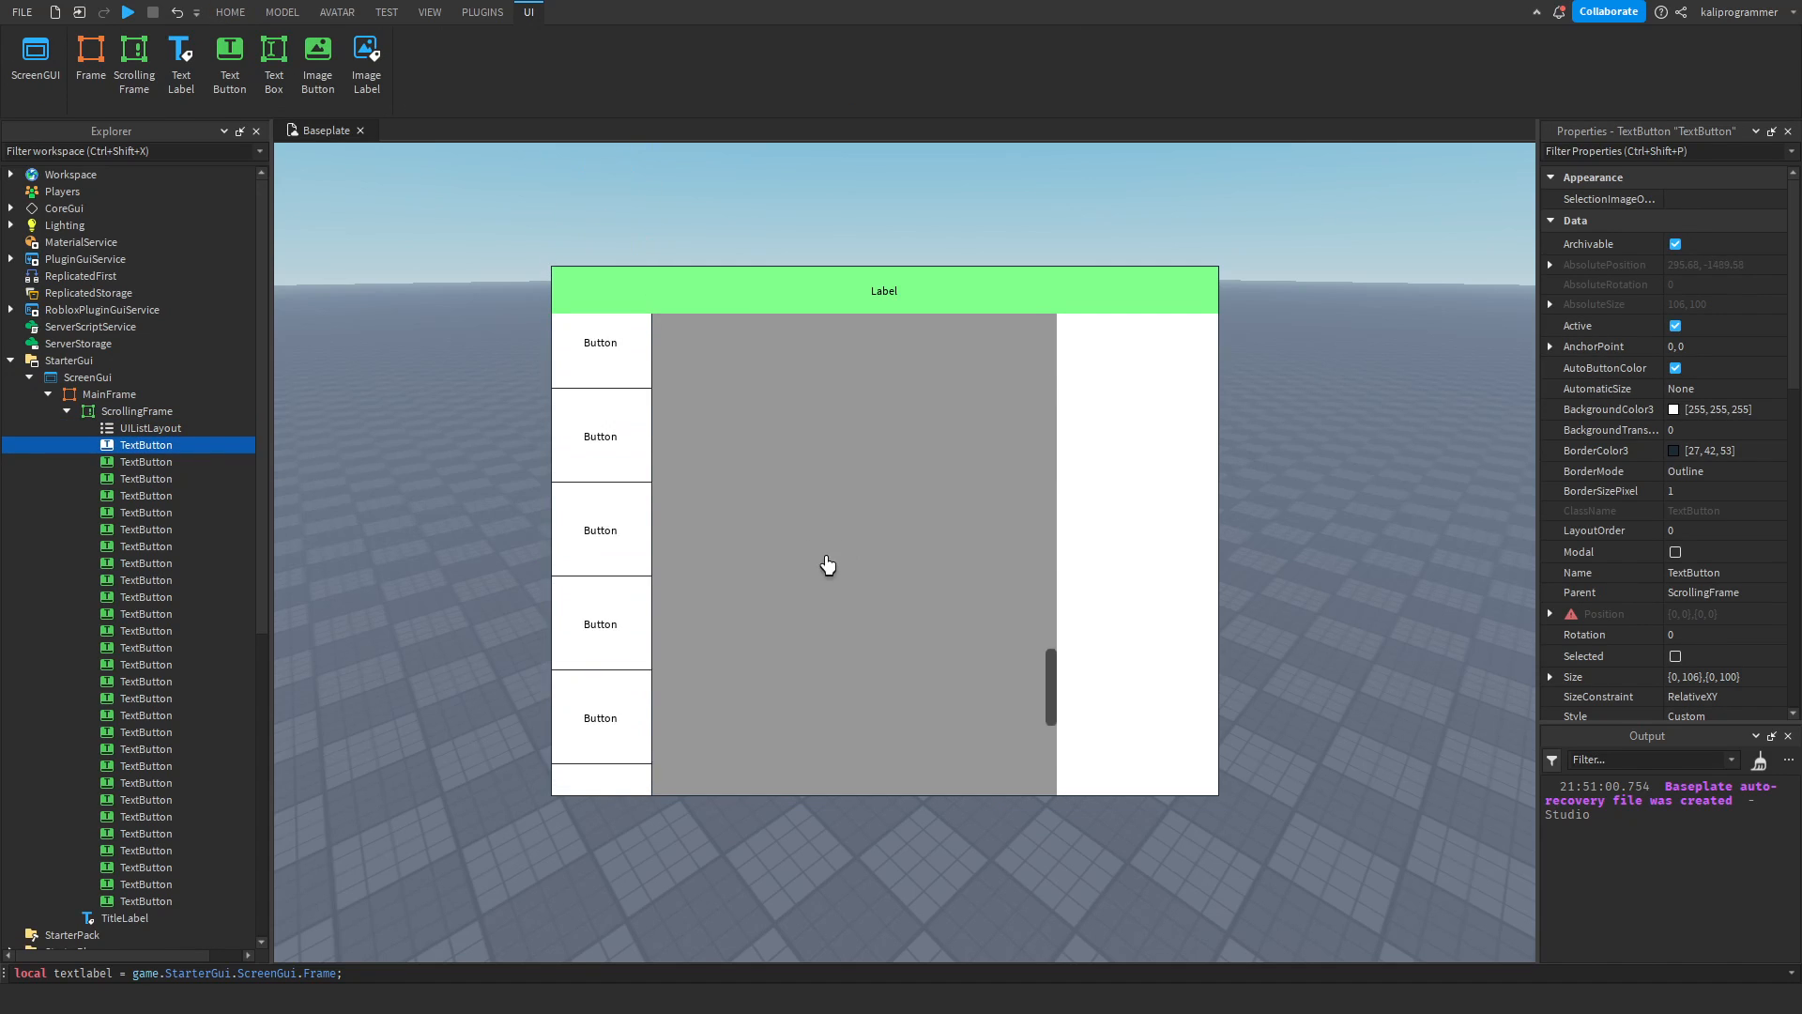
{"action": "scroll", "coordinate": [894, 527], "scroll_direction": "up", "scroll_amount": 15}
{"action": "left_click", "coordinate": [887, 531]}
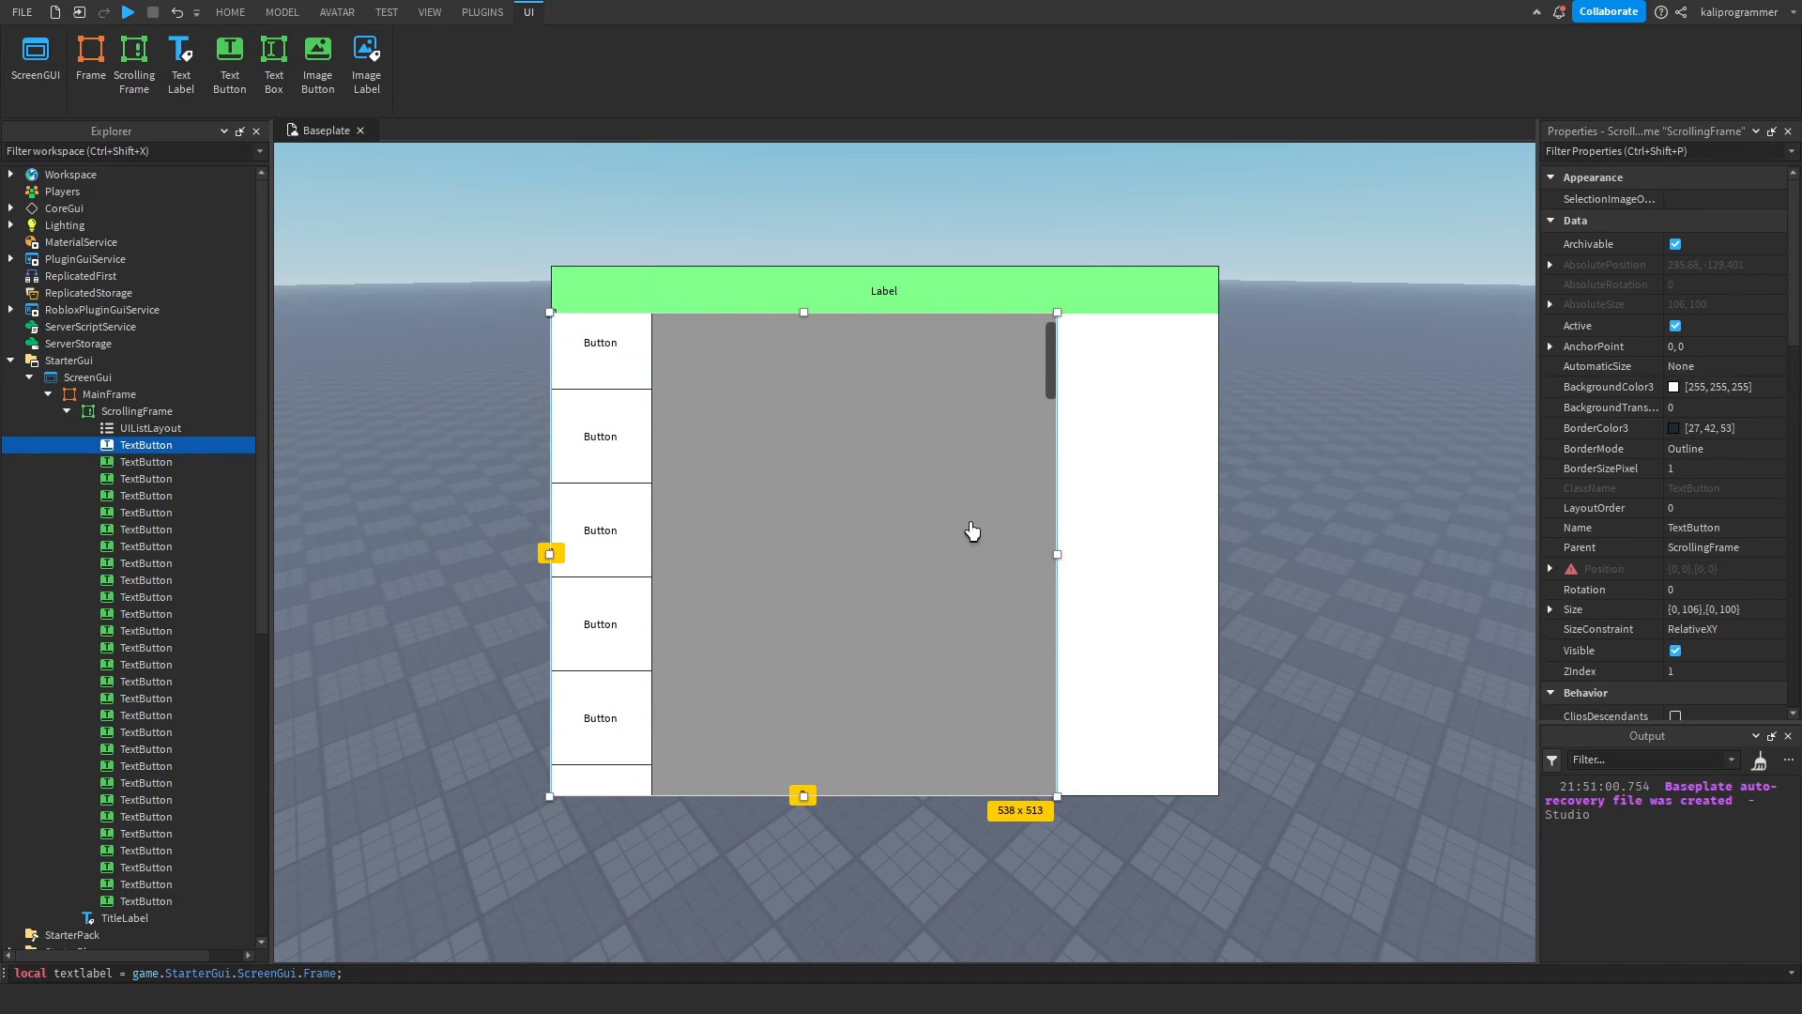
{"action": "left_click", "coordinate": [1009, 216]}
{"action": "right_click_drag", "start_coordinate": [1505, 558], "coordinate": [1408, 531]}
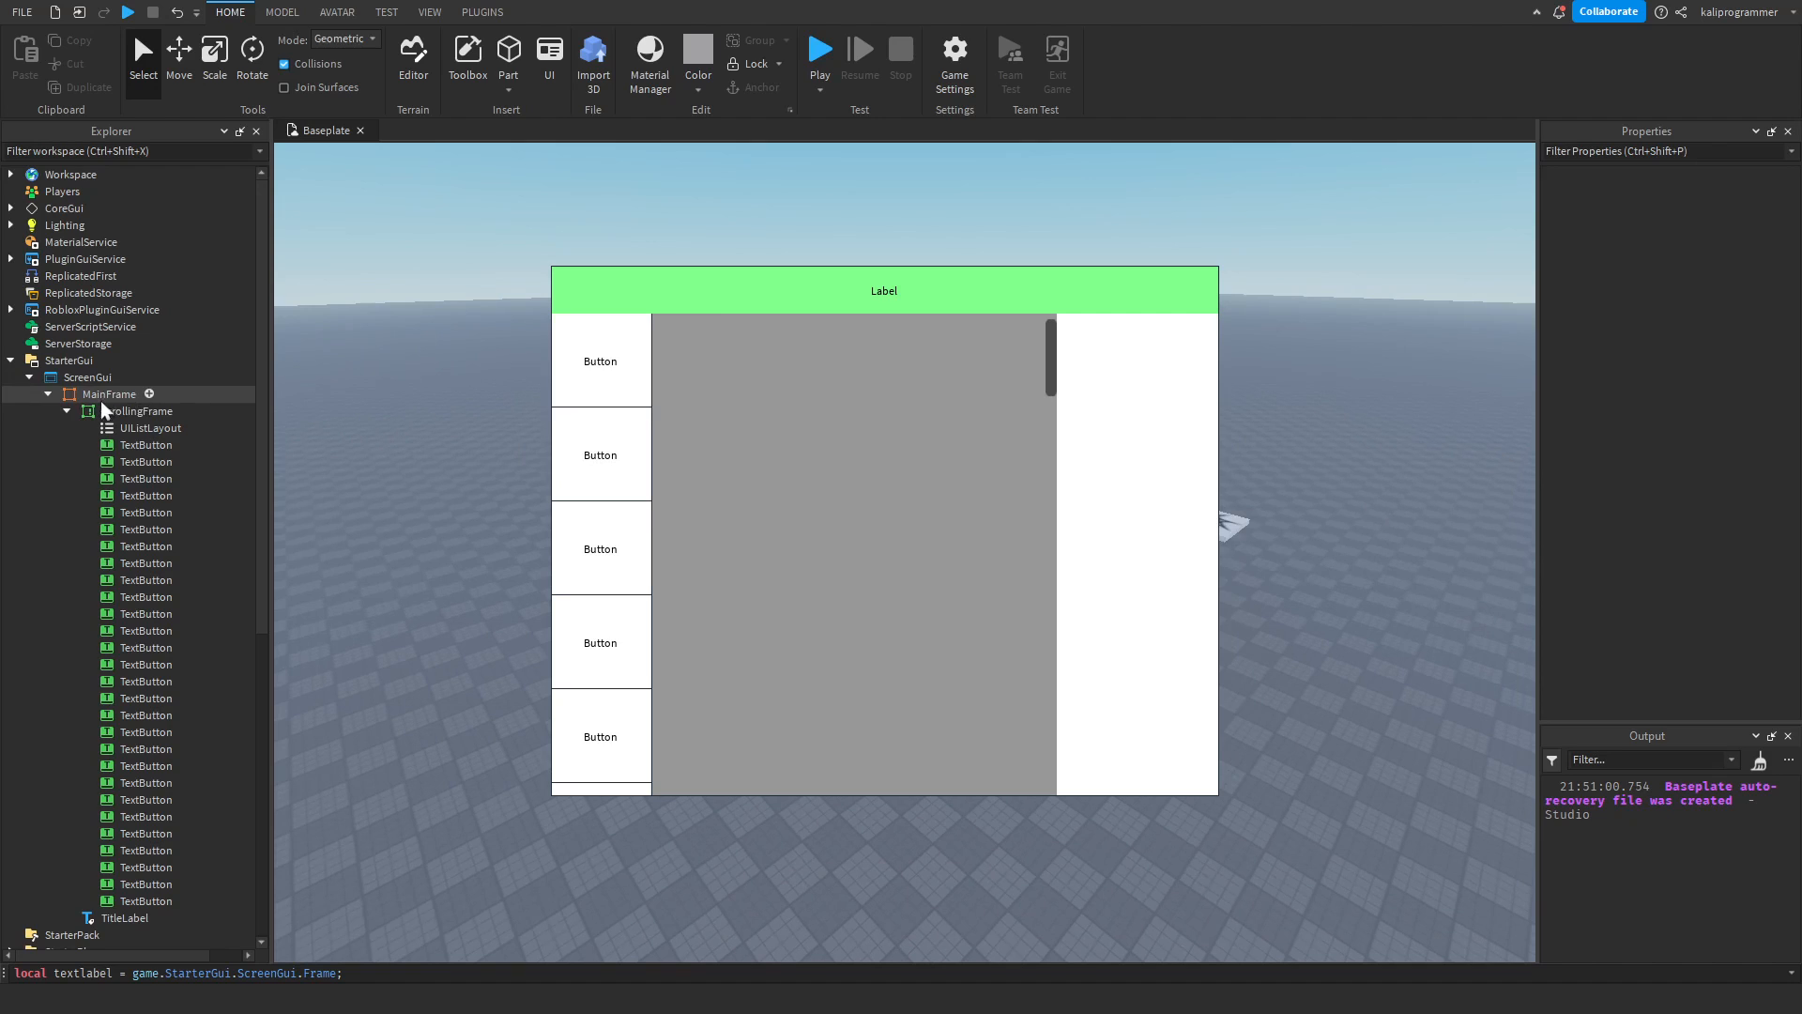
Undo the swap to the list layout and the widening of the ScrollingFrame.
{"action": "left_click", "coordinate": [140, 473]}
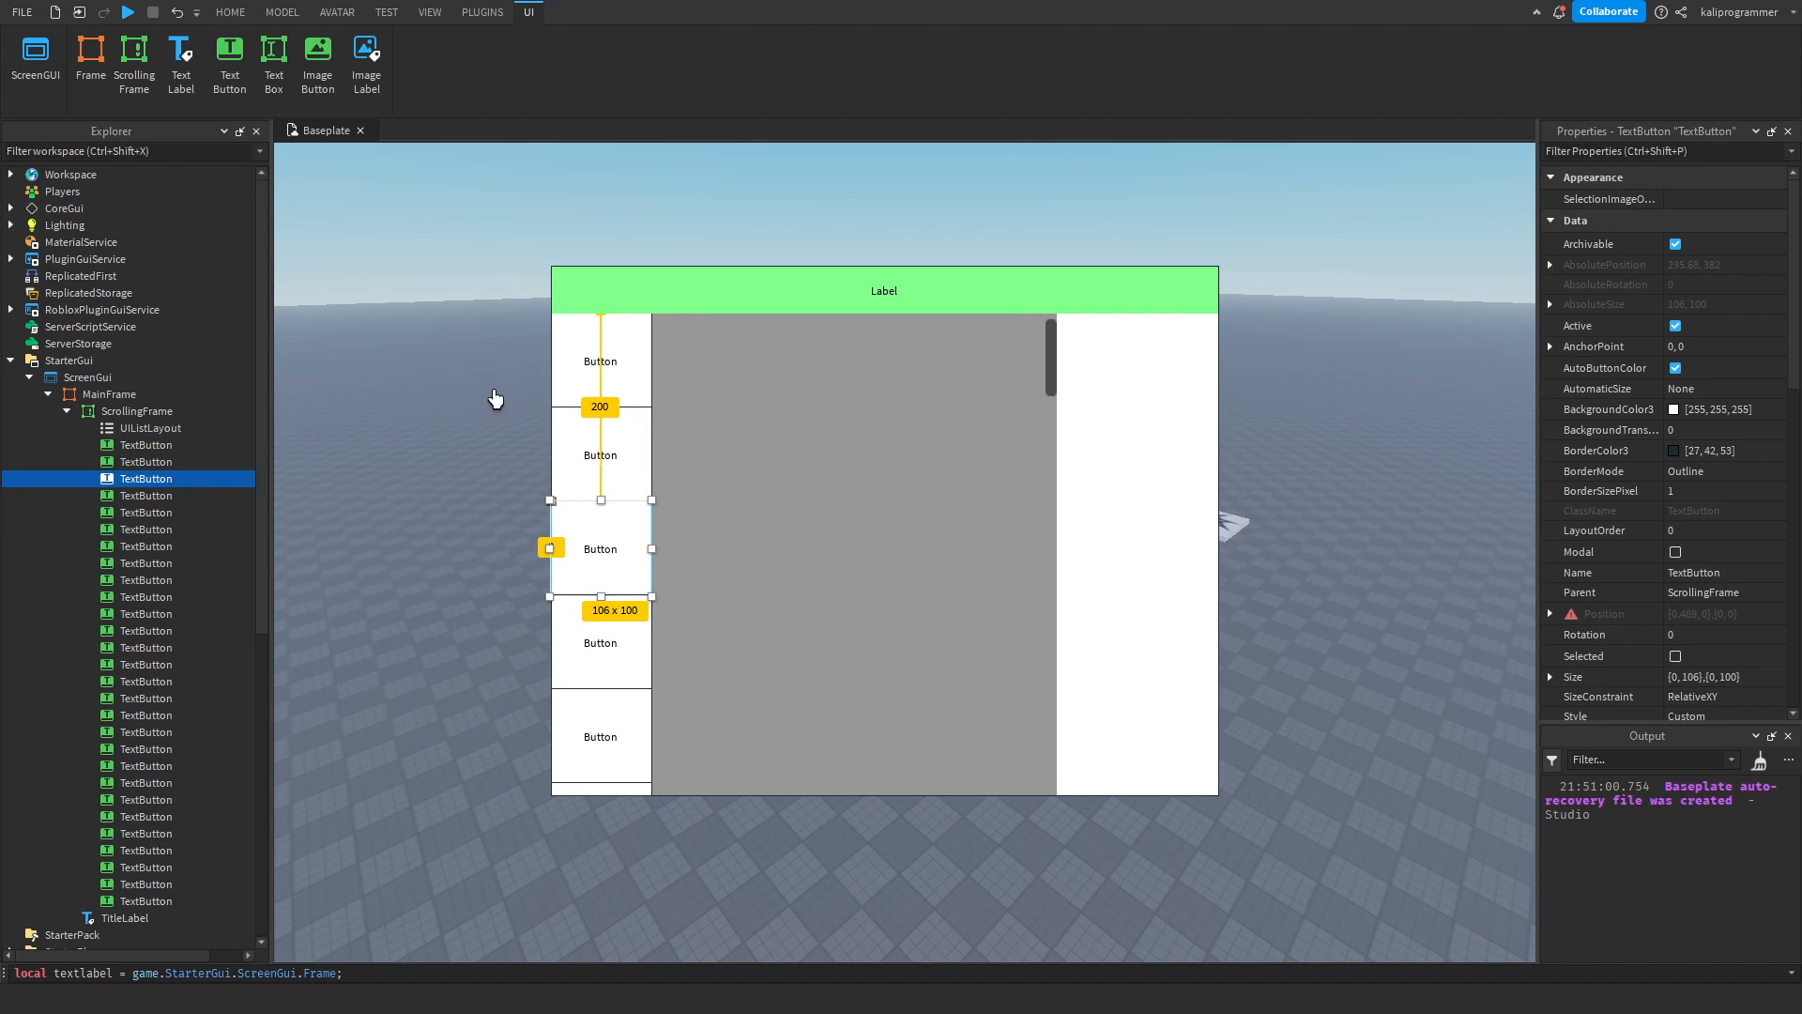
{"action": "key", "text": "ctrl+z"}
{"action": "key", "text": "ctrl+z"}
{"action": "key", "text": "ctrl+z"}
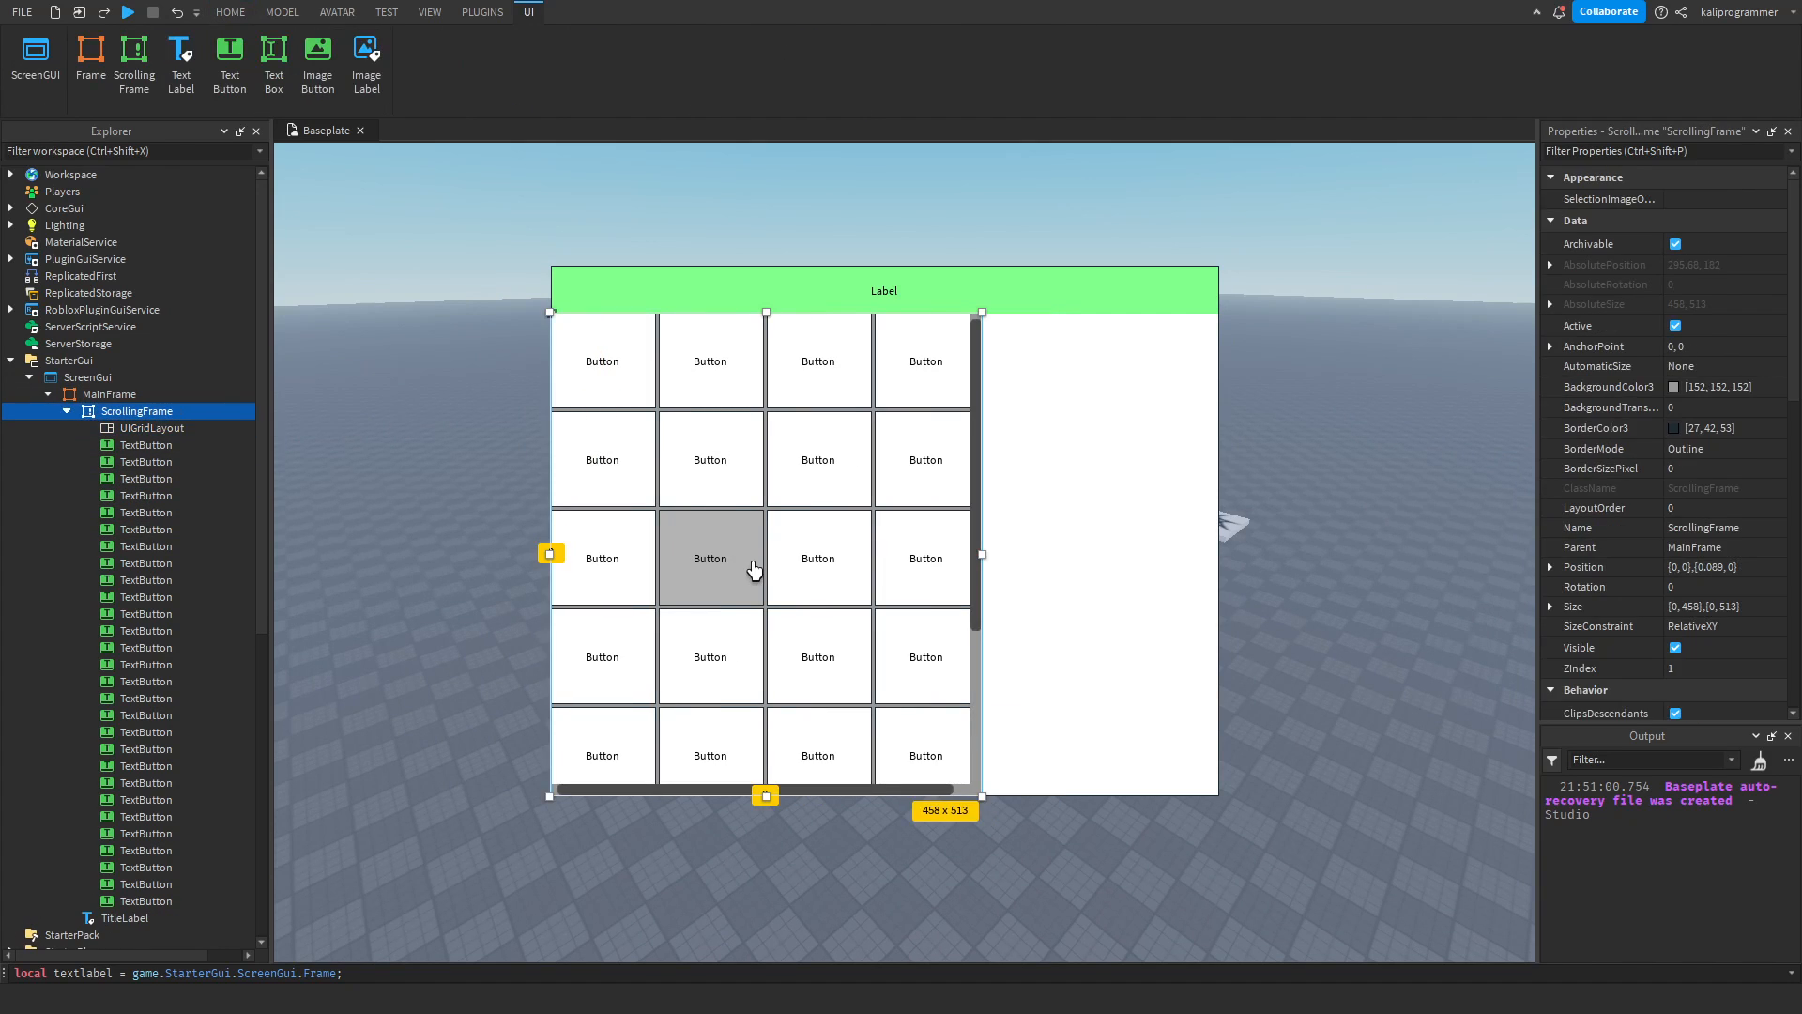
{"action": "left_click", "coordinate": [526, 765]}
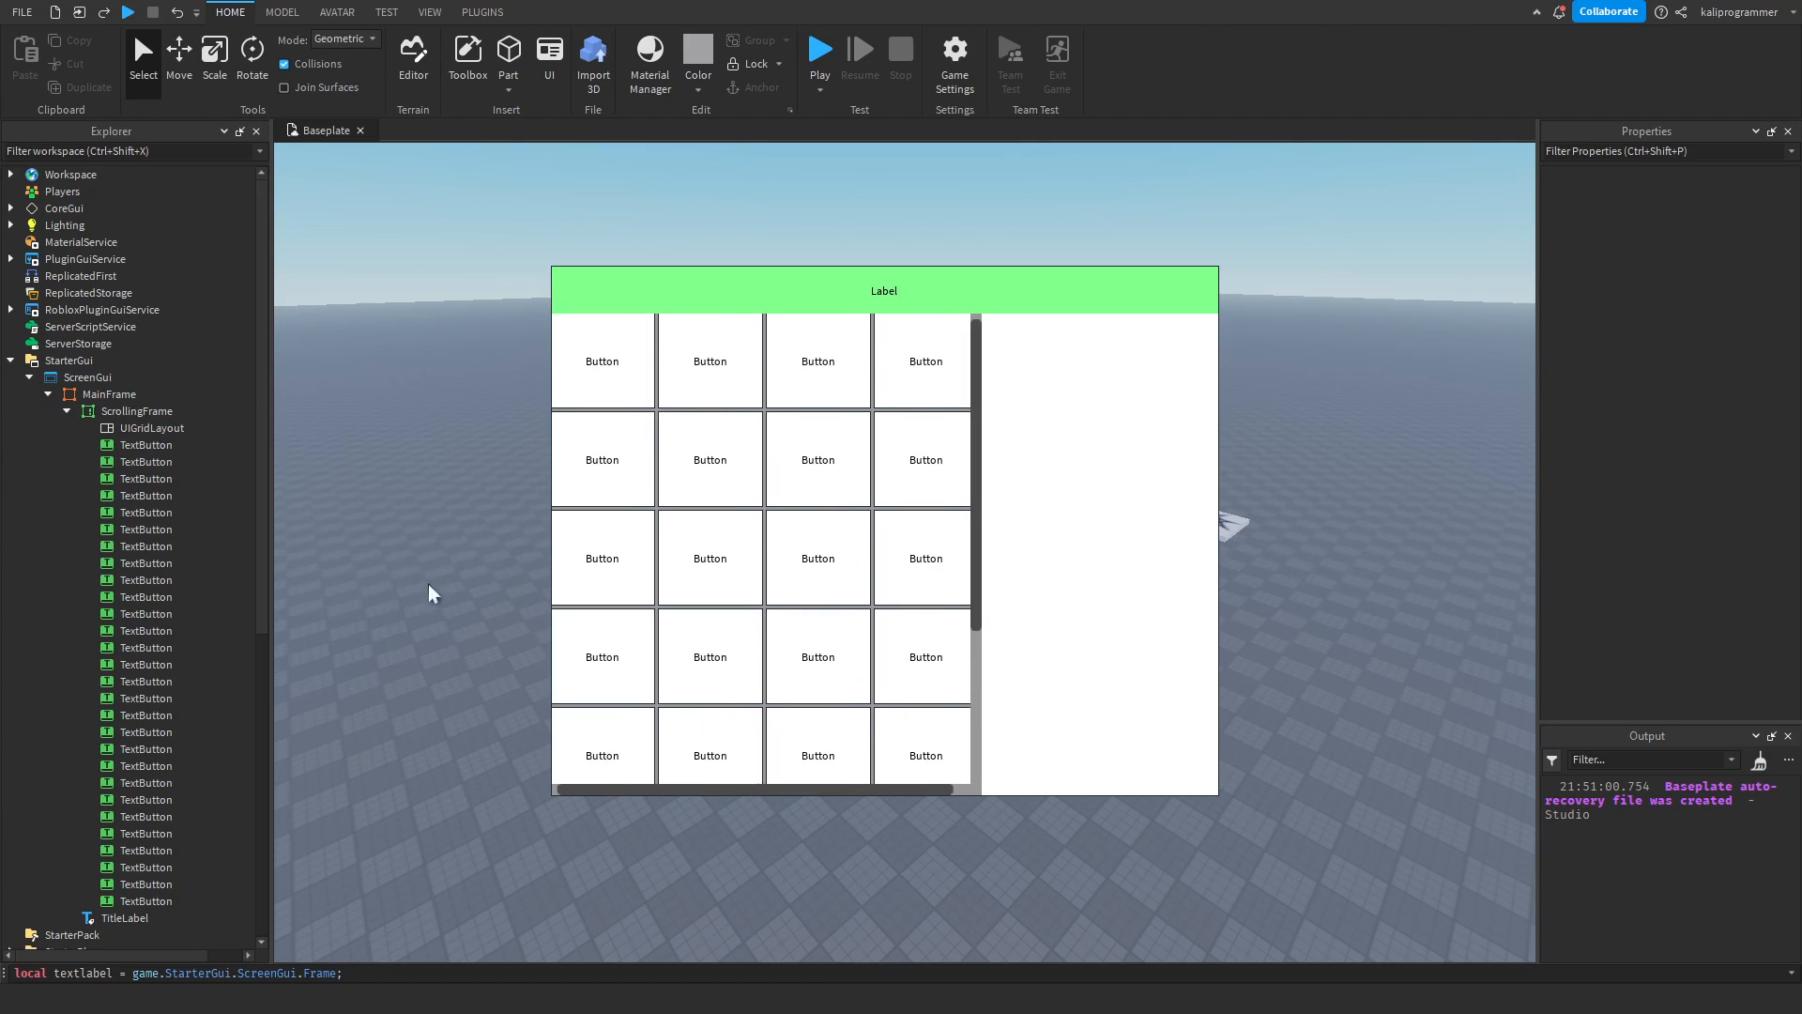
Try AutomaticCanvasSize X on the ScrollingFrame, and set it to Y.
{"action": "left_click", "coordinate": [87, 412]}
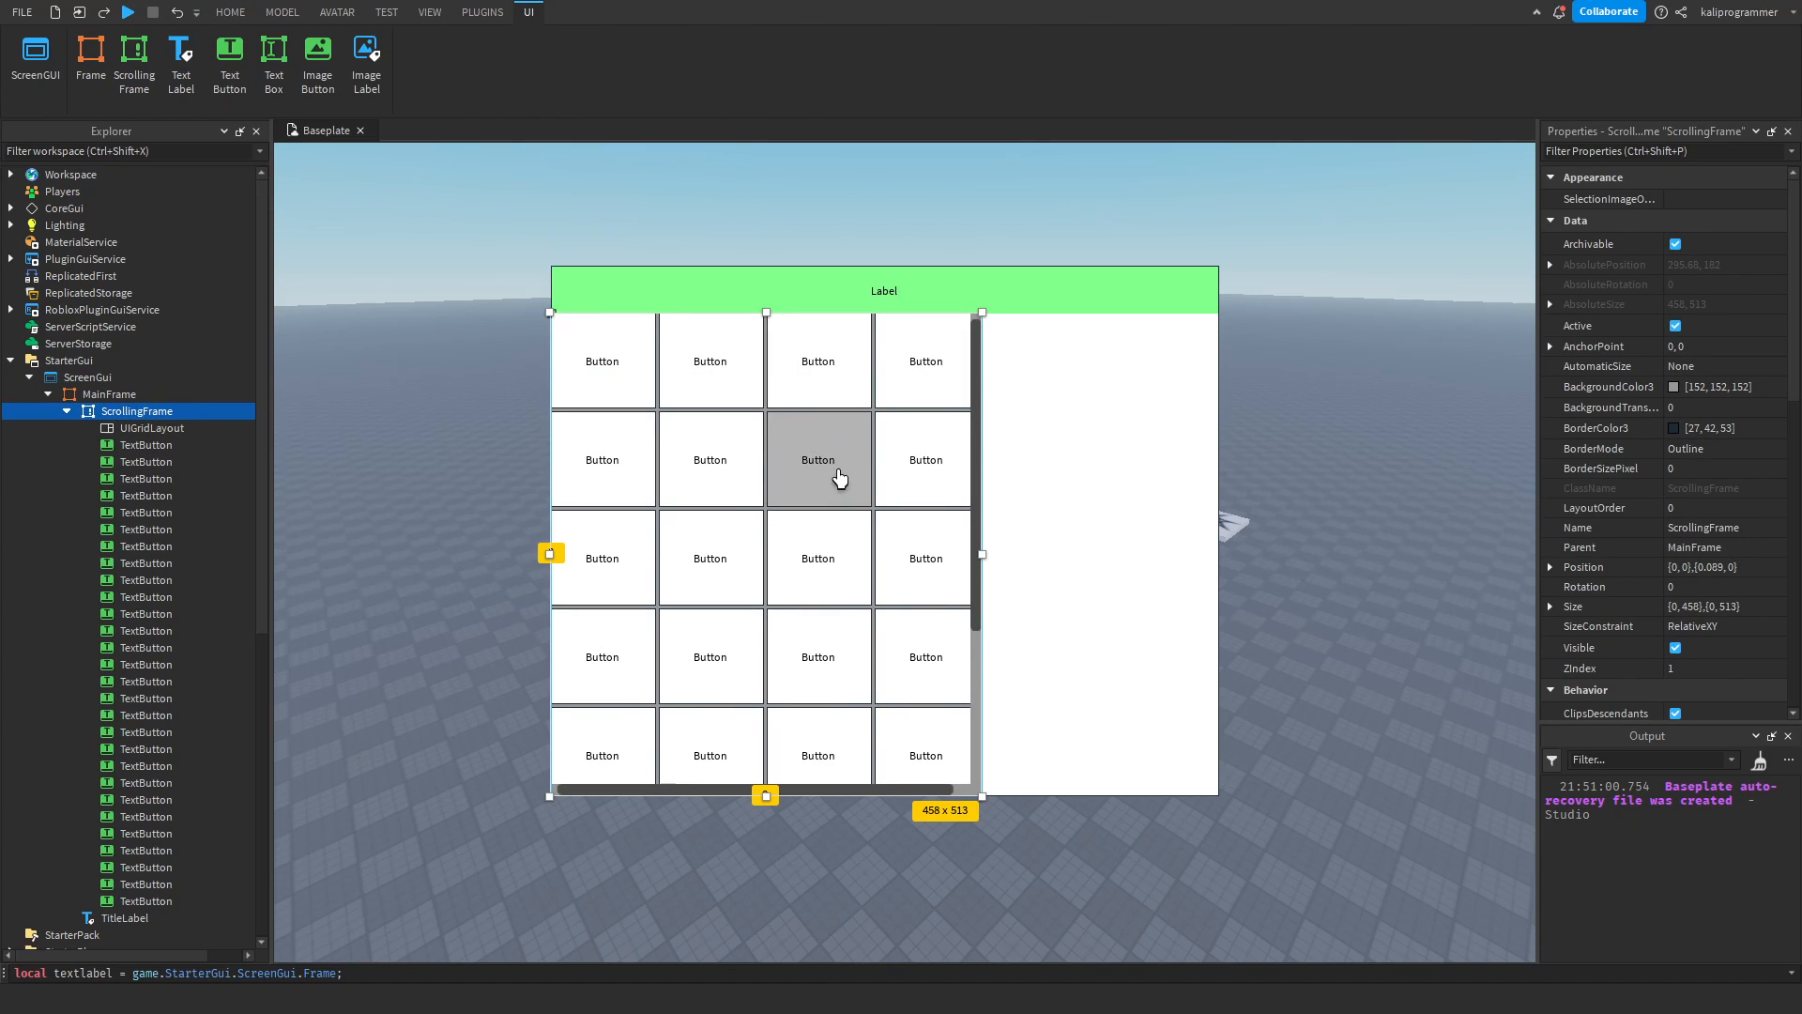
{"action": "scroll", "coordinate": [1611, 452], "scroll_direction": "down", "scroll_amount": 5}
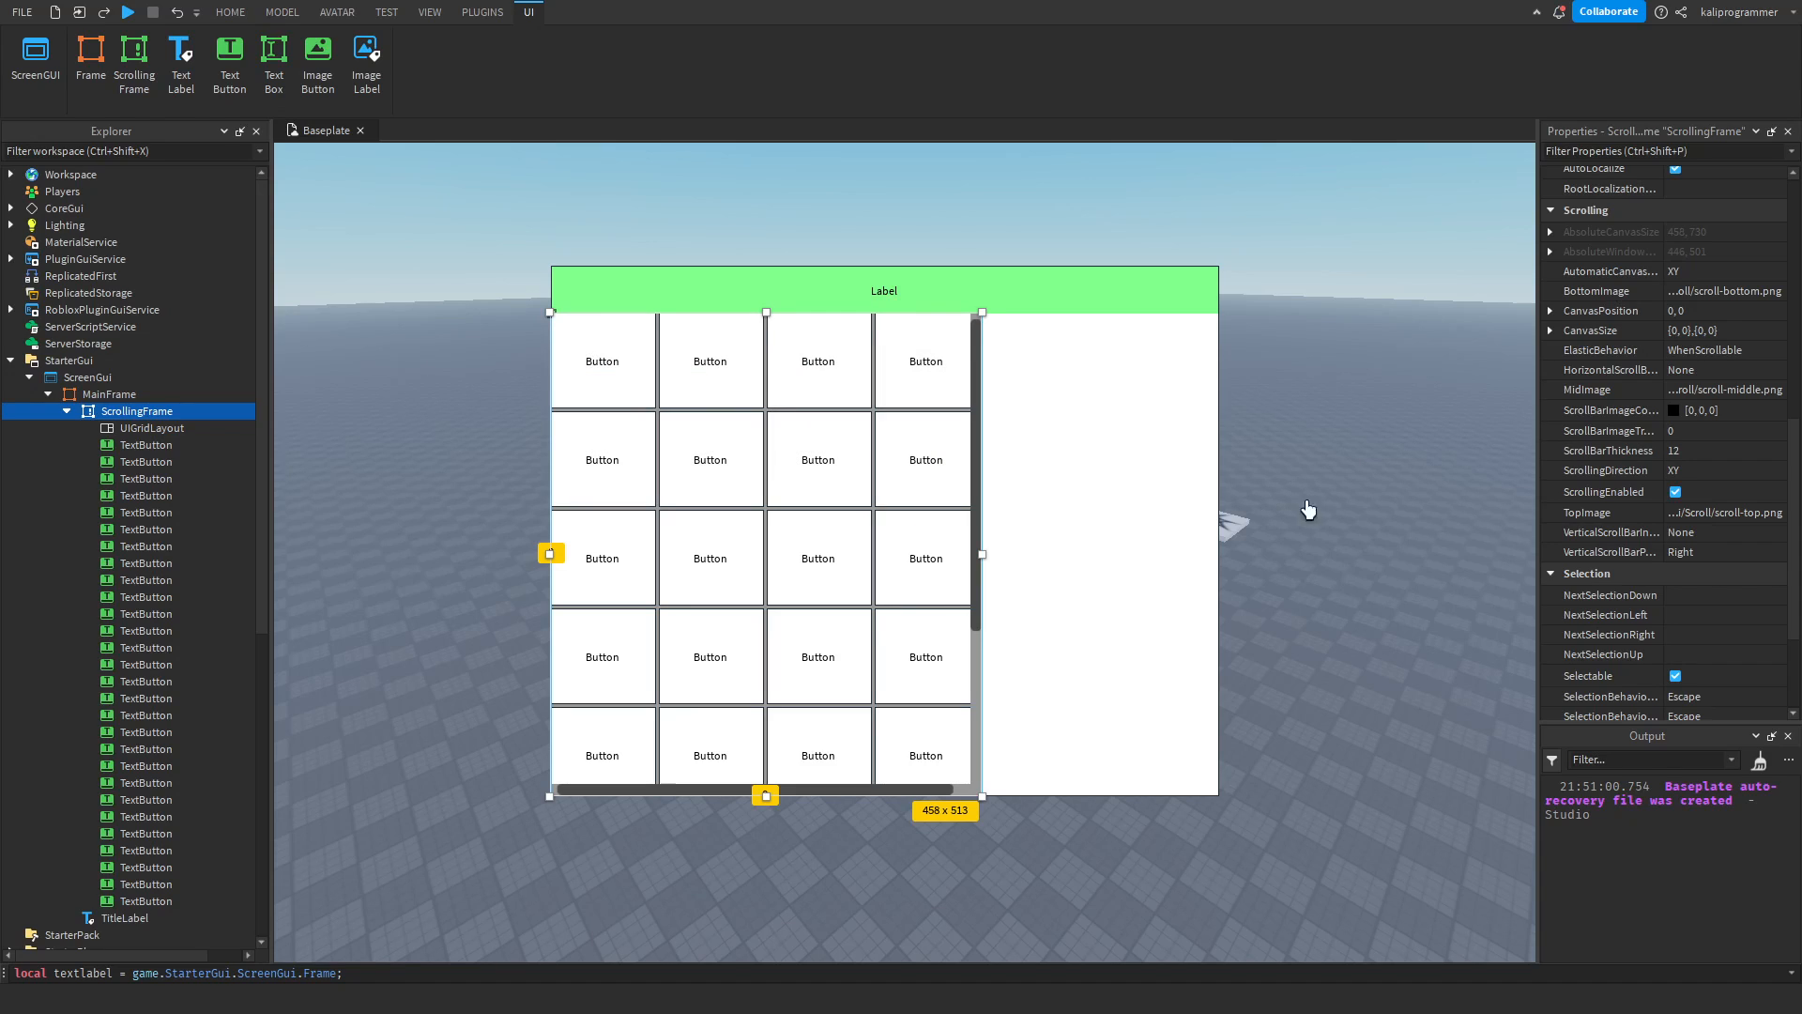
{"action": "left_click", "coordinate": [1702, 271]}
{"action": "left_click", "coordinate": [1708, 270]}
{"action": "left_click", "coordinate": [1686, 296]}
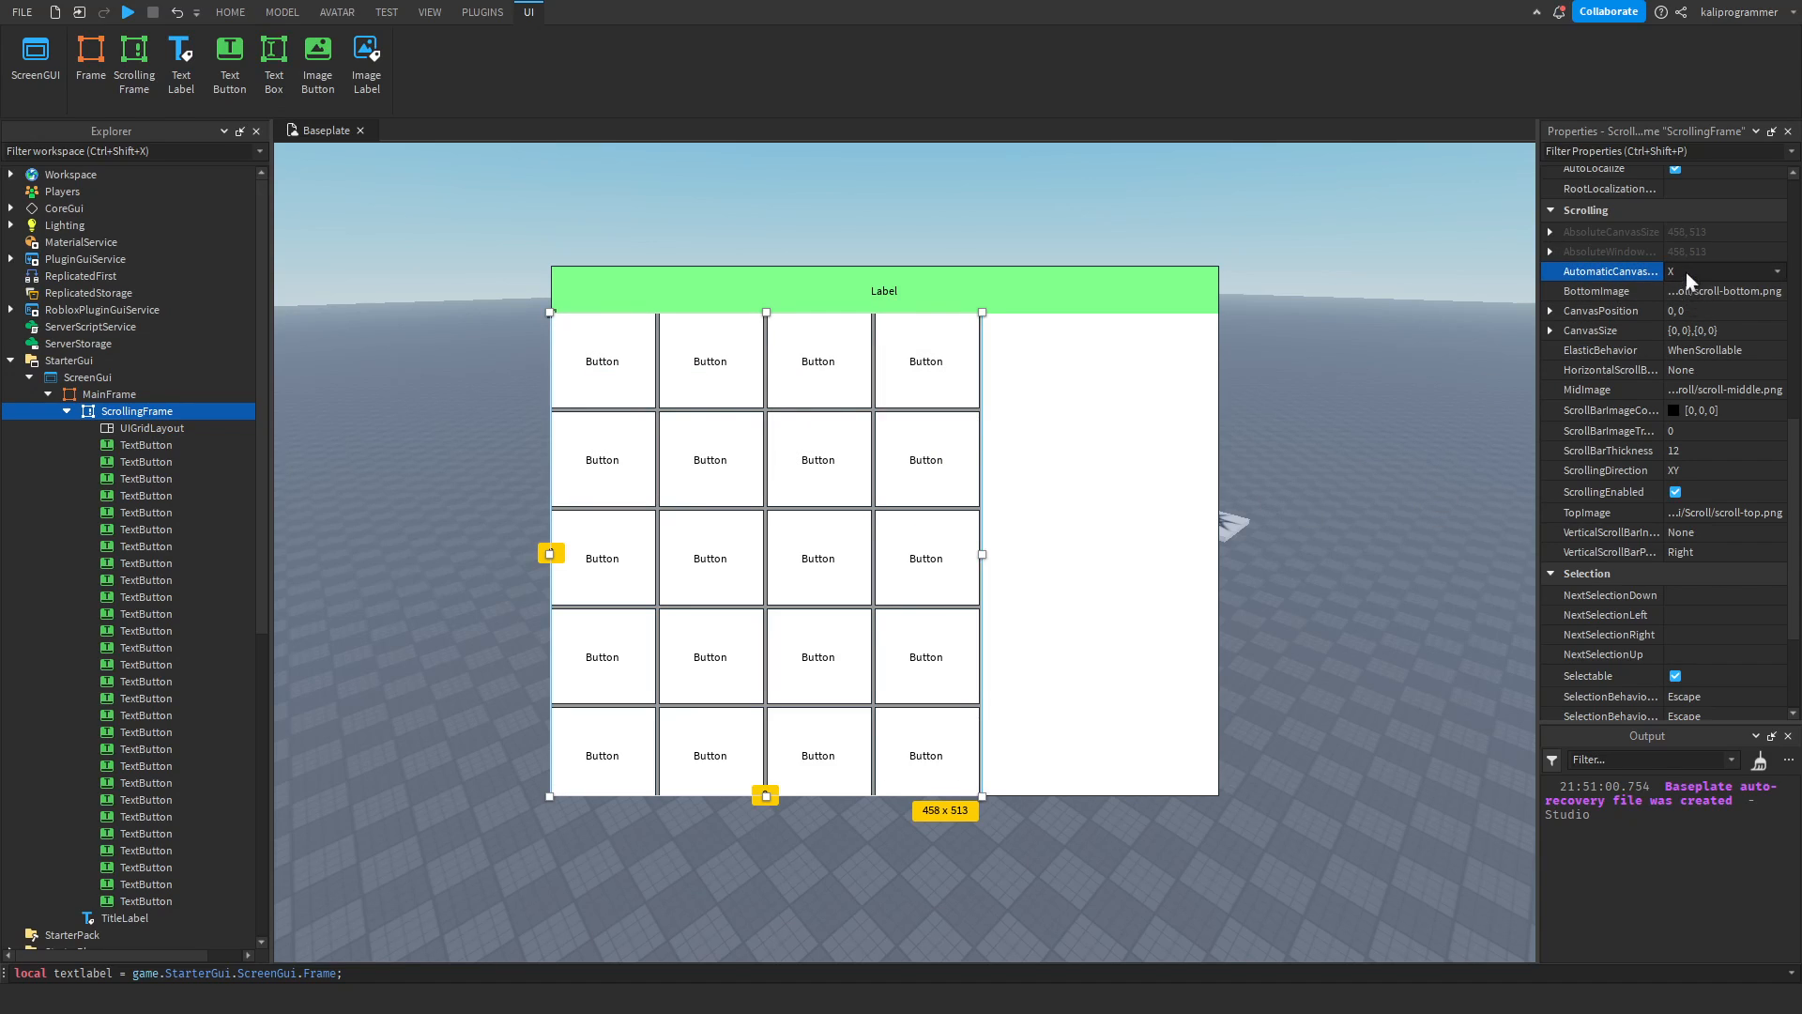
{"action": "left_click", "coordinate": [1697, 330]}
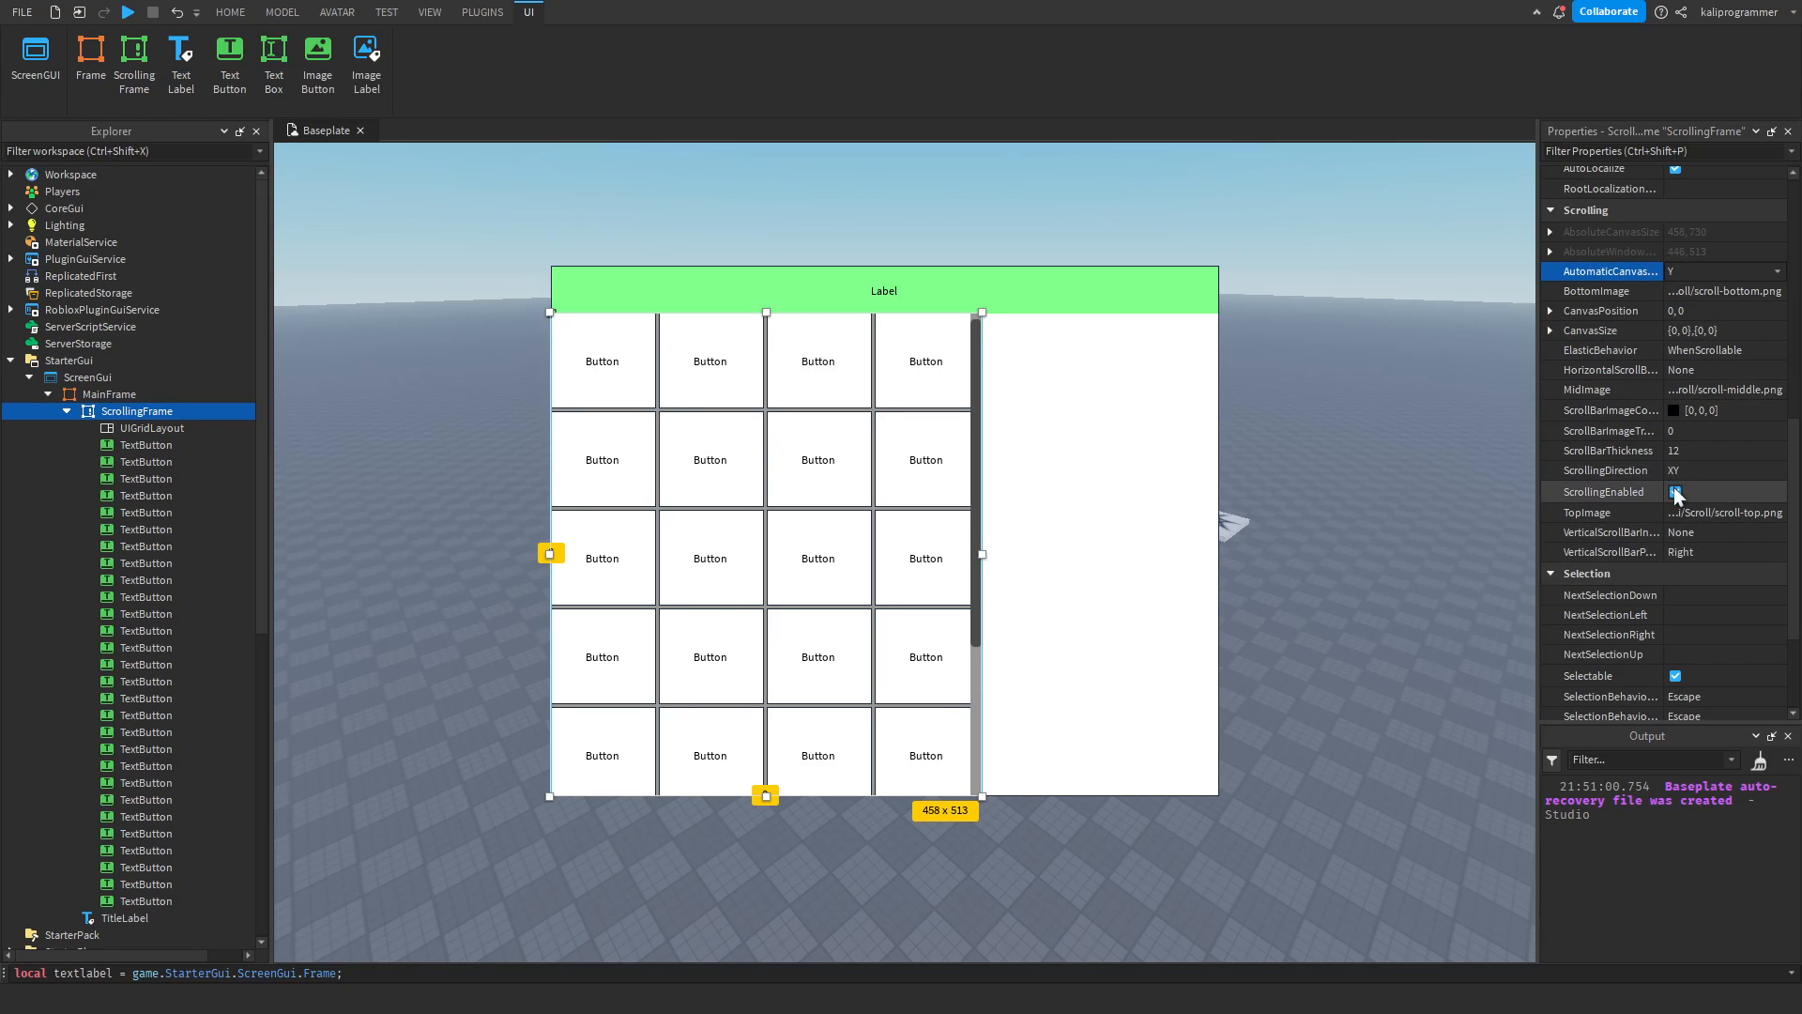
Try turning ScrollingEnabled off for the ScrollingFrame, and turn it back on.
{"action": "left_click", "coordinate": [1676, 491]}
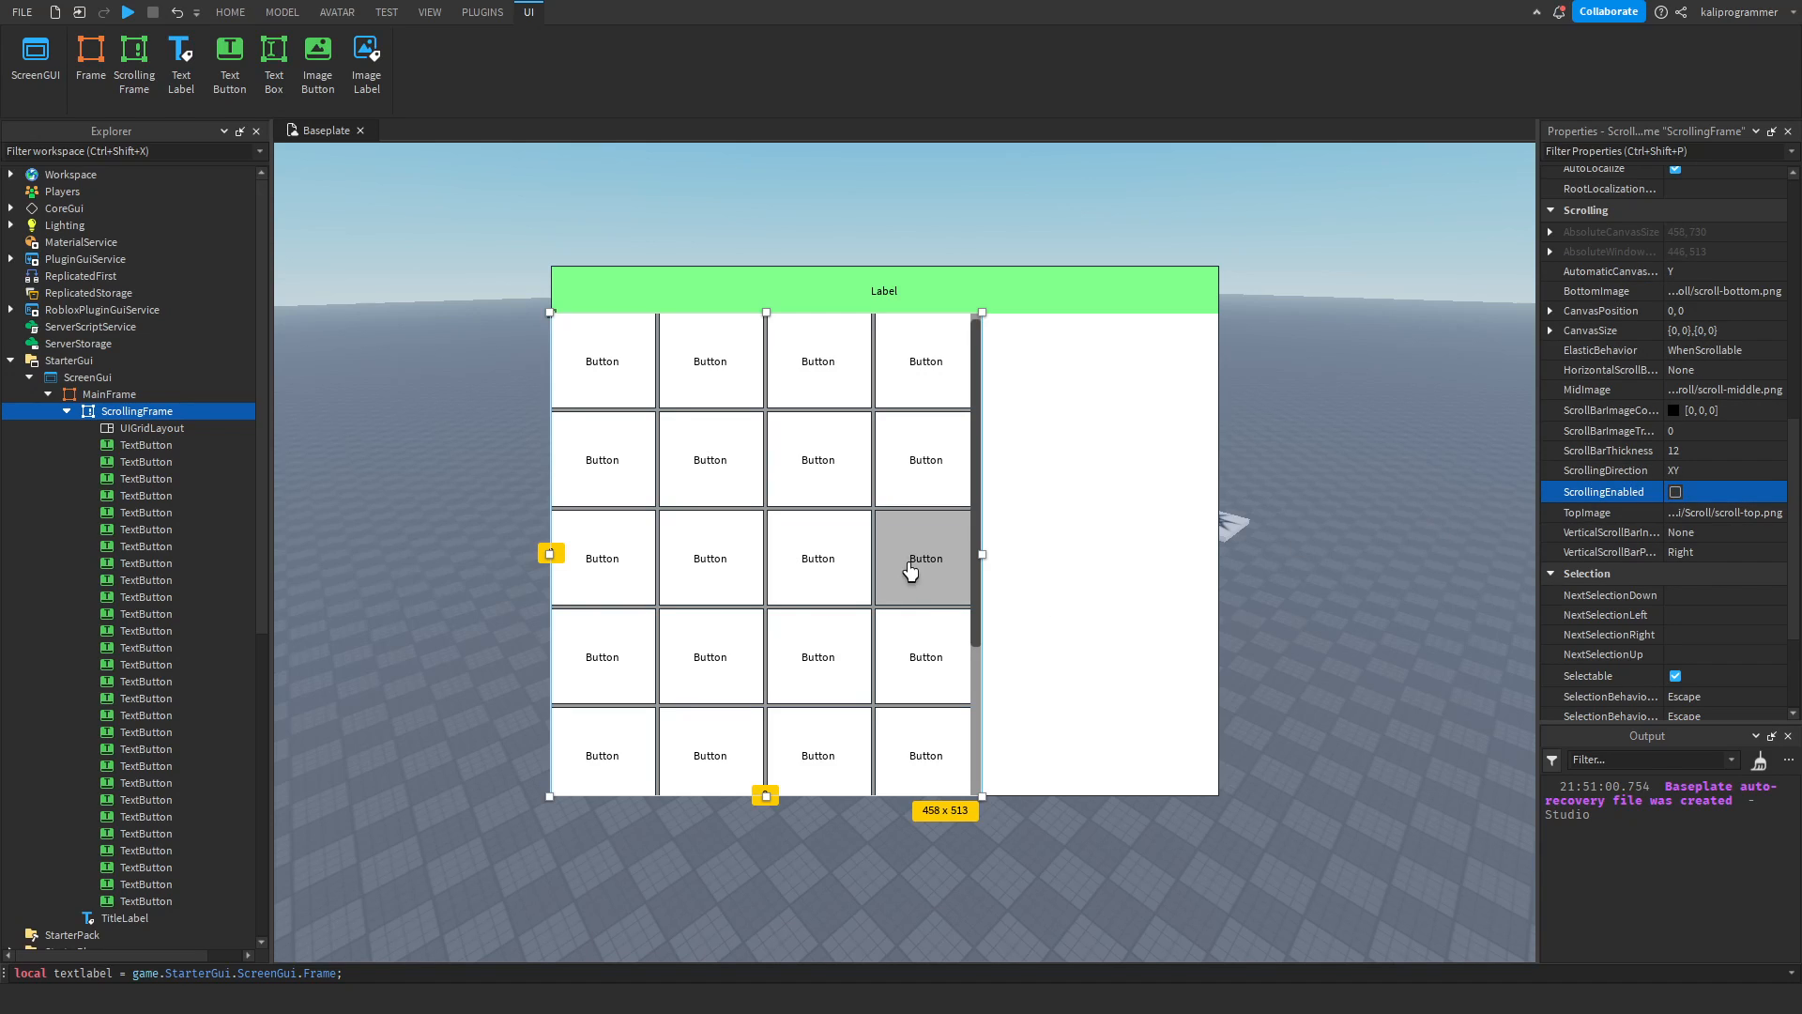
{"action": "left_click", "coordinate": [1675, 491]}
{"action": "left_click", "coordinate": [1675, 492]}
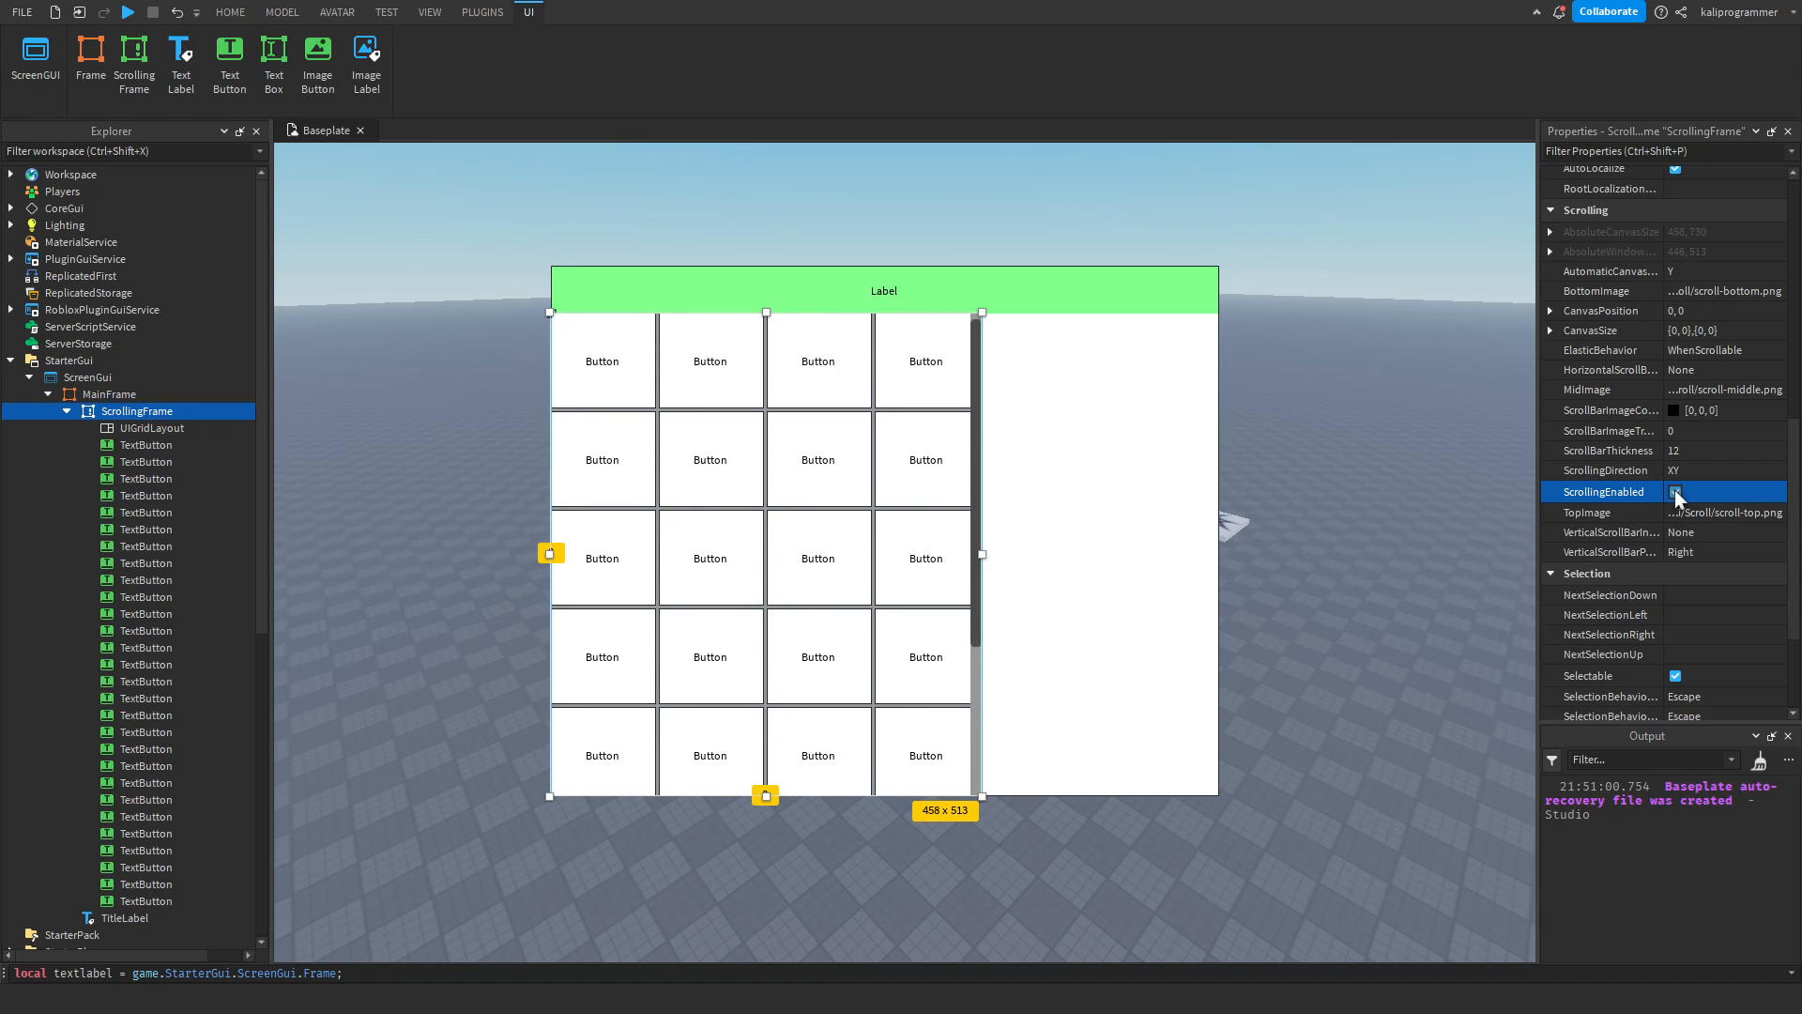
{"action": "left_click", "coordinate": [1675, 492]}
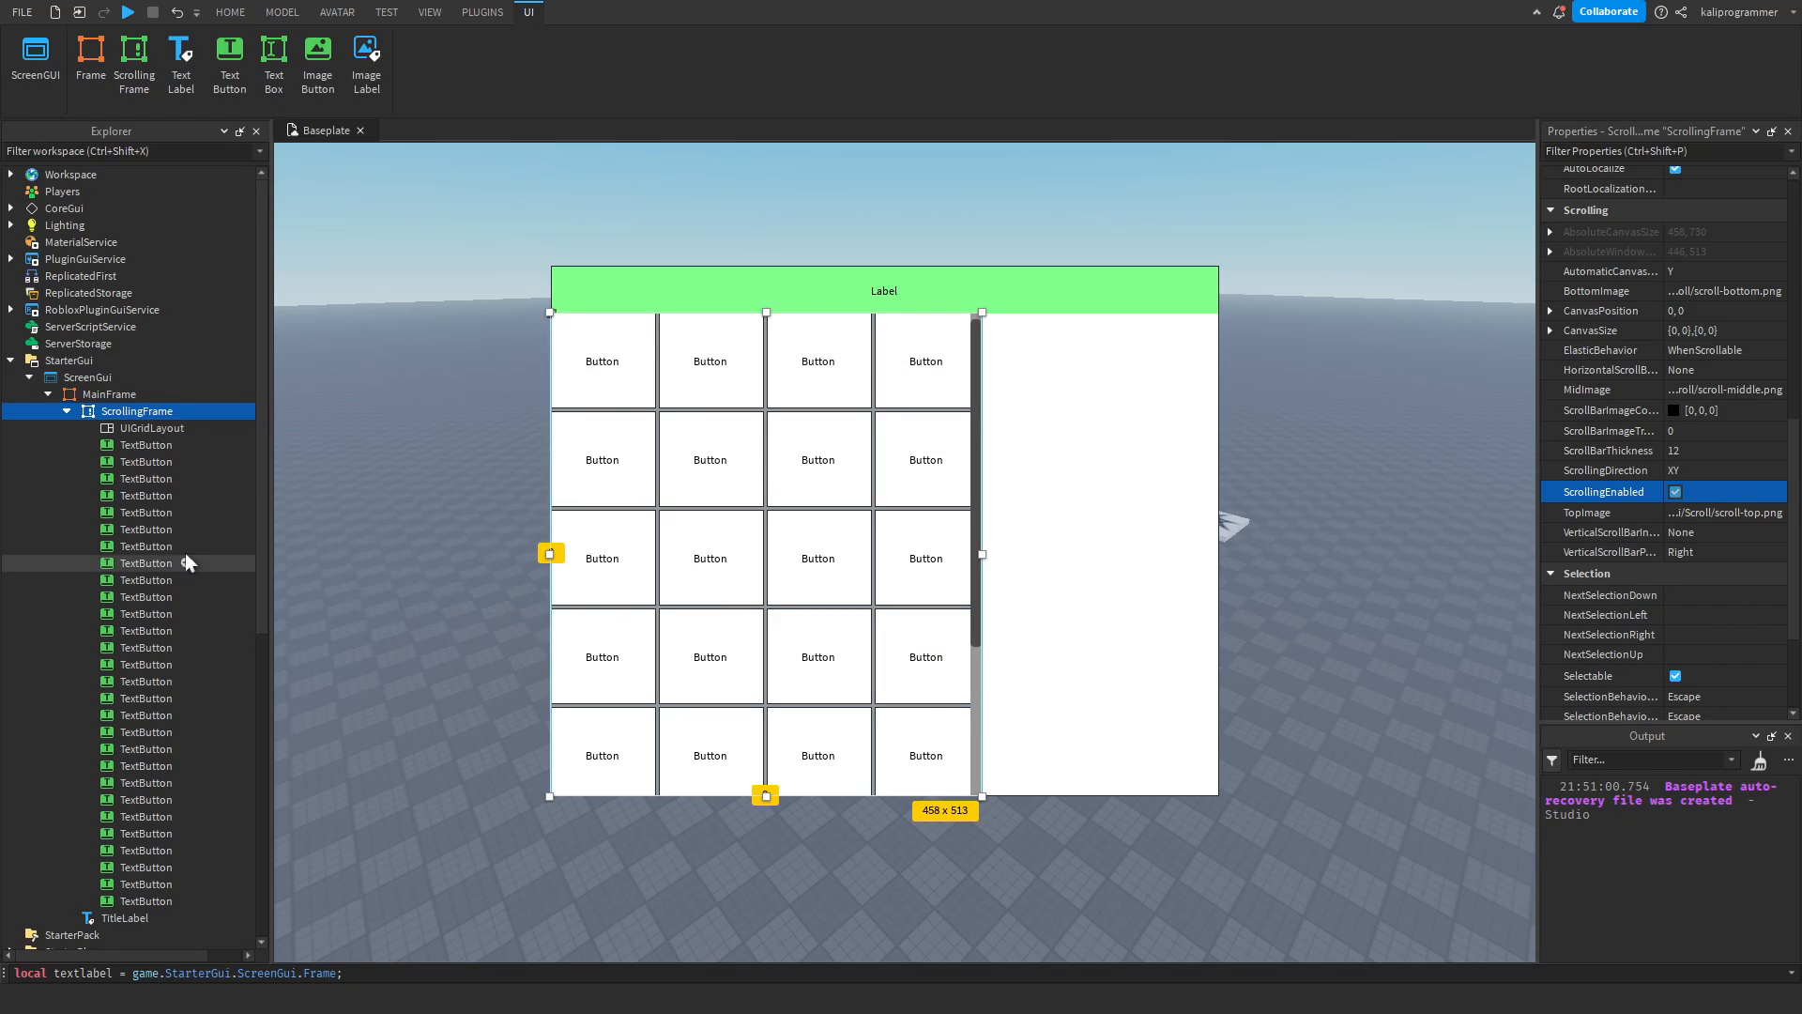
Set the TitleLabel's font to Roboto italic, trying the Bold weight before choosing Thin.
{"action": "left_click", "coordinate": [146, 445]}
{"action": "left_click", "coordinate": [910, 298]}
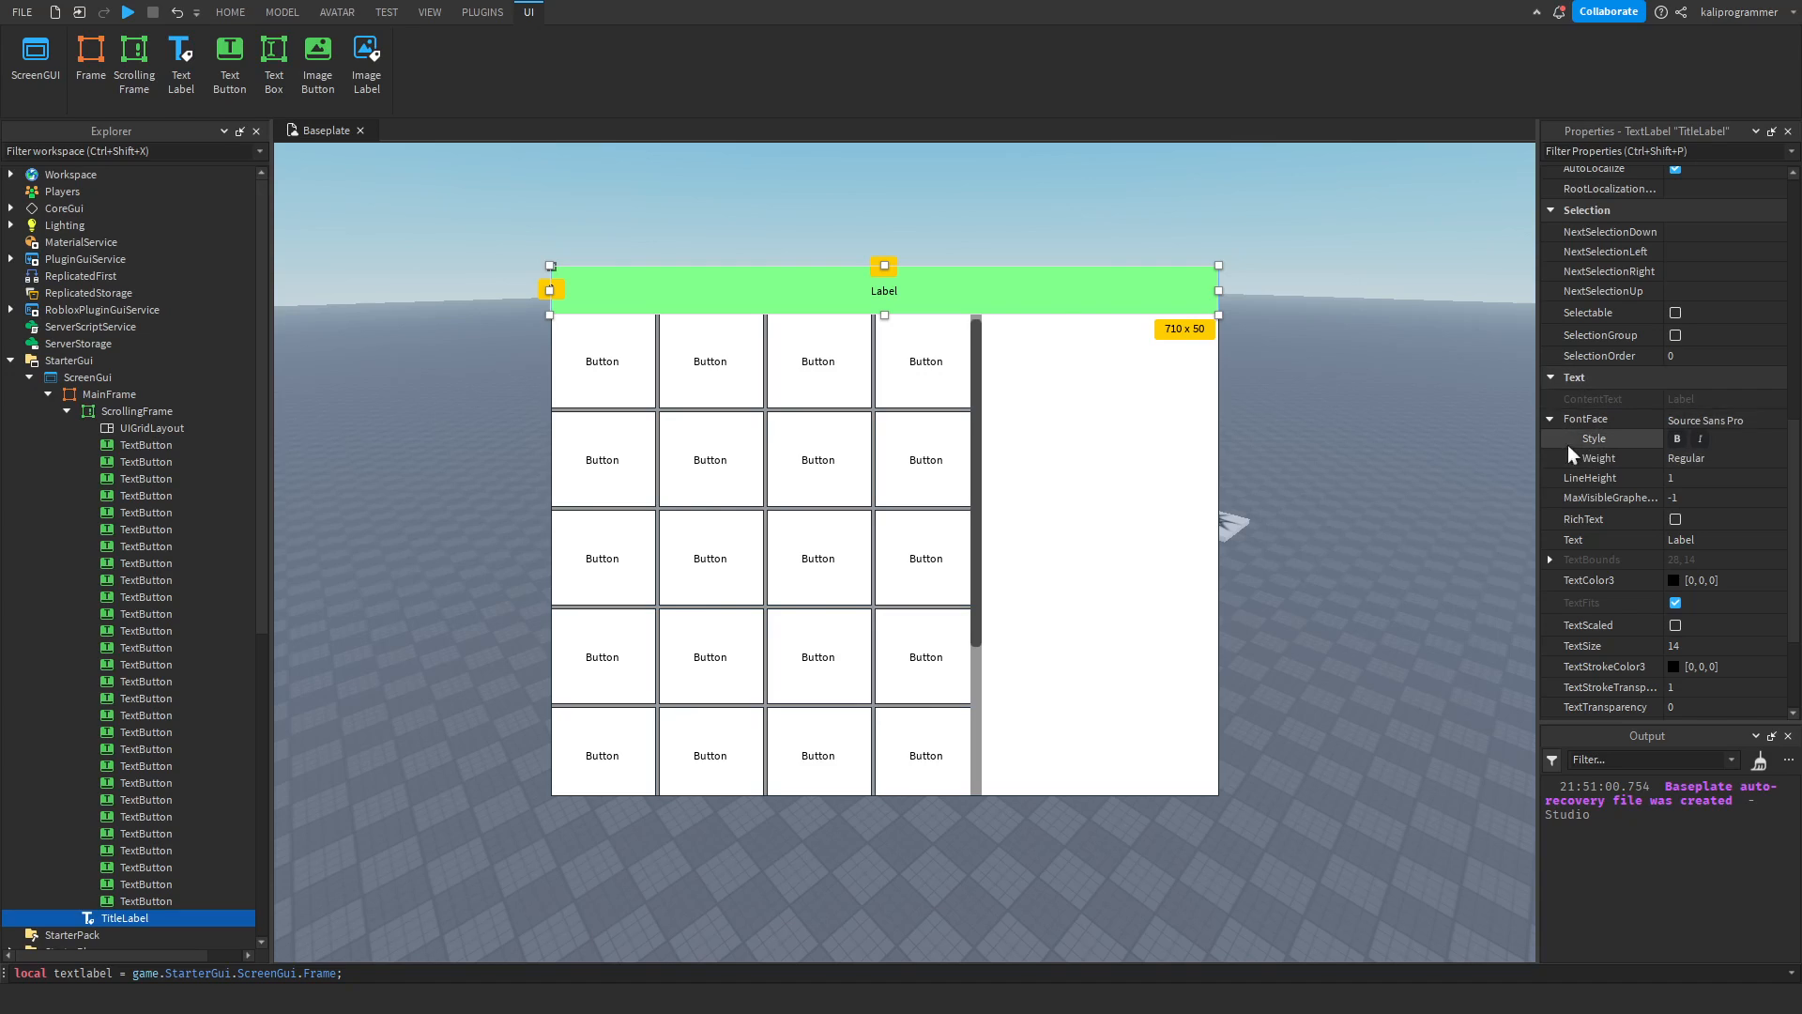
{"action": "left_click", "coordinate": [1687, 419]}
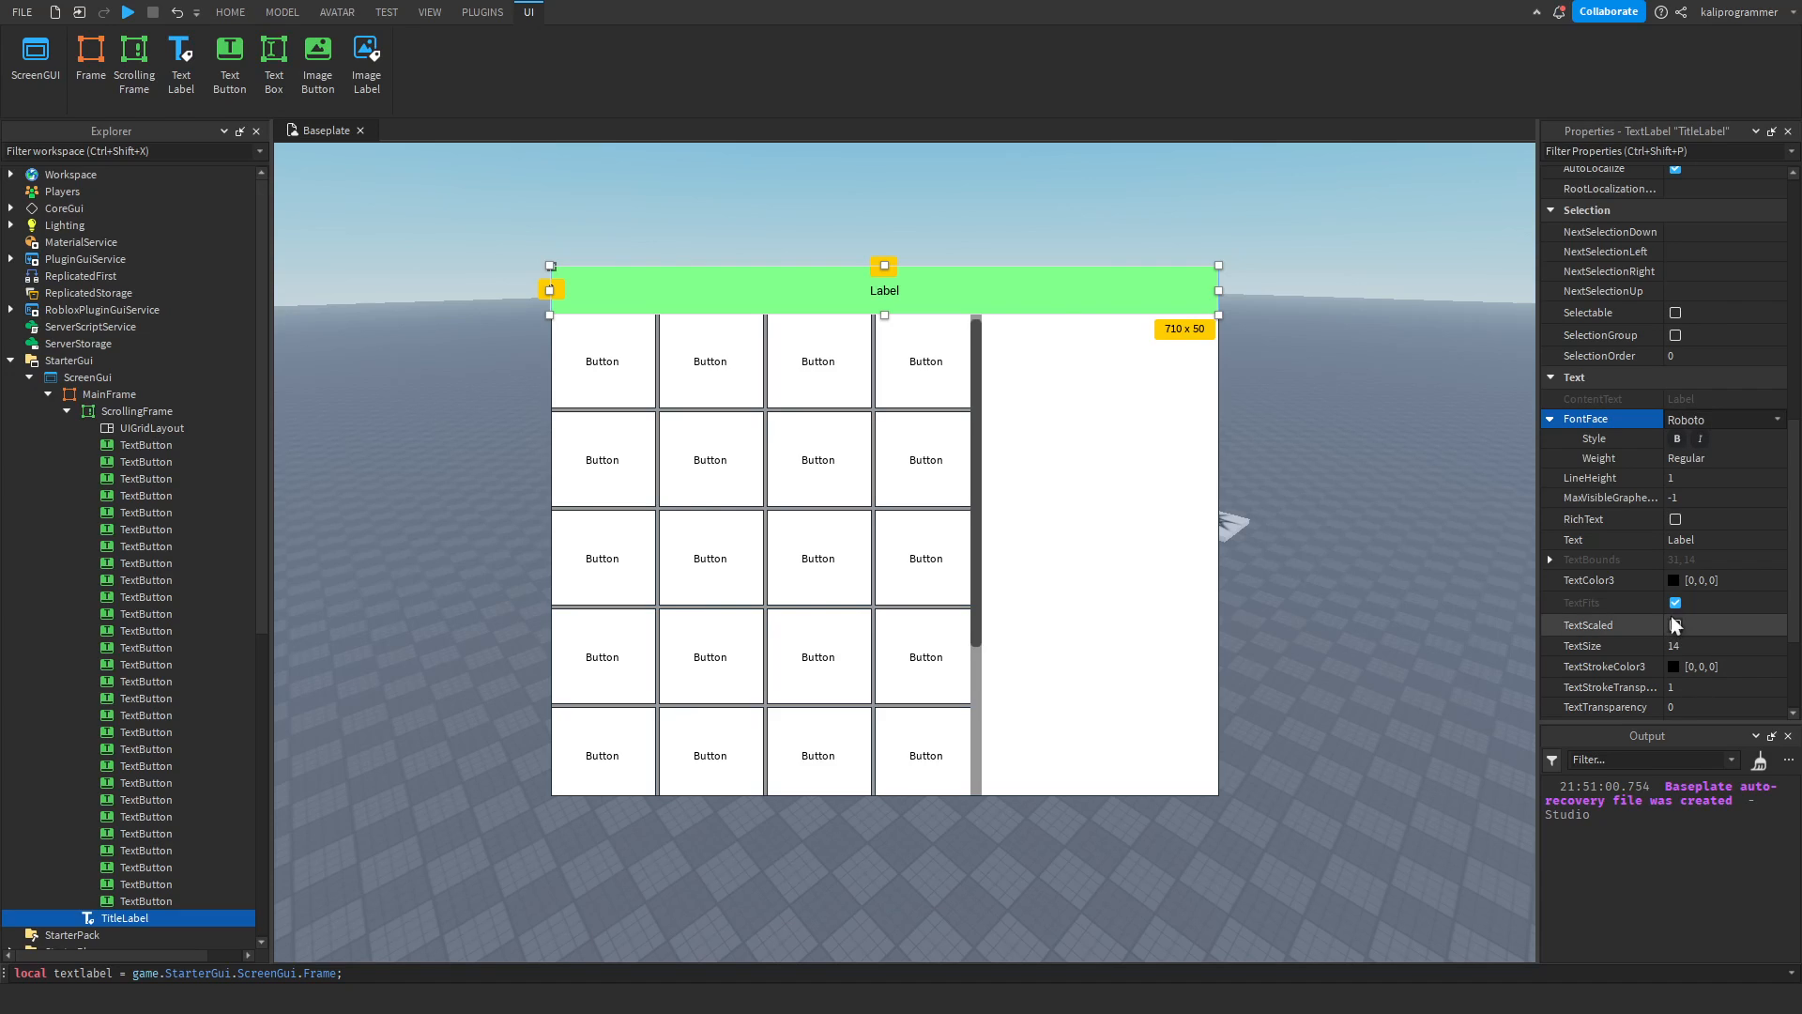
{"action": "left_click", "coordinate": [1679, 438]}
{"action": "left_click", "coordinate": [1700, 439]}
{"action": "left_click", "coordinate": [1725, 456]}
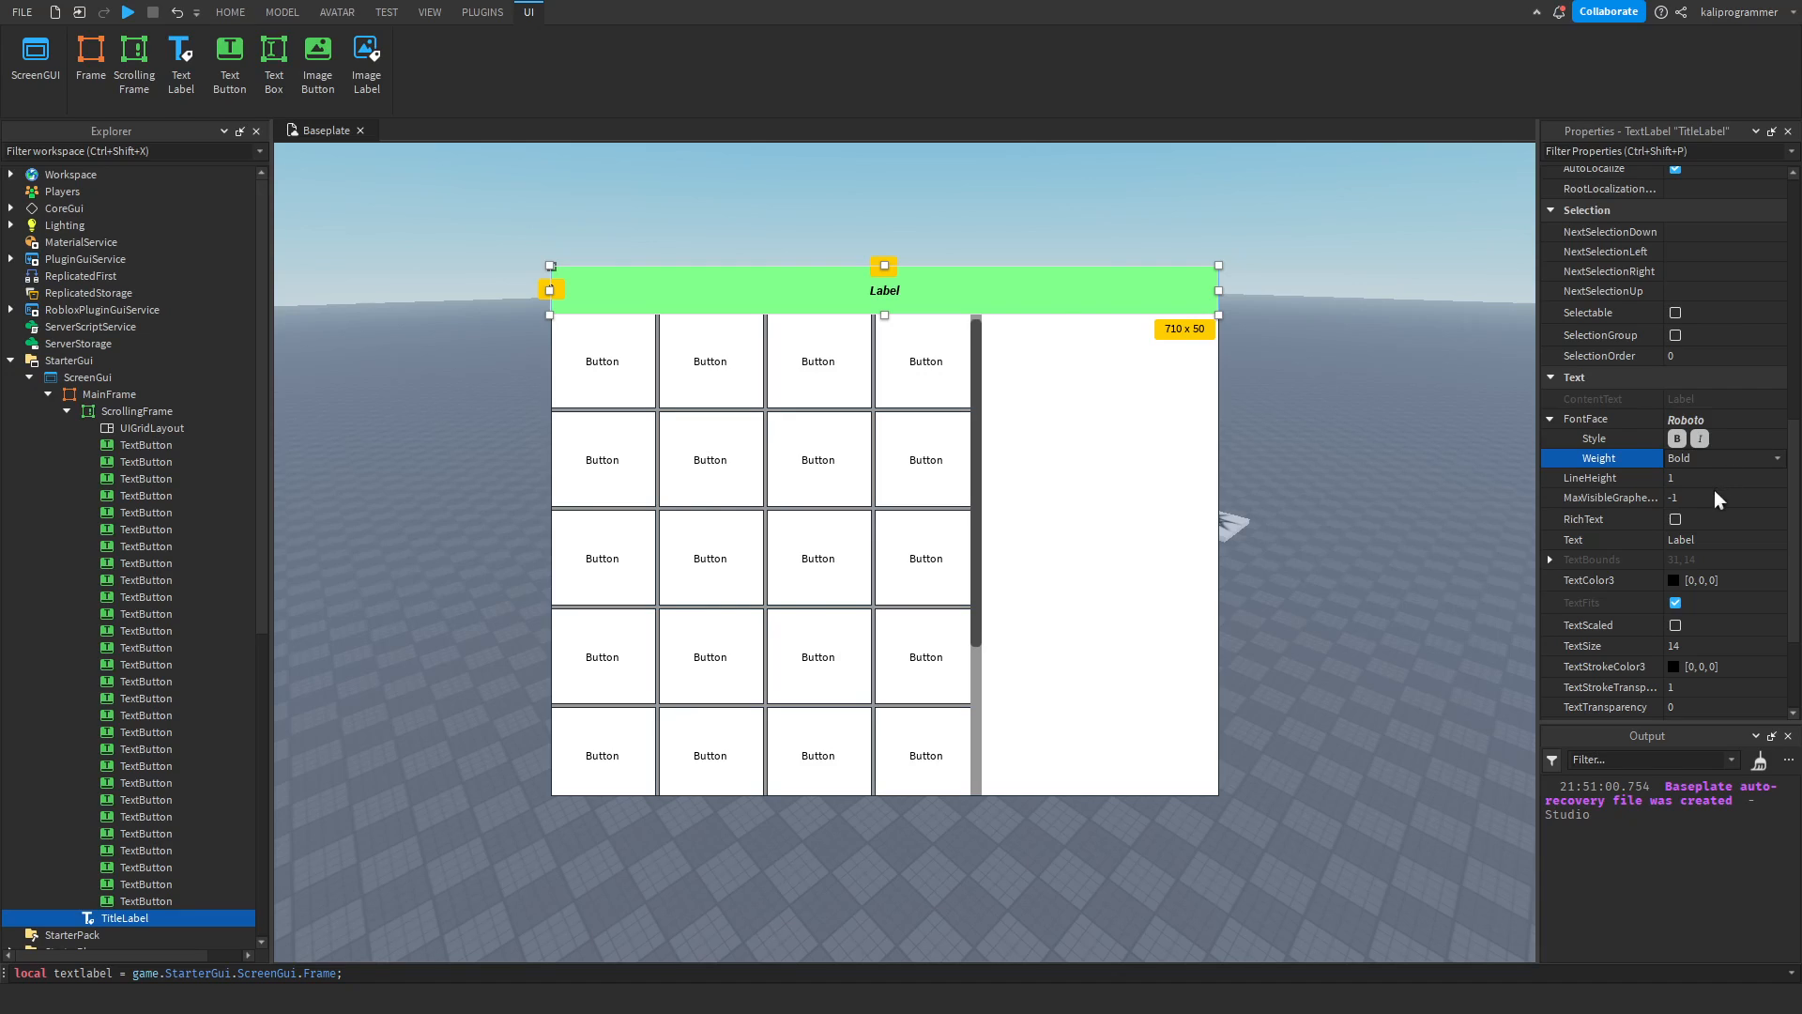
{"action": "left_click", "coordinate": [1698, 471]}
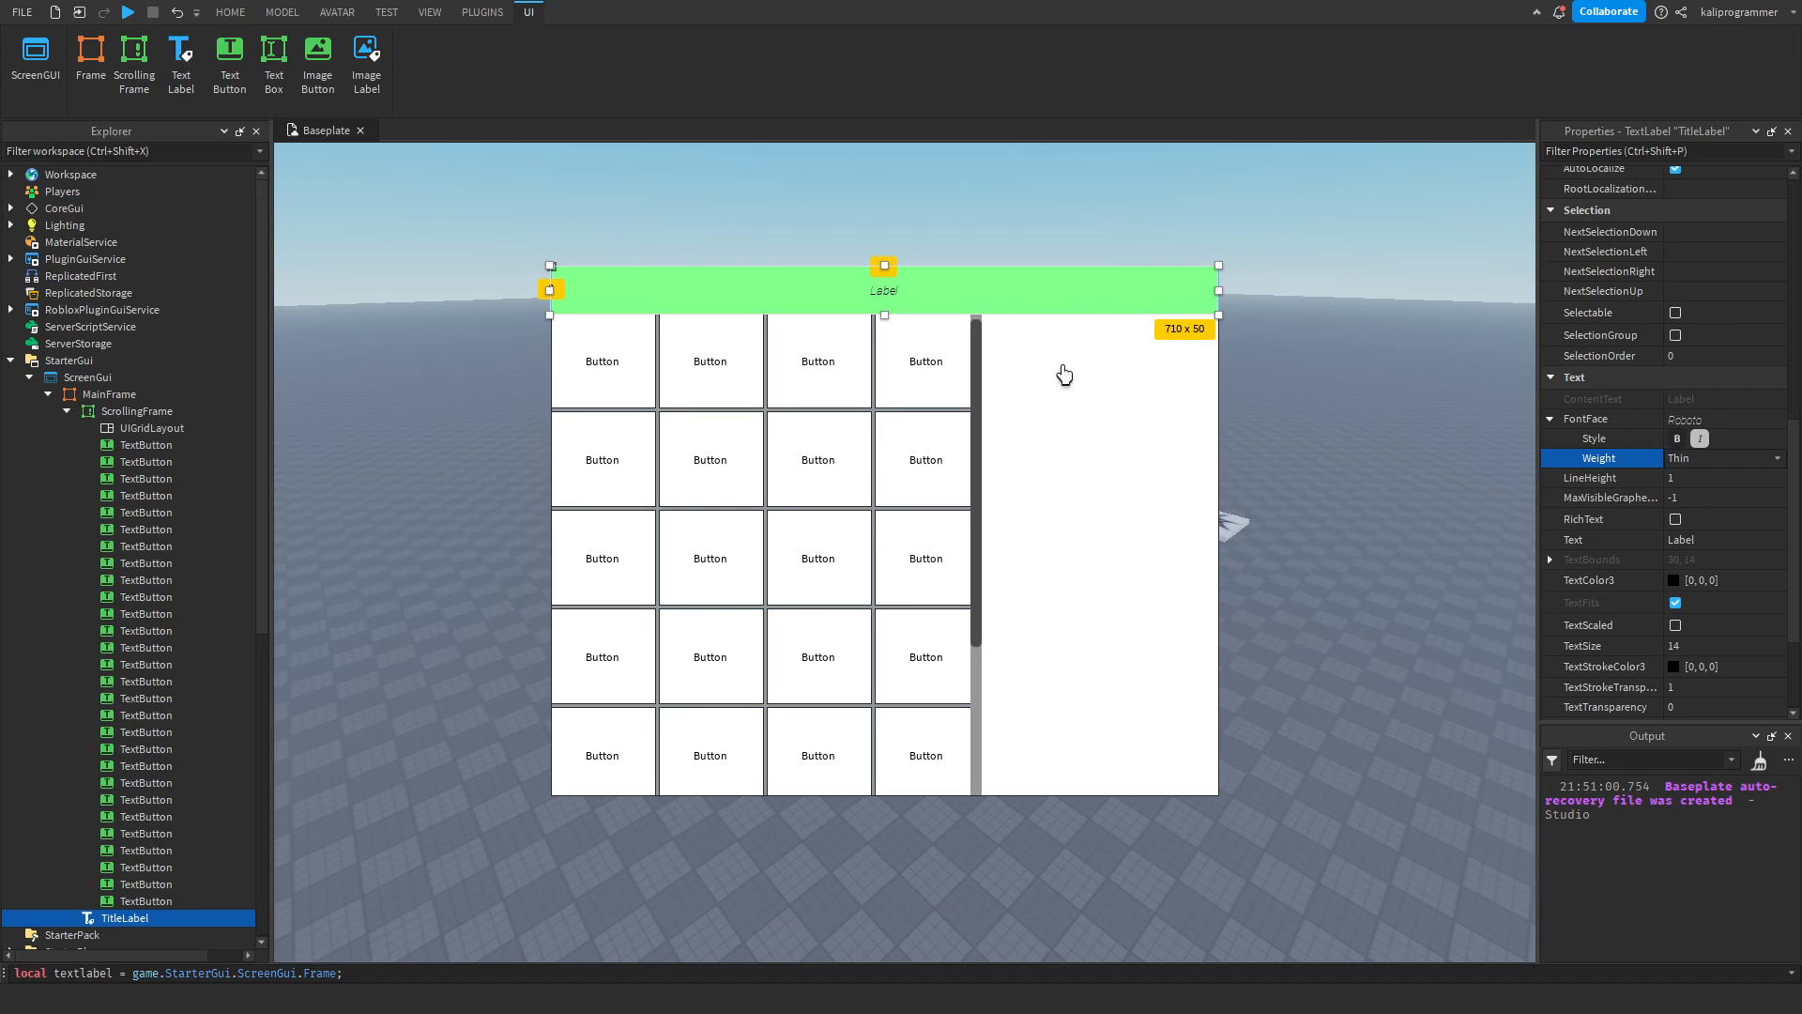
Try MaxVisibleGraphemes limits of 3 and 10 on the TitleLabel.
{"action": "left_click", "coordinate": [1686, 472]}
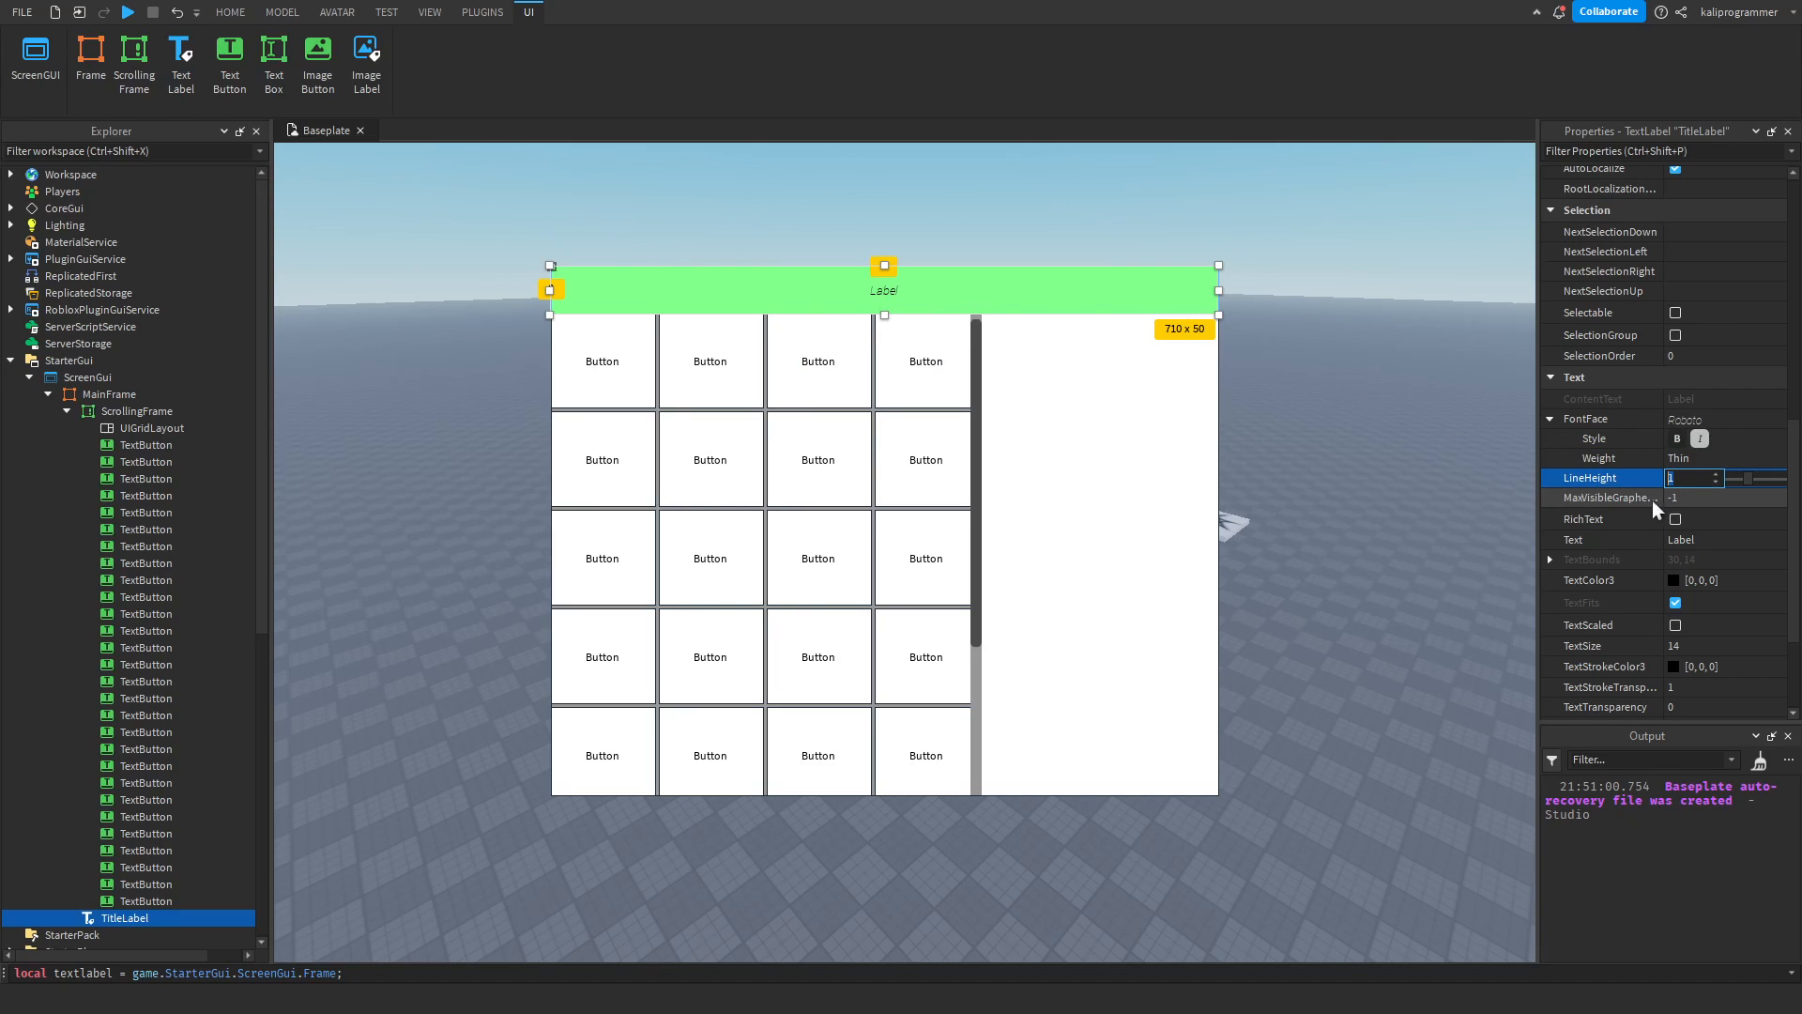
{"action": "left_click", "coordinate": [1696, 499]}
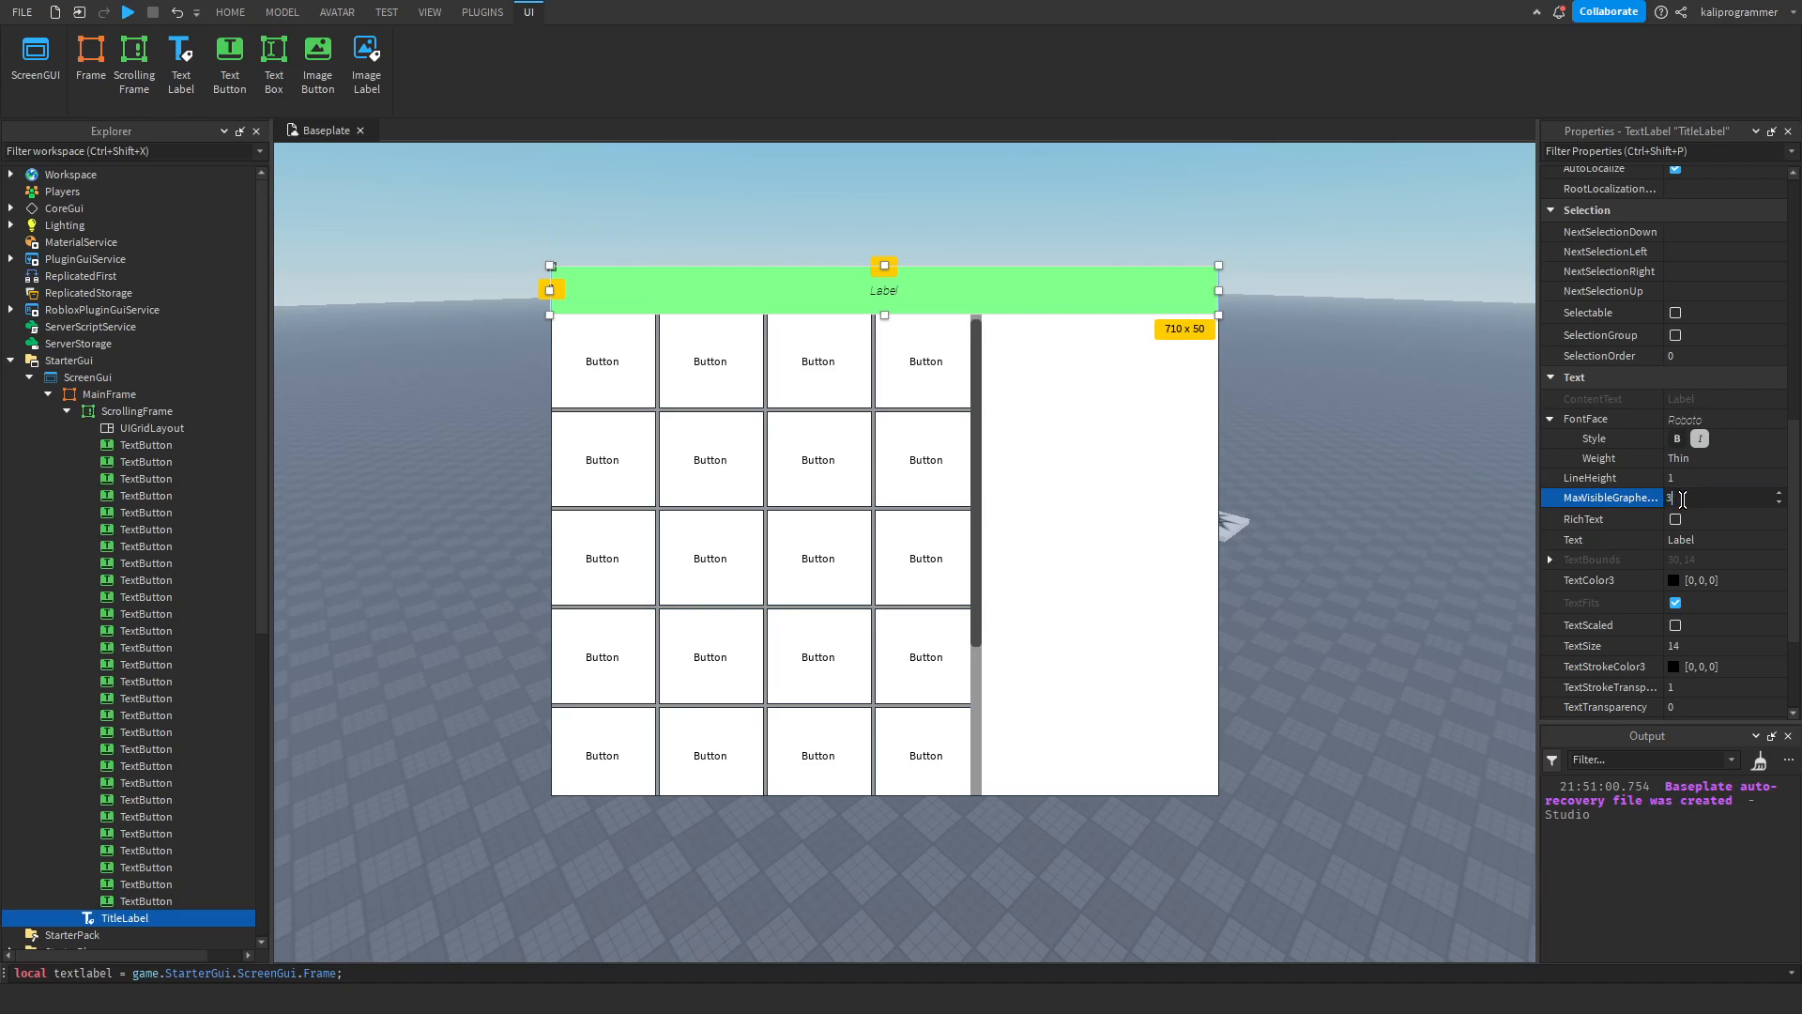
{"action": "key", "text": "Return"}
{"action": "type", "text": "10"}
{"action": "key", "text": "Return"}
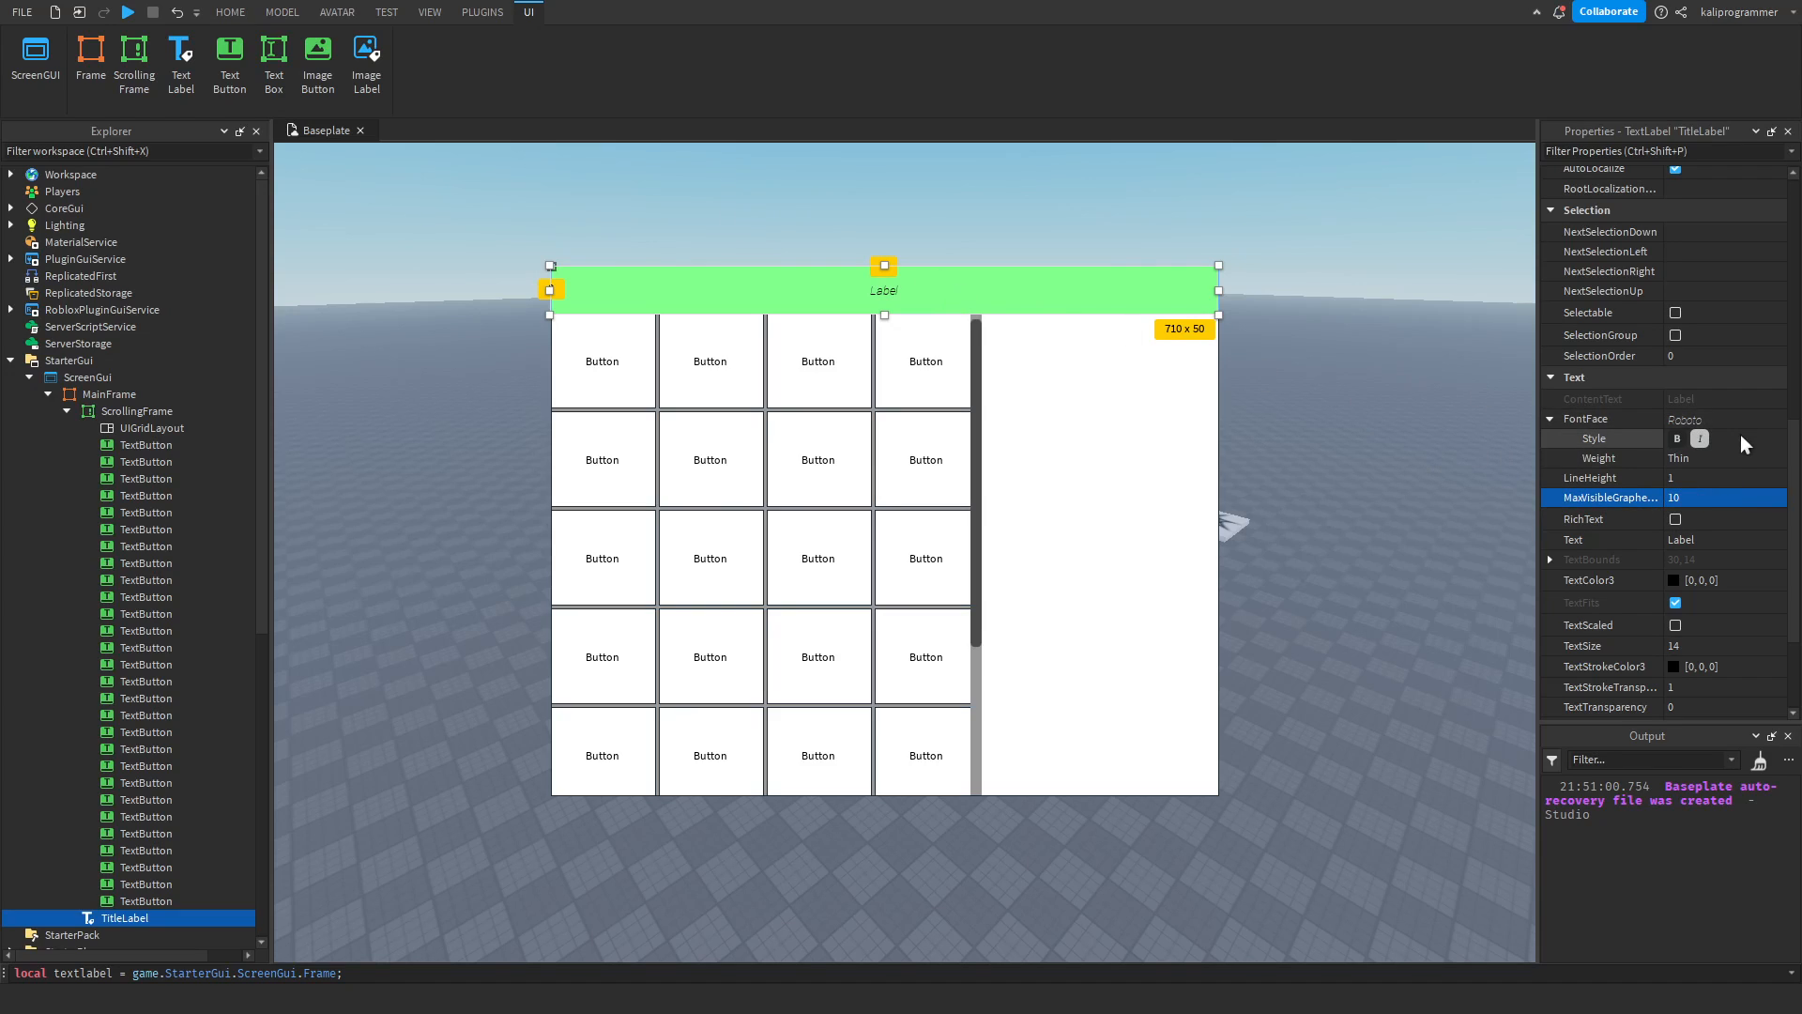
Change the TitleLabel's text to "asdfadsfasdfasdf" and set its MaxVisibleGraphemes back to -1.
{"action": "left_click", "coordinate": [1725, 538]}
{"action": "type", "text": "asdfadsfasdfasdf"}
{"action": "key", "text": "Return"}
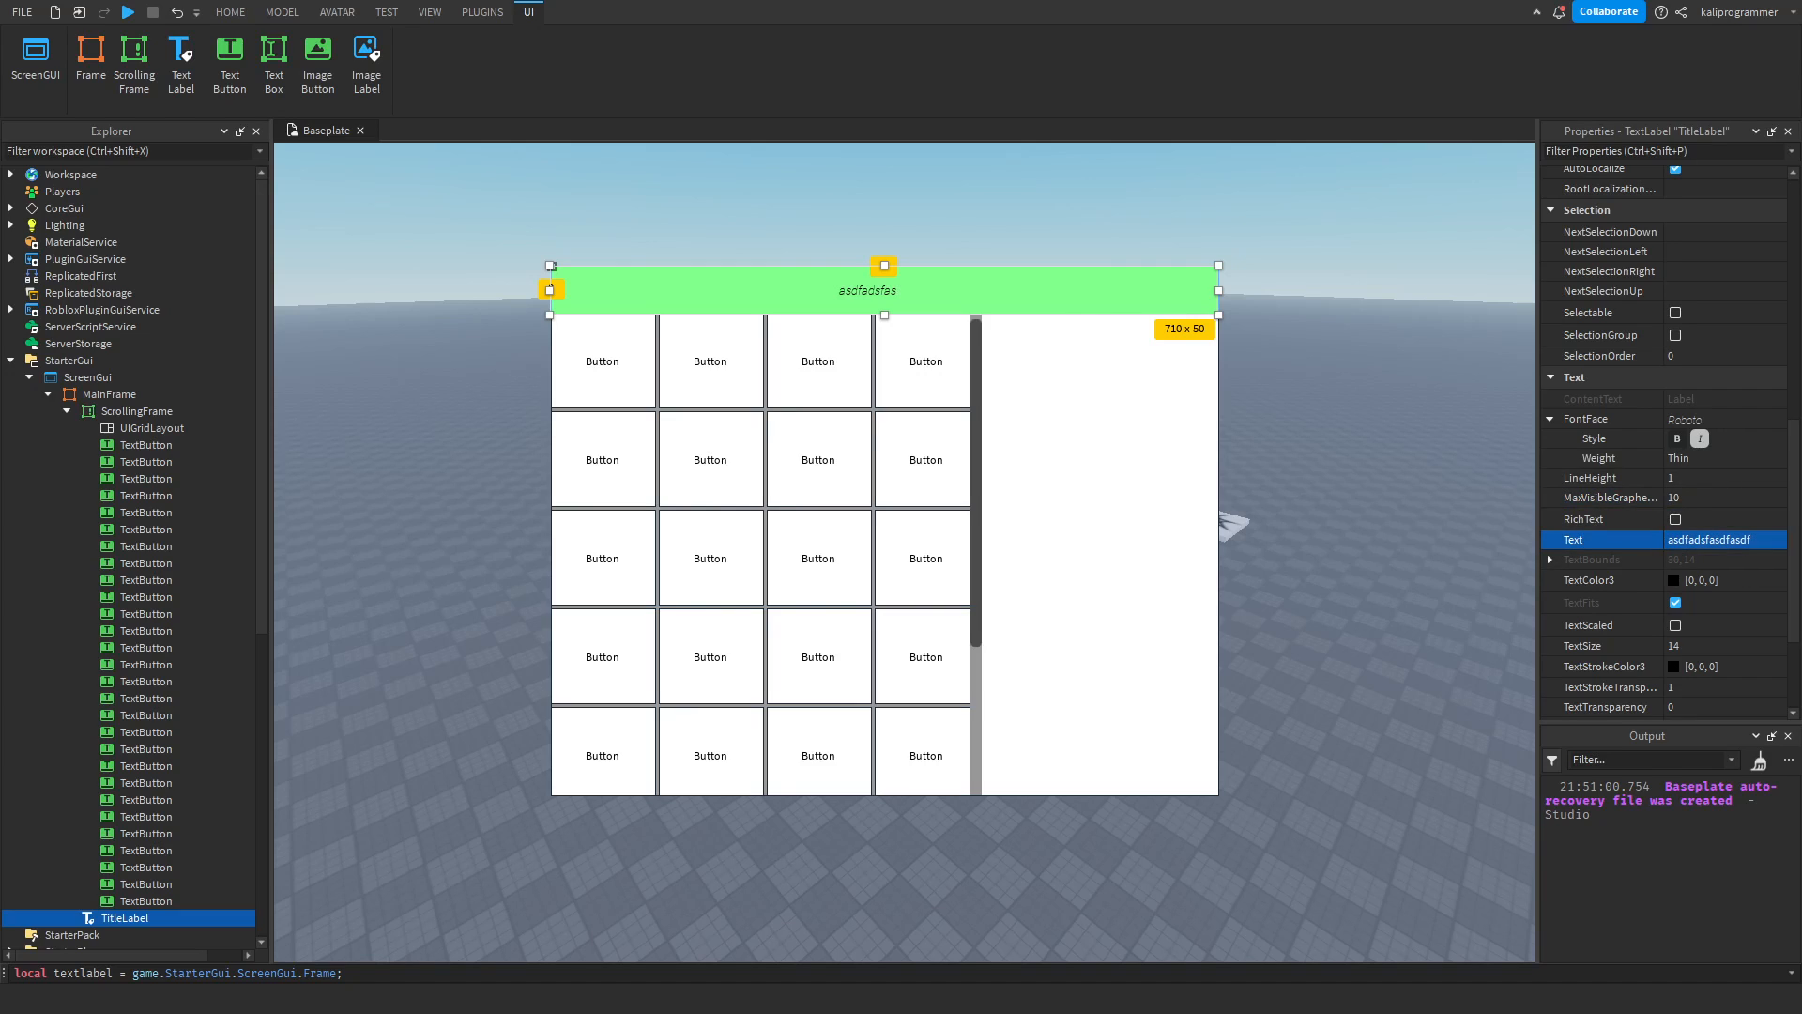
{"action": "left_click", "coordinate": [1706, 495]}
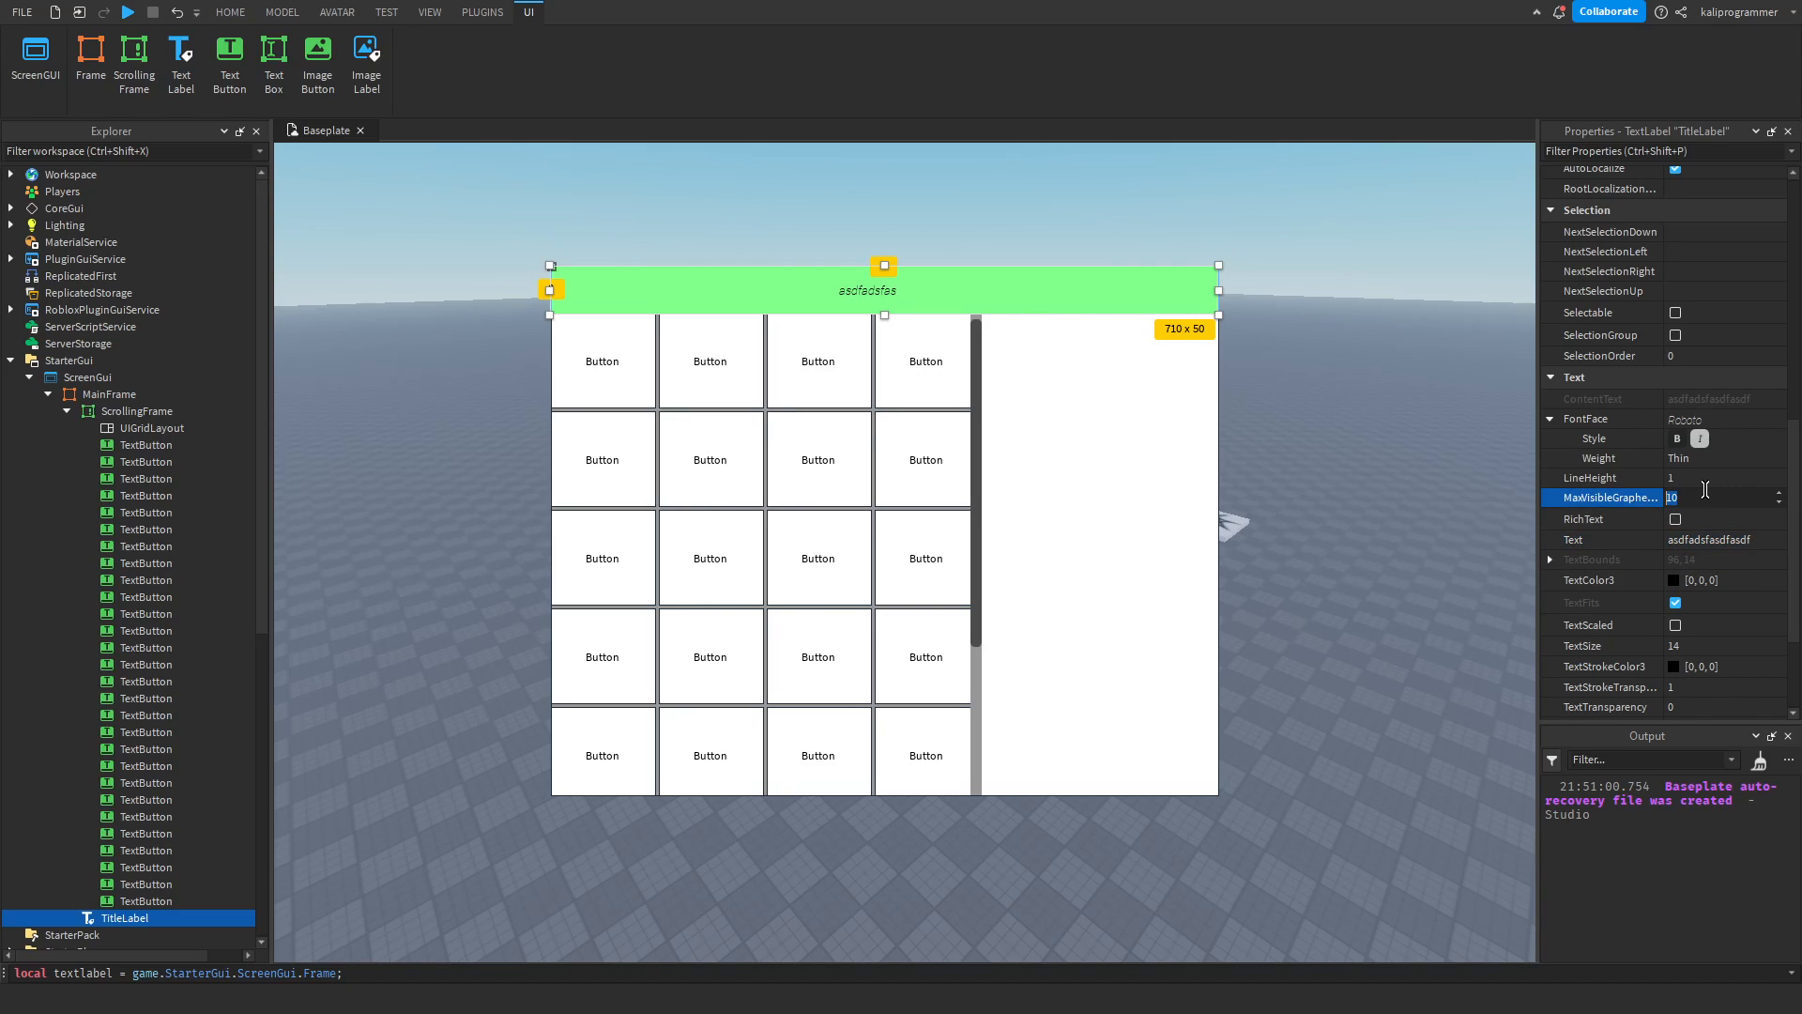
{"action": "key", "text": "Return"}
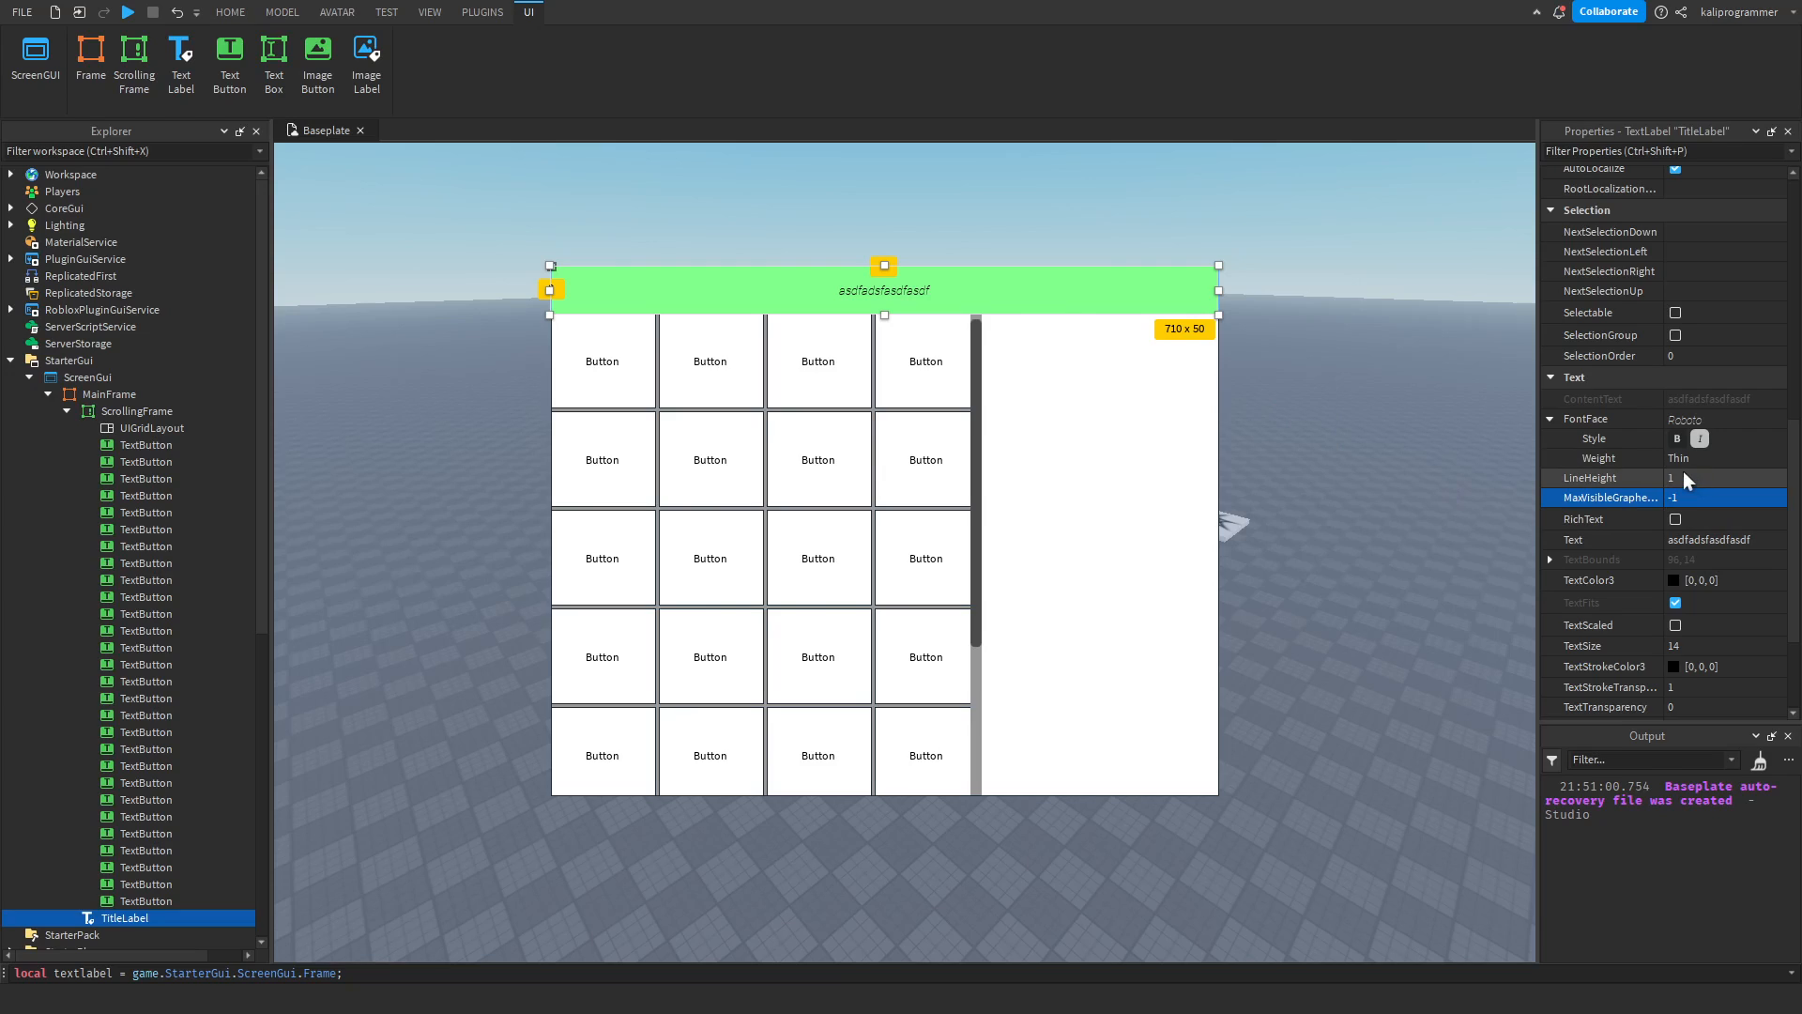
Try LineHeight values of 2, 0 and -1 on the TitleLabel, and set it back to 1.
{"action": "left_click", "coordinate": [1686, 475]}
{"action": "type", "text": "3"}
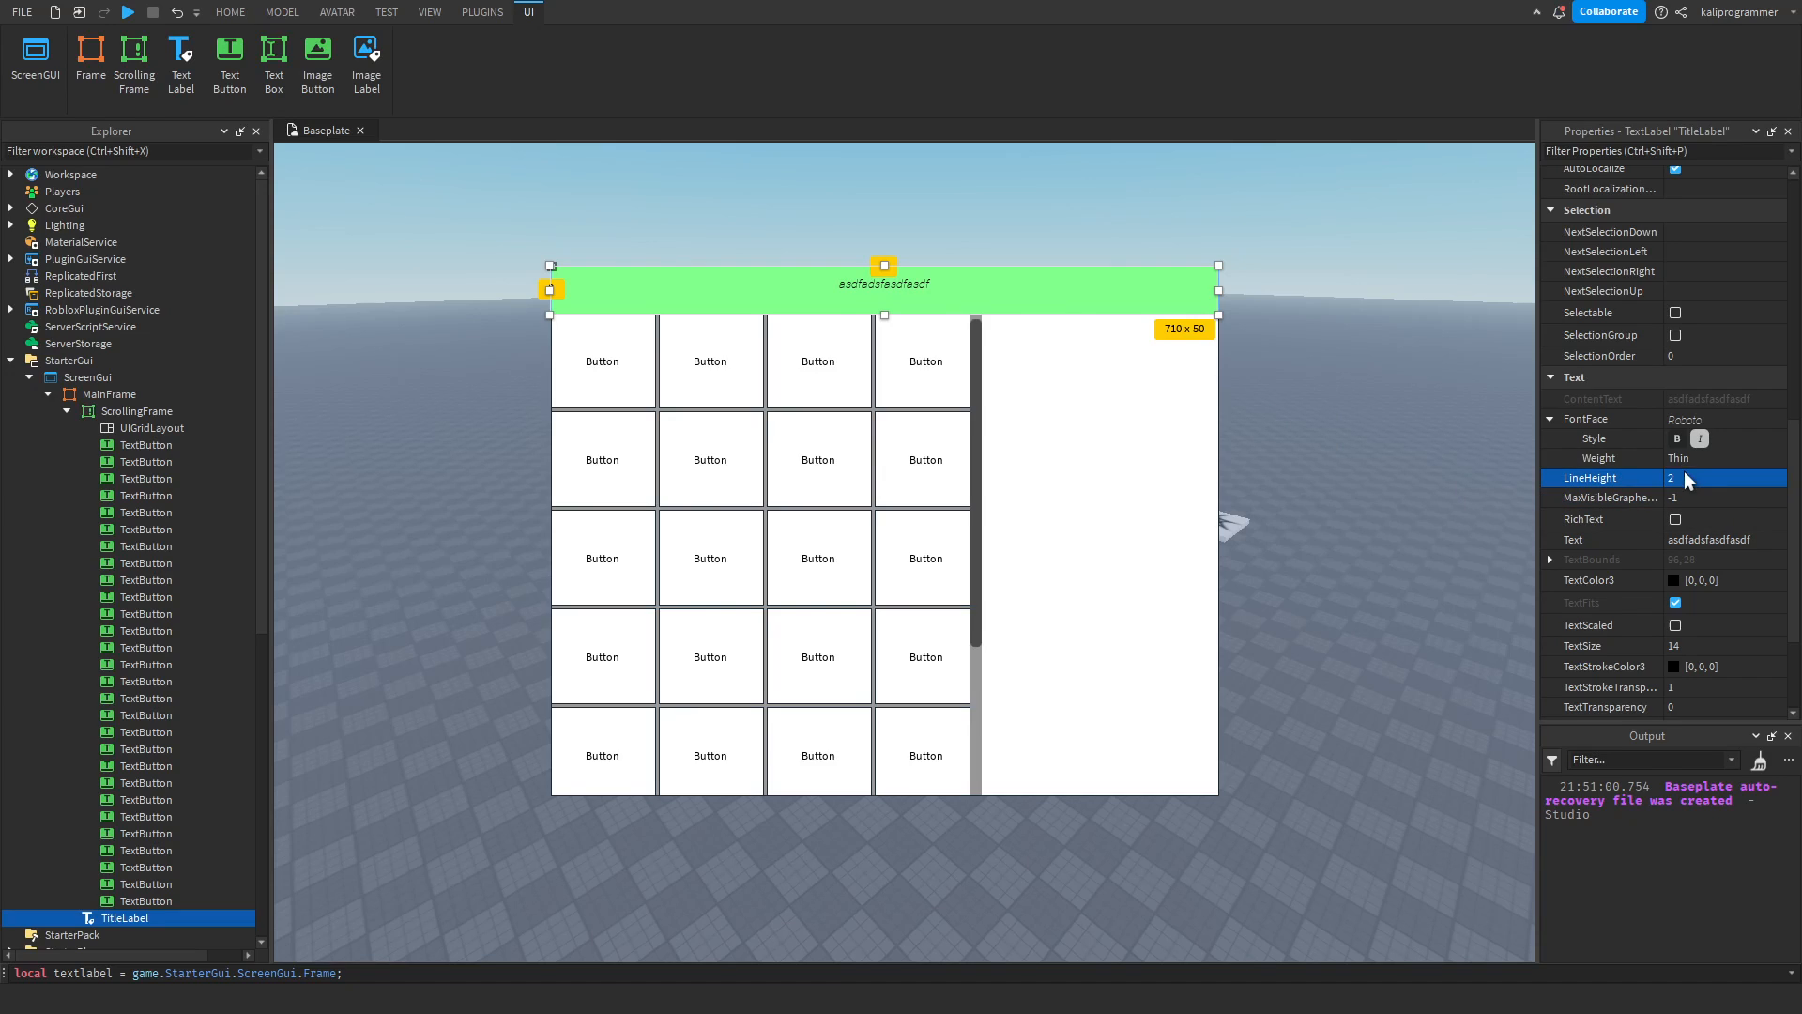
{"action": "key", "text": "Return"}
{"action": "left_click", "coordinate": [1683, 477]}
{"action": "type", "text": "0"}
{"action": "key", "text": "Return"}
{"action": "left_click", "coordinate": [1686, 477]}
{"action": "type", "text": "-"}
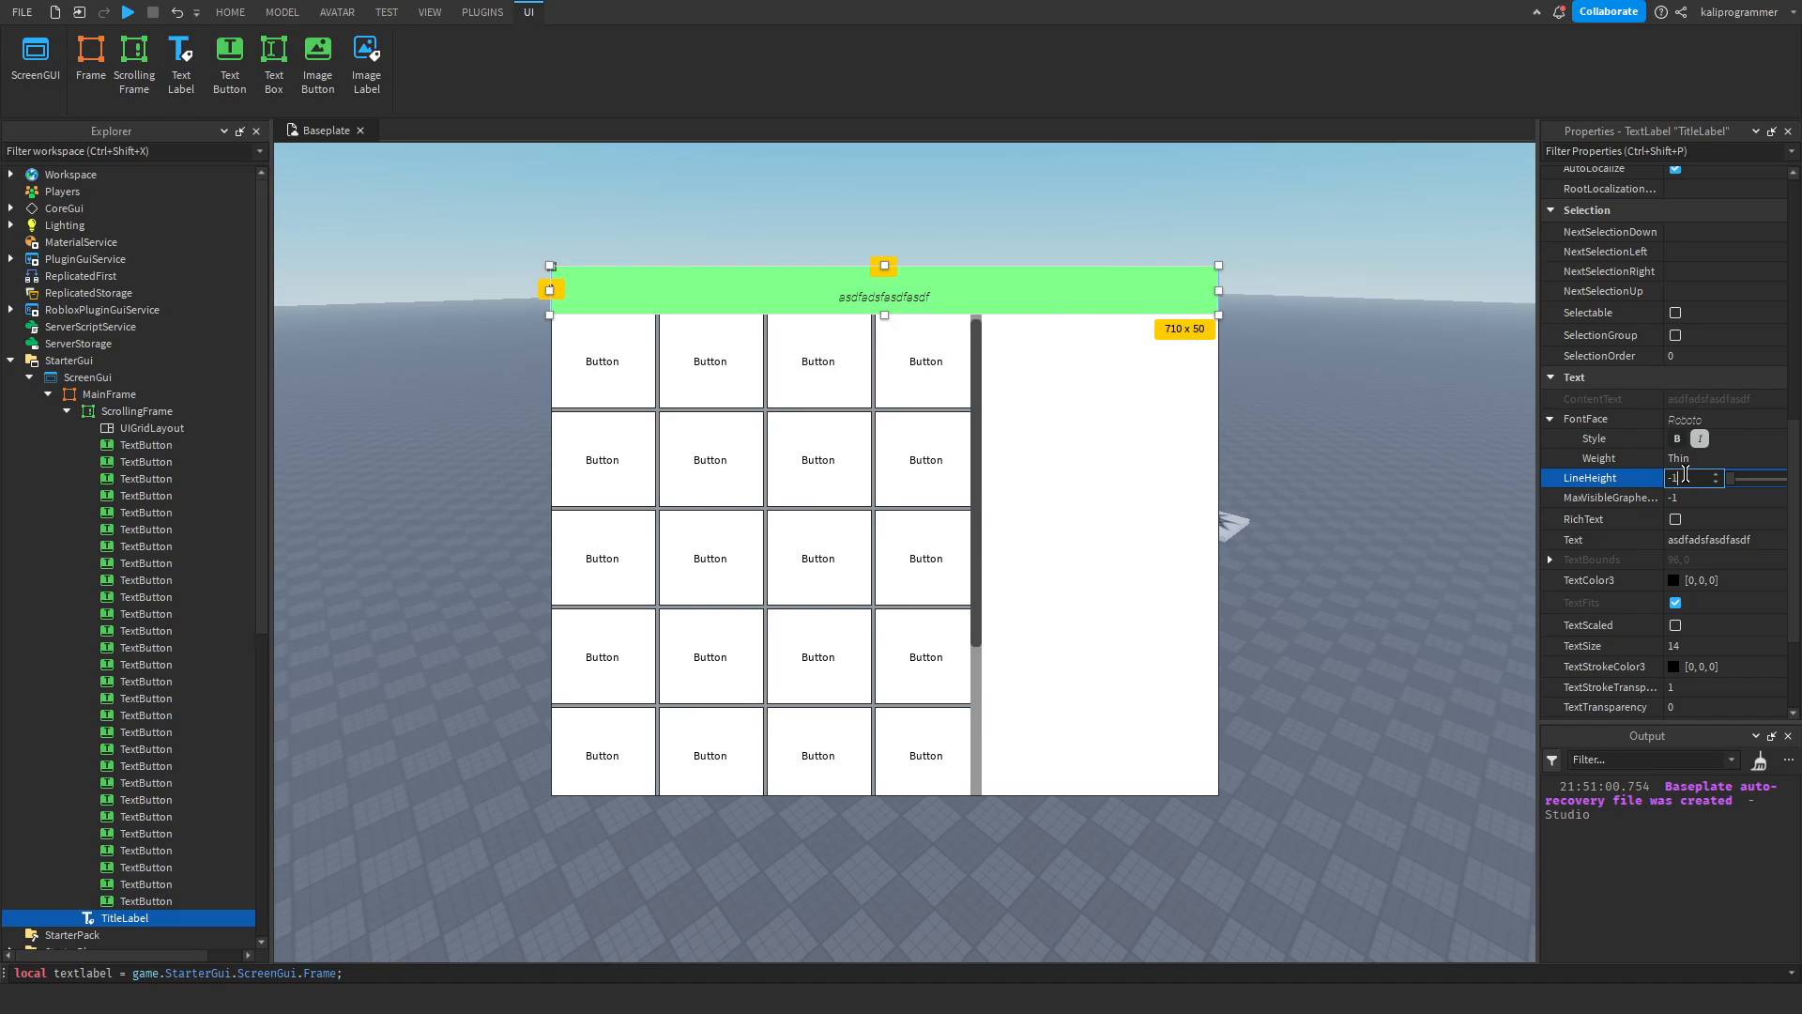
{"action": "type", "text": "1"}
{"action": "key", "text": "Return"}
{"action": "left_click", "coordinate": [1685, 474]}
{"action": "type", "text": "1"}
{"action": "key", "text": "Return"}
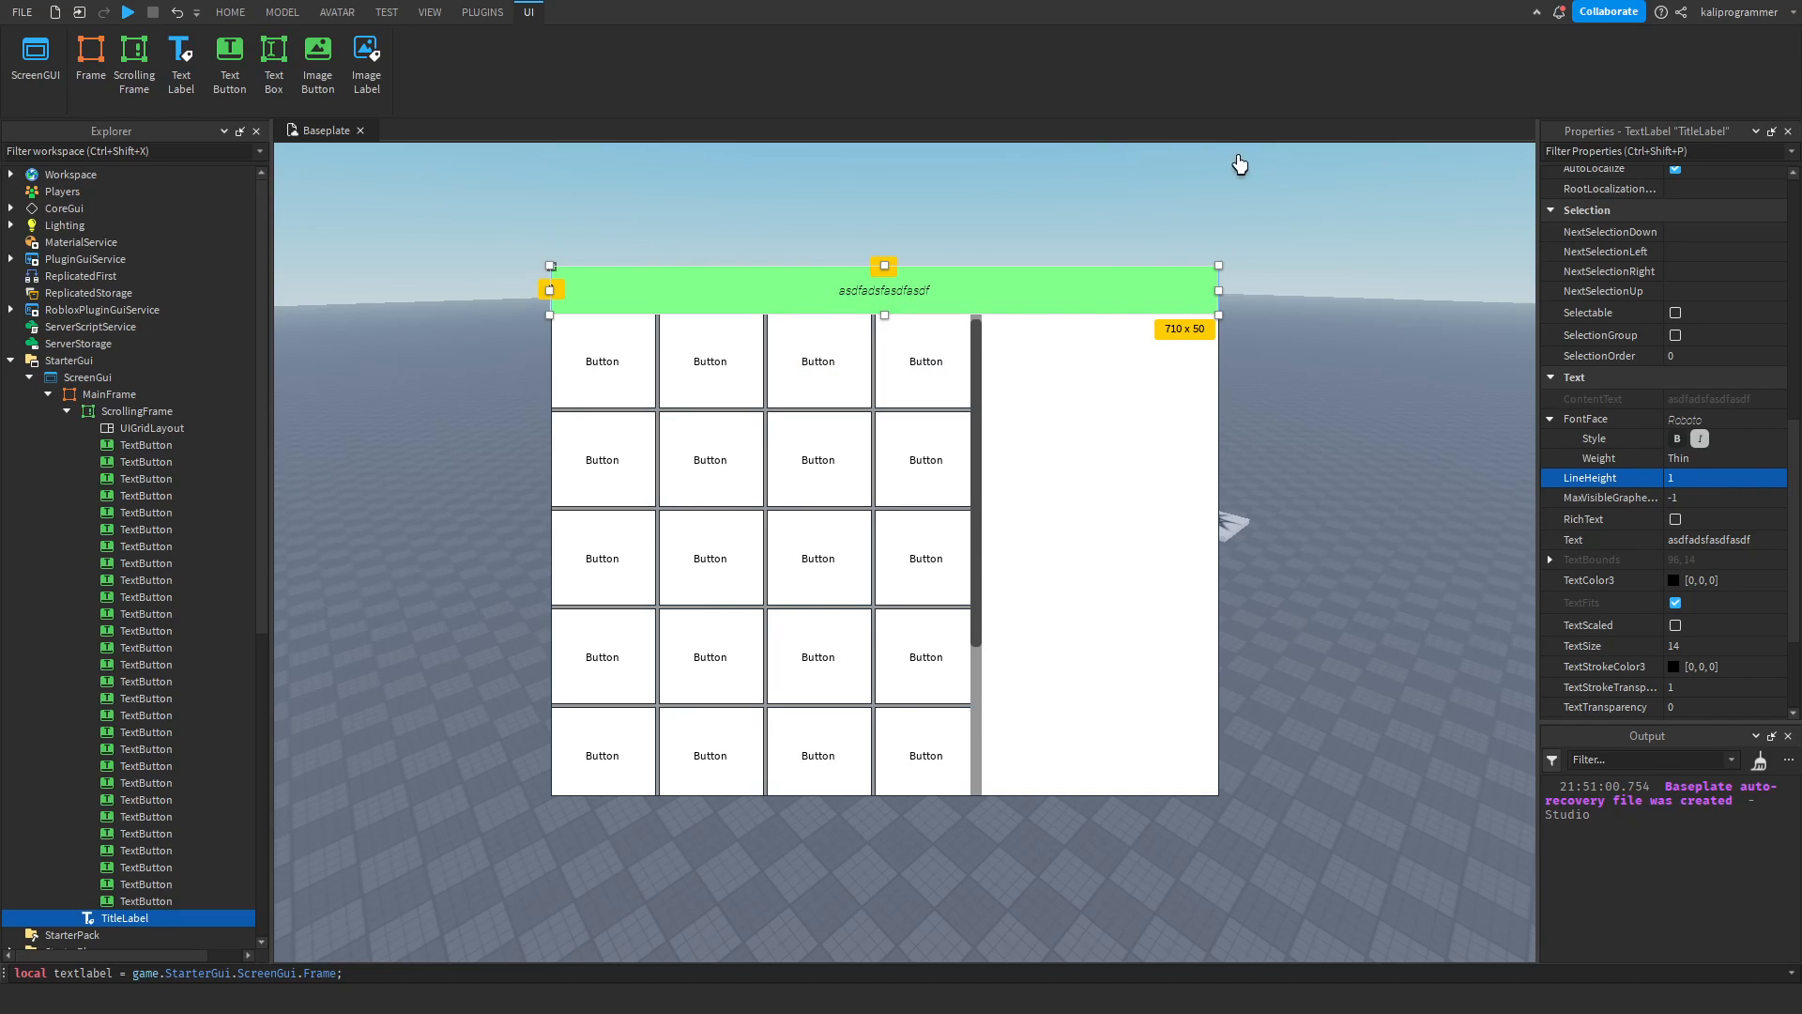
{"action": "left_click_drag", "start_coordinate": [1539, 394], "coordinate": [1537, 463]}
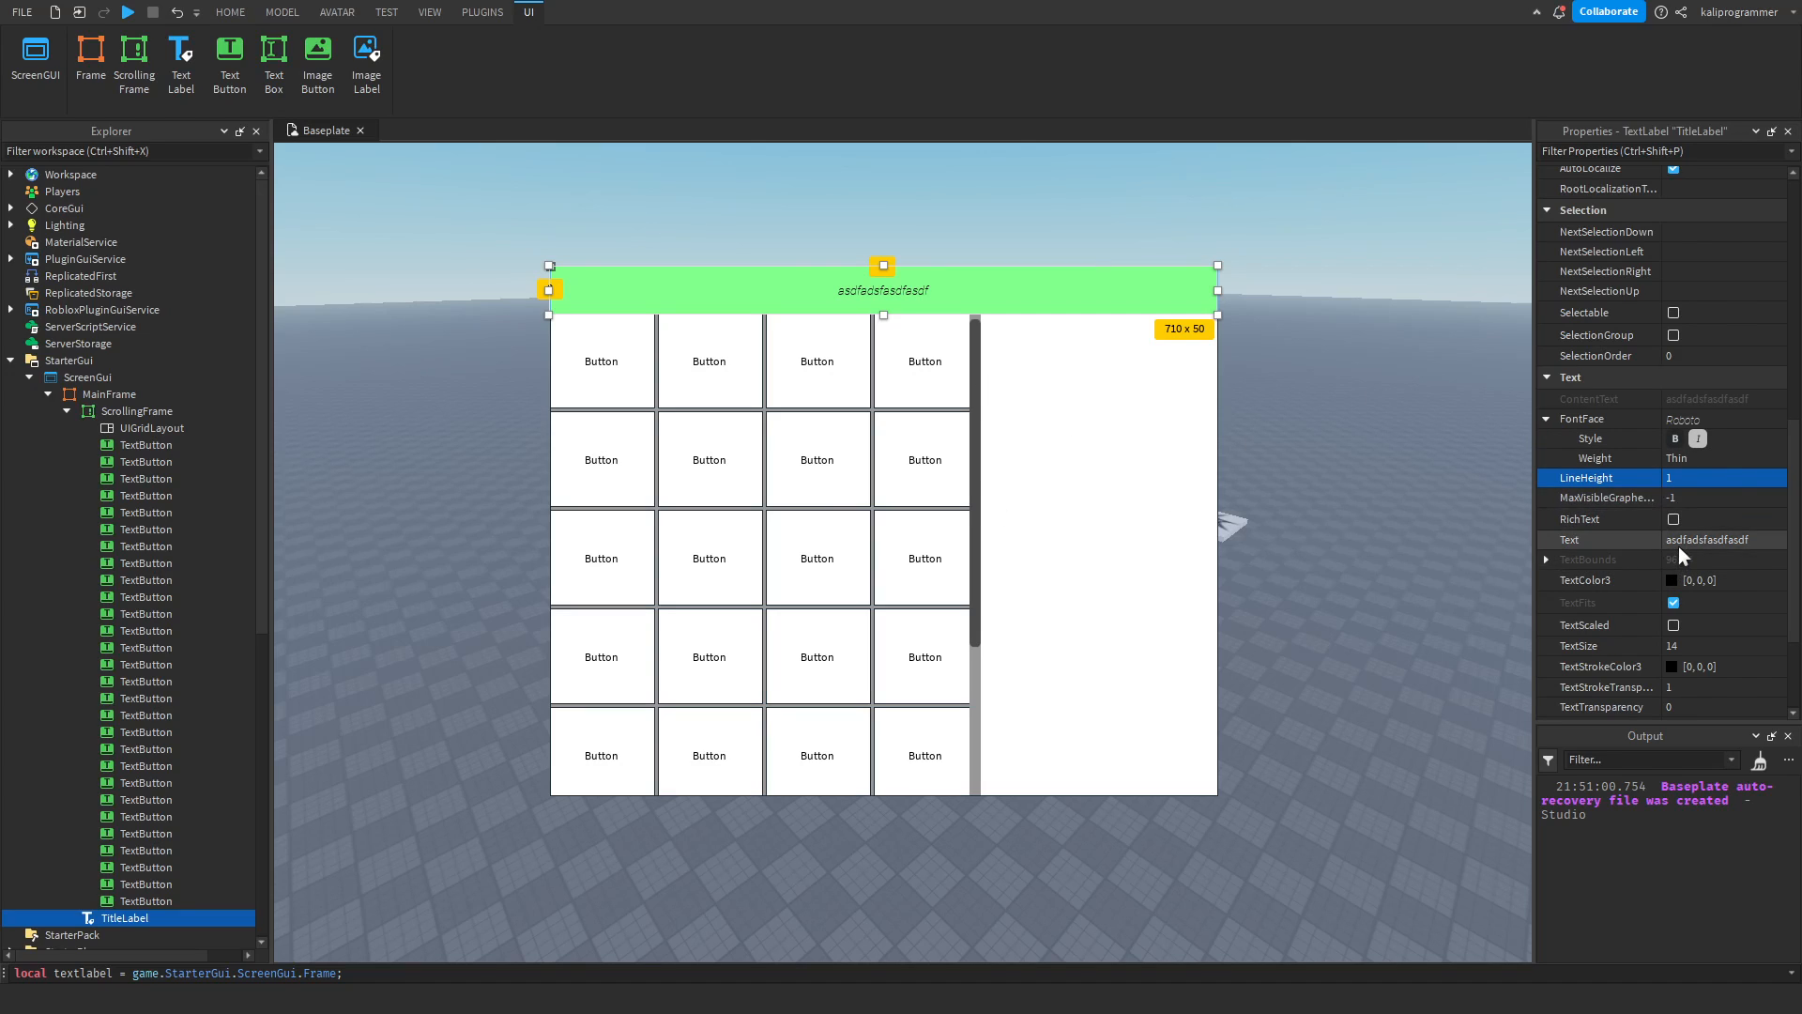
Try a blue TextColor3 of 43, 28, 255 on the TitleLabel, and return it to black.
{"action": "scroll", "coordinate": [1678, 546], "scroll_direction": "down", "scroll_amount": 2}
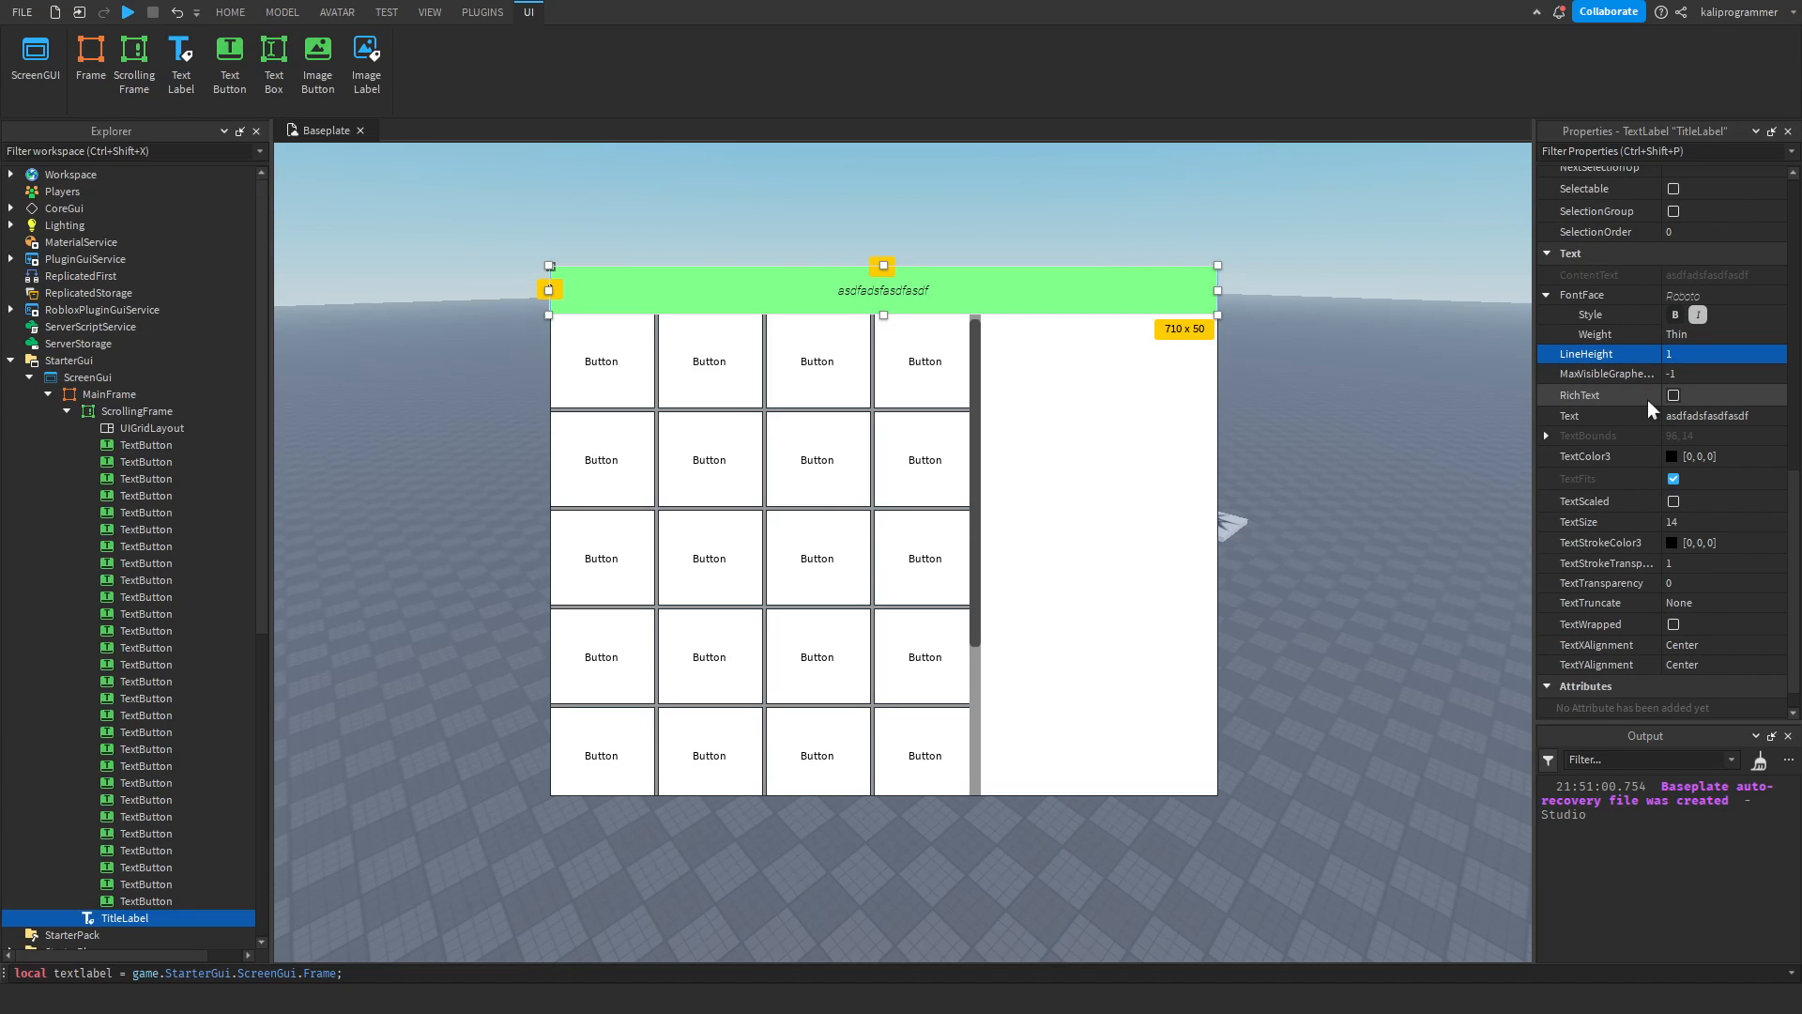
{"action": "left_click", "coordinate": [1744, 413]}
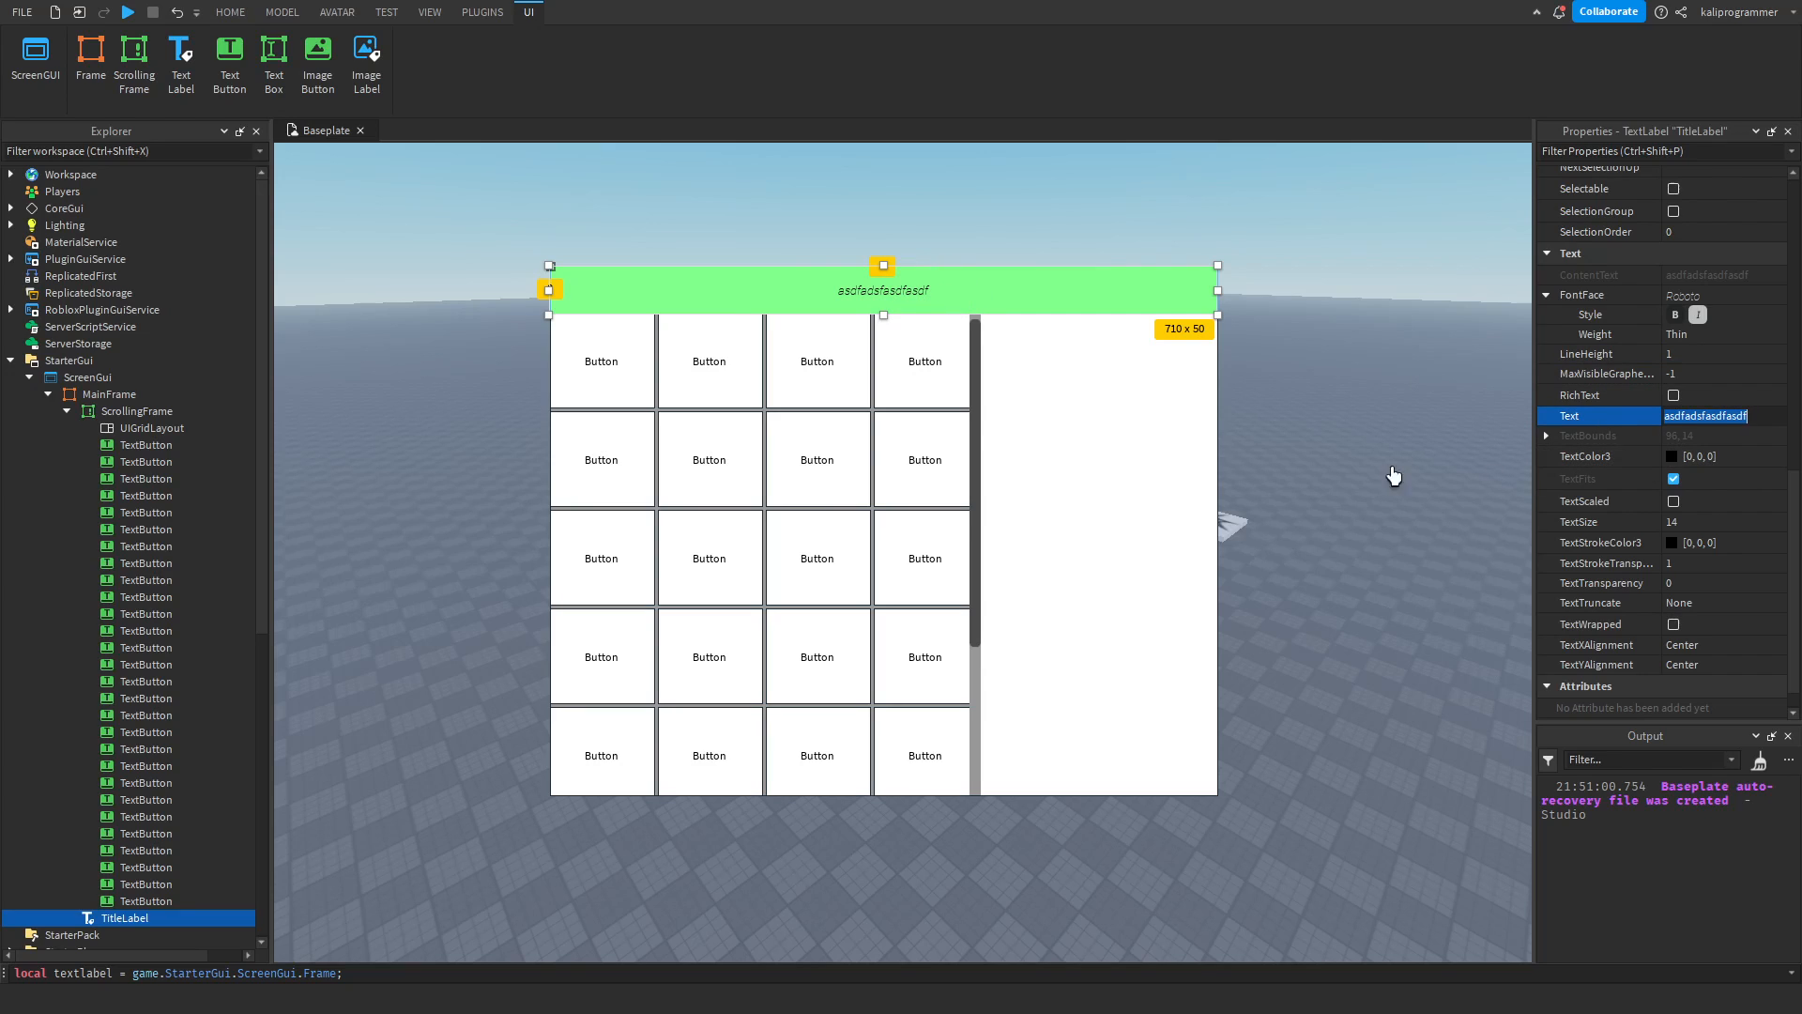
{"action": "left_click", "coordinate": [1671, 460]}
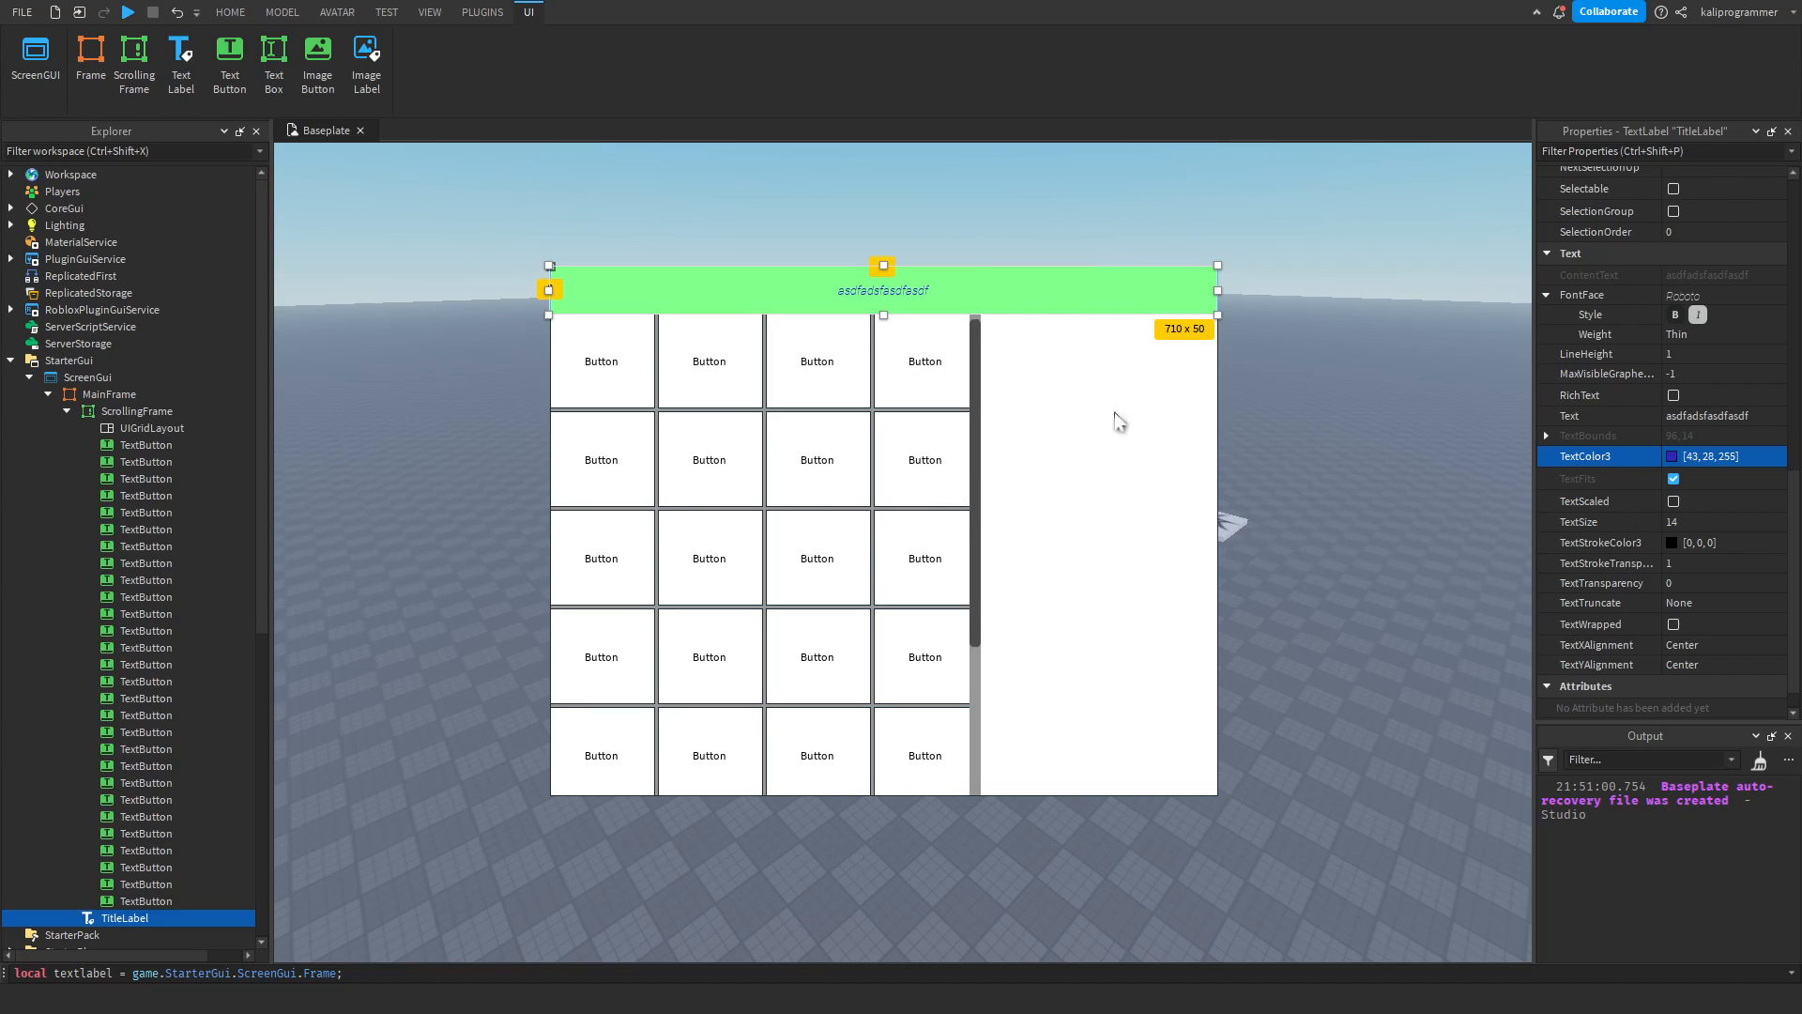
{"action": "left_click", "coordinate": [1101, 785]}
Turn TextScaled on, off and on again for the TitleLabel, and expand its TextBounds values.
{"action": "left_click", "coordinate": [1681, 501]}
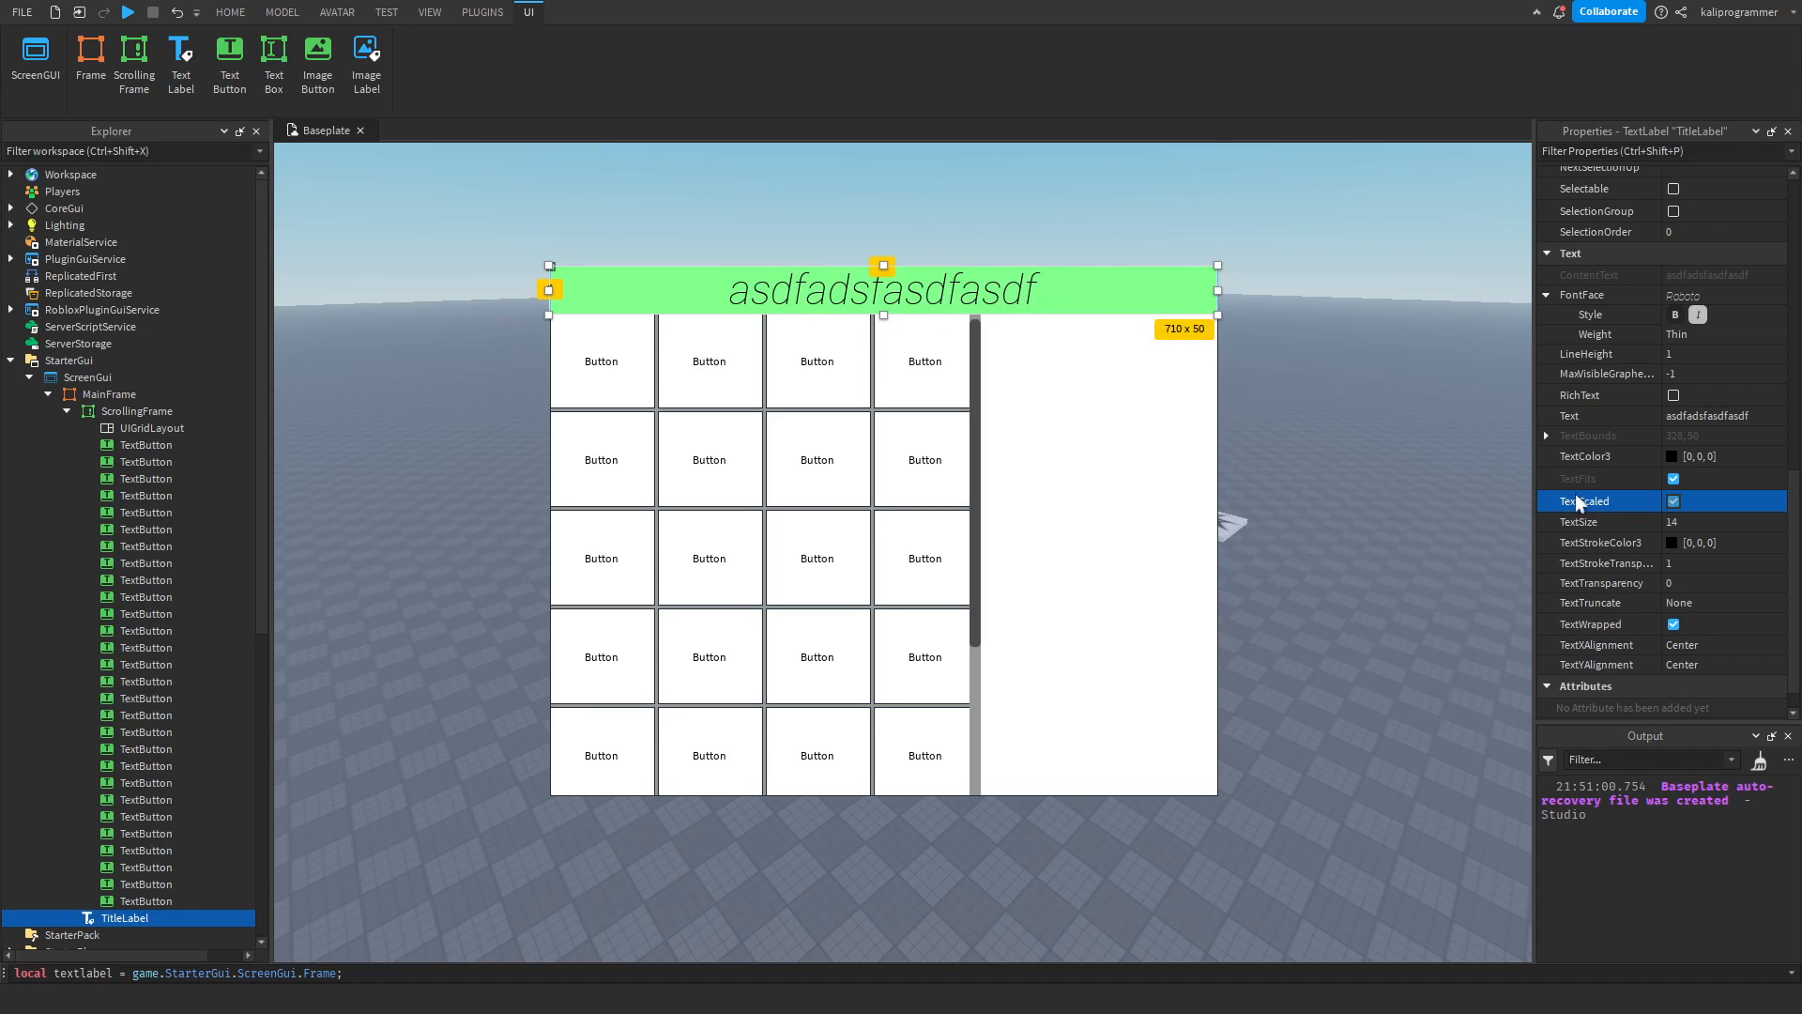
{"action": "left_click", "coordinate": [1546, 435]}
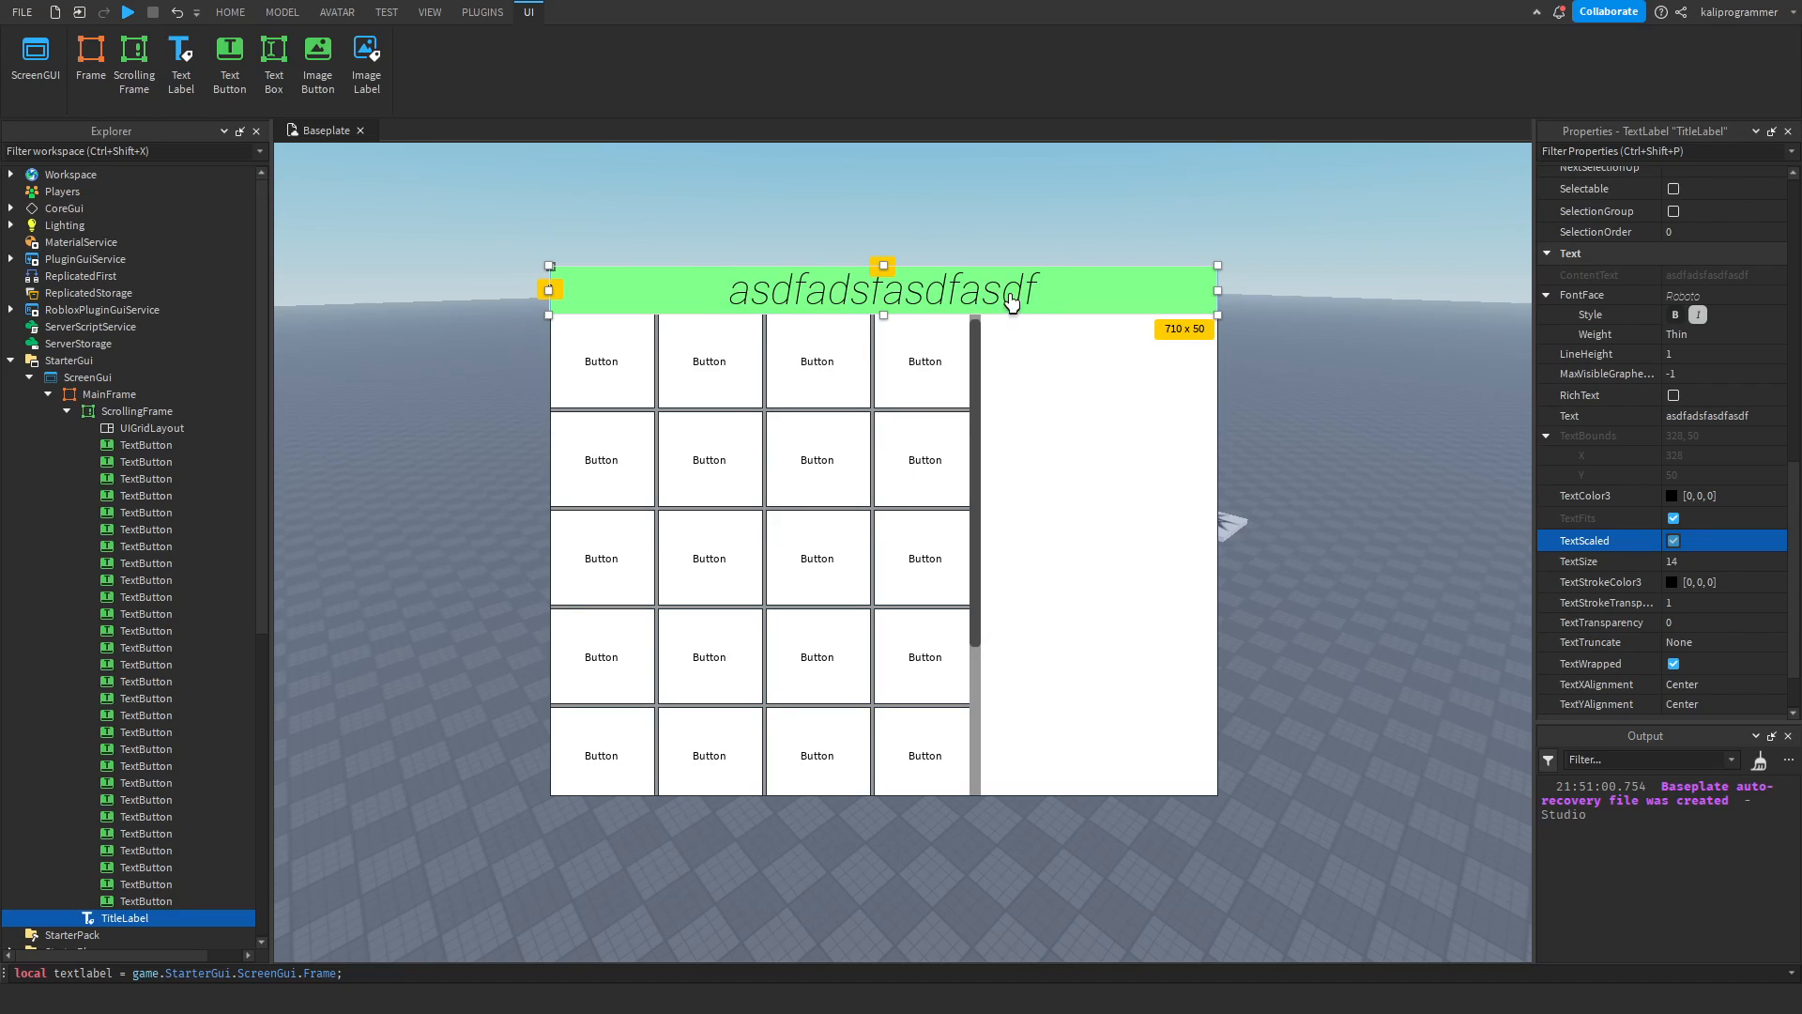
{"action": "left_click", "coordinate": [1674, 541]}
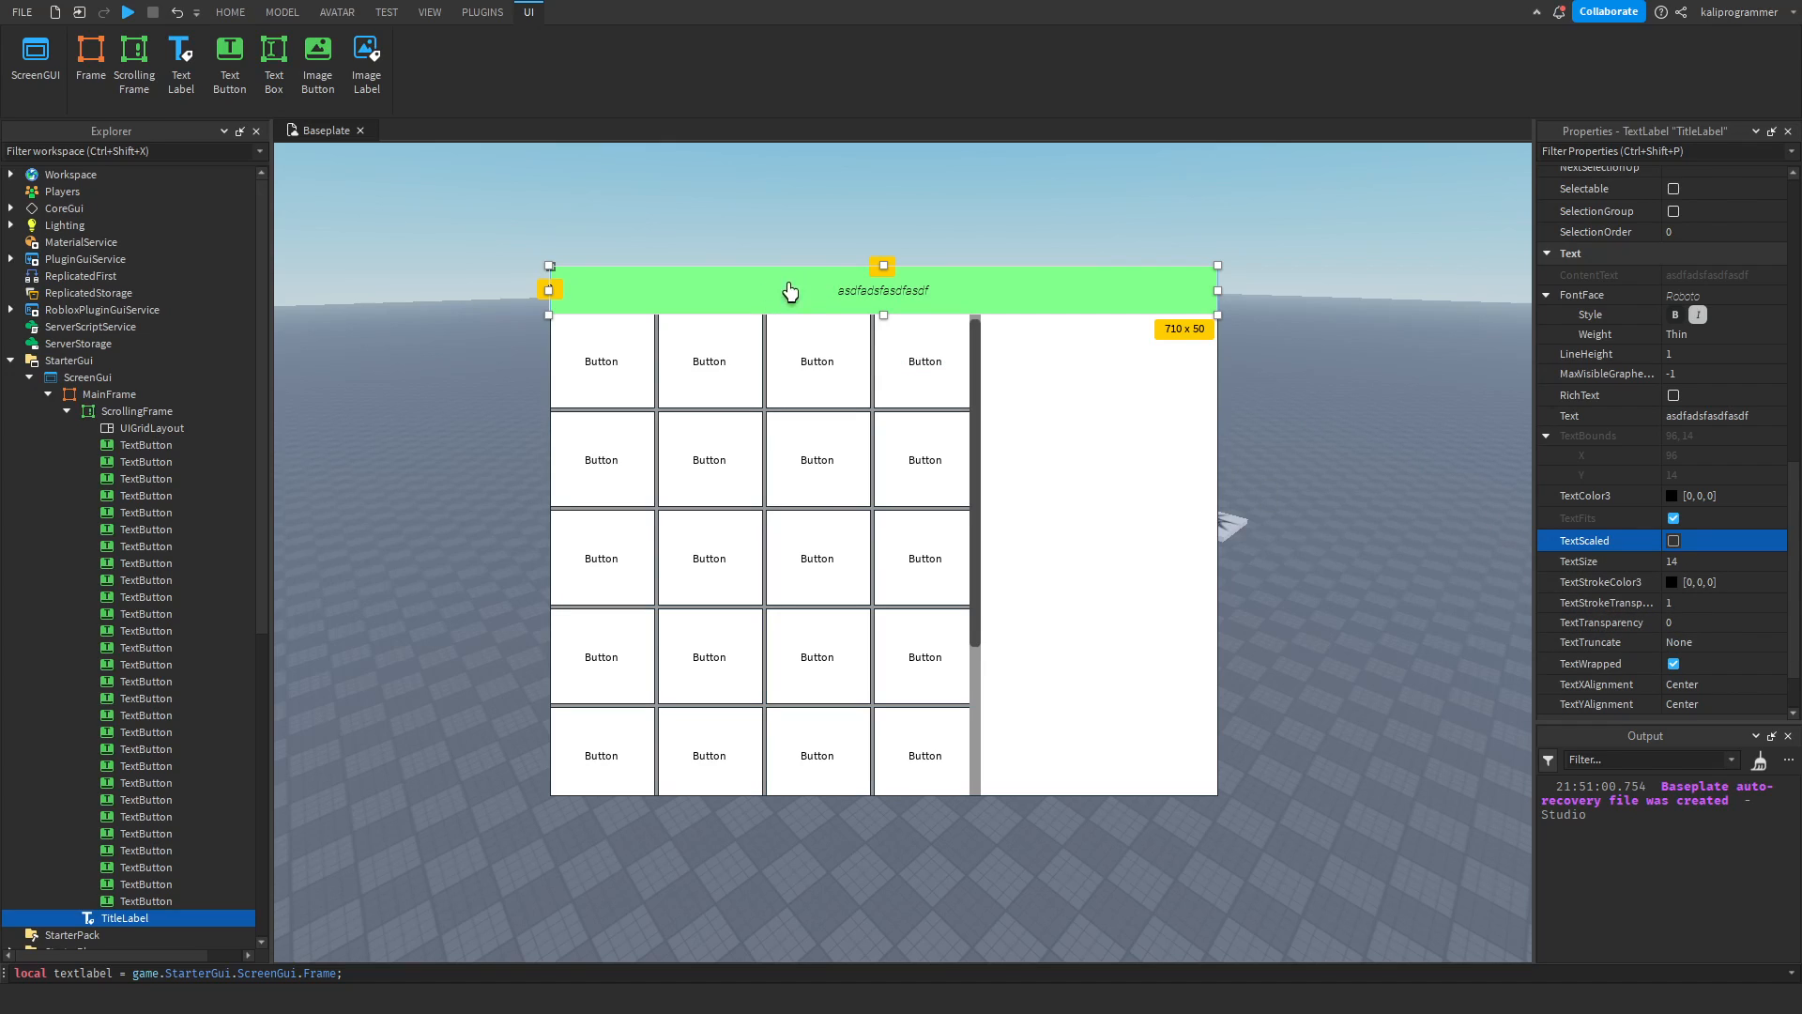
{"action": "left_click", "coordinate": [1679, 541]}
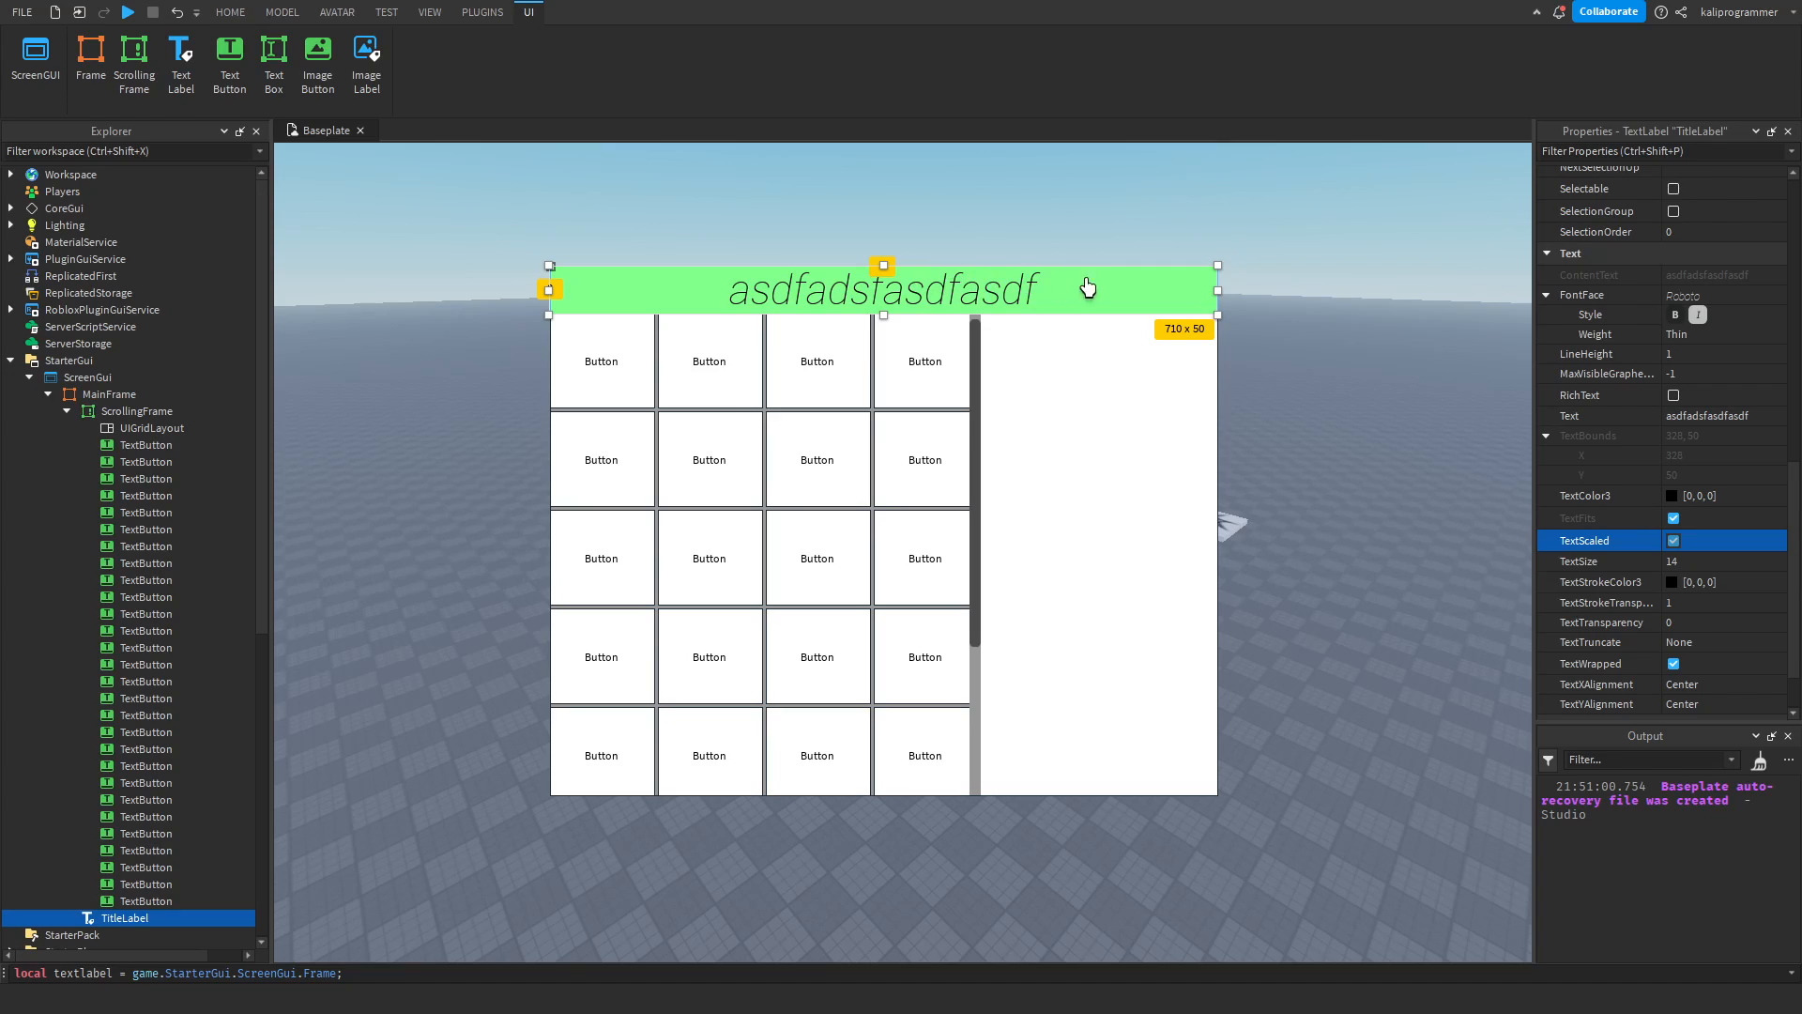
Turn off the TitleLabel's TextScaled option and set its TextSize to 23, trying 29 along the way.
{"action": "scroll", "coordinate": [1685, 554], "scroll_direction": "down", "scroll_amount": 1}
{"action": "left_click", "coordinate": [1680, 487]}
{"action": "left_click", "coordinate": [1685, 499]}
{"action": "left_click_drag", "start_coordinate": [1736, 503], "coordinate": [1746, 497]}
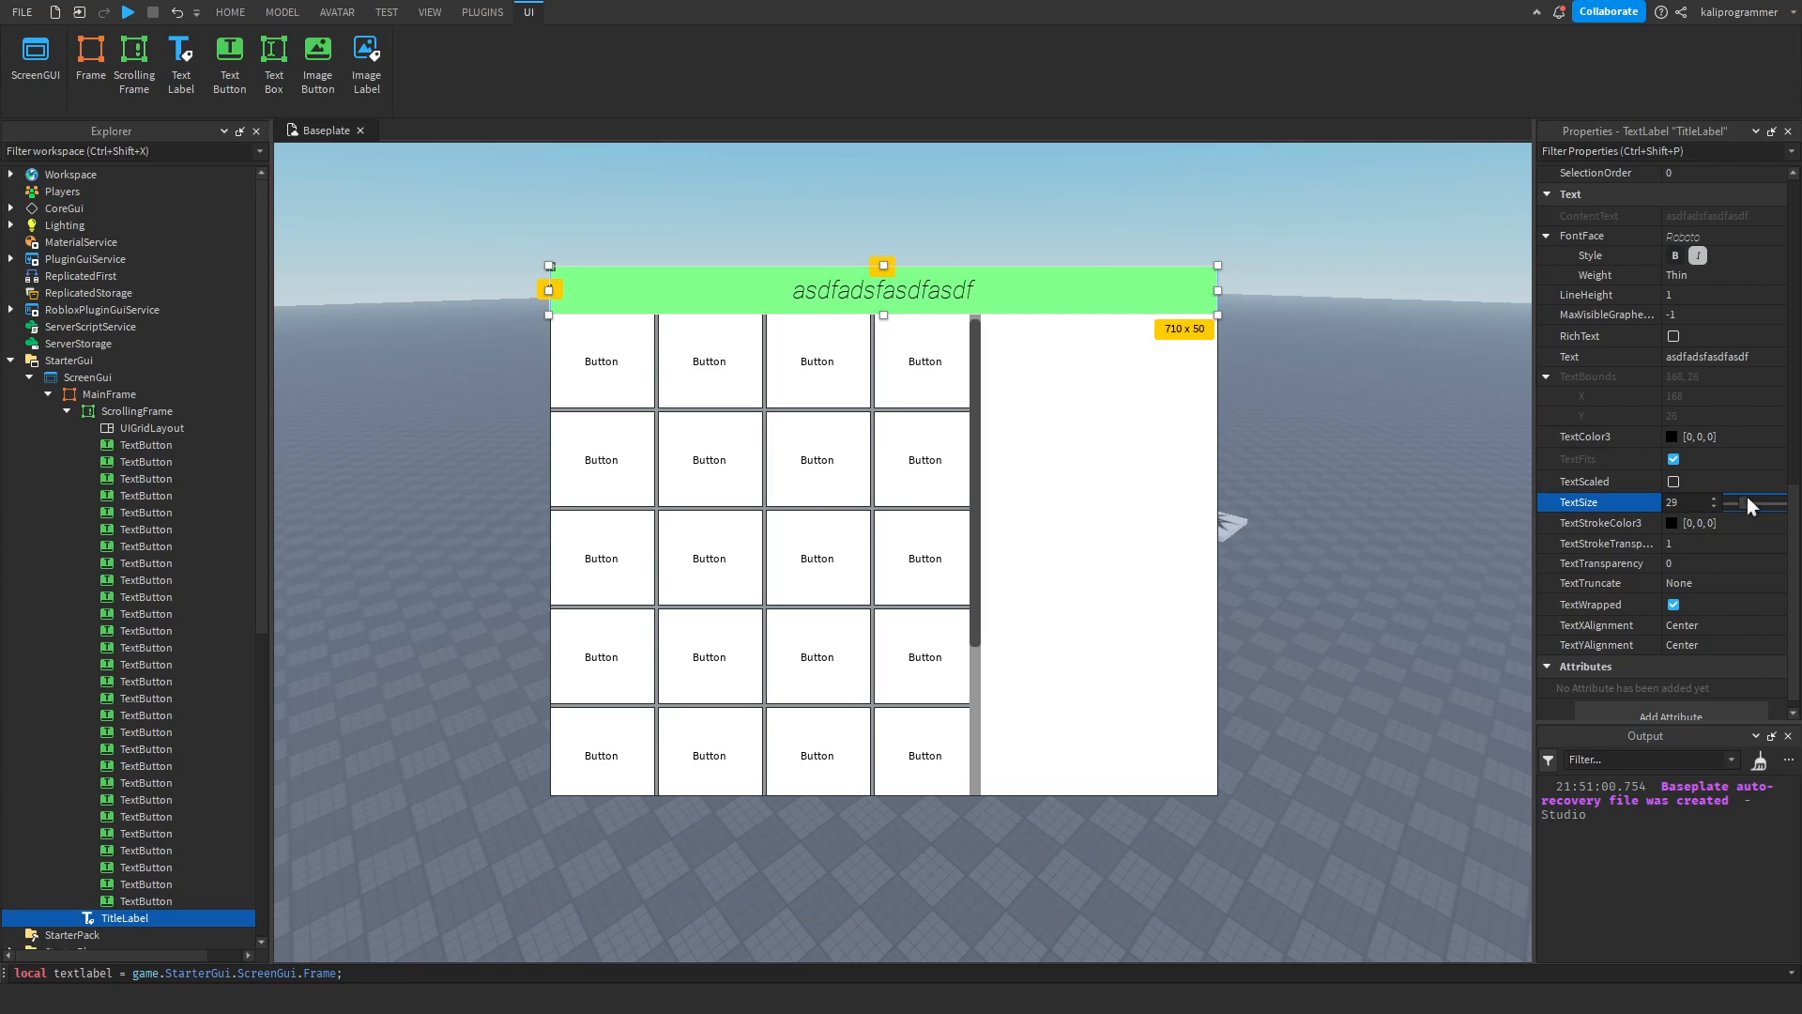
{"action": "scroll", "coordinate": [1756, 502], "scroll_direction": "down", "scroll_amount": 1}
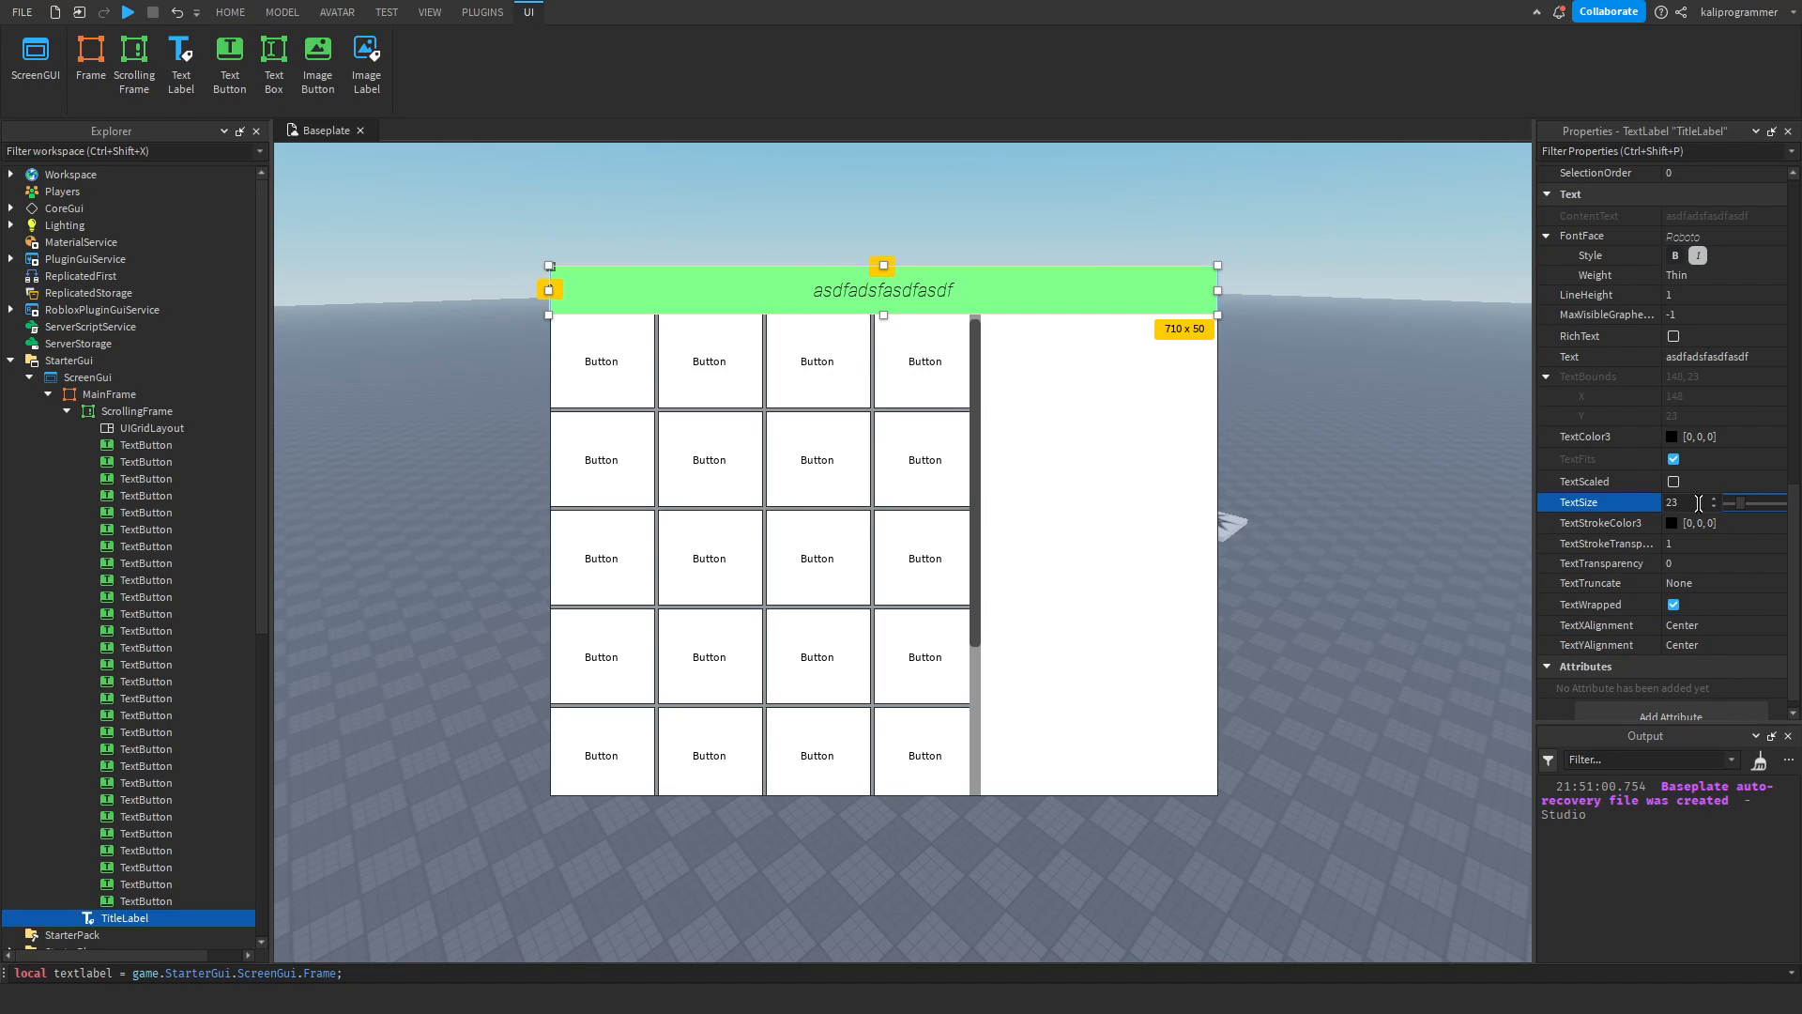
Toggle the TitleLabel's TextWrapped off and back on, and fill its text with a random string long enough to wrap onto two lines.
{"action": "left_click", "coordinate": [1673, 605]}
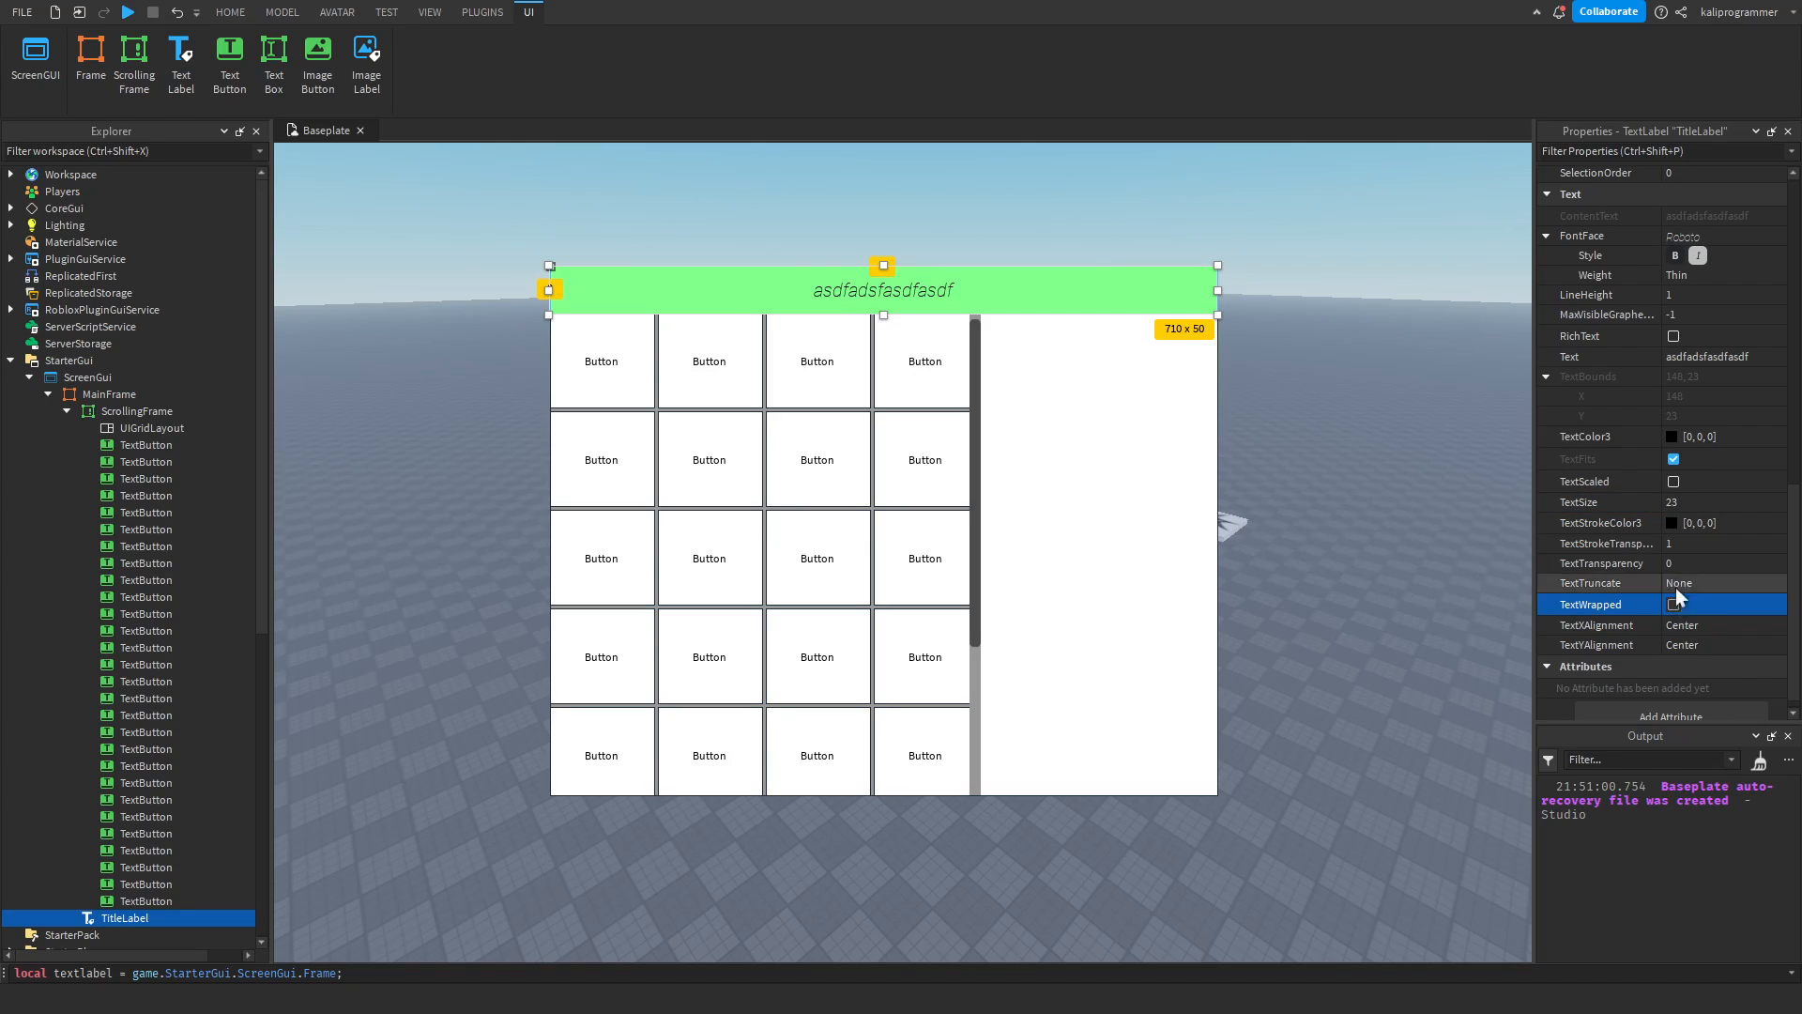
{"action": "left_click", "coordinate": [1675, 605]}
{"action": "left_click", "coordinate": [1716, 356]}
{"action": "type", "text": "dfksdjflksdflksdjflksdjflksjdflksjdlfkjsdlkfjsdlfksjfslkdf"}
{"action": "key", "text": "Return"}
{"action": "left_click", "coordinate": [1750, 361]}
{"action": "type", "text": "sdfjgl;ksdjrflkgjsldk;fgjlksdfjgl;ksdfjg;lksdfjgl;ksdfjgl;sdfj;glksdff;lgsjl;kdfgjsl;dfkgjsdfg"}
{"action": "key", "text": "Return"}
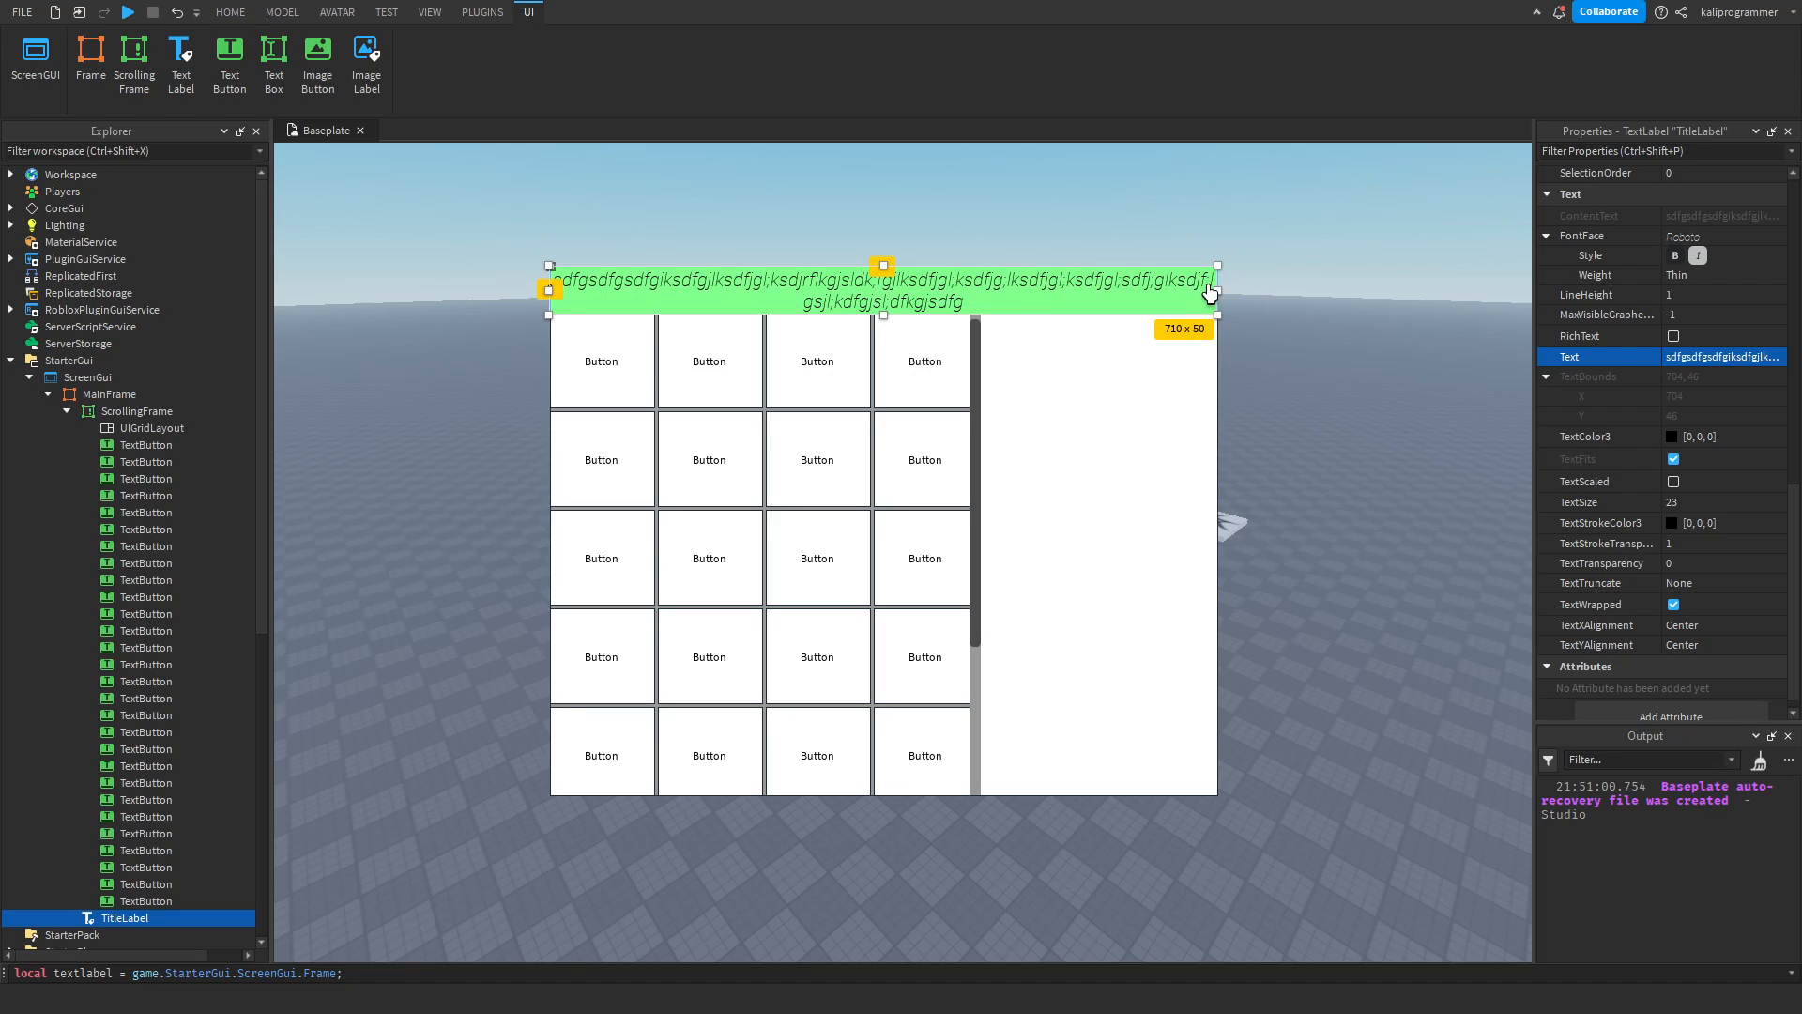
Turn off TextWrapped on the TitleLabel, enable TextScaled, and replace its text with "Input".
{"action": "left_click", "coordinate": [1674, 605]}
{"action": "left_click", "coordinate": [1675, 604]}
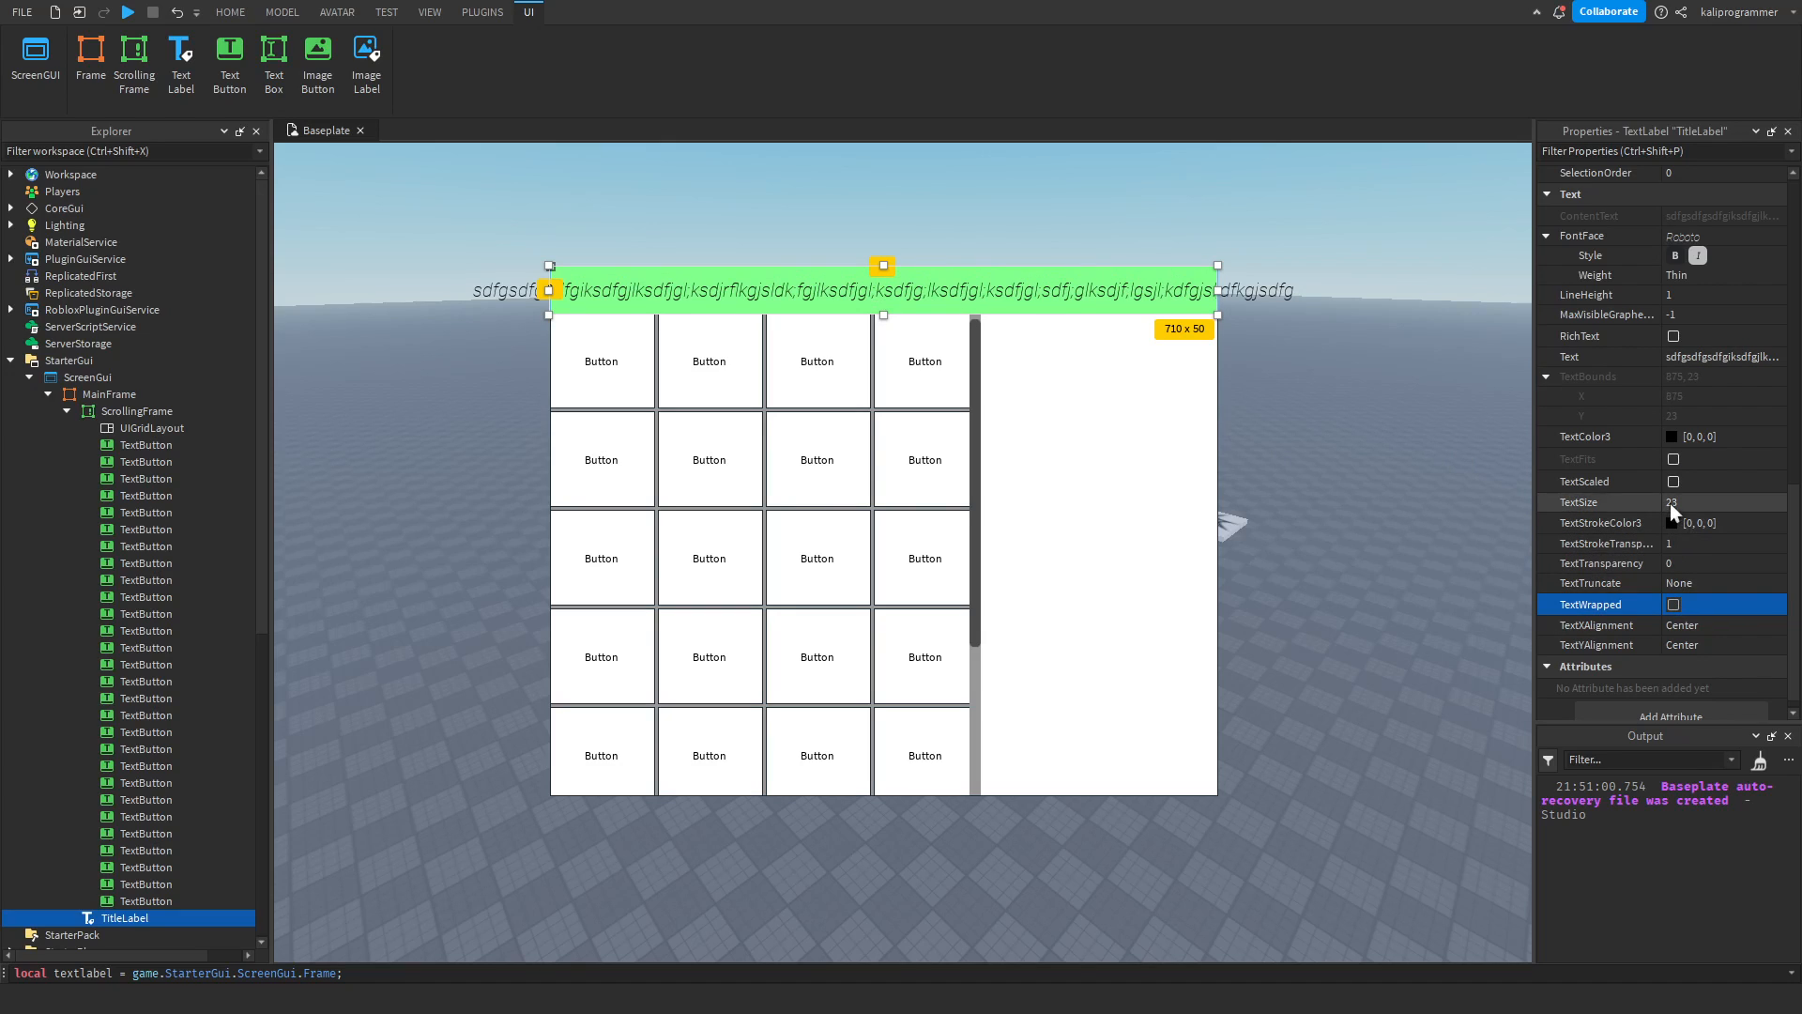
{"action": "left_click", "coordinate": [1673, 482]}
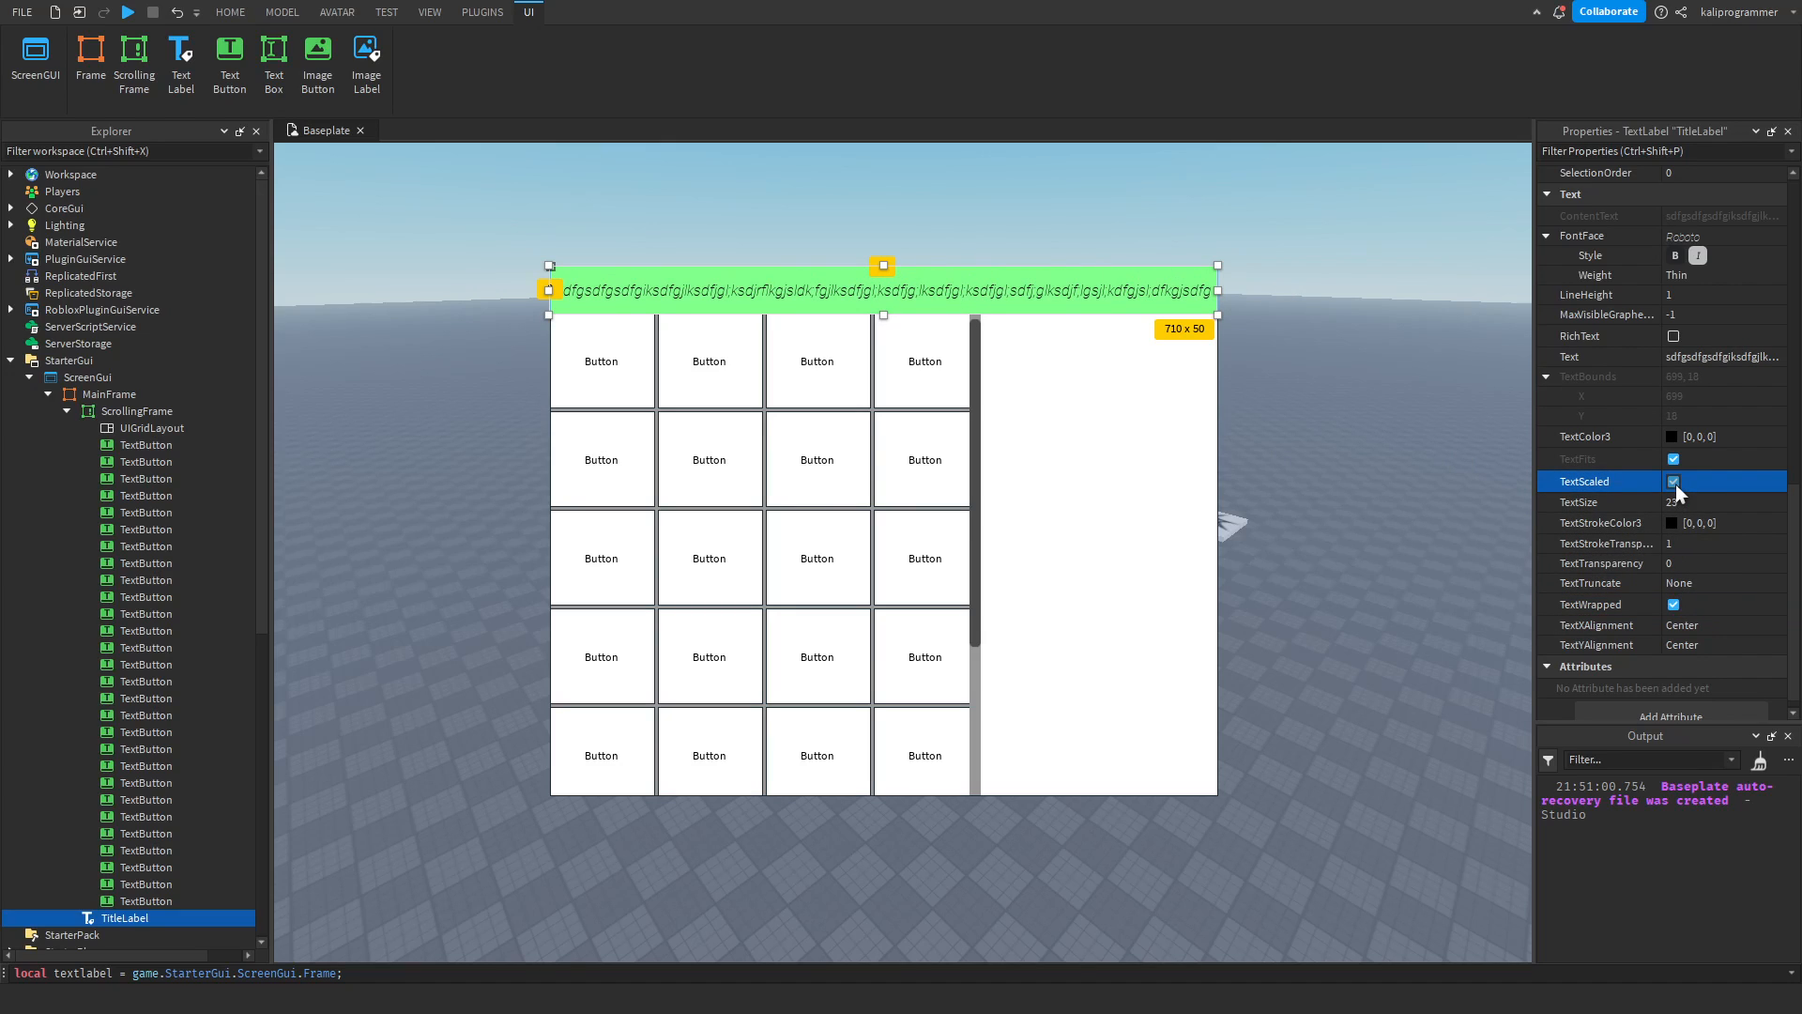
{"action": "double_click", "coordinate": [949, 278]}
{"action": "type", "text": "Input"}
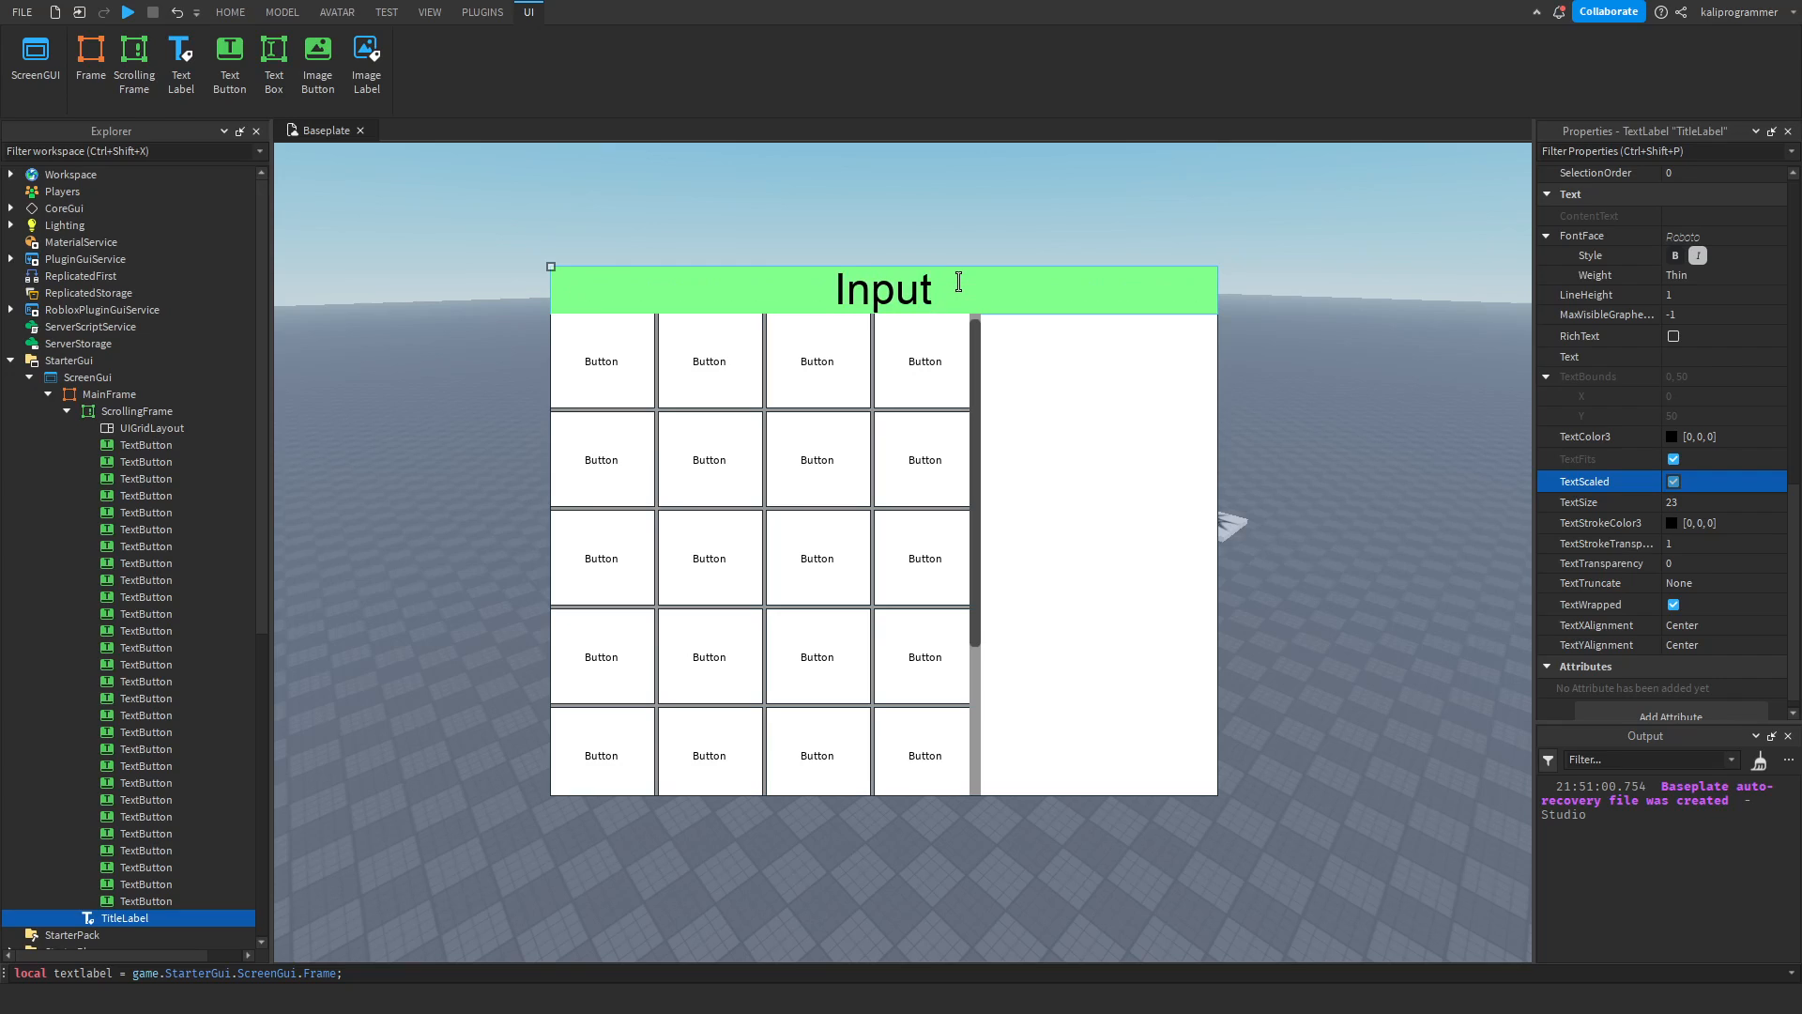
{"action": "key", "text": "Return"}
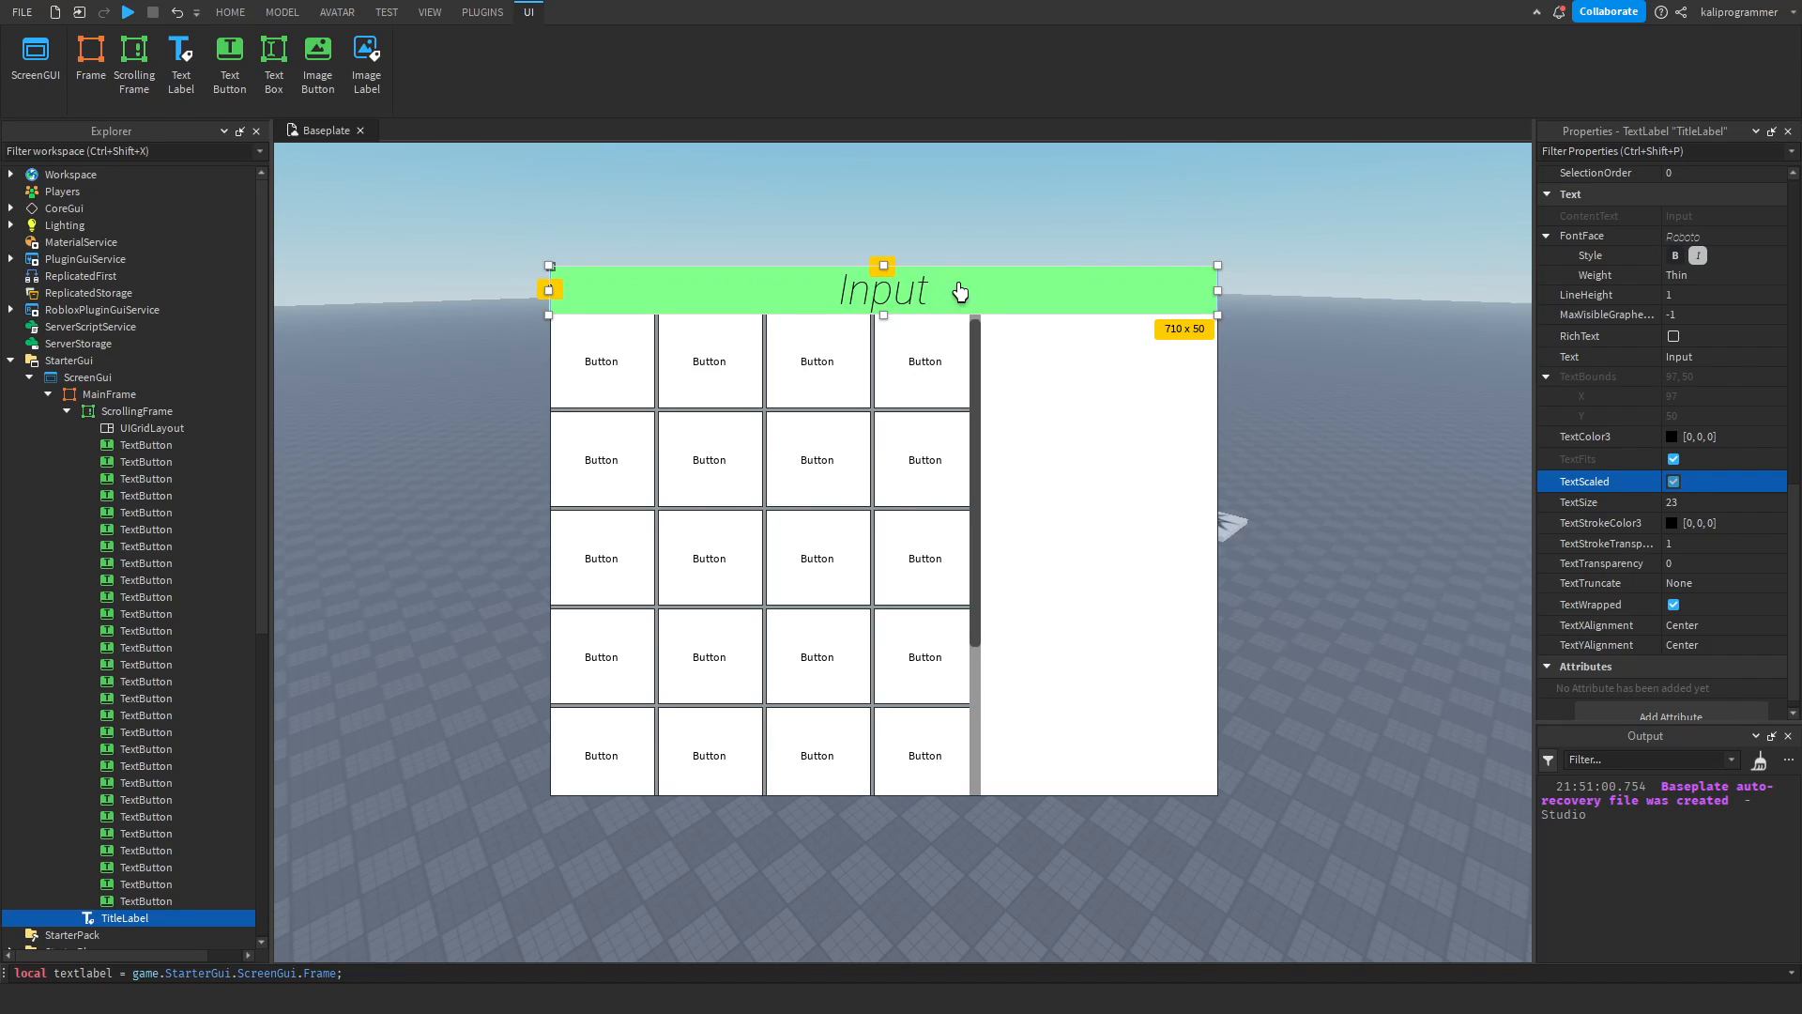
Set the TitleLabel's TextStrokeTransparency to 0 and its TextStrokeColor3 to red (255, 0, 0), trying white first.
{"action": "left_click", "coordinate": [1665, 522]}
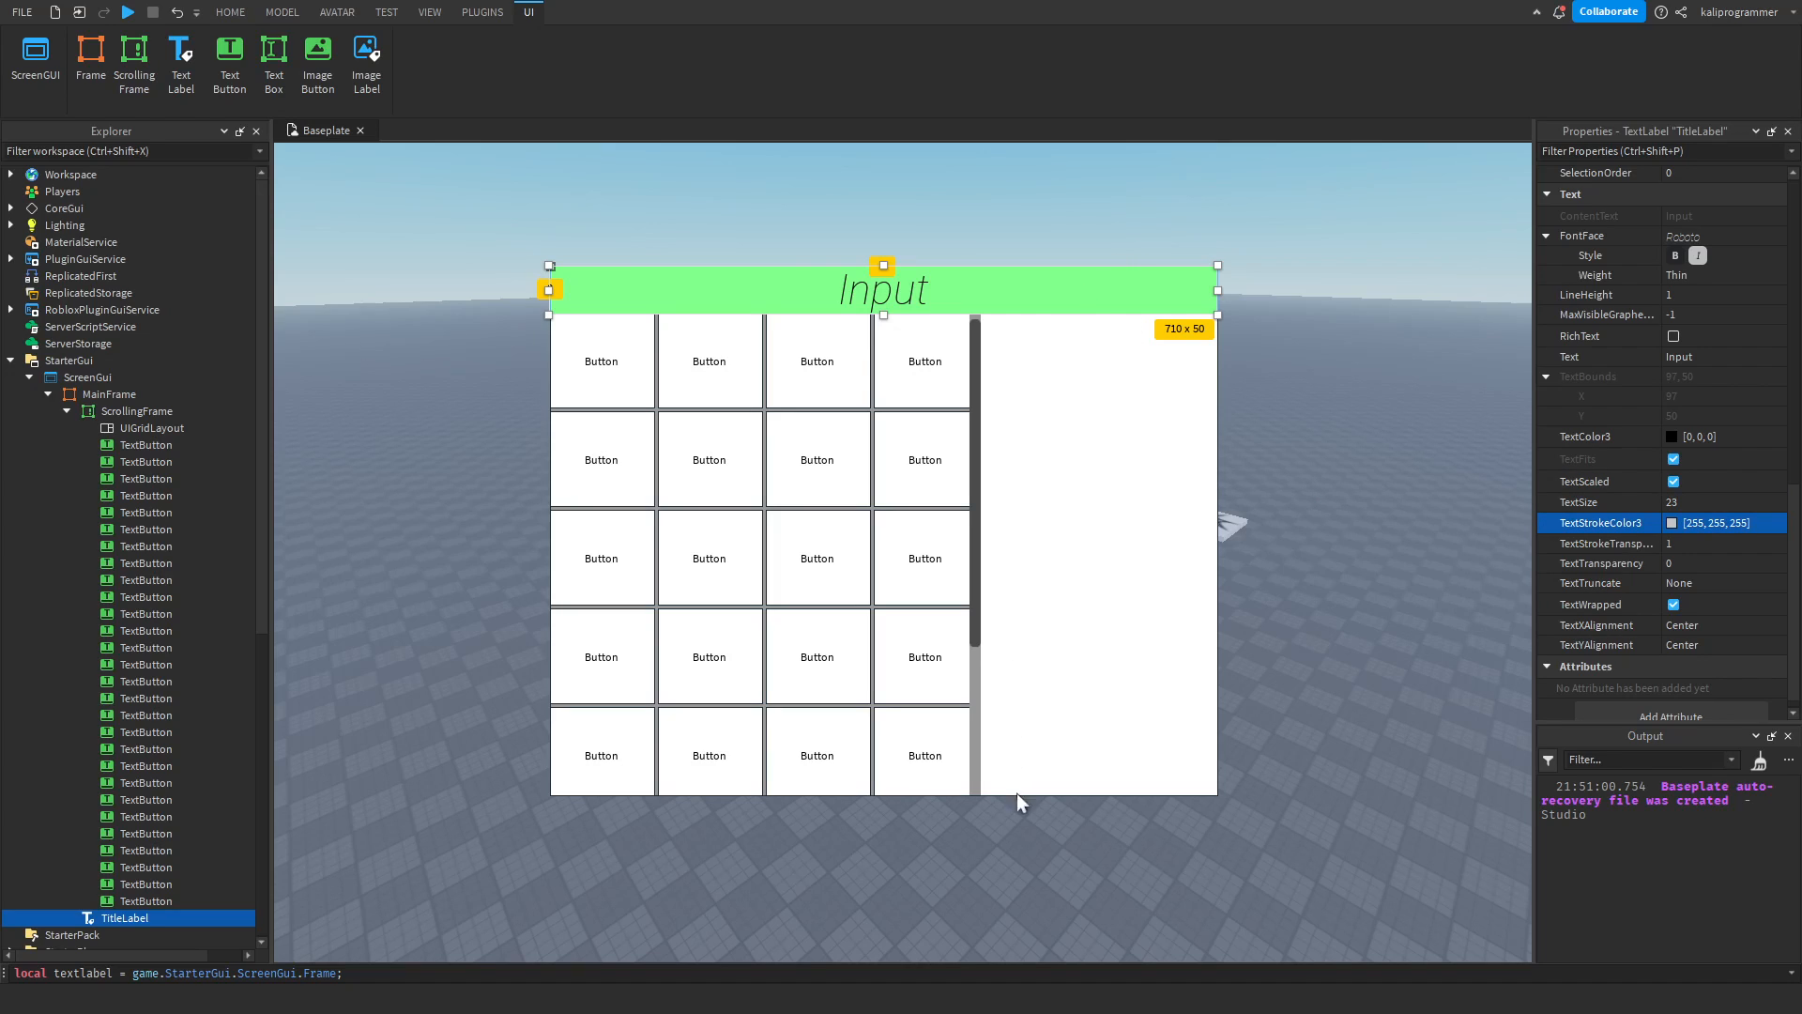
{"action": "left_click", "coordinate": [1689, 545]}
{"action": "type", "text": "0"}
{"action": "key", "text": "Return"}
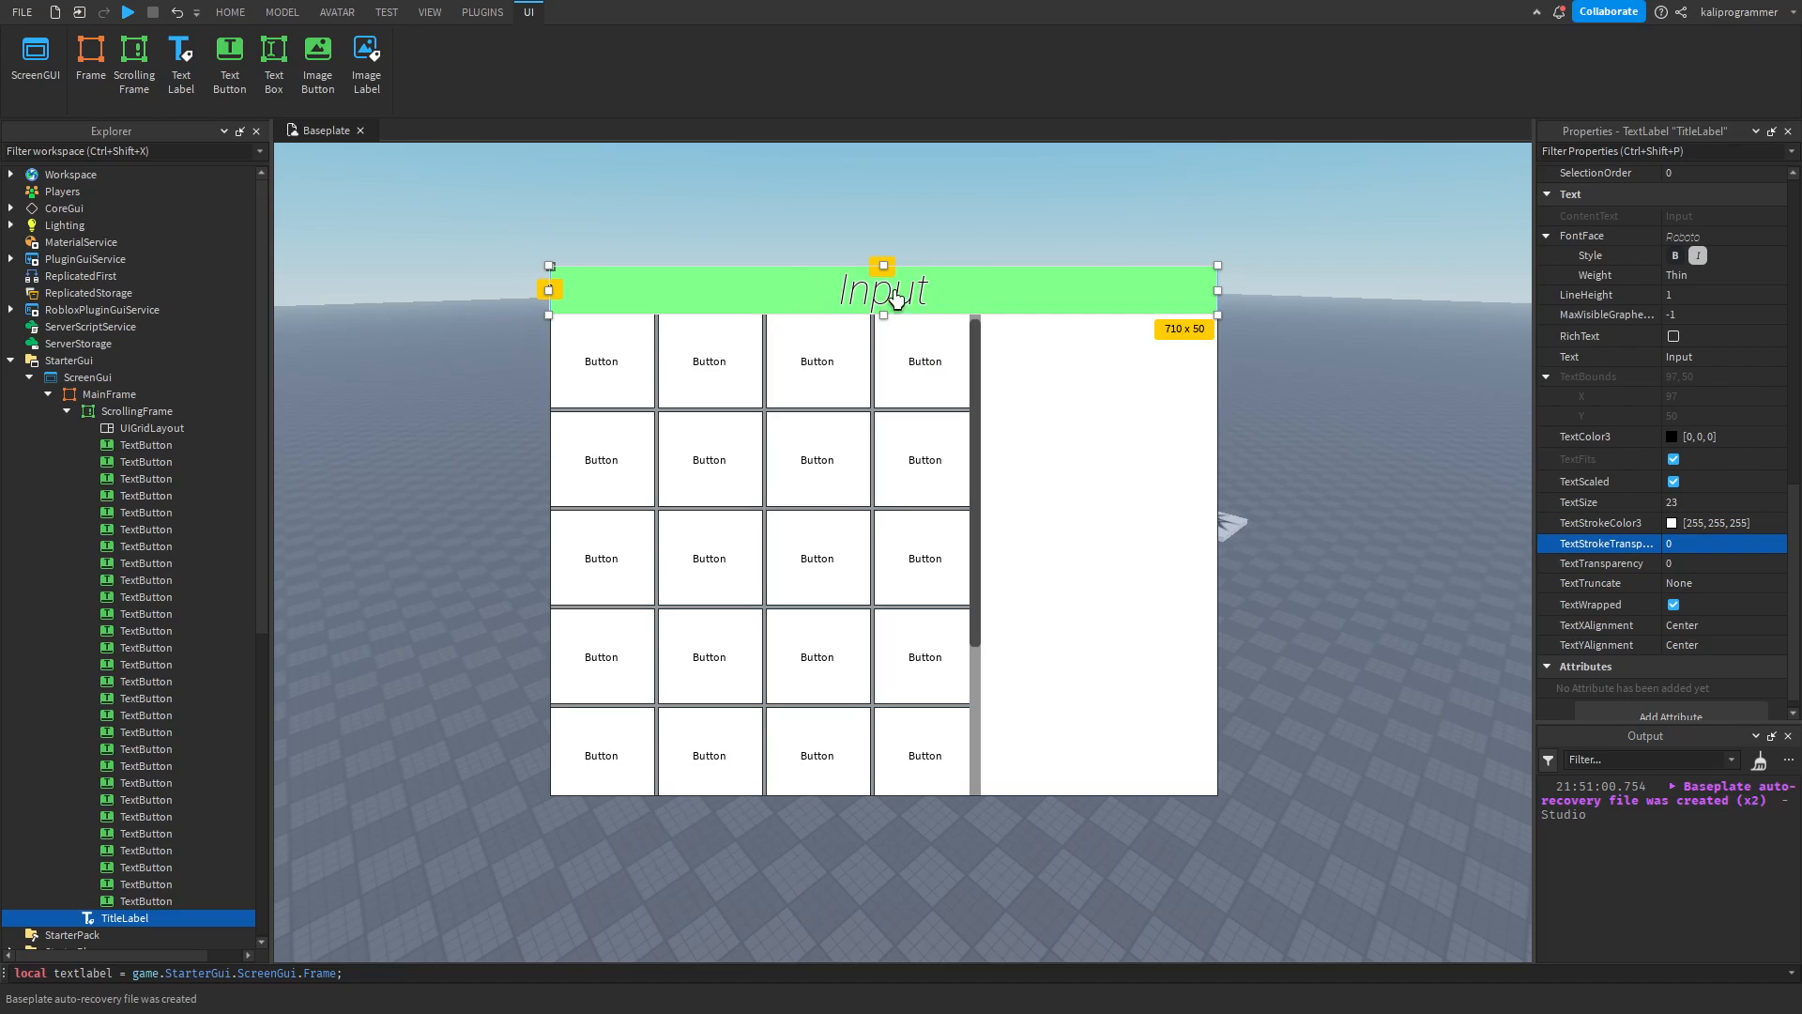
{"action": "left_click", "coordinate": [1665, 520]}
{"action": "left_click_drag", "start_coordinate": [1051, 400], "coordinate": [1164, 327]}
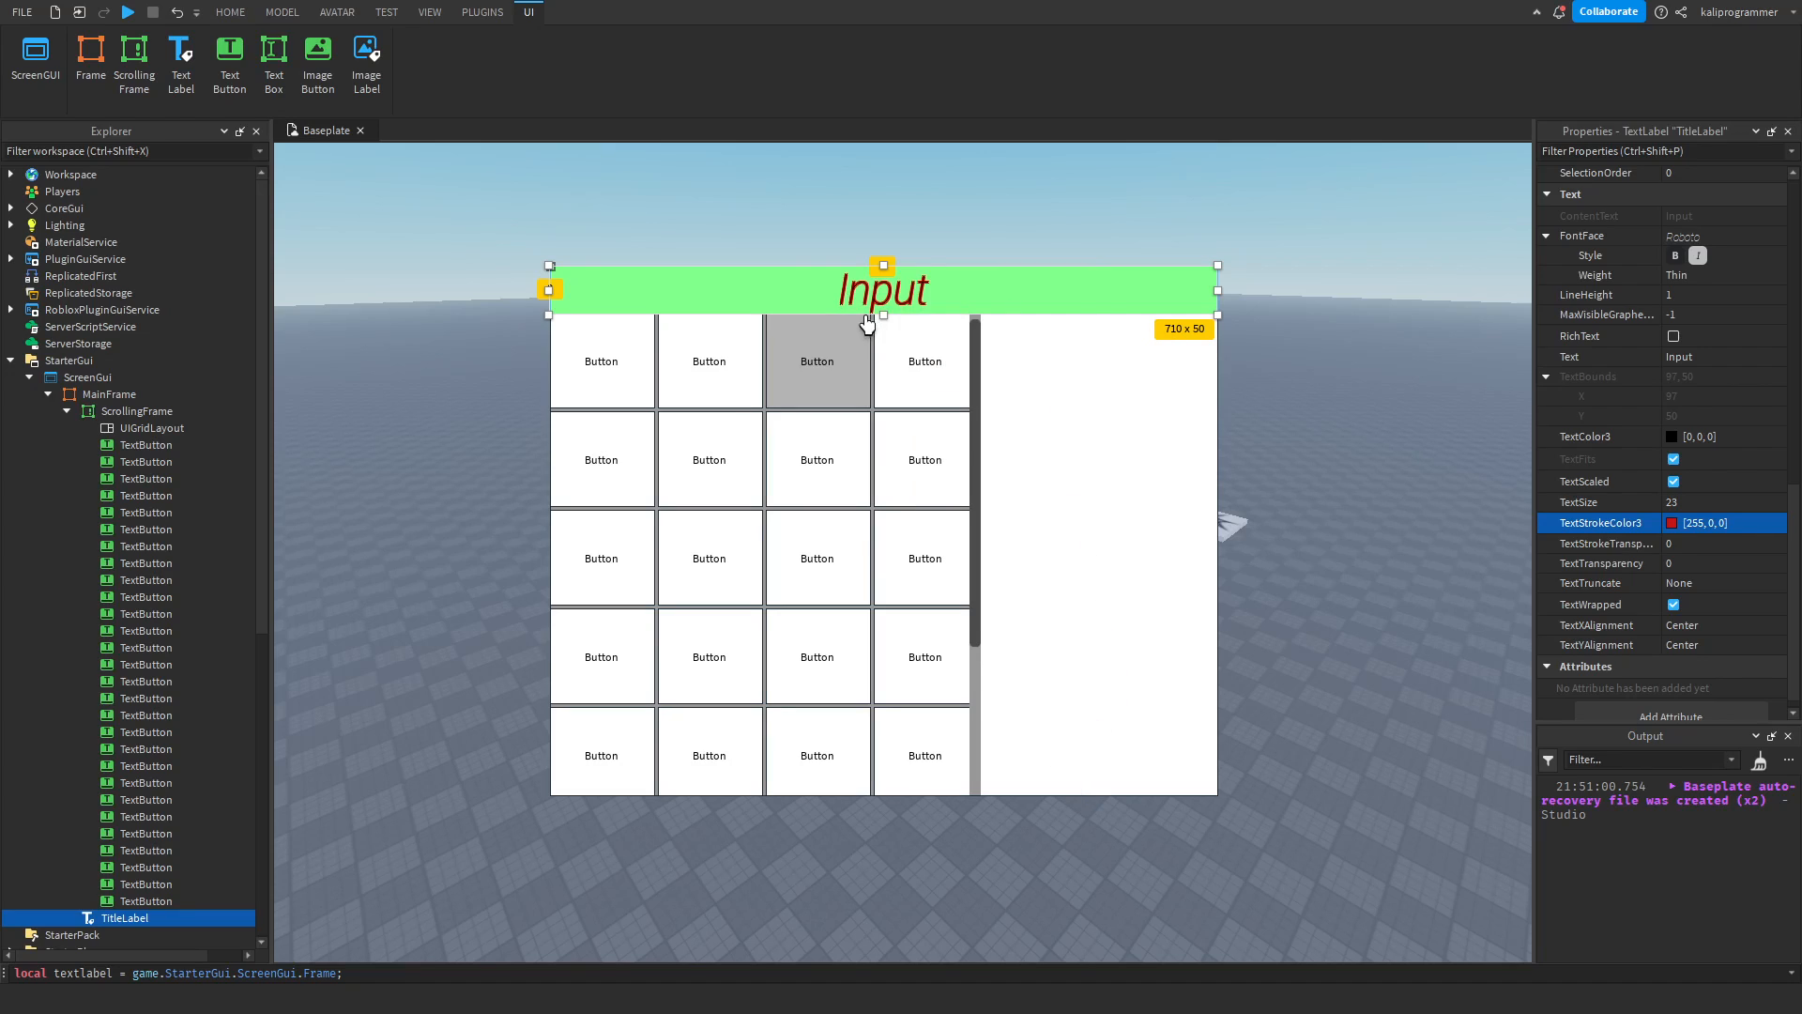
Set the TitleLabel's TextStrokeTransparency to 0.77, trying 0.34 on the way.
{"action": "left_click", "coordinate": [1692, 541]}
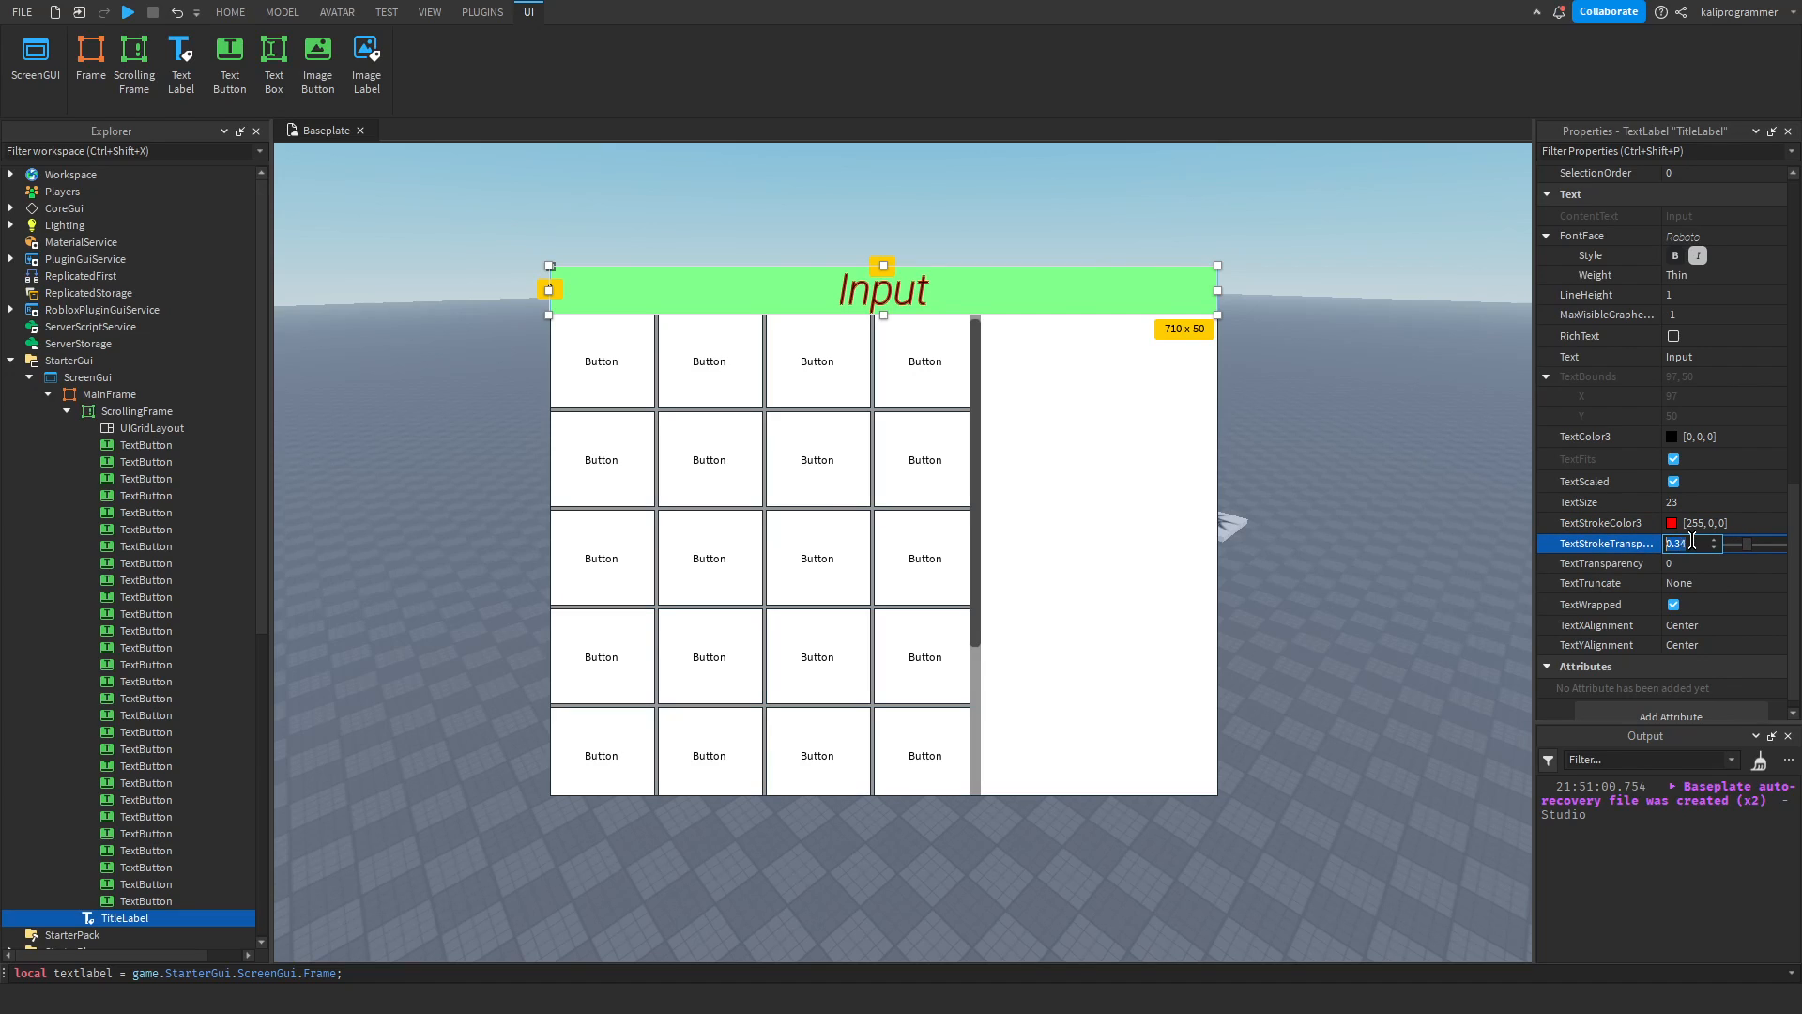
{"action": "scroll", "coordinate": [1693, 541], "scroll_direction": "up", "scroll_amount": 12}
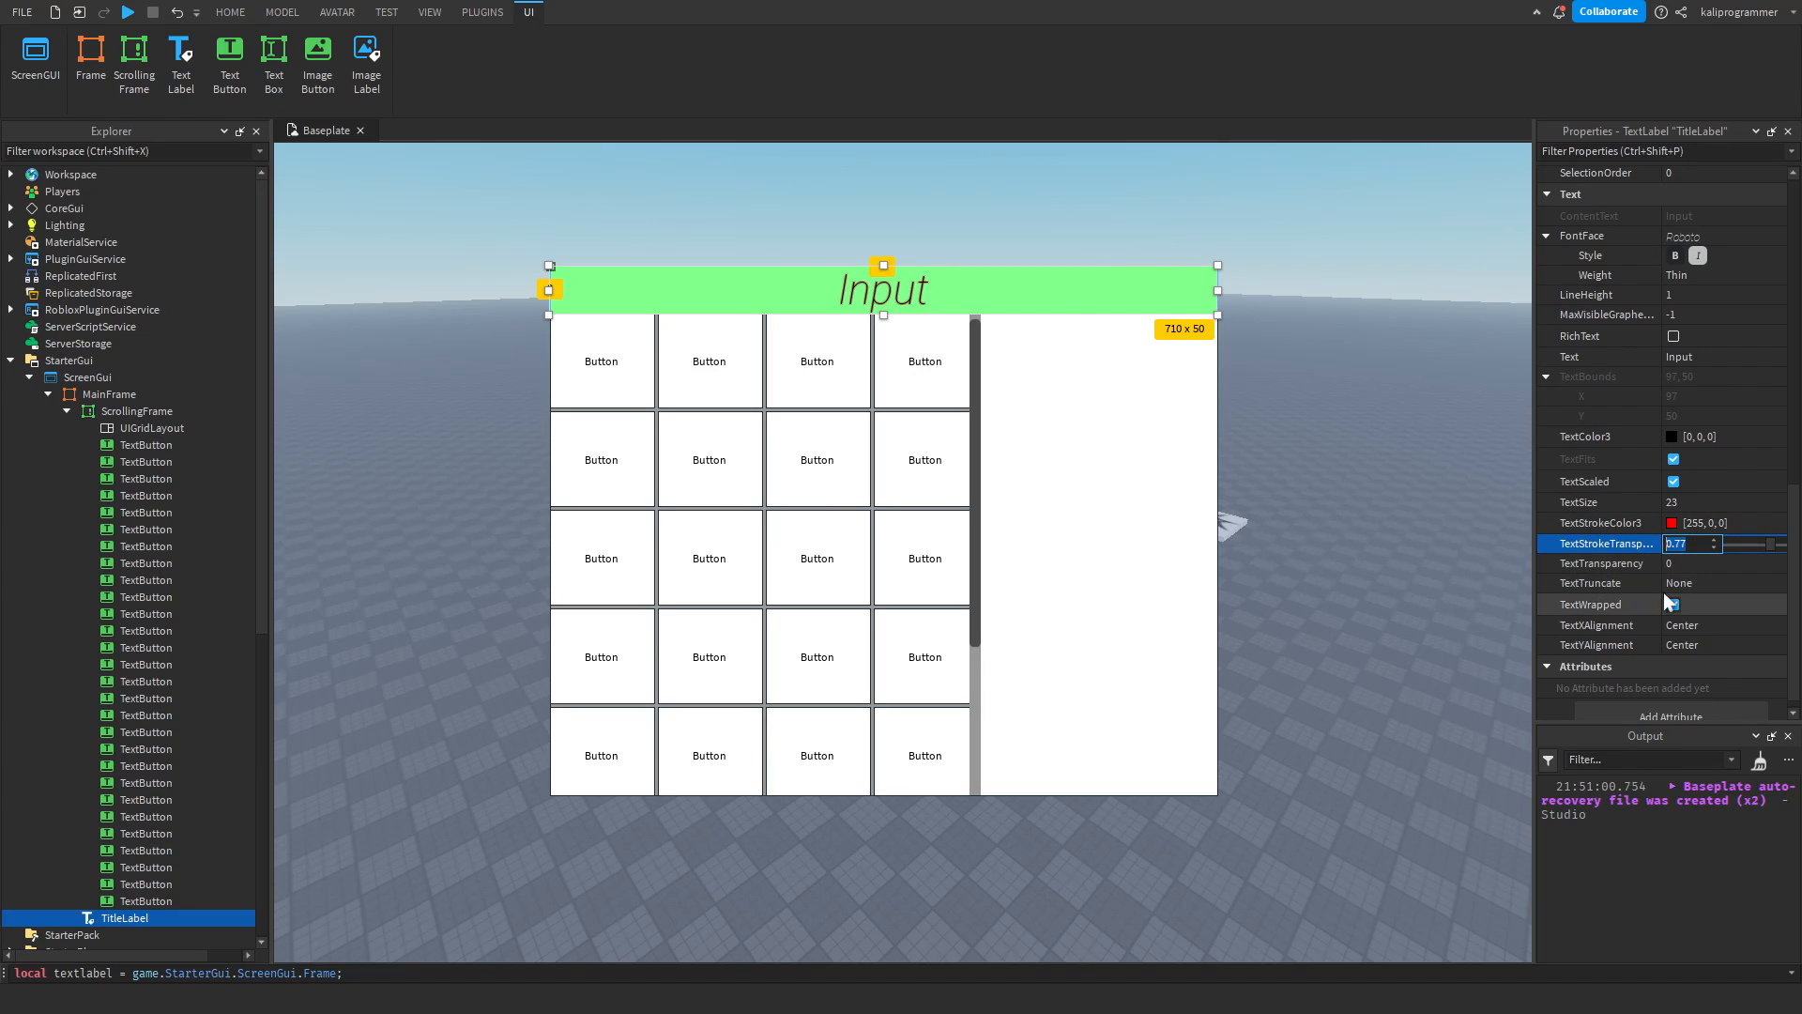
{"action": "scroll", "coordinate": [1663, 593], "scroll_direction": "down", "scroll_amount": 1}
{"action": "scroll", "coordinate": [1664, 593], "scroll_direction": "up", "scroll_amount": 1}
Replace the TitleLabel's text with a long string that starts with "kjkjhkjhkjhkjh" and ends with "uiouoiuoiuoiuoiuio".
{"action": "left_click", "coordinate": [1699, 627]}
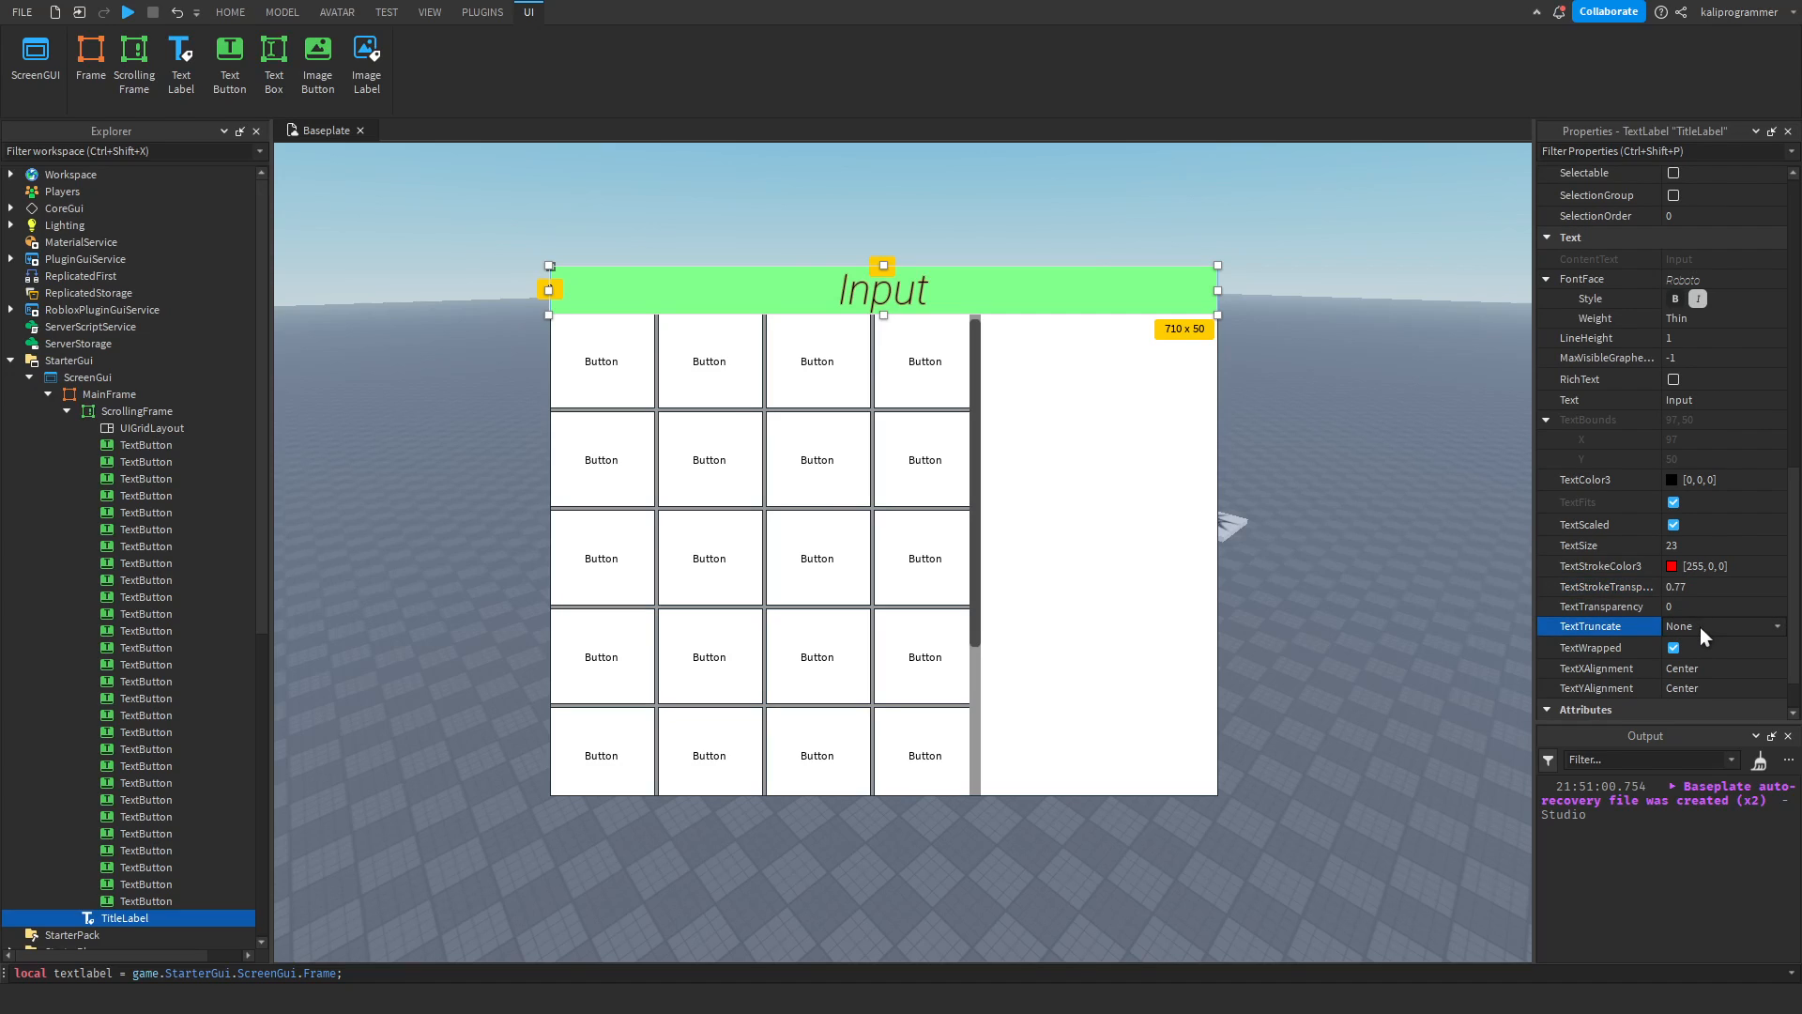
{"action": "left_click", "coordinate": [1705, 402]}
{"action": "type", "text": "kjkjhkjhkjhkjh"}
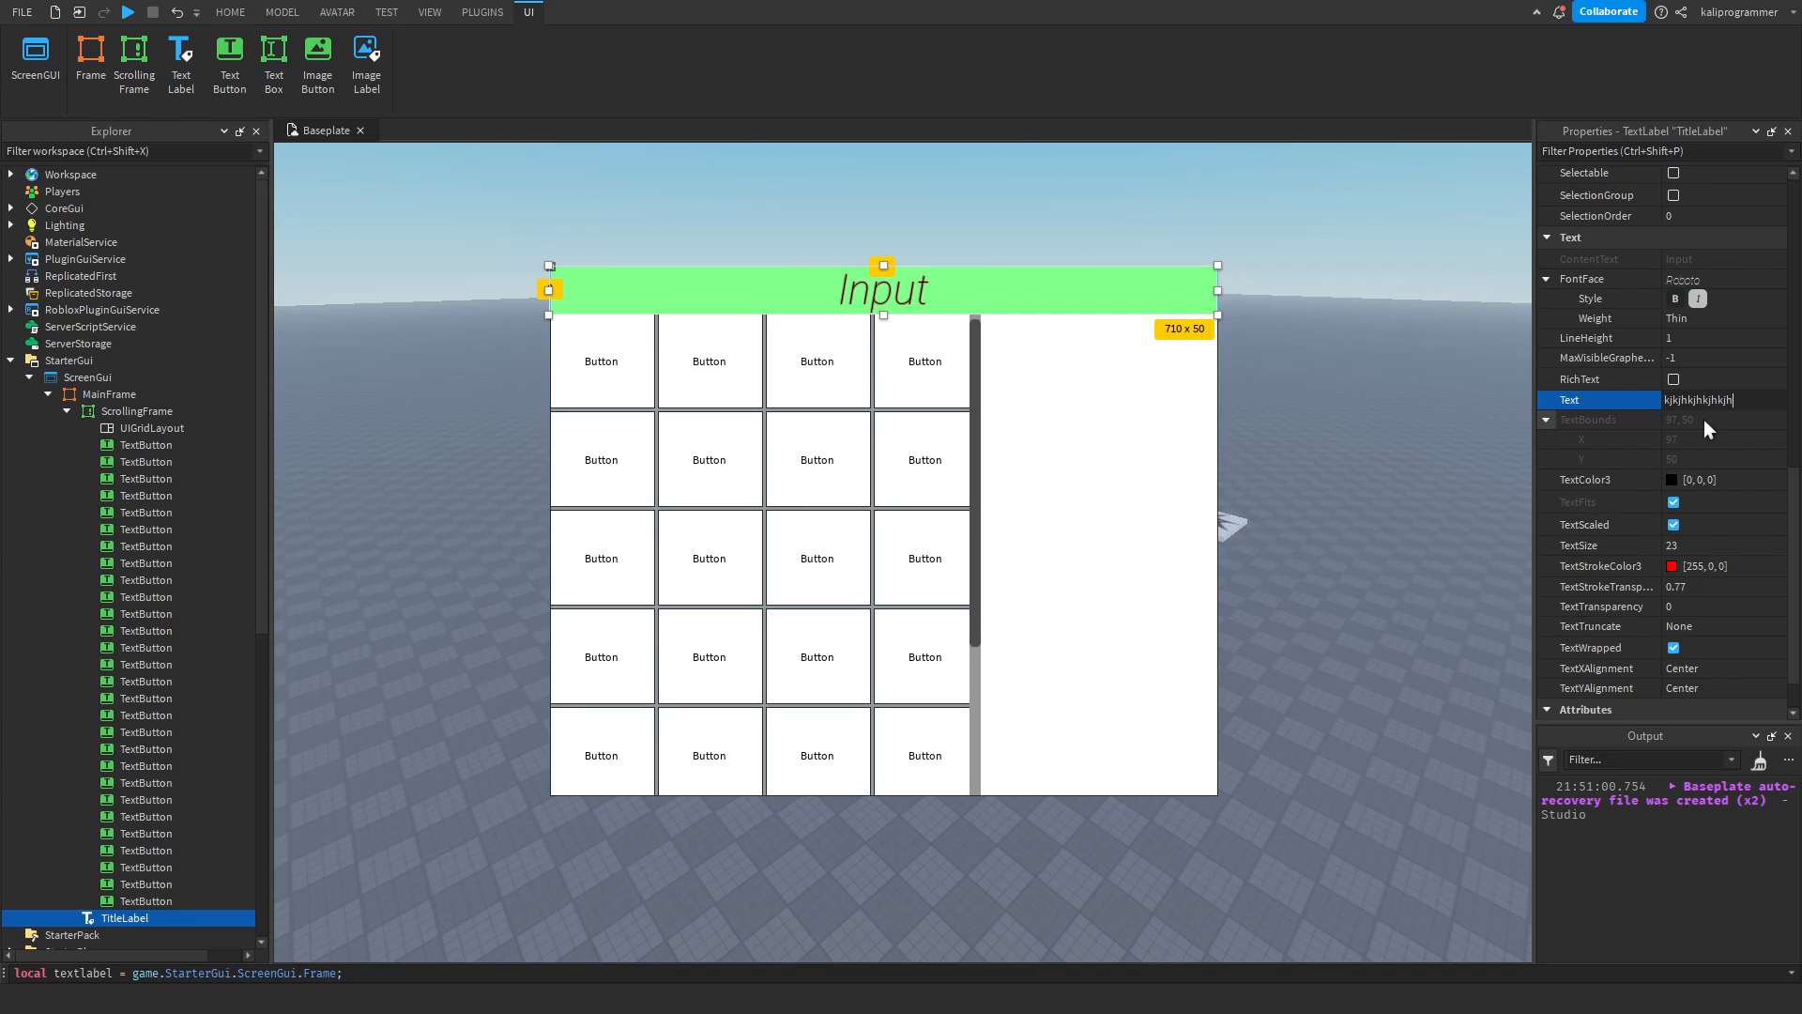
{"action": "type", "text": "hhhhhhhhhhhhhh"}
{"action": "left_click", "coordinate": [1697, 395]}
{"action": "key", "text": "Right"}
{"action": "type", "text": "uiouoiuoiuoiuoiuio"}
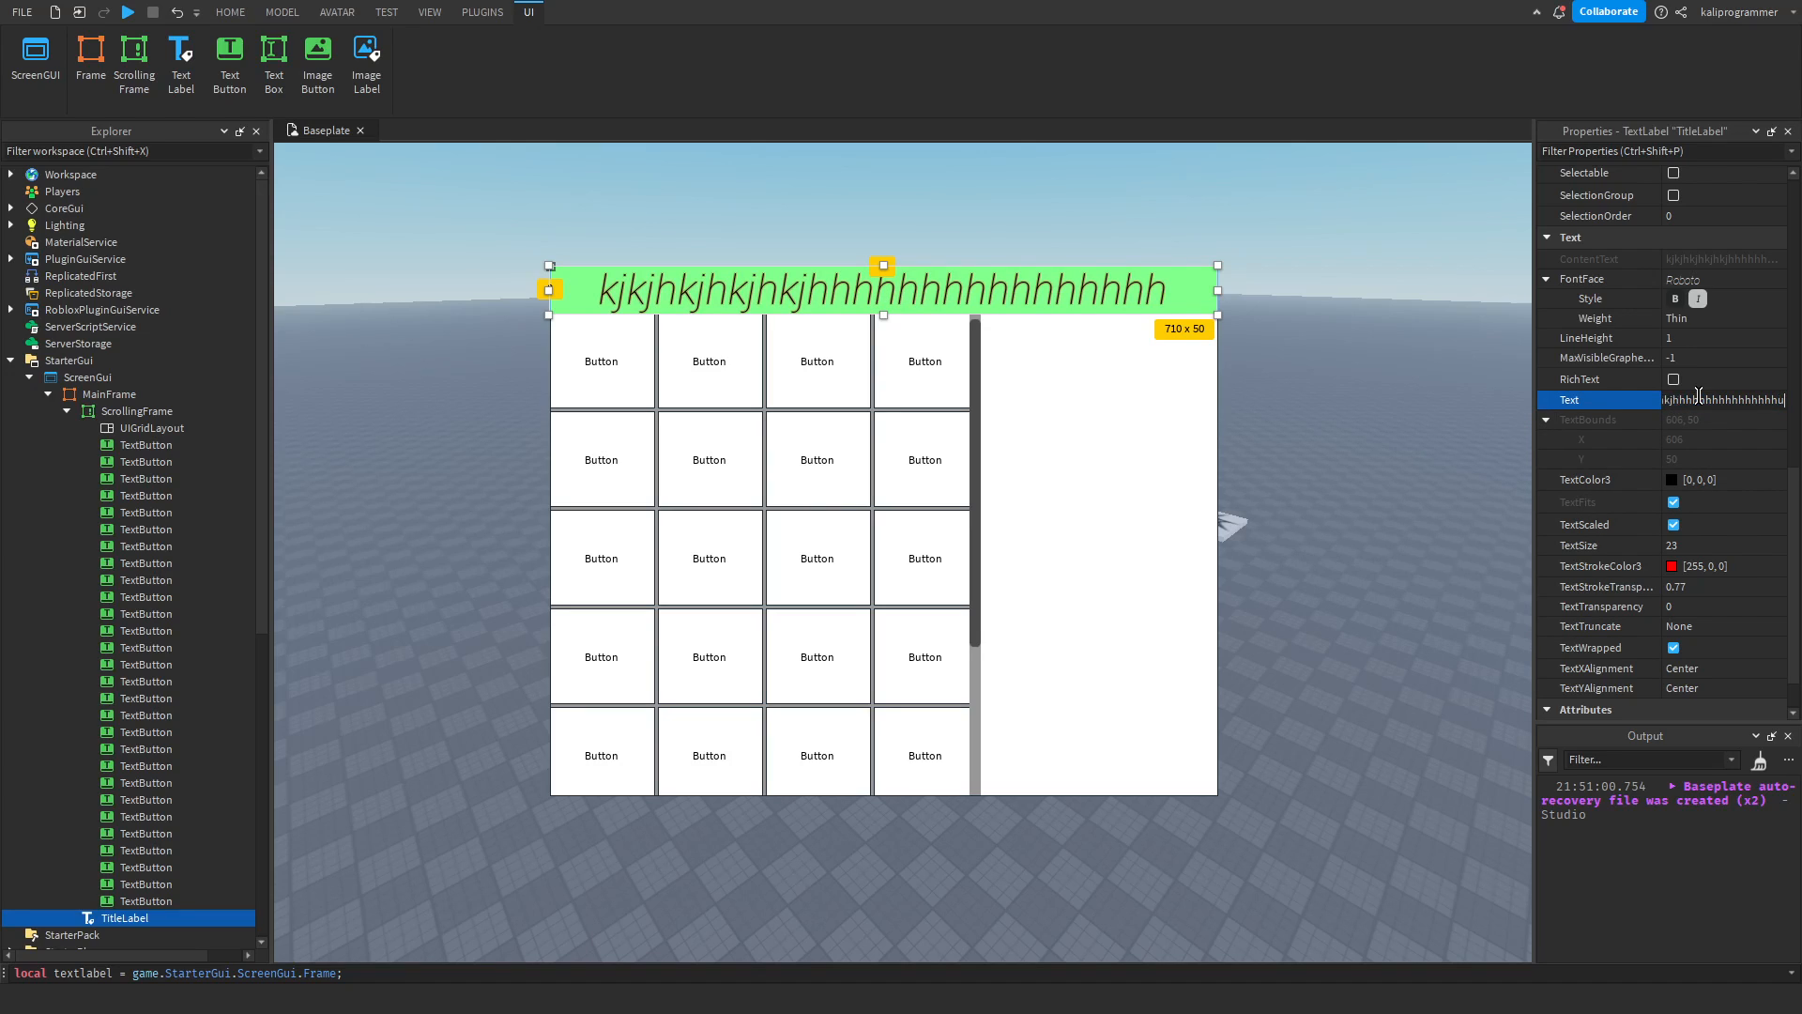
{"action": "key", "text": "Return"}
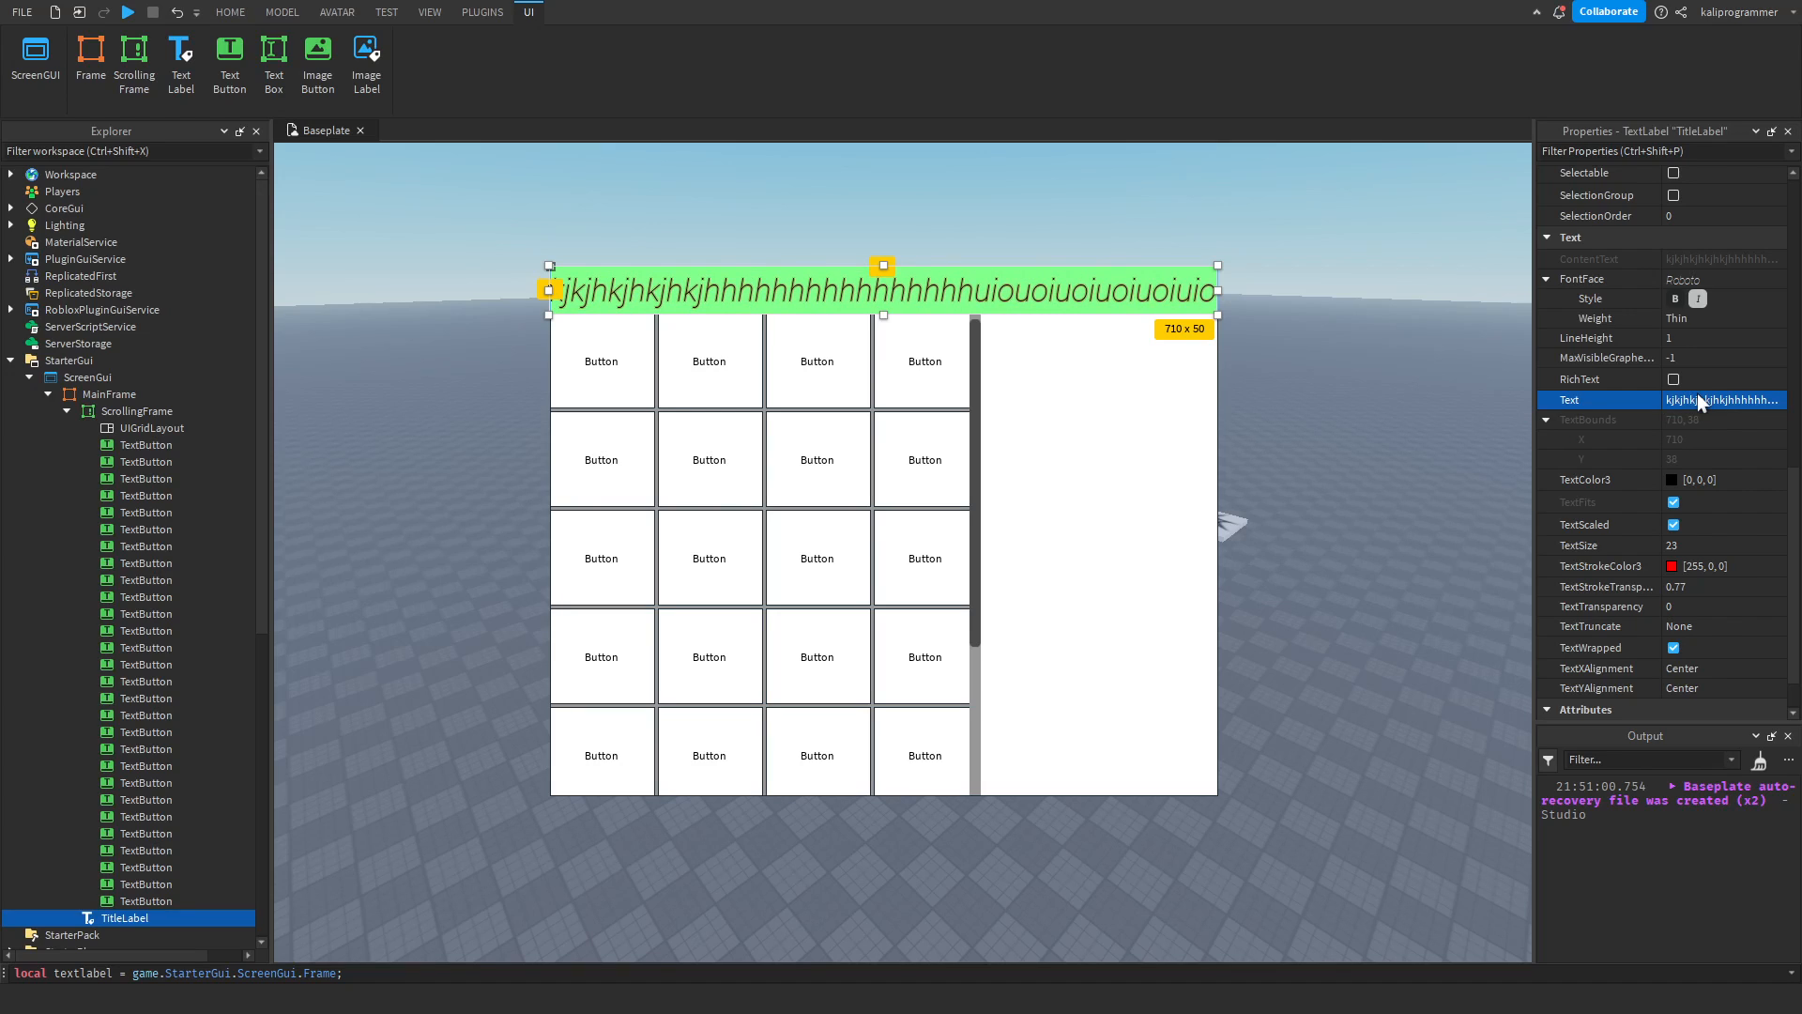
Append "lkuouoi" to the end of the TitleLabel's text.
{"action": "left_click", "coordinate": [1697, 395]}
{"action": "key", "text": "Right"}
{"action": "type", "text": "lkuouoi"}
{"action": "key", "text": "Return"}
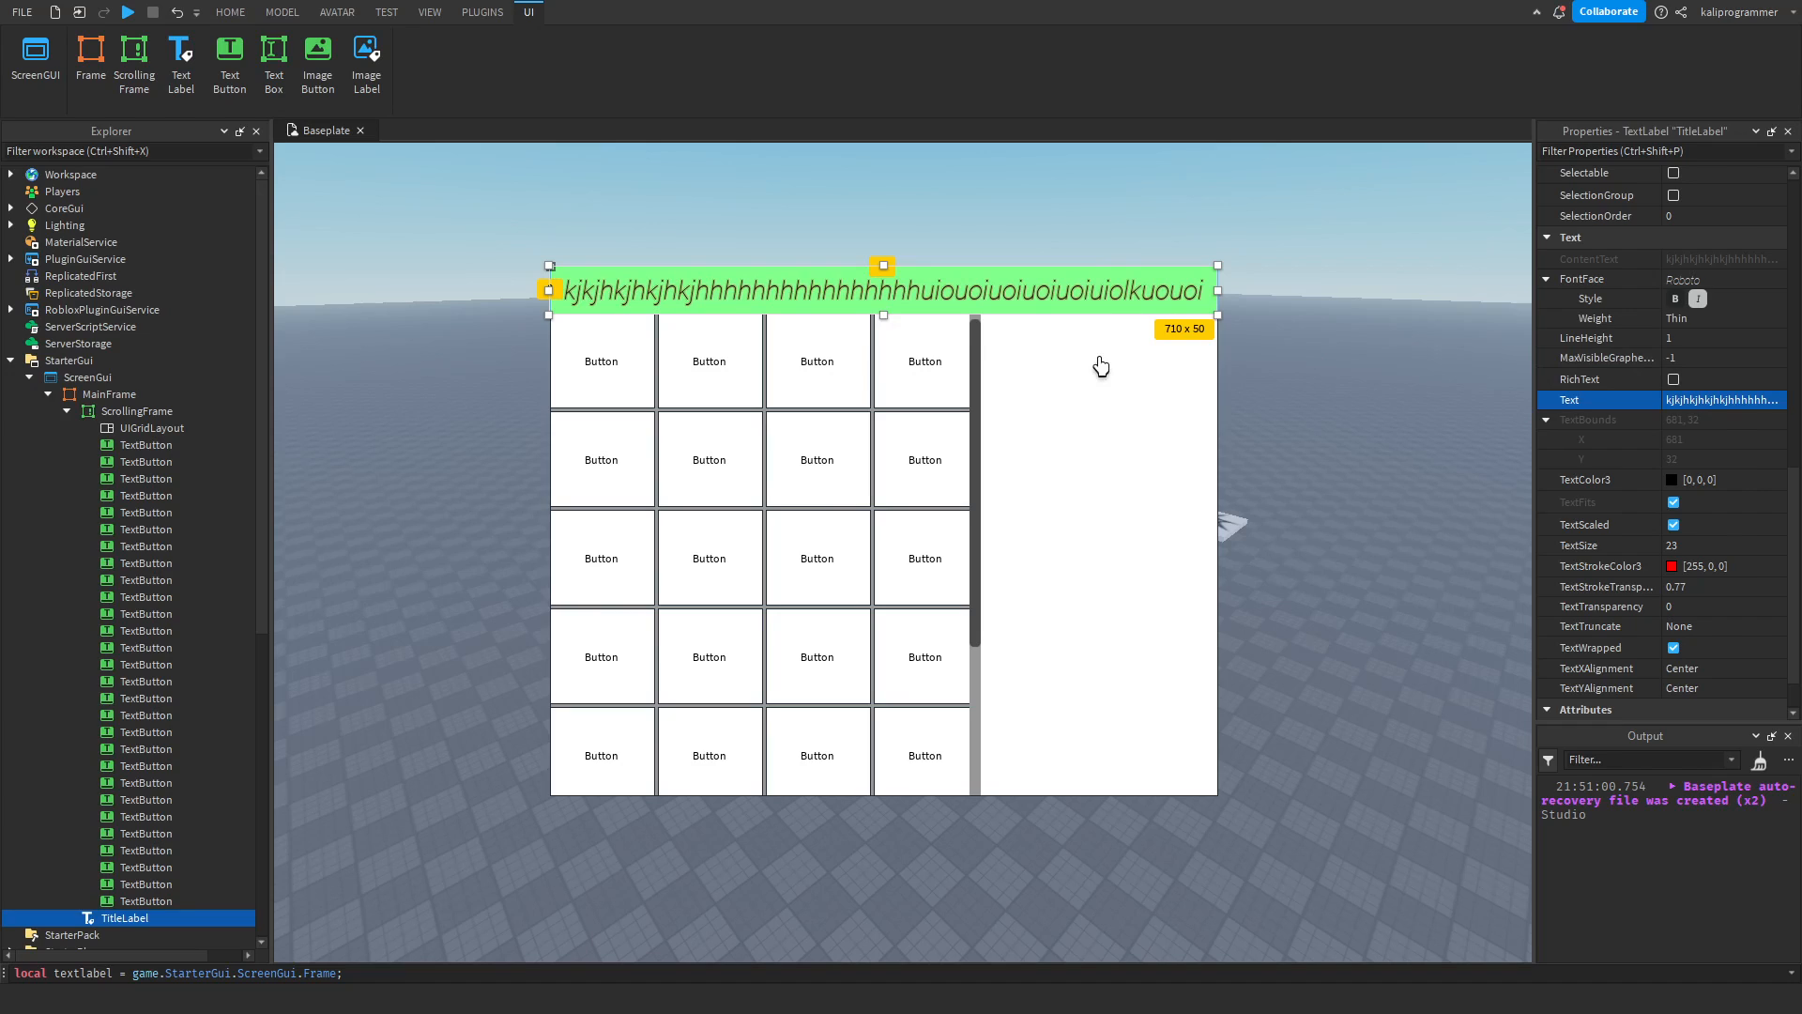
{"action": "left_click", "coordinate": [1058, 313]}
{"action": "left_click", "coordinate": [1058, 309]}
Try the AtEnd TextTruncate mode on the TitleLabel and return it to None, collapsing the ScrollingFrame's children in the hierarchy meanwhile.
{"action": "scroll", "coordinate": [1689, 567], "scroll_direction": "down", "scroll_amount": 5}
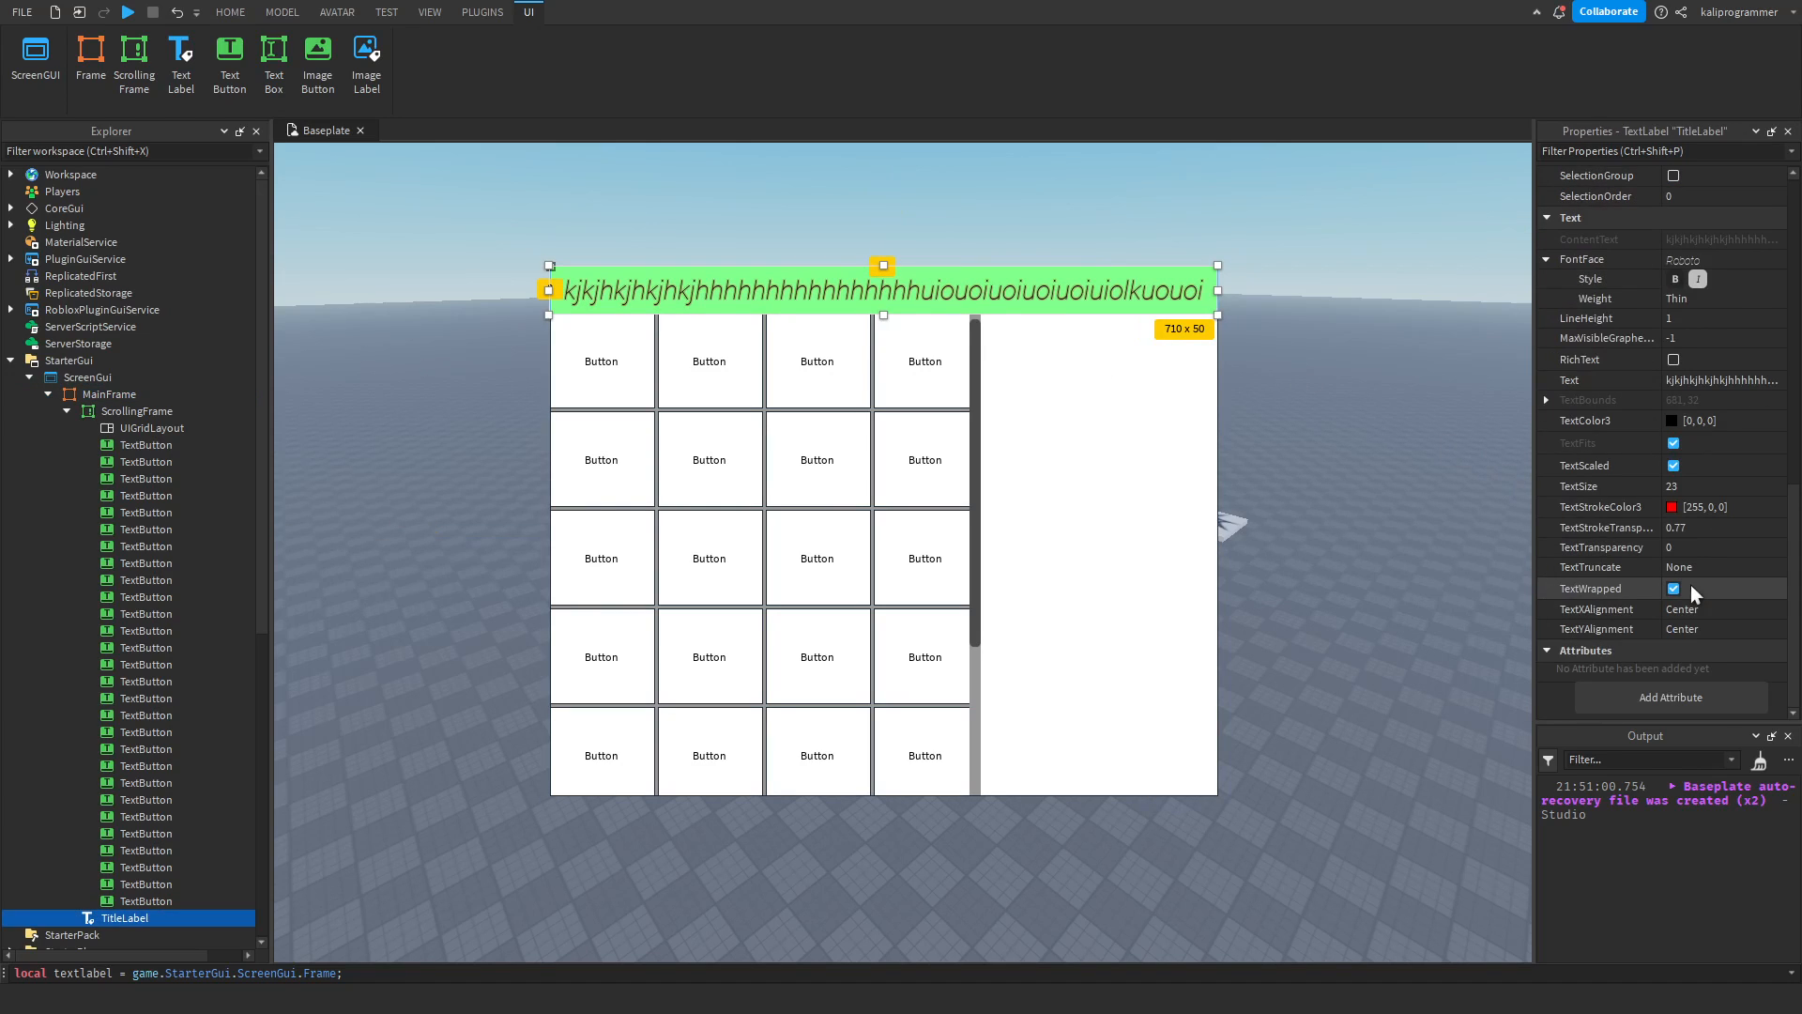
{"action": "left_click", "coordinate": [1691, 569]}
{"action": "left_click", "coordinate": [1695, 584]}
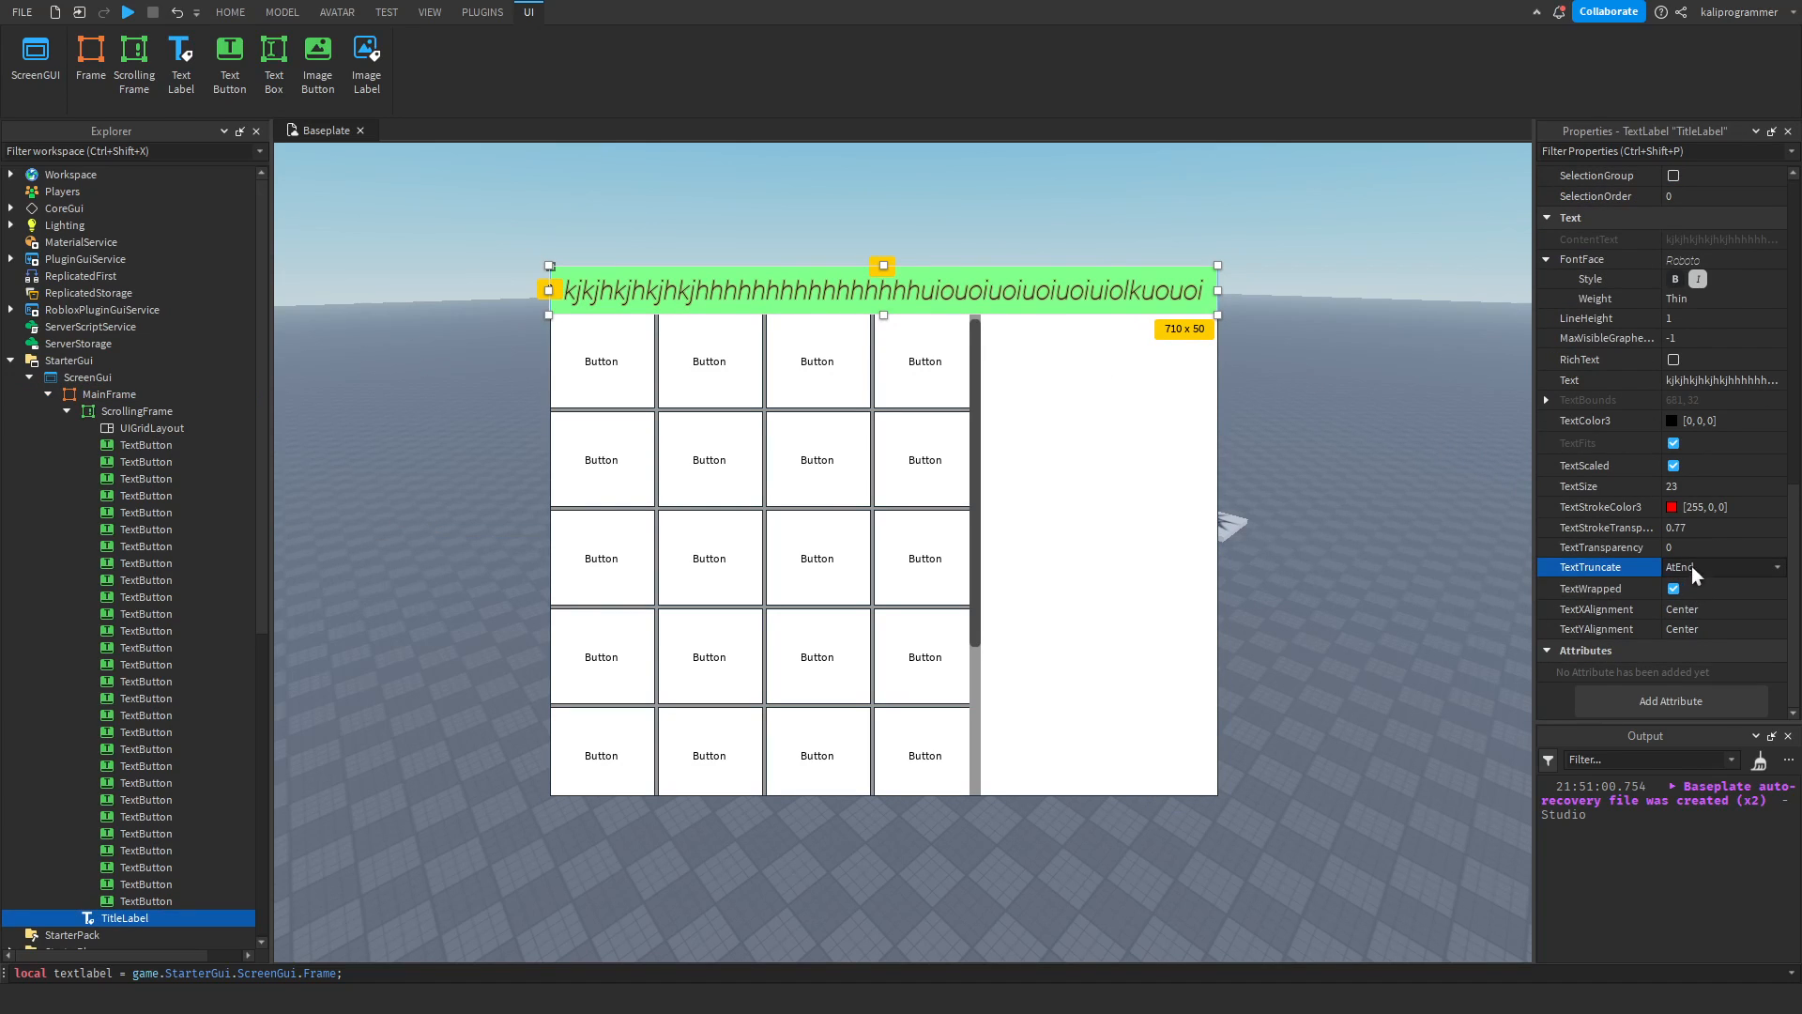
{"action": "left_click", "coordinate": [67, 412]}
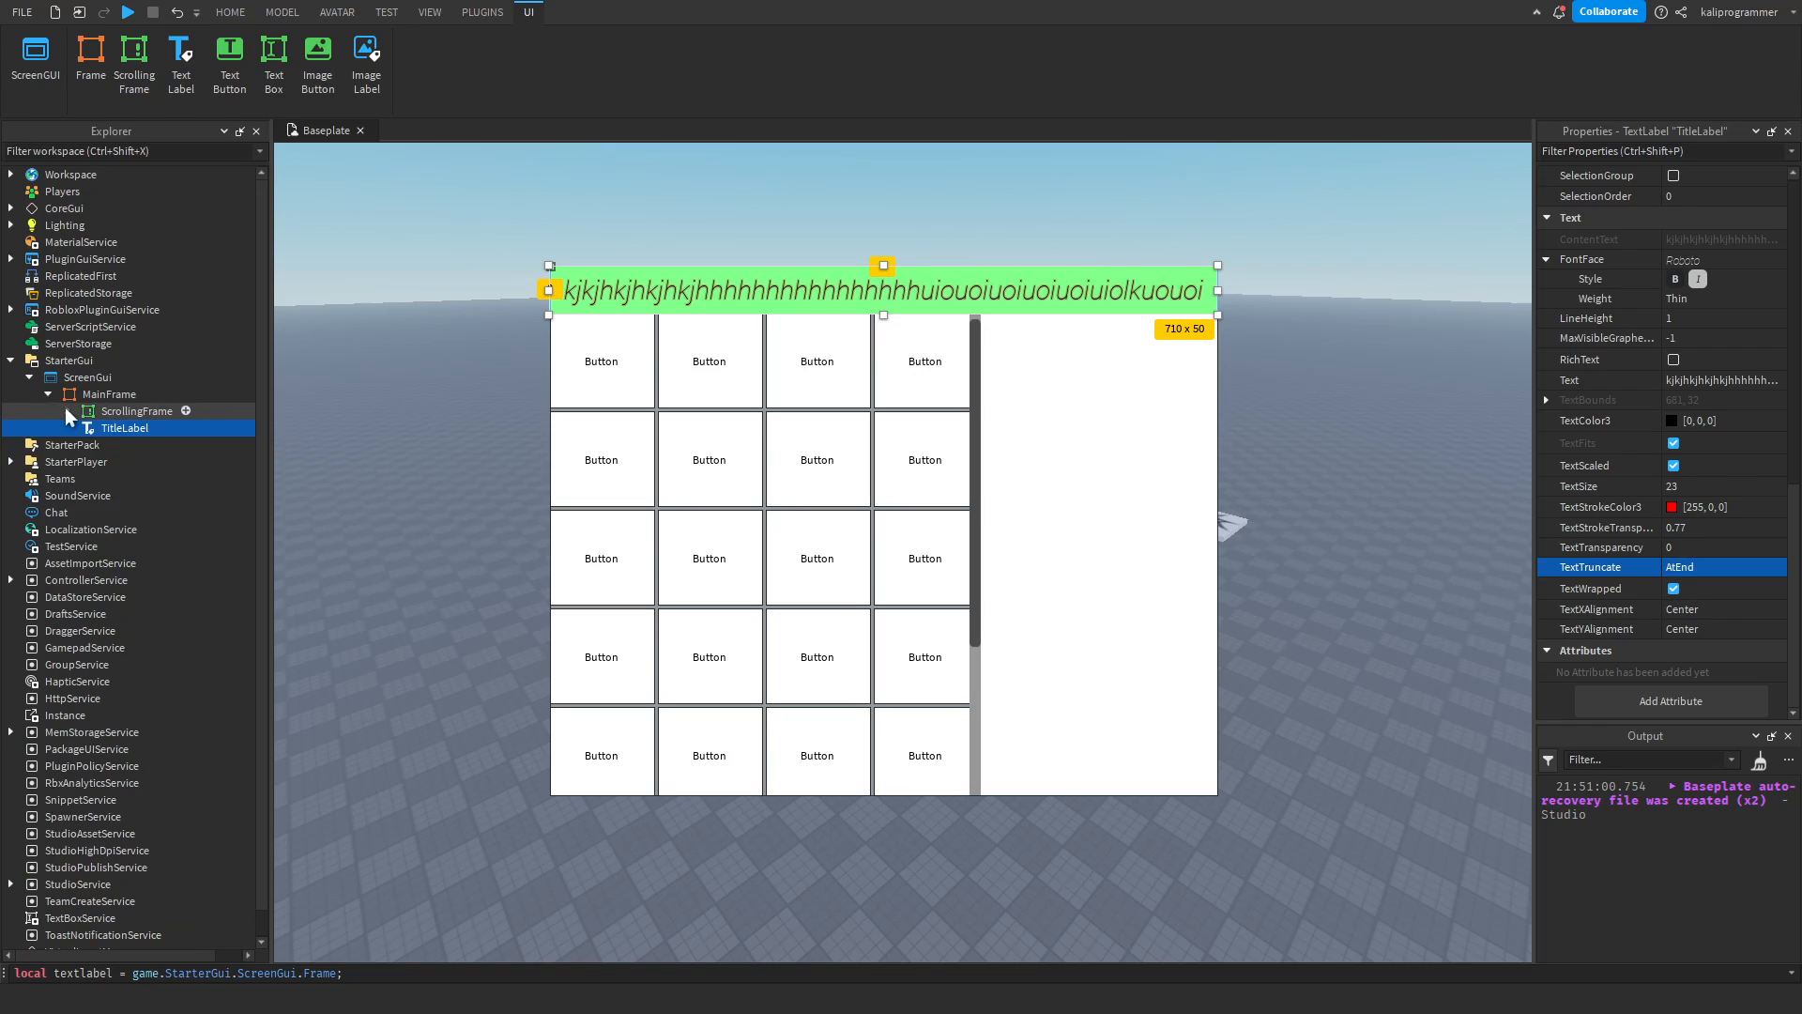
{"action": "left_click", "coordinate": [1691, 557]}
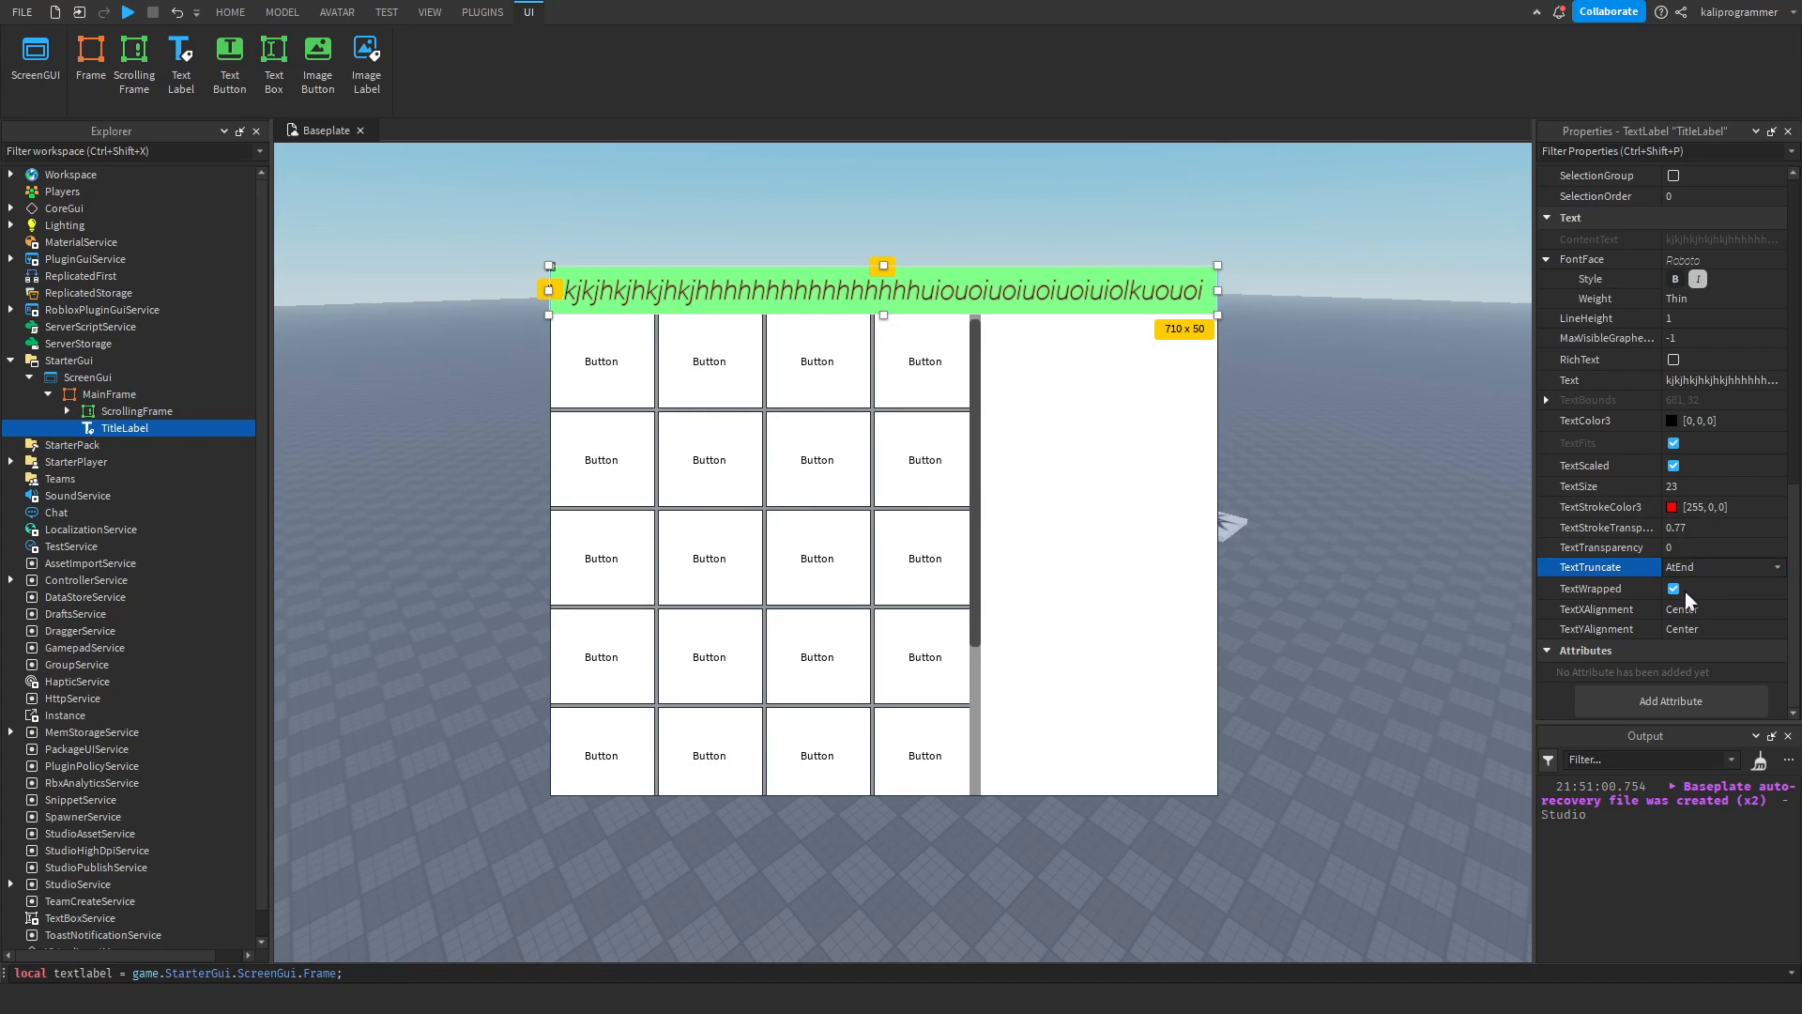
{"action": "left_click", "coordinate": [1684, 582]}
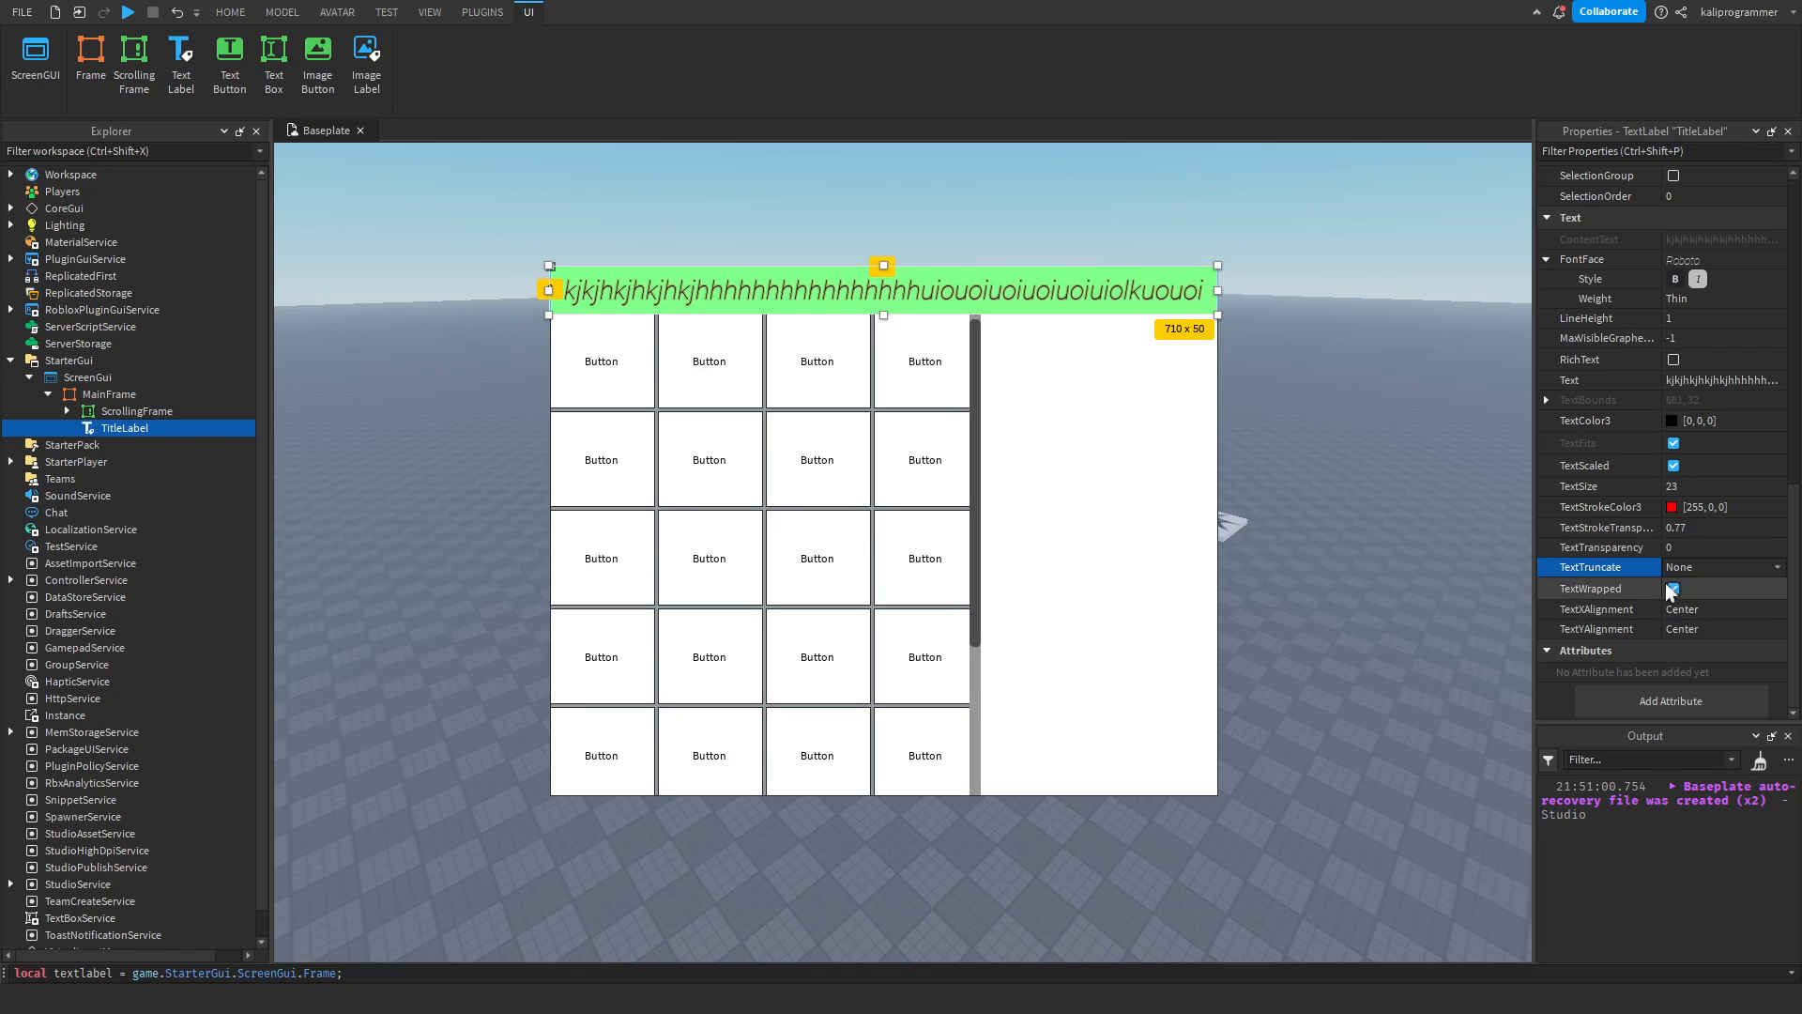
Turn off TextScaled and TextWrapped on the TitleLabel, and set its TextTruncate to AtEnd.
{"action": "left_click", "coordinate": [1675, 466]}
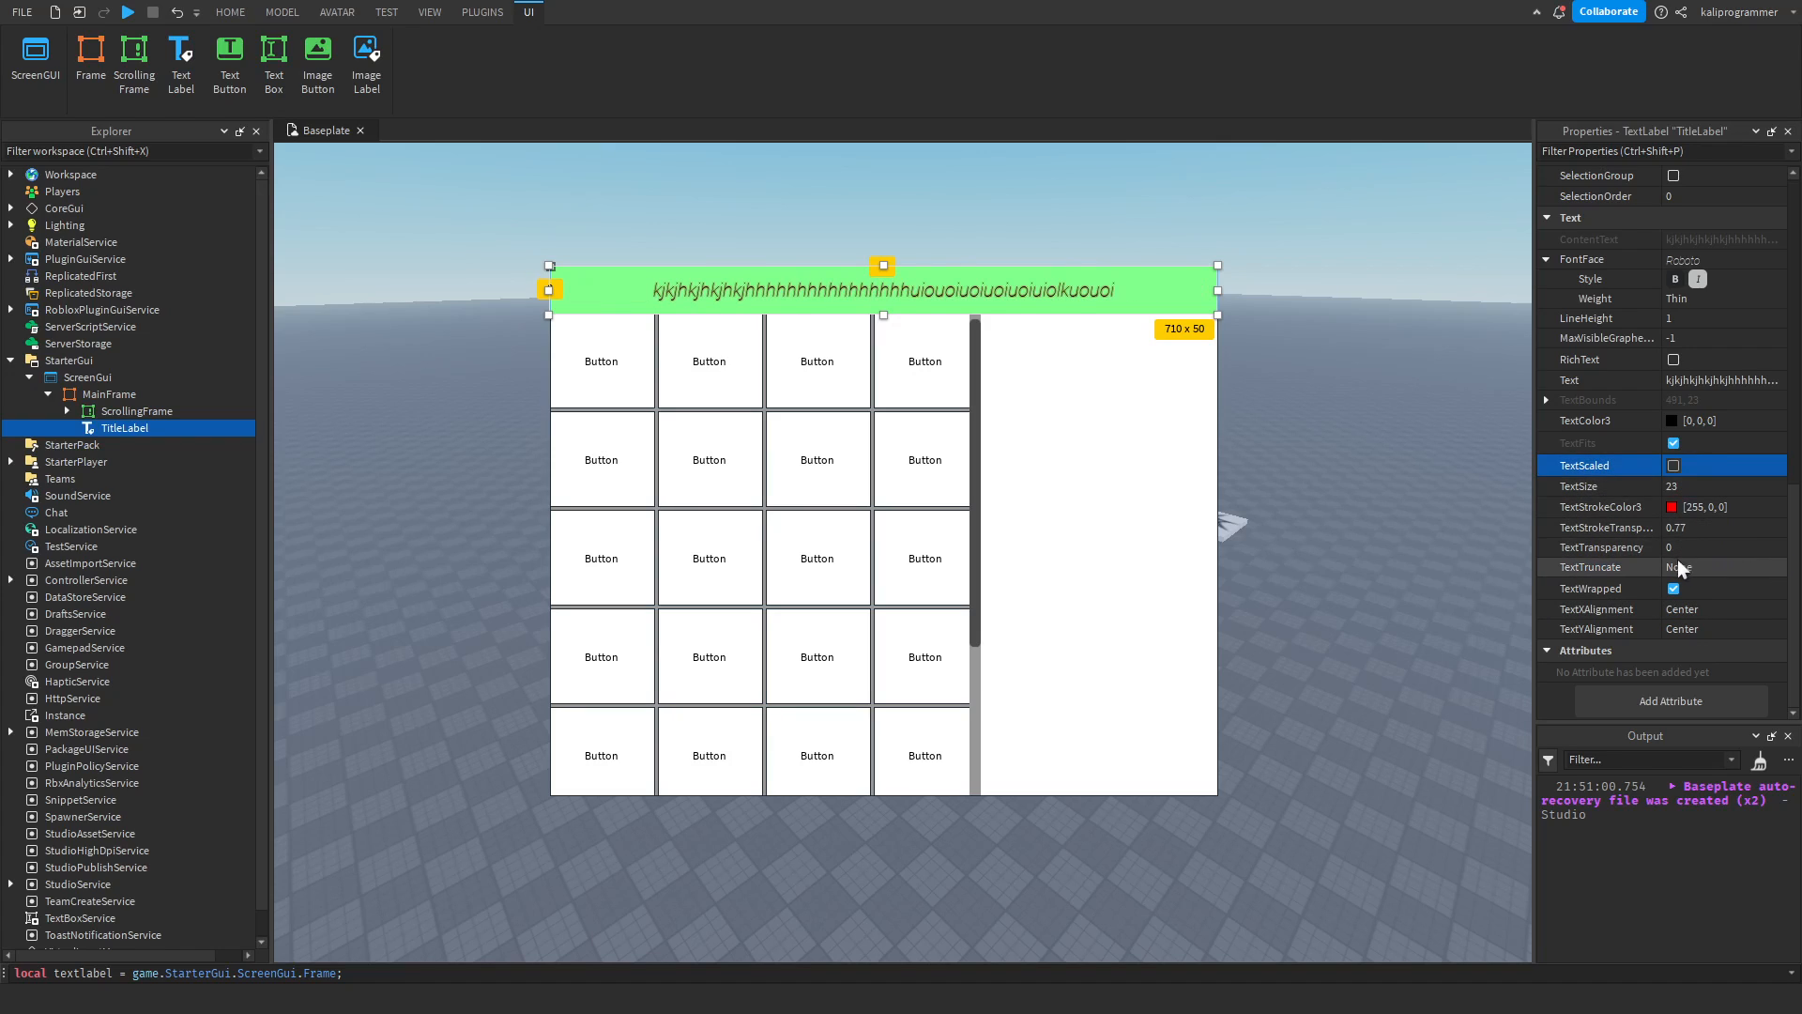
{"action": "left_click", "coordinate": [1697, 577]}
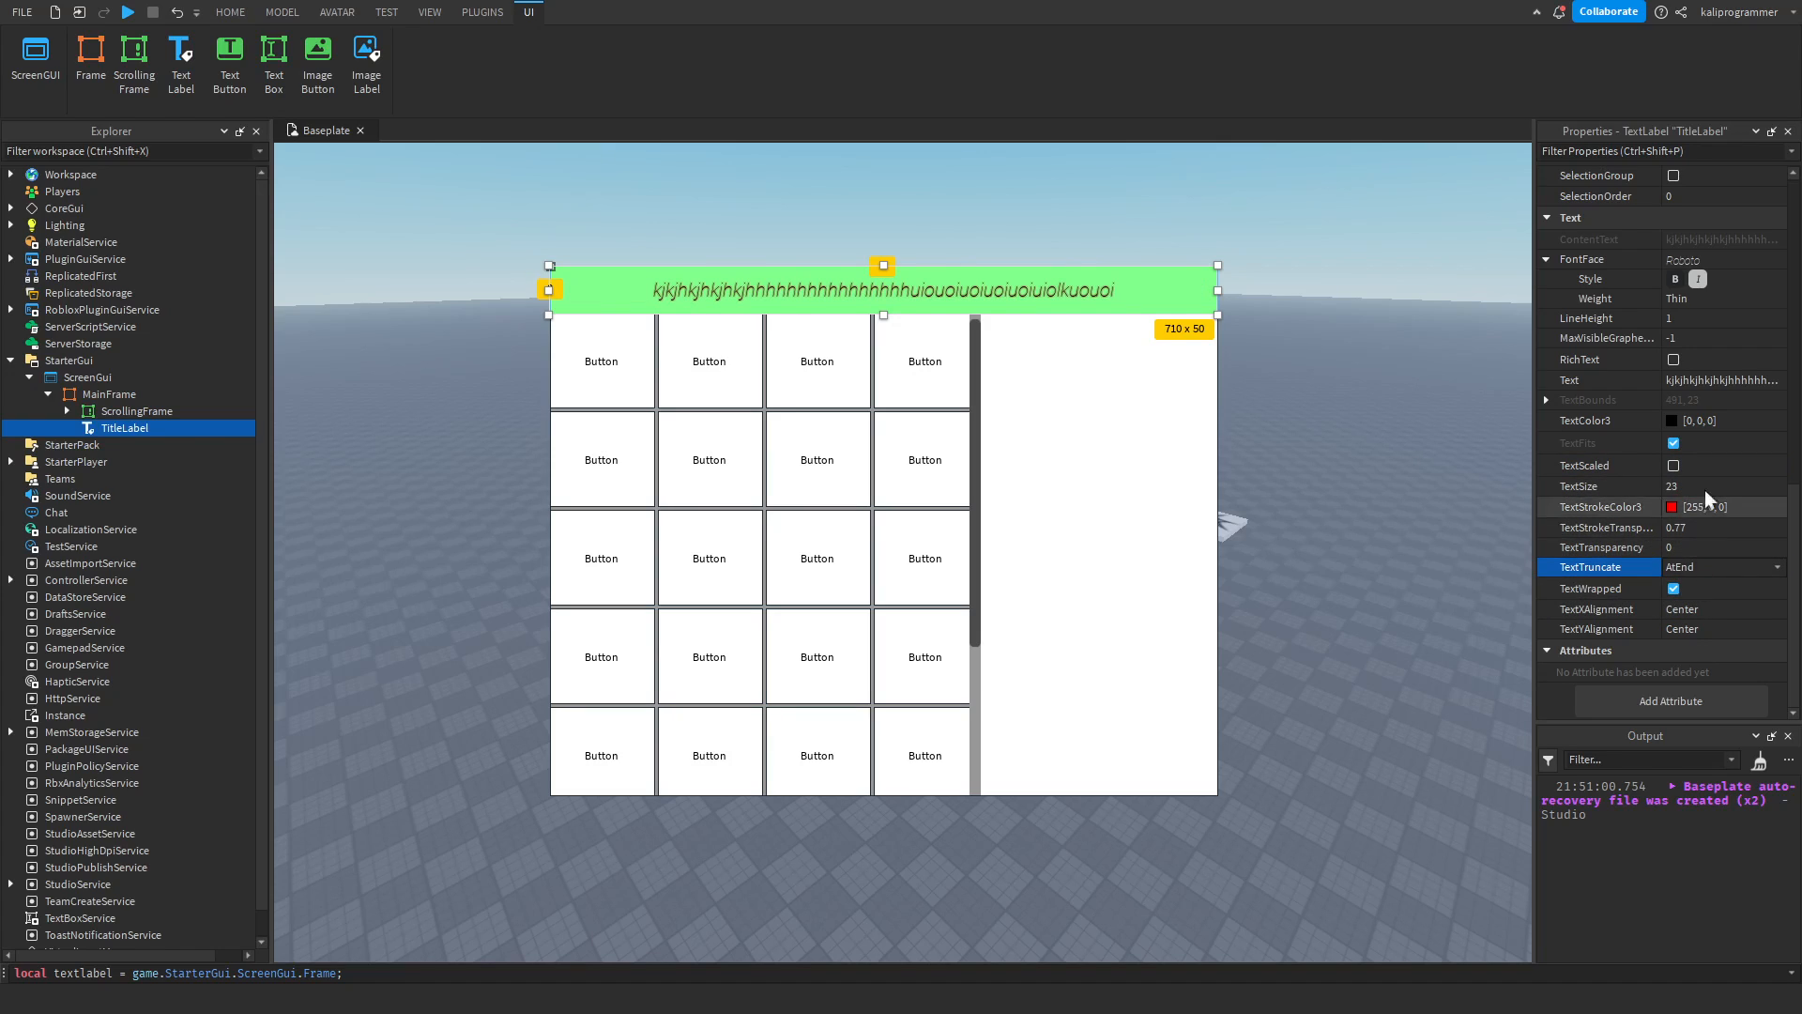
{"action": "left_click", "coordinate": [1674, 588]}
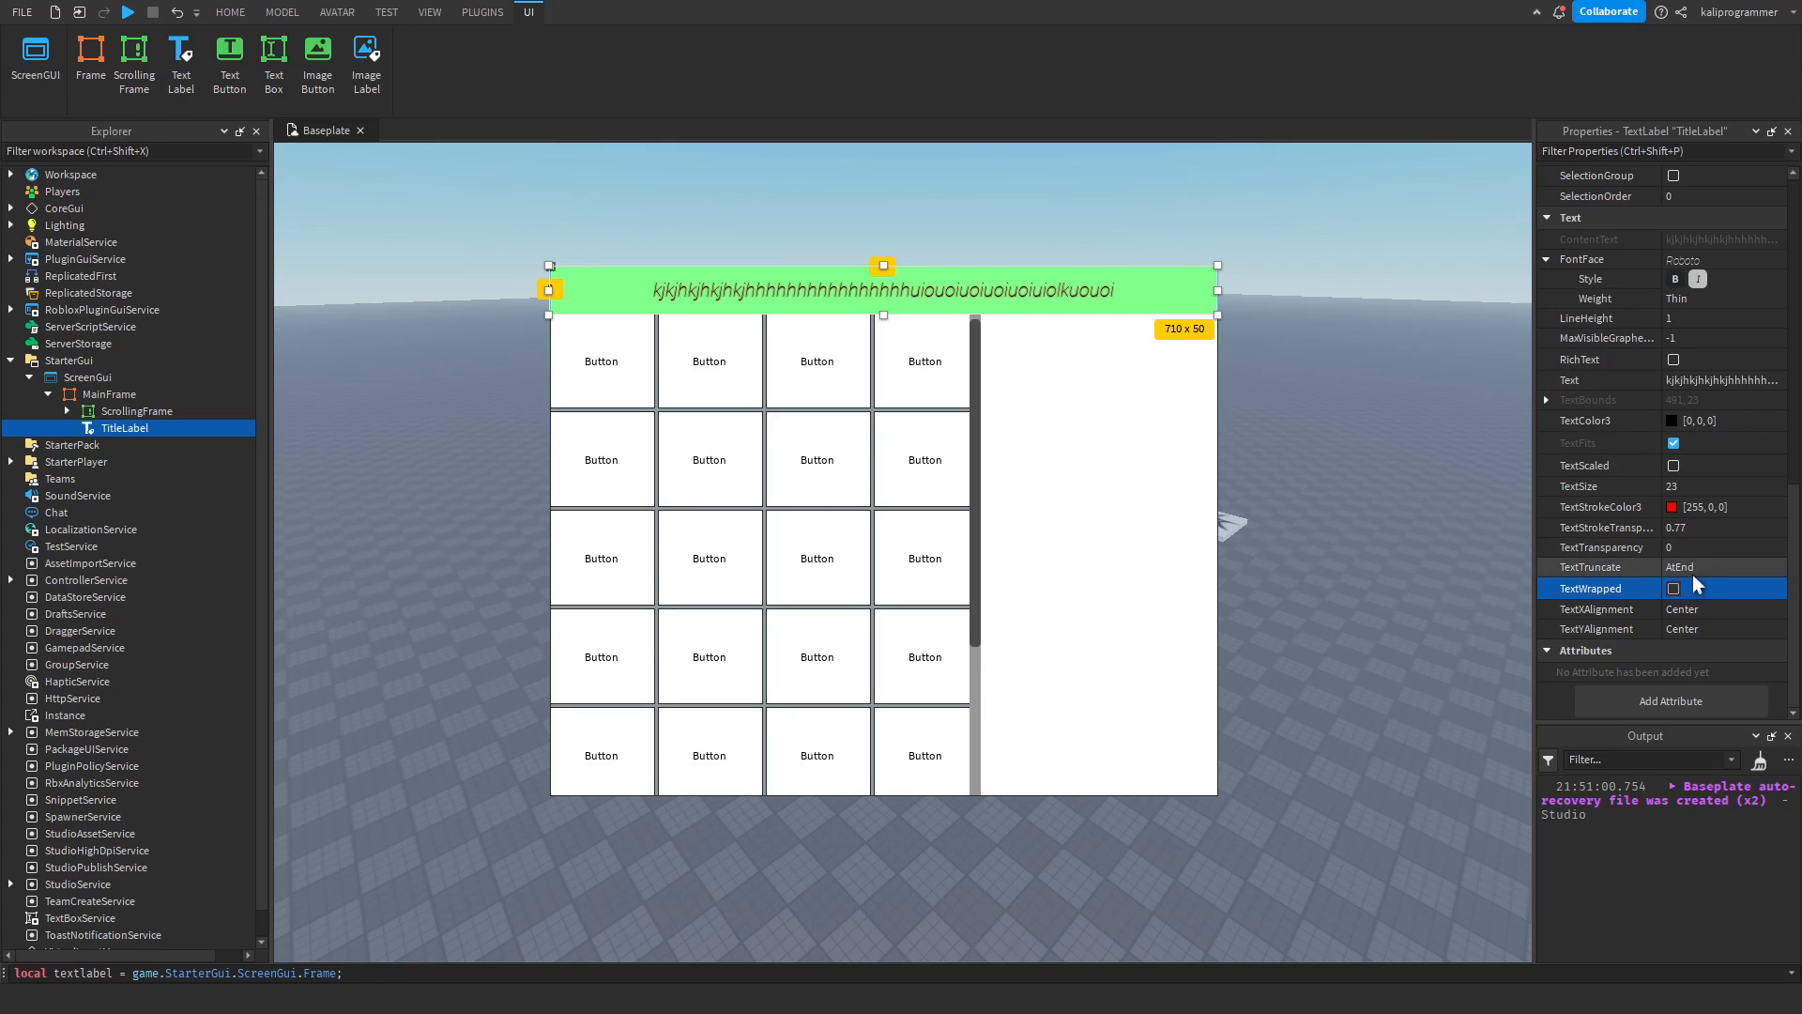
{"action": "double_click", "coordinate": [984, 307]}
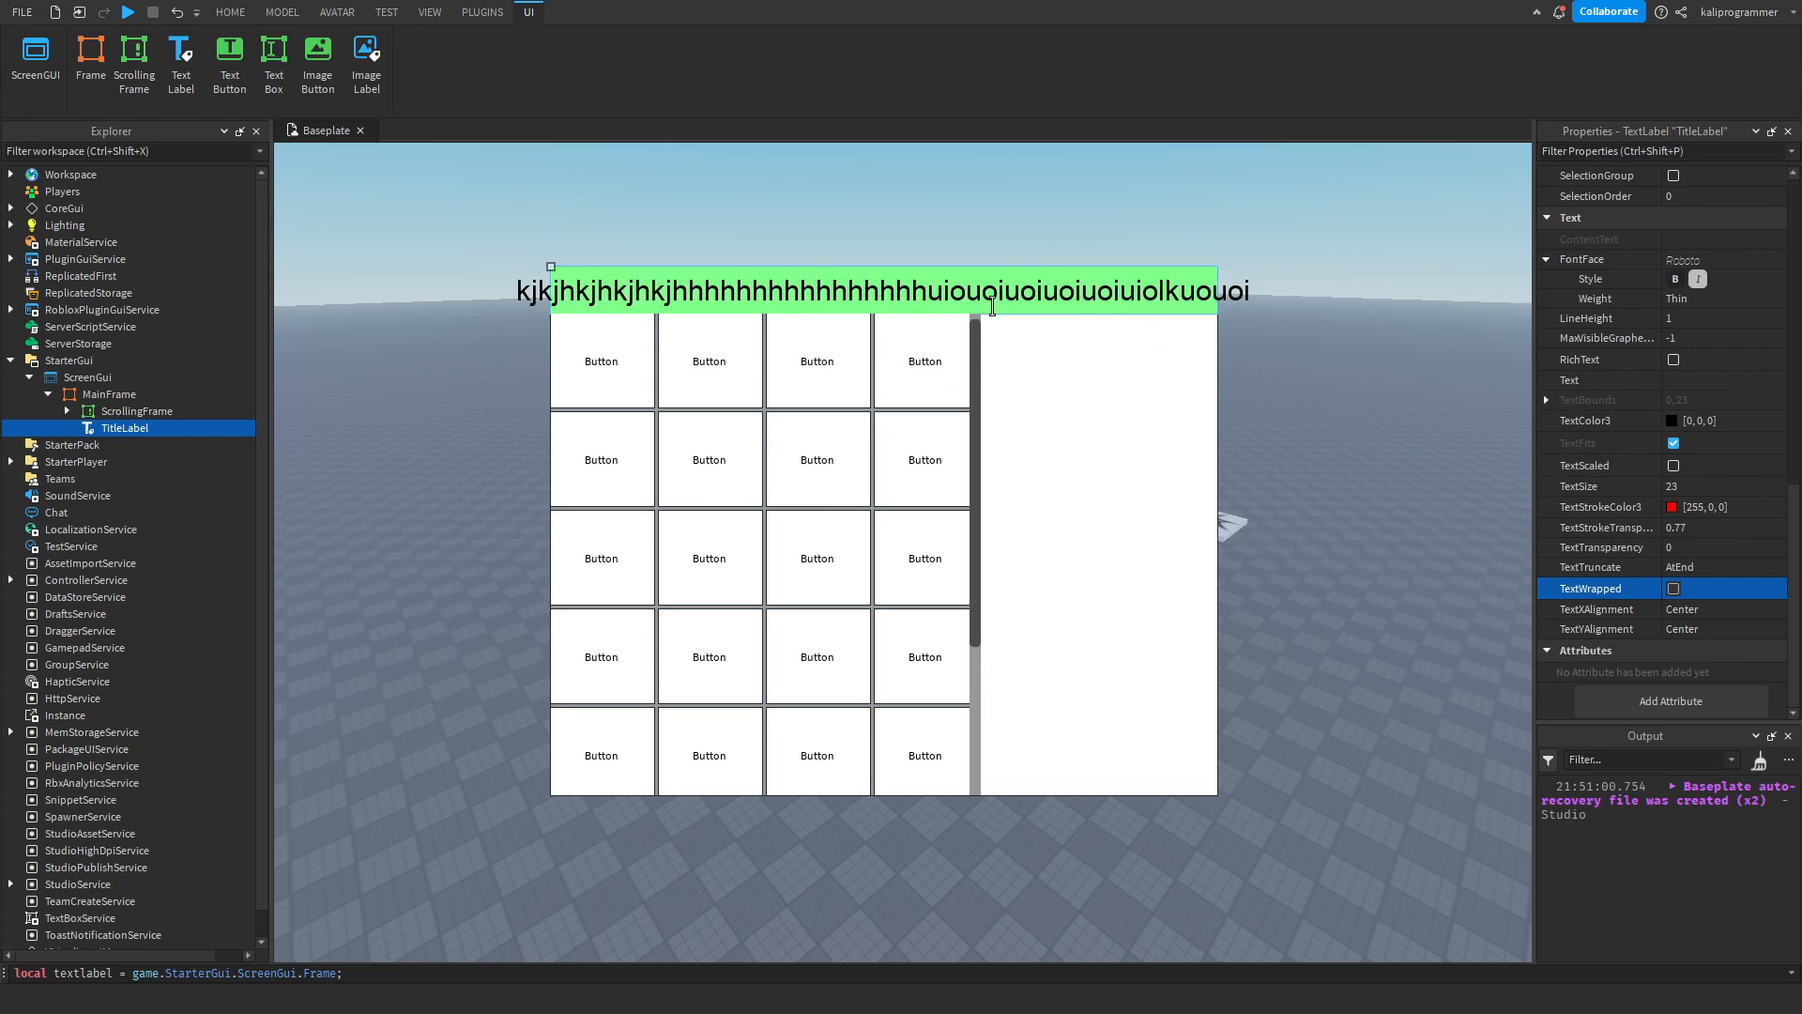
{"action": "left_click", "coordinate": [1171, 394]}
{"action": "left_click", "coordinate": [1121, 308]}
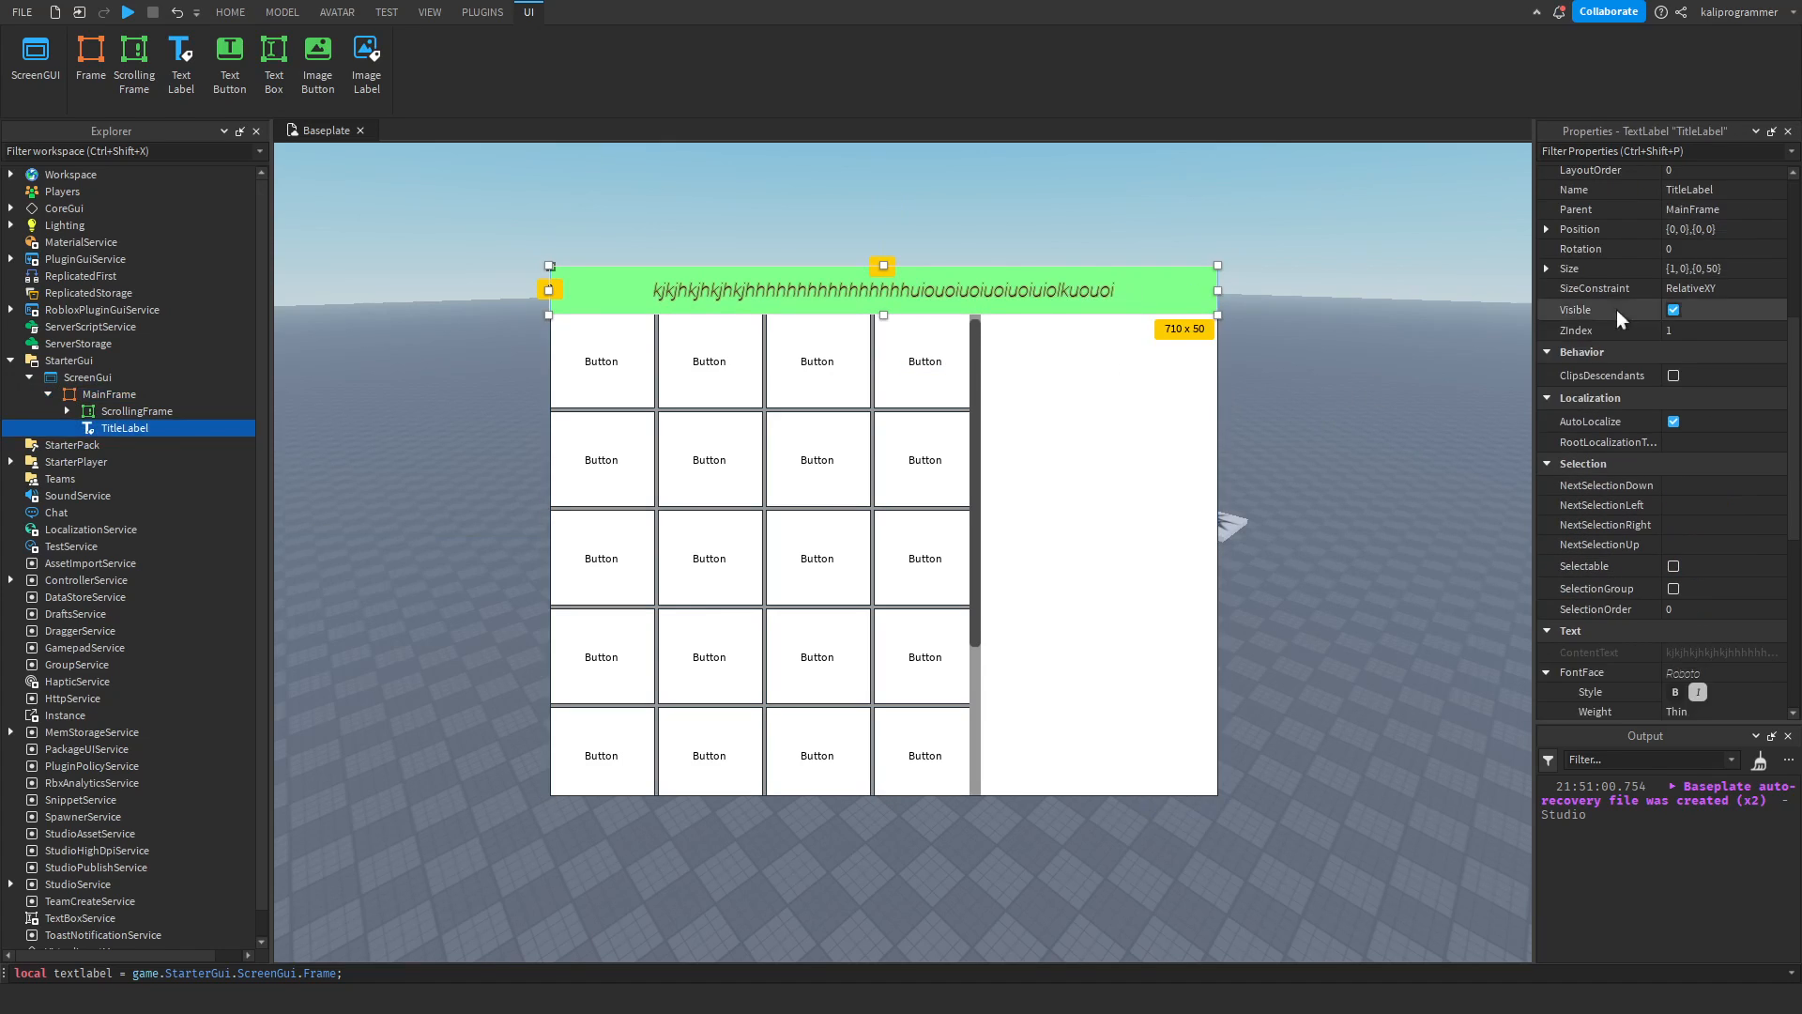
Append another copy of the long string to the TitleLabel's text to try AtEnd truncation, then select the MainFrame.
{"action": "scroll", "coordinate": [1675, 531], "scroll_direction": "down", "scroll_amount": 6}
{"action": "left_click", "coordinate": [1716, 377]}
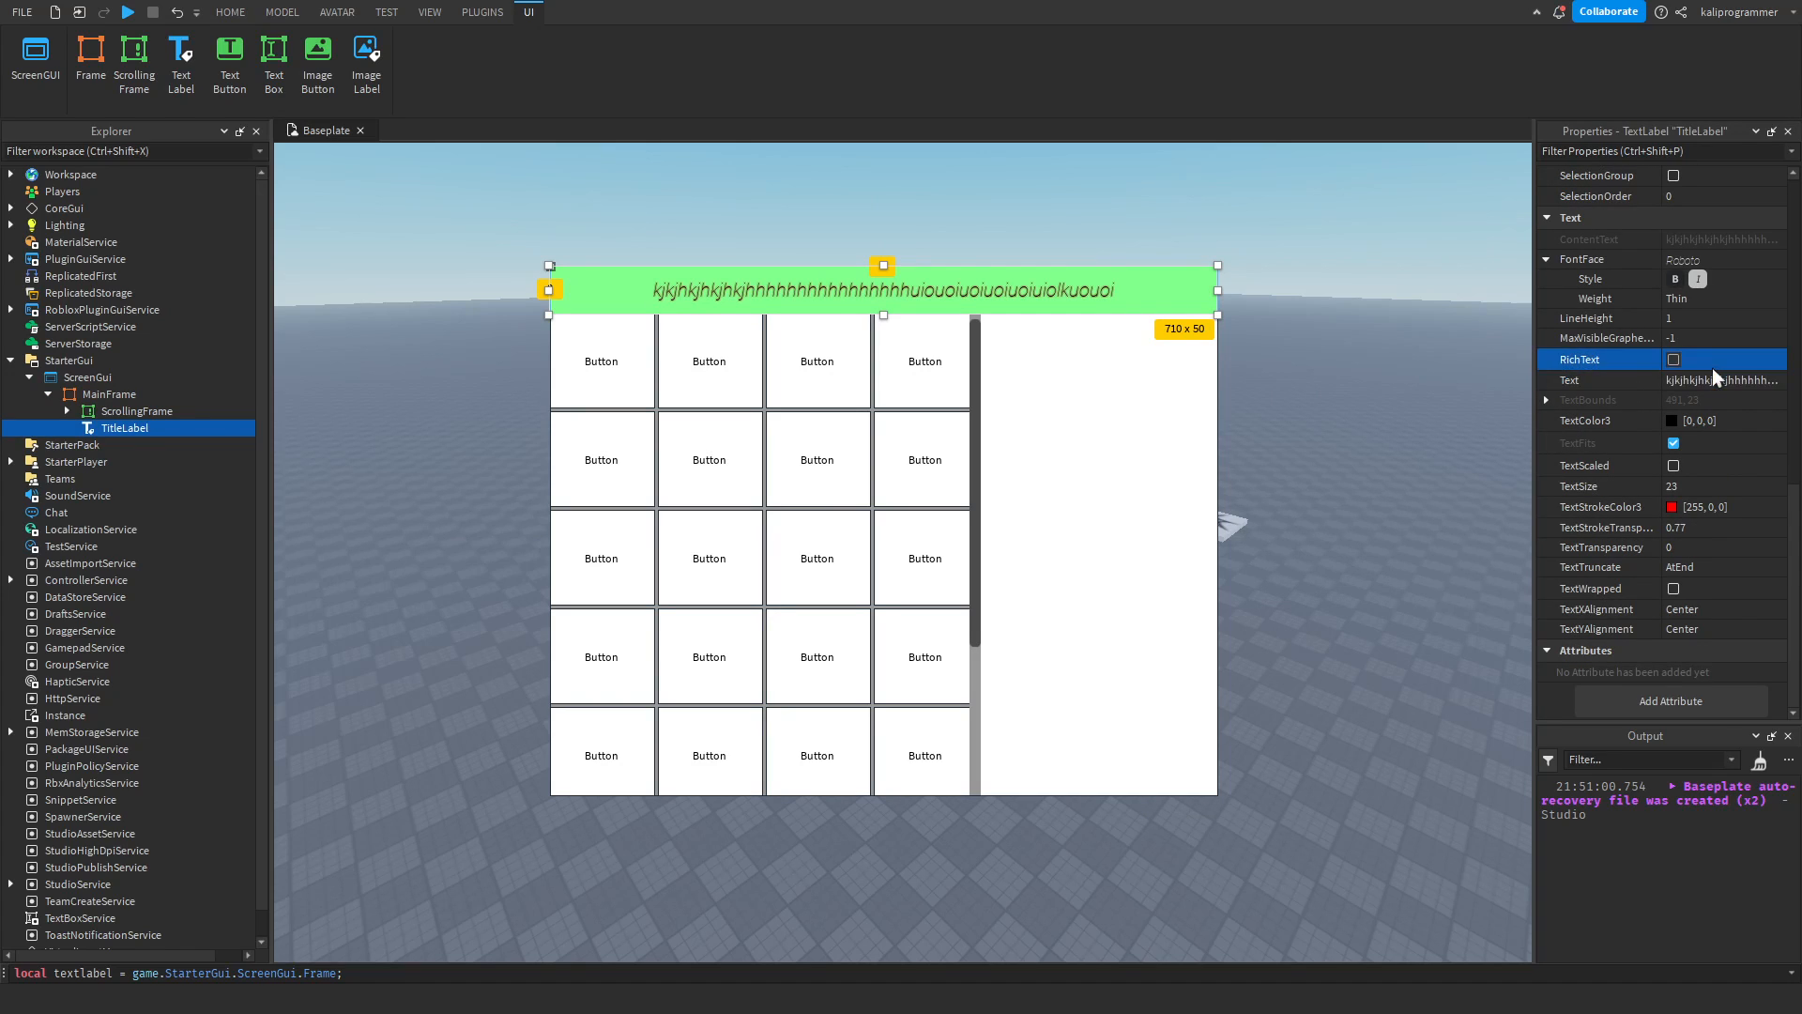
{"action": "key", "text": "Return"}
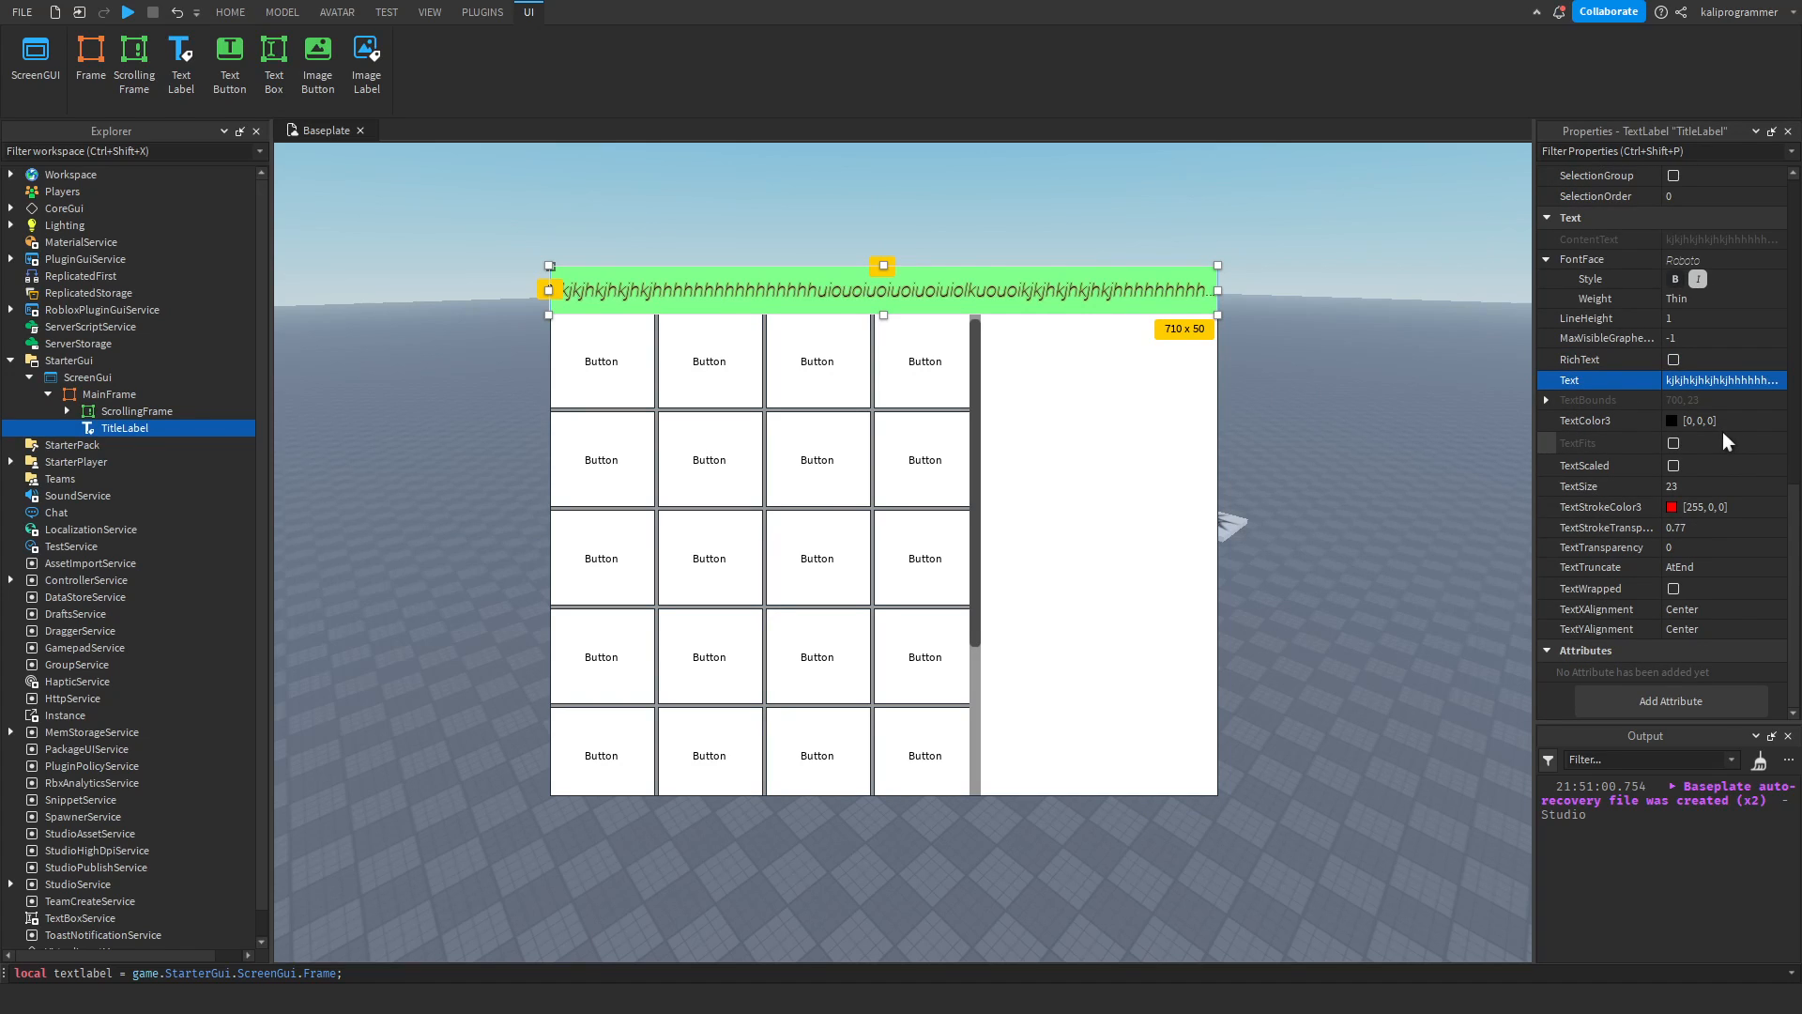
{"action": "left_click", "coordinate": [1706, 386]}
{"action": "left_click", "coordinate": [1706, 386]}
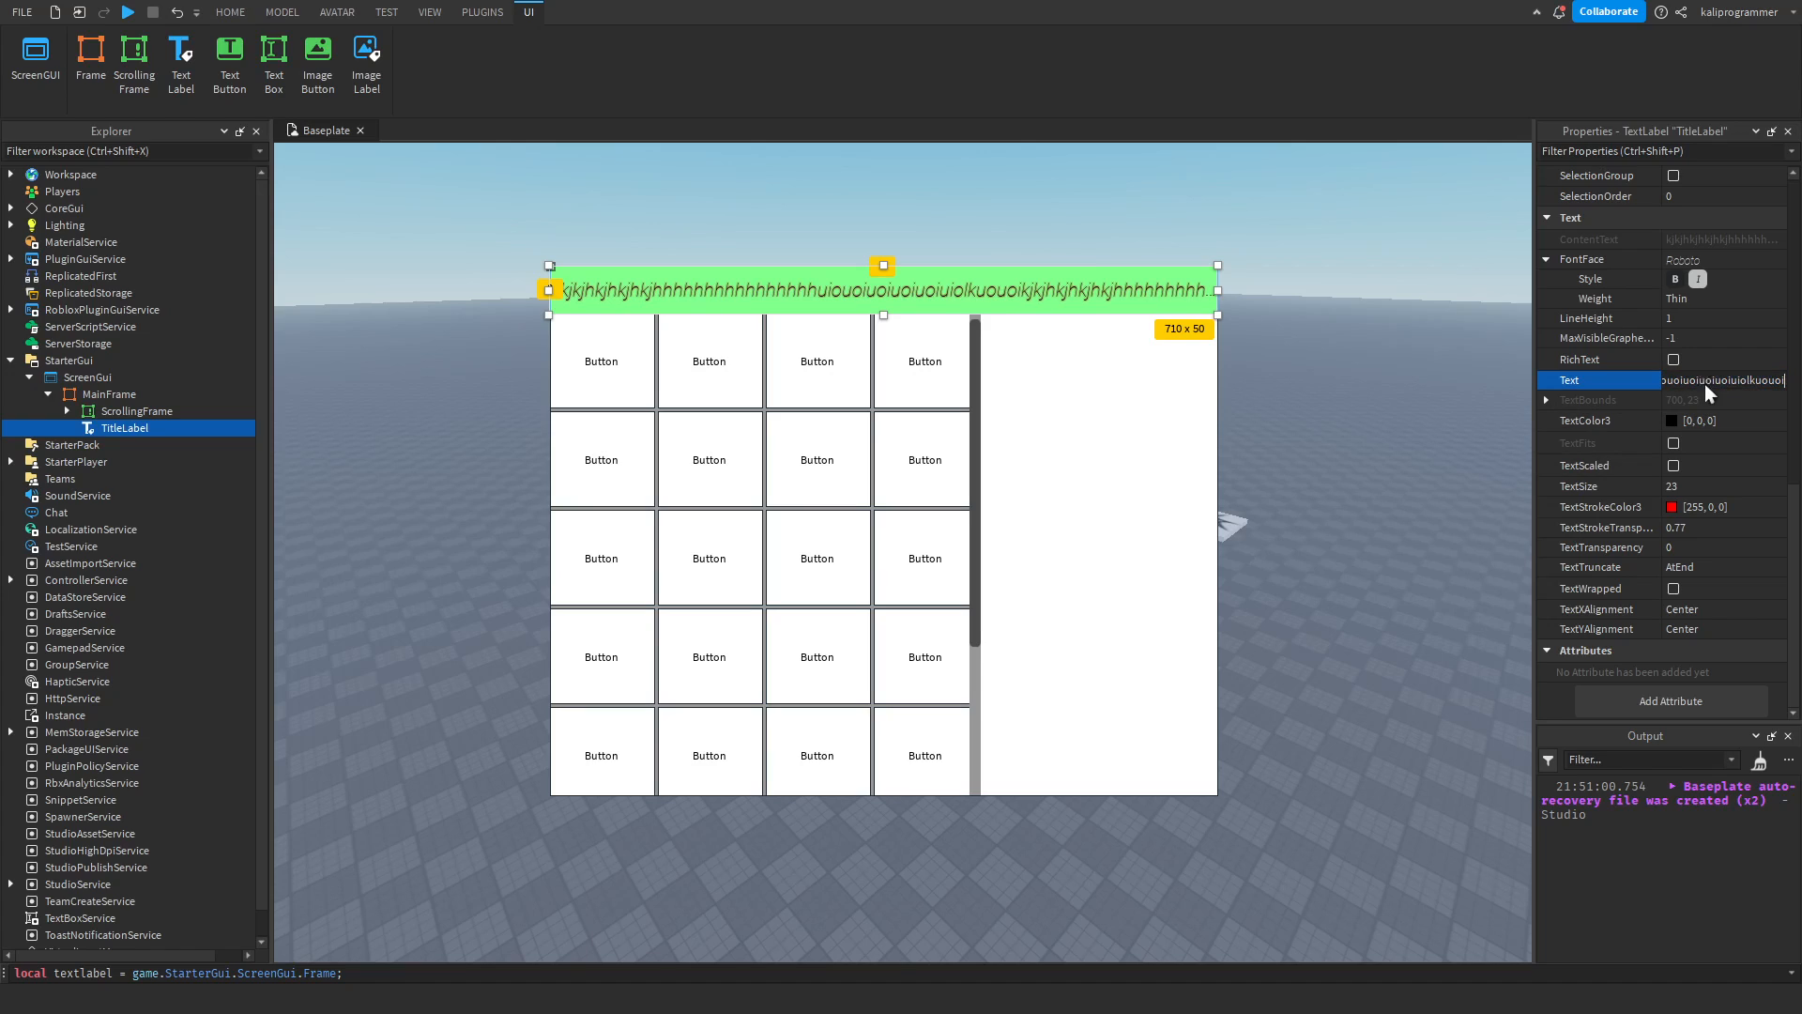
{"action": "left_click", "coordinate": [1691, 564]}
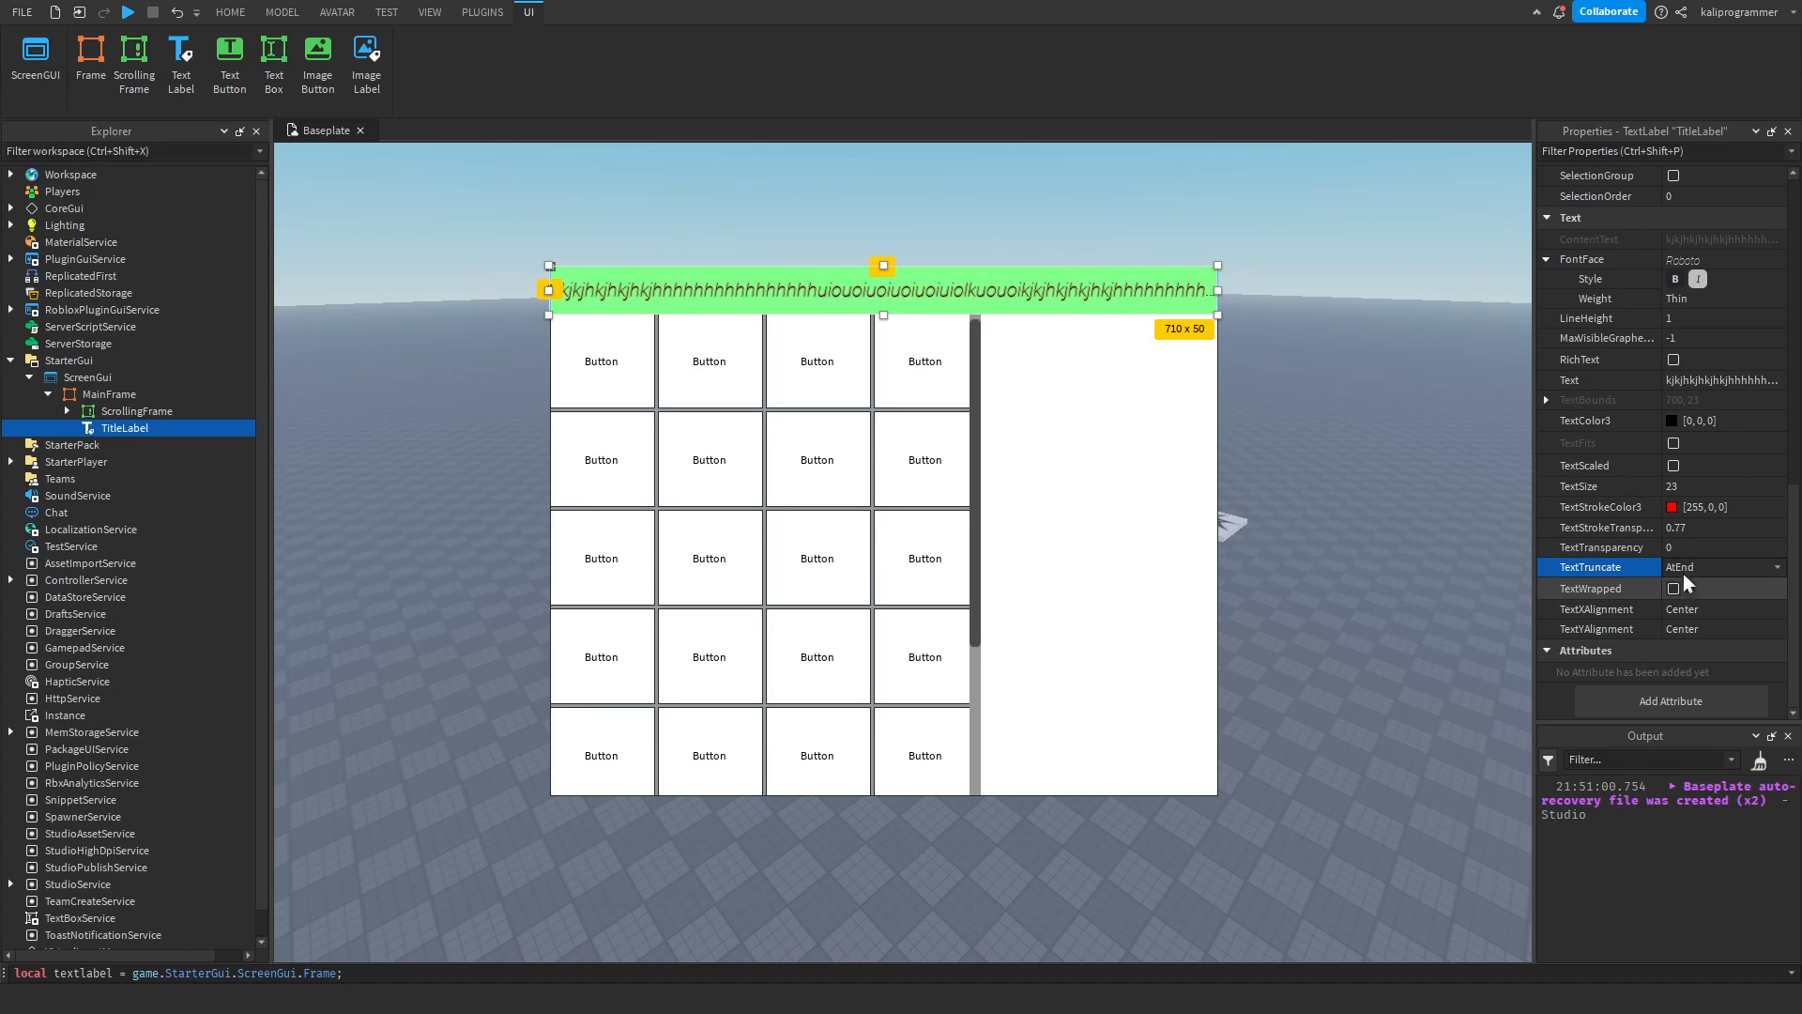
{"action": "left_click", "coordinate": [1121, 336]}
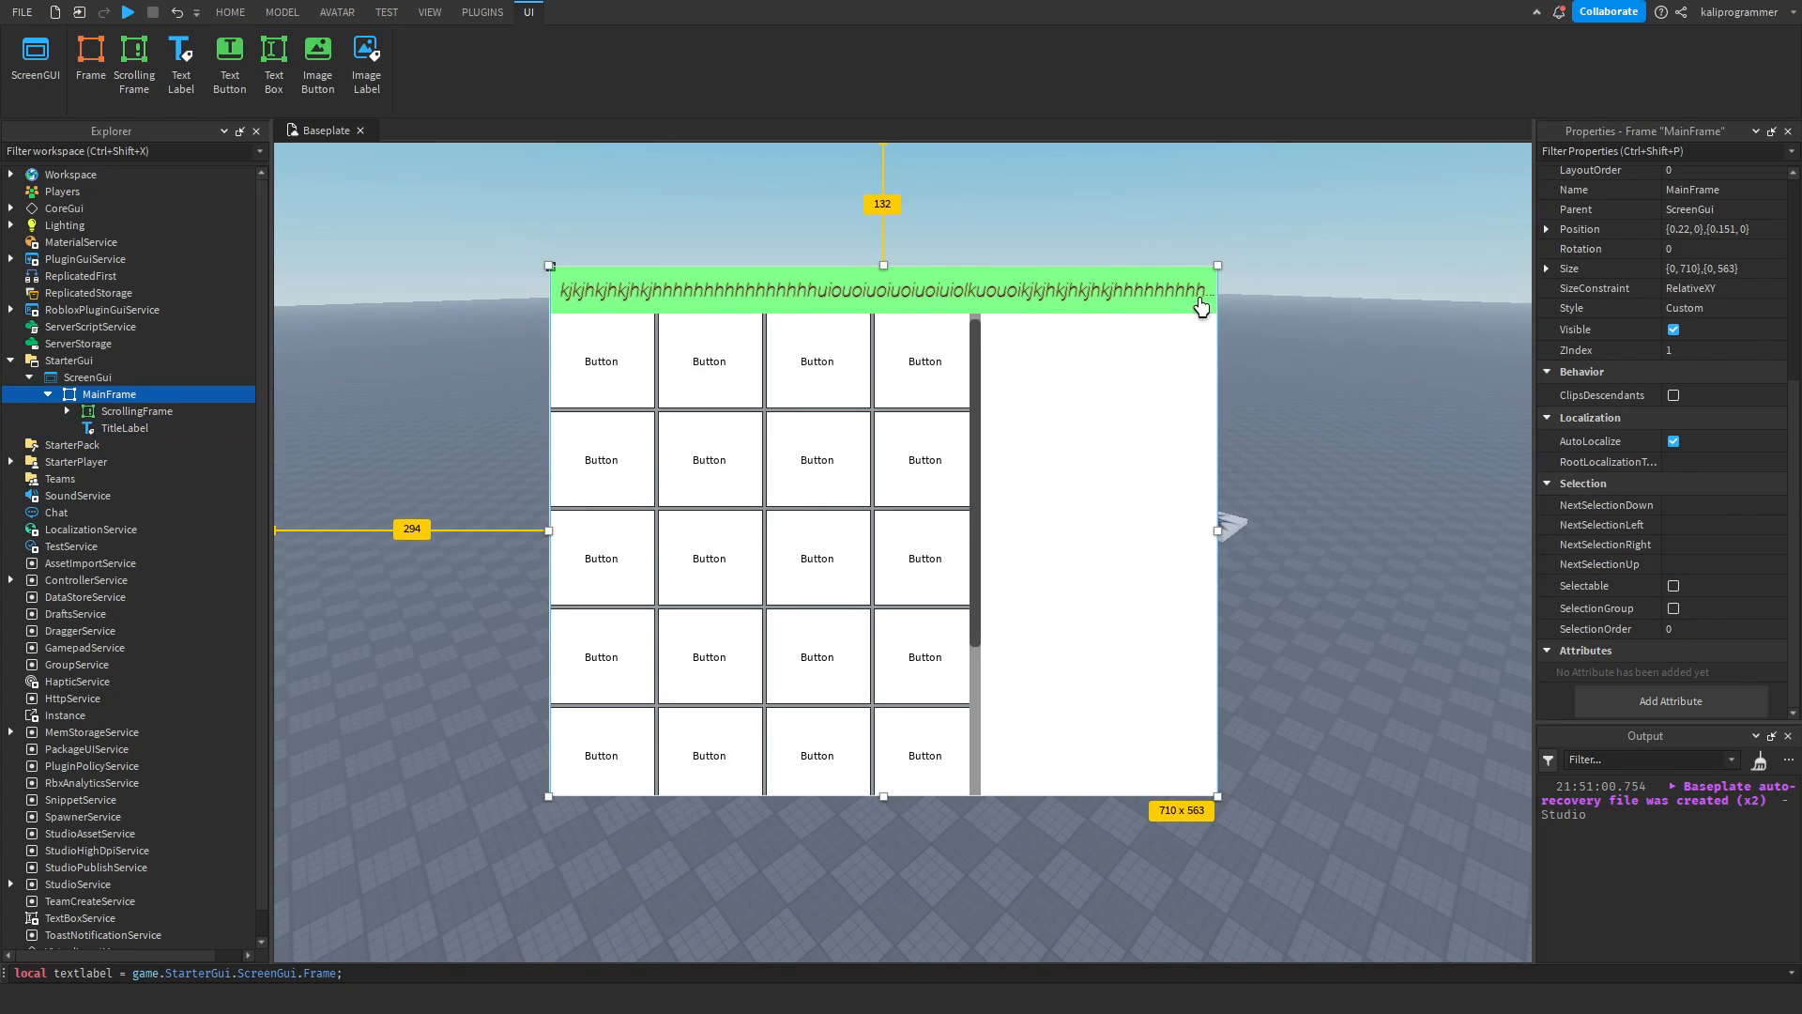
Replace the TitleLabel's text with "jluoiuouoi".
{"action": "left_click", "coordinate": [1202, 302]}
{"action": "scroll", "coordinate": [1755, 525], "scroll_direction": "down", "scroll_amount": 5}
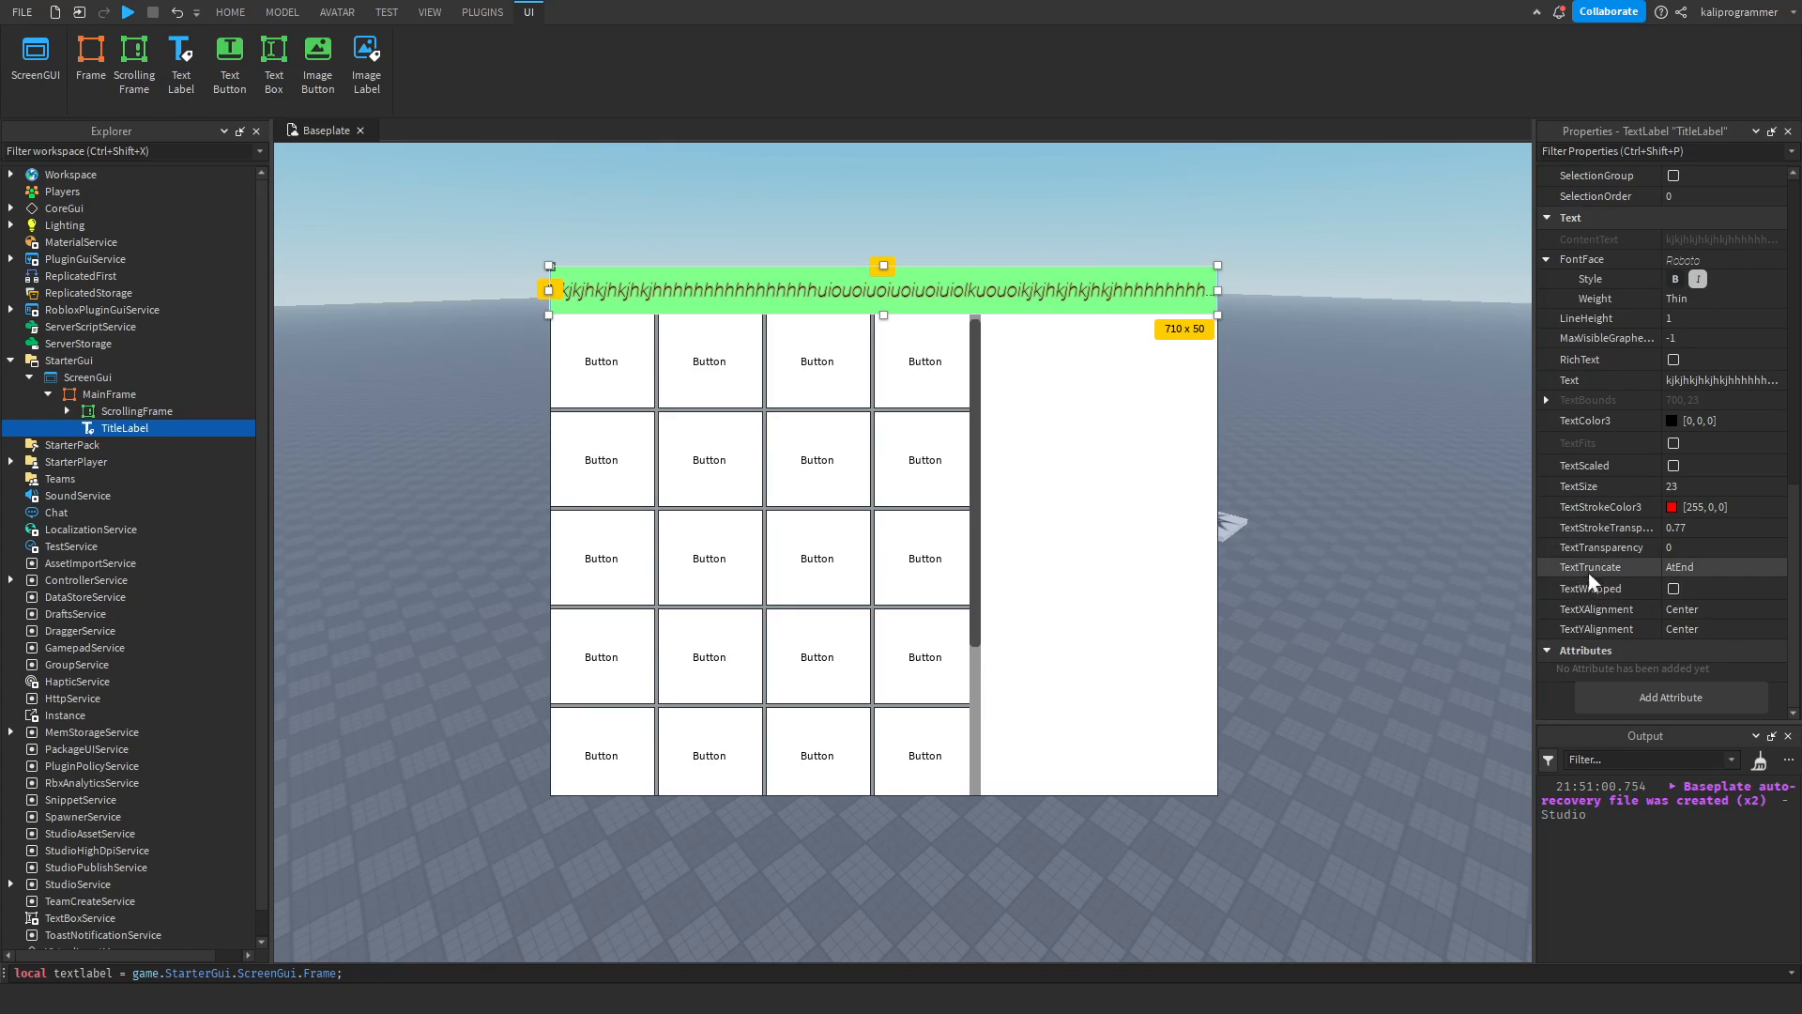
{"action": "left_click", "coordinate": [1689, 379]}
{"action": "type", "text": "jluoiuouoi"}
{"action": "key", "text": "Return"}
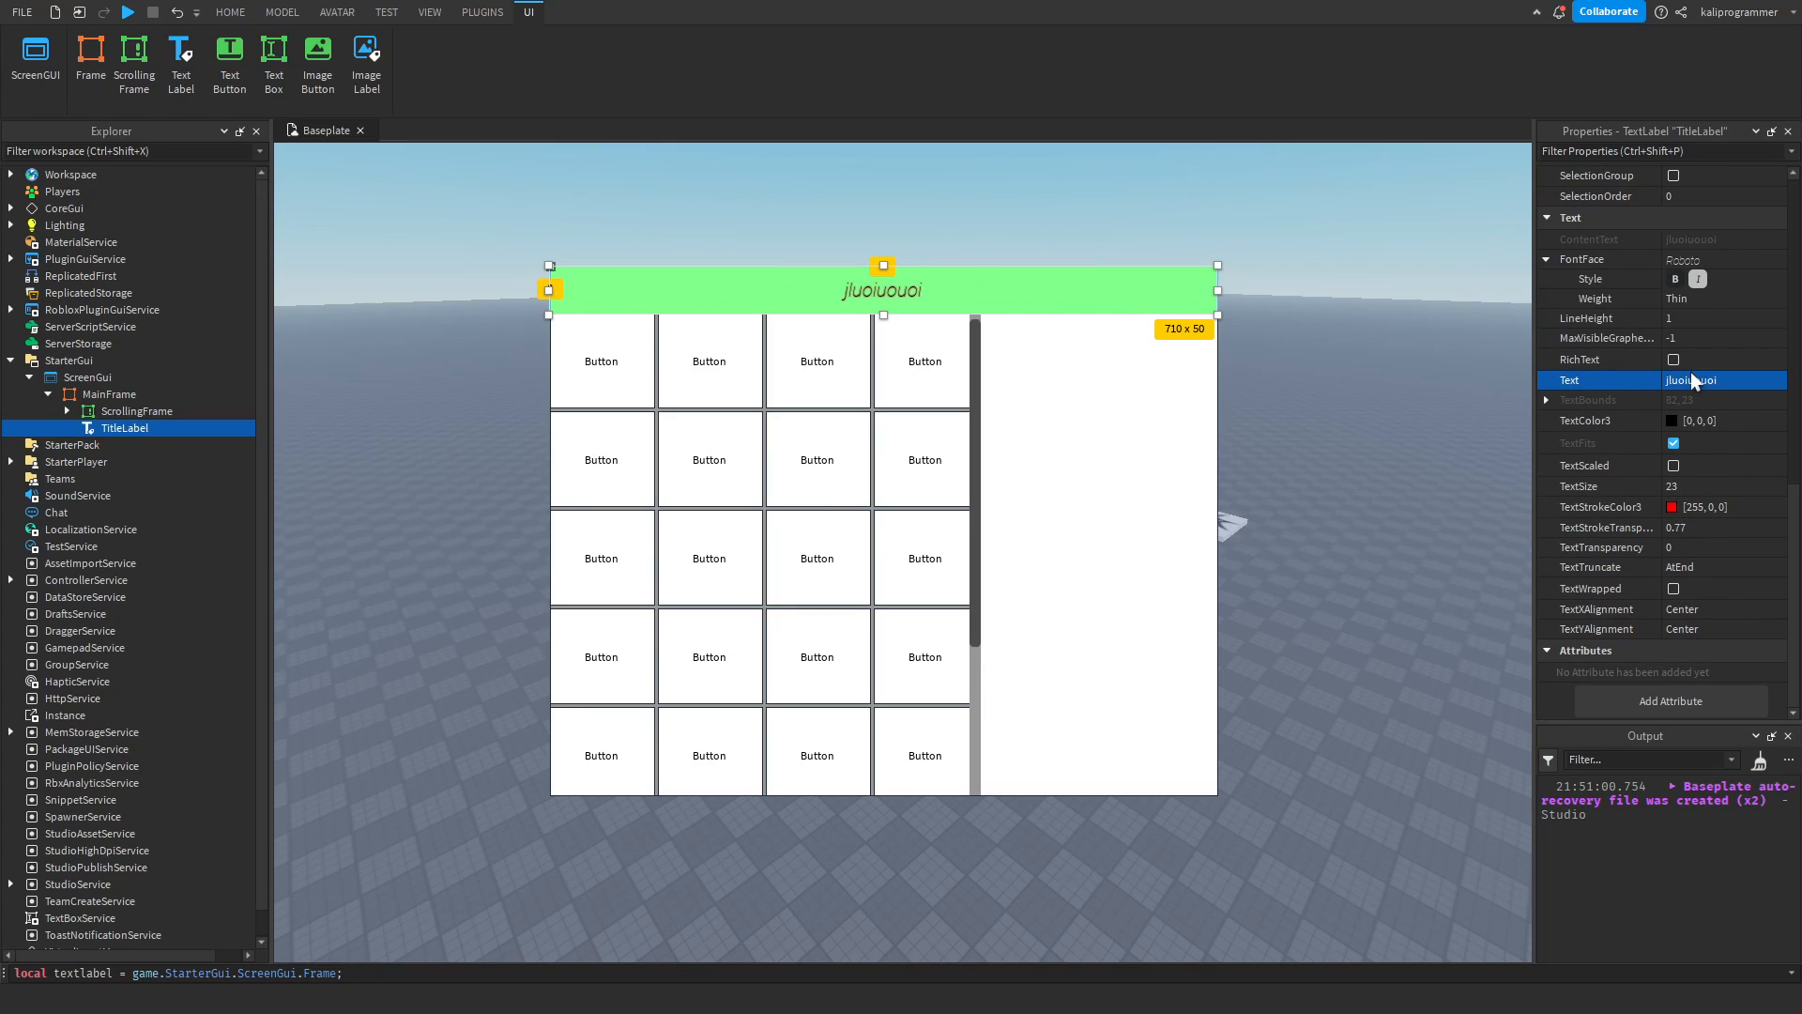
Try Left TextXAlignment on the TitleLabel, then select the MainFrame to view the title without its selection handles.
{"action": "left_click", "coordinate": [1698, 609]}
{"action": "left_click", "coordinate": [1693, 639]}
{"action": "left_click", "coordinate": [826, 388]}
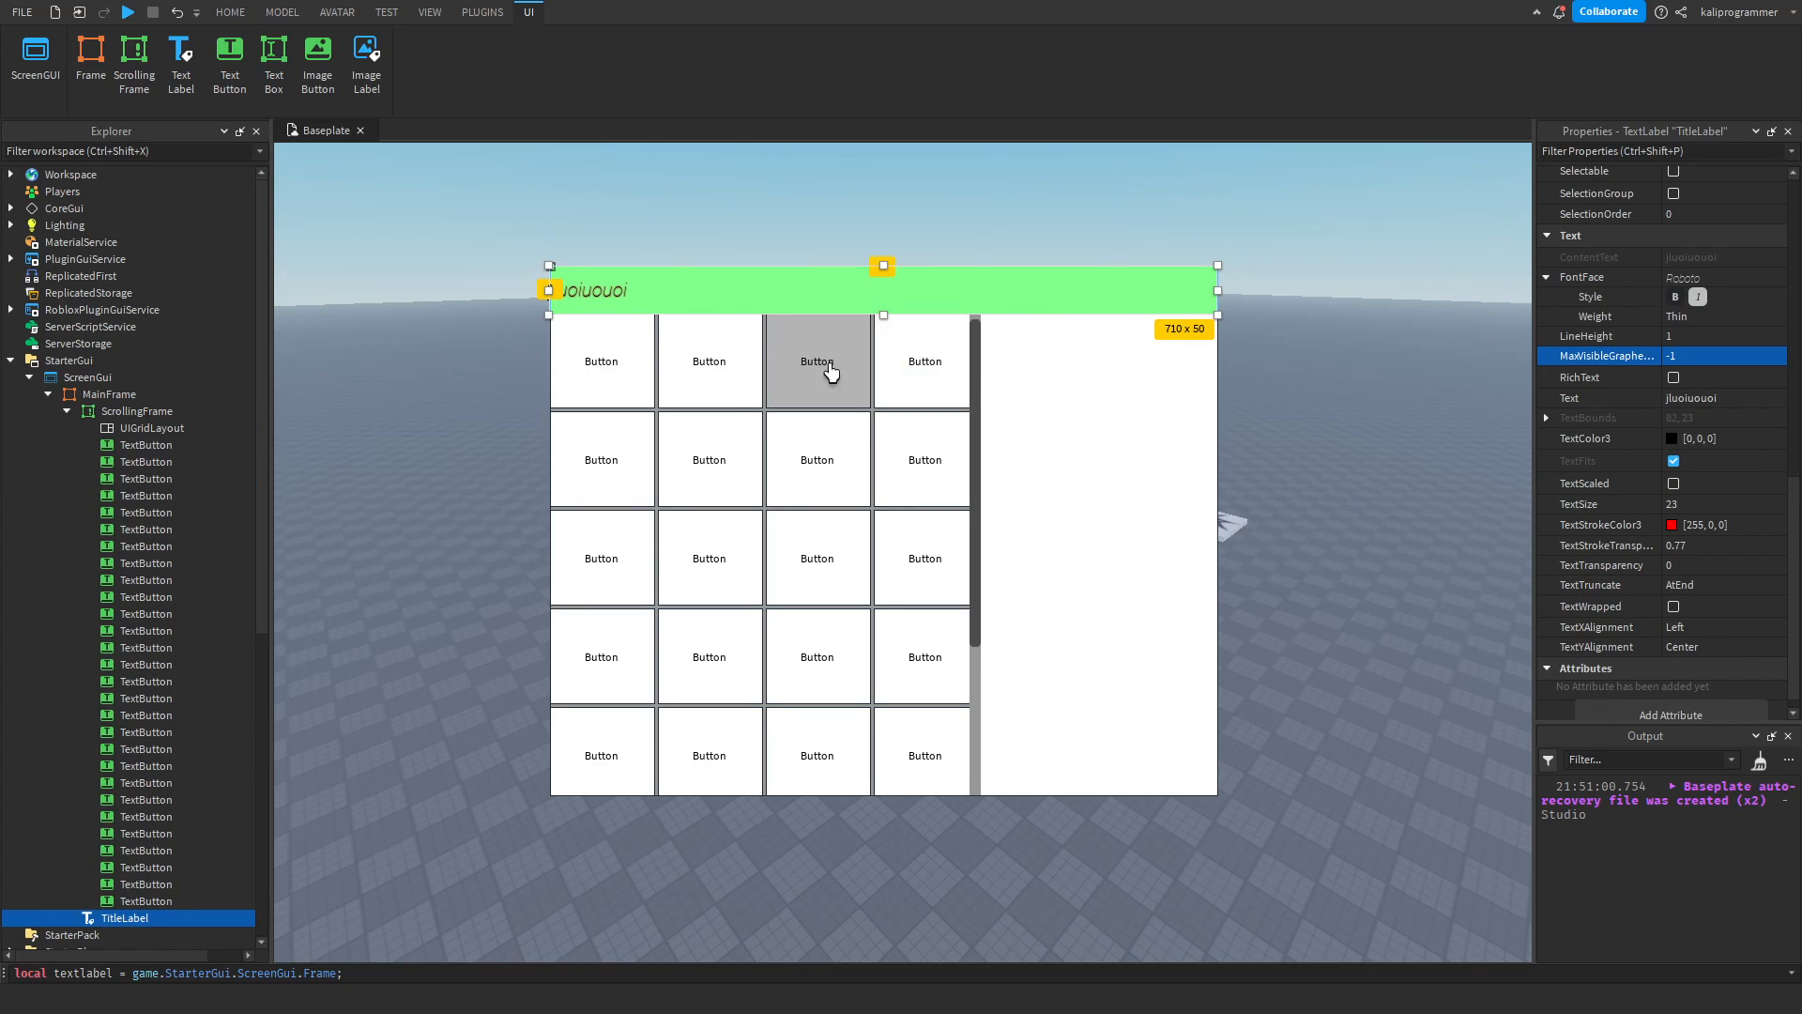
{"action": "left_click", "coordinate": [1053, 419]}
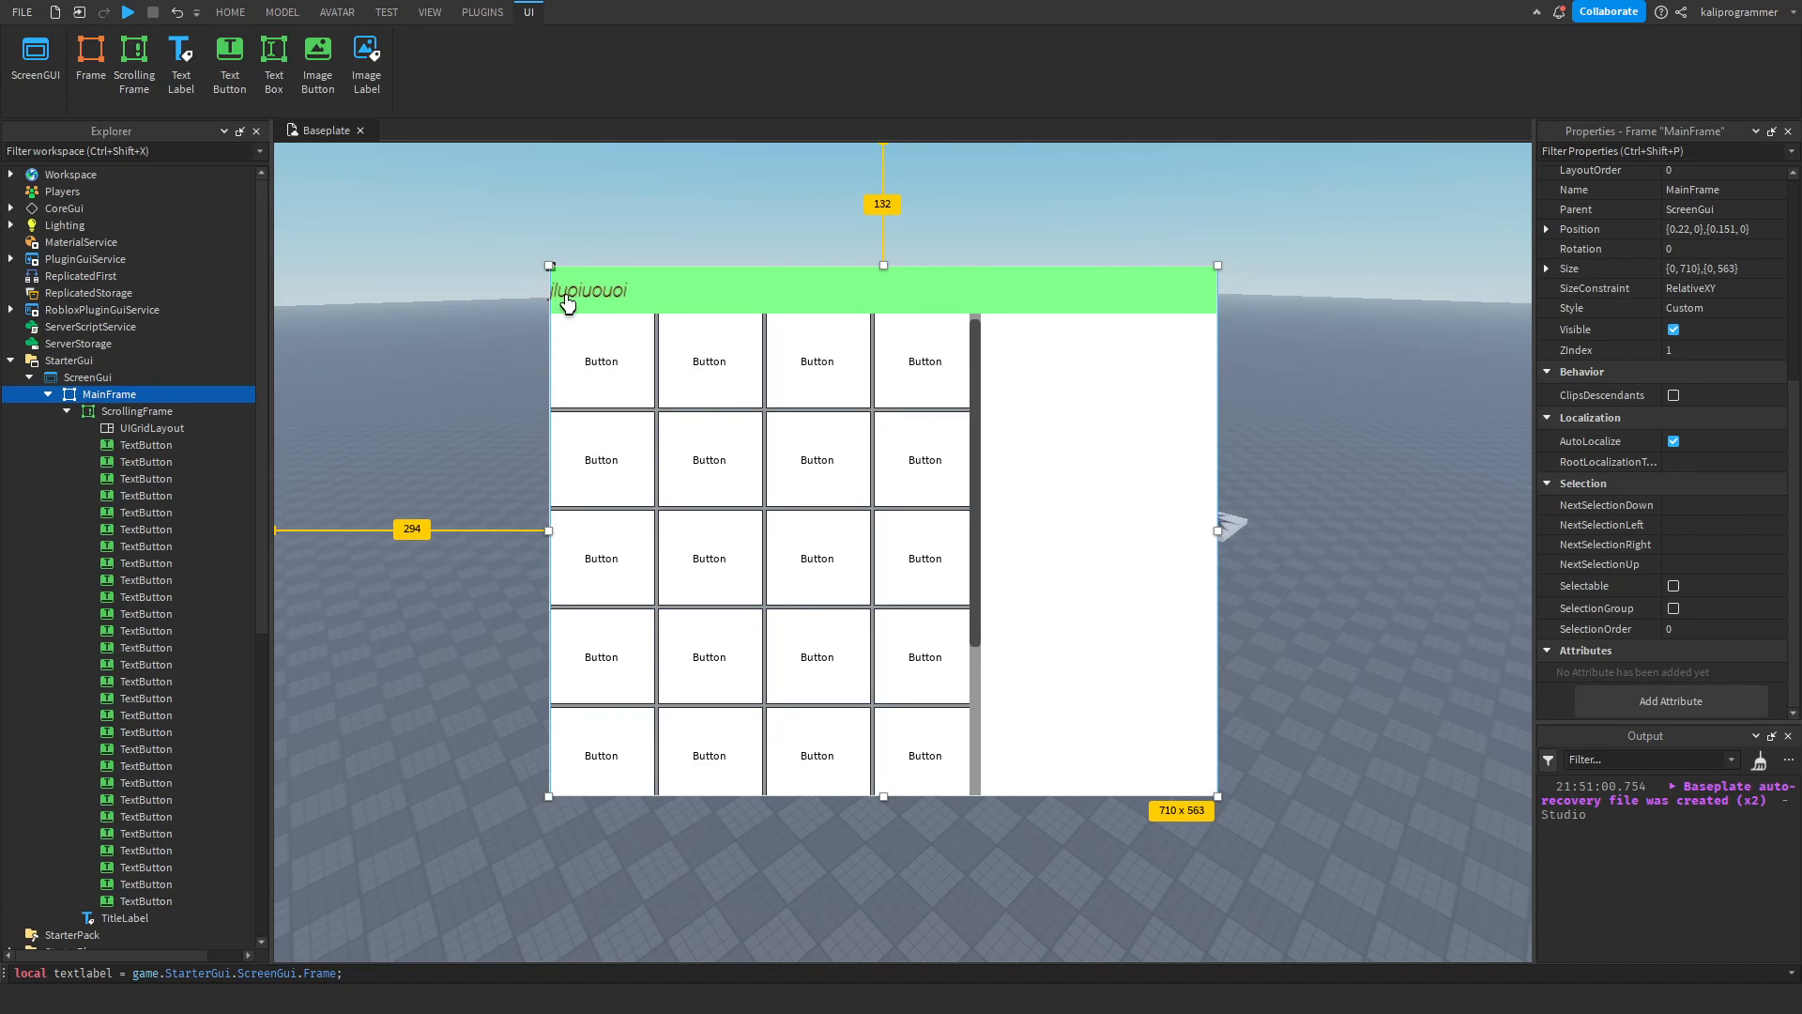
Set the TitleLabel's TextXAlignment to Right.
{"action": "left_click", "coordinate": [725, 300]}
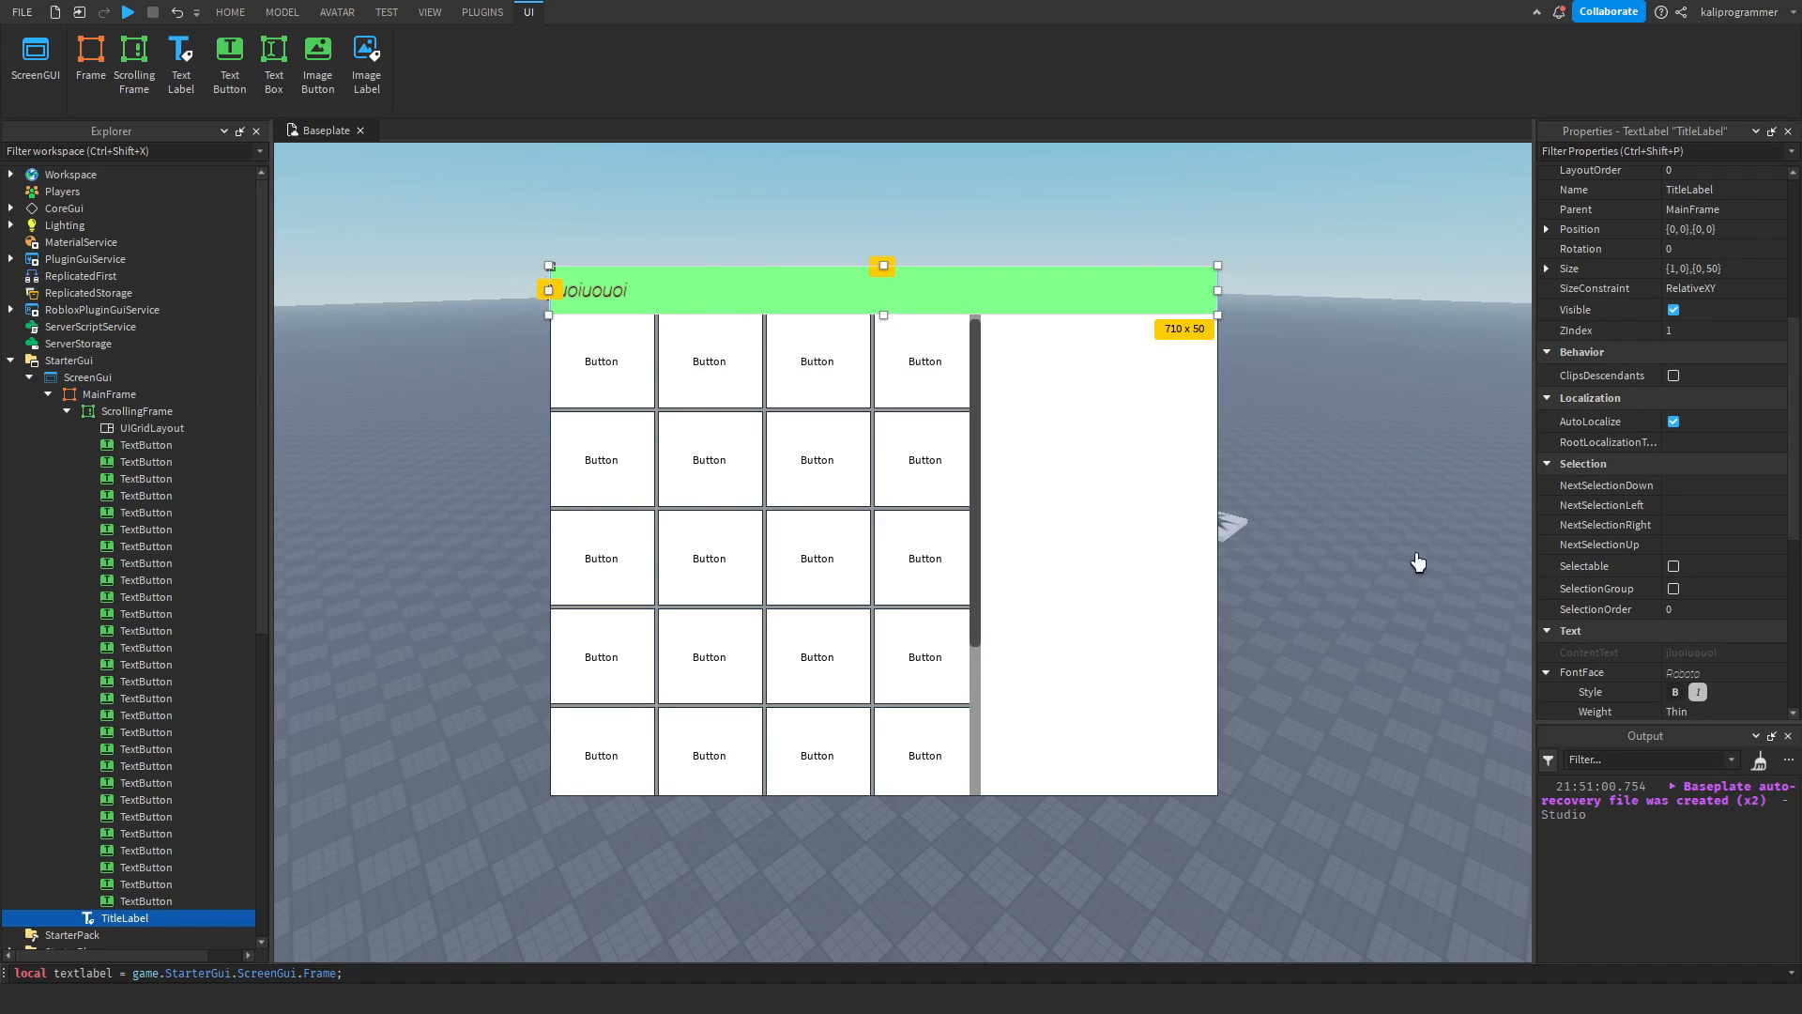
{"action": "scroll", "coordinate": [1618, 560], "scroll_direction": "down", "scroll_amount": 3}
{"action": "left_click", "coordinate": [1693, 608]}
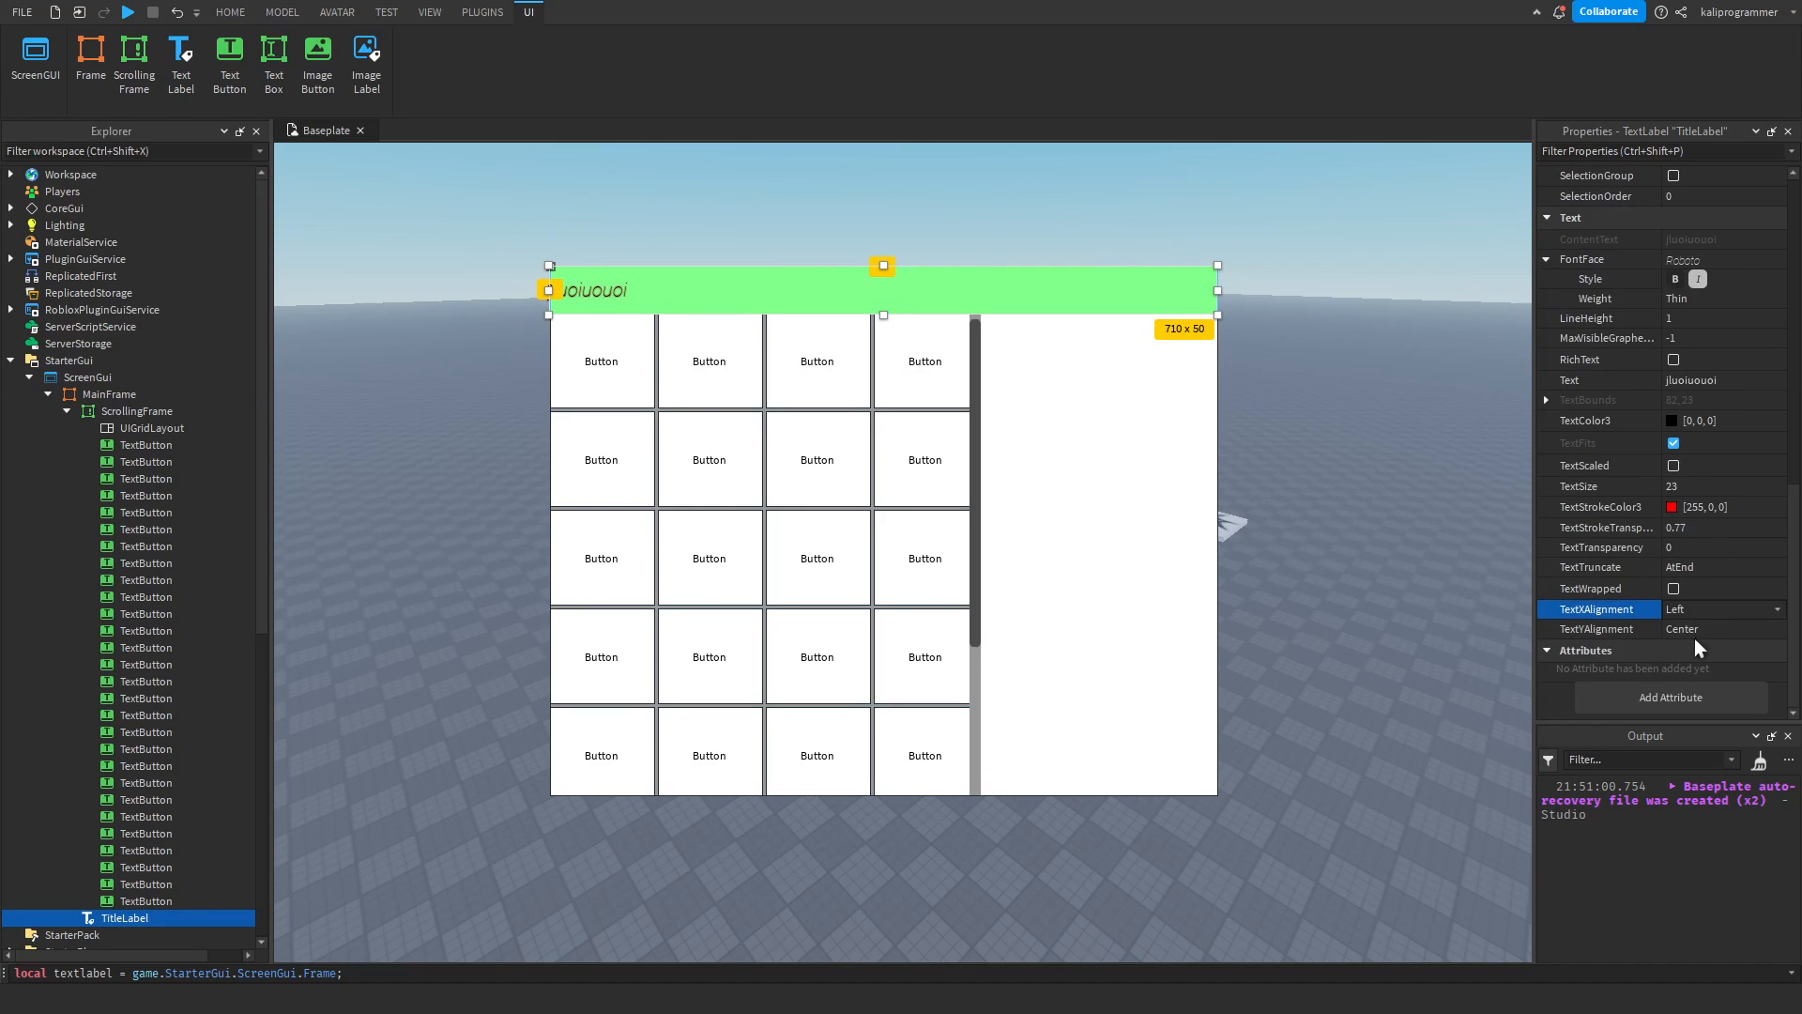
{"action": "left_click", "coordinate": [1685, 648]}
{"action": "left_click", "coordinate": [1139, 438]}
Try Bottom TextYAlignment on the TitleLabel and then set it to Top.
{"action": "left_click", "coordinate": [1138, 301]}
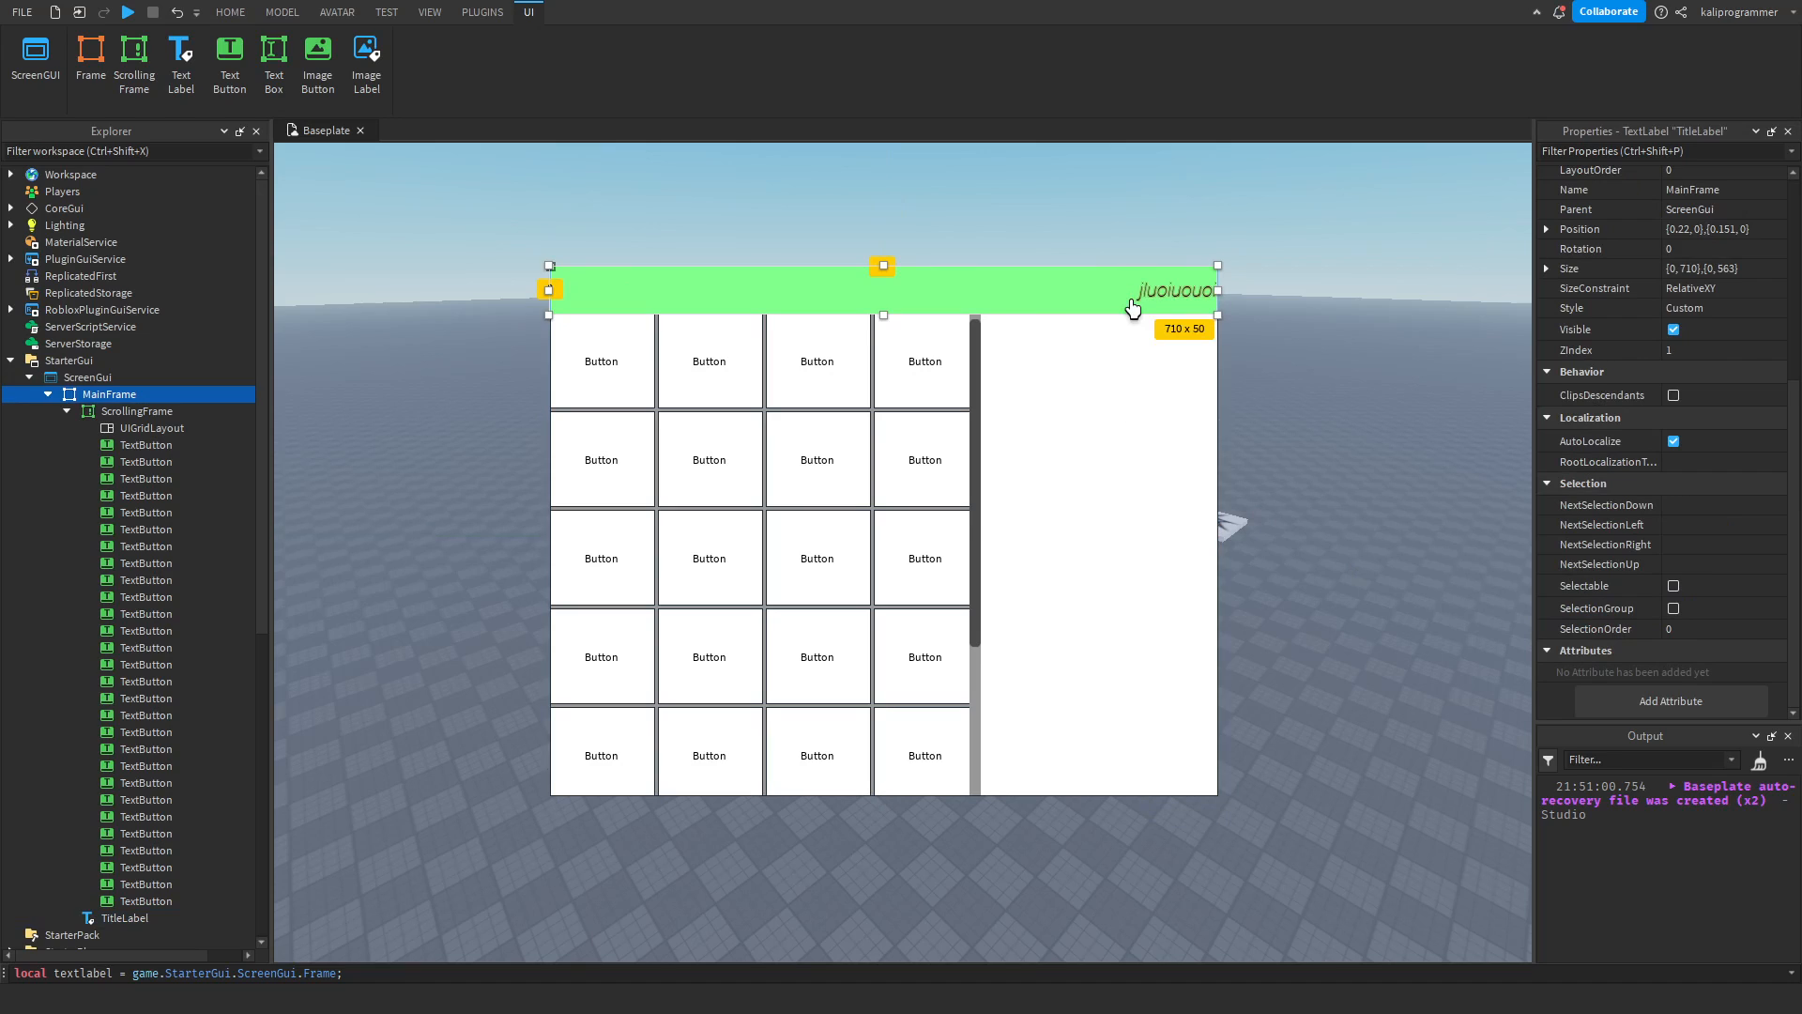
{"action": "scroll", "coordinate": [1645, 524], "scroll_direction": "up", "scroll_amount": 5}
{"action": "scroll", "coordinate": [1644, 524], "scroll_direction": "down", "scroll_amount": 5}
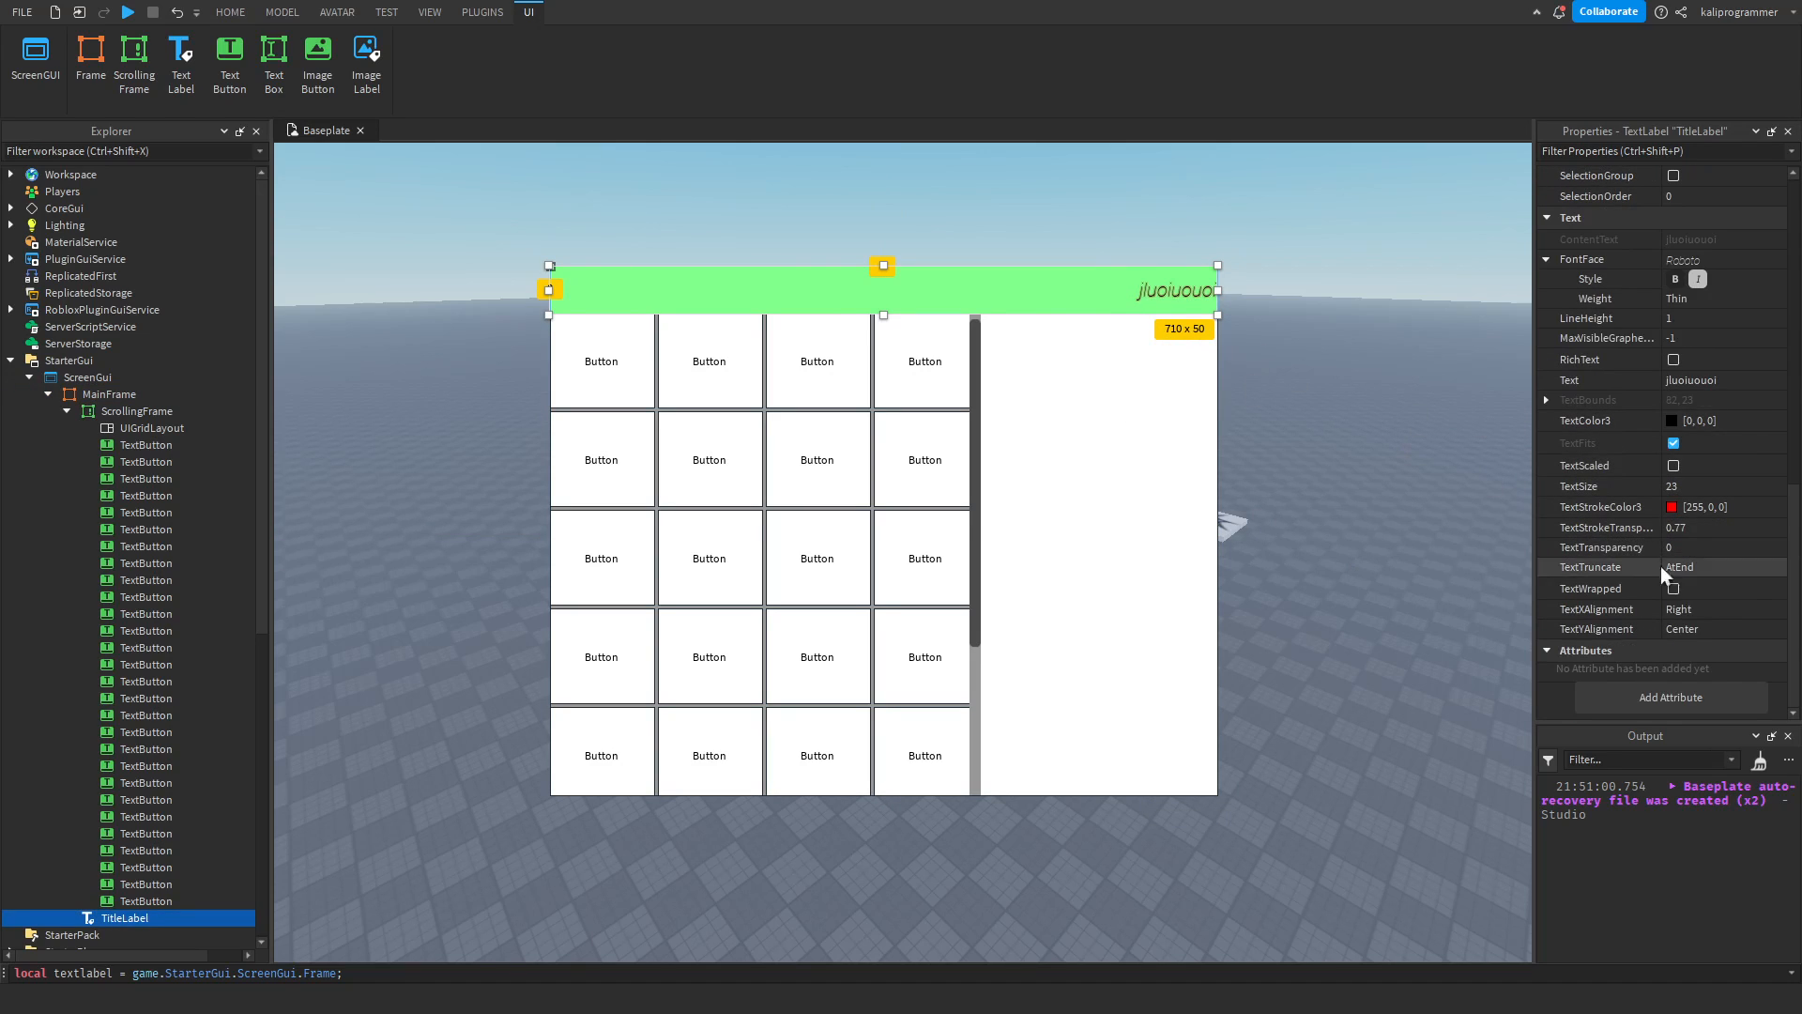
{"action": "left_click", "coordinate": [1703, 629]}
{"action": "left_click", "coordinate": [1702, 629]}
{"action": "left_click", "coordinate": [1695, 646]}
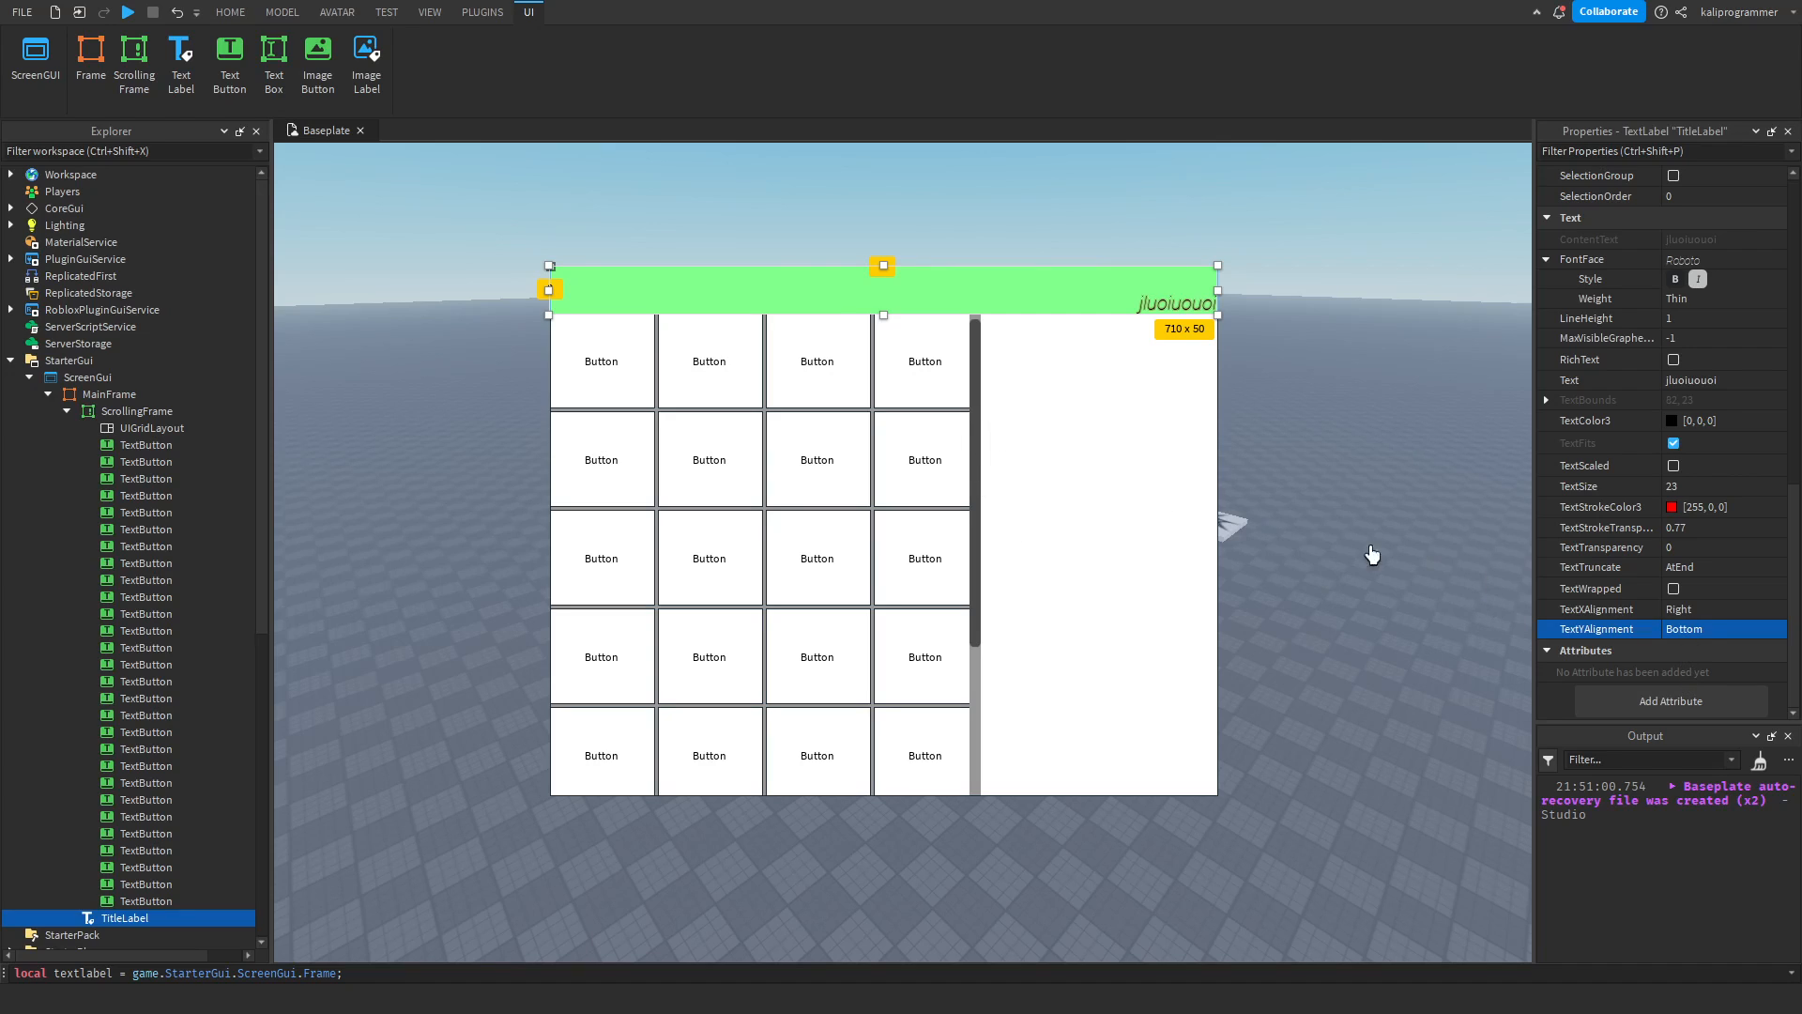
{"action": "left_click", "coordinate": [1684, 672]}
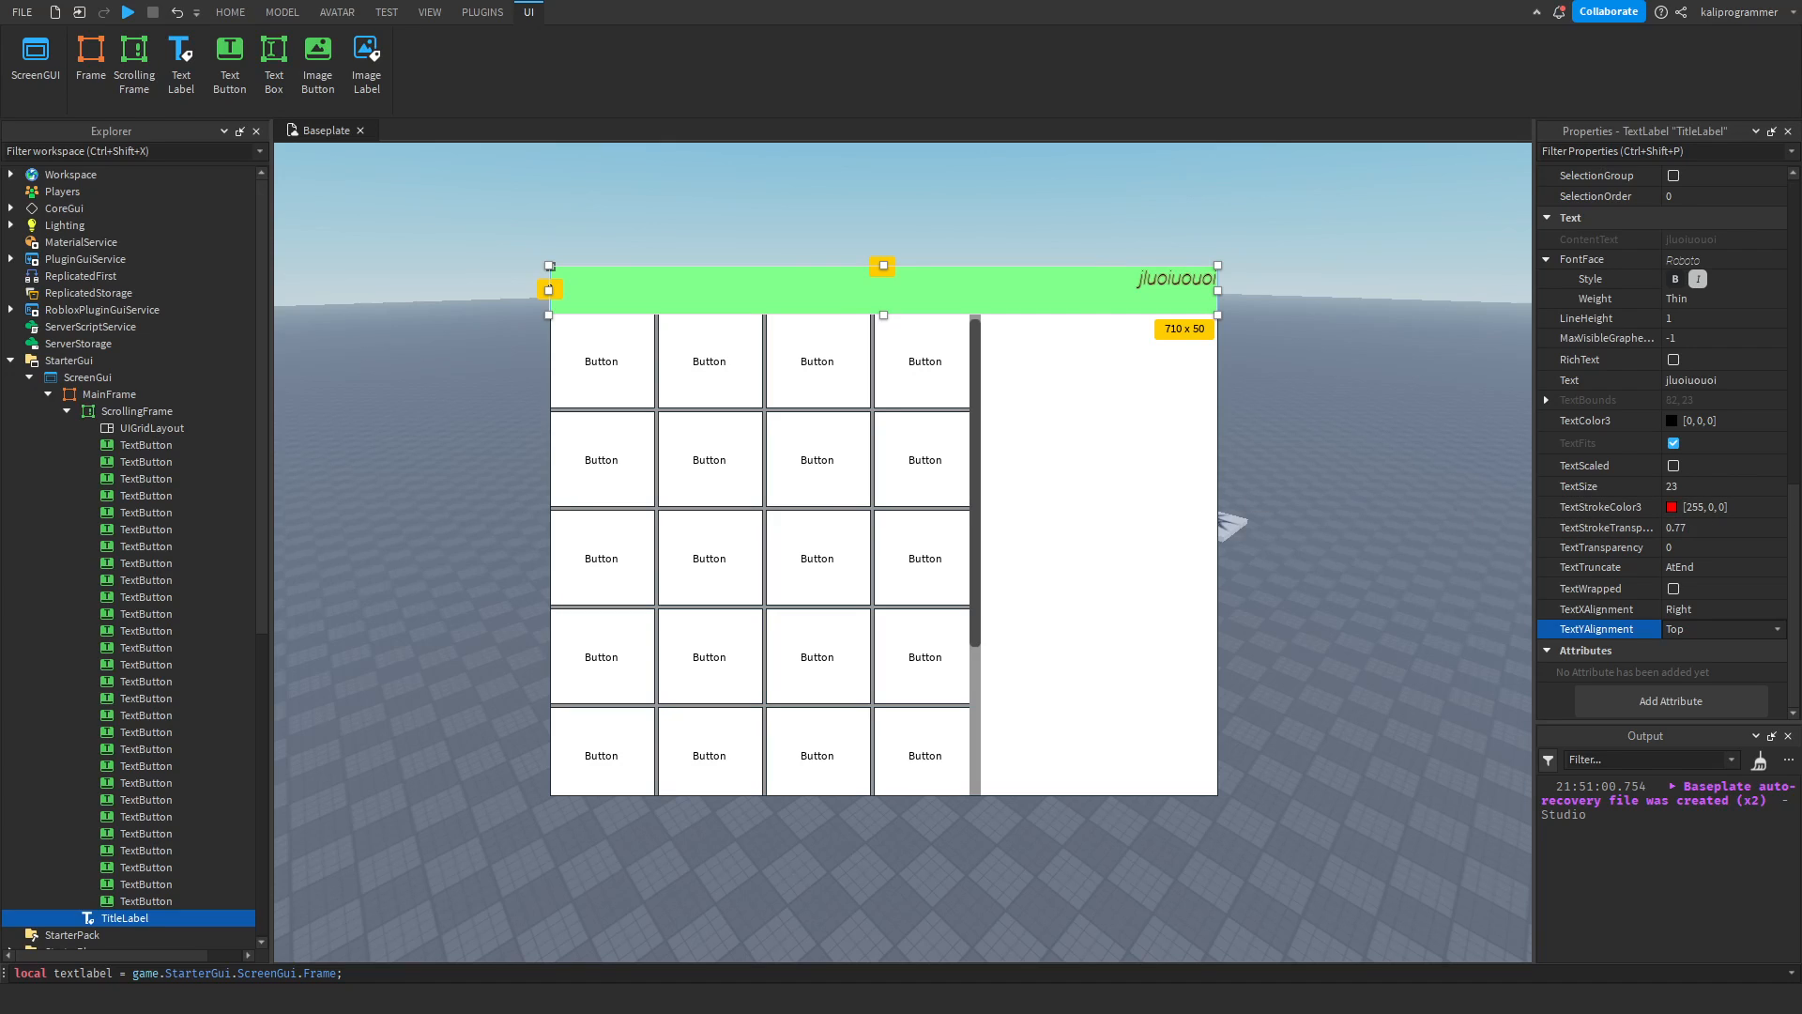
Collapse the ScrollingFrame in the hierarchy and move the MainFrame to about 308 px from the viewport's left edge and 72 px from its top.
{"action": "left_click", "coordinate": [67, 411]}
{"action": "left_click", "coordinate": [466, 310]}
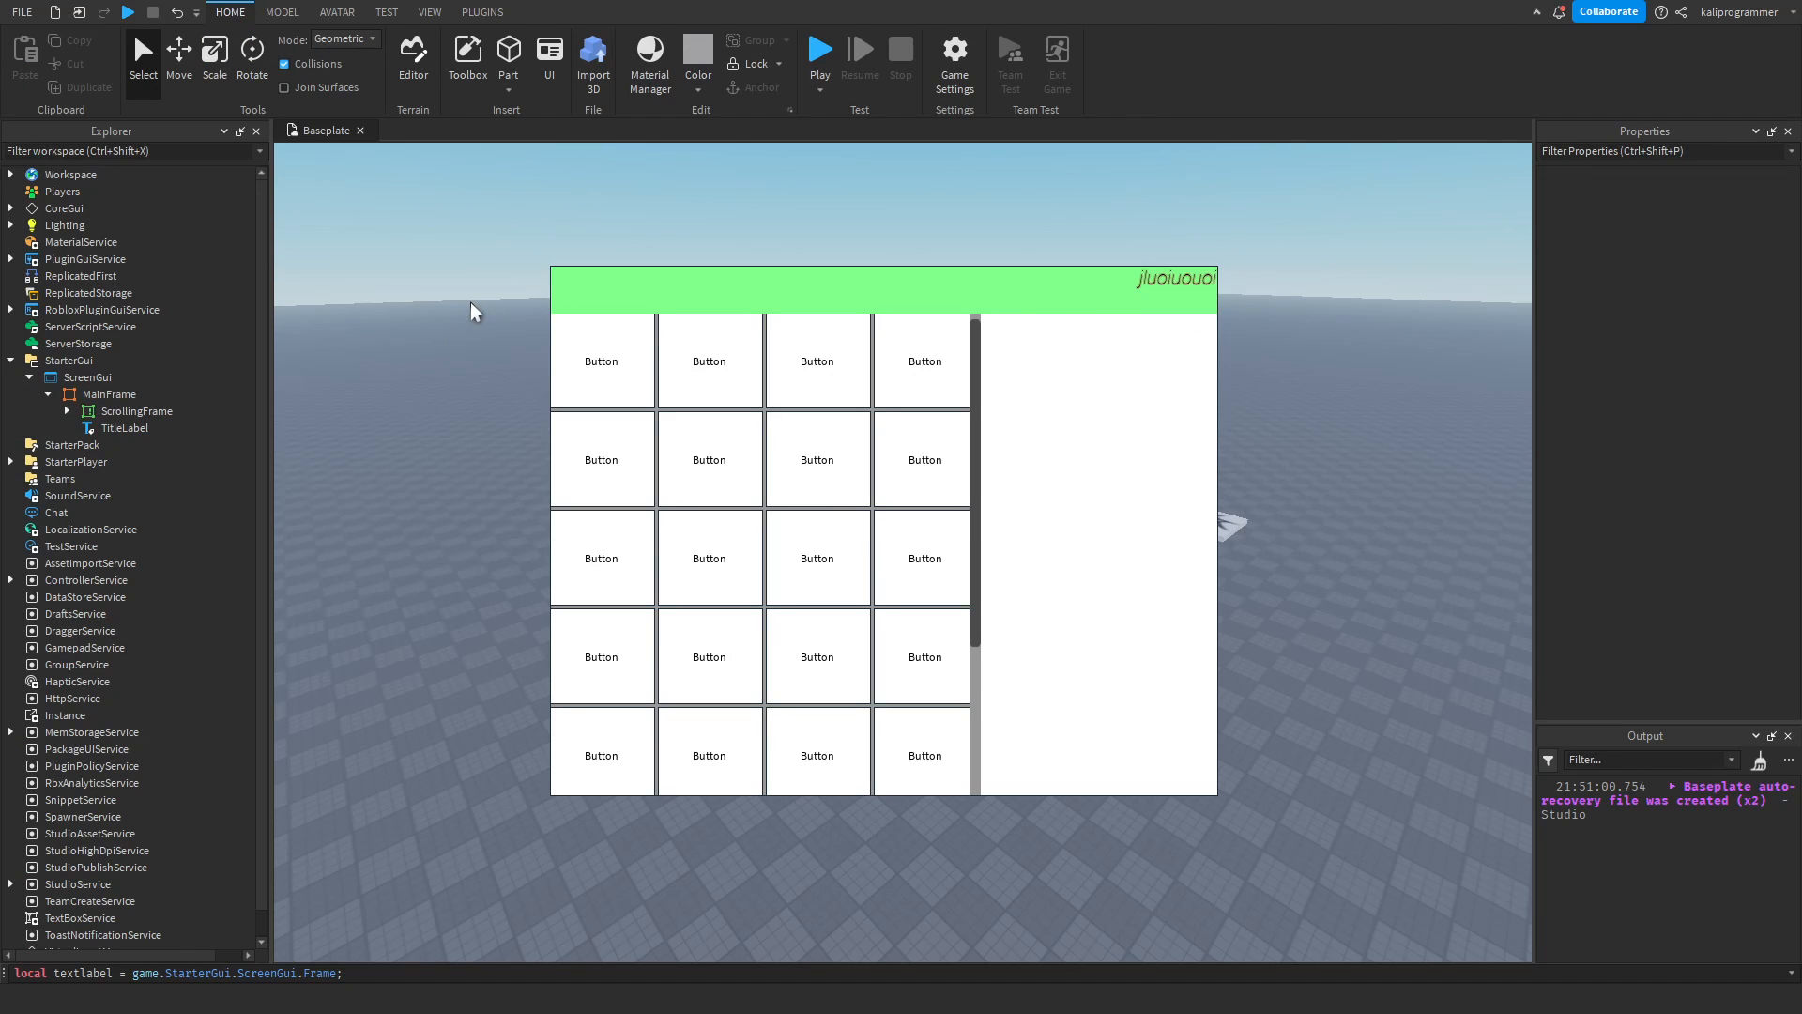
{"action": "left_click", "coordinate": [96, 378]}
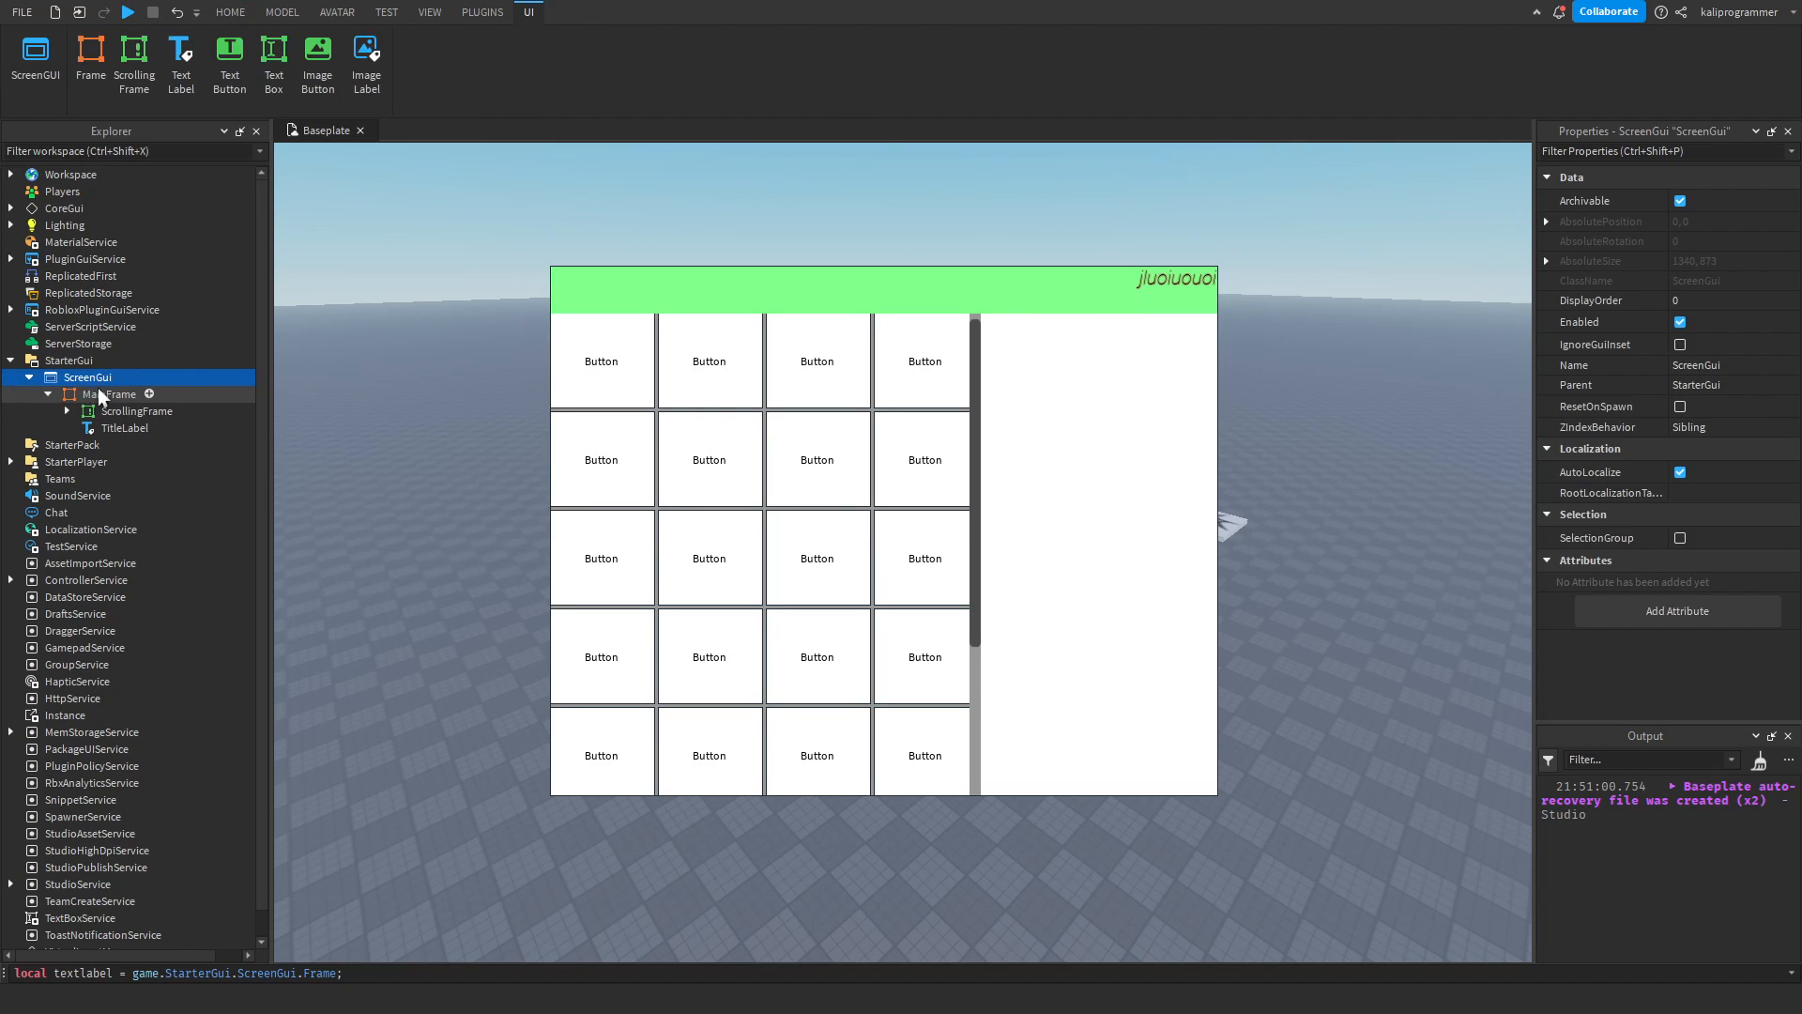
{"action": "left_click", "coordinate": [98, 394]}
{"action": "left_click_drag", "start_coordinate": [1102, 491], "coordinate": [1216, 379]}
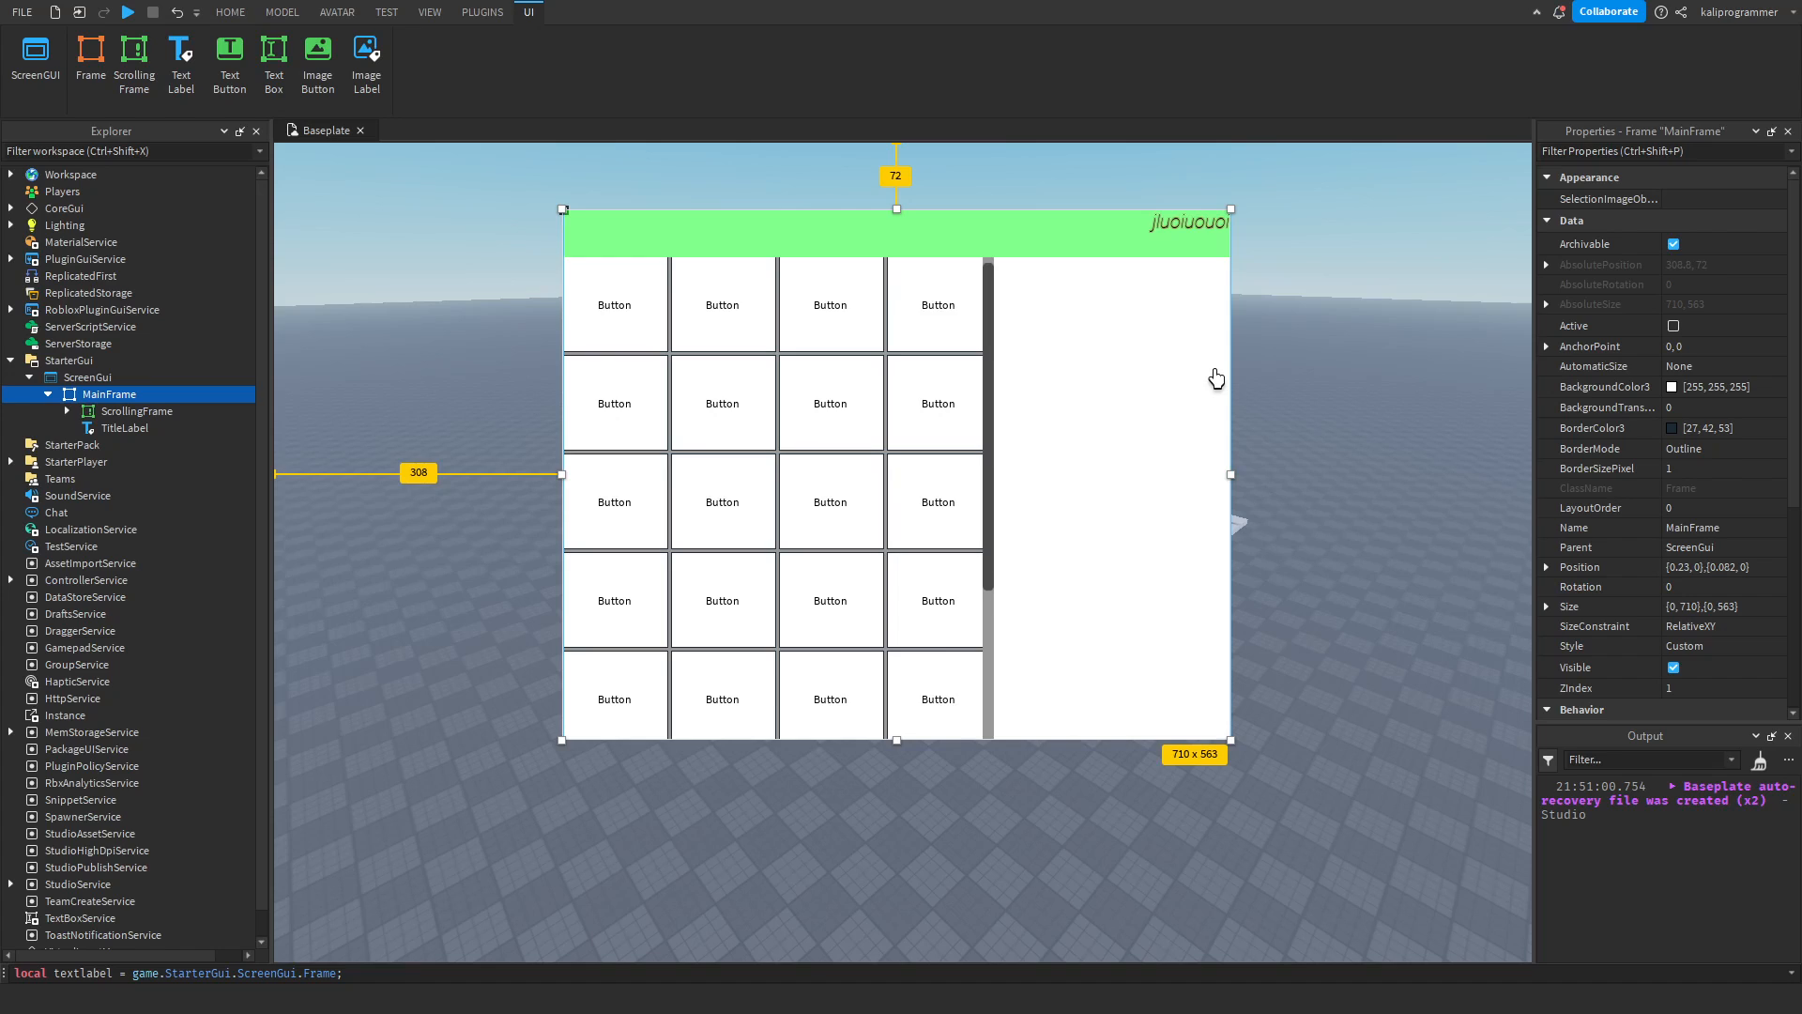
Turn off AutoButtonColor on the second button in the grid's first row, then select the third button for comparison.
{"action": "left_click", "coordinate": [693, 322]}
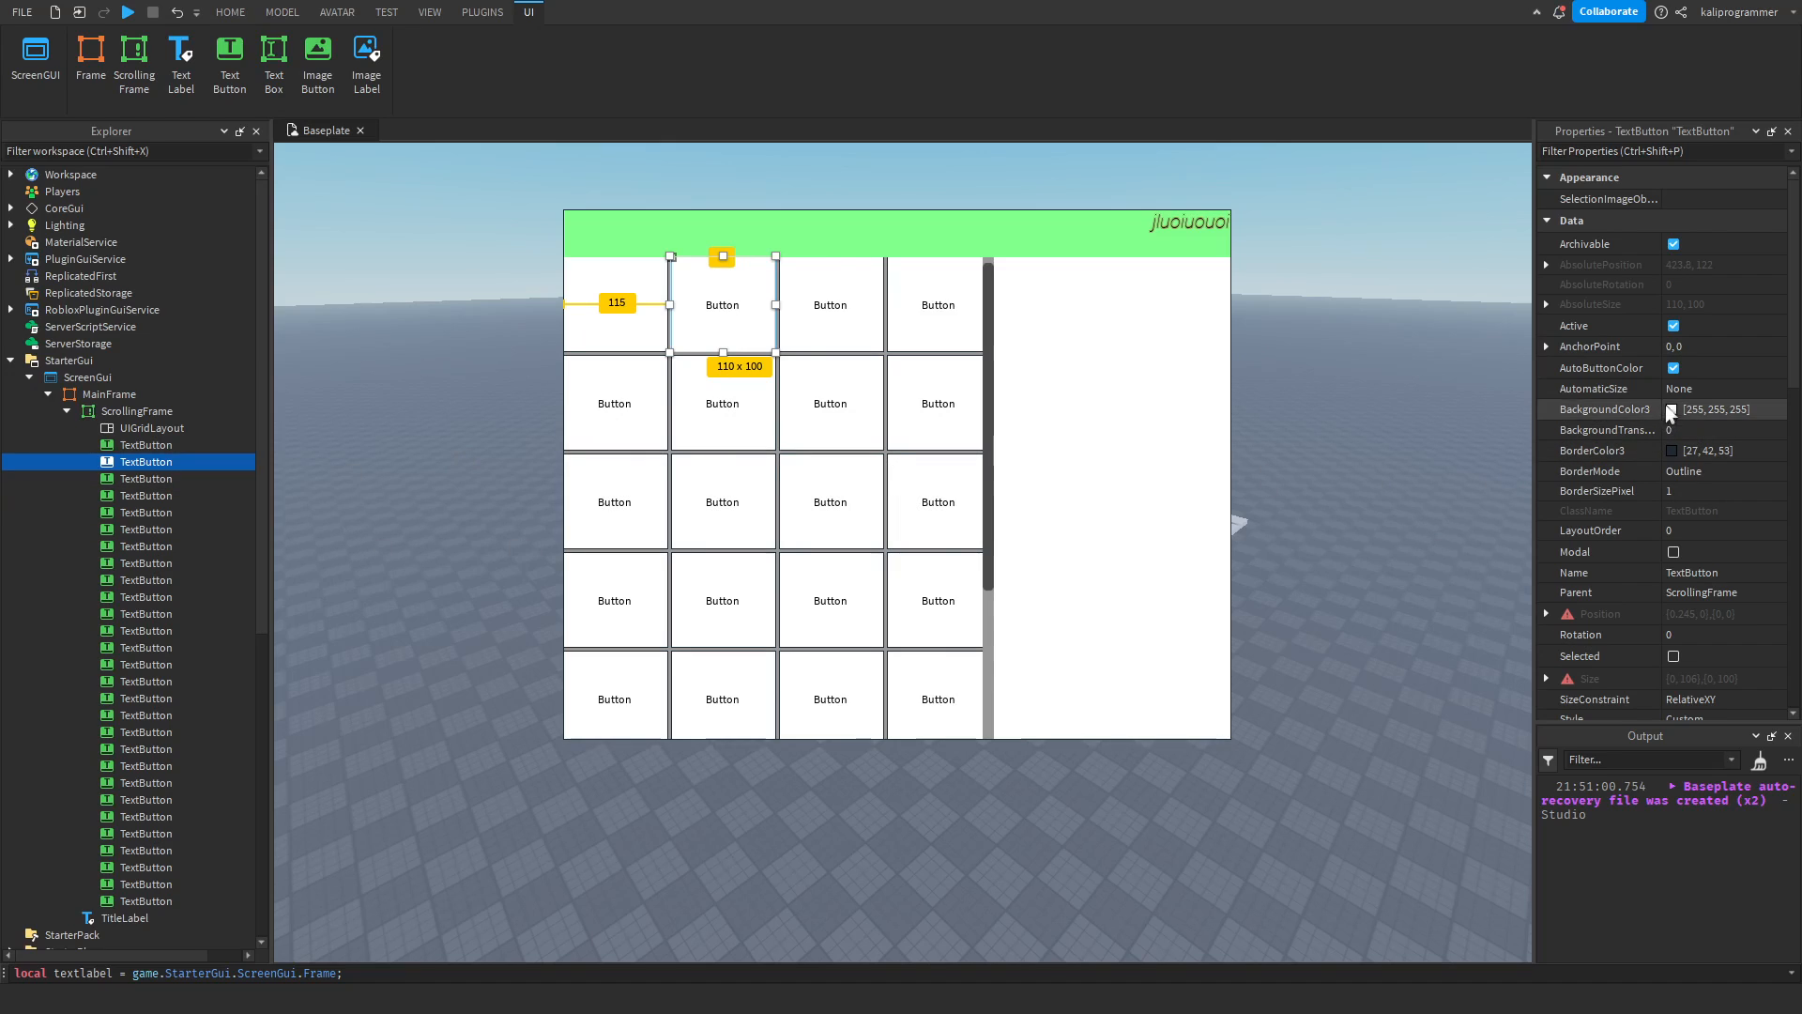
{"action": "left_click", "coordinate": [1673, 368]}
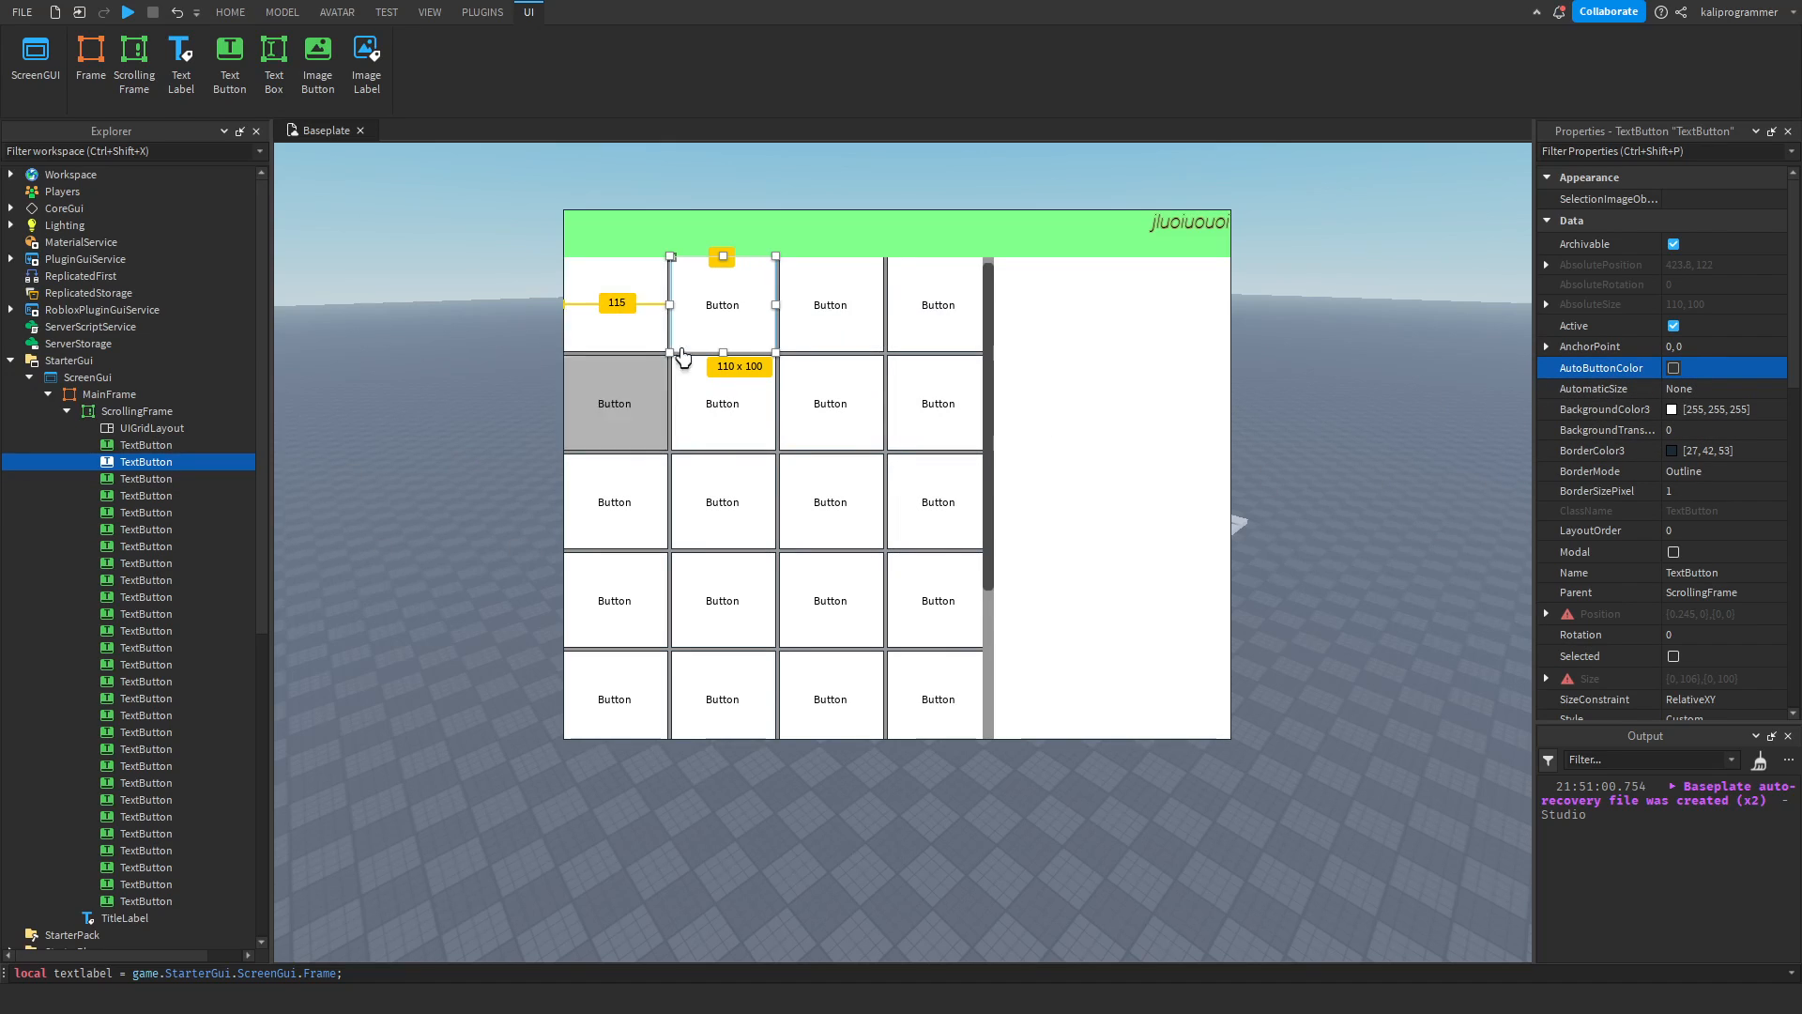
{"action": "left_click", "coordinate": [841, 319]}
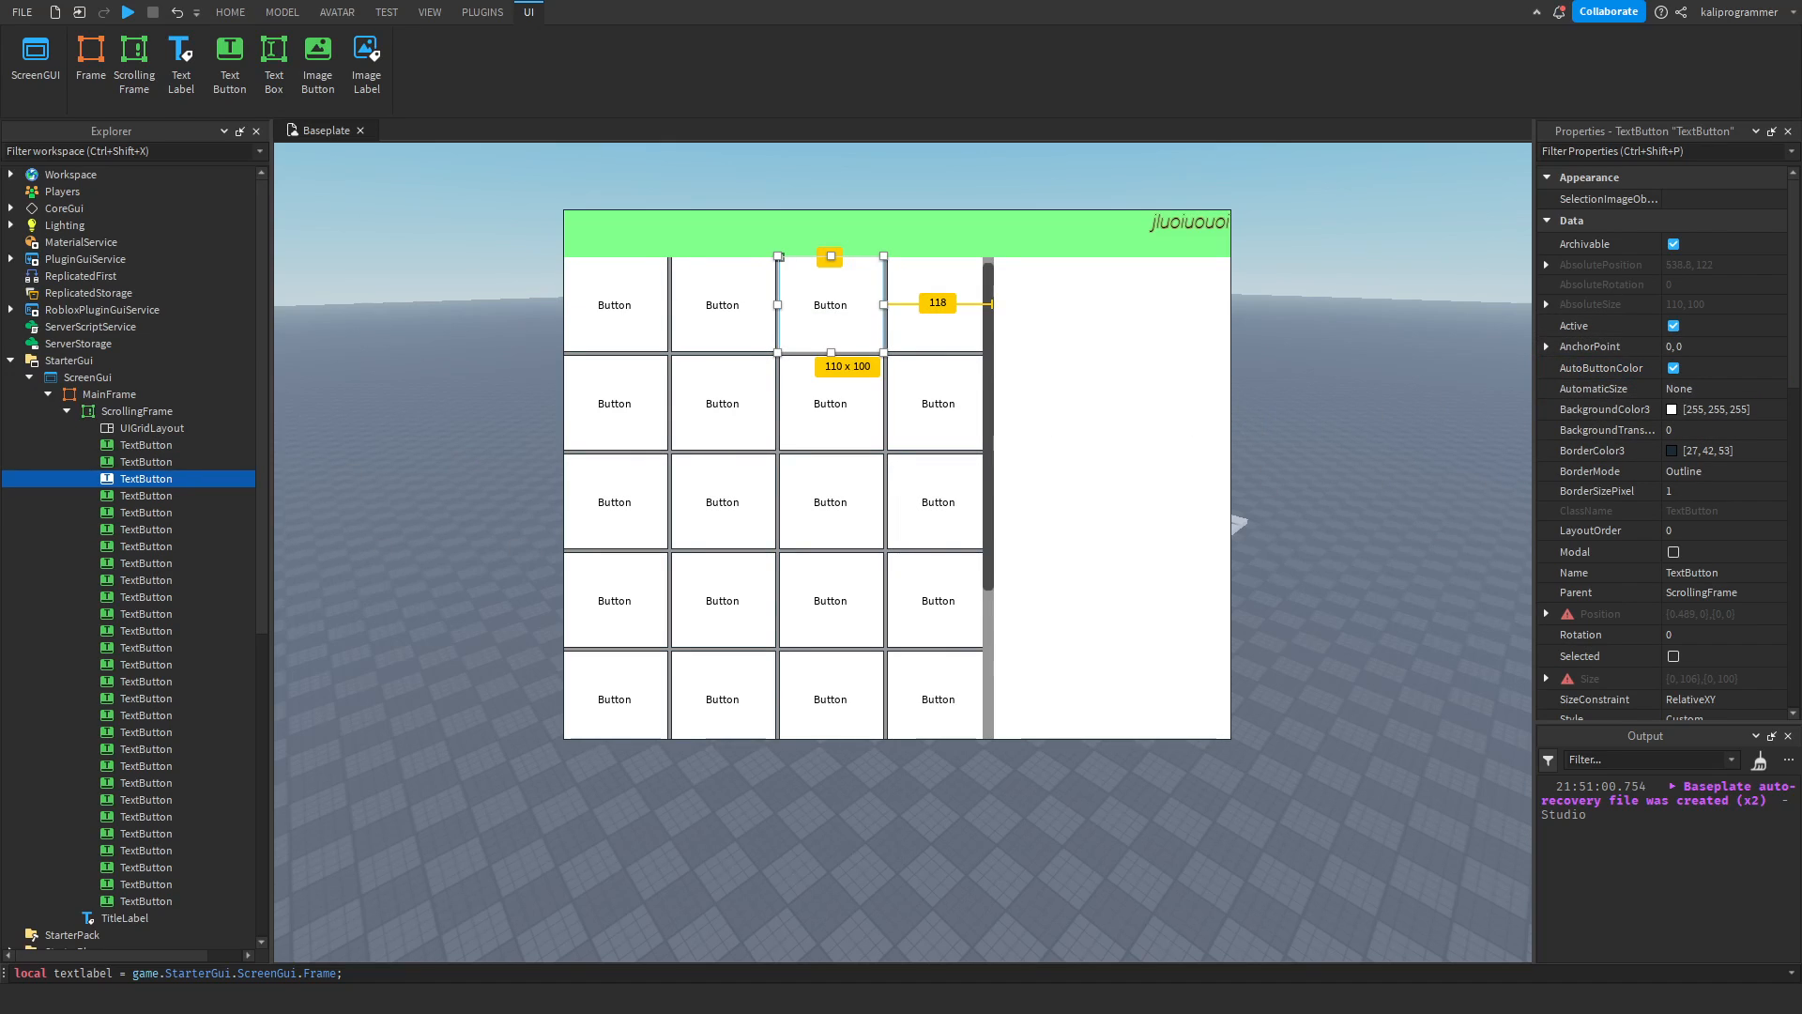